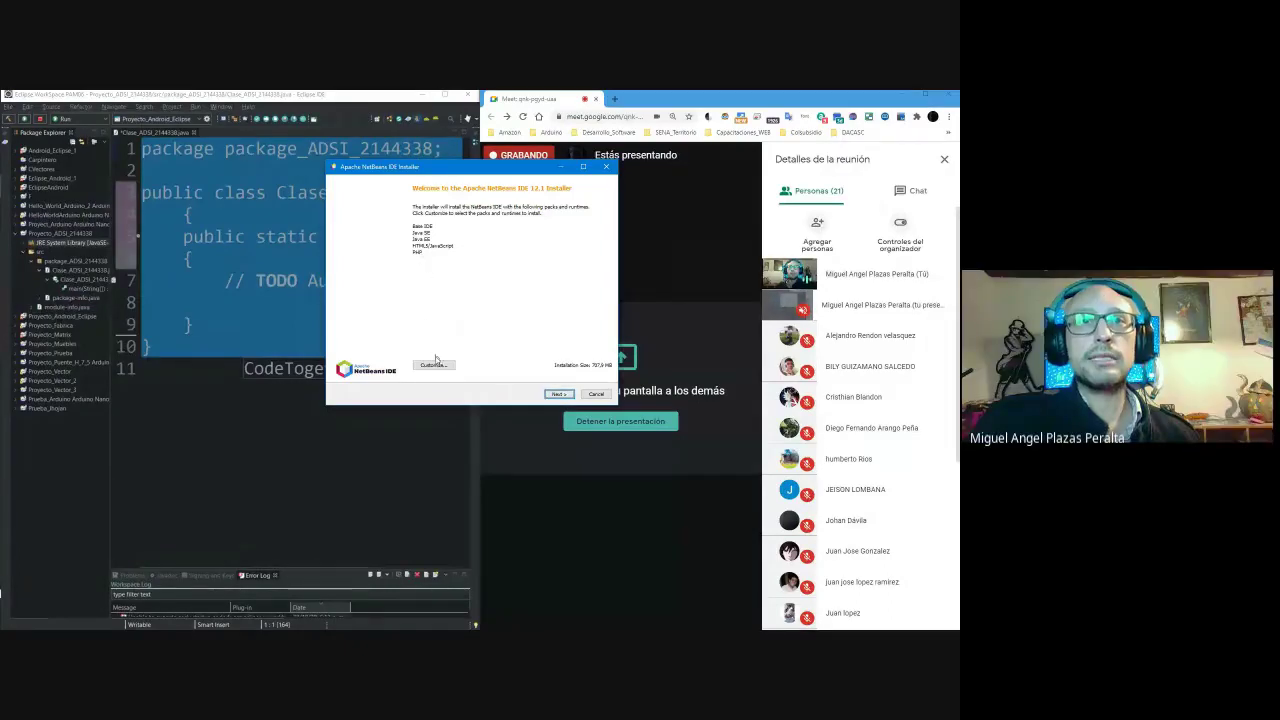
pyautogui.click(434, 365)
pyautogui.click(394, 287)
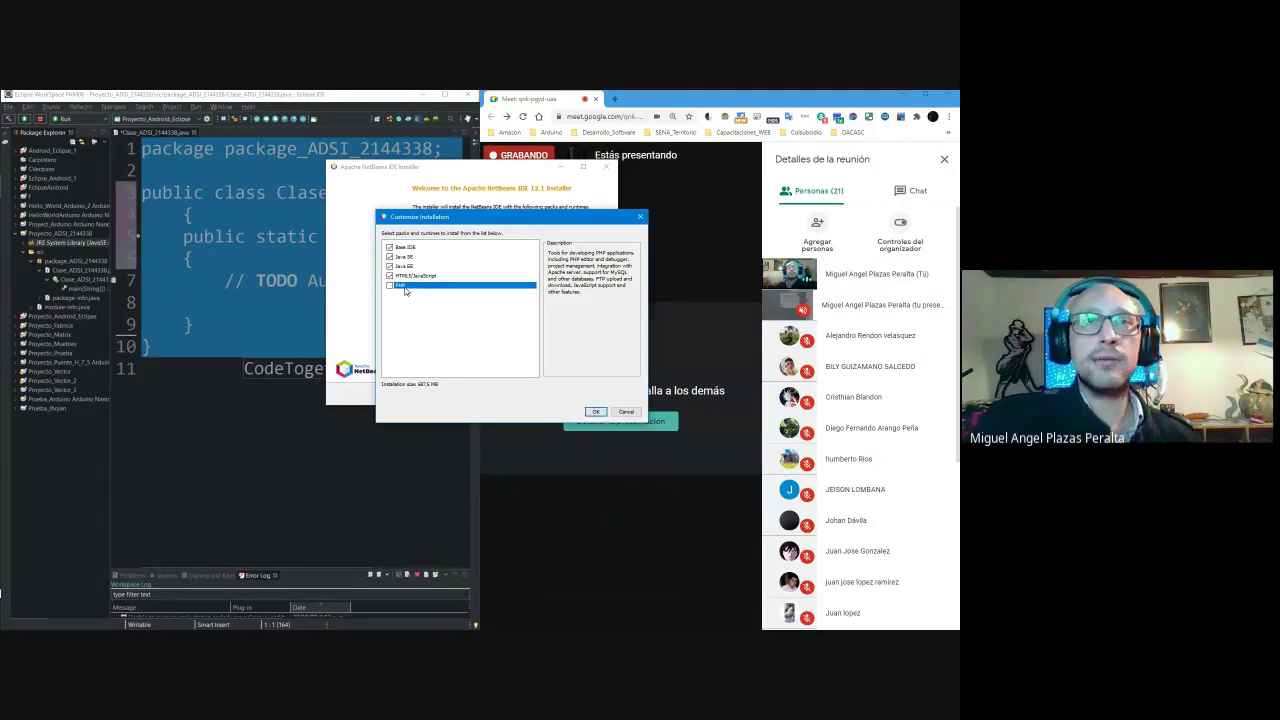
pyautogui.click(595, 412)
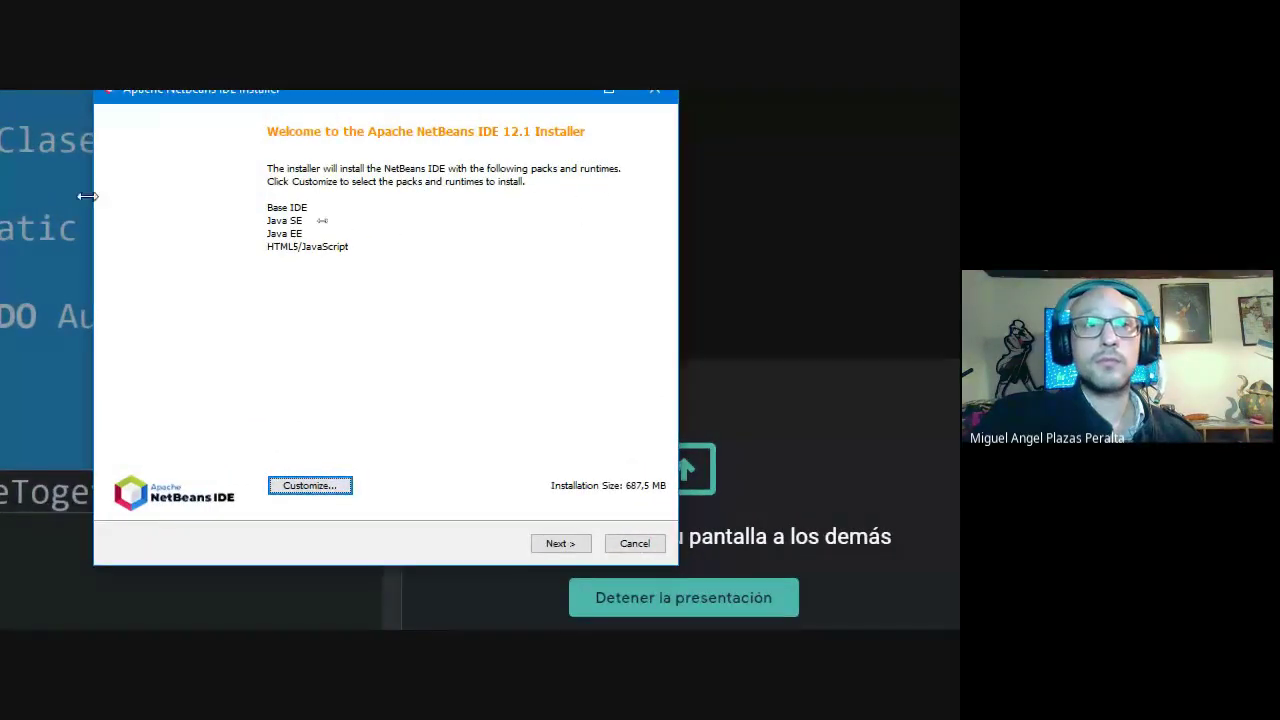
pyautogui.click(343, 487)
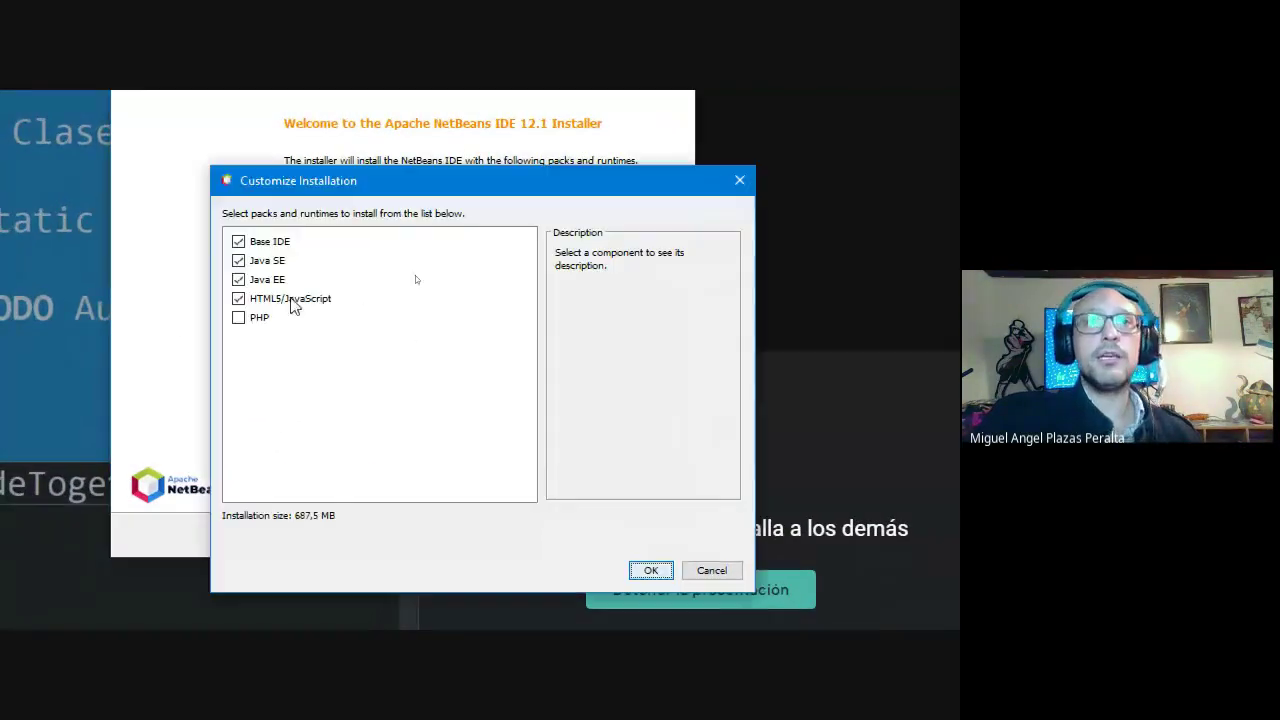
pyautogui.click(239, 318)
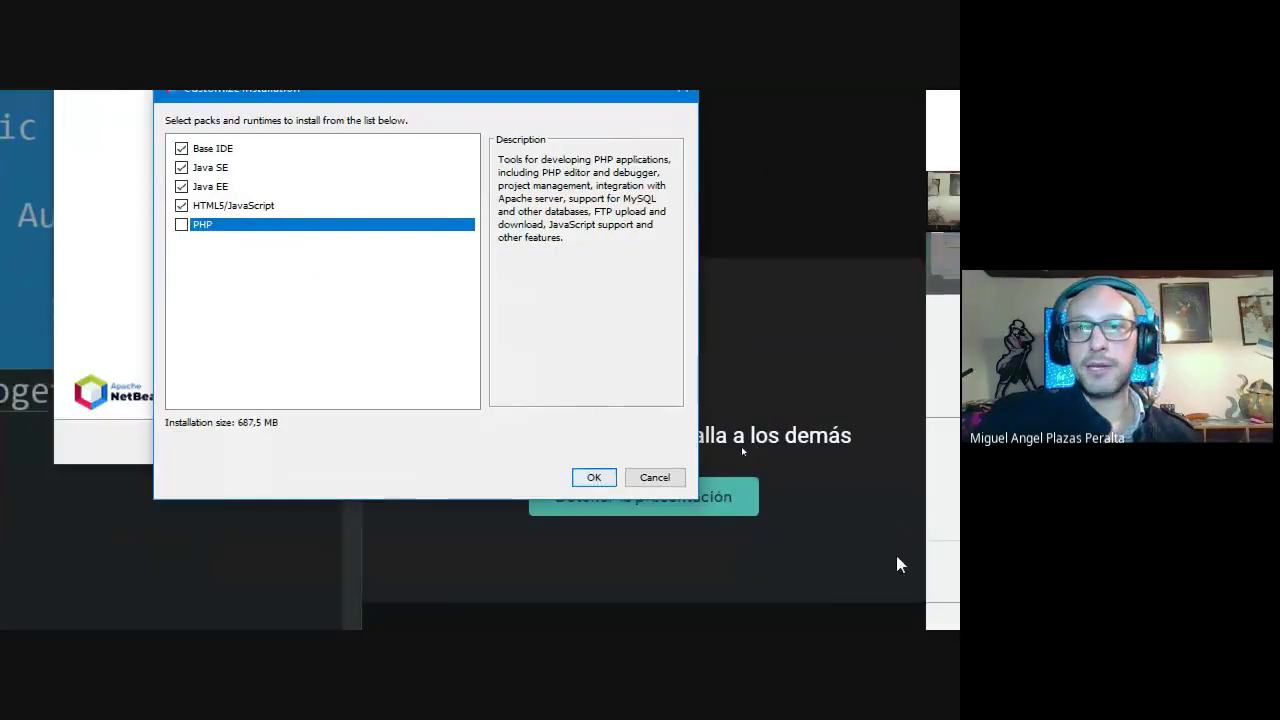
pyautogui.click(651, 570)
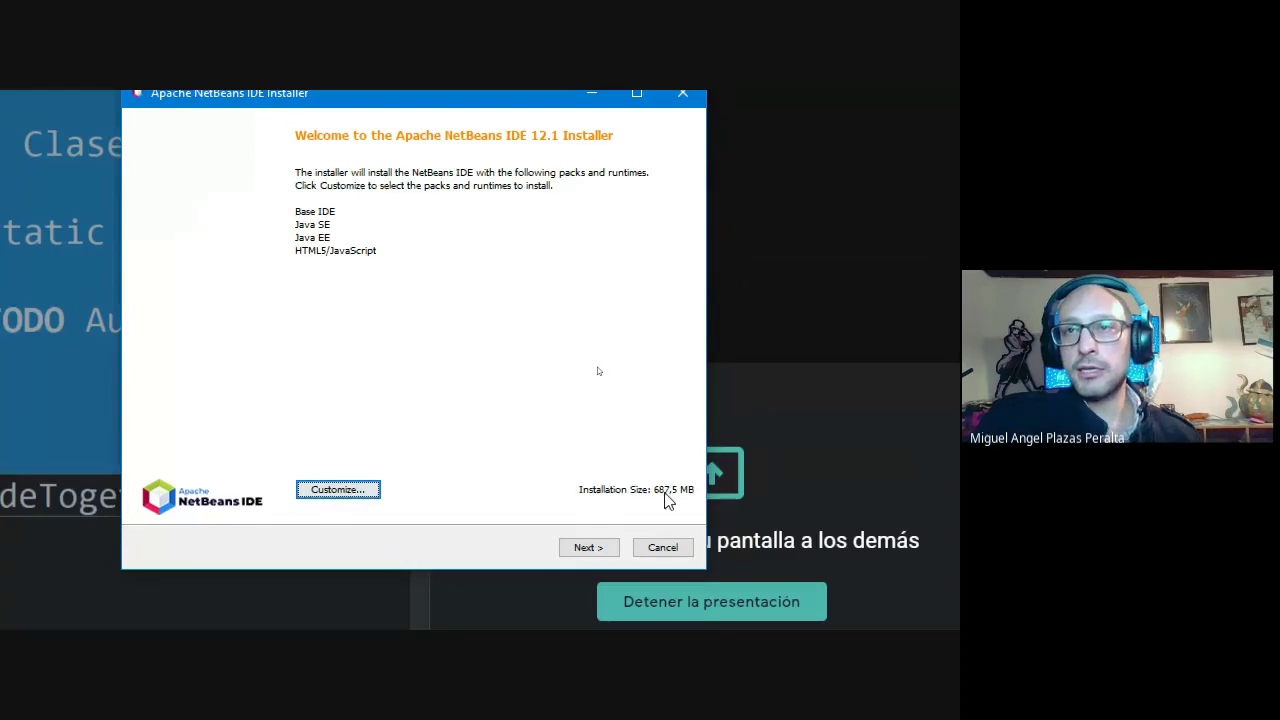
pyautogui.click(668, 500)
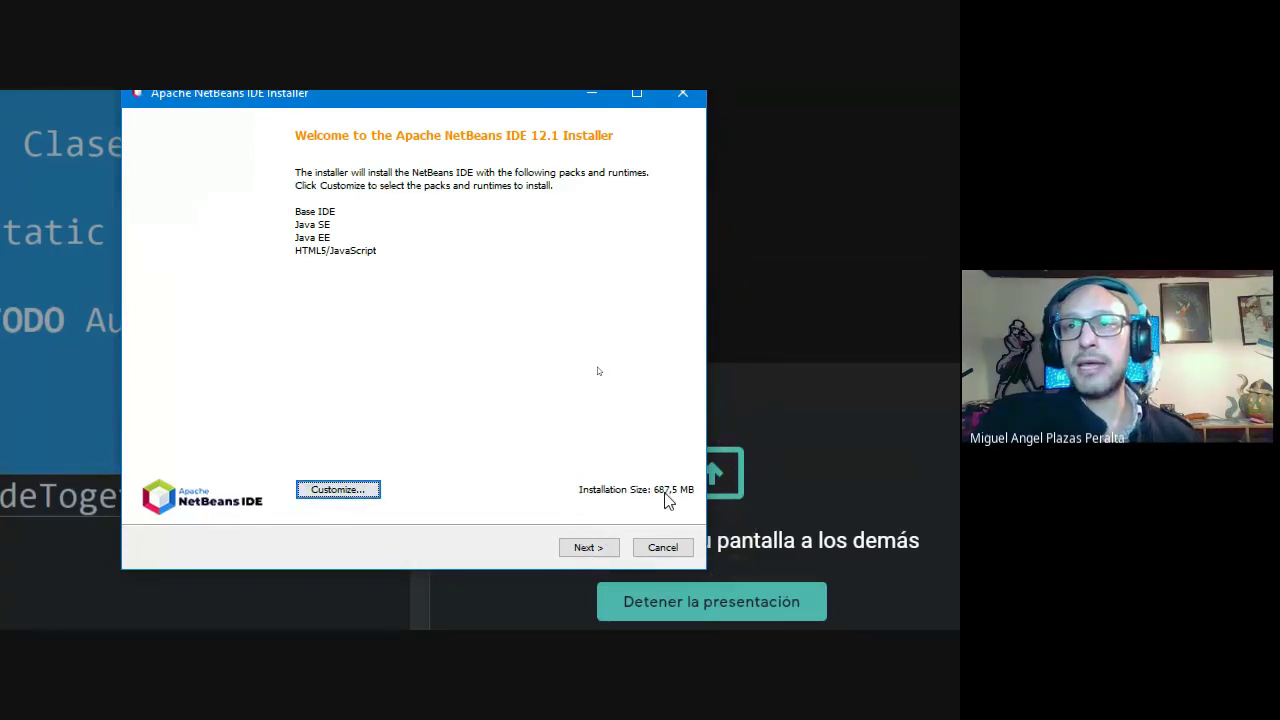
pyautogui.click(668, 500)
pyautogui.click(668, 500)
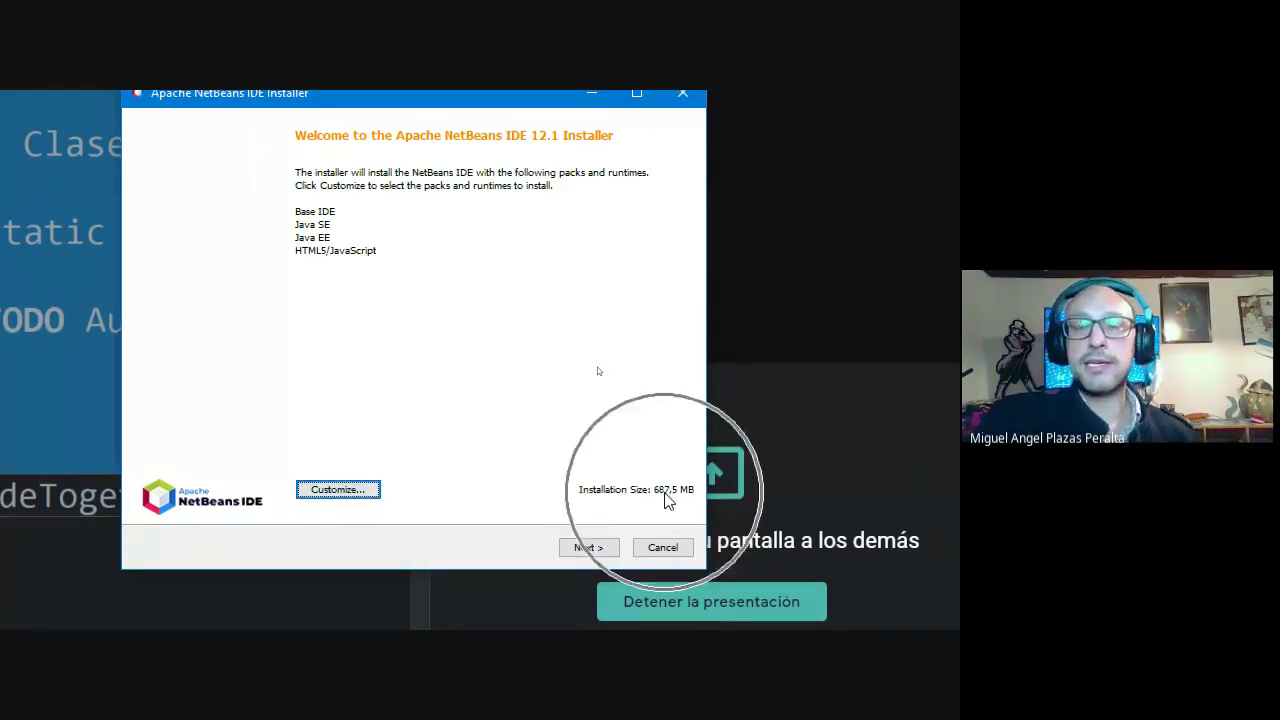
pyautogui.click(673, 498)
pyautogui.click(678, 497)
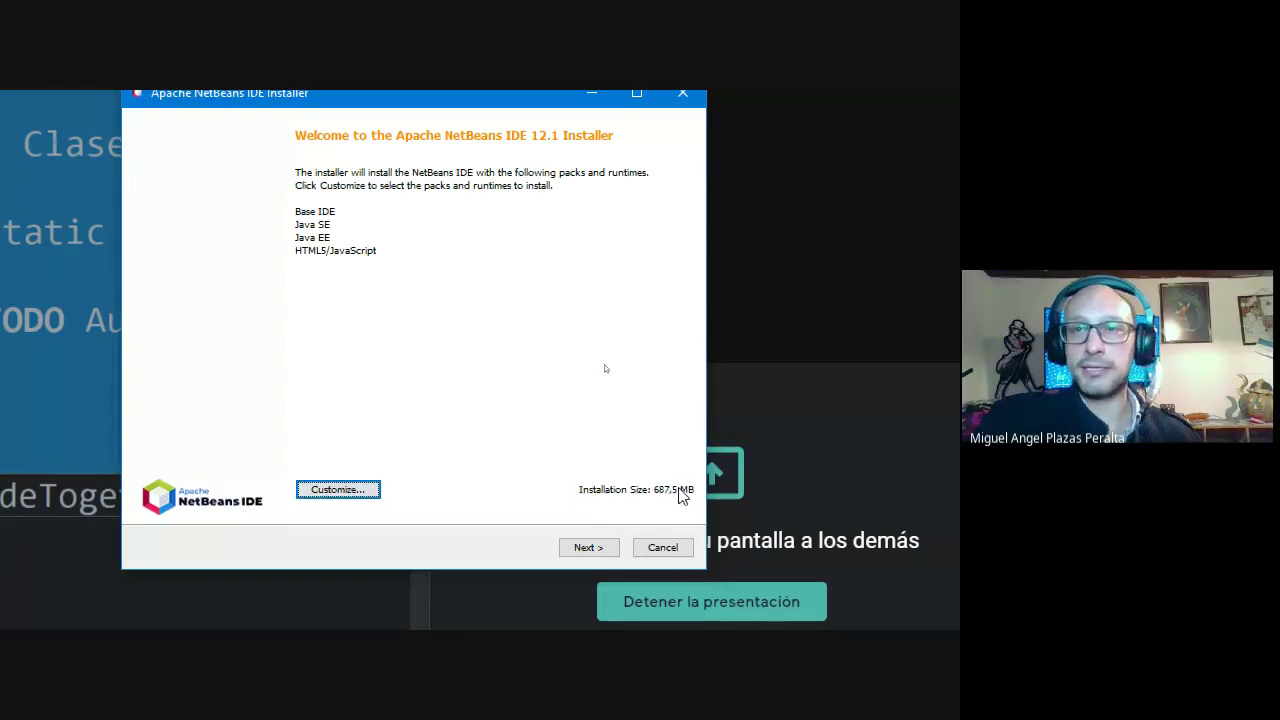
# Accept the NetBeans license terms and advance to the installation folder and JDK page.
pyautogui.click(580, 552)
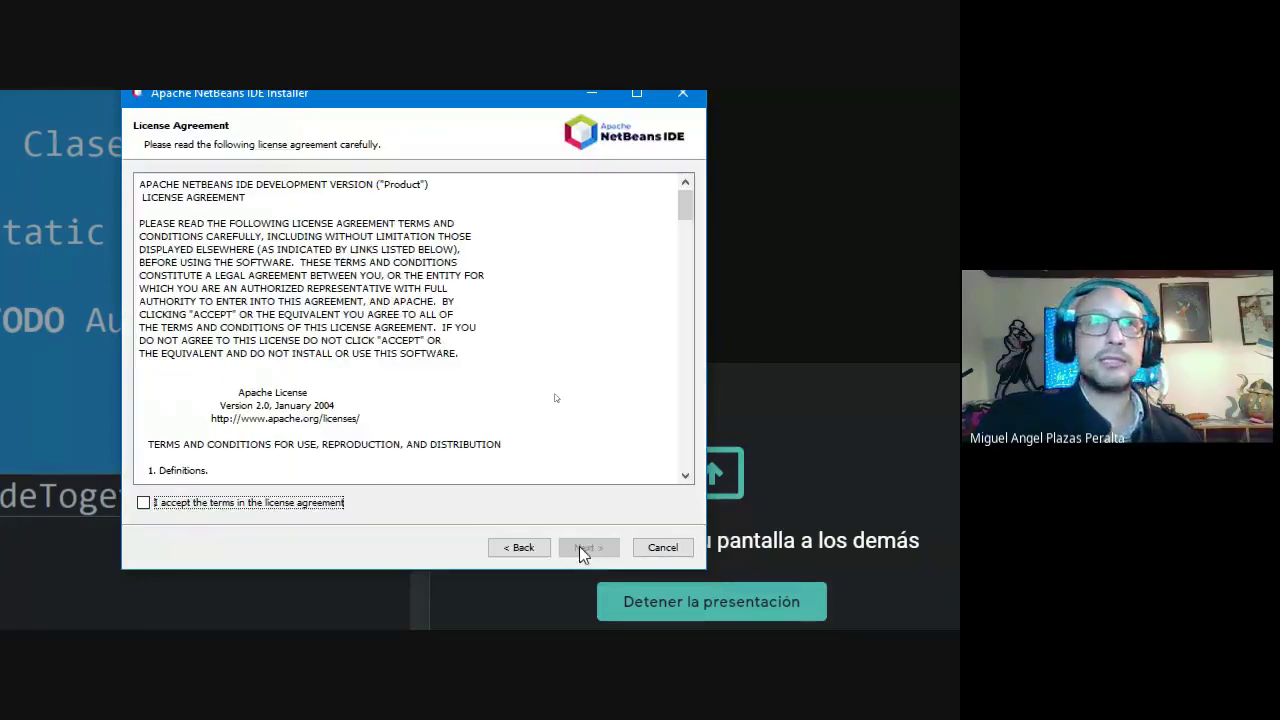
pyautogui.scroll(-15, 540, 294)
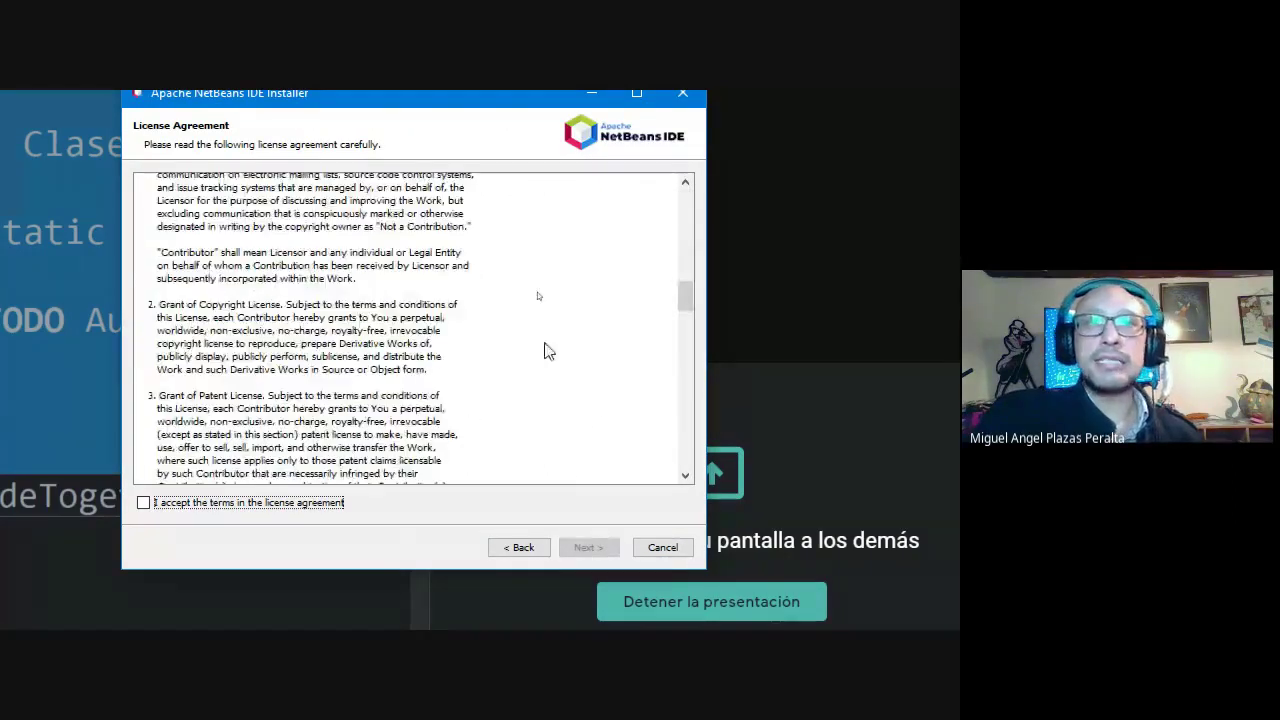
pyautogui.scroll(10, 589, 421)
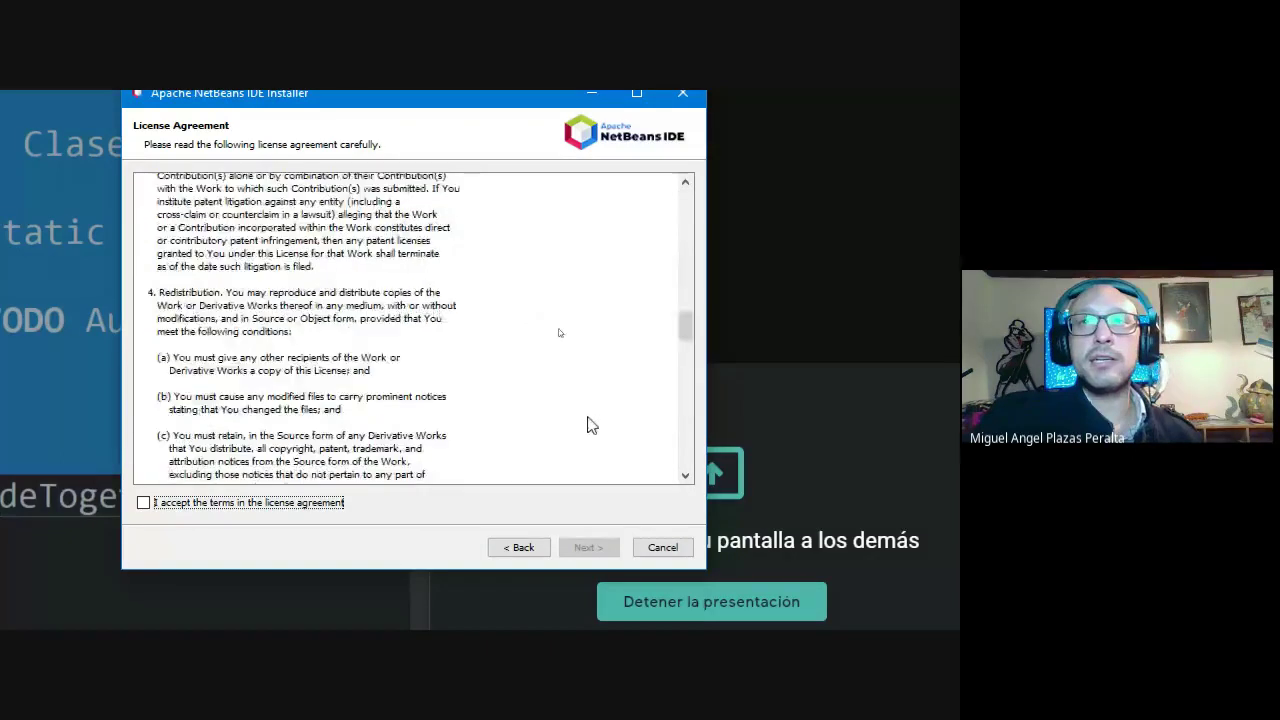
pyautogui.click(143, 503)
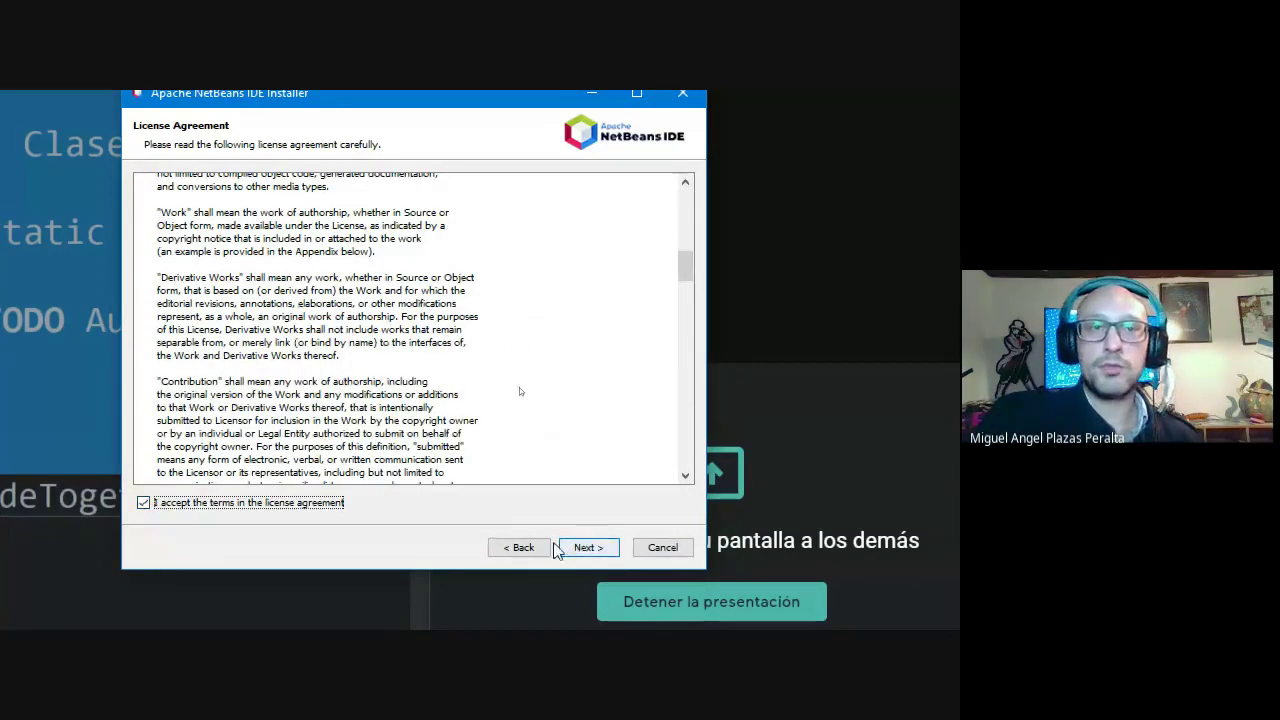
pyautogui.click(596, 548)
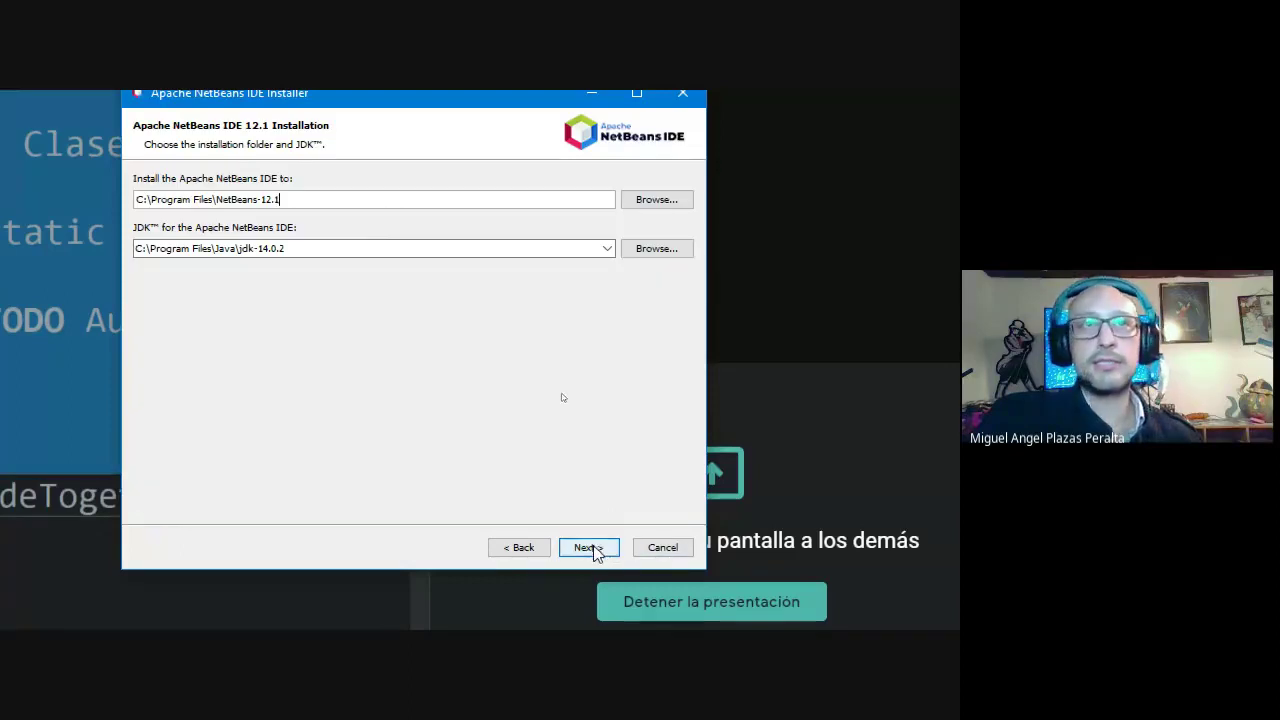
# Select the default install path text and browse for a different installation folder.
pyautogui.click(220, 199)
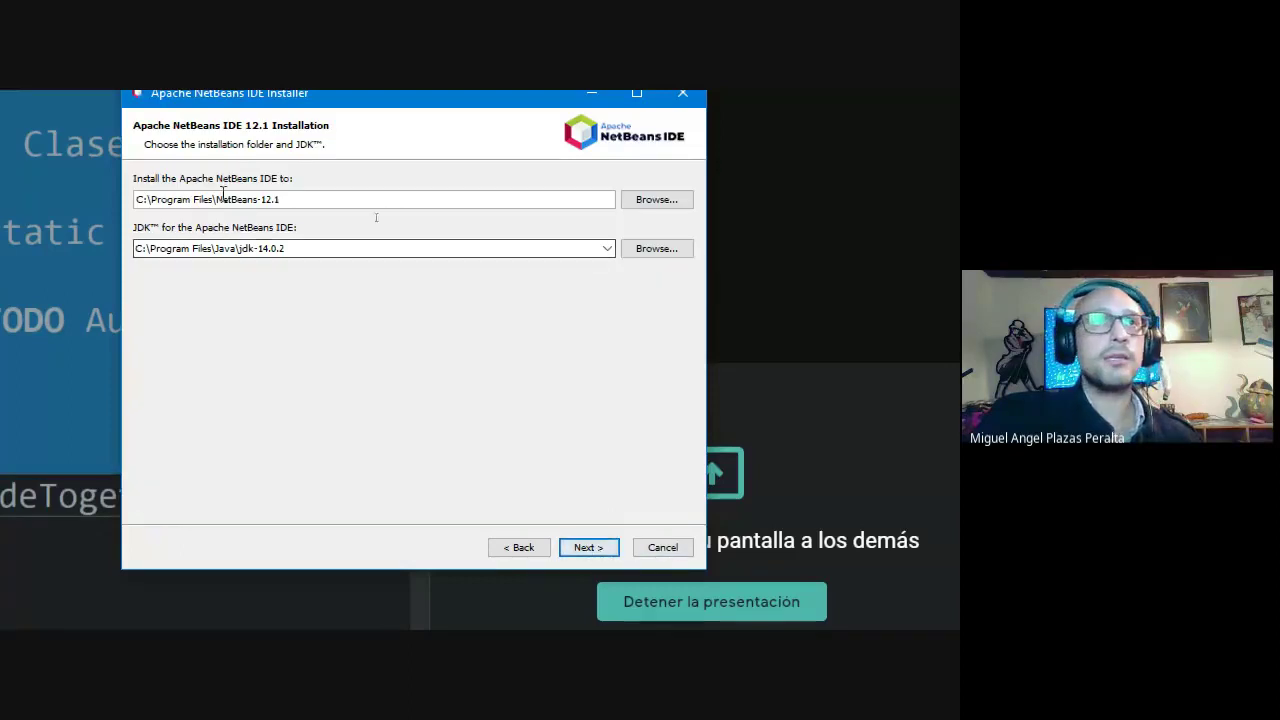
pyautogui.click(283, 199)
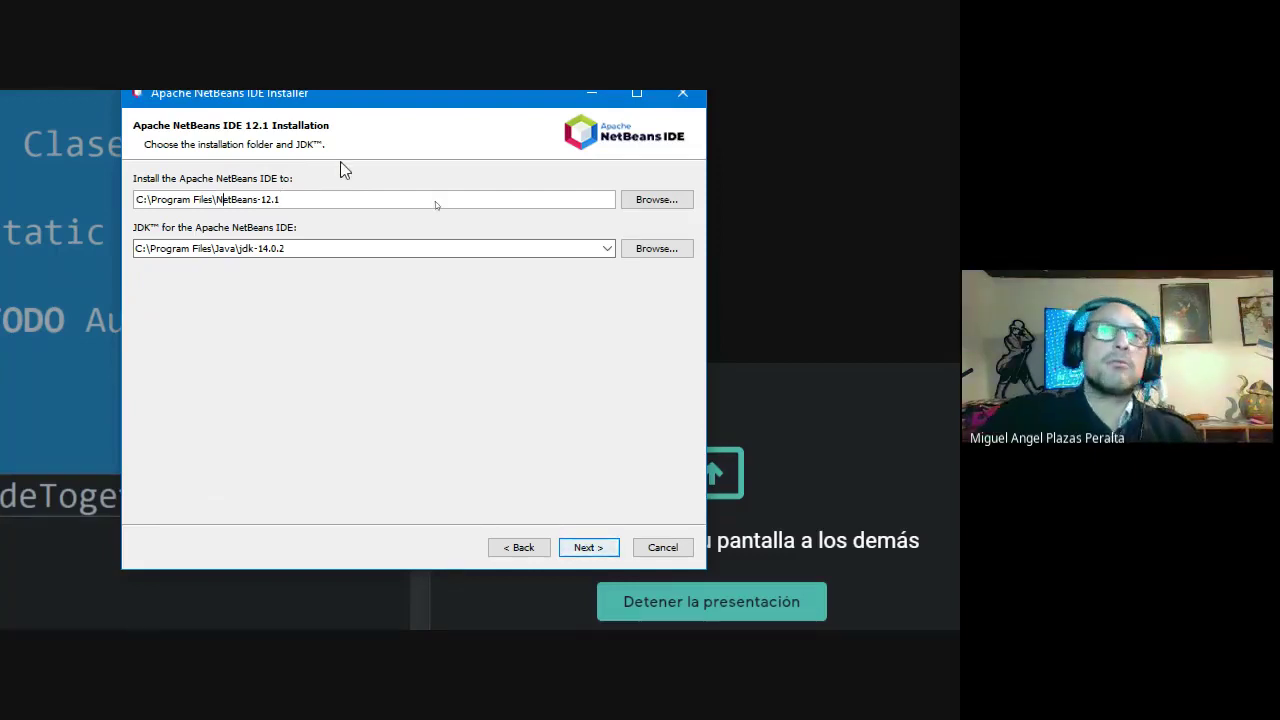
pyautogui.tripleClick(333, 194)
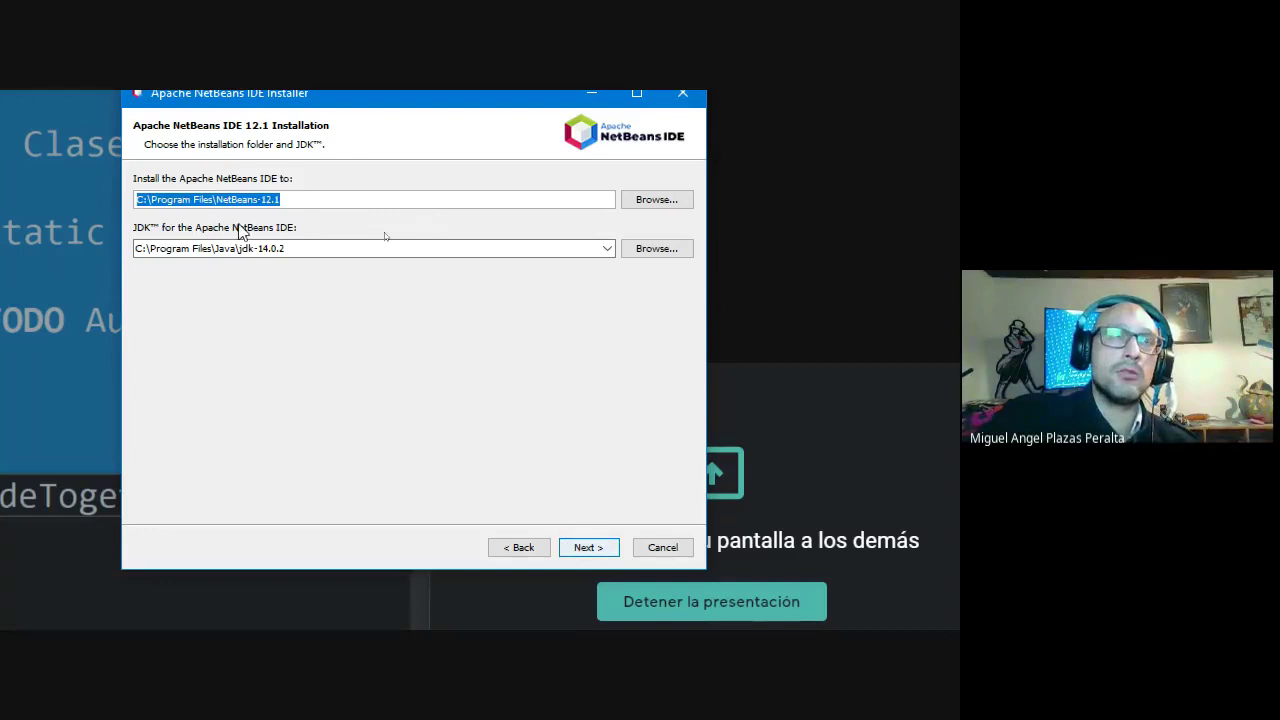
pyautogui.click(290, 204)
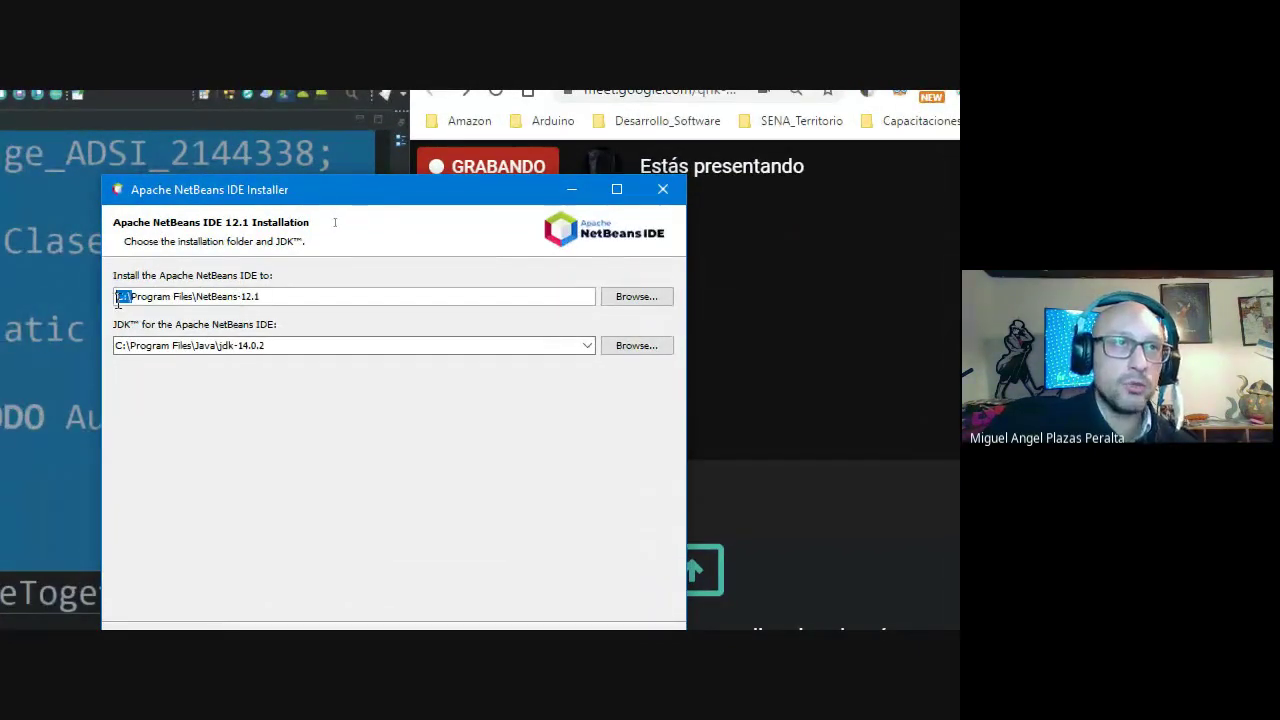
pyautogui.moveTo(285, 303); pyautogui.dragTo(97, 298)
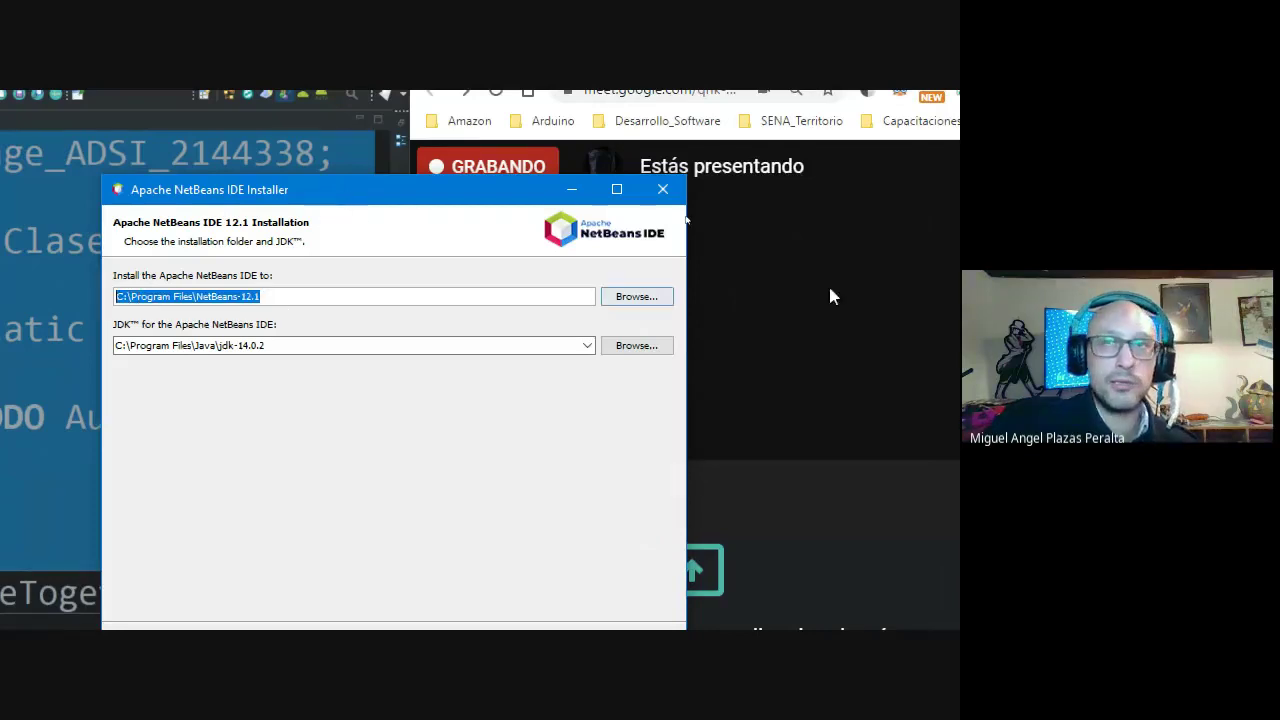
pyautogui.click(645, 297)
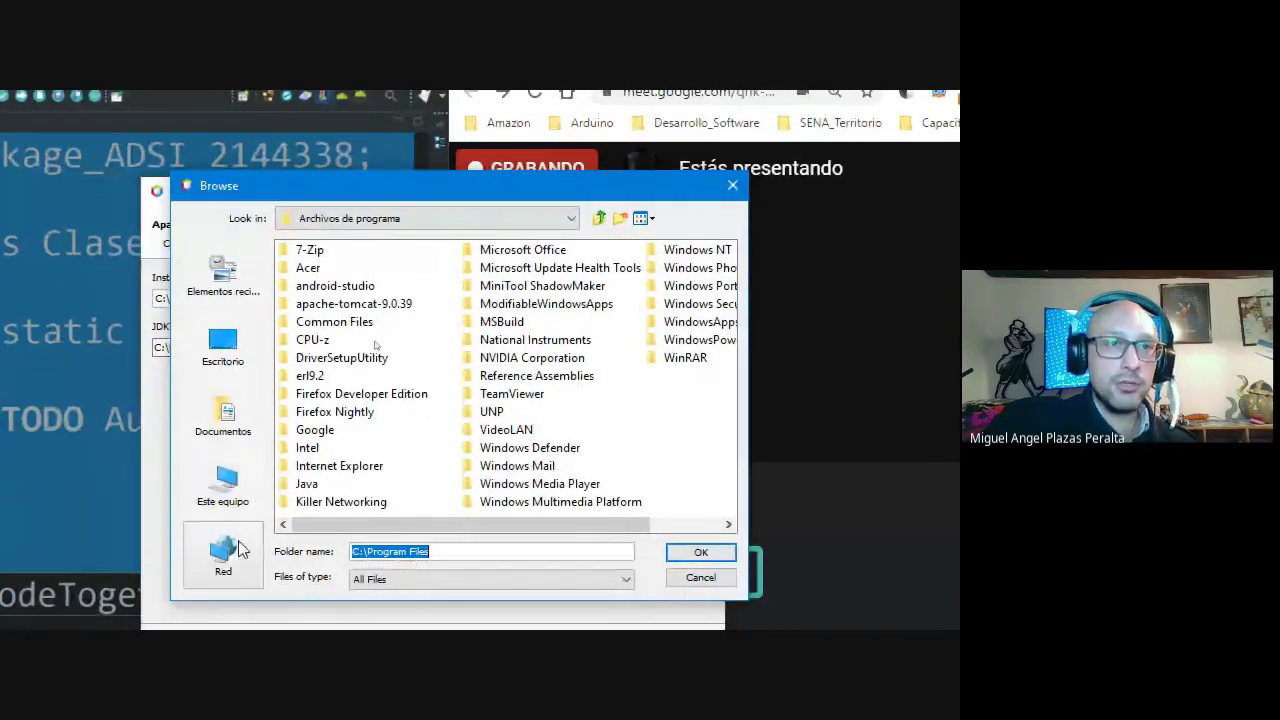
# Navigate the folder browser to the DatosAcer (Z:) drive and pick Archivos Programa PAM06.
pyautogui.click(226, 492)
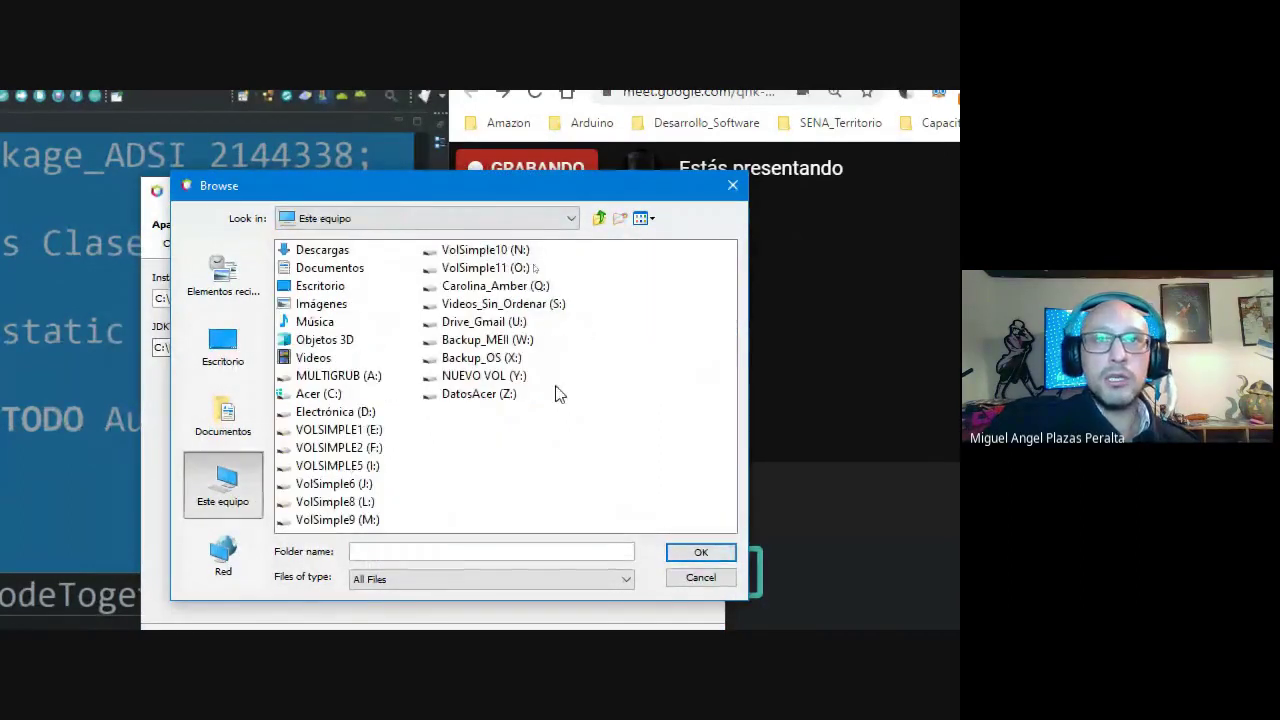
pyautogui.doubleClick(480, 394)
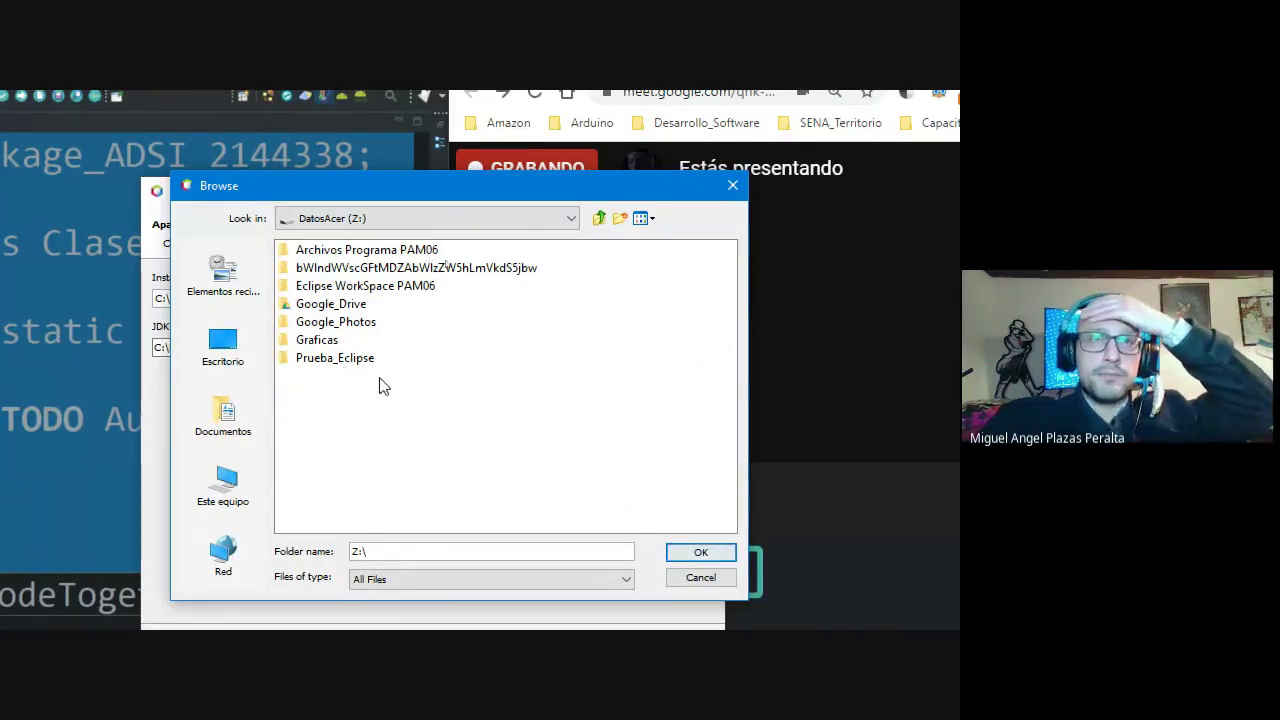
pyautogui.click(335, 252)
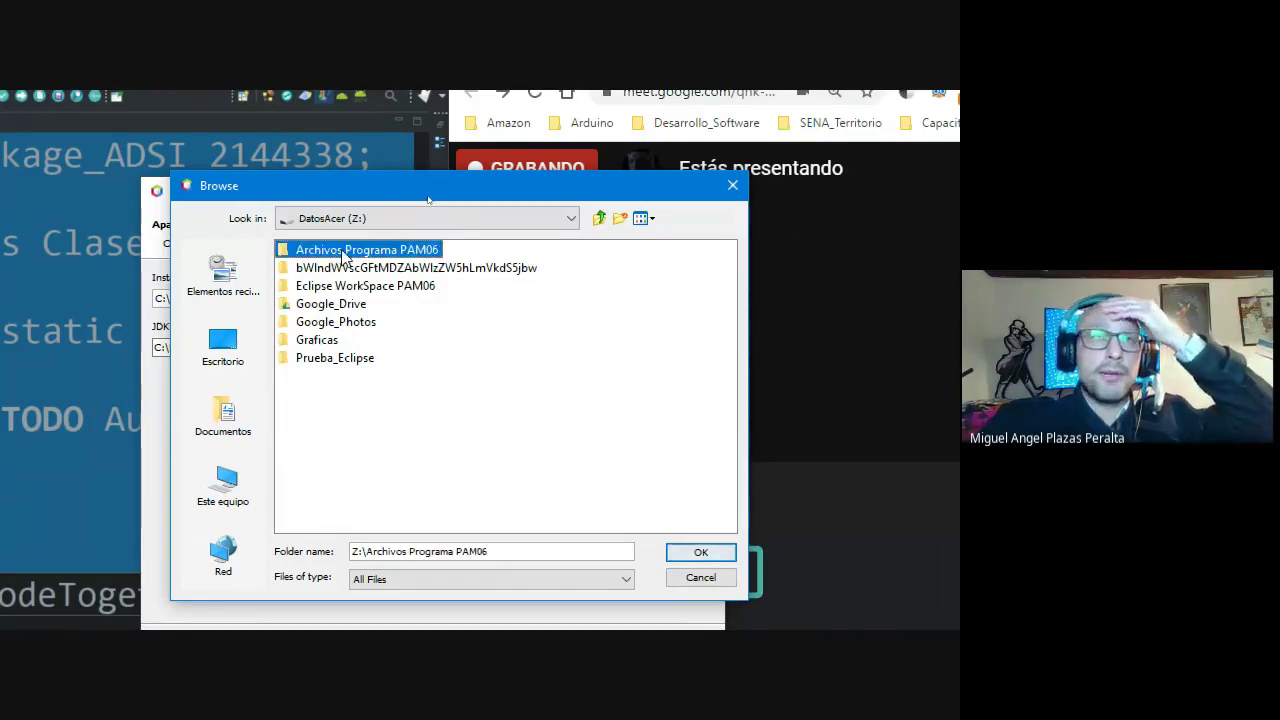
pyautogui.click(365, 252)
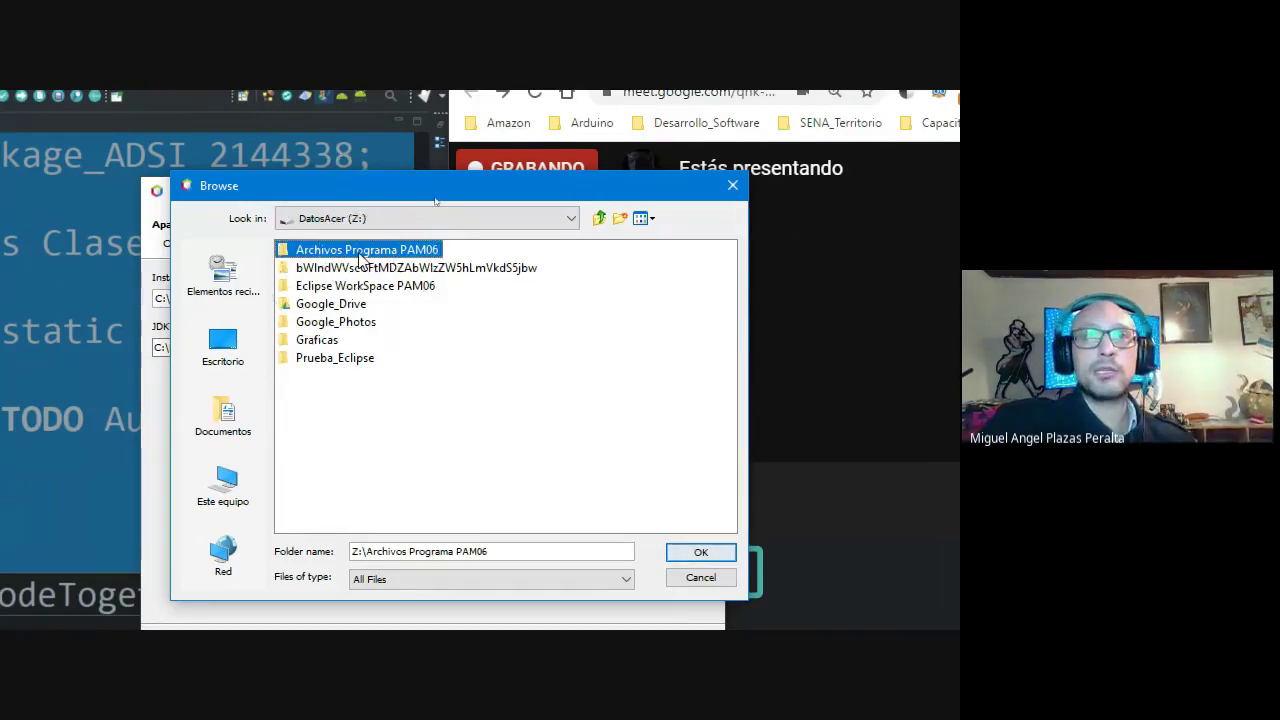
pyautogui.click(414, 252)
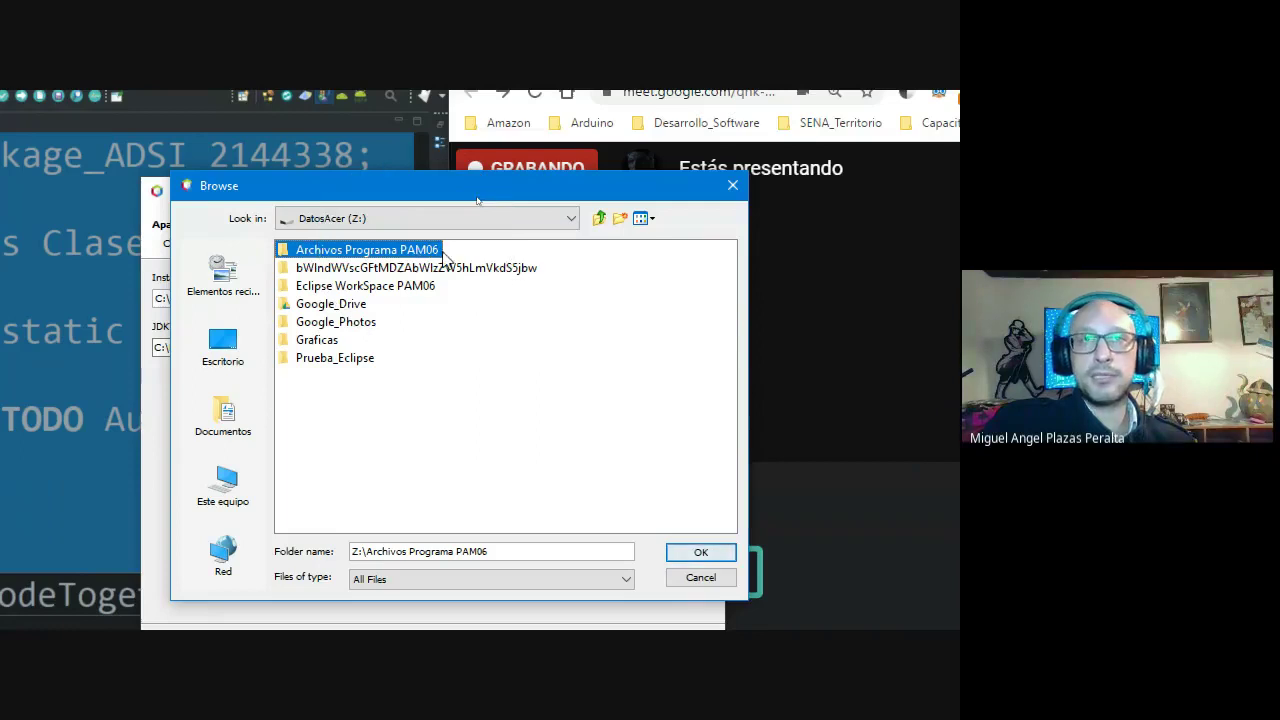
pyautogui.click(334, 224)
pyautogui.click(334, 225)
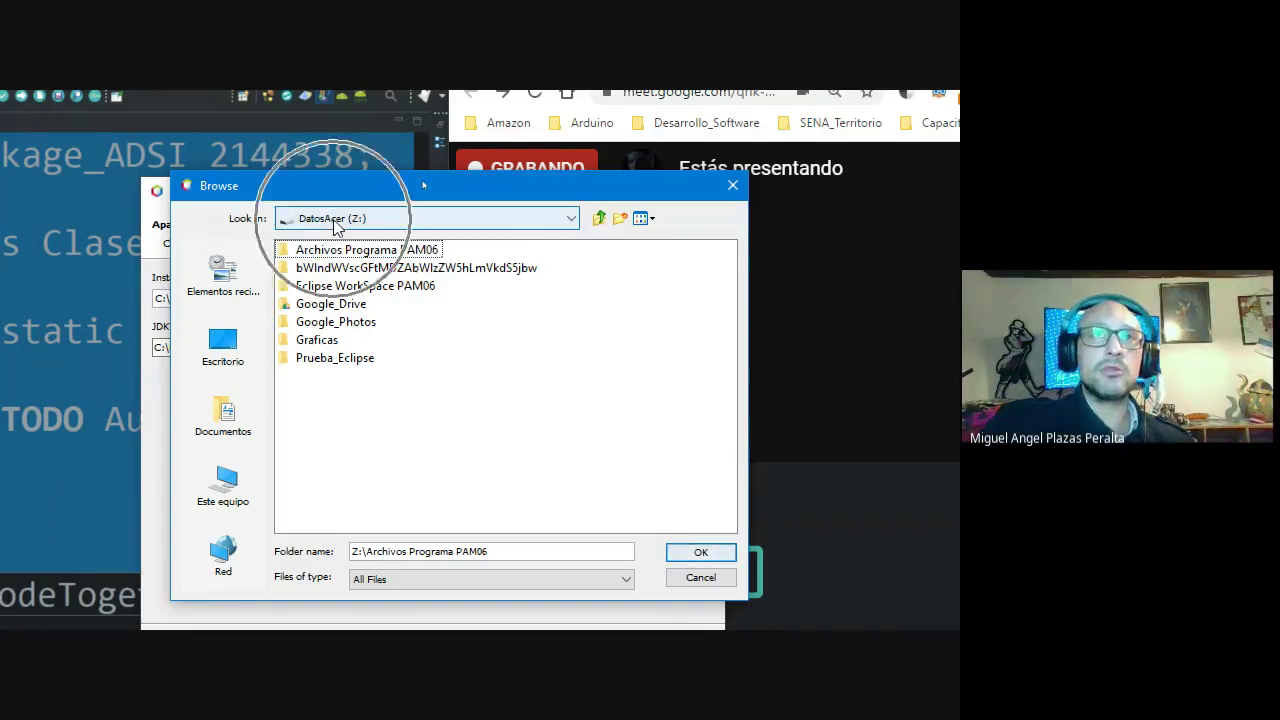
# Cancel the accidental folder renames and confirm Archivos Programa PAM06 as the install location.
pyautogui.click(429, 249)
pyautogui.doubleClick(429, 249)
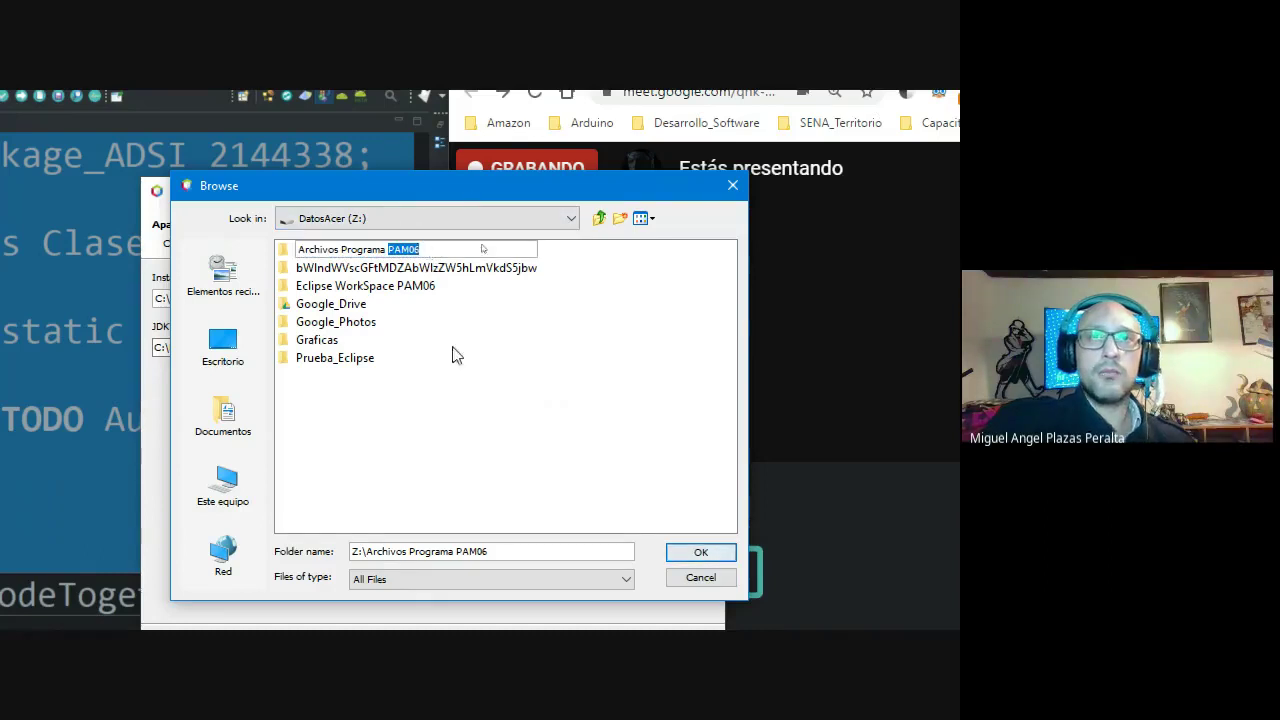
pyautogui.doubleClick(362, 249)
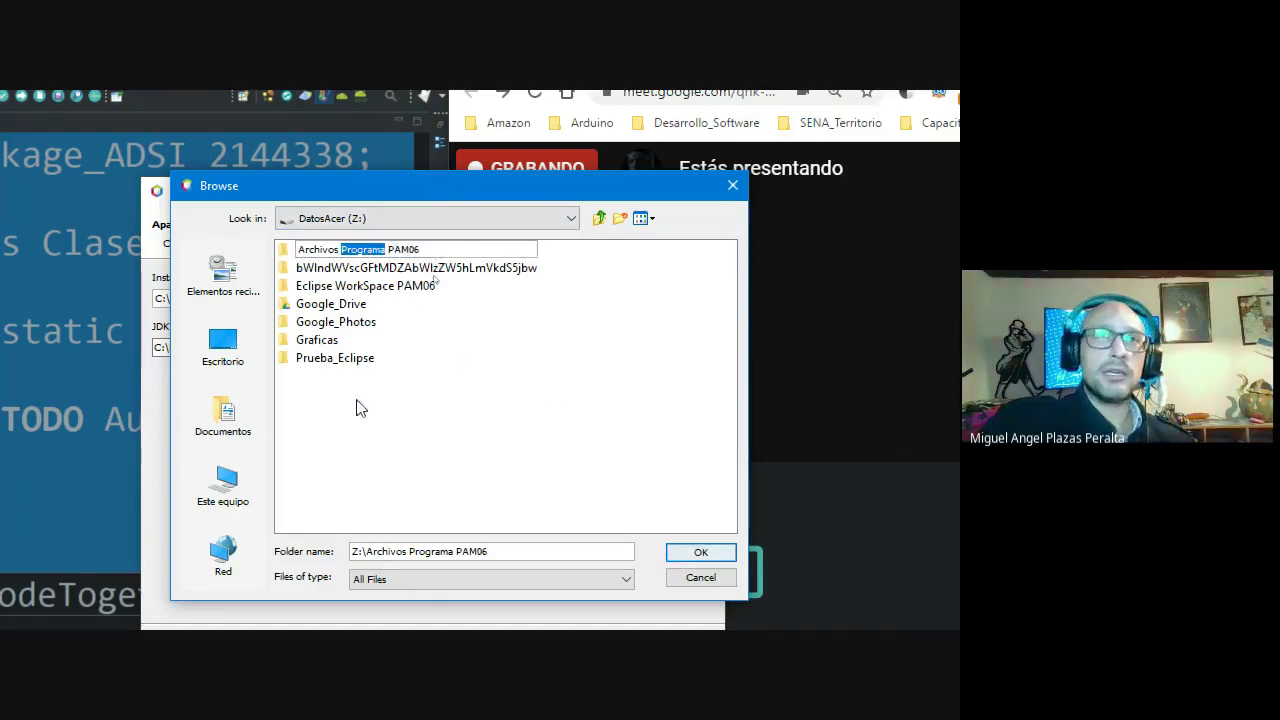
pyautogui.press('Escape')
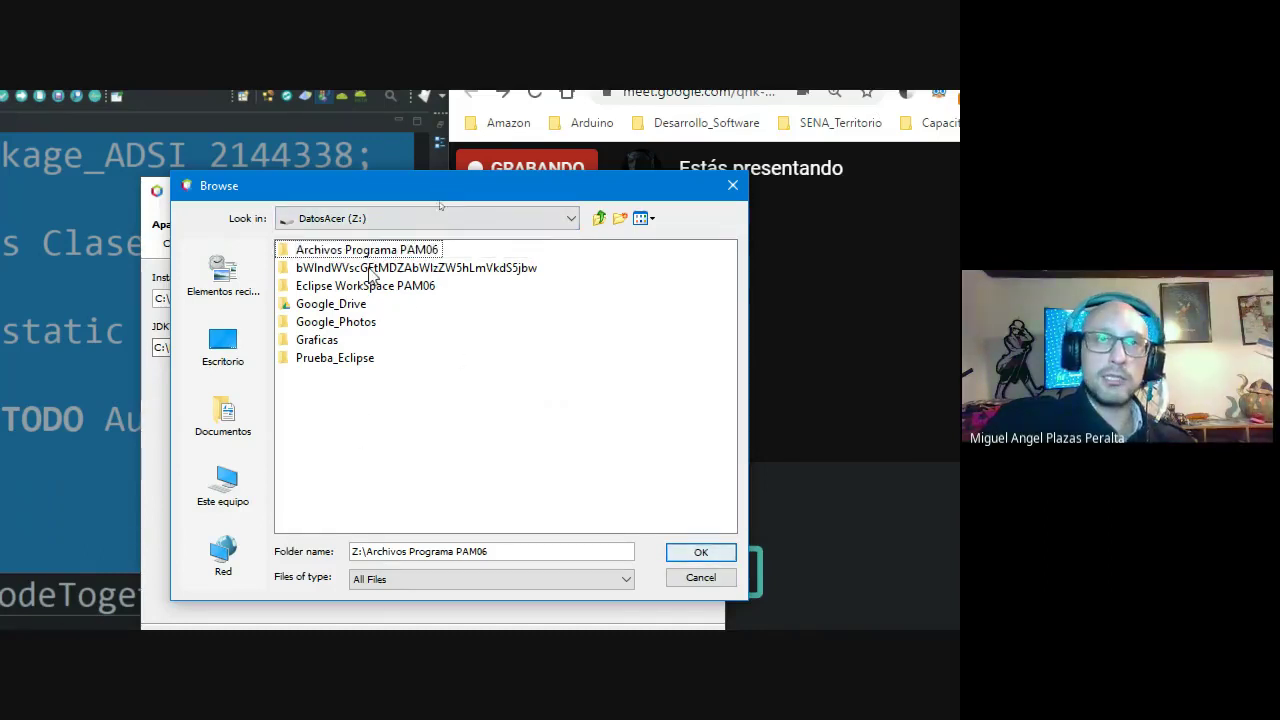
pyautogui.click(374, 252)
pyautogui.doubleClick(374, 252)
pyautogui.press('Escape')
pyautogui.click(377, 252)
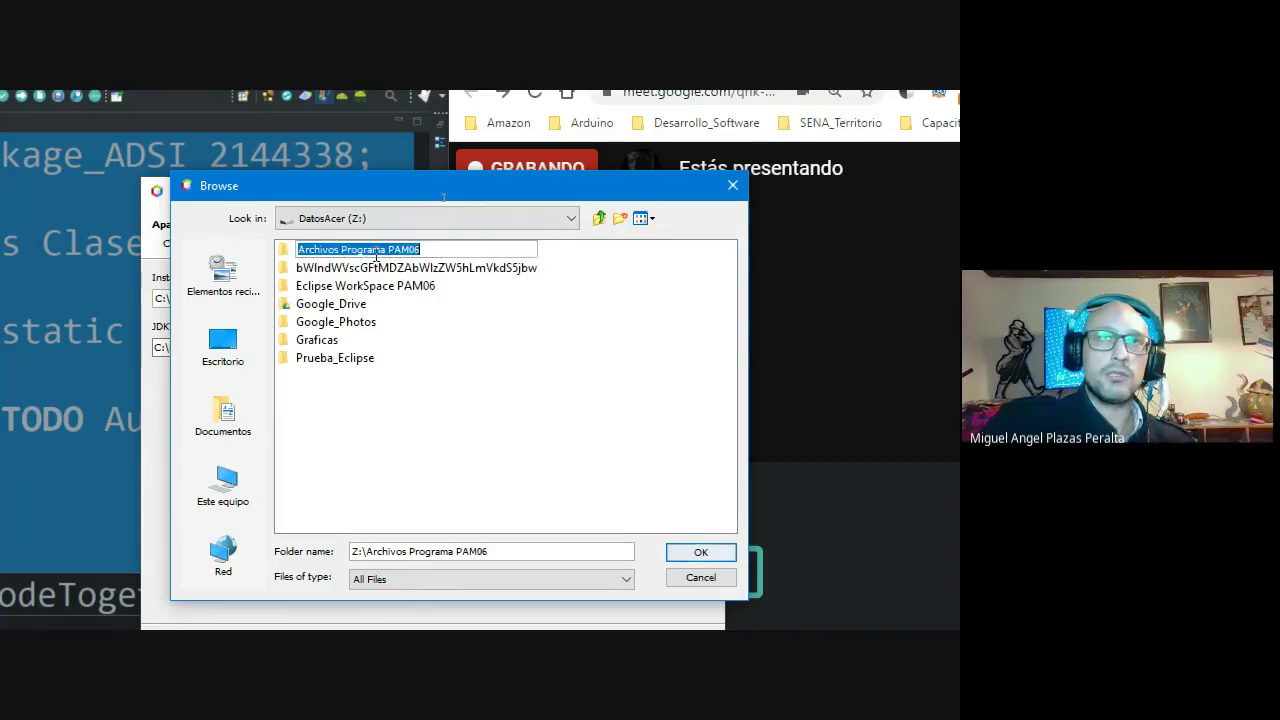
pyautogui.press('Escape')
pyautogui.click(377, 288)
pyautogui.click(366, 252)
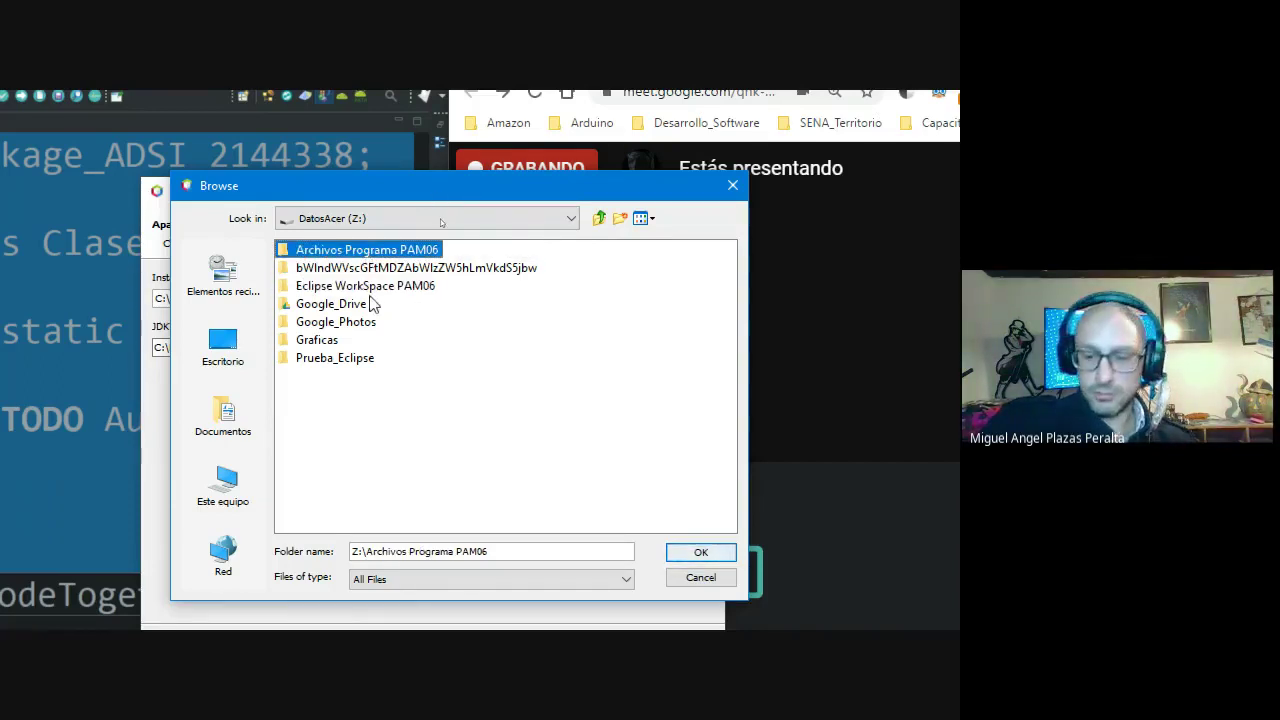
pyautogui.press('Return')
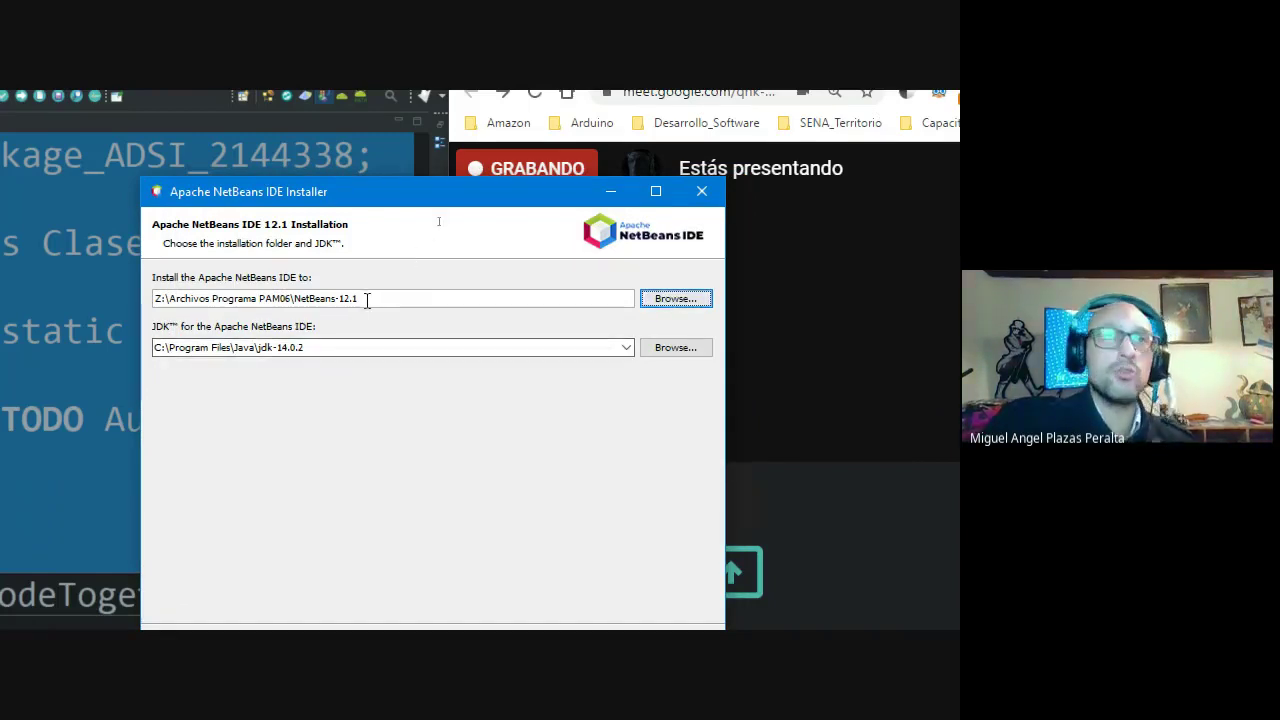
# Move the installer up, step back and forward, and browse C:\Archivos de programa without changing the path.
pyautogui.moveTo(493, 186); pyautogui.dragTo(503, 121)
pyautogui.click(560, 588)
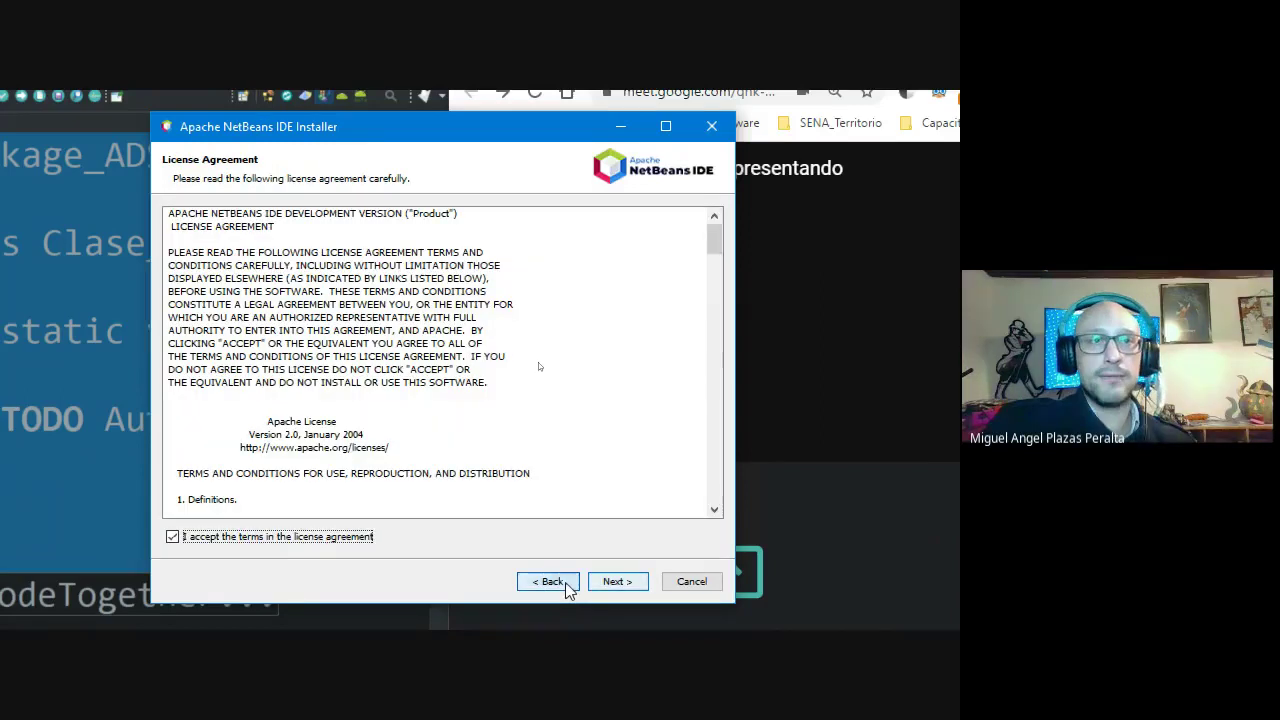
pyautogui.click(603, 584)
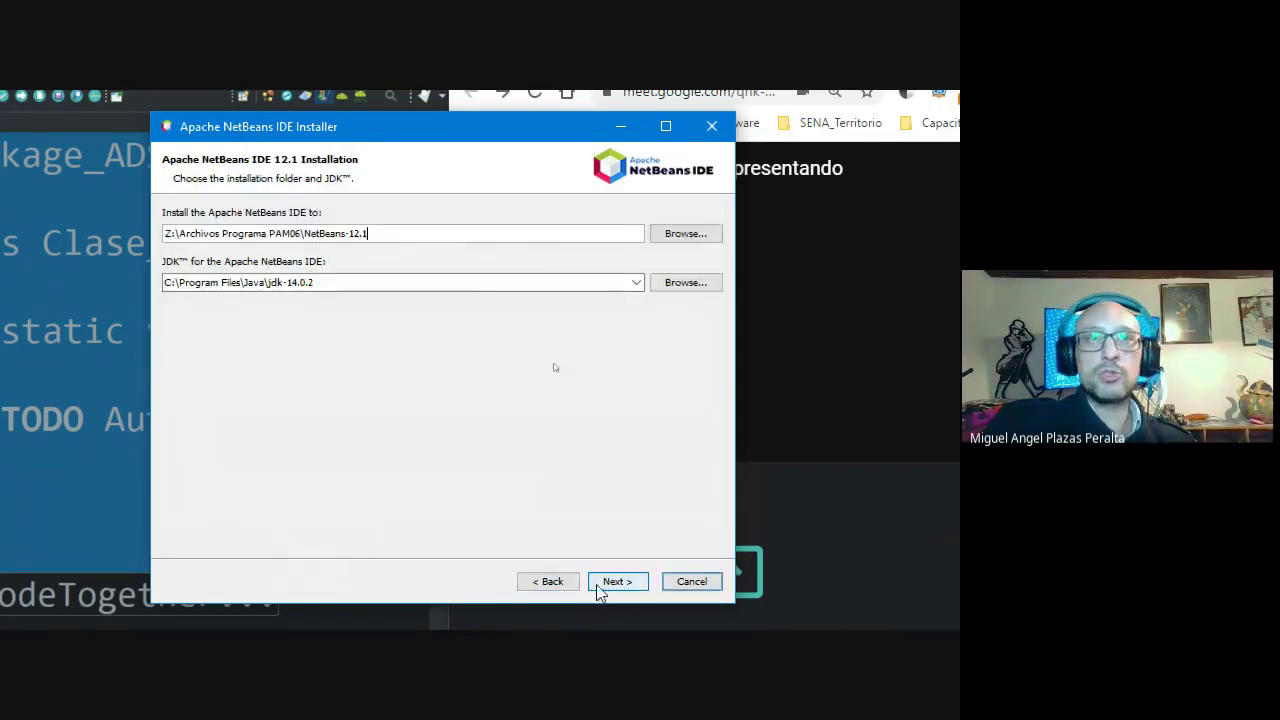
pyautogui.click(689, 236)
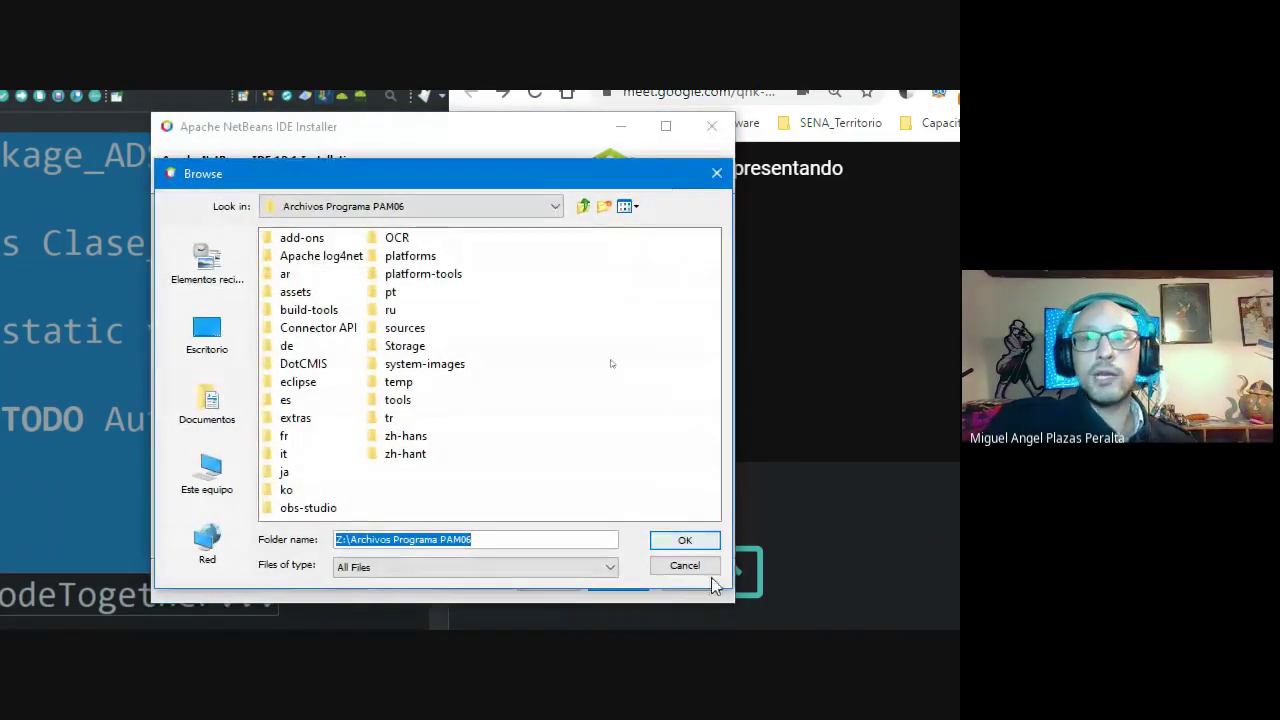
pyautogui.click(205, 333)
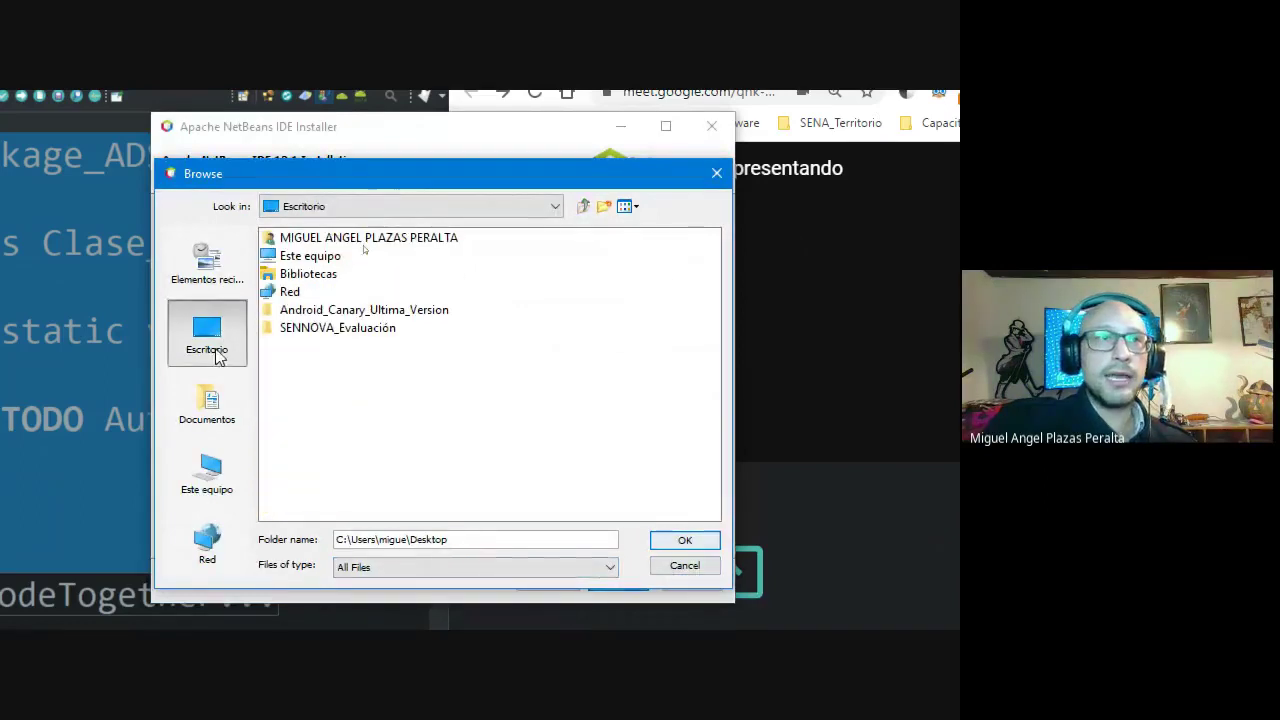
pyautogui.click(203, 490)
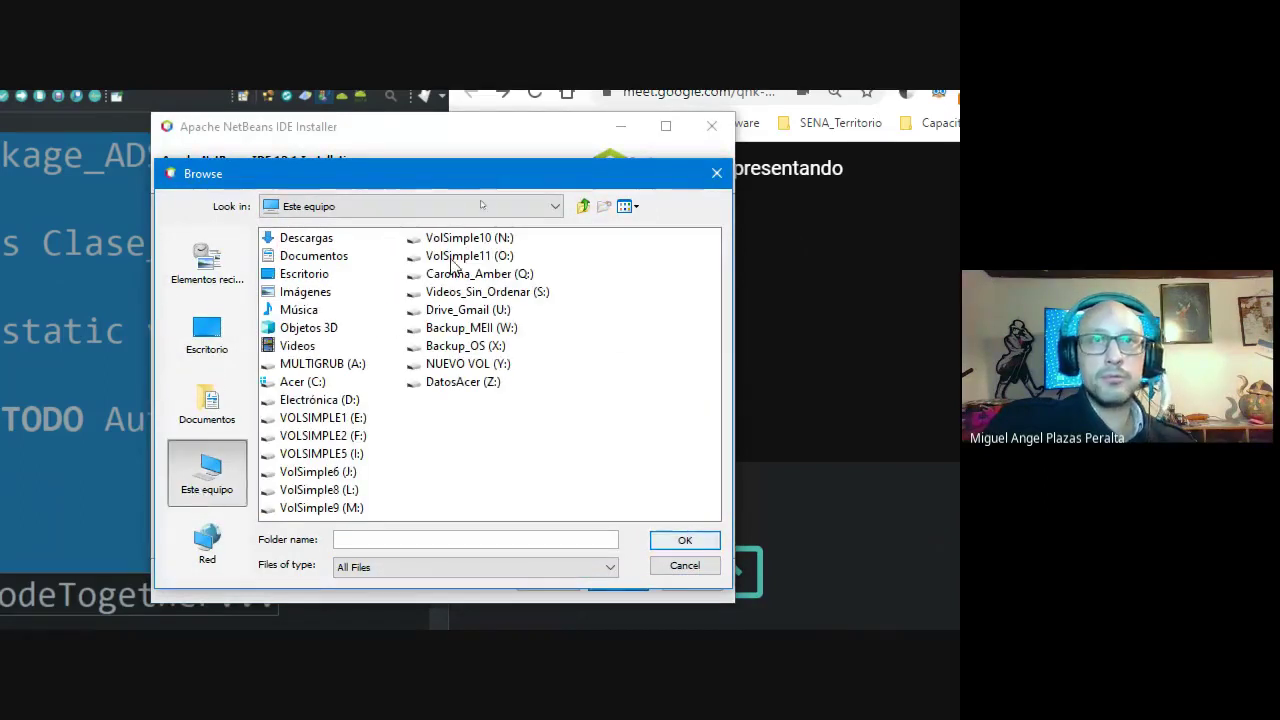
pyautogui.doubleClick(318, 382)
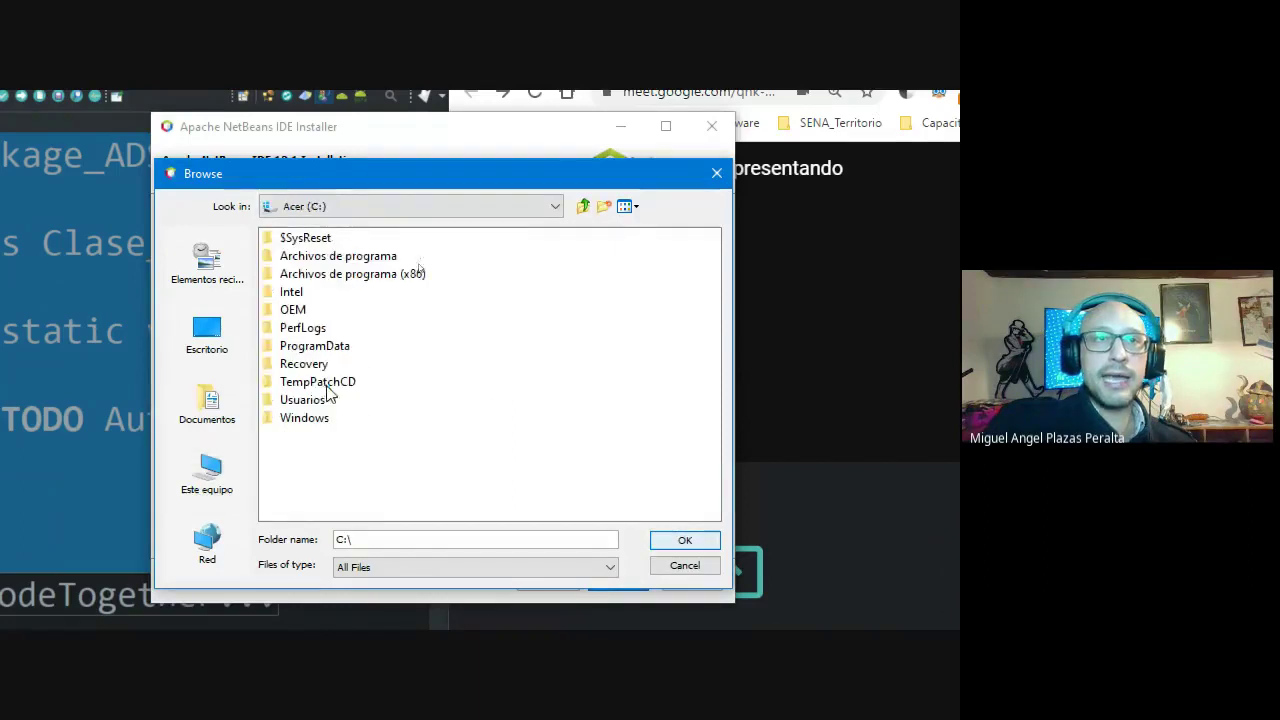
pyautogui.doubleClick(337, 256)
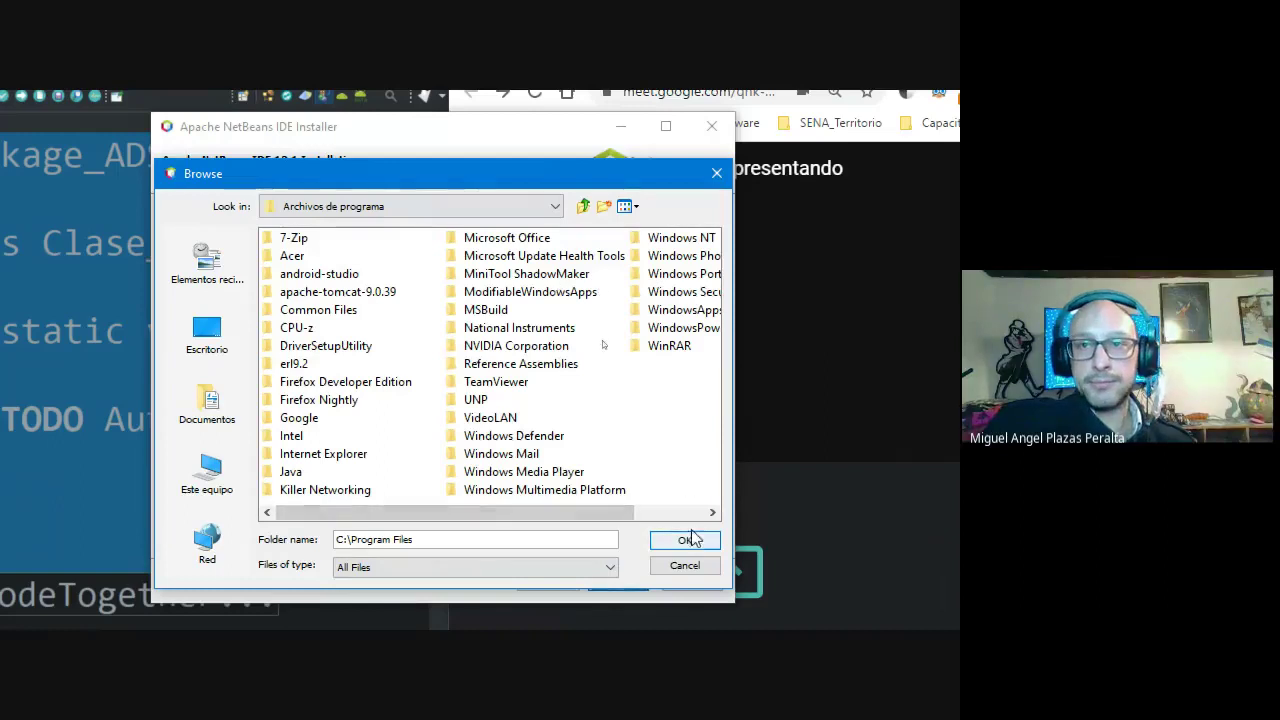
pyautogui.click(699, 573)
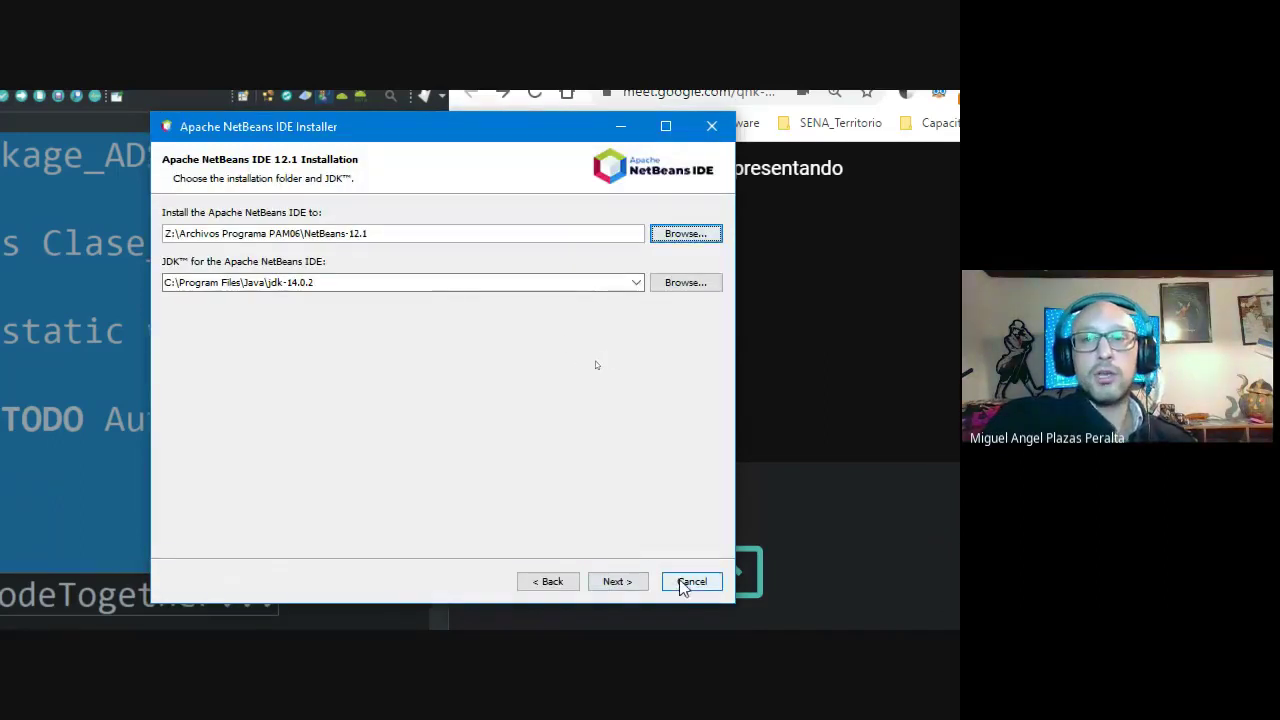
# Reopen and dismiss the install folder chooser, then cancel the installation.
pyautogui.tripleClick(392, 238)
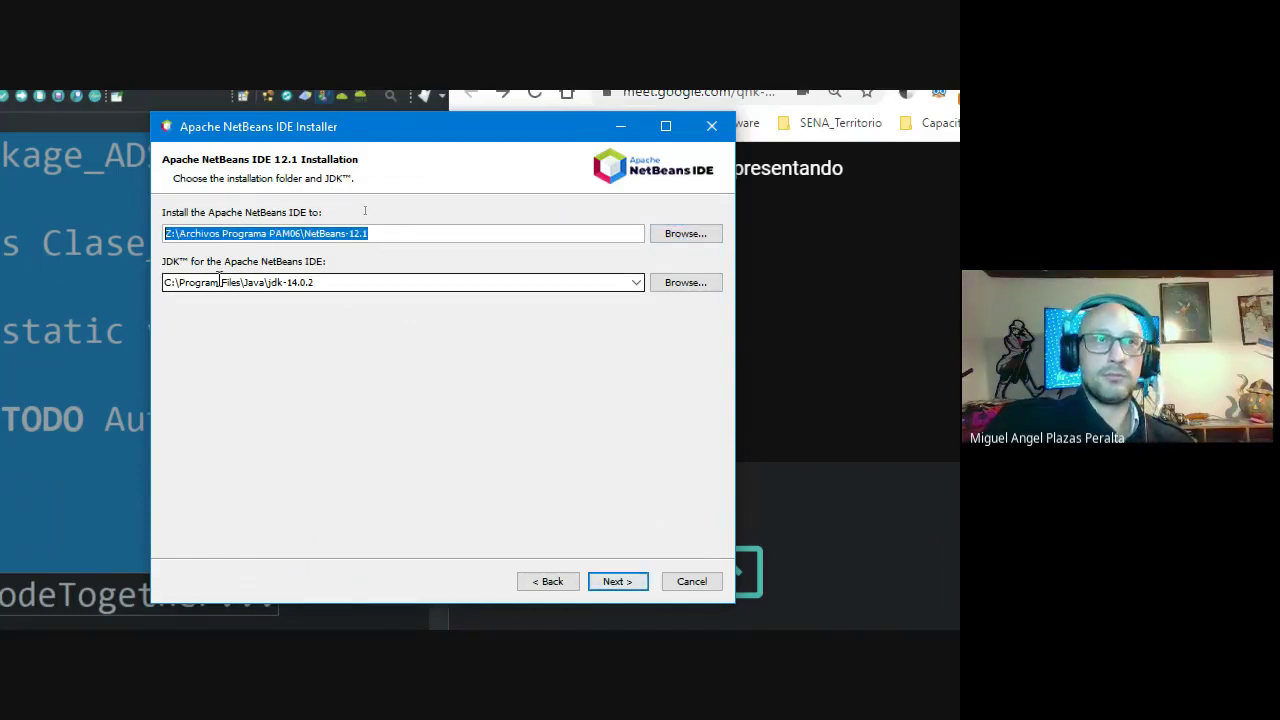
pyautogui.click(310, 233)
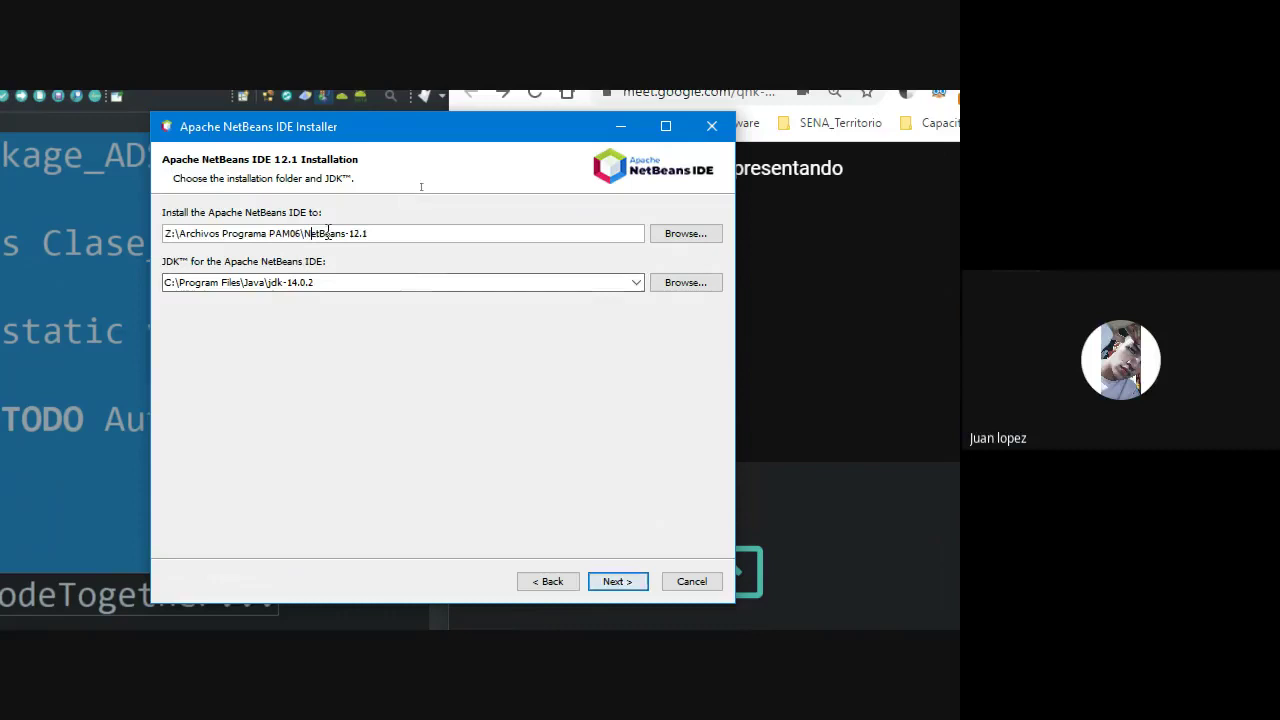
pyautogui.click(662, 236)
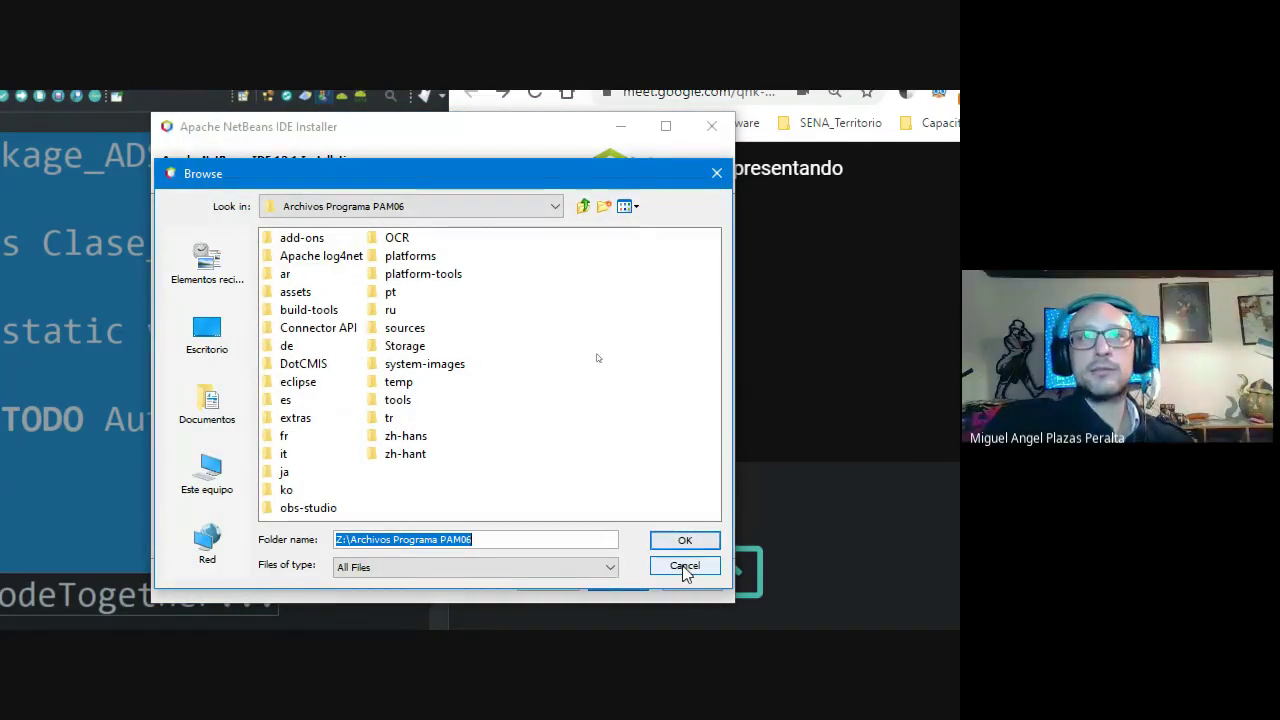
pyautogui.click(685, 567)
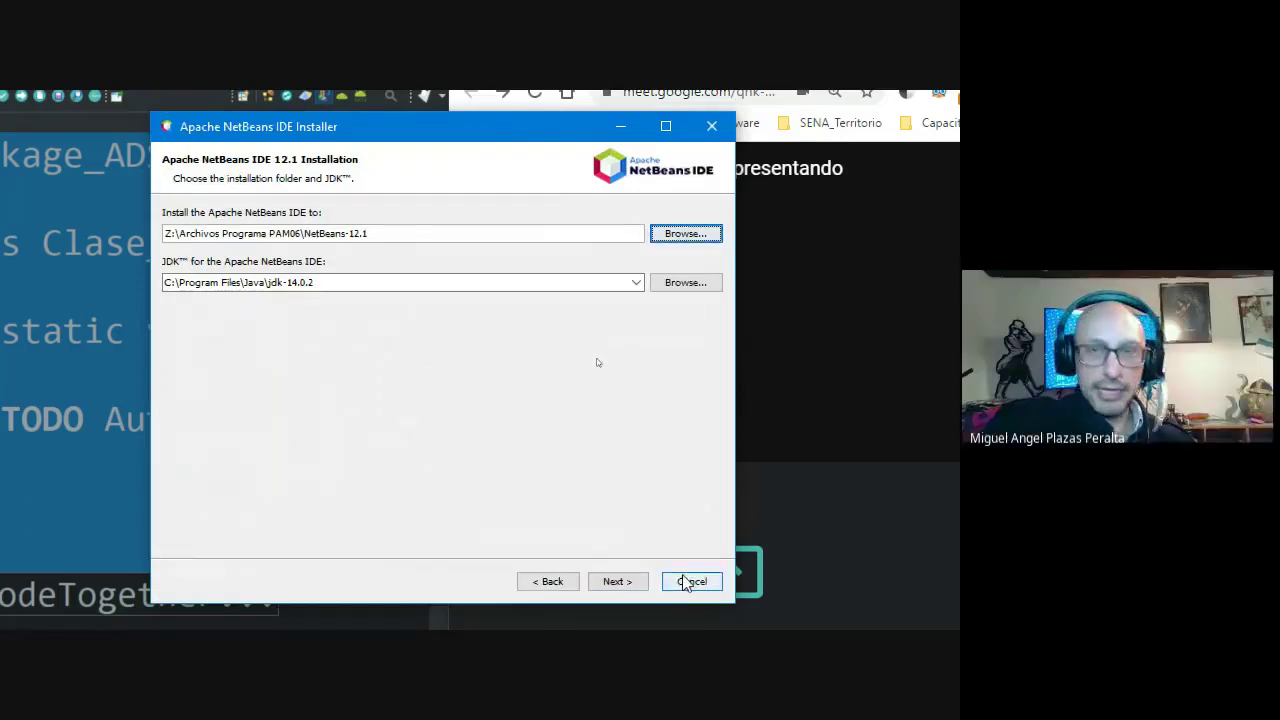
pyautogui.click(685, 581)
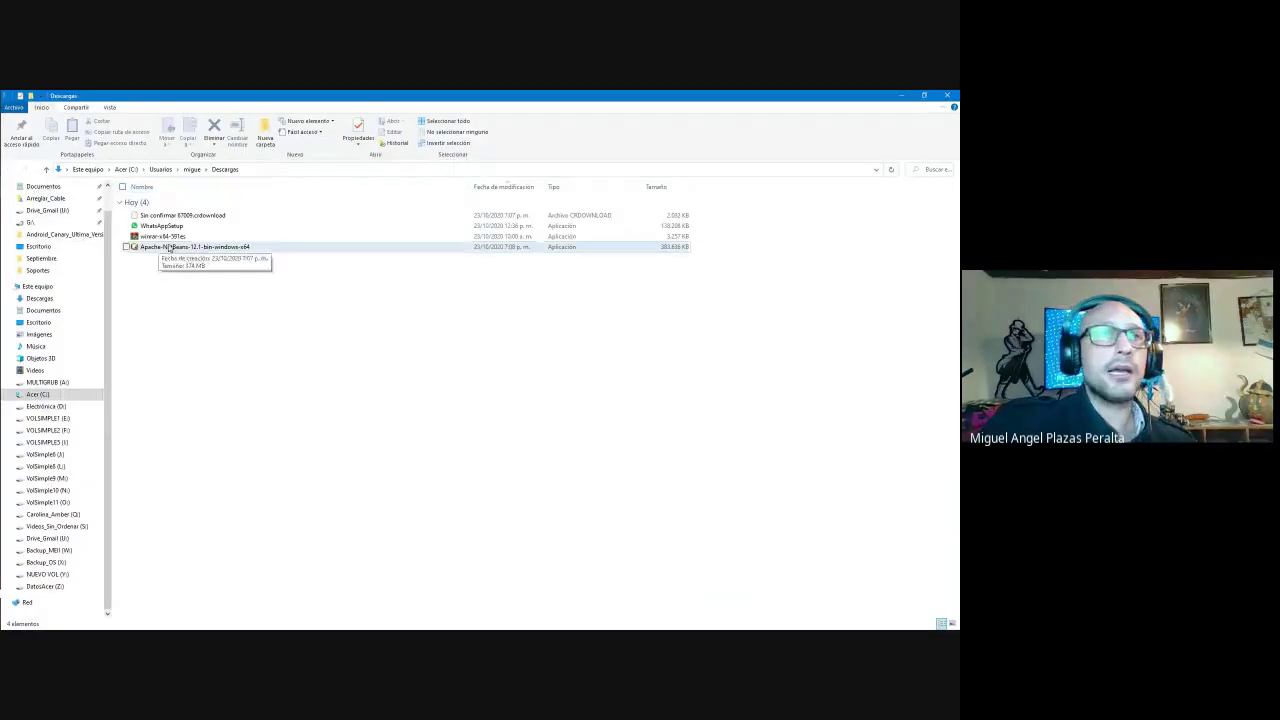
# Run Apache-NetBeans-12.1-bin-windows-x64 as administrator and minimize Explorer, Chrome and Eclipse.
pyautogui.rightClick(170, 246)
pyautogui.click(222, 262)
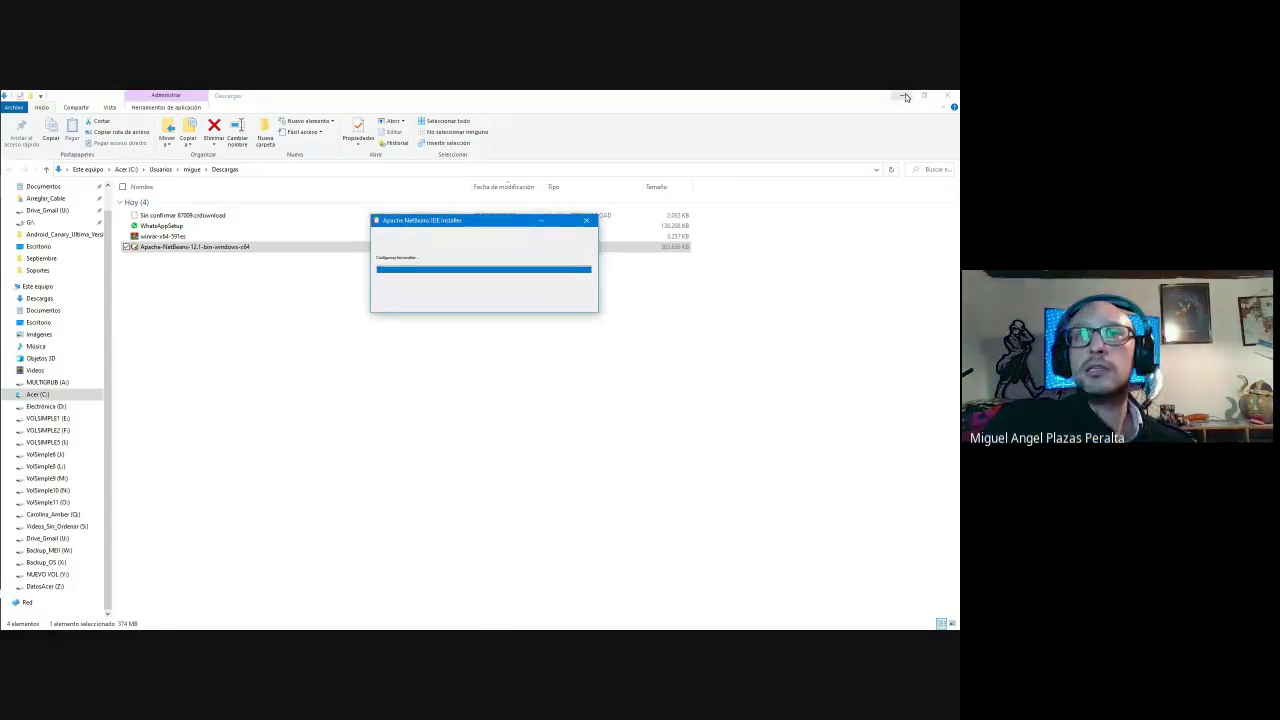
pyautogui.click(905, 97)
pyautogui.click(906, 97)
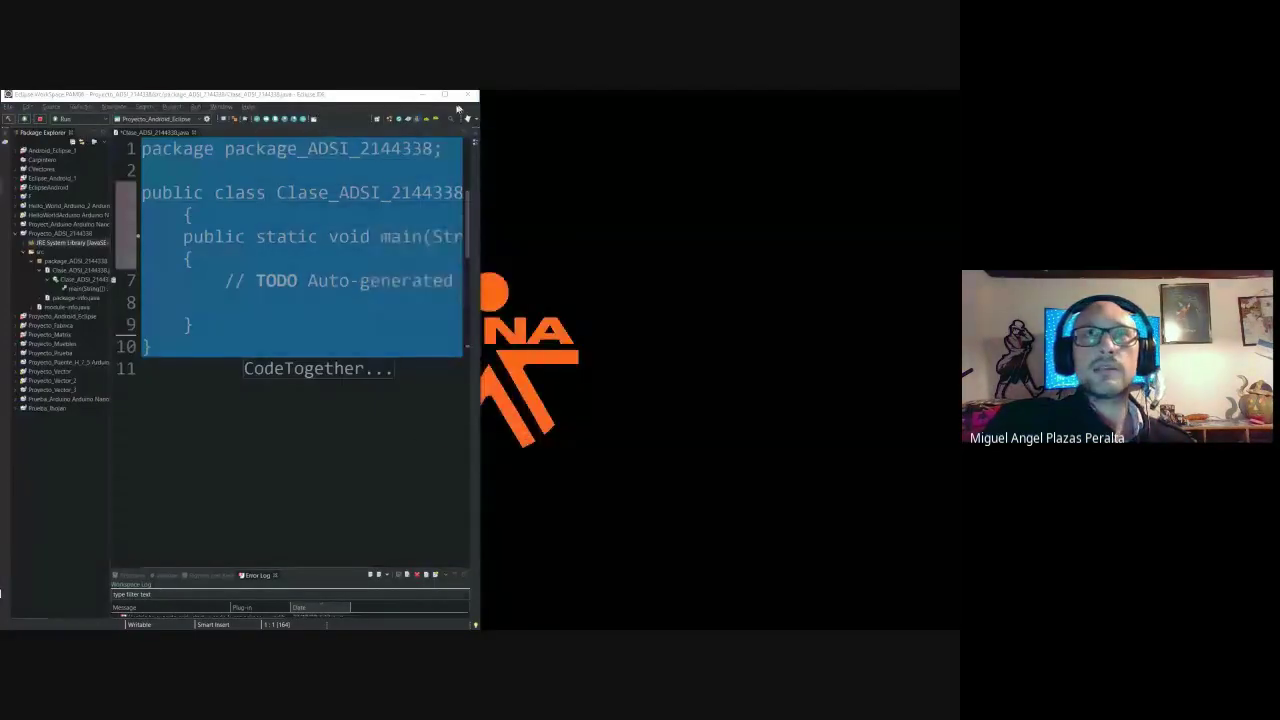
pyautogui.click(424, 95)
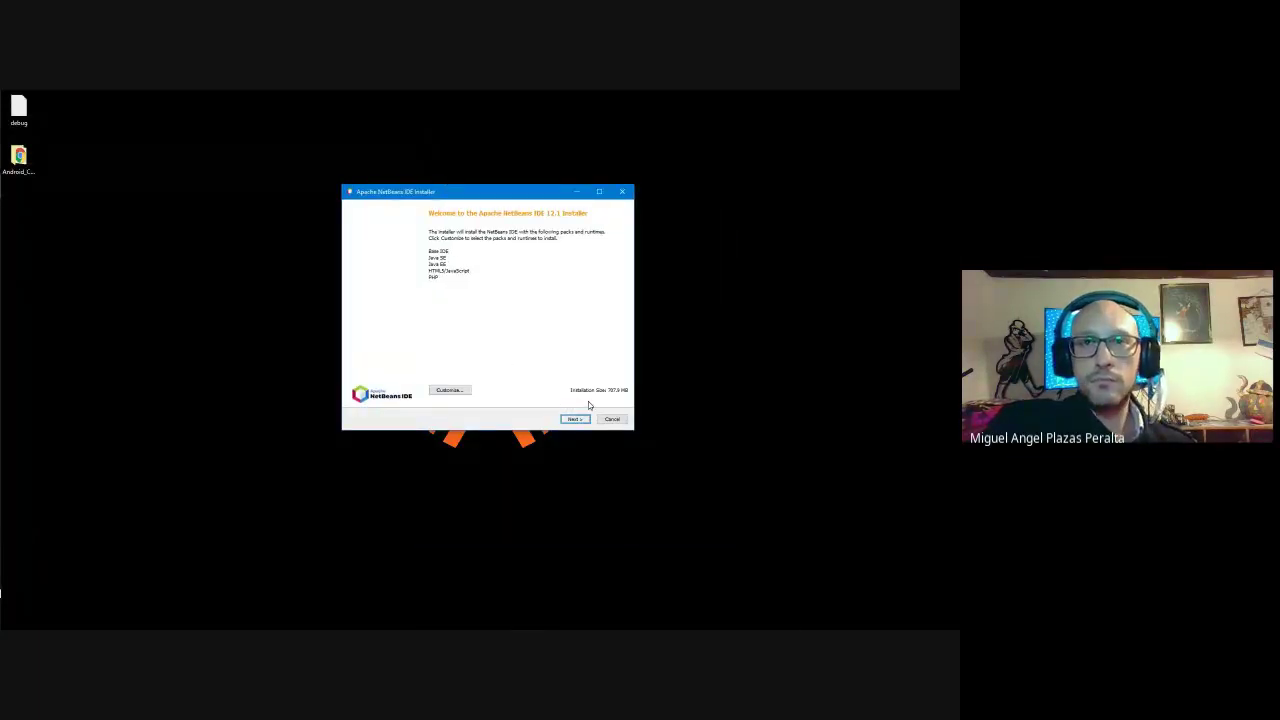
# Customize the installation packs to leave out PHP.
pyautogui.click(463, 391)
pyautogui.click(414, 313)
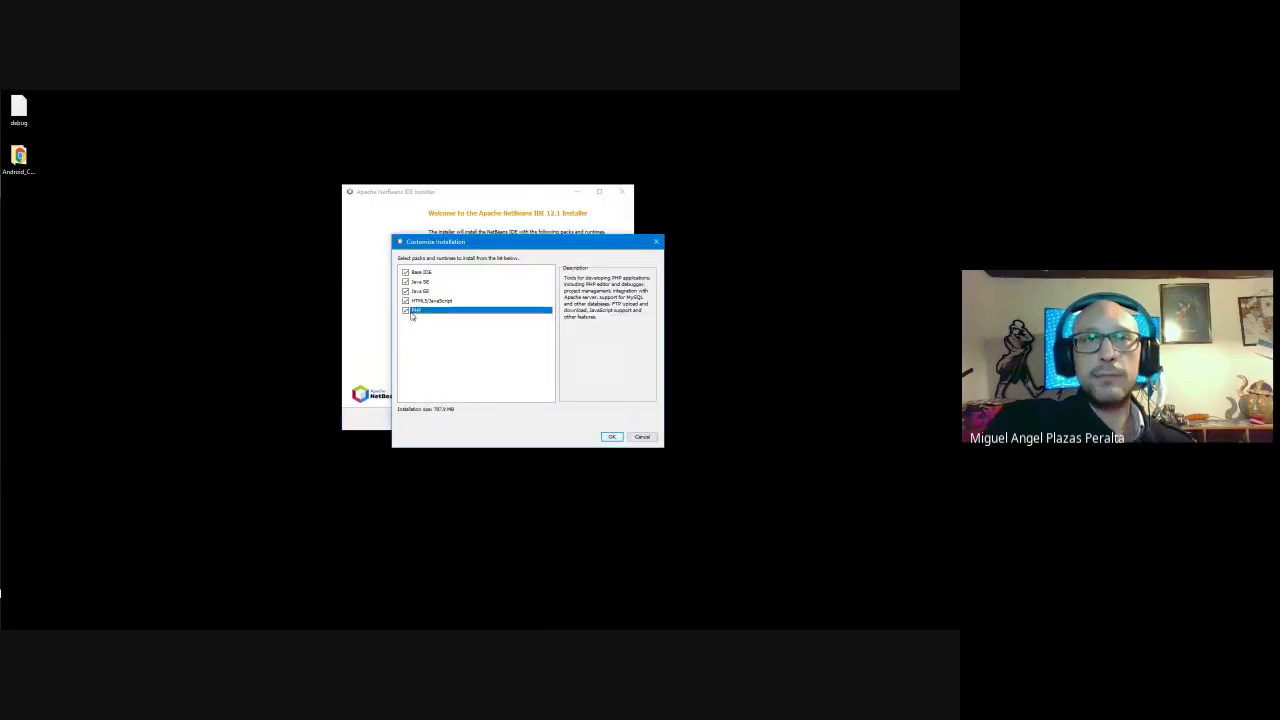
pyautogui.click(610, 437)
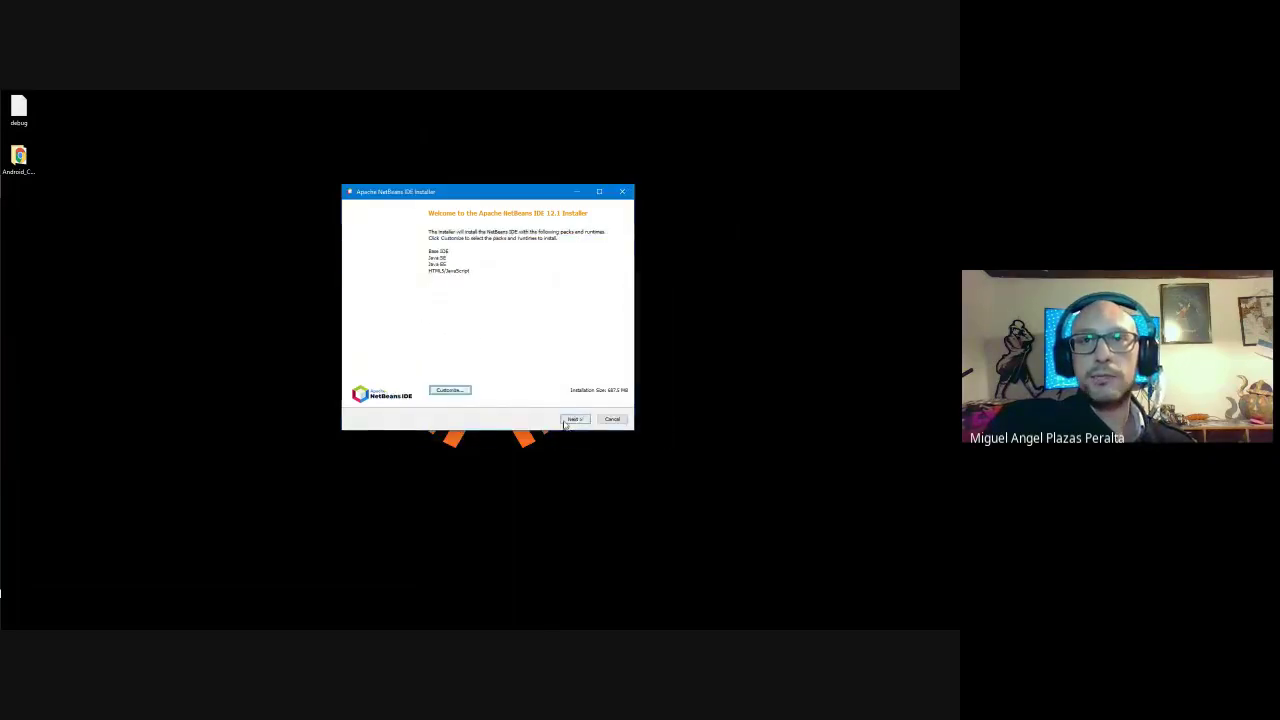
# Accept the license terms and select the default path C:\Program Files\NetBeans-12.1.
pyautogui.click(567, 420)
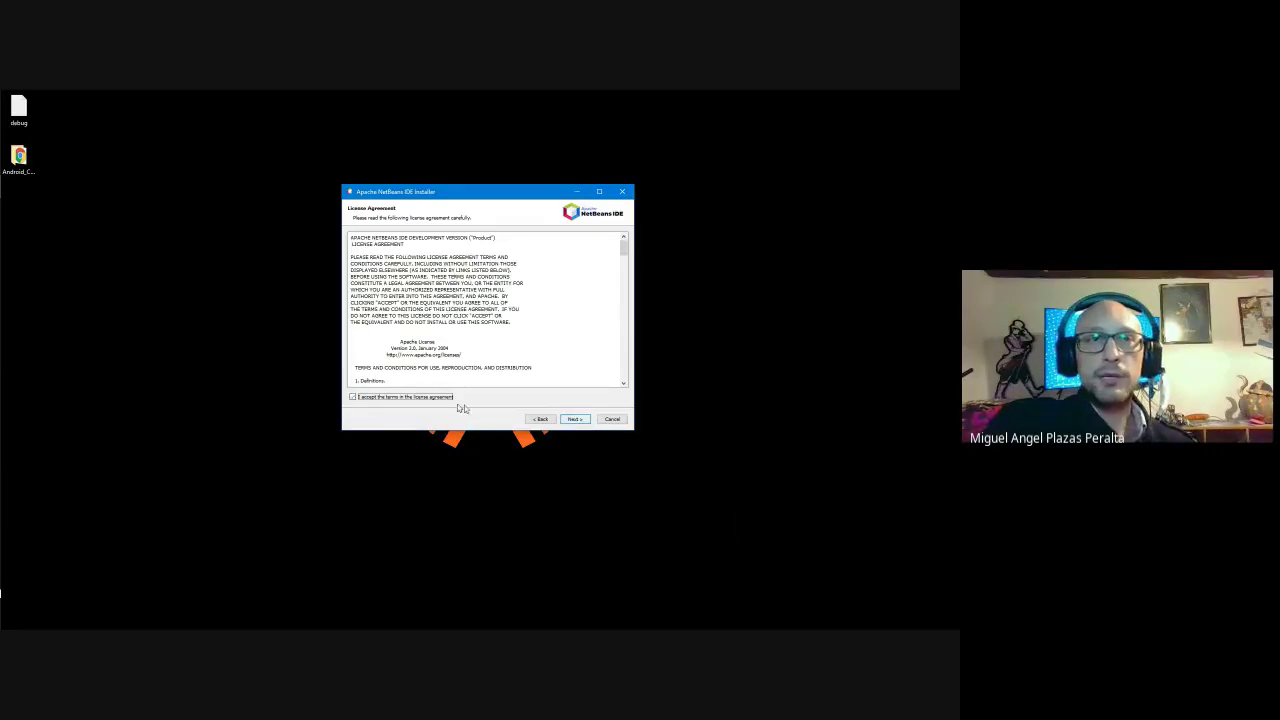
pyautogui.click(440, 397)
pyautogui.click(574, 419)
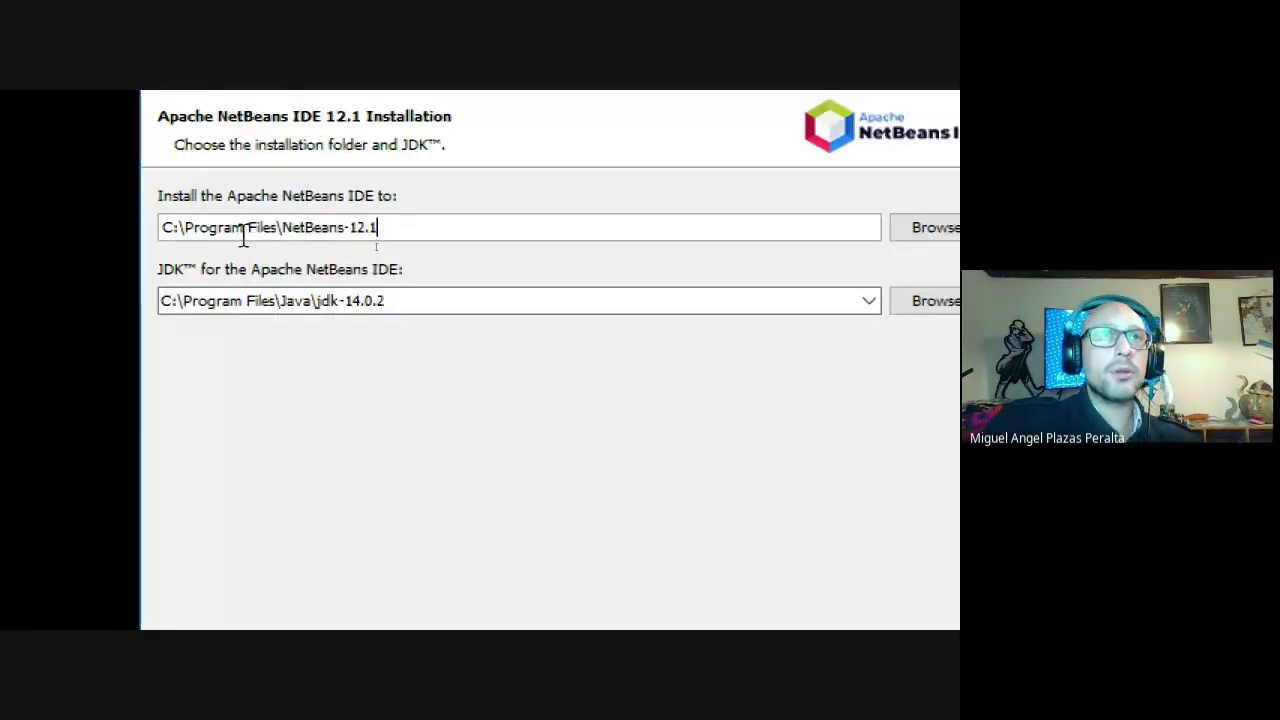
pyautogui.moveTo(396, 227); pyautogui.dragTo(63, 223)
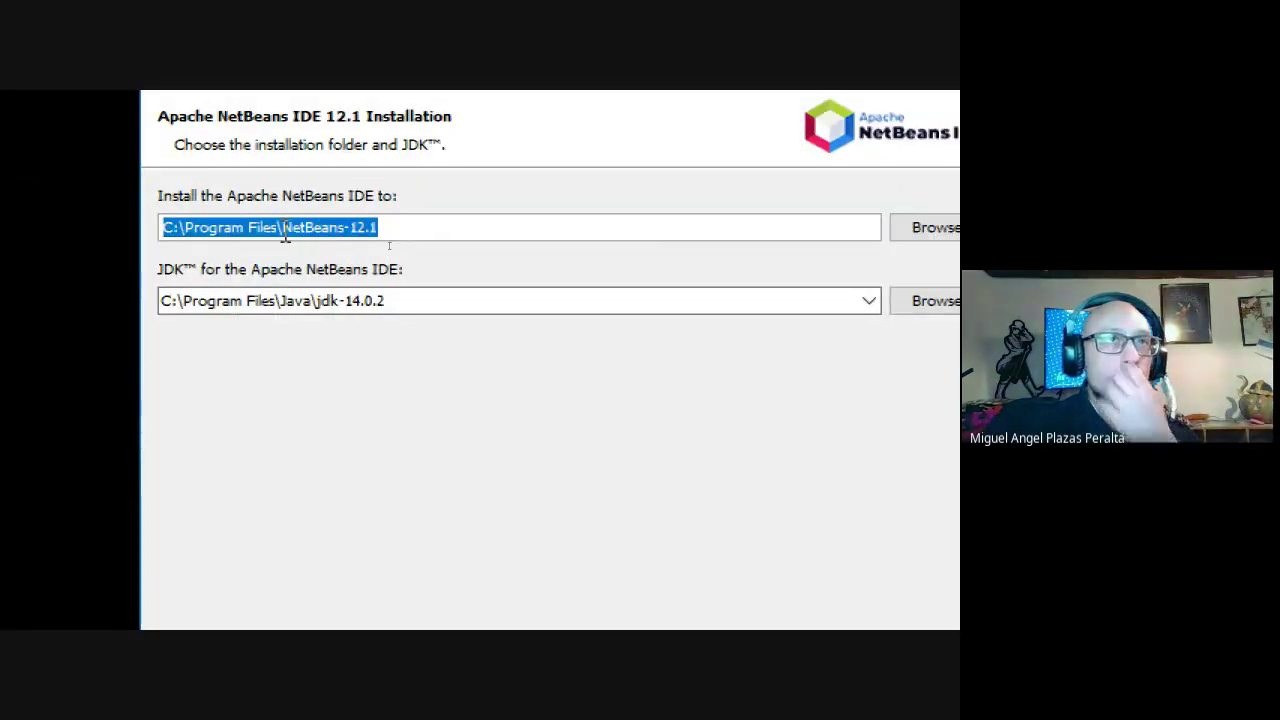
pyautogui.press('ctrl')
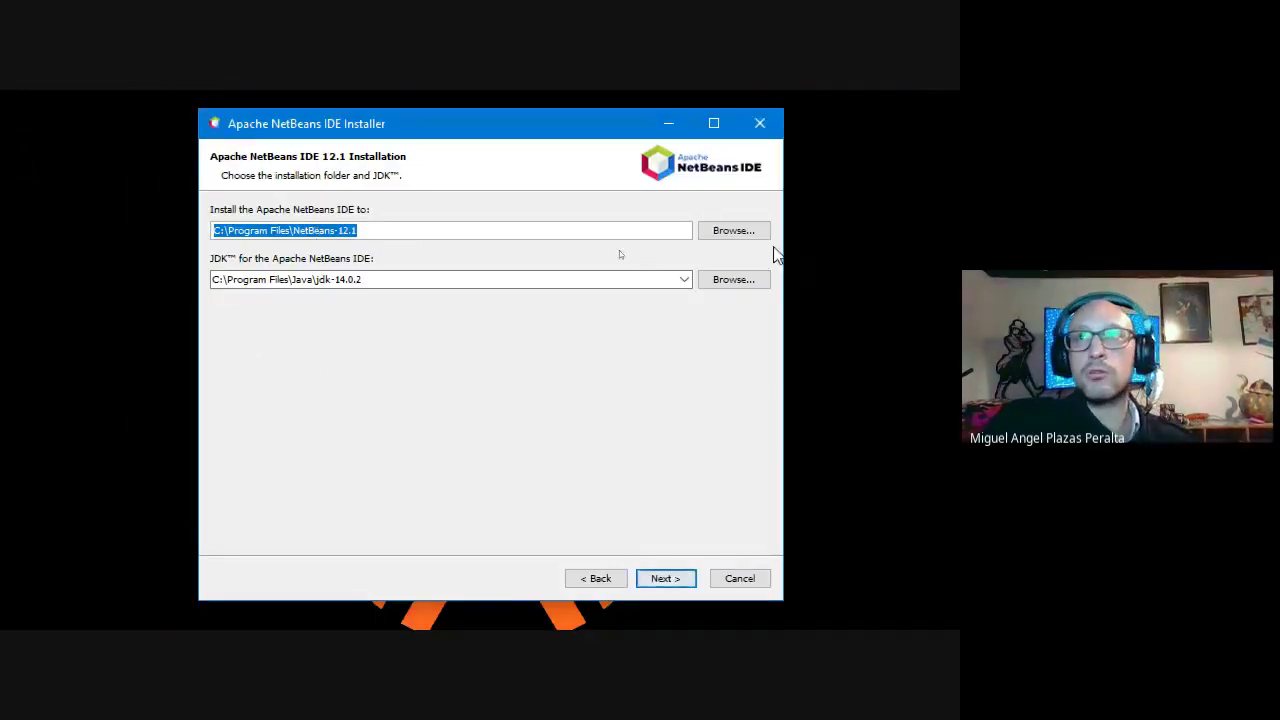
# Set the install folder to Z:\Archivos Programa PAM06\NetBeans-12.1.
pyautogui.click(734, 230)
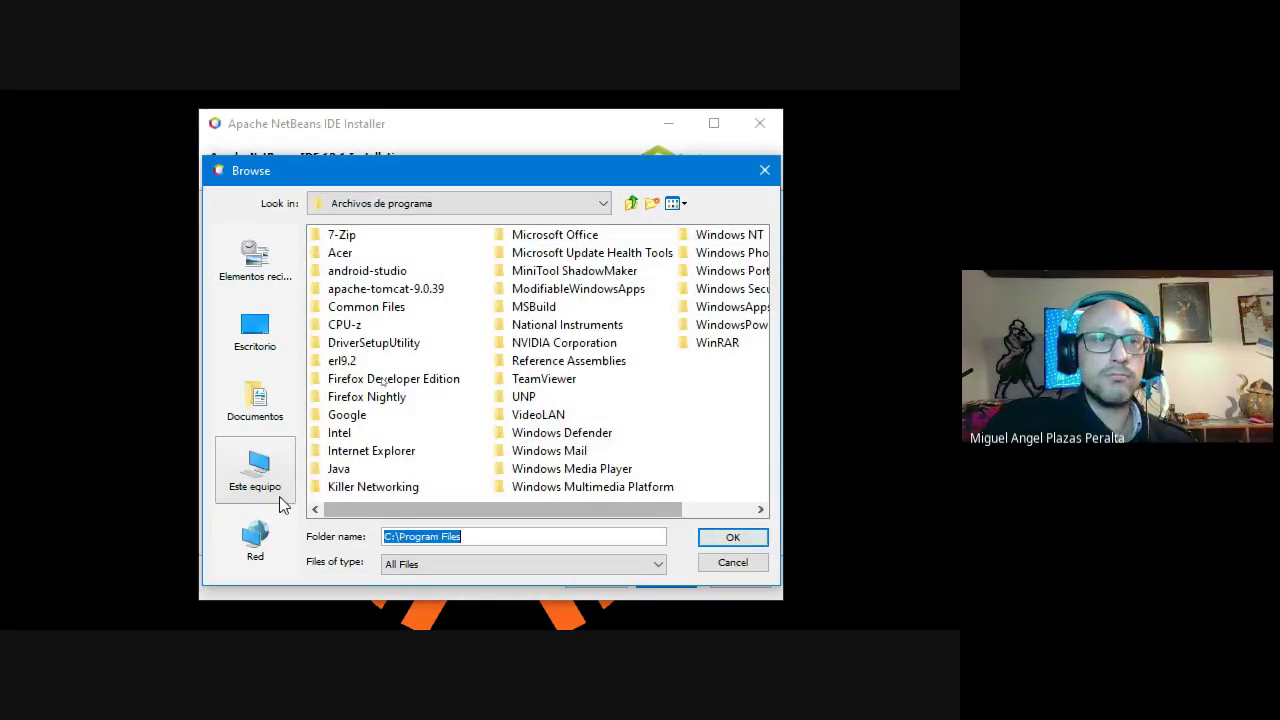
pyautogui.click(283, 488)
pyautogui.click(538, 384)
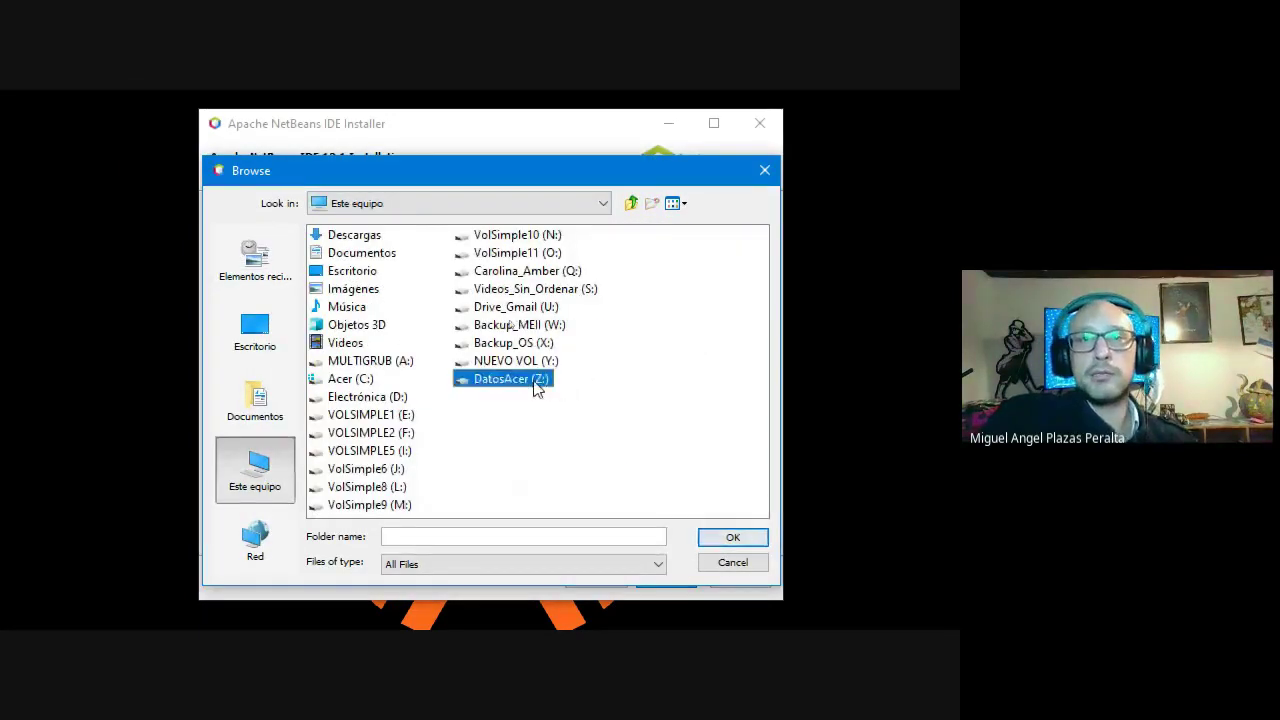
pyautogui.doubleClick(516, 386)
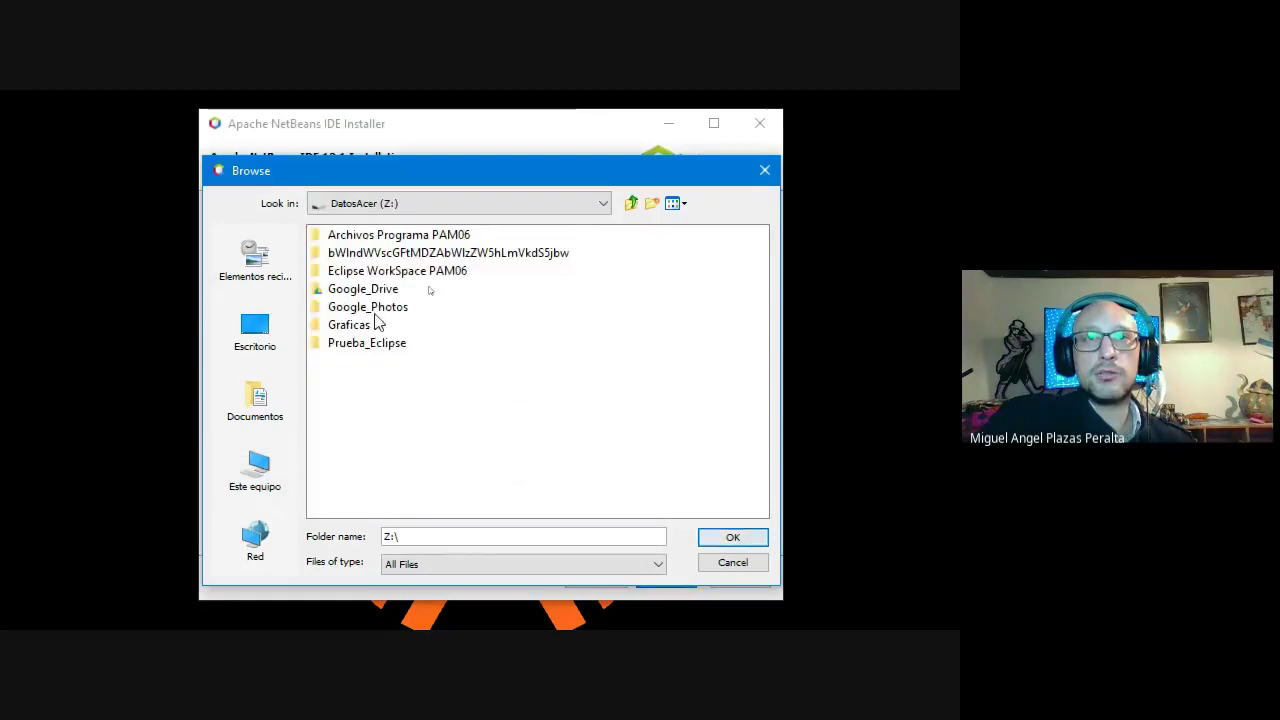
pyautogui.doubleClick(376, 236)
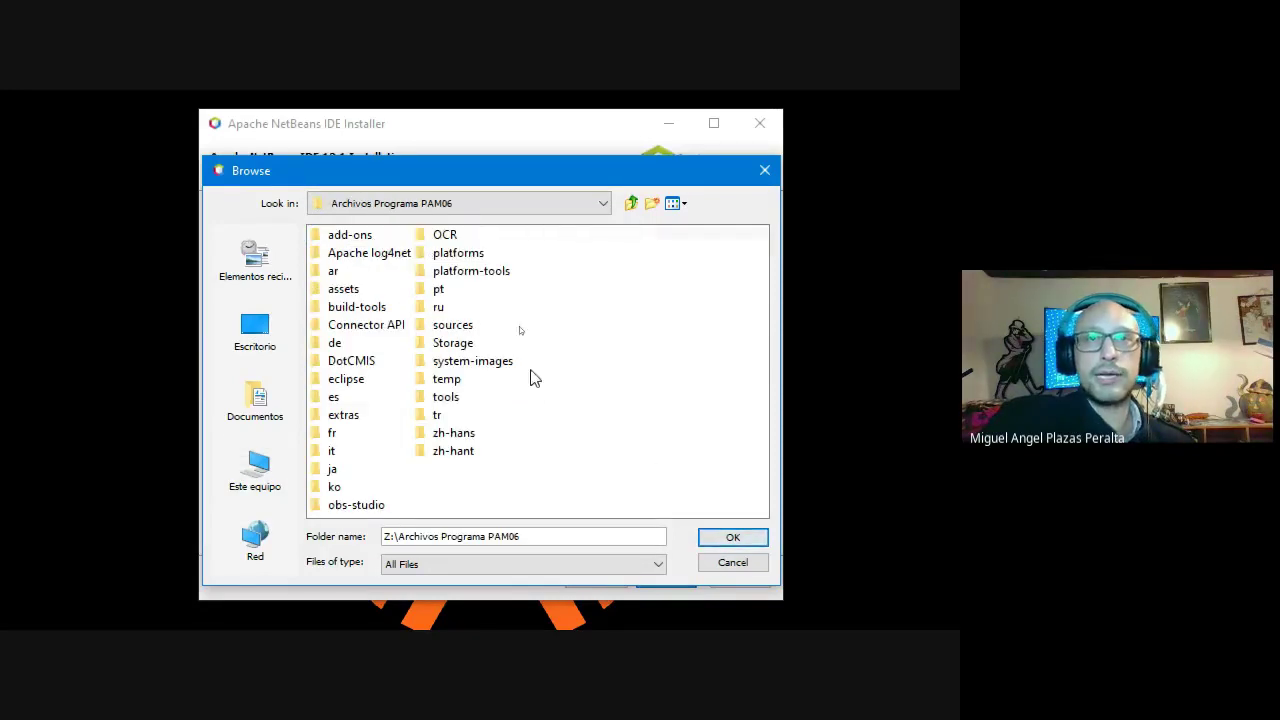
pyautogui.click(733, 540)
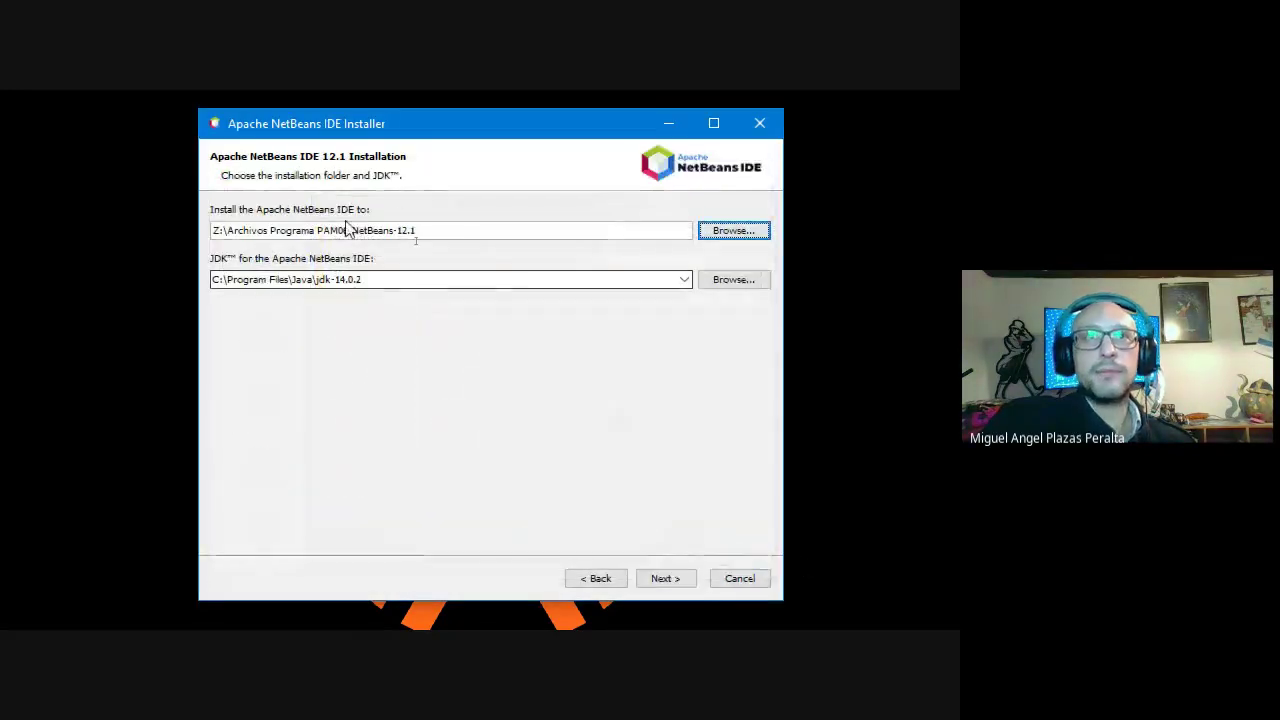
# Set the JDK to C:\Program Files\Java\jdk-14.0.2 via the folder browser.
pyautogui.click(423, 278)
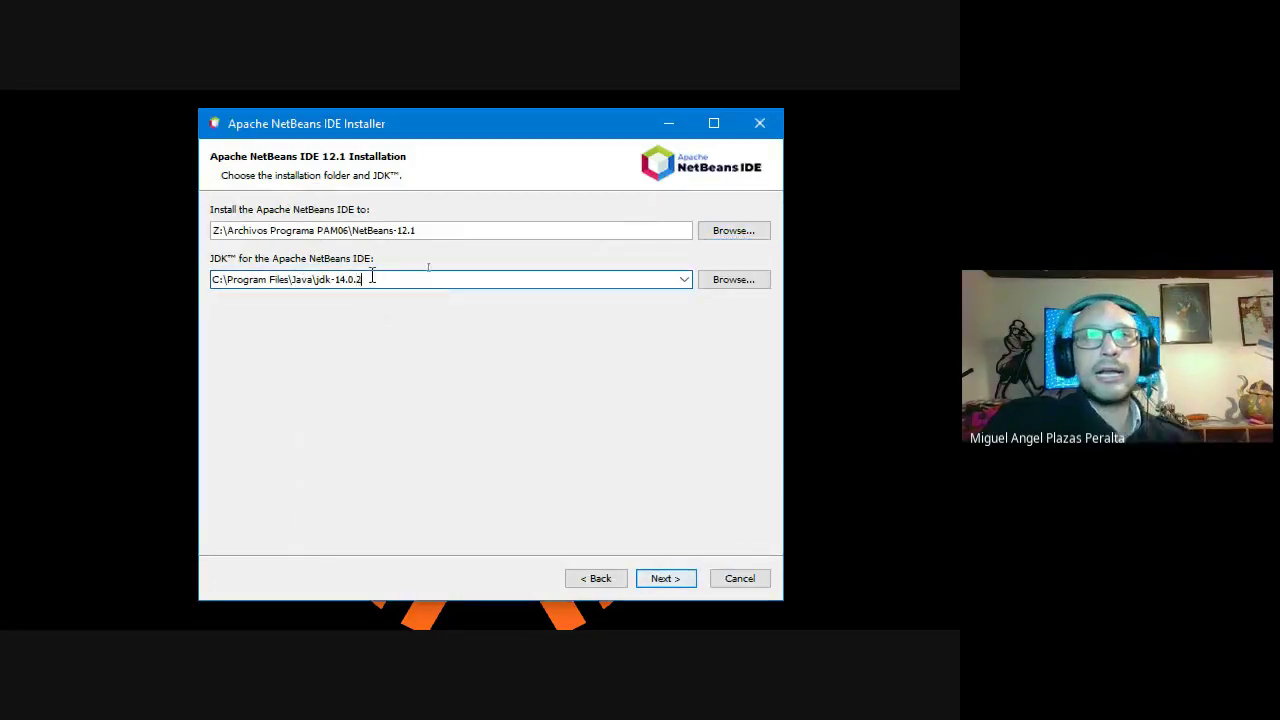
pyautogui.moveTo(362, 279); pyautogui.dragTo(205, 272)
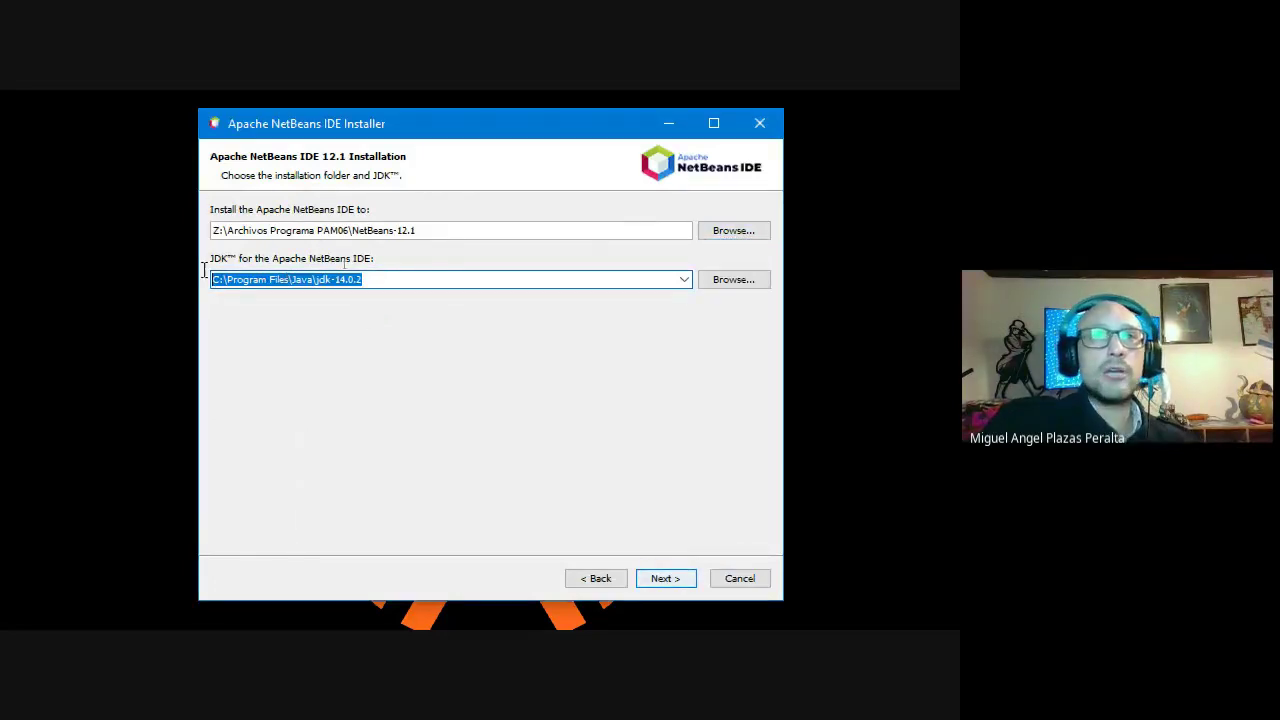
pyautogui.click(748, 280)
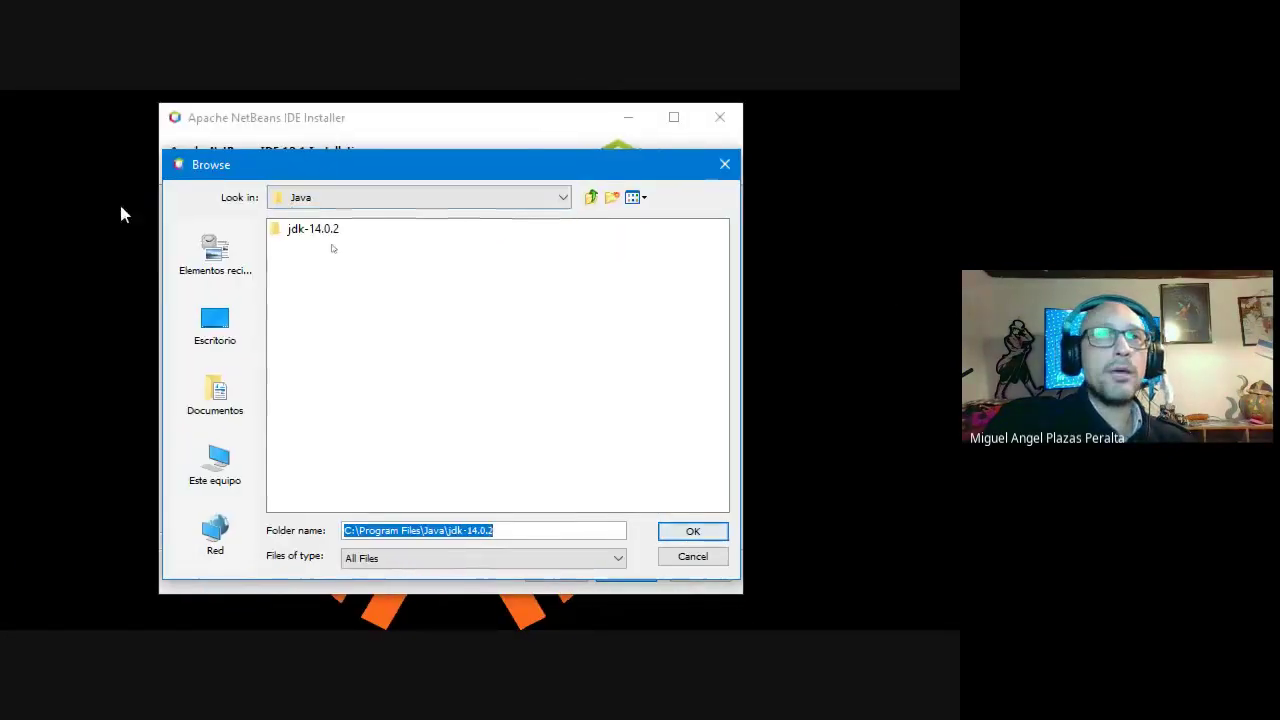
pyautogui.click(249, 484)
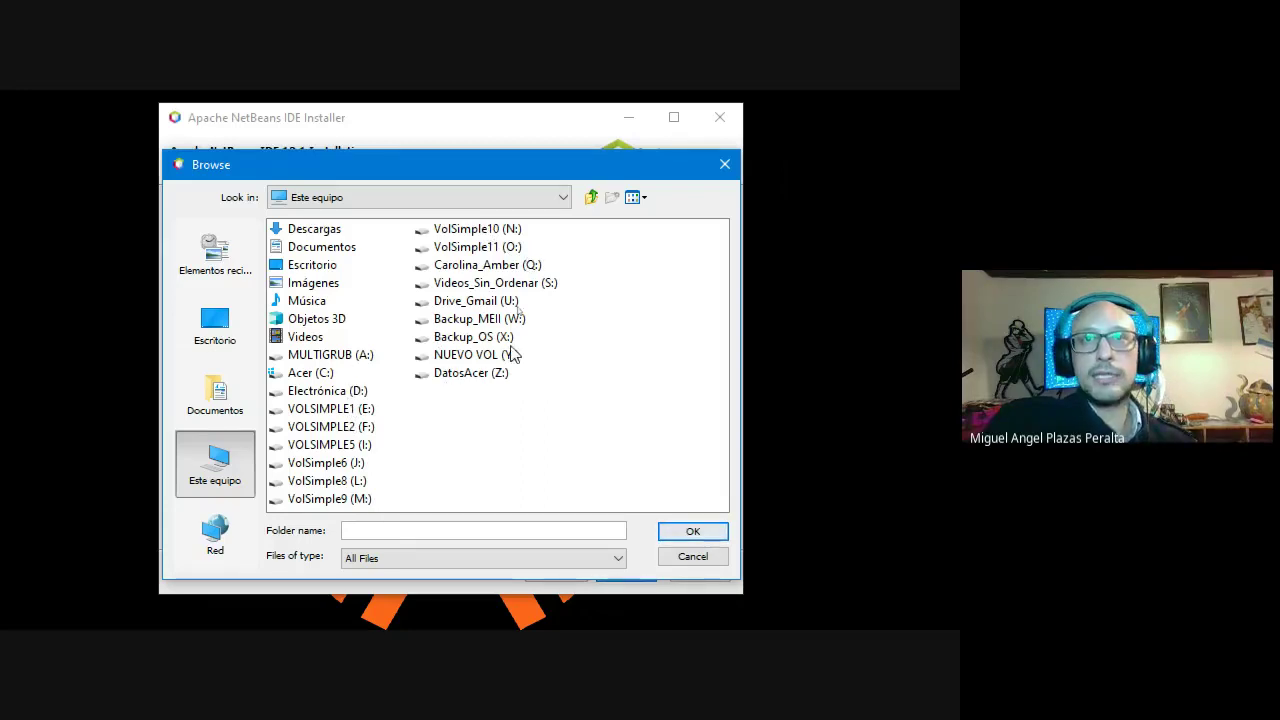
pyautogui.doubleClick(320, 373)
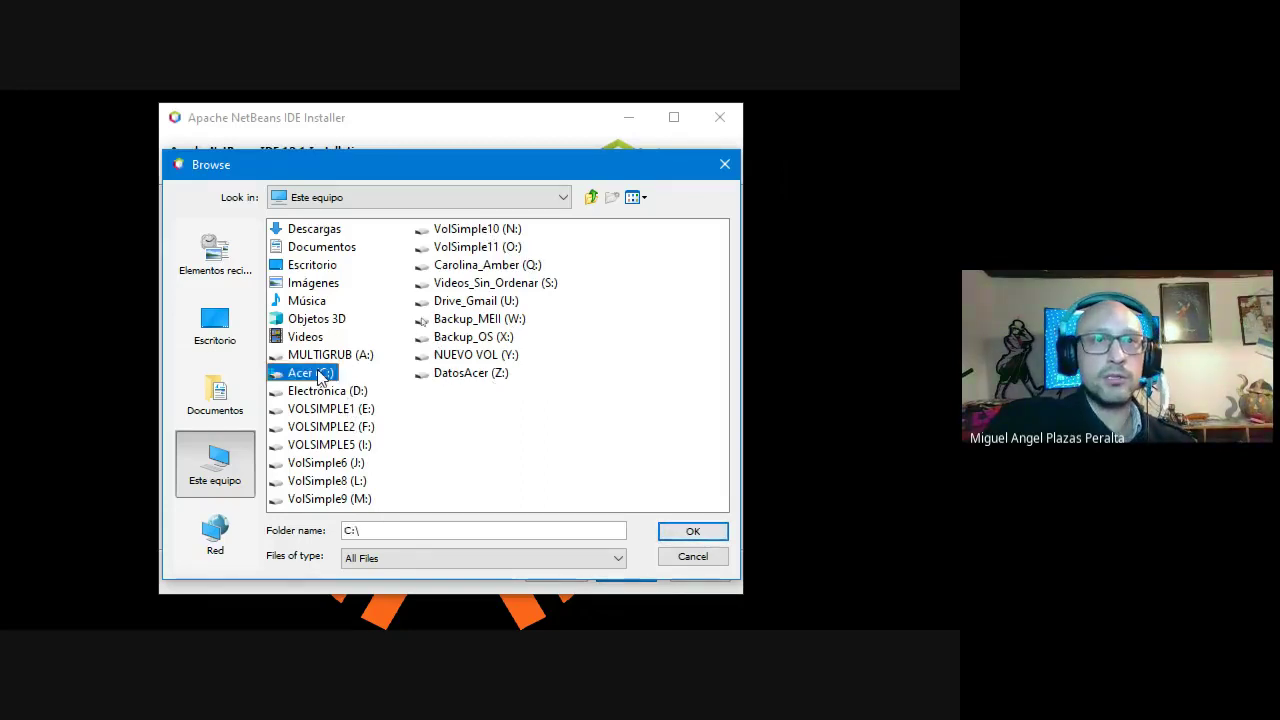
pyautogui.press('ctrl')
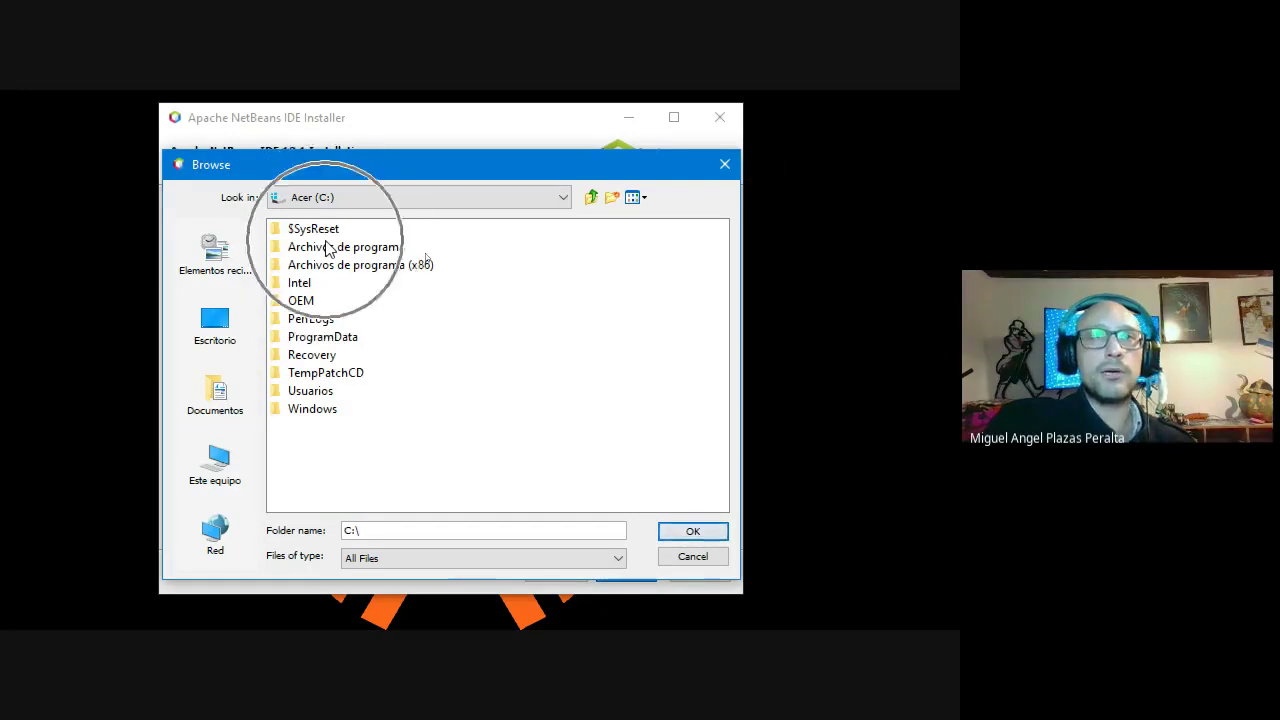
pyautogui.click(326, 247)
pyautogui.doubleClick(326, 248)
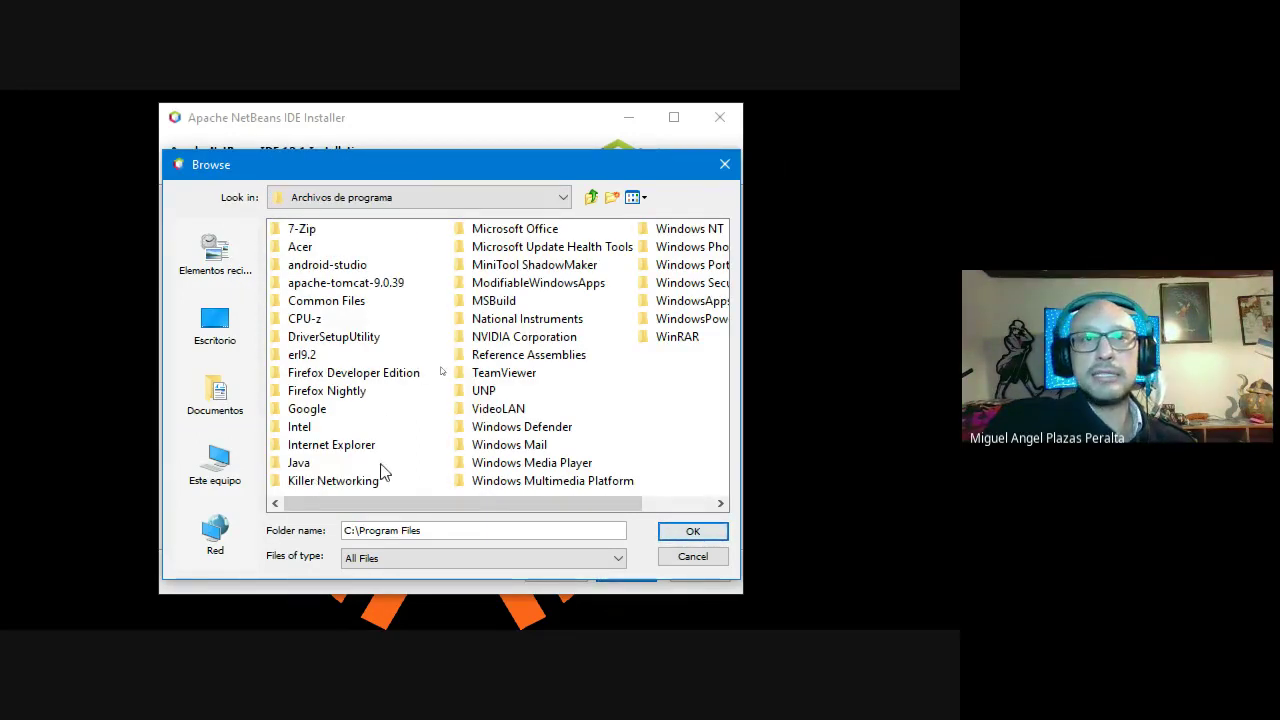
pyautogui.doubleClick(305, 465)
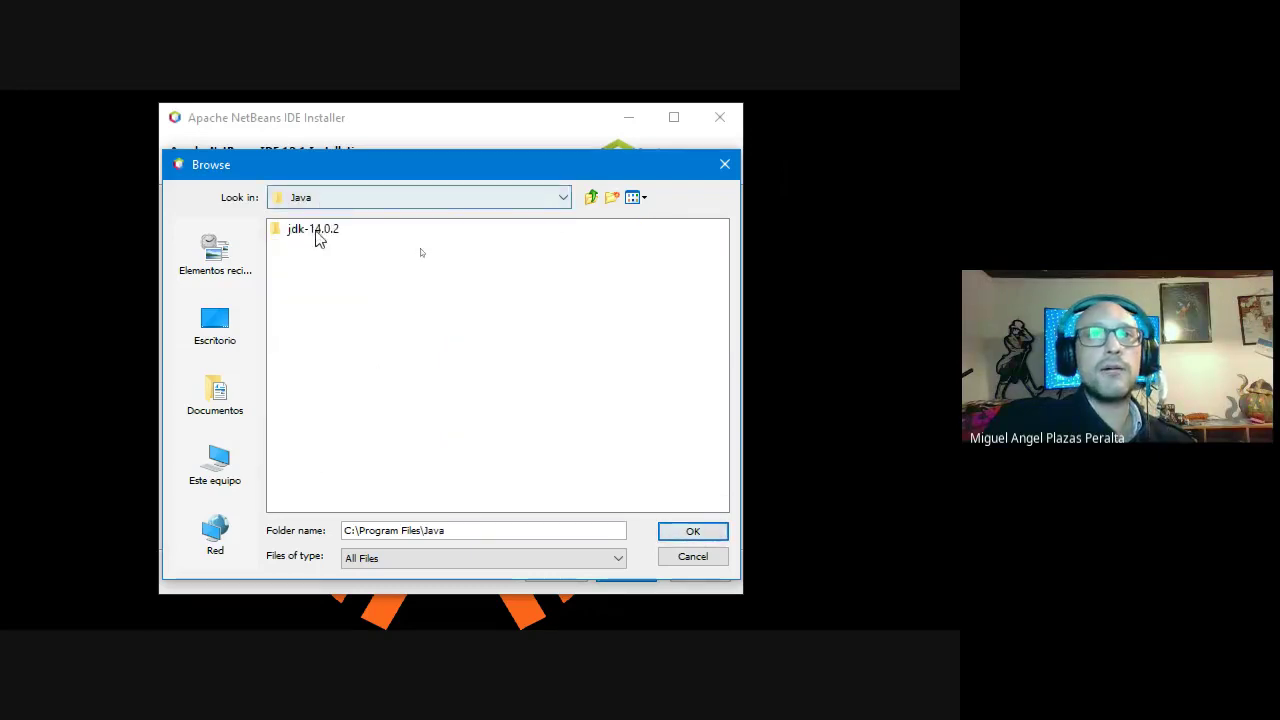
pyautogui.press('ctrl')
pyautogui.press('ctrl')
pyautogui.press('ctrl')
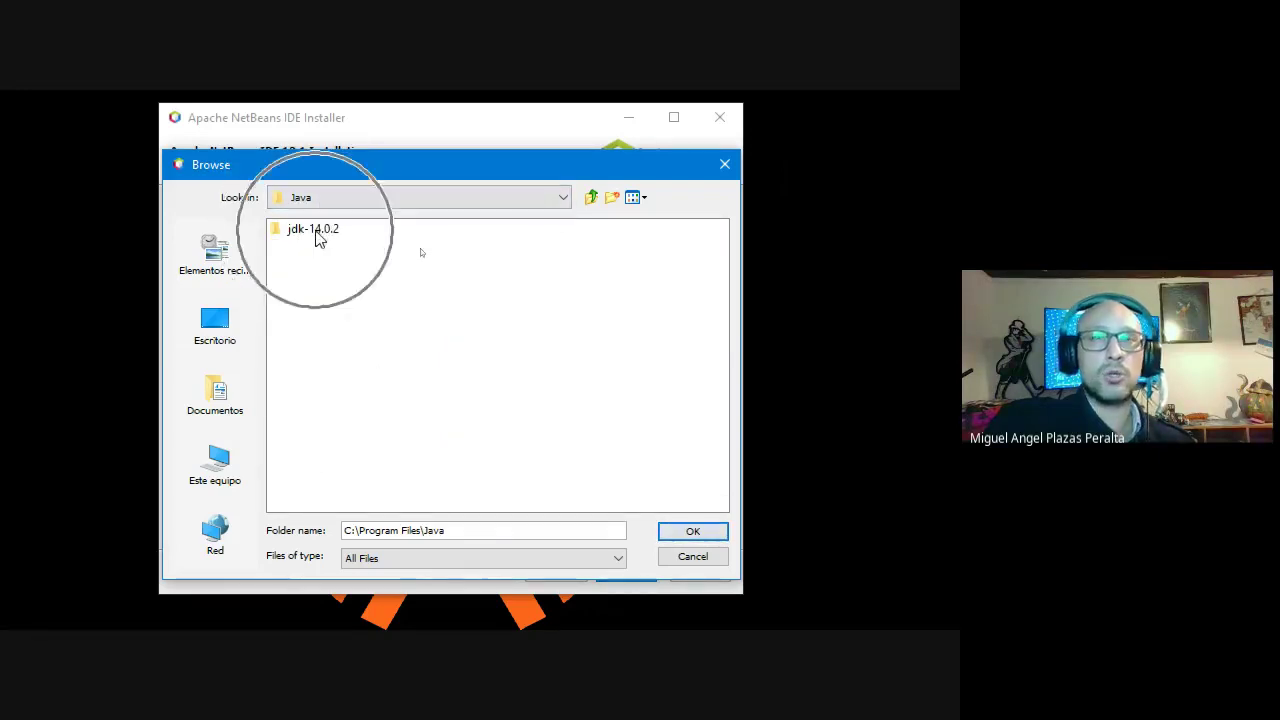
pyautogui.click(693, 556)
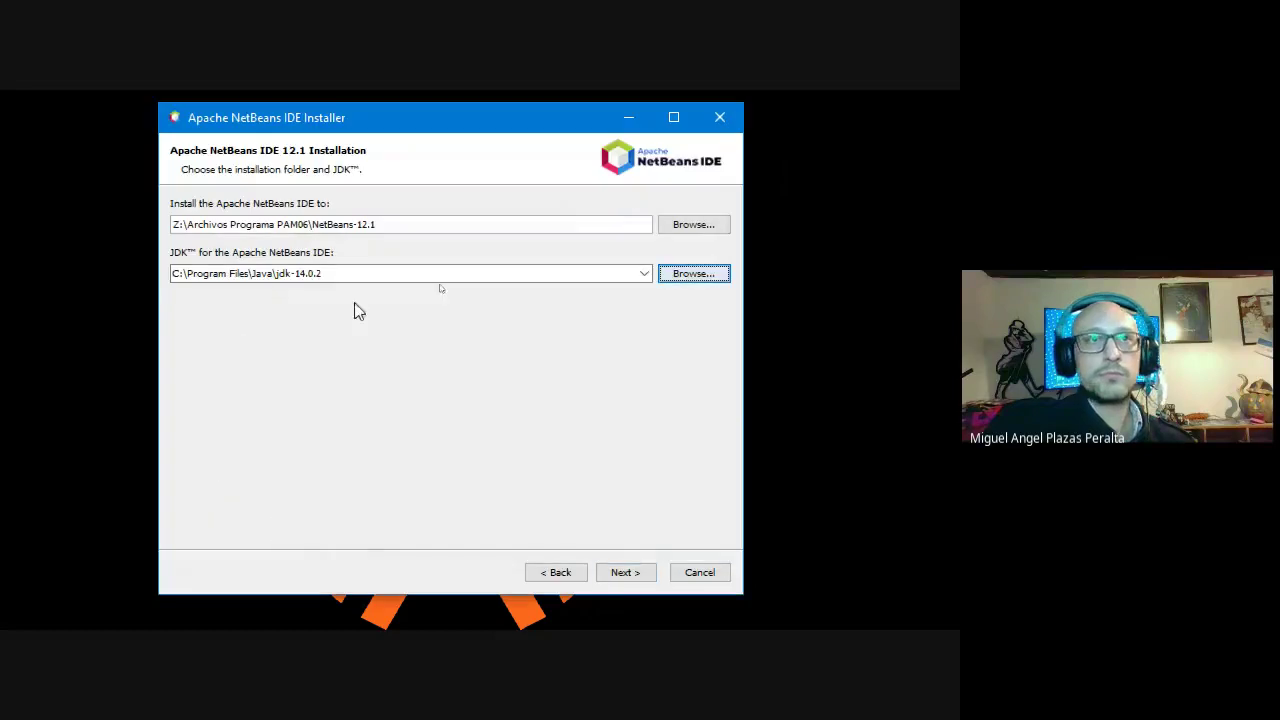
pyautogui.moveTo(325, 273); pyautogui.dragTo(201, 266)
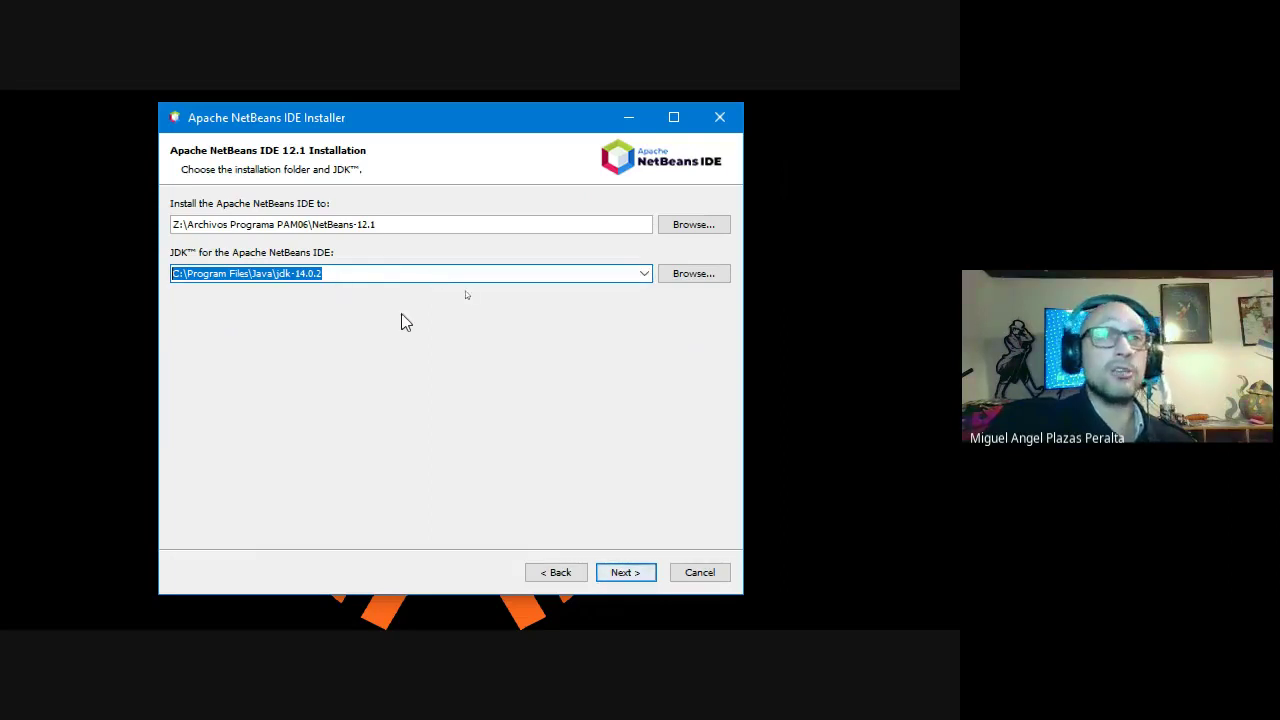
# Start the installation from the Summary page and move the installer to the upper right.
pyautogui.click(627, 574)
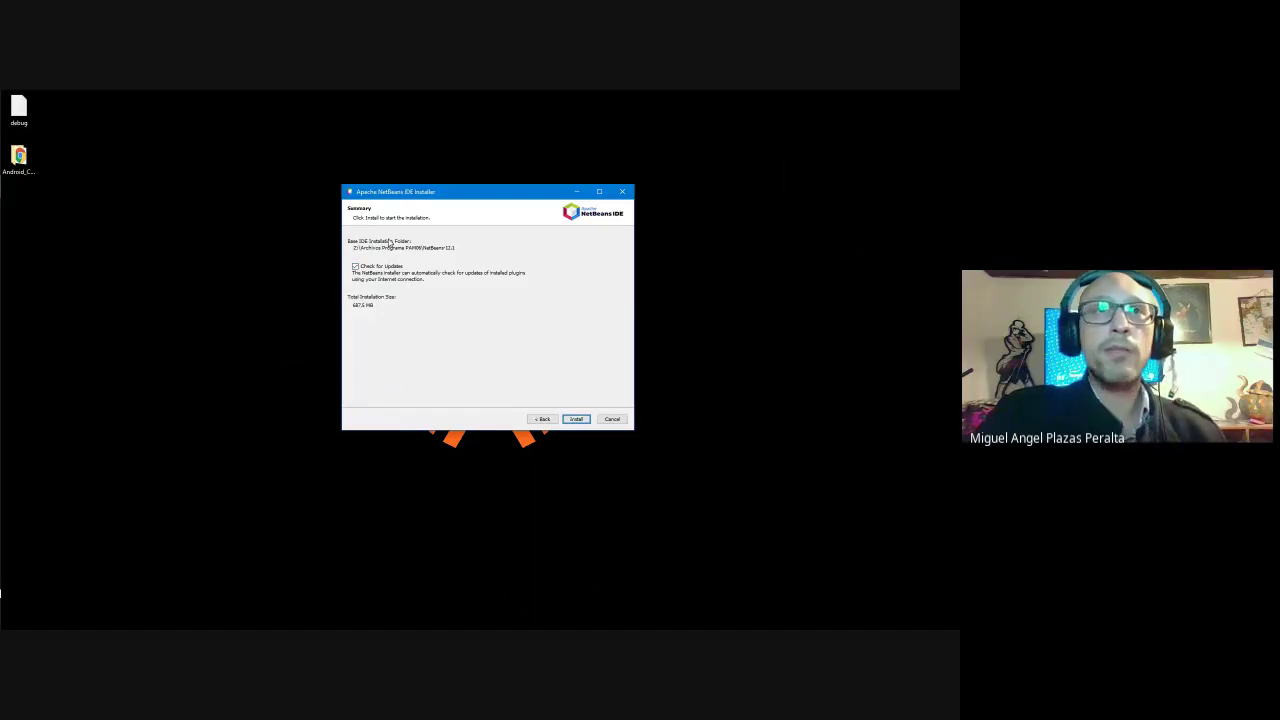
pyautogui.click(575, 419)
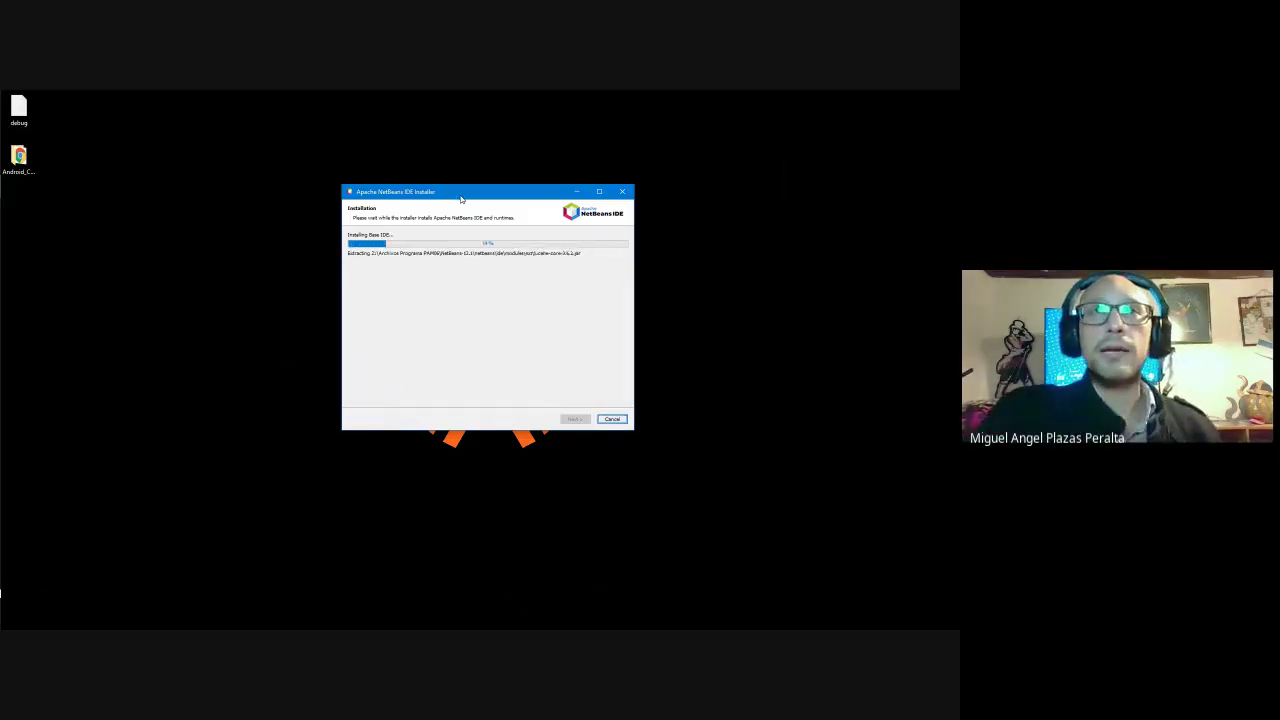
pyautogui.moveTo(461, 198); pyautogui.dragTo(754, 113)
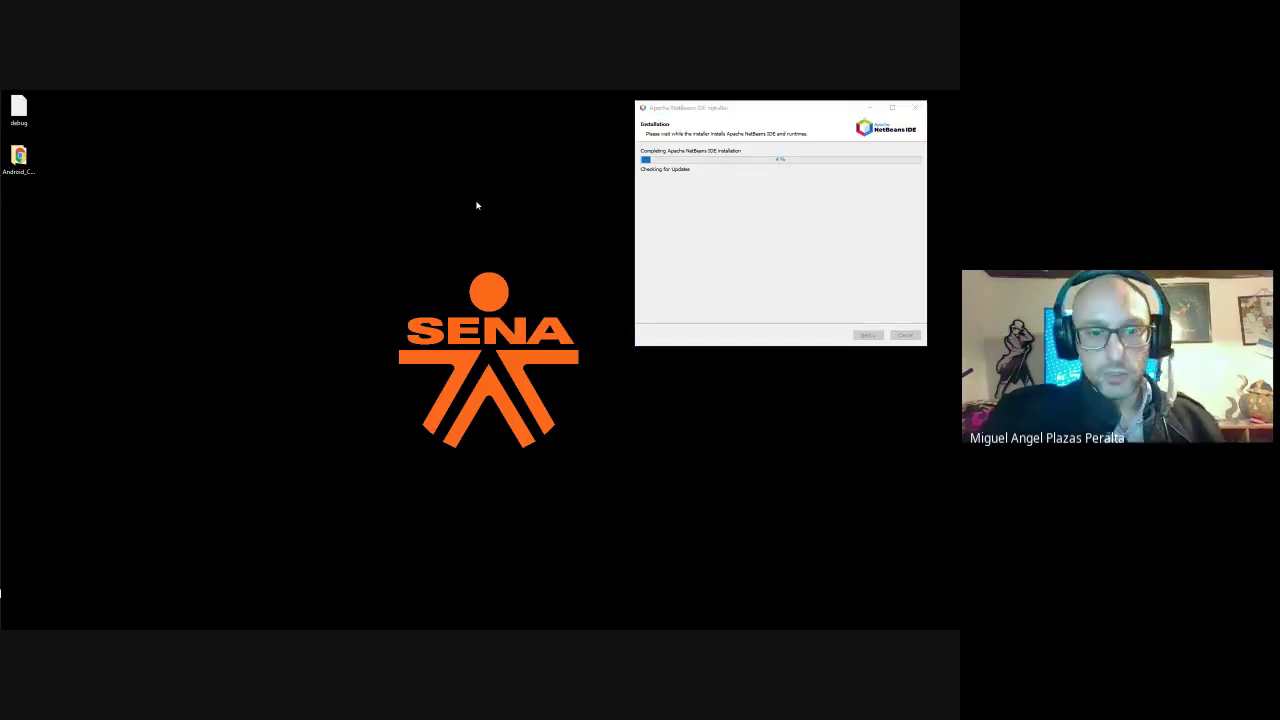
# Bring Chrome forward, maximize it, and search 'java' in a new tab.
pyautogui.hotkey('alt', 'Tab')
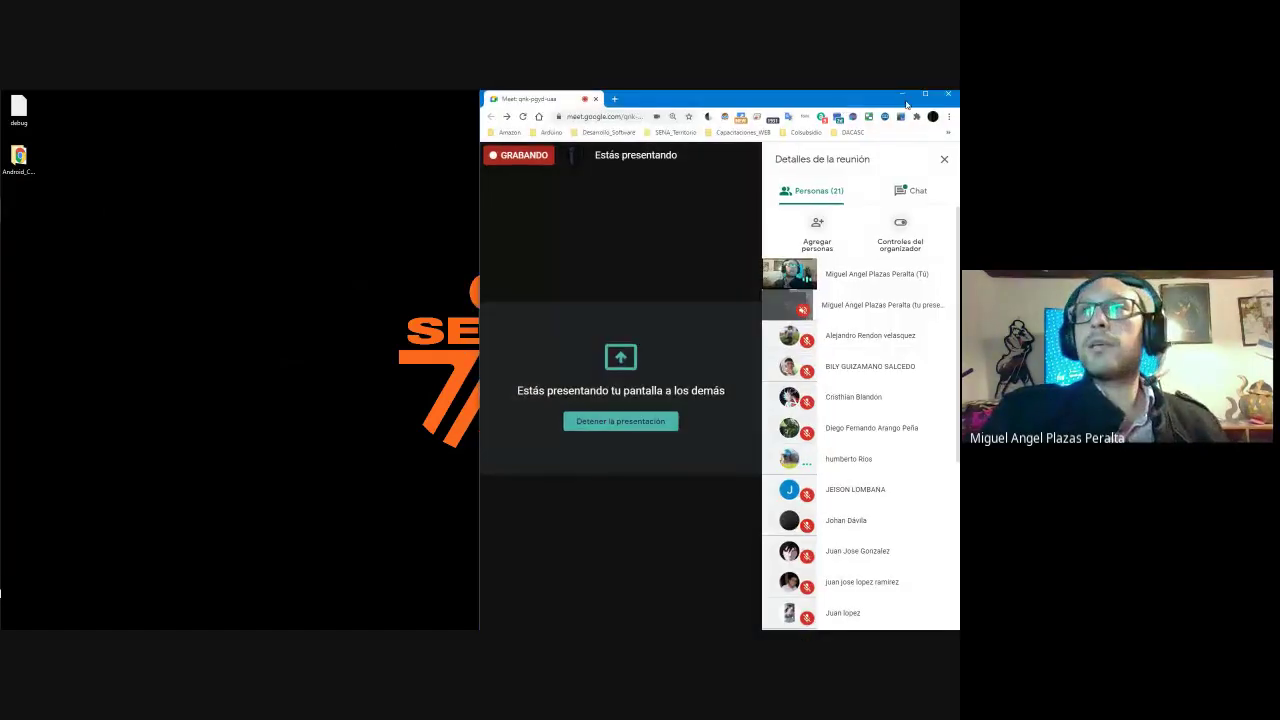
pyautogui.click(924, 96)
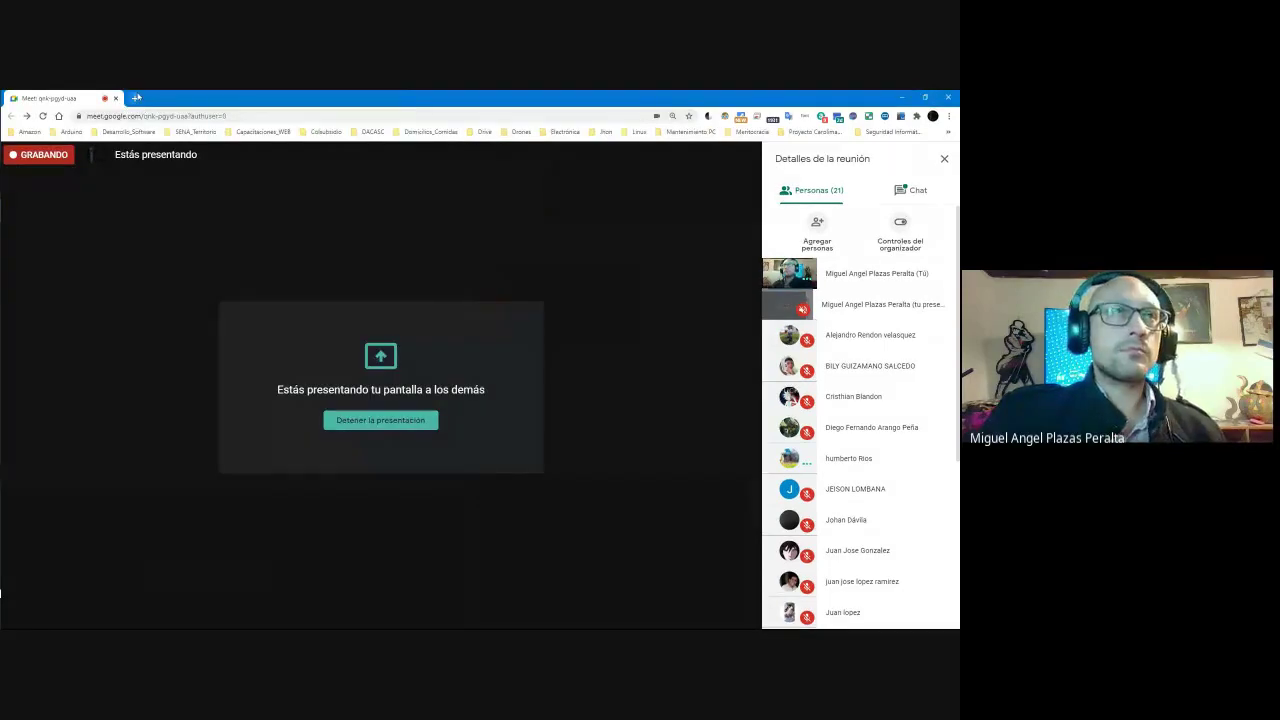
pyautogui.click(136, 97)
pyautogui.write('j')
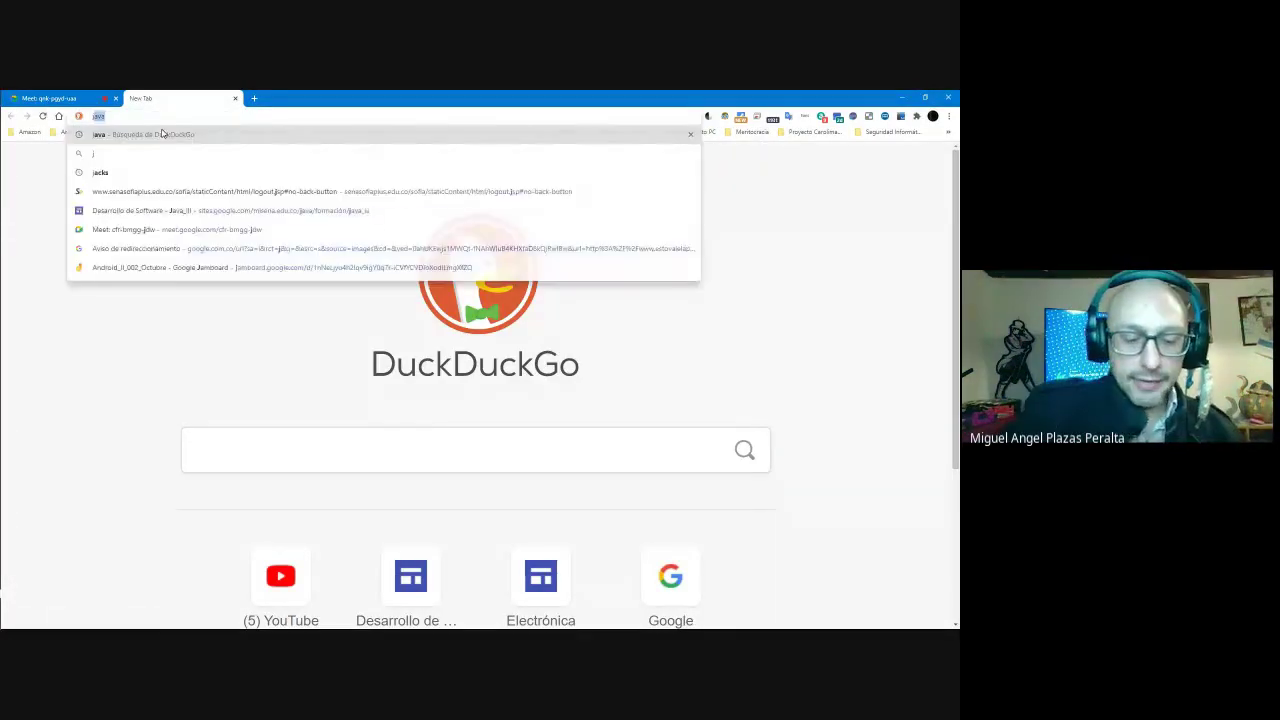
pyautogui.write('ava')
pyautogui.press('Return')
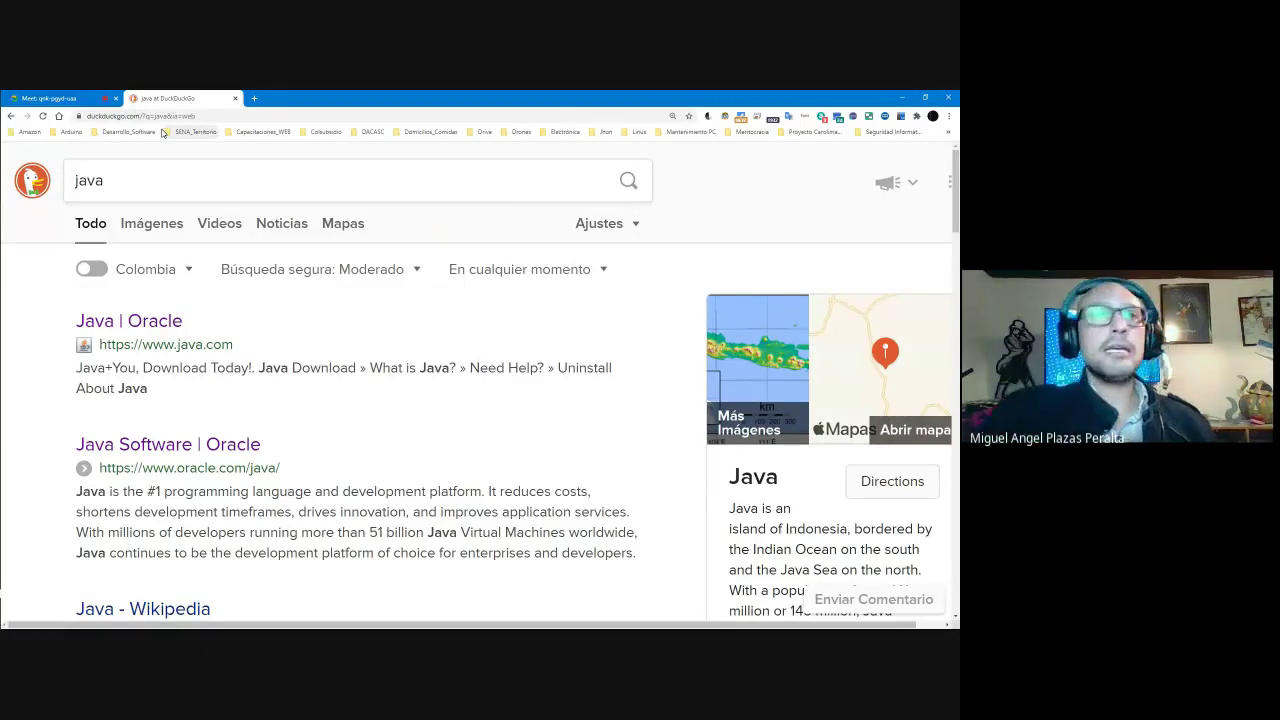
# Refine the DuckDuckGo search to 'arquitectura java'.
pyautogui.click(162, 184)
pyautogui.press('BackSpace')
pyautogui.press('BackSpace')
pyautogui.press('BackSpace')
pyautogui.press('BackSpace')
pyautogui.write('arquitectur')
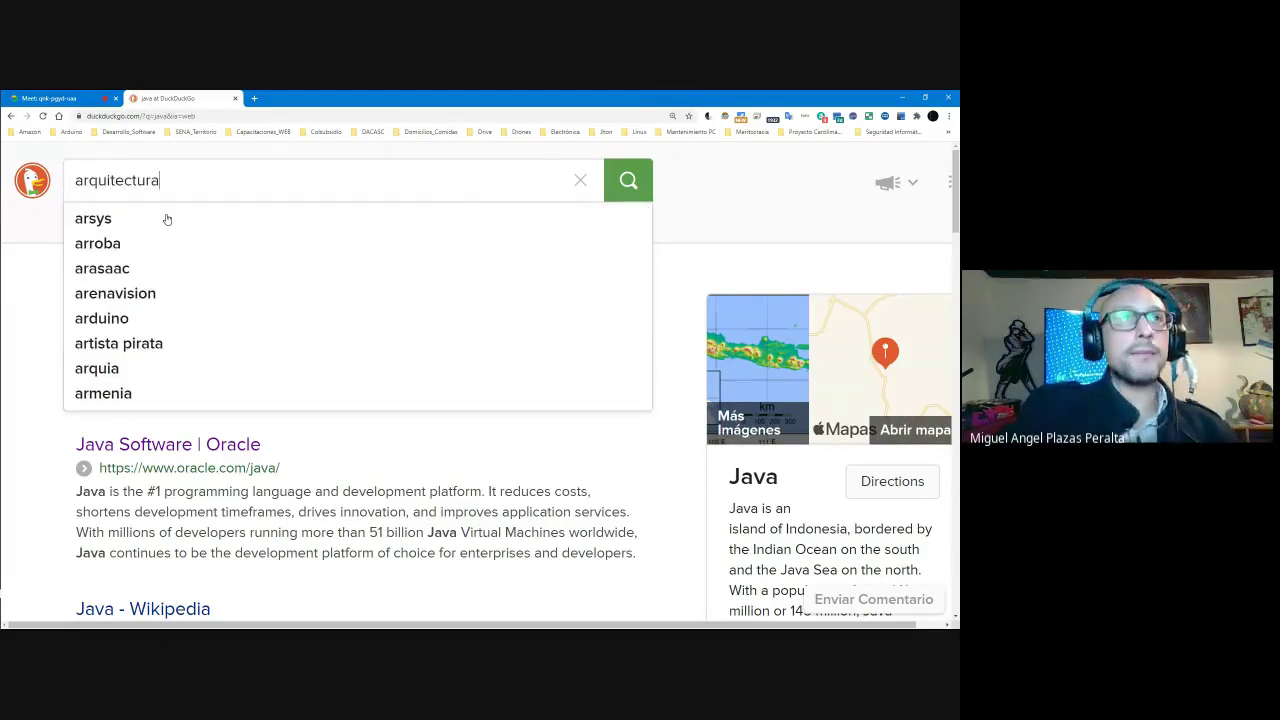
pyautogui.press('Return')
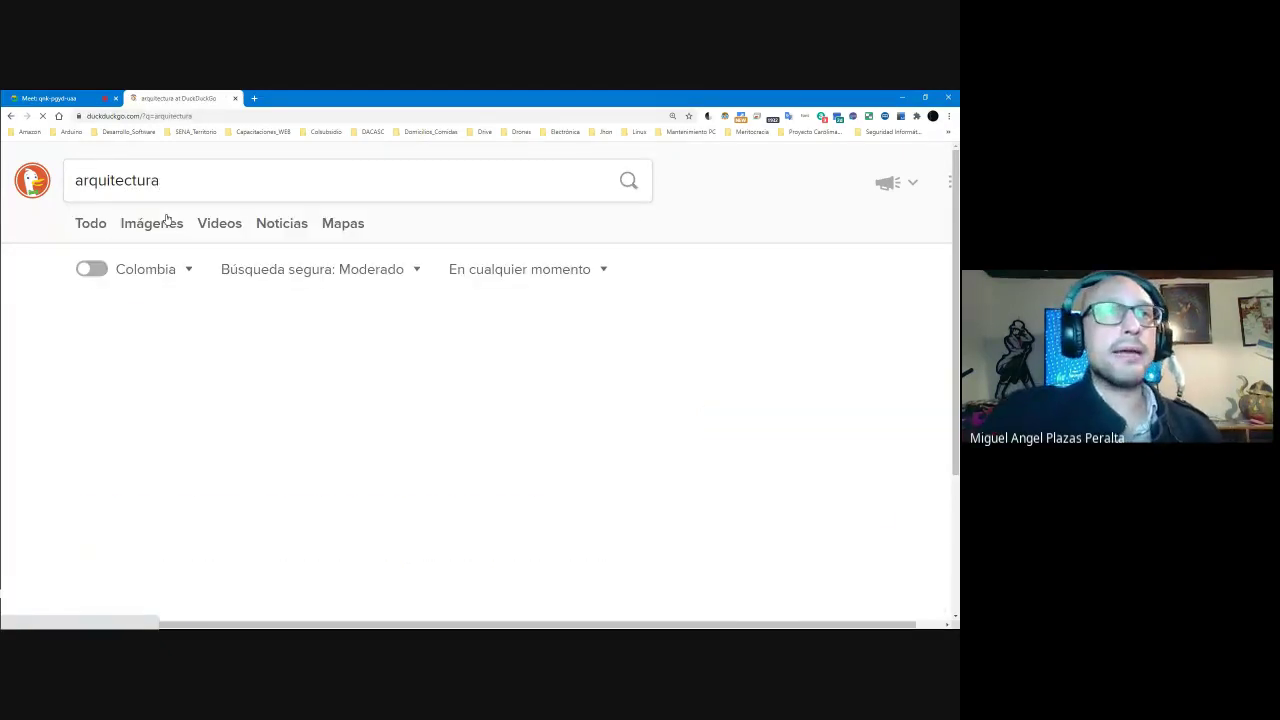
pyautogui.click(191, 193)
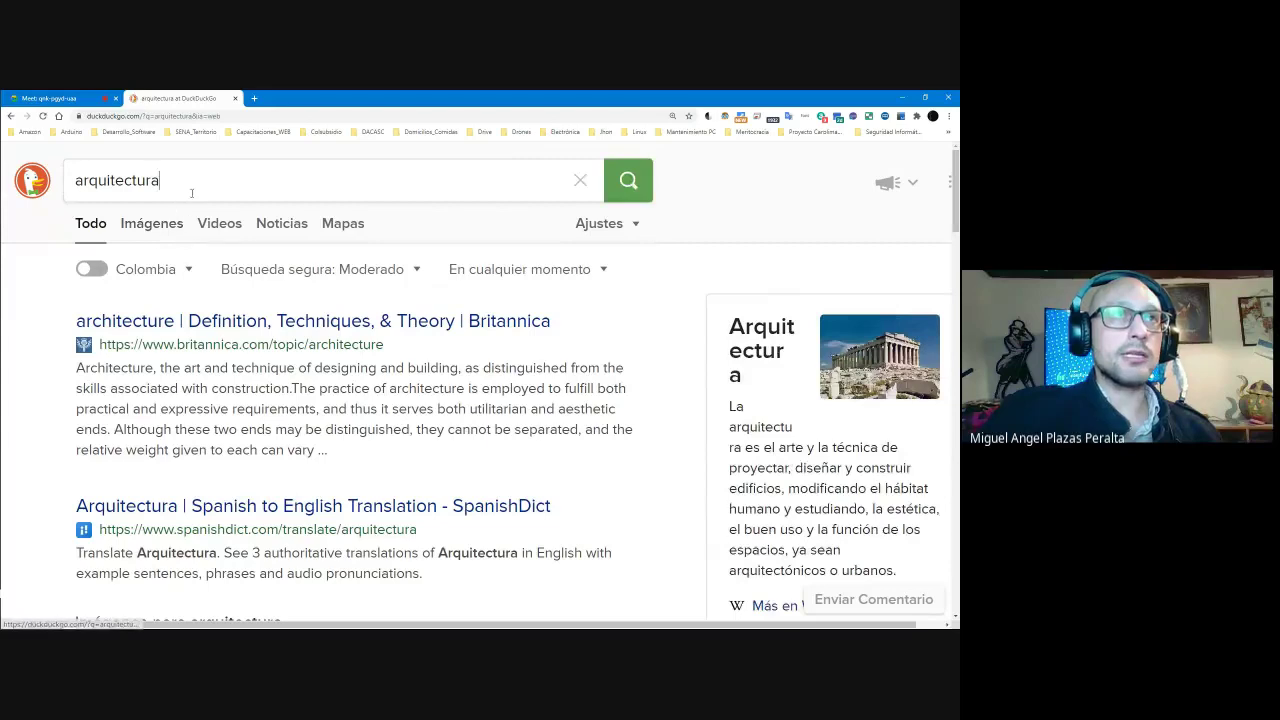
pyautogui.write('java')
pyautogui.press('Return')
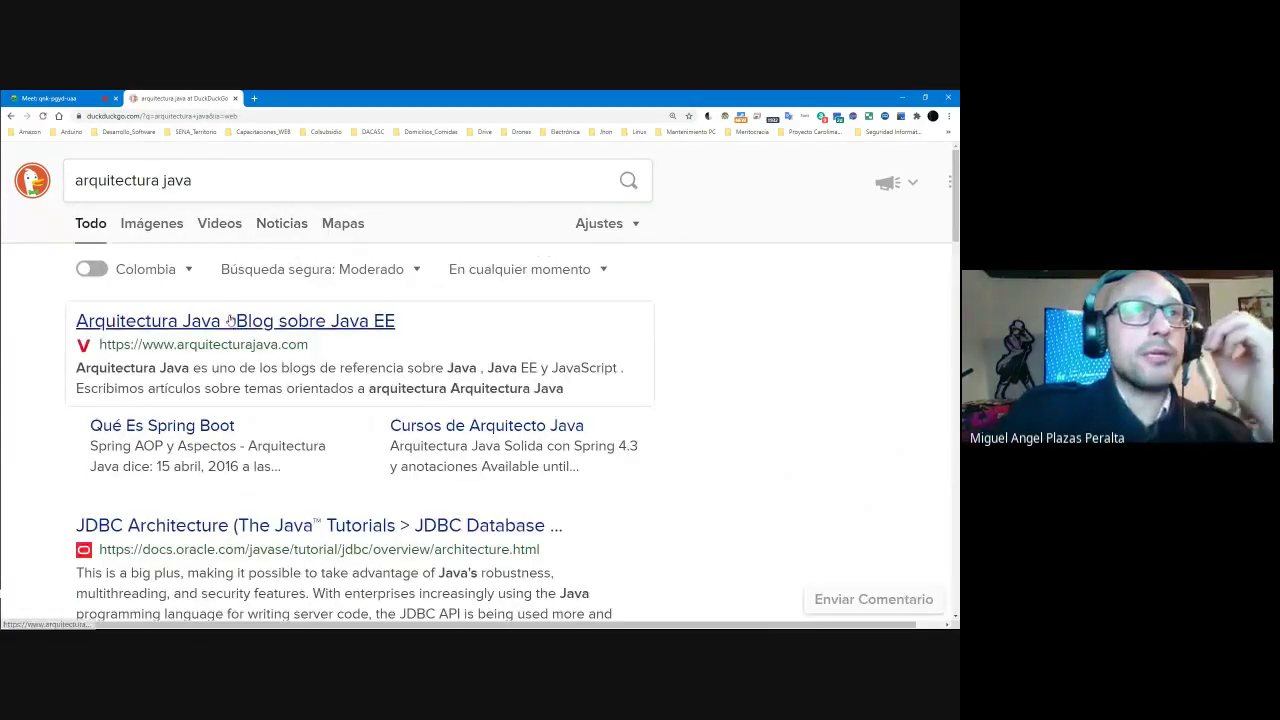
# Switch to image results and open the 'Tutorial de Java - Características de Java' diagram.
pyautogui.click(167, 231)
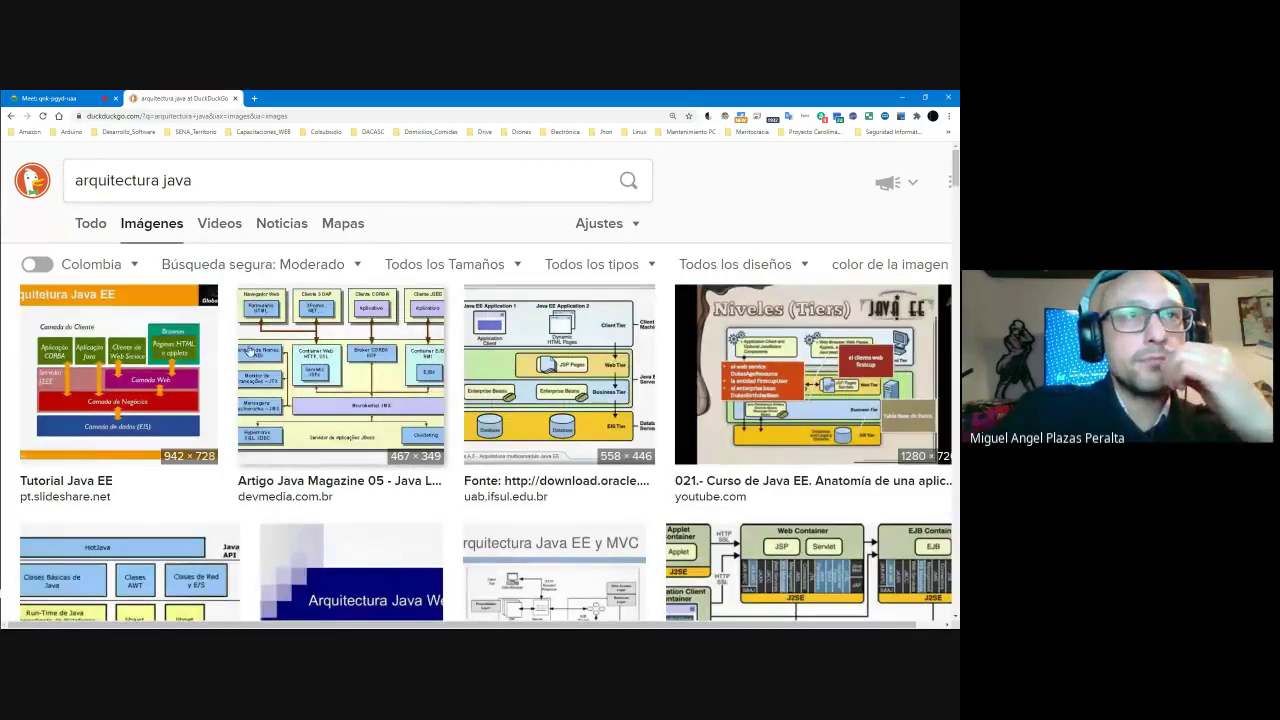
pyautogui.click(307, 363)
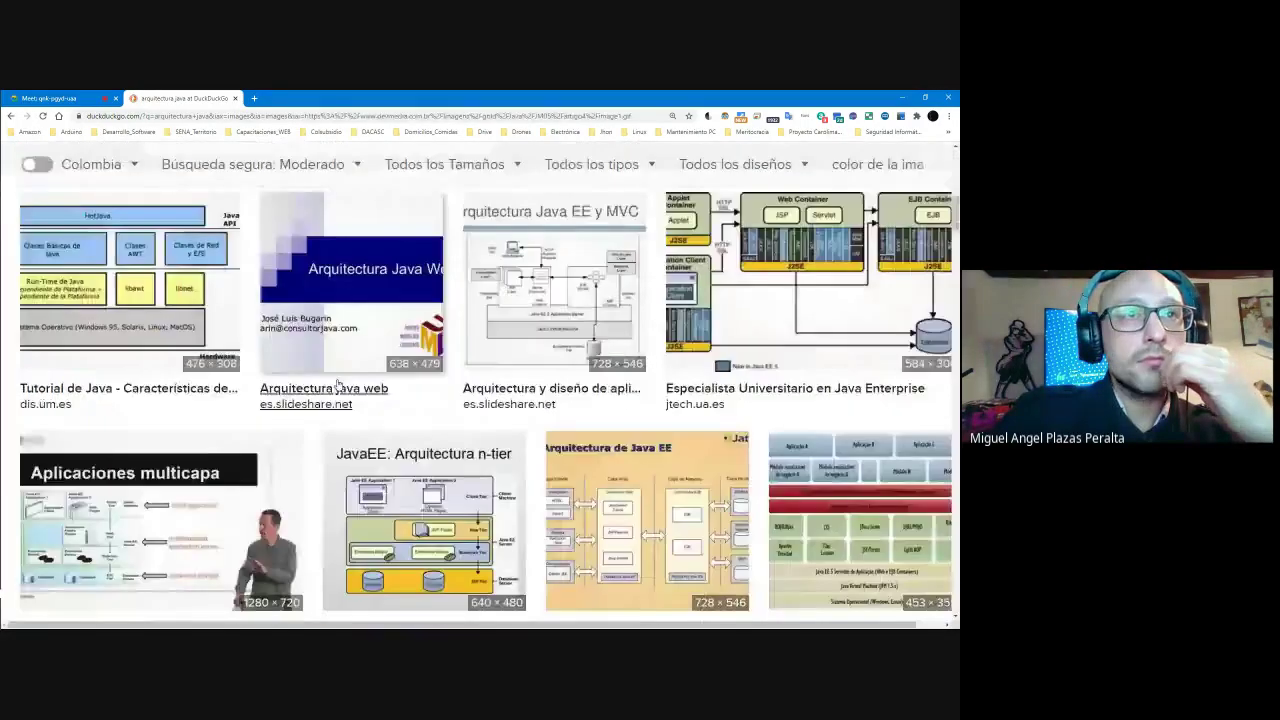
pyautogui.scroll(3, 338, 384)
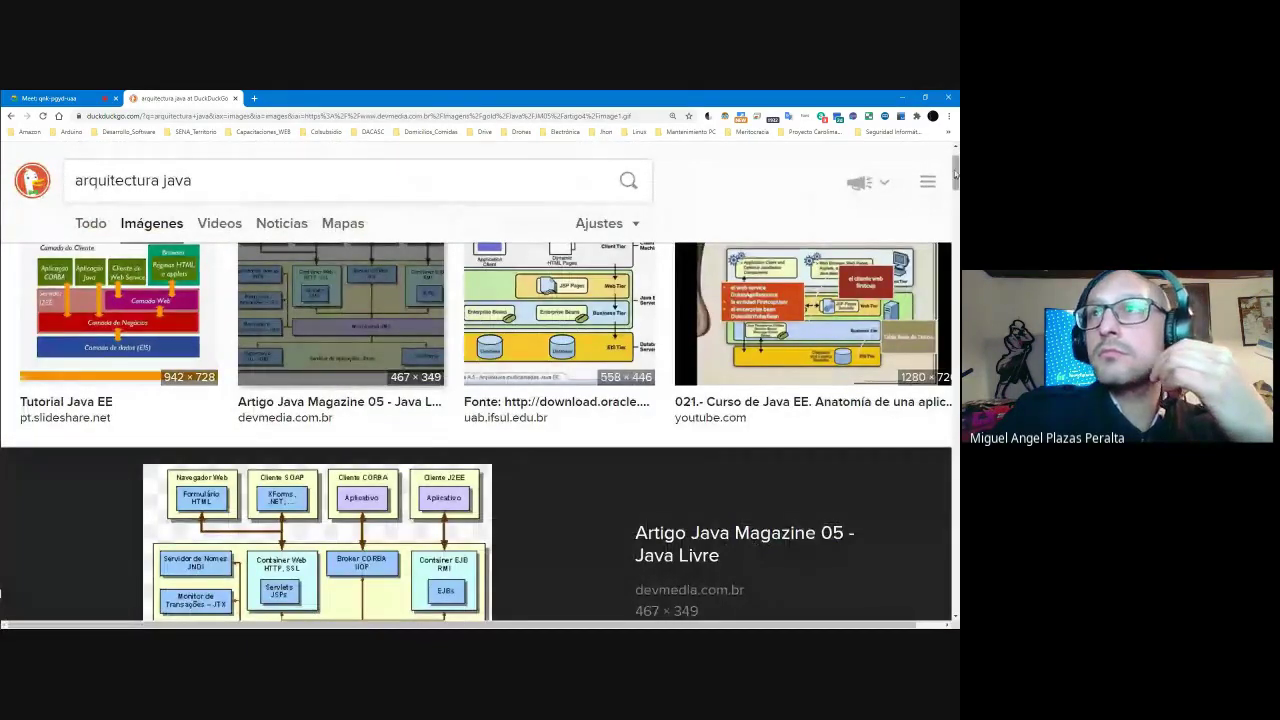
pyautogui.moveTo(955, 172); pyautogui.dragTo(955, 206)
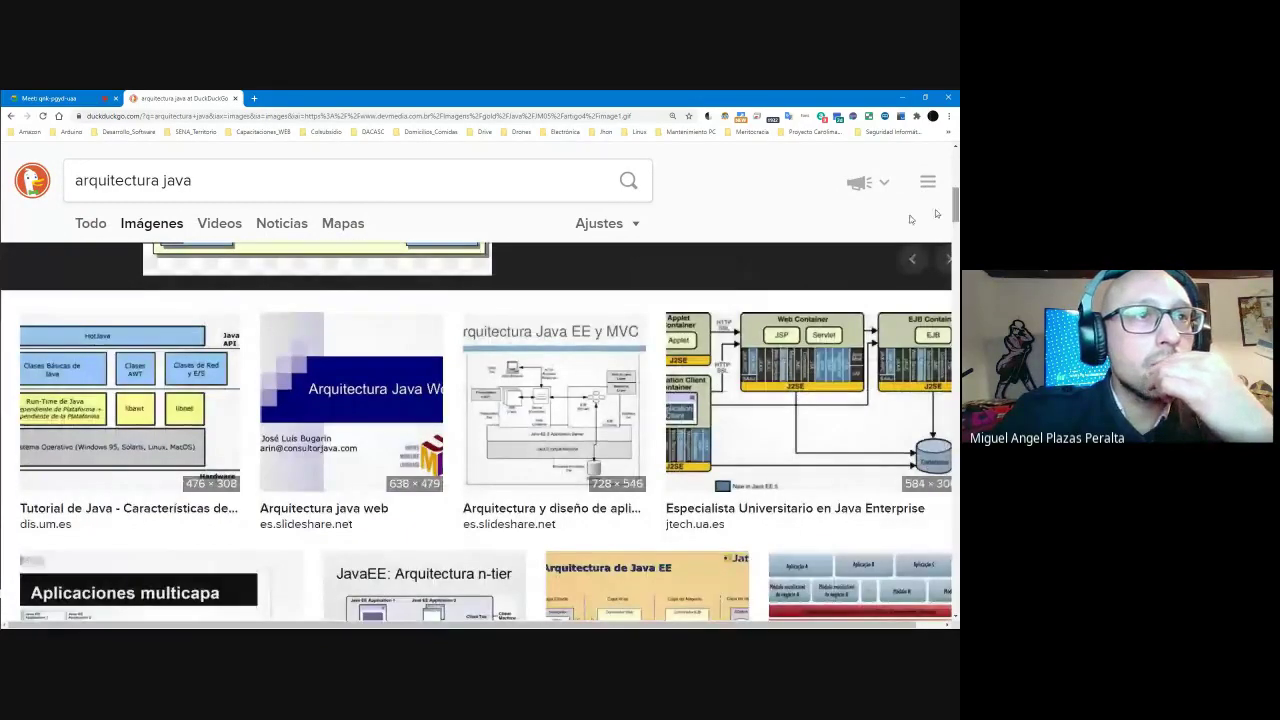
pyautogui.click(119, 403)
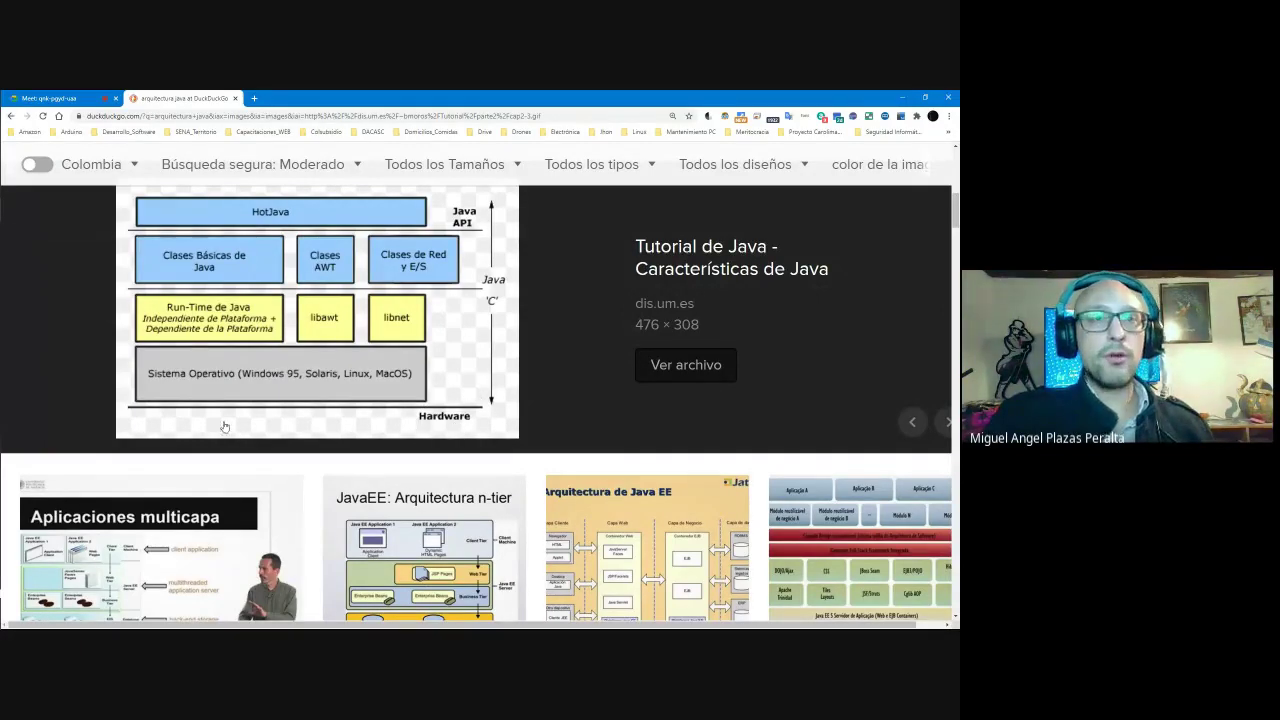
pyautogui.click(181, 428)
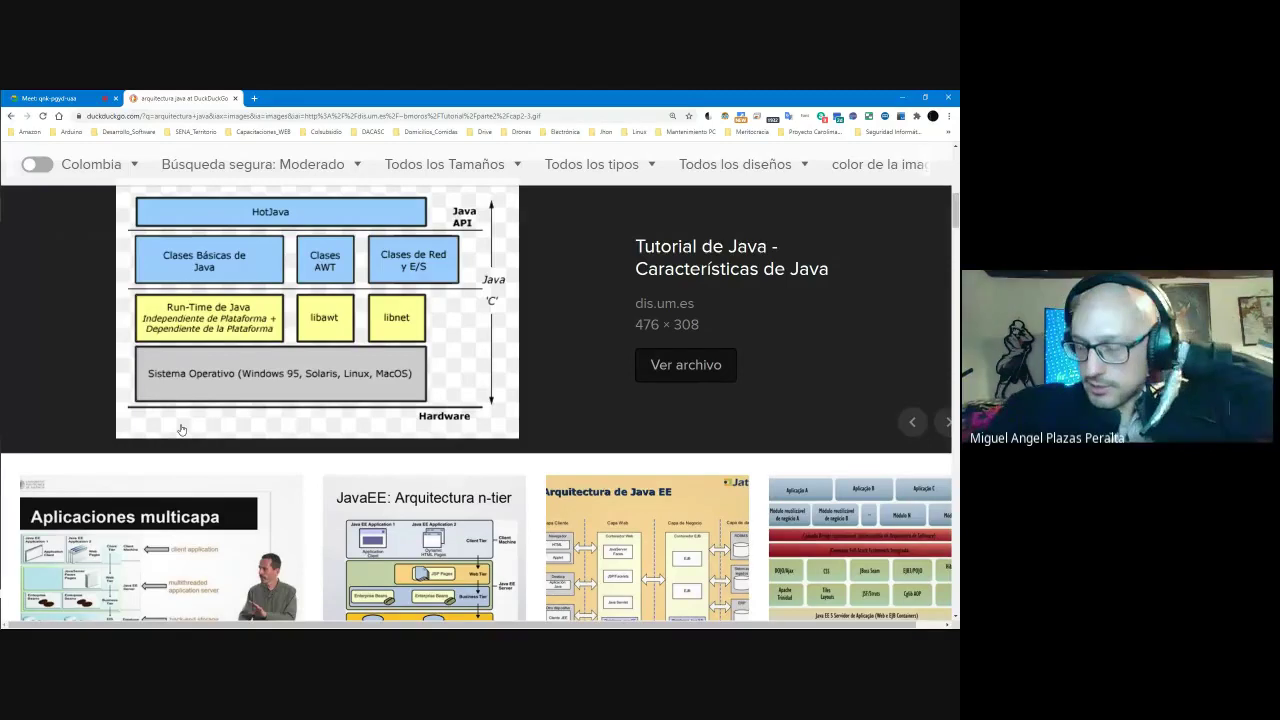
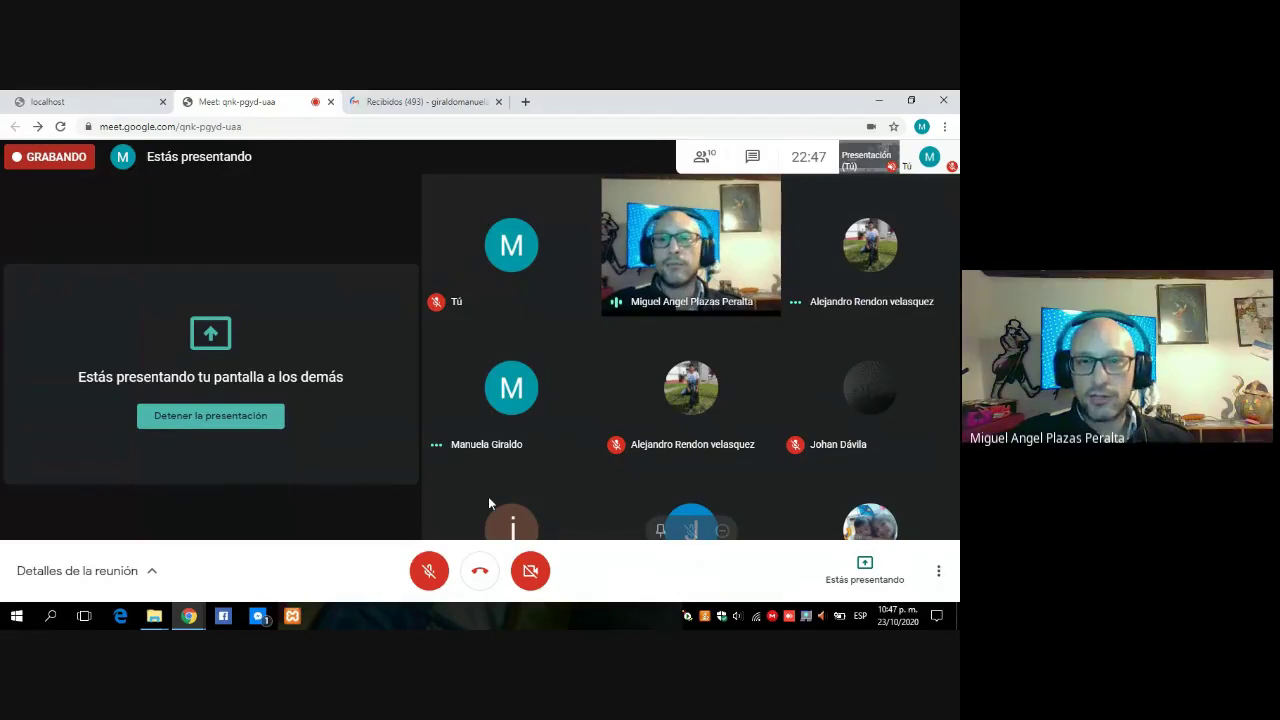
# Show the localhost:8080 tab with its ERR_SSL_PROTOCOL_ERROR and open the Apache Tomcat tray menu.
pyautogui.hotkey('ctrl', 'shift', 'Tab')
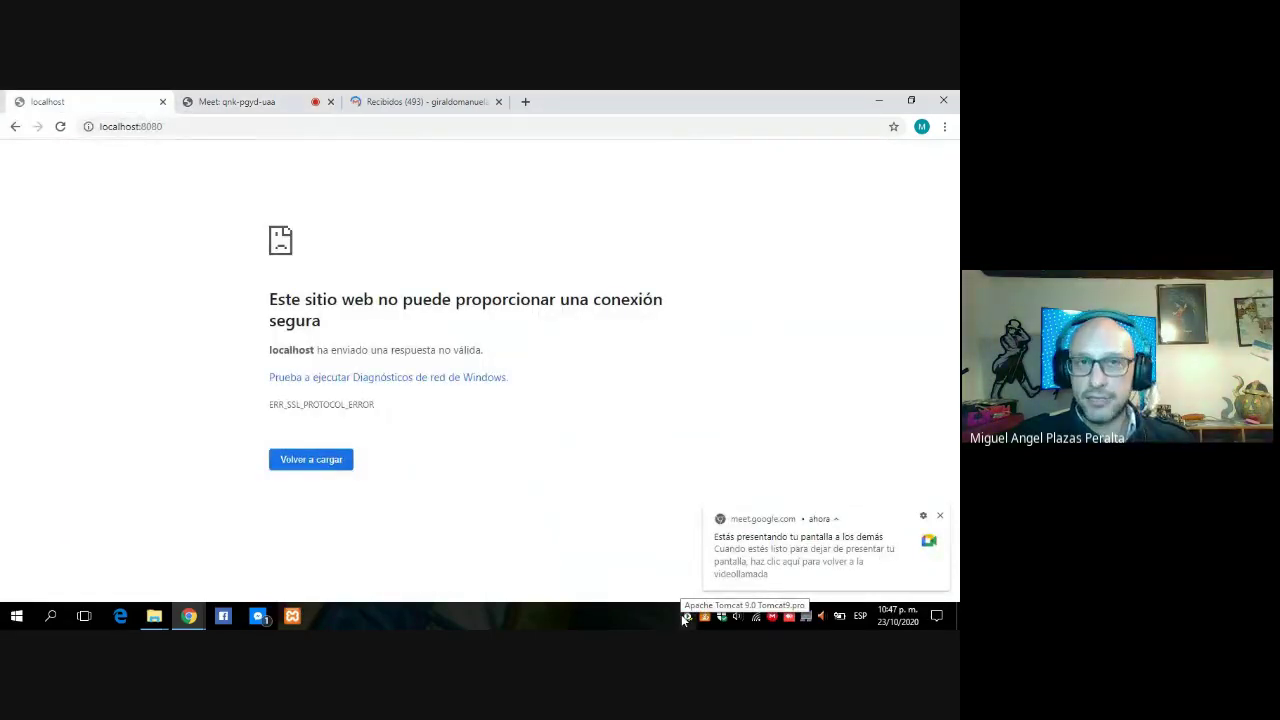
pyautogui.click(688, 617)
pyautogui.rightClick(688, 617)
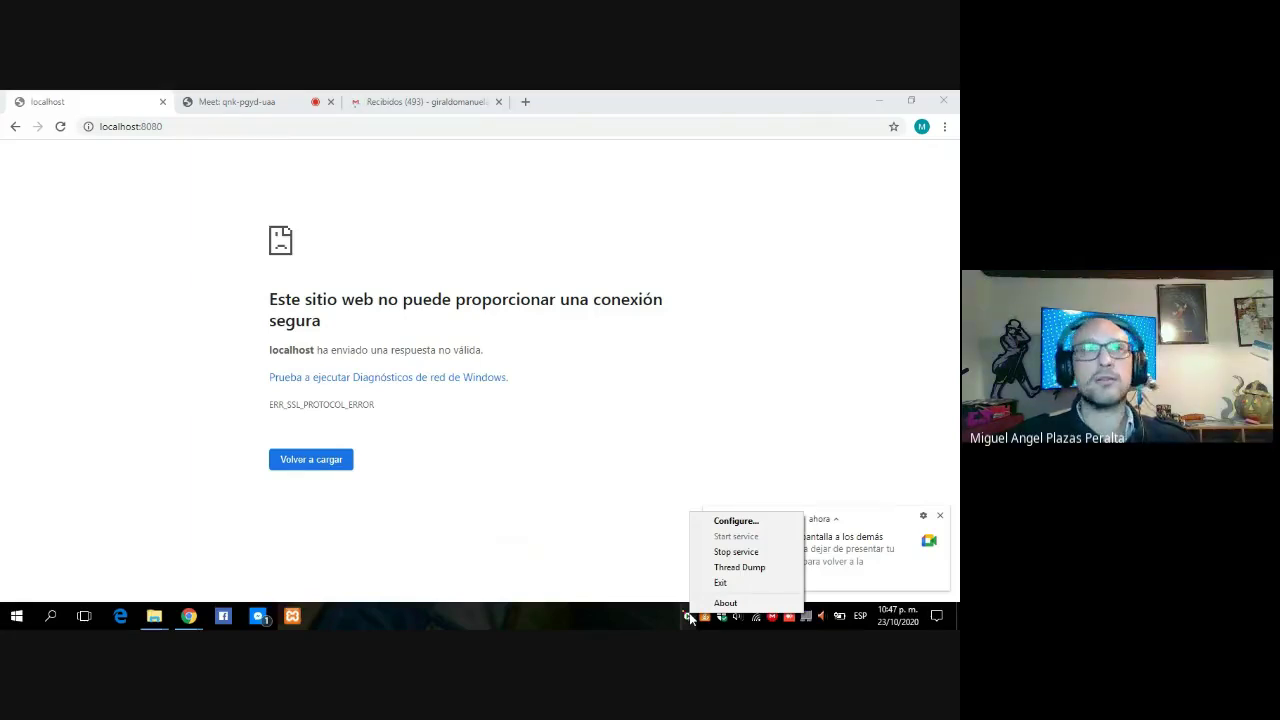
pyautogui.click(735, 521)
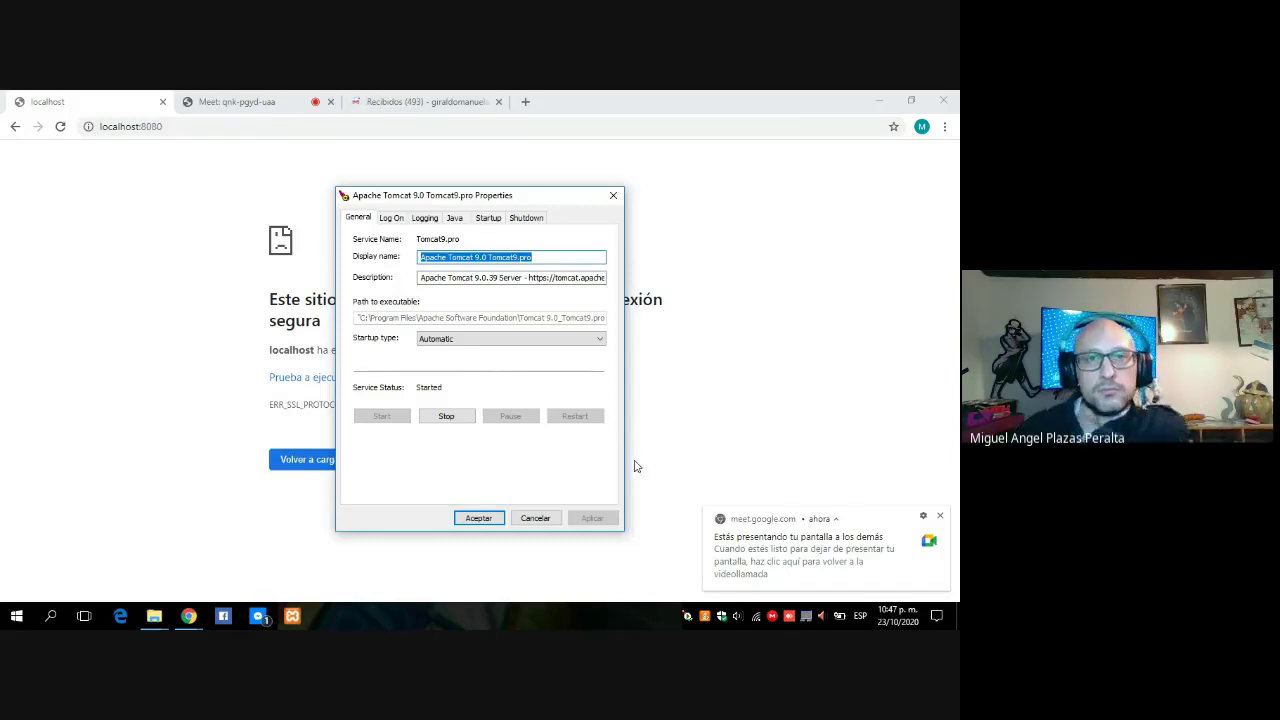
pyautogui.press('XF86AudioLowerVolume')
pyautogui.press('XF86AudioLowerVolume')
pyautogui.press('XF86AudioLowerVolume')
pyautogui.press('XF86AudioLowerVolume')
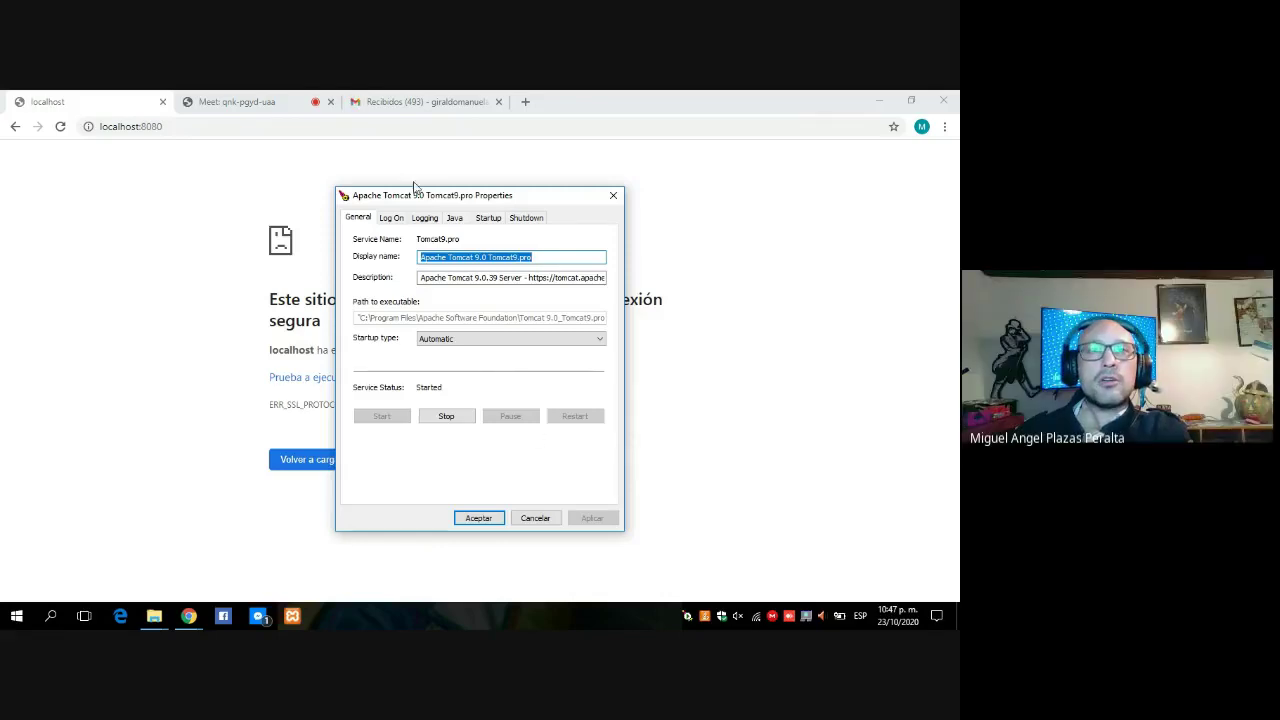
pyautogui.click(426, 219)
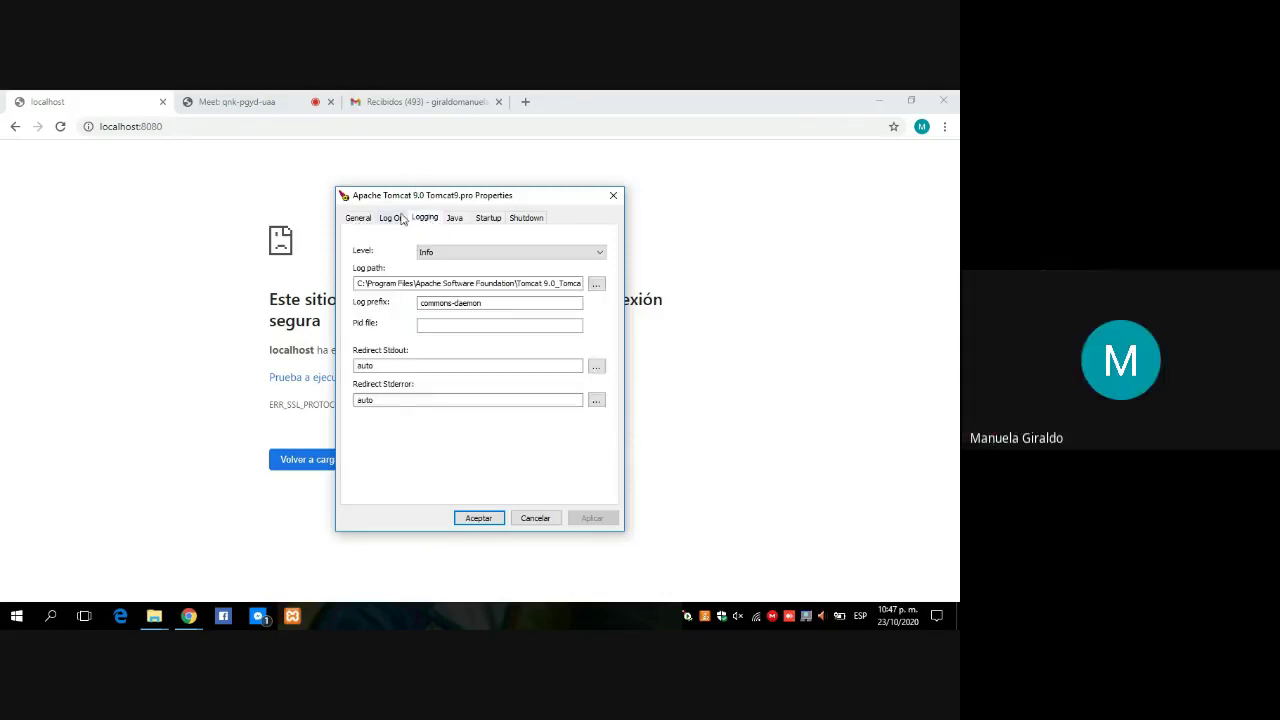
pyautogui.click(400, 218)
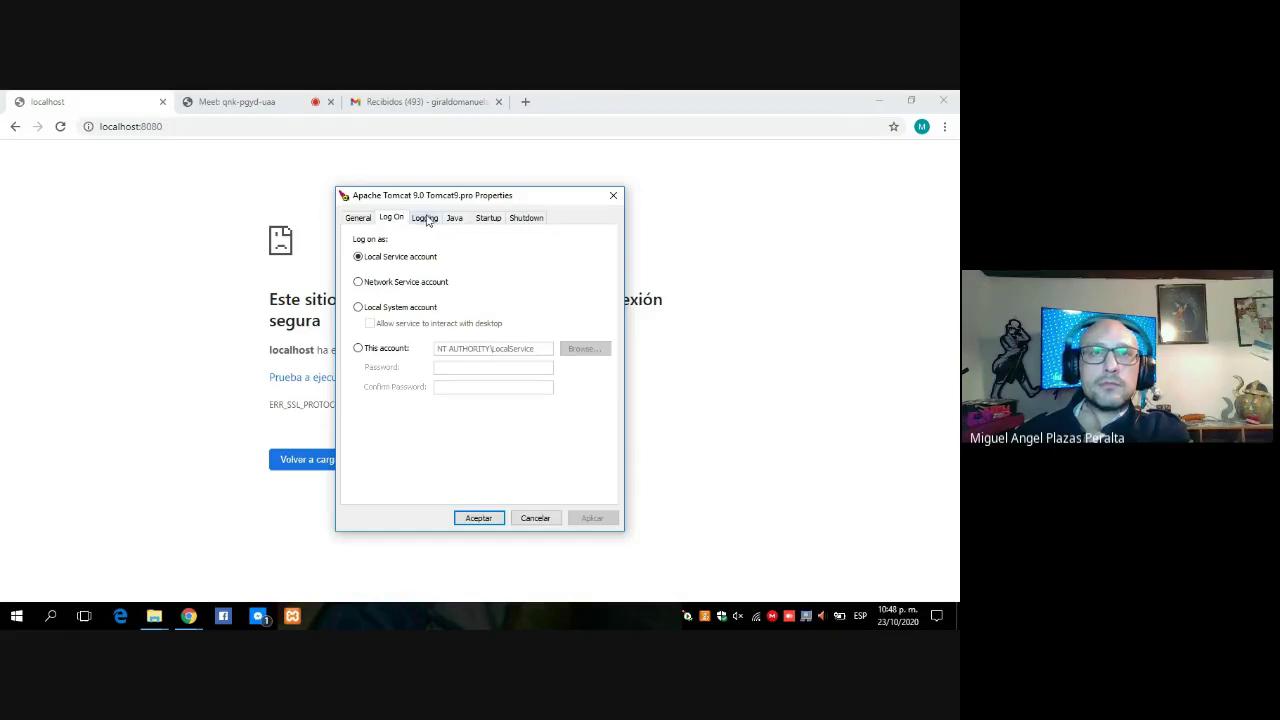
pyautogui.click(427, 219)
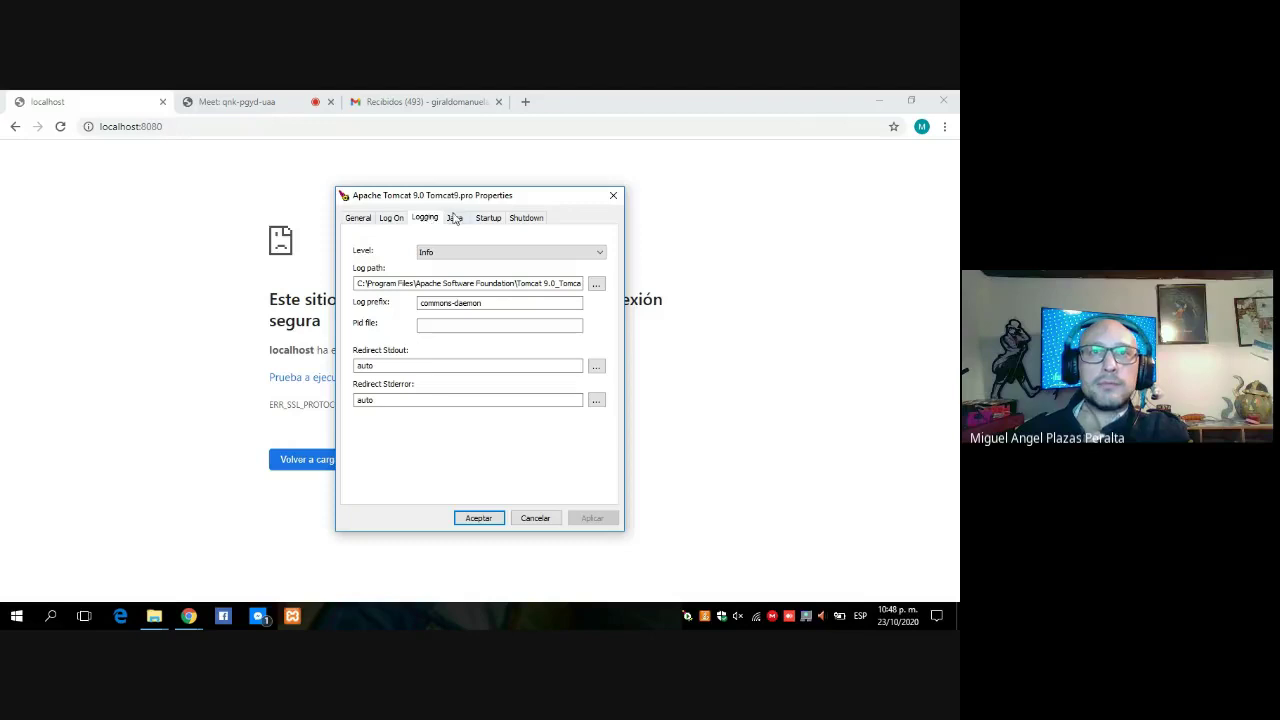
pyautogui.click(455, 218)
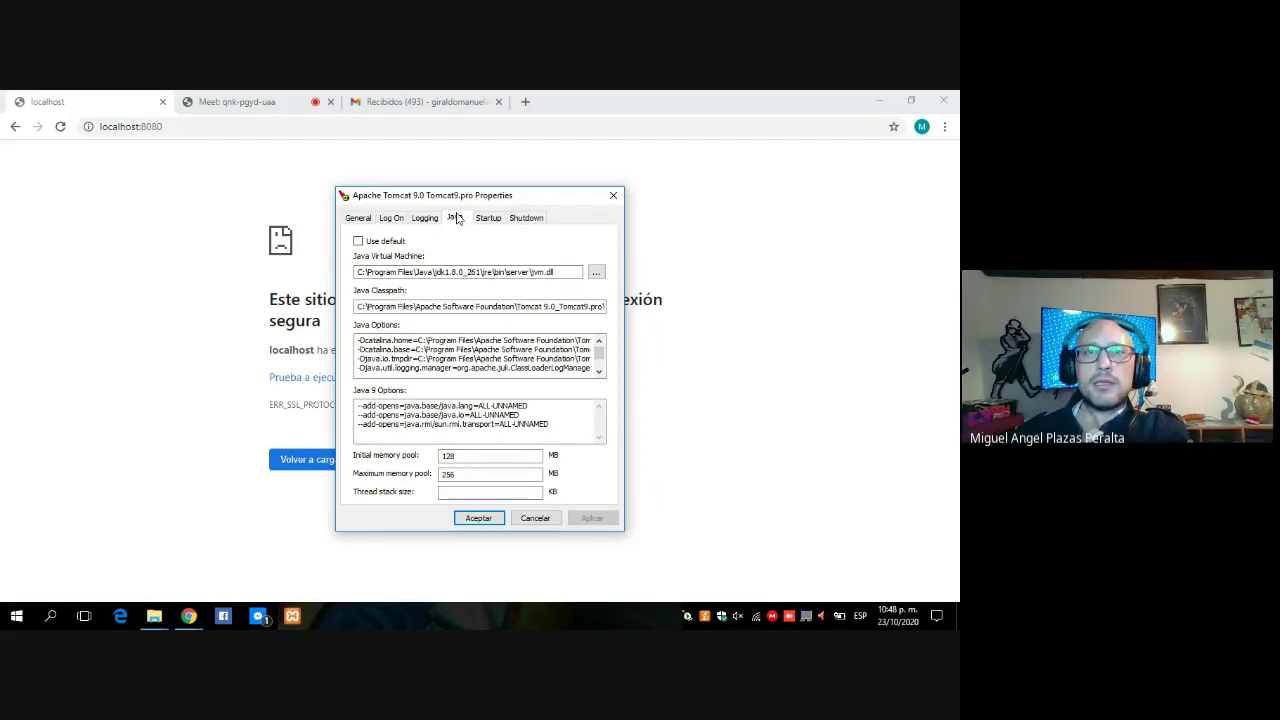
pyautogui.click(486, 222)
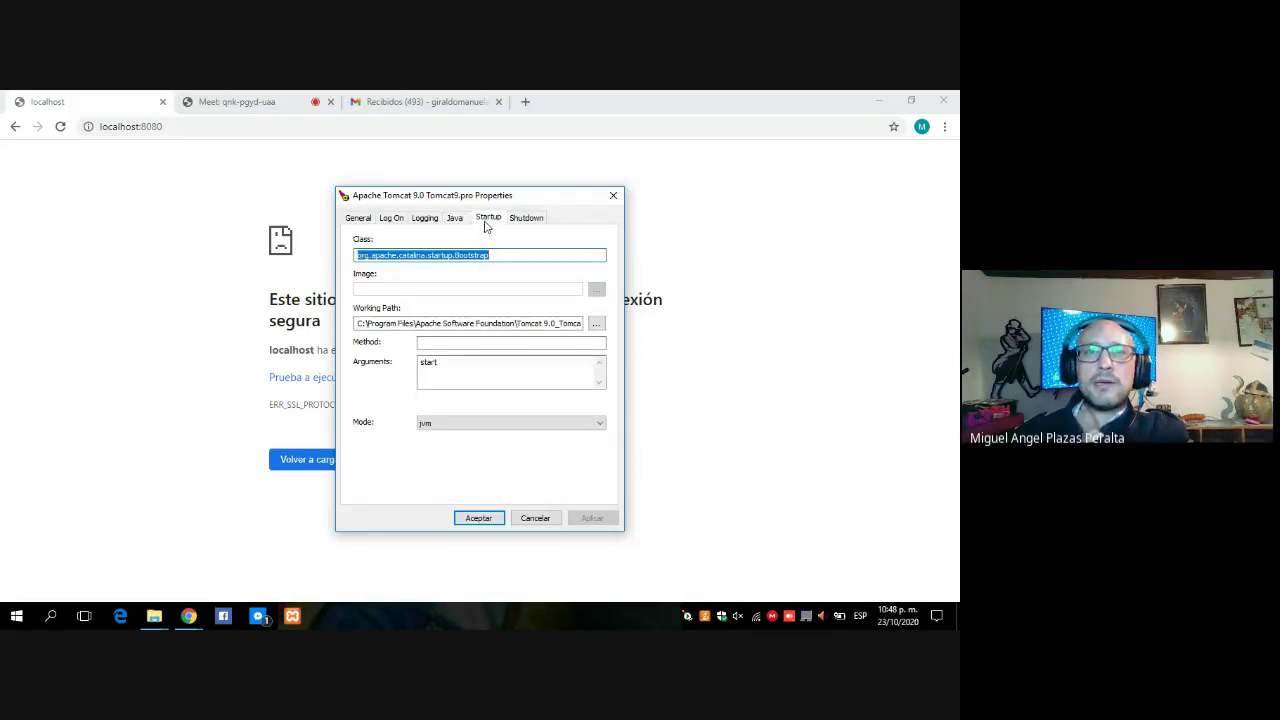
pyautogui.click(527, 218)
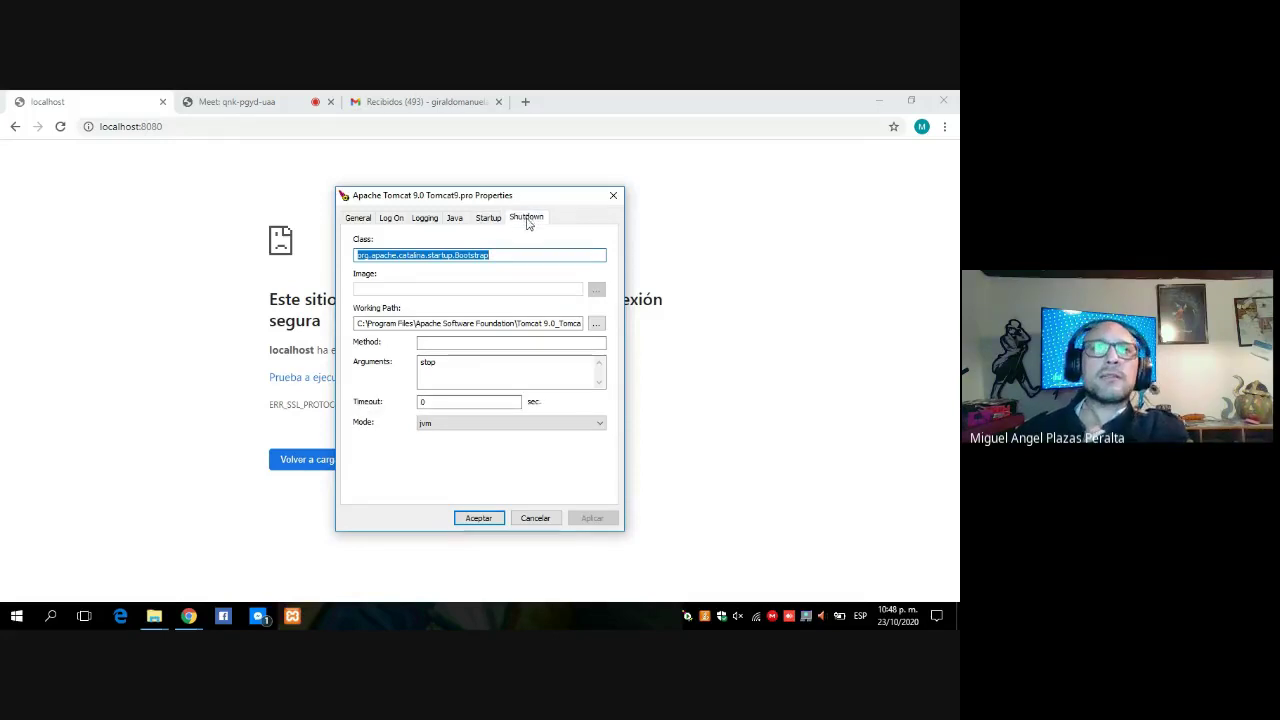
pyautogui.click(476, 518)
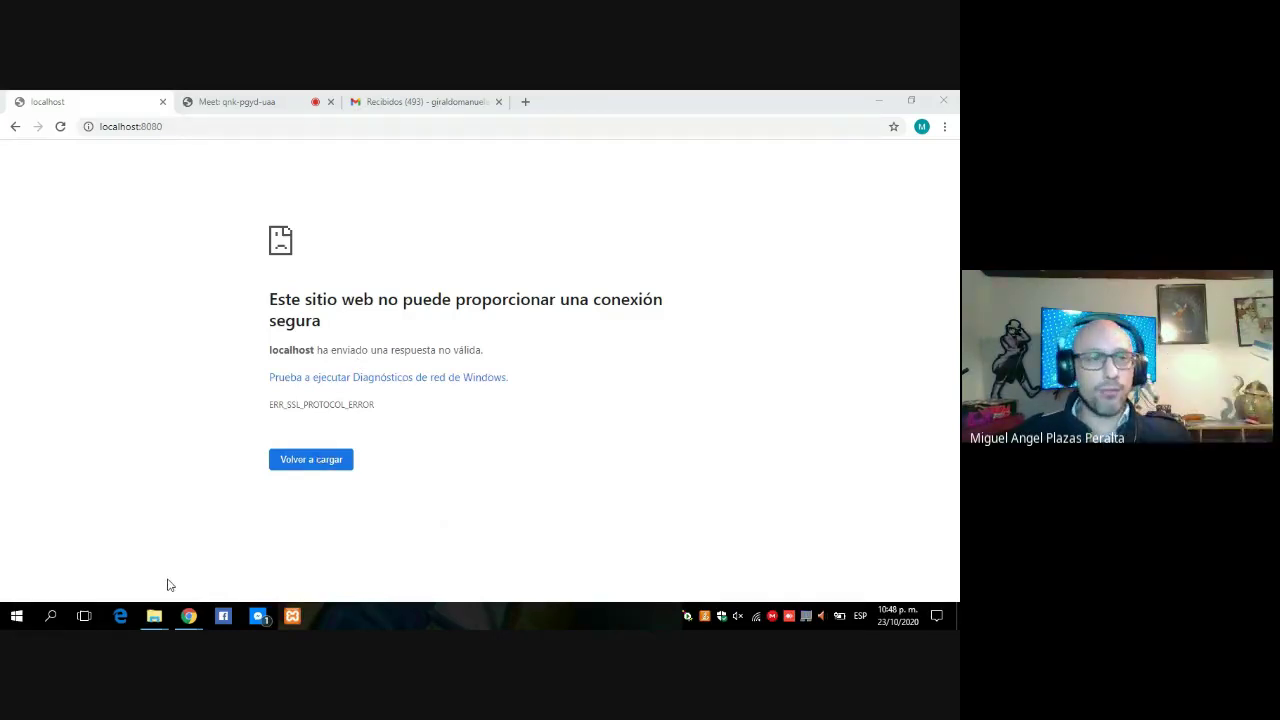
# Search Windows for 'ser' and launch the Servicios console from the results.
pyautogui.press('super')
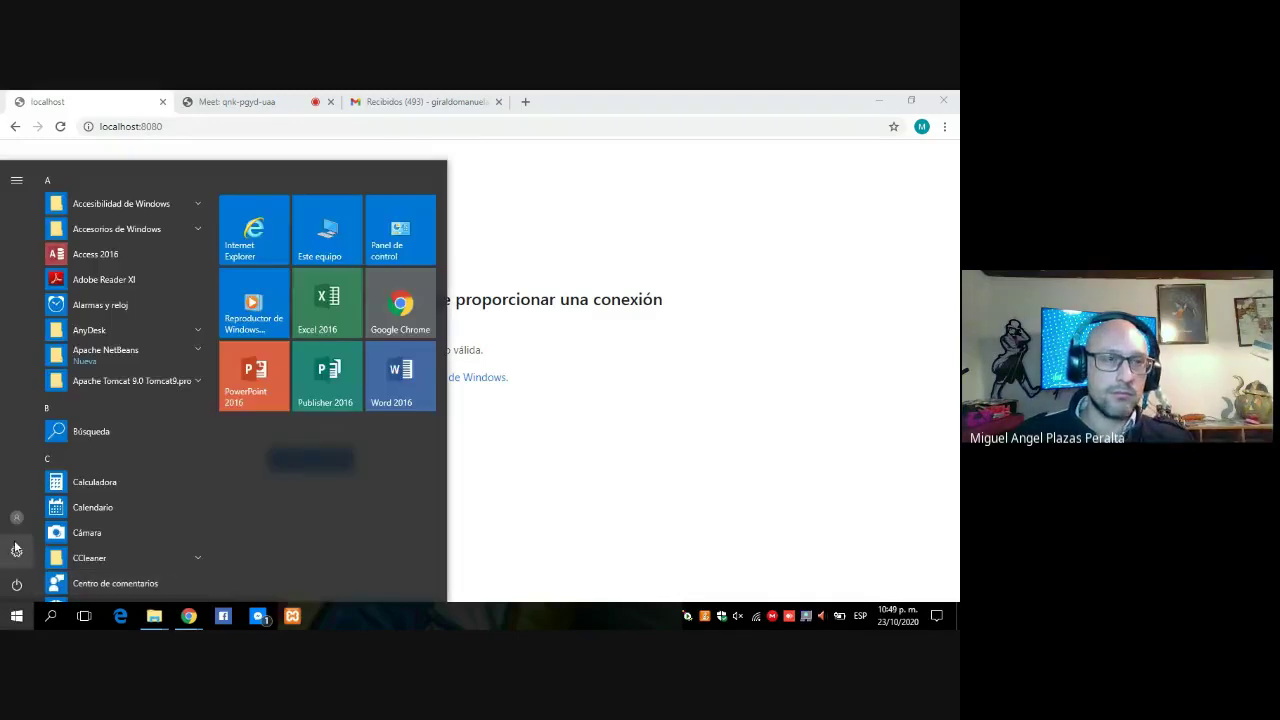
pyautogui.click(167, 580)
pyautogui.click(53, 616)
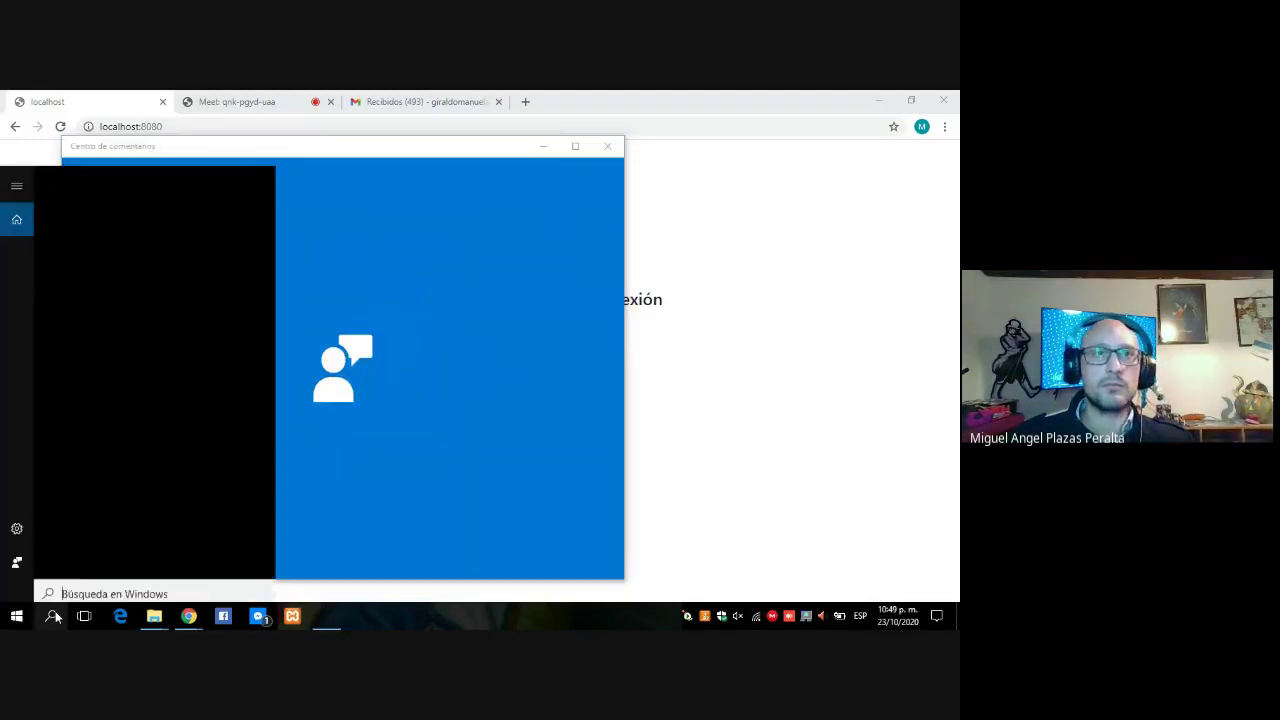
pyautogui.write('ser')
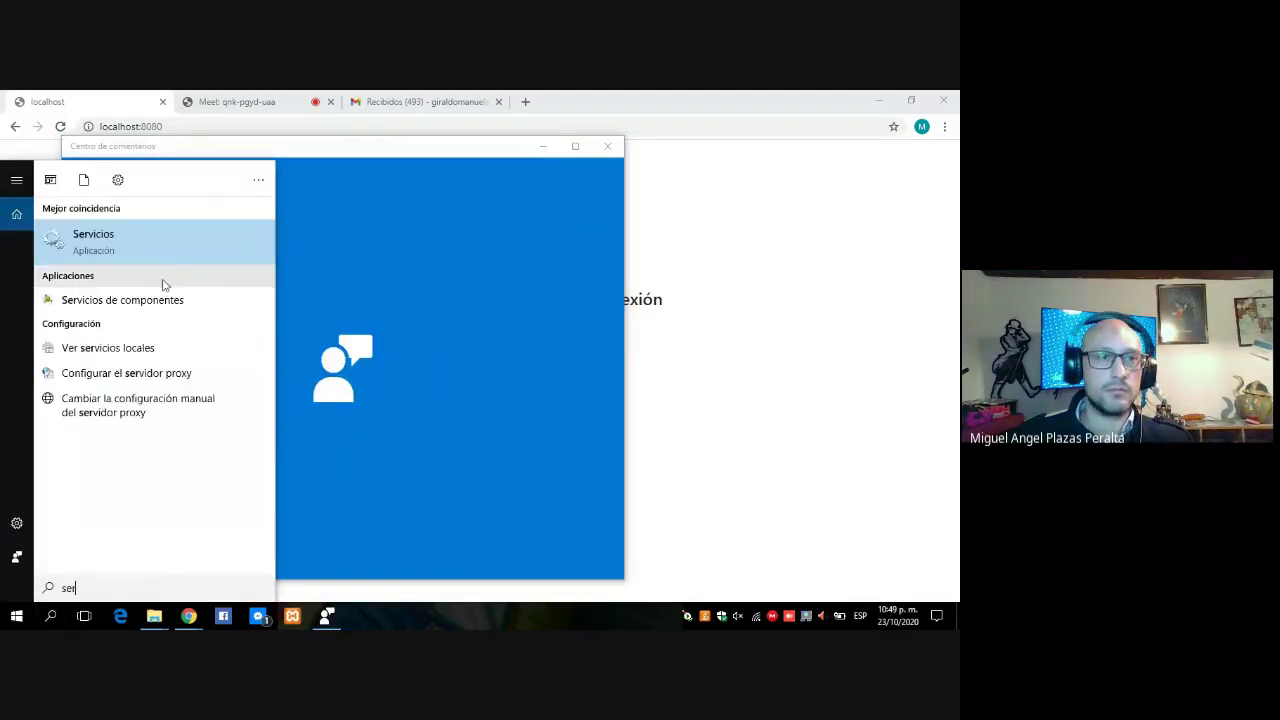
pyautogui.click(170, 265)
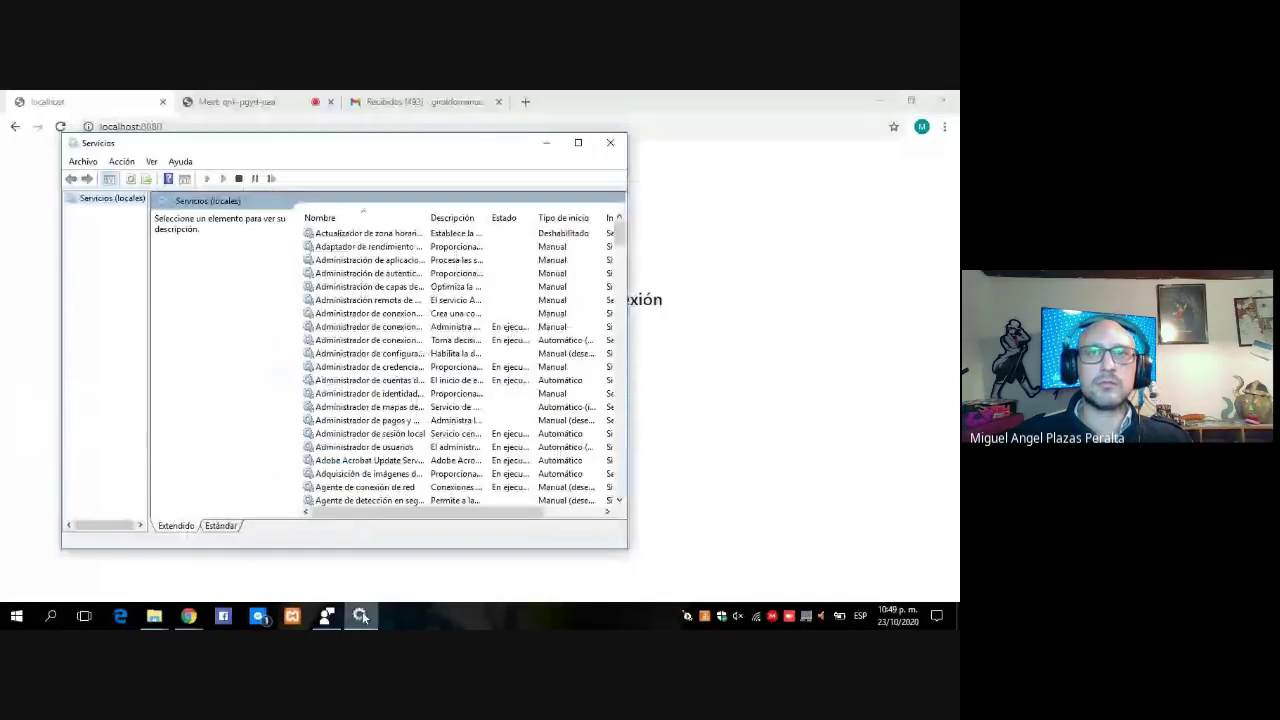
# Maximize Services and apply Detener to the Apache Tomcat 9.0 tomcat9 and Tomcat9.pro services.
pyautogui.click(578, 142)
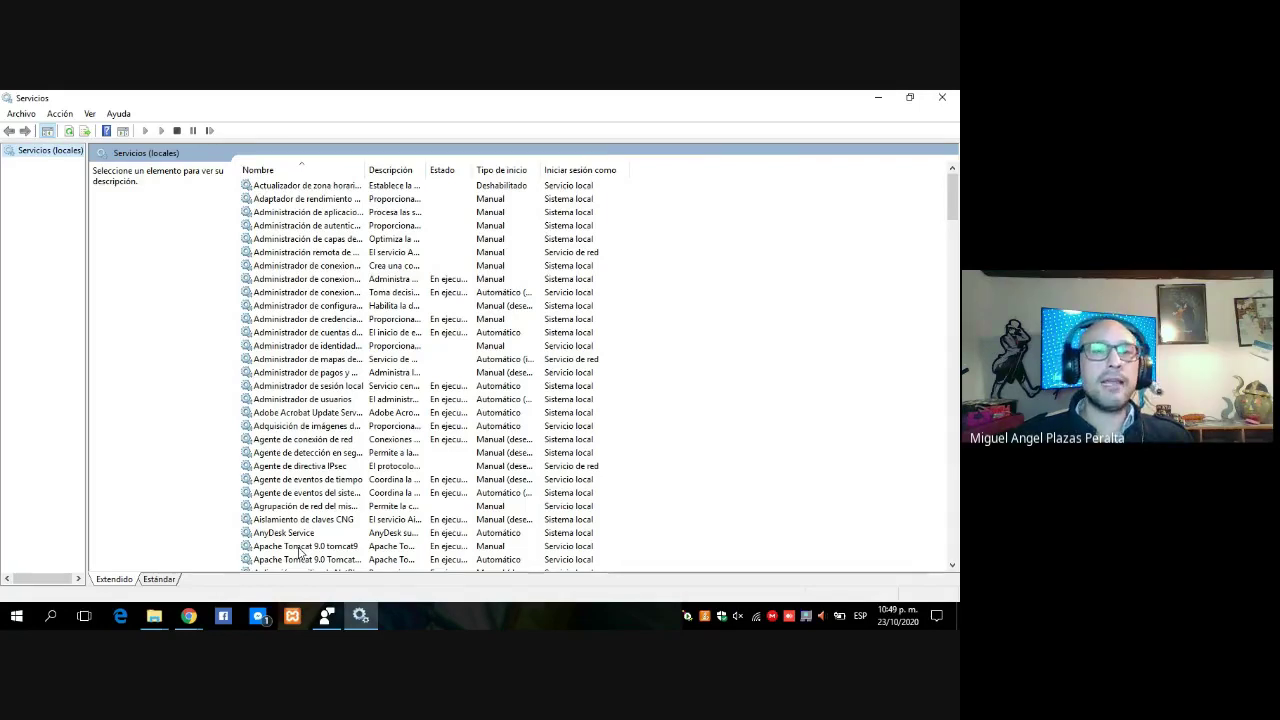
pyautogui.click(299, 548)
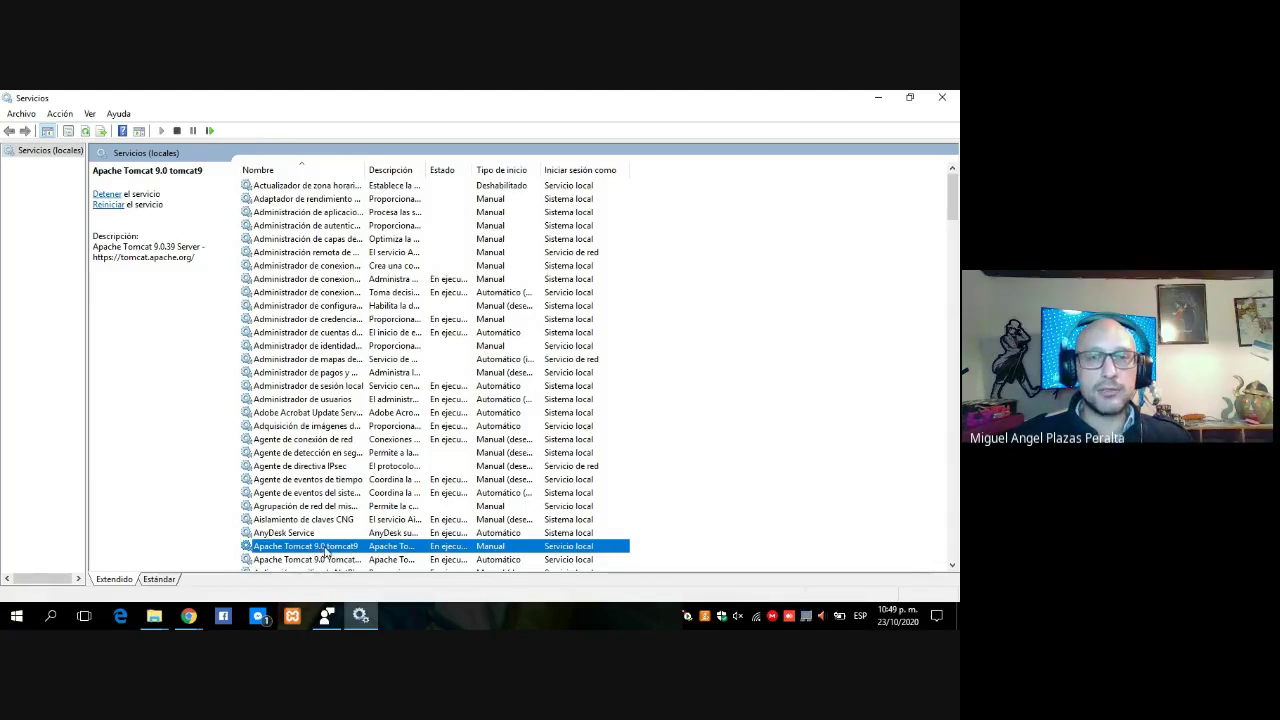
pyautogui.rightClick(324, 550)
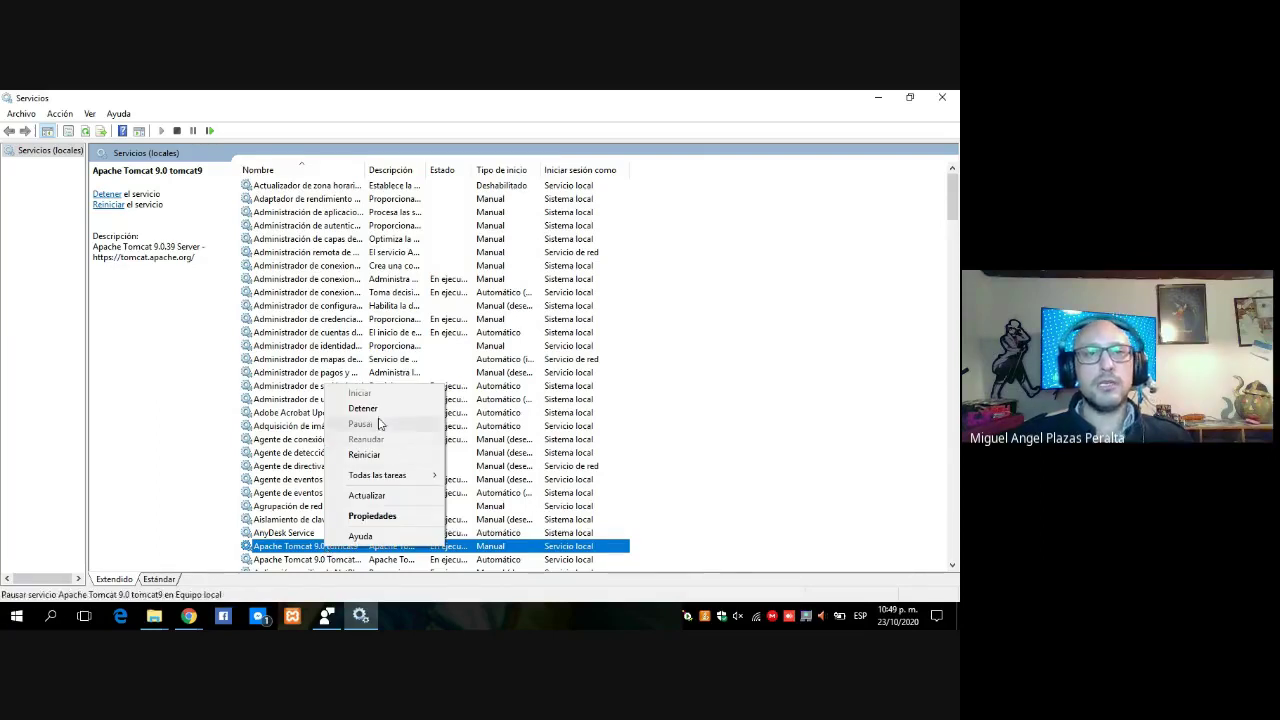
pyautogui.click(362, 409)
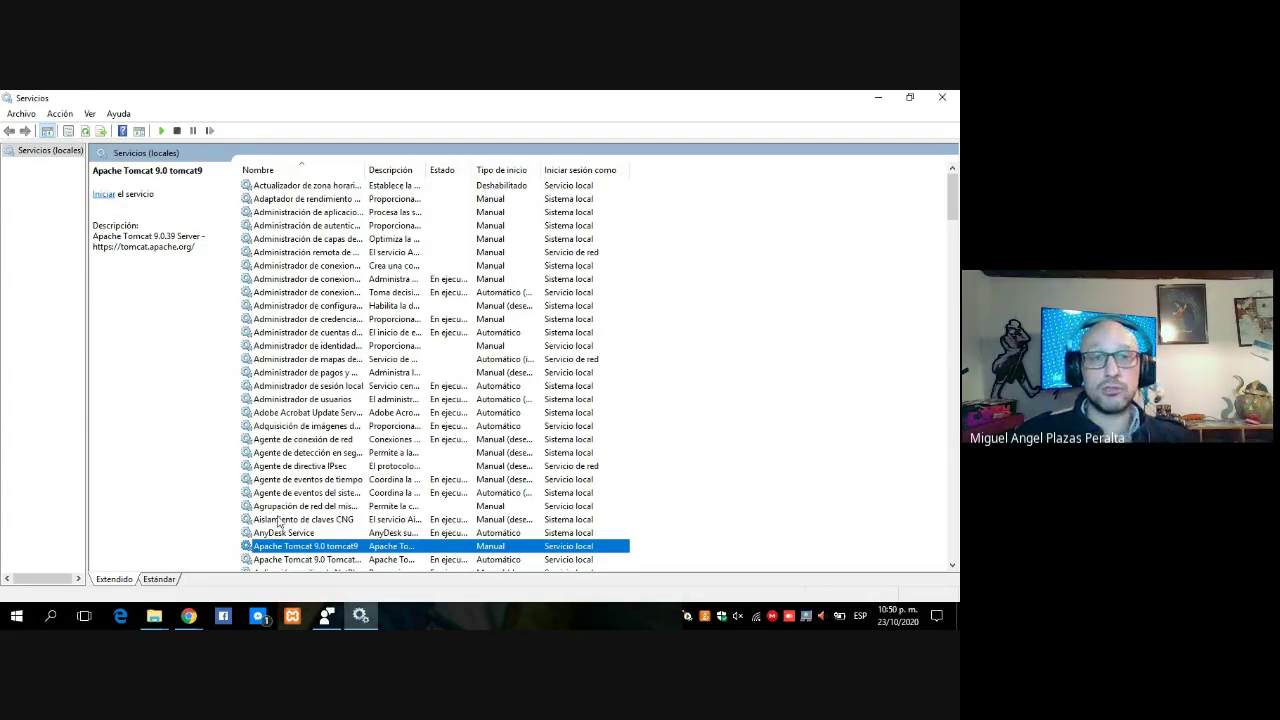
pyautogui.rightClick(276, 546)
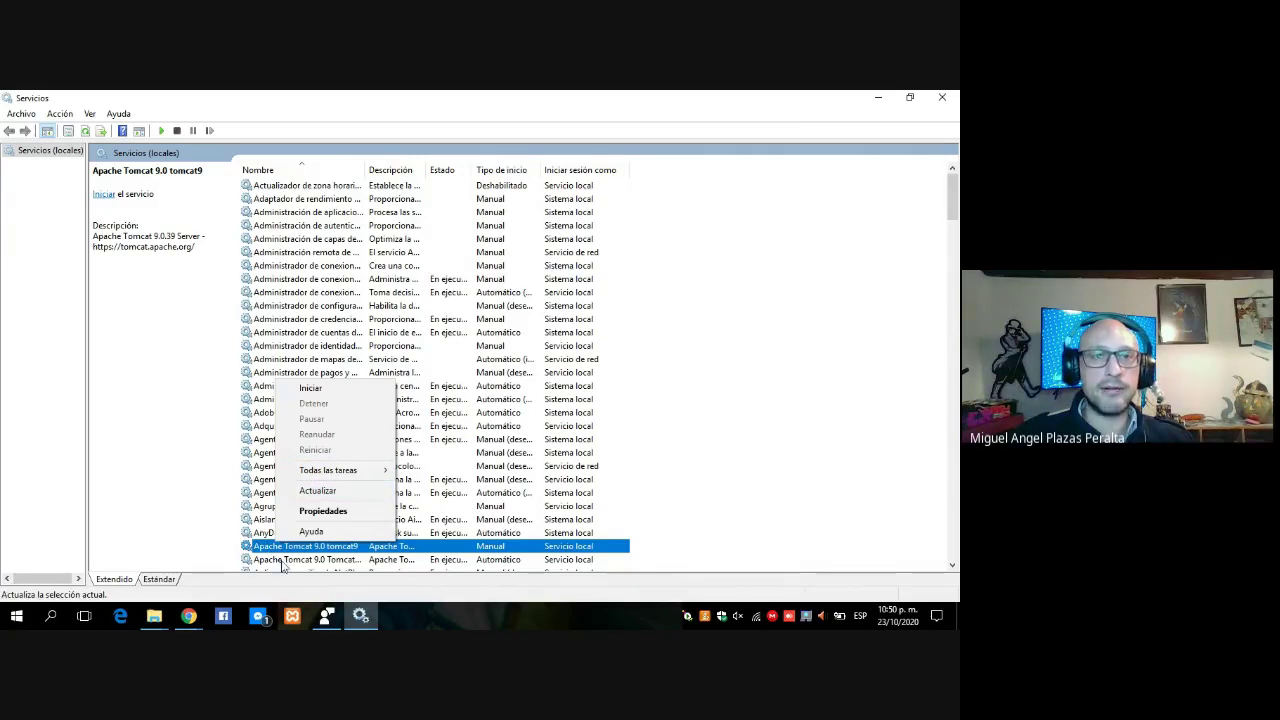
pyautogui.click(282, 560)
pyautogui.rightClick(282, 561)
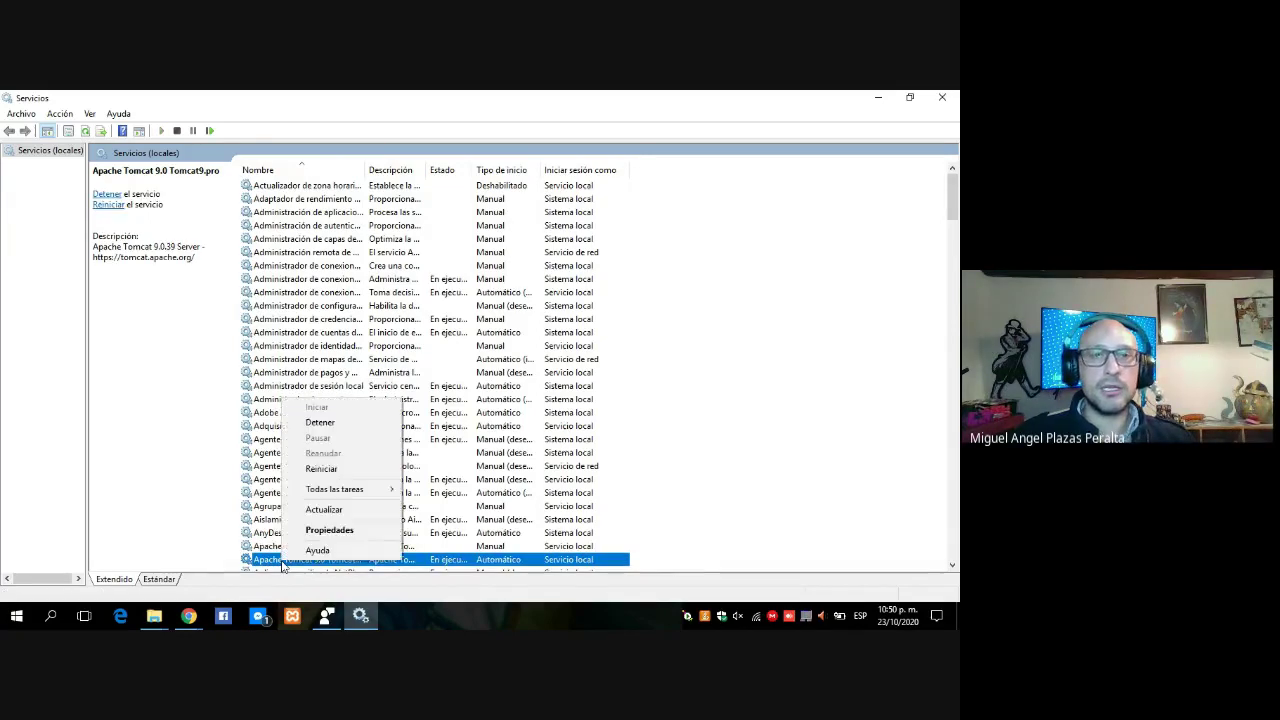
pyautogui.click(324, 423)
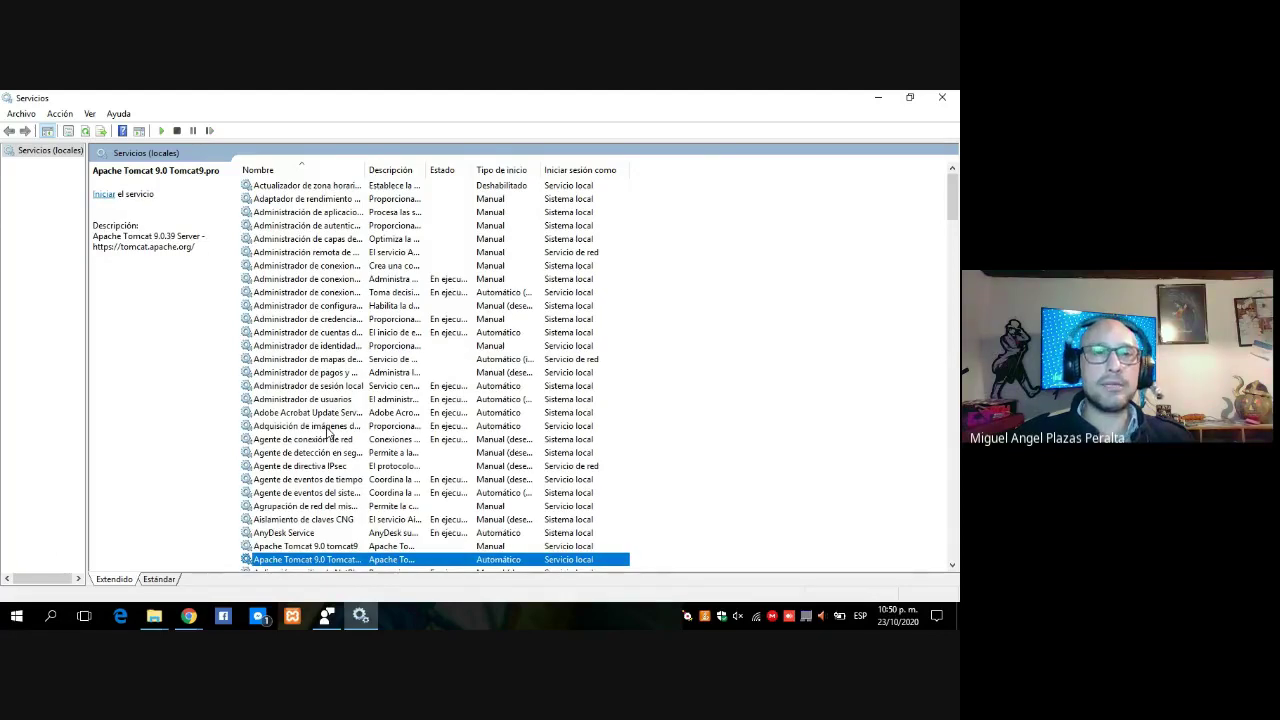
# Apply Iniciar to the Apache Tomcat 9.0 Tomcat9.pro service, leaving tomcat9 stopped.
pyautogui.click(290, 546)
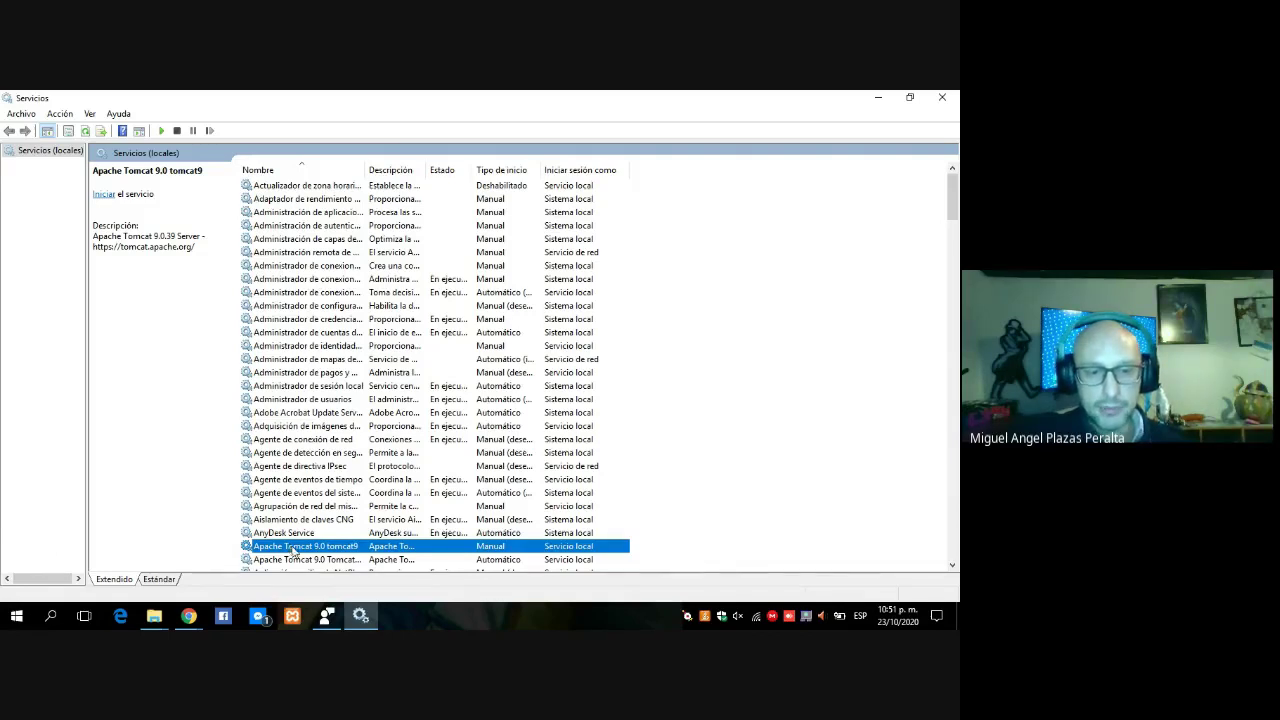
pyautogui.click(302, 559)
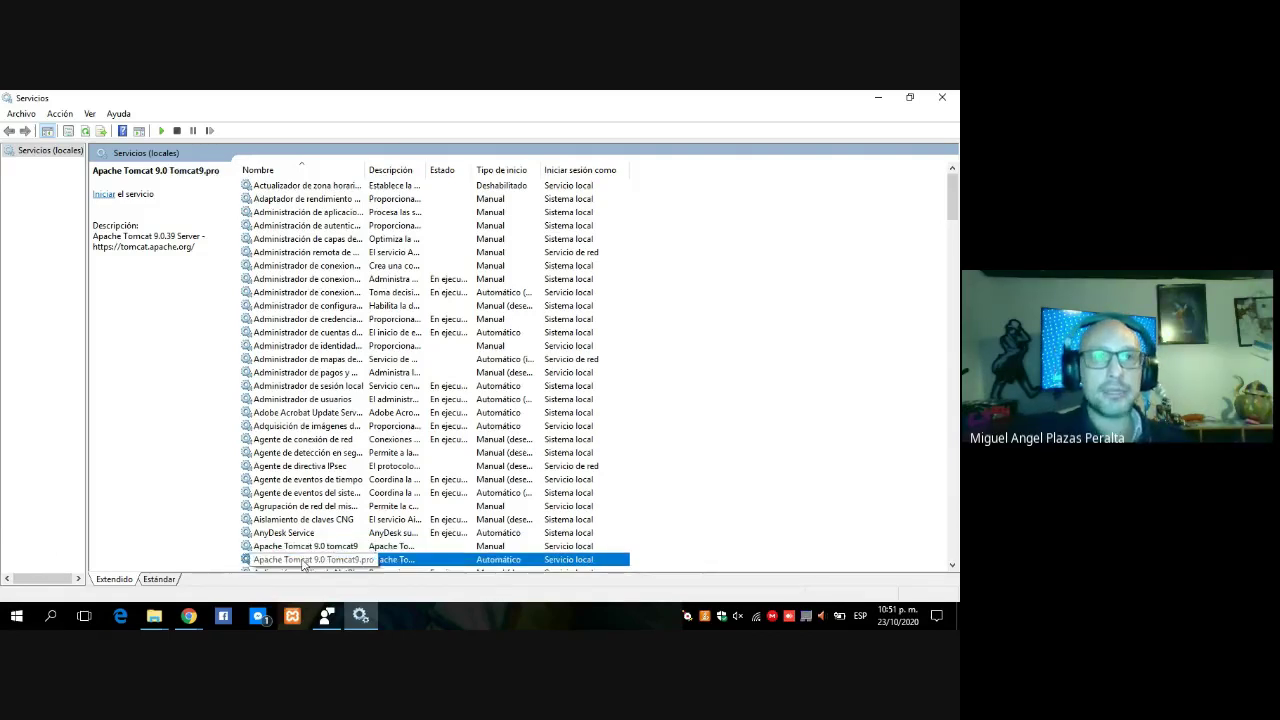
pyautogui.rightClick(303, 562)
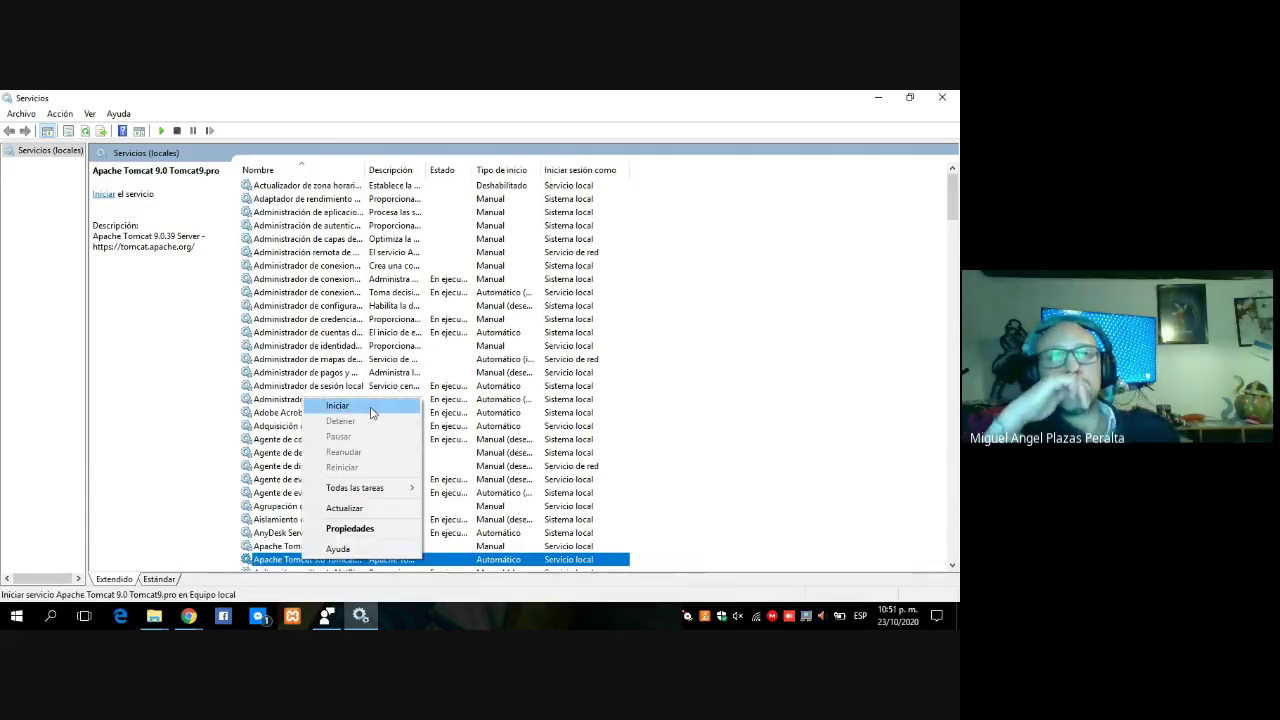
pyautogui.click(371, 413)
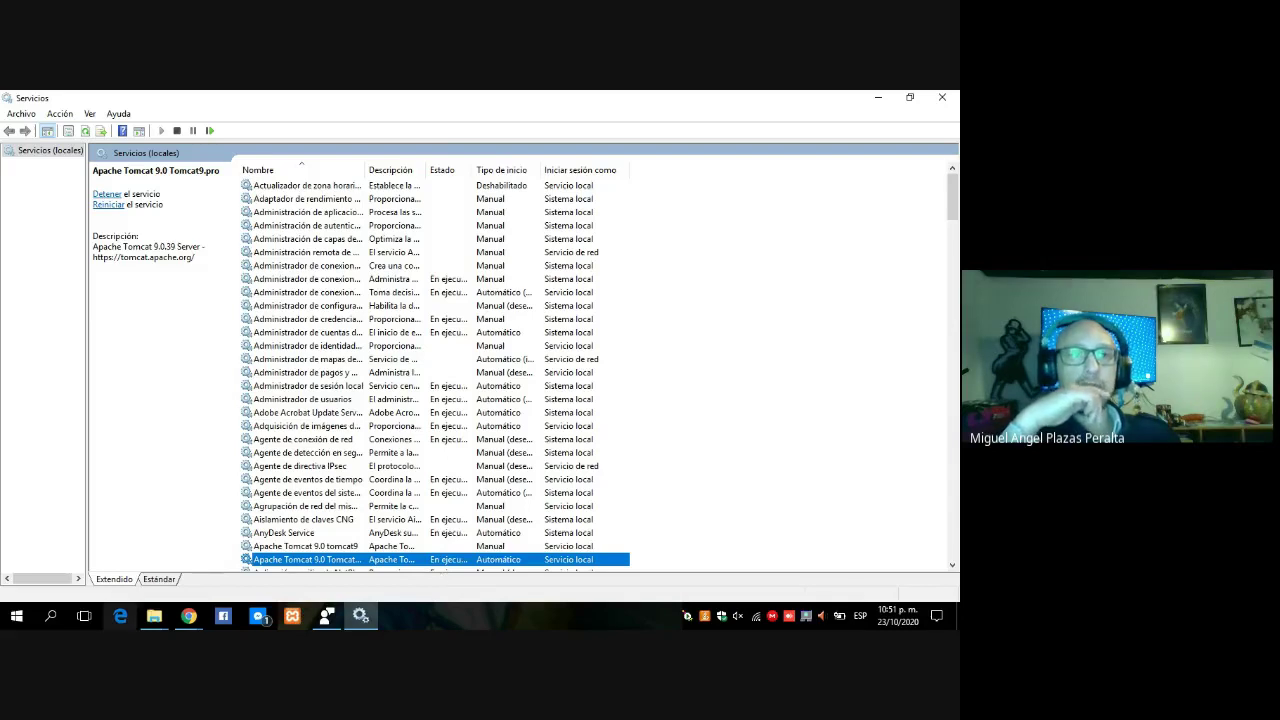
# Reload localhost:8080 in Chrome, which still shows ERR_SSL_PROTOCOL_ERROR.
pyautogui.moveTo(188, 617)
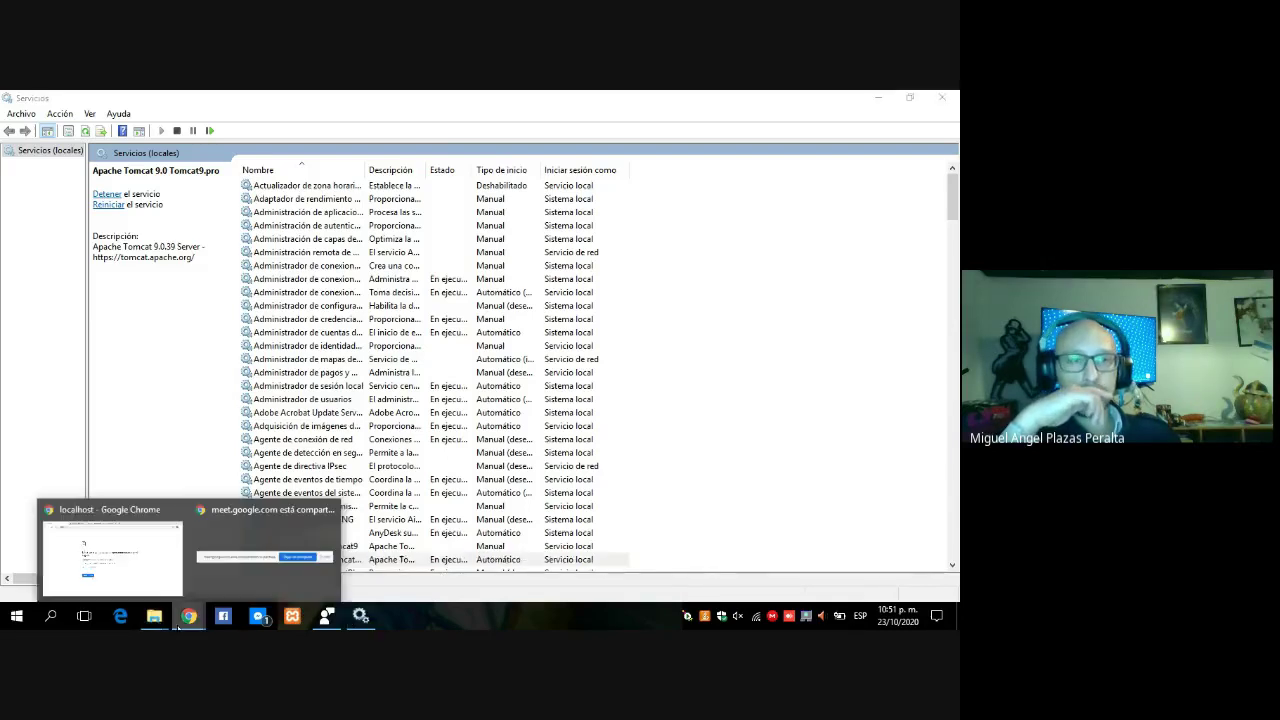
pyautogui.click(150, 575)
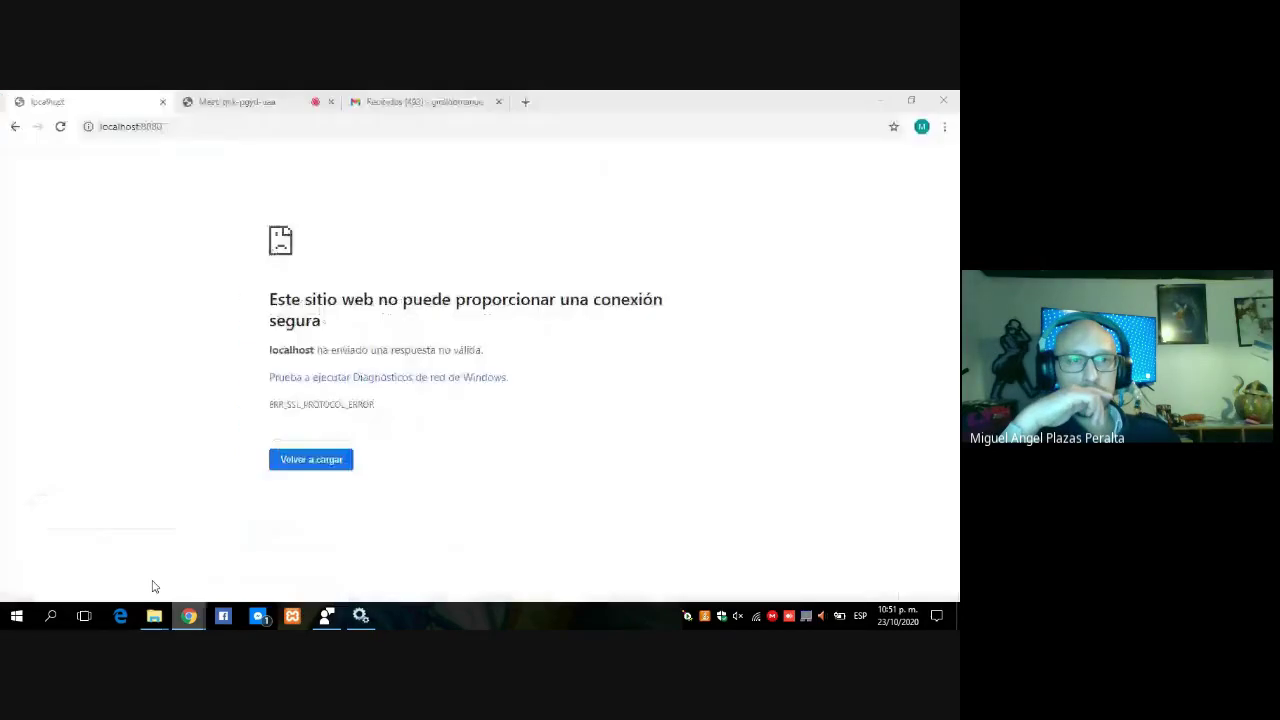
pyautogui.click(175, 127)
pyautogui.doubleClick(175, 127)
pyautogui.click(199, 126)
pyautogui.press('Return')
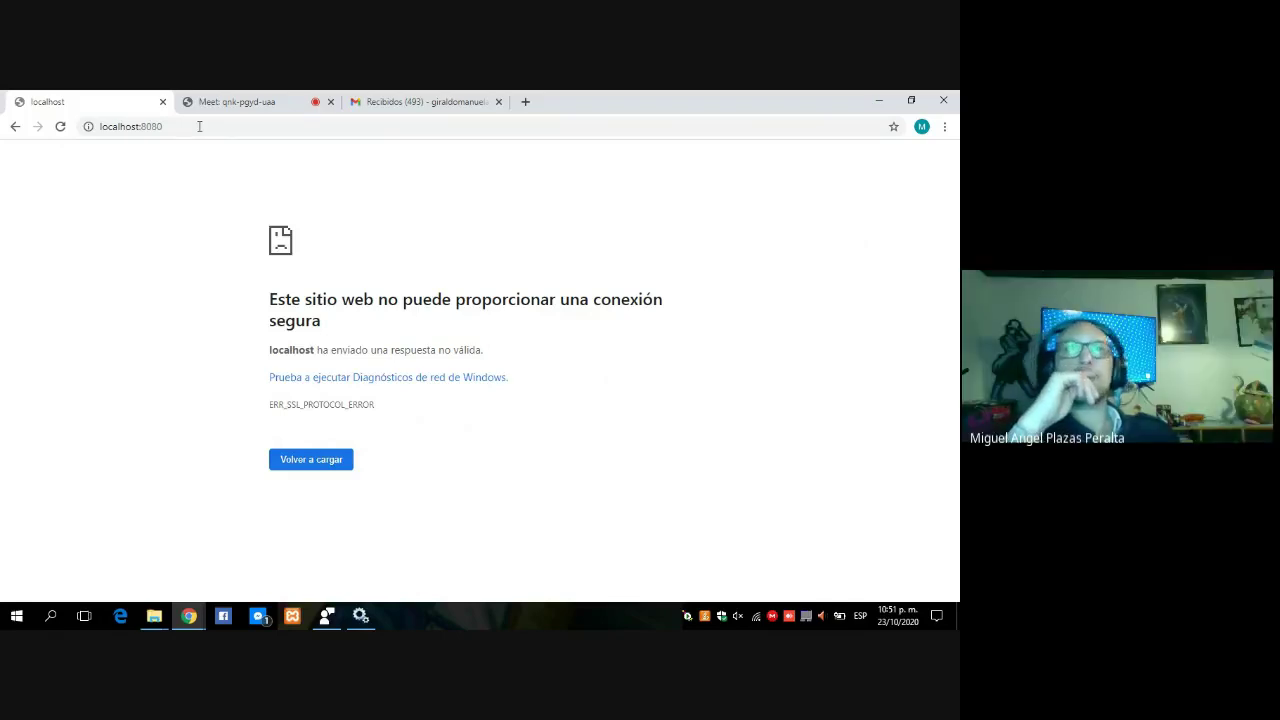
# Stop the Tomcat9.pro service with Detener and start the tomcat9 service with Iniciar.
pyautogui.click(371, 614)
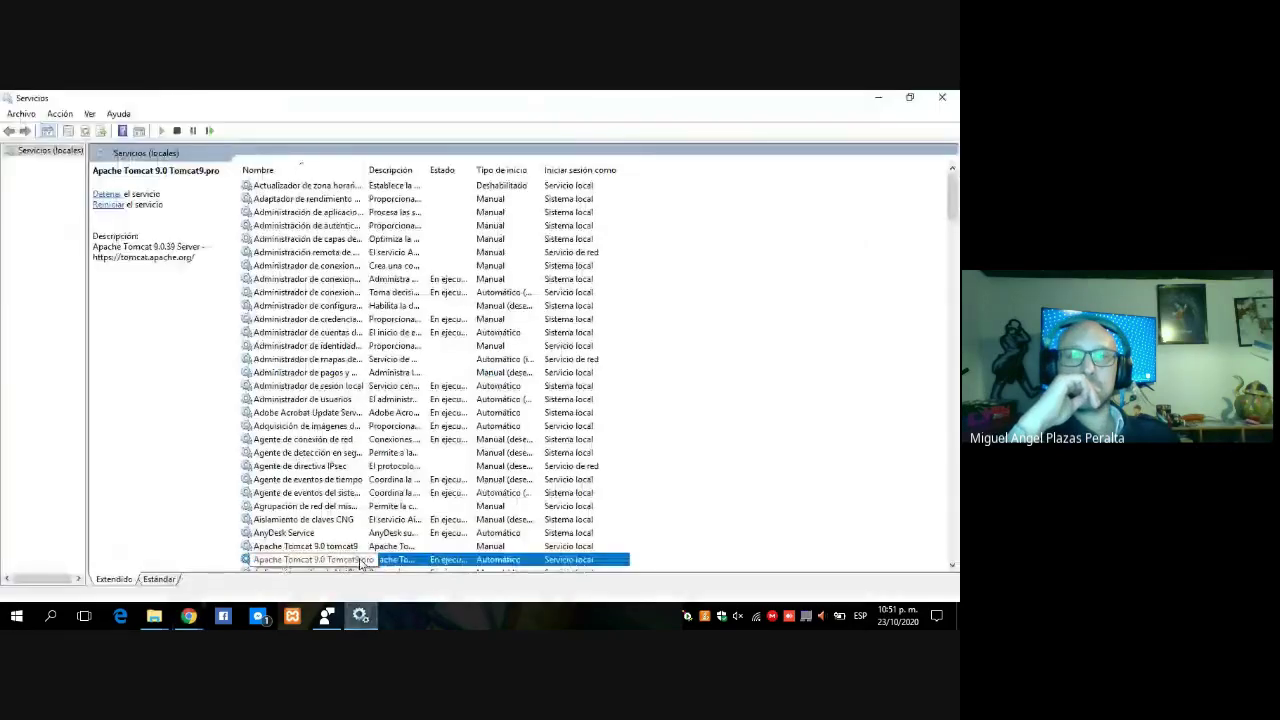
pyautogui.rightClick(360, 560)
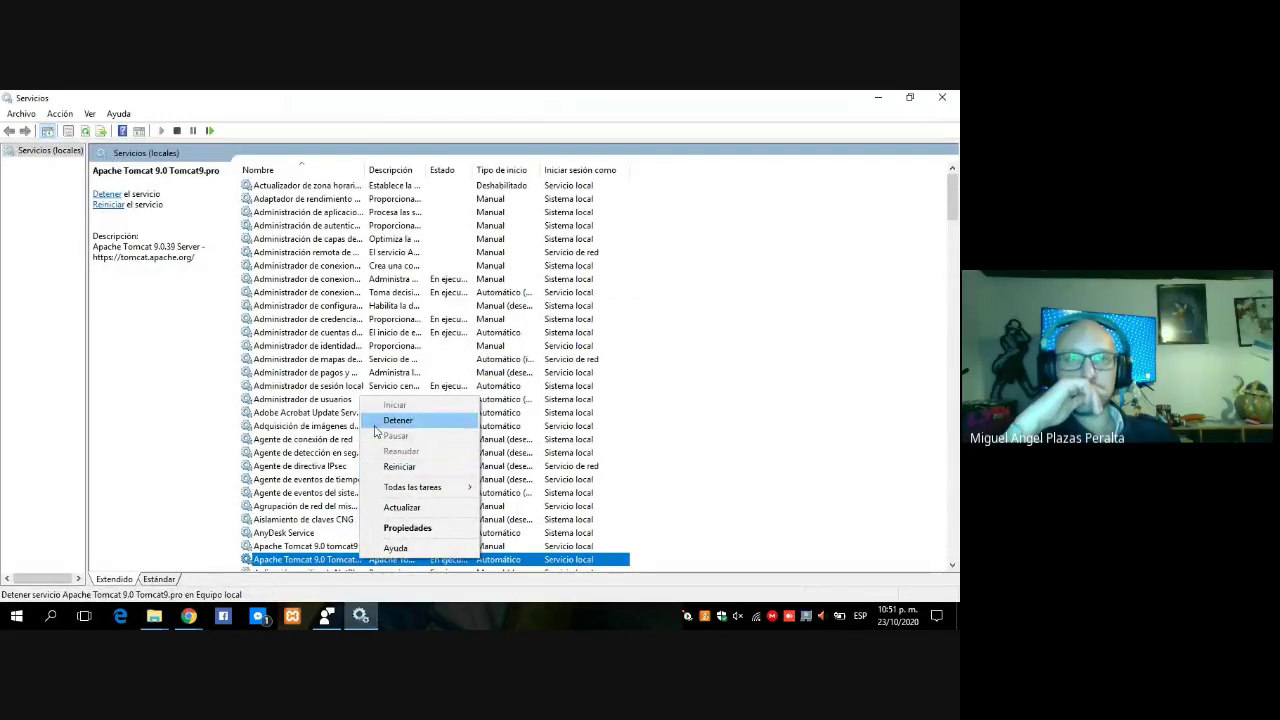
pyautogui.click(397, 420)
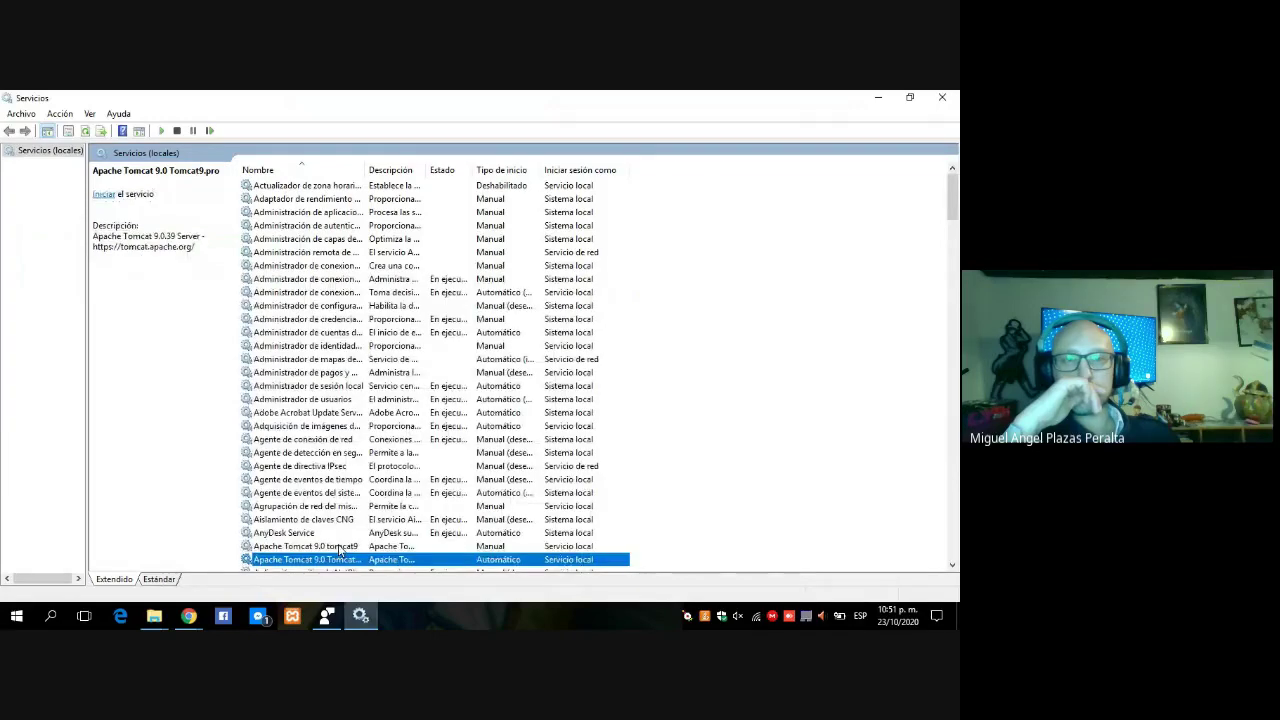
pyautogui.rightClick(340, 551)
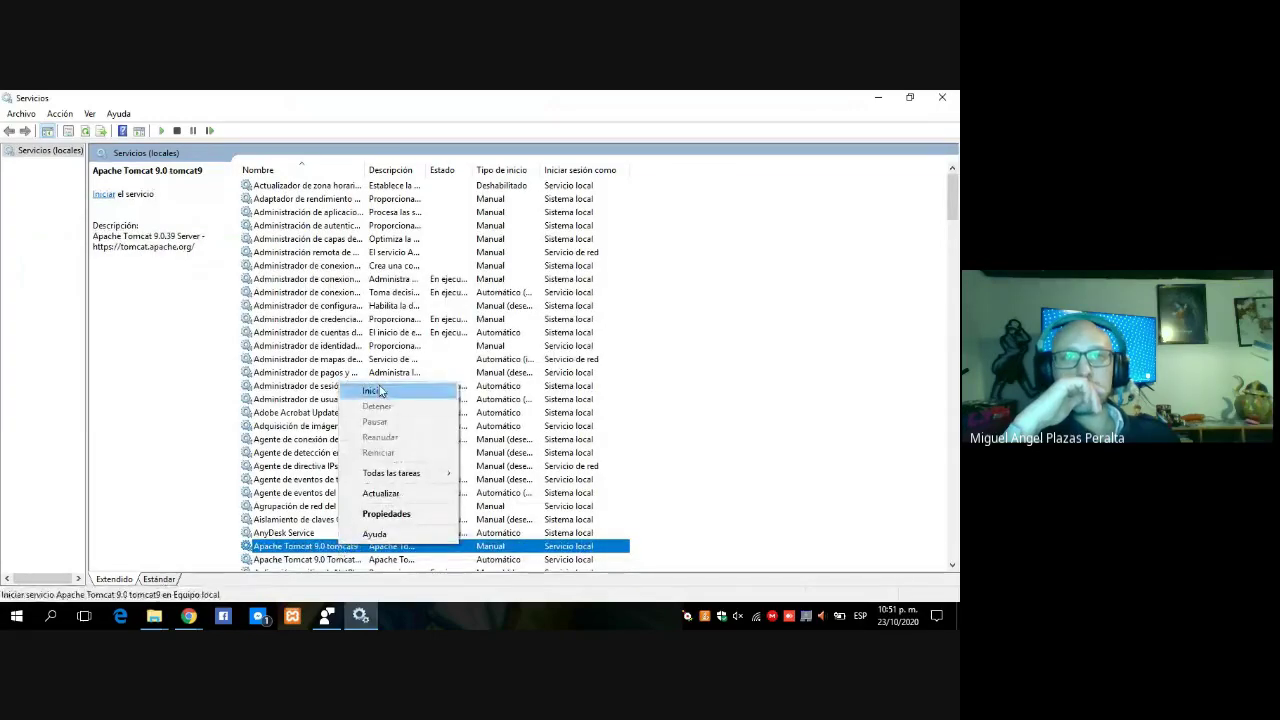
pyautogui.click(380, 391)
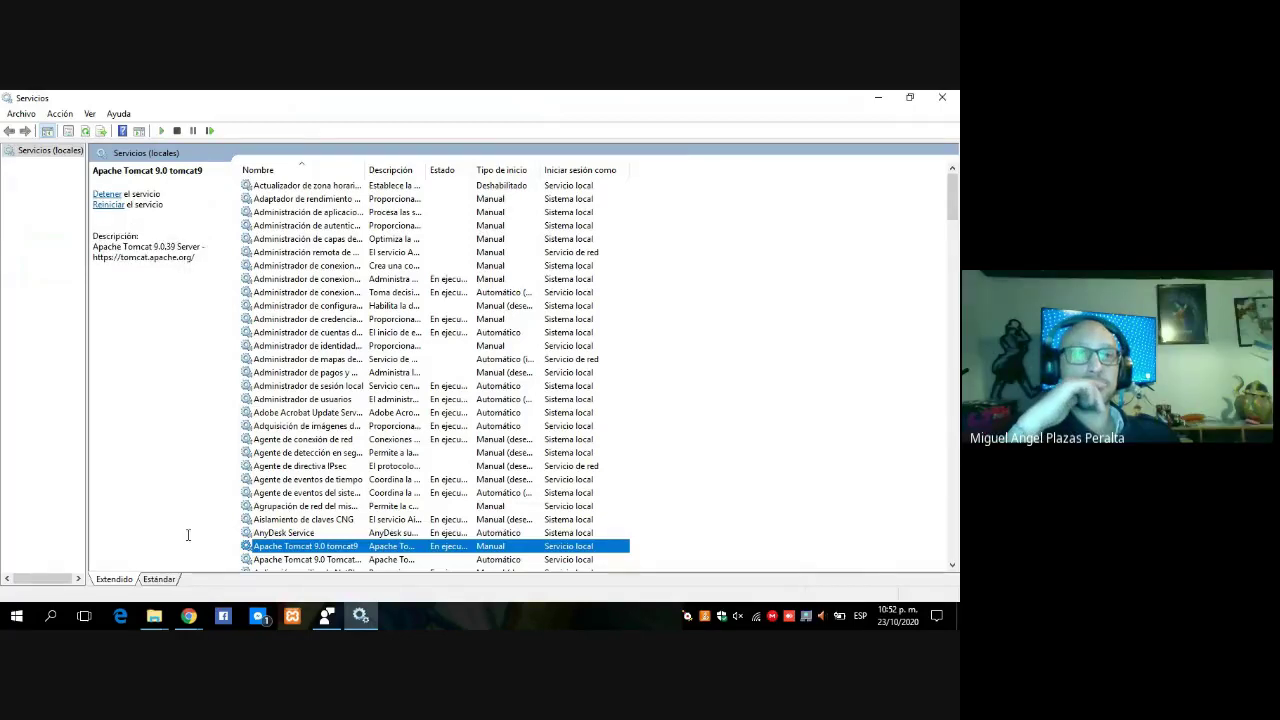
pyautogui.click(188, 617)
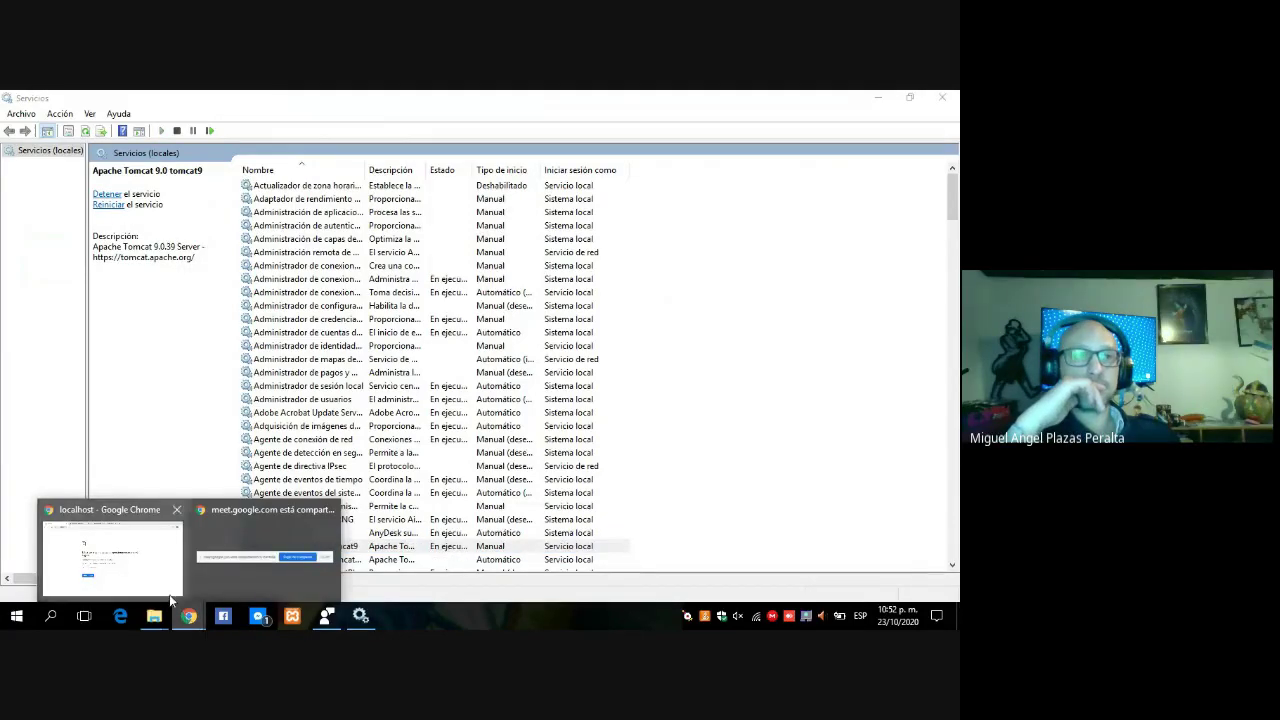
pyautogui.click(112, 548)
# Reload localhost:8080, then change https to http, getting Tomcat 9.0.39's HTTP 500 error page.
pyautogui.click(307, 127)
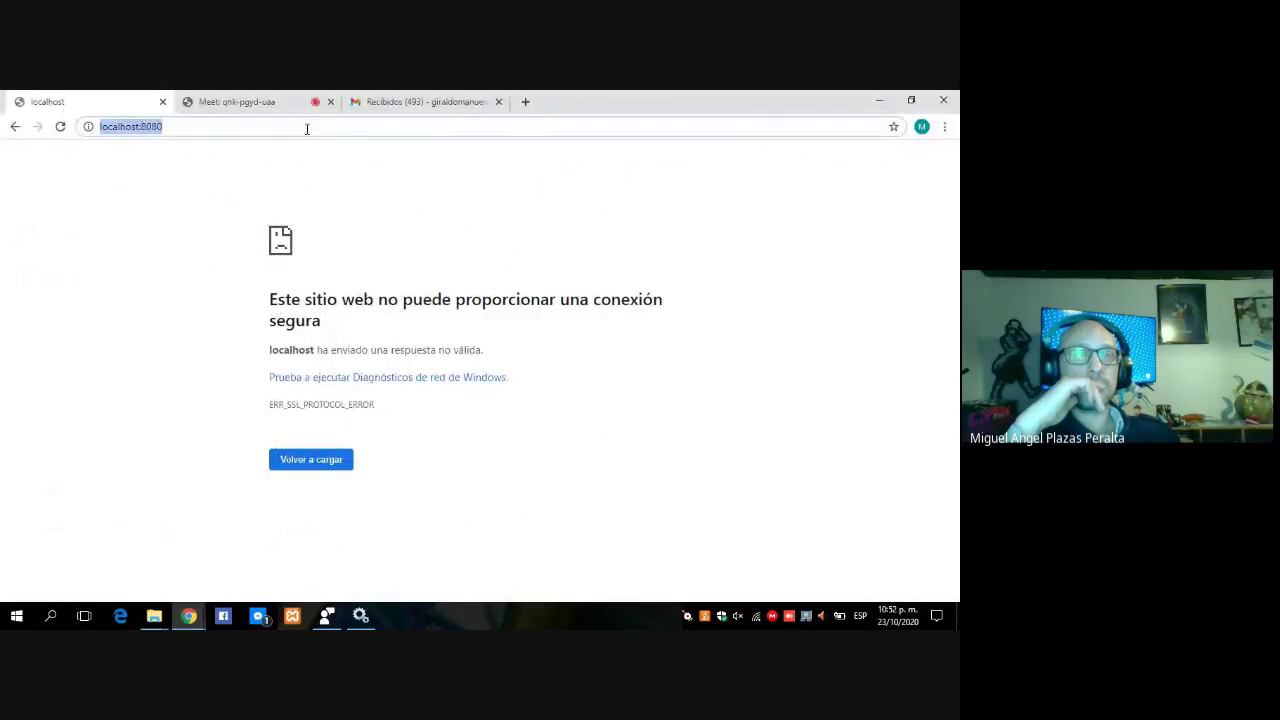
pyautogui.click(307, 127)
pyautogui.press('Return')
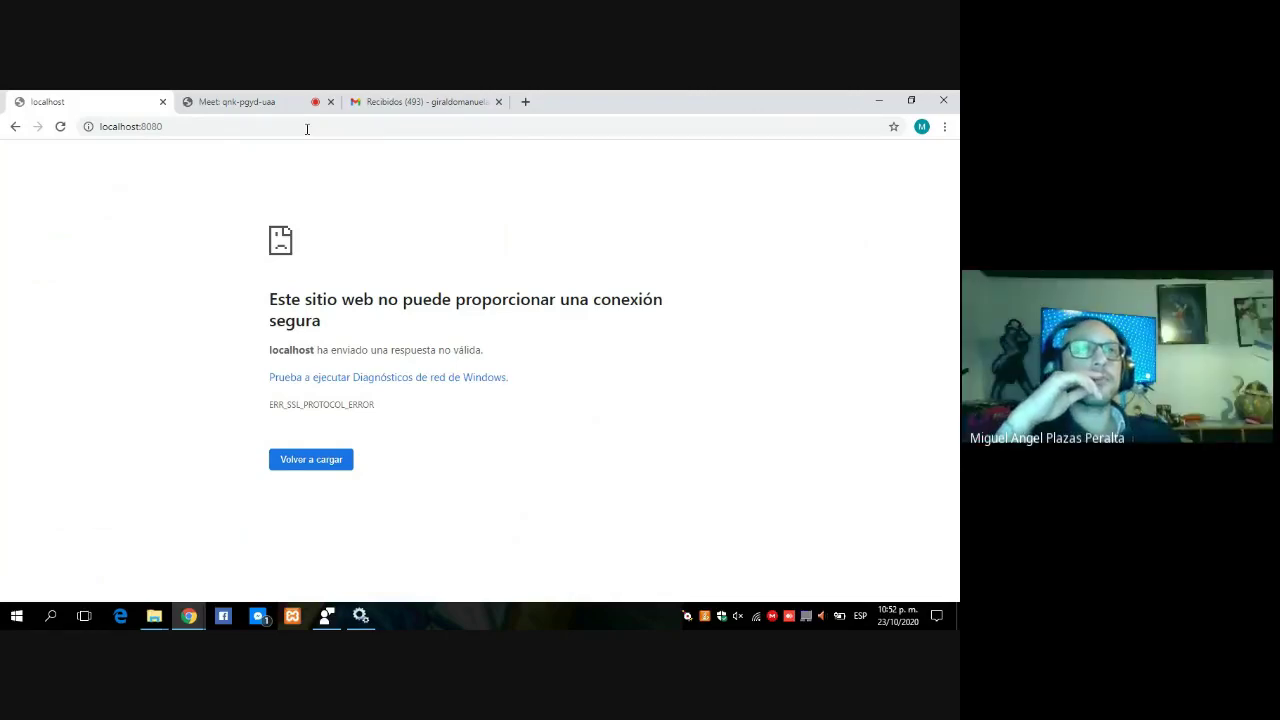
pyautogui.doubleClick(307, 128)
pyautogui.click(124, 127)
pyautogui.press('BackSpace')
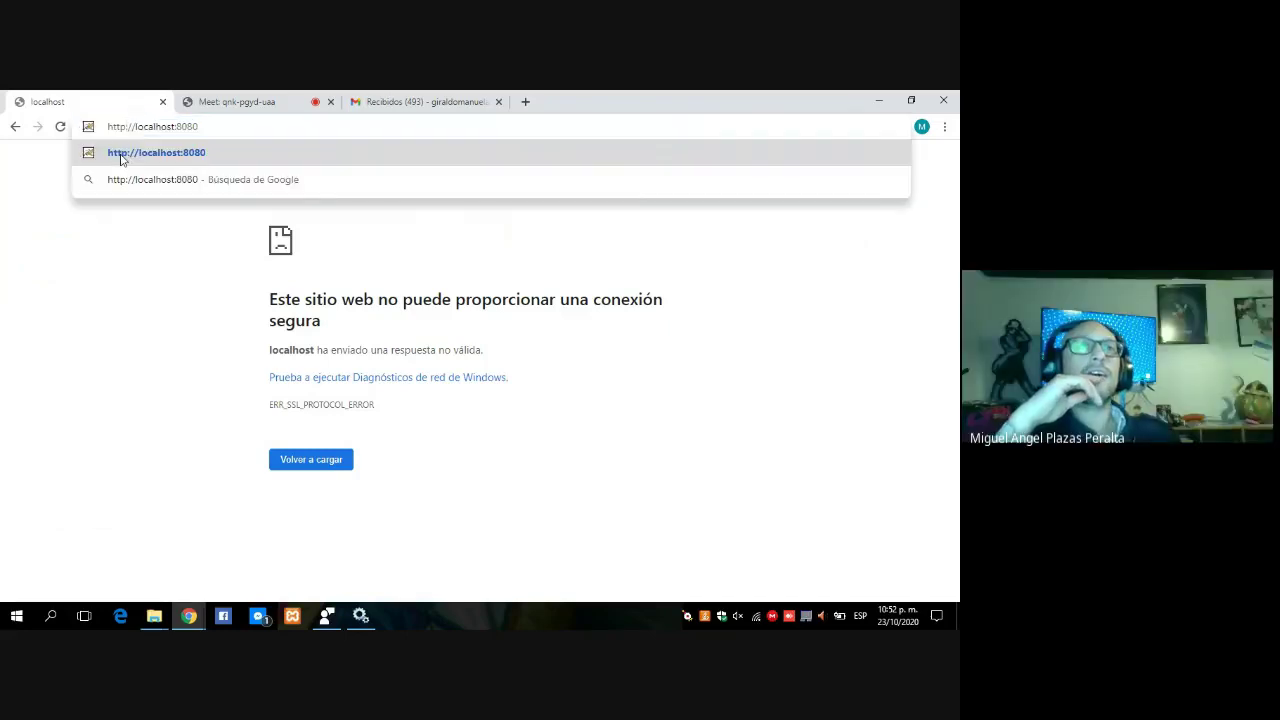
pyautogui.press('Return')
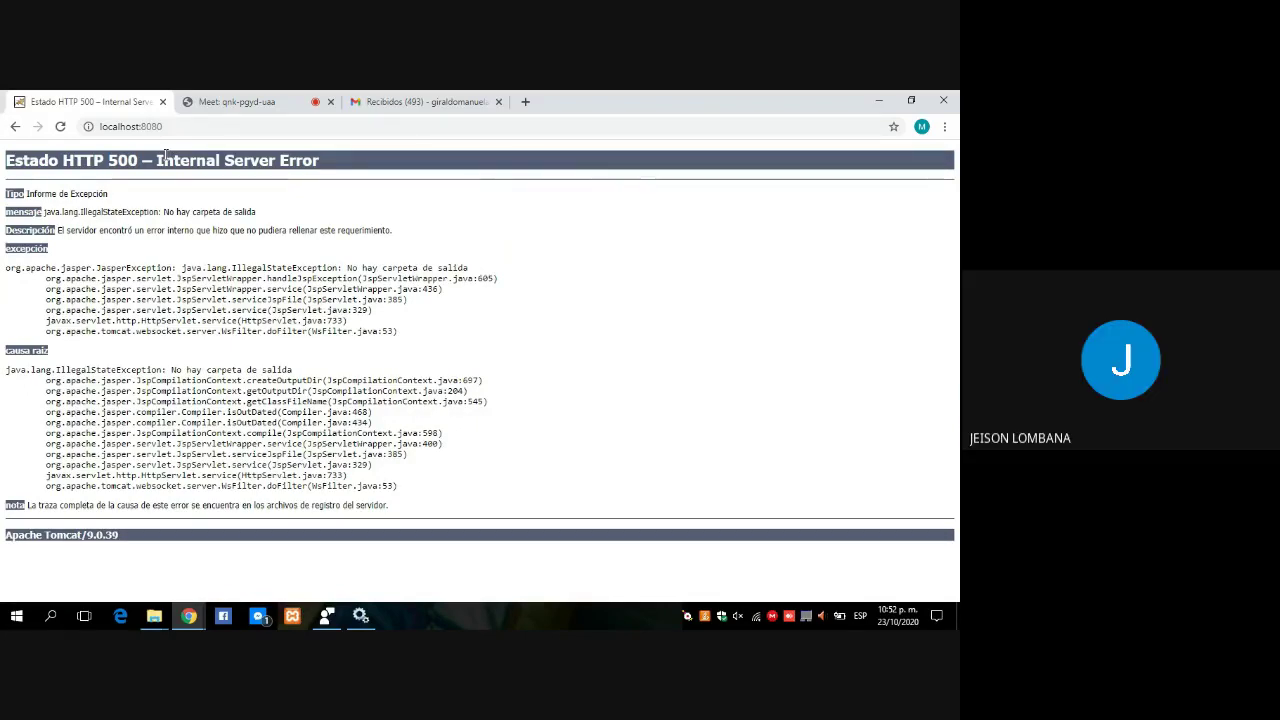
pyautogui.click(358, 618)
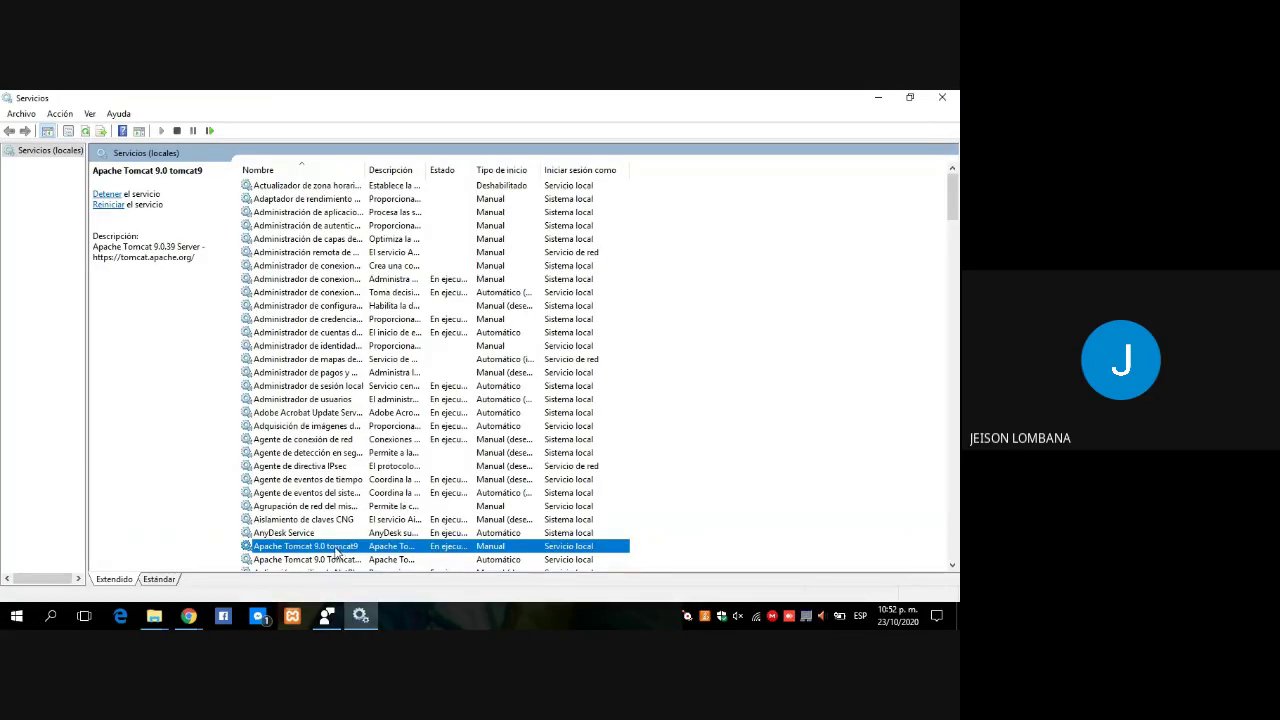
# Apply Detener to the tomcat9 service and Iniciar to the Tomcat9.pro service.
pyautogui.rightClick(338, 551)
pyautogui.click(374, 413)
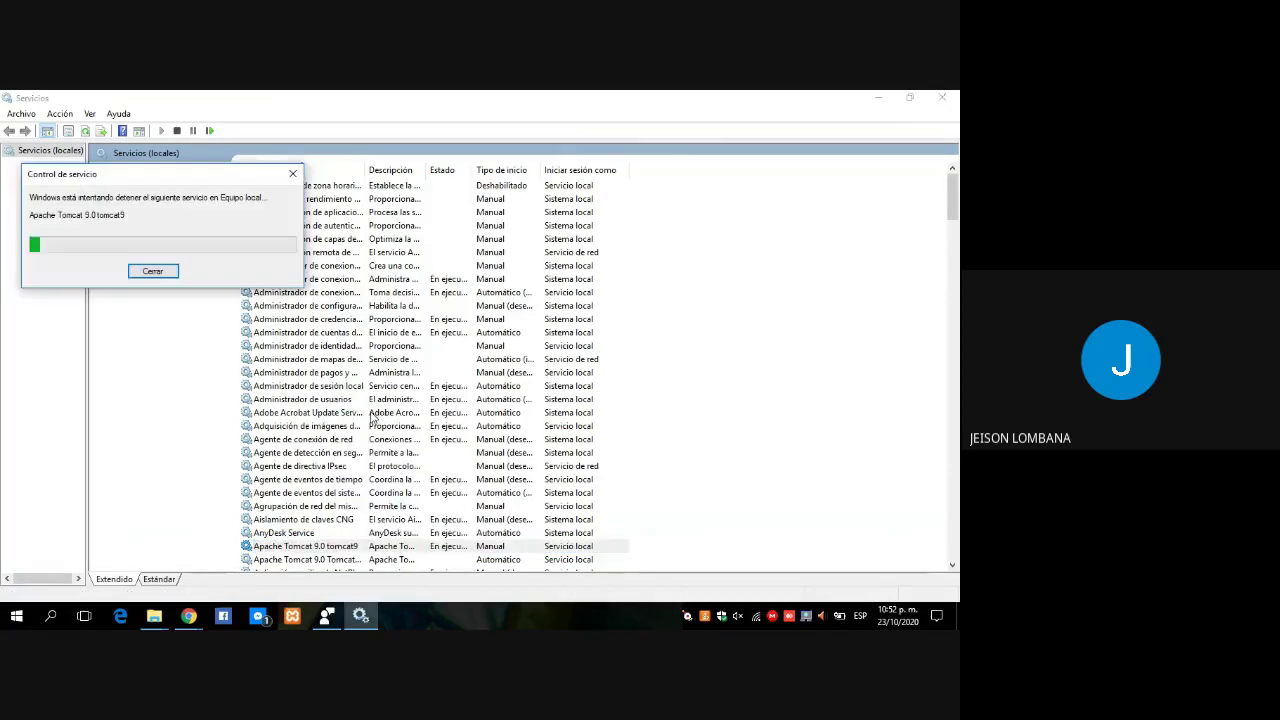
pyautogui.click(351, 561)
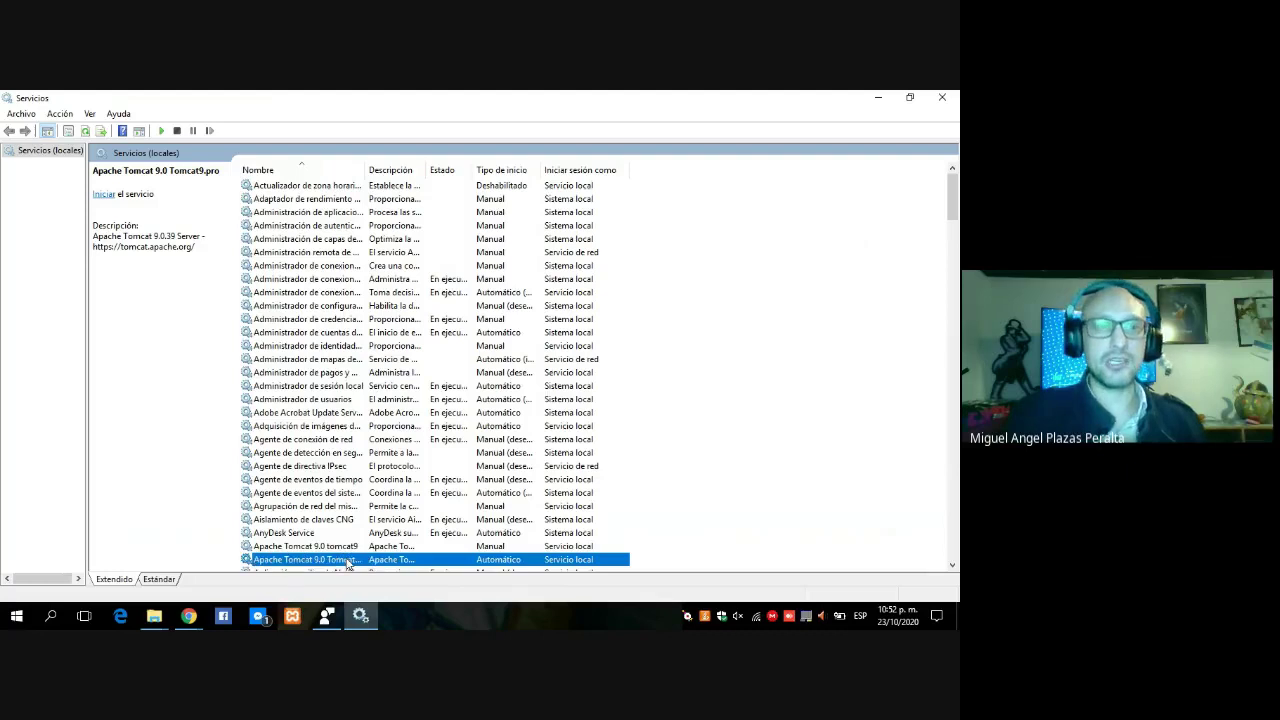
pyautogui.rightClick(347, 562)
pyautogui.click(386, 404)
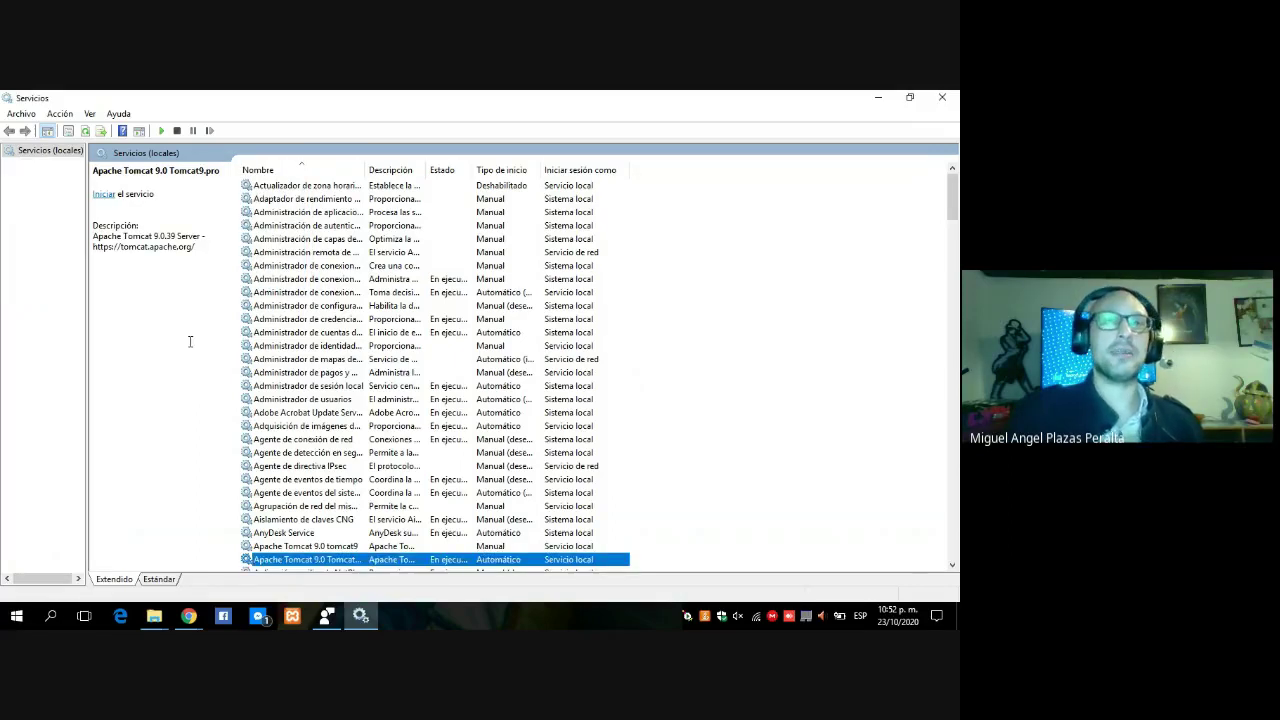
pyautogui.moveTo(188, 615)
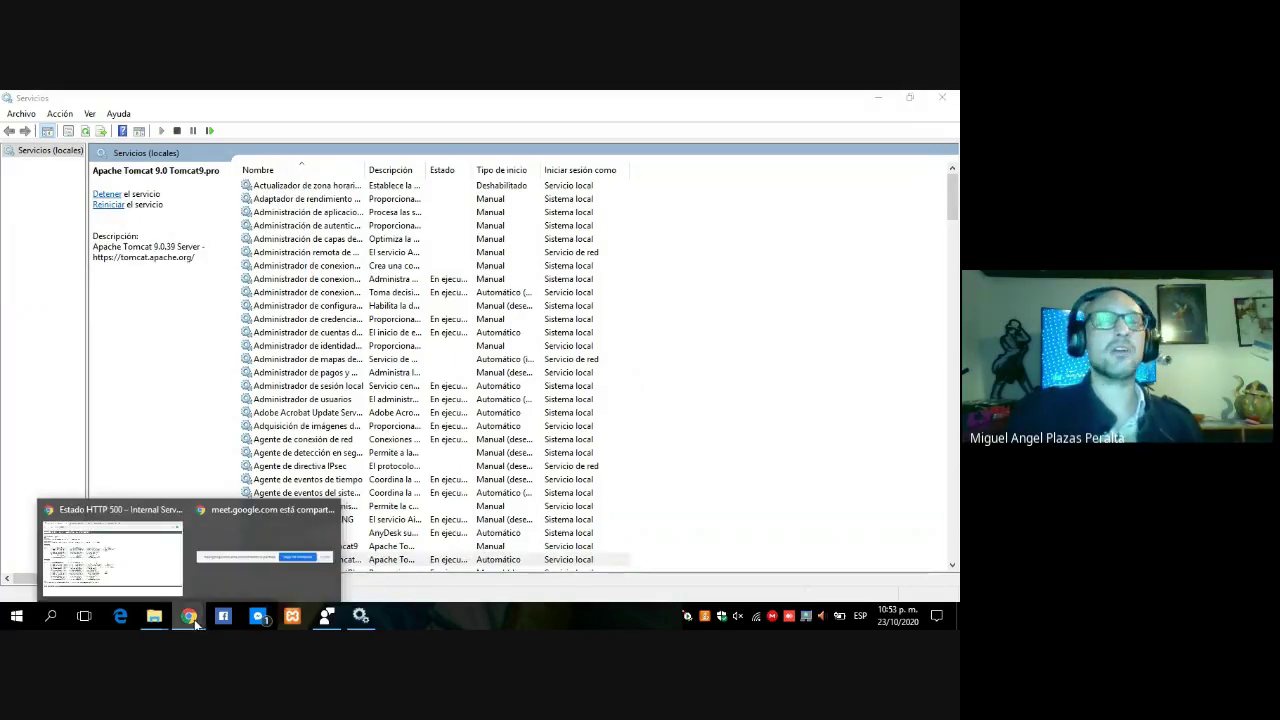
pyautogui.click(111, 529)
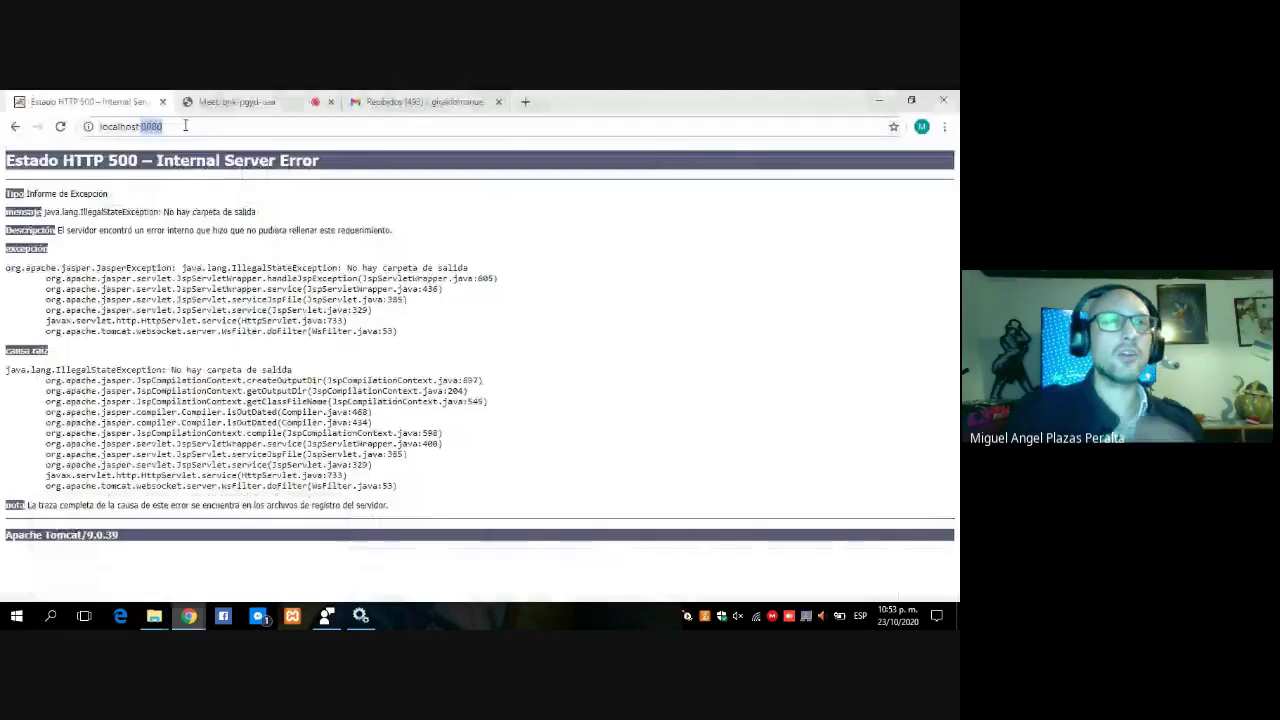
# Reload localhost:8080 to the Tomcat 9.0.39 welcome page, dismiss Translate, and open Administrador de host.
pyautogui.tripleClick(185, 126)
pyautogui.press('Return')
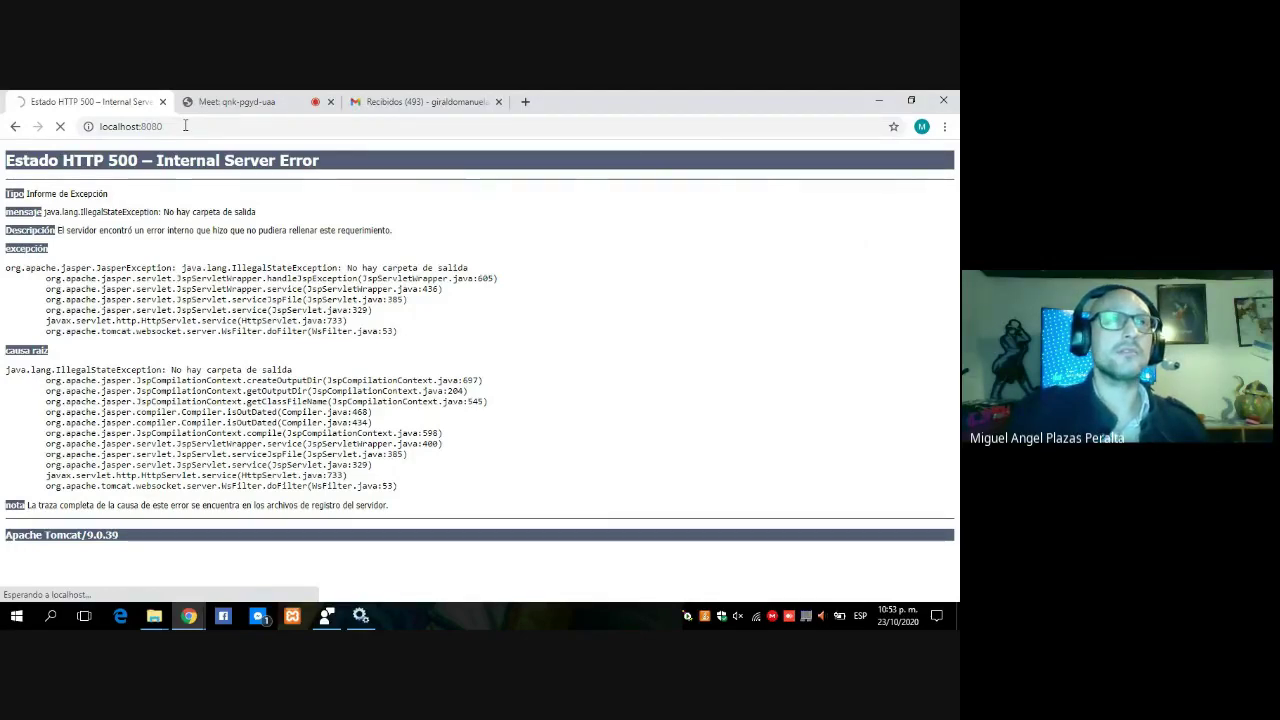
pyautogui.click(184, 127)
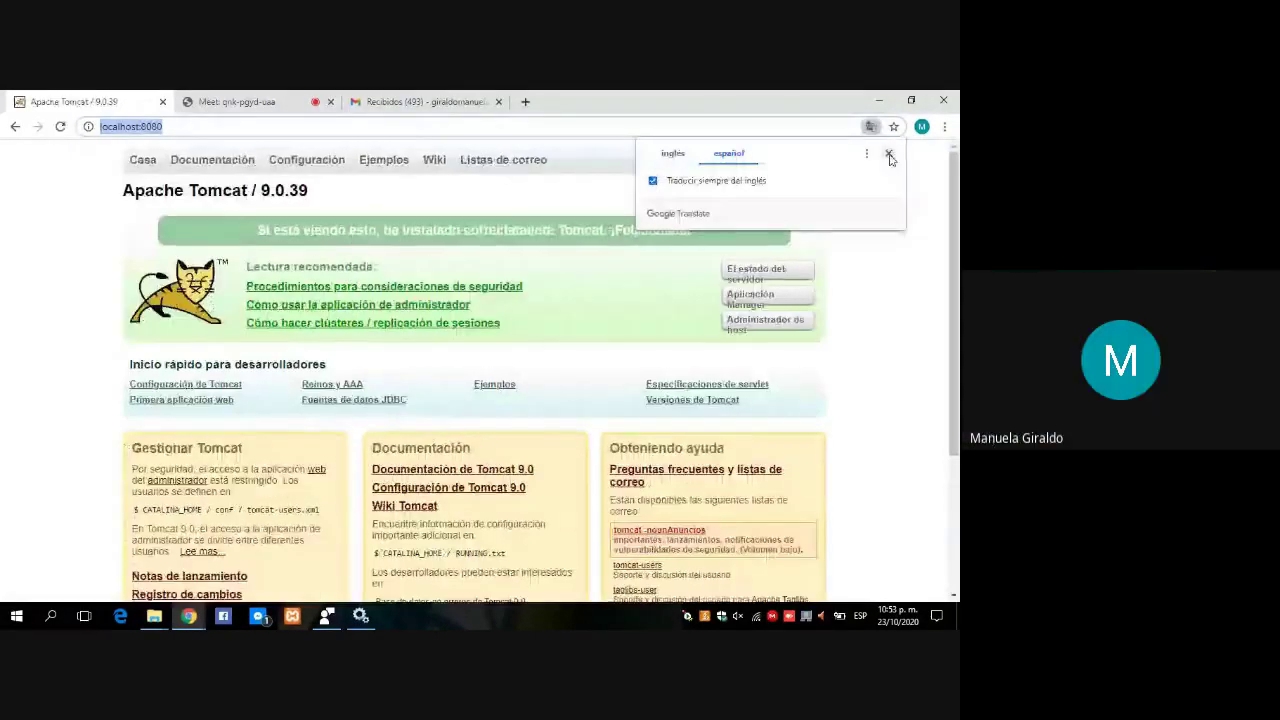
pyautogui.click(889, 156)
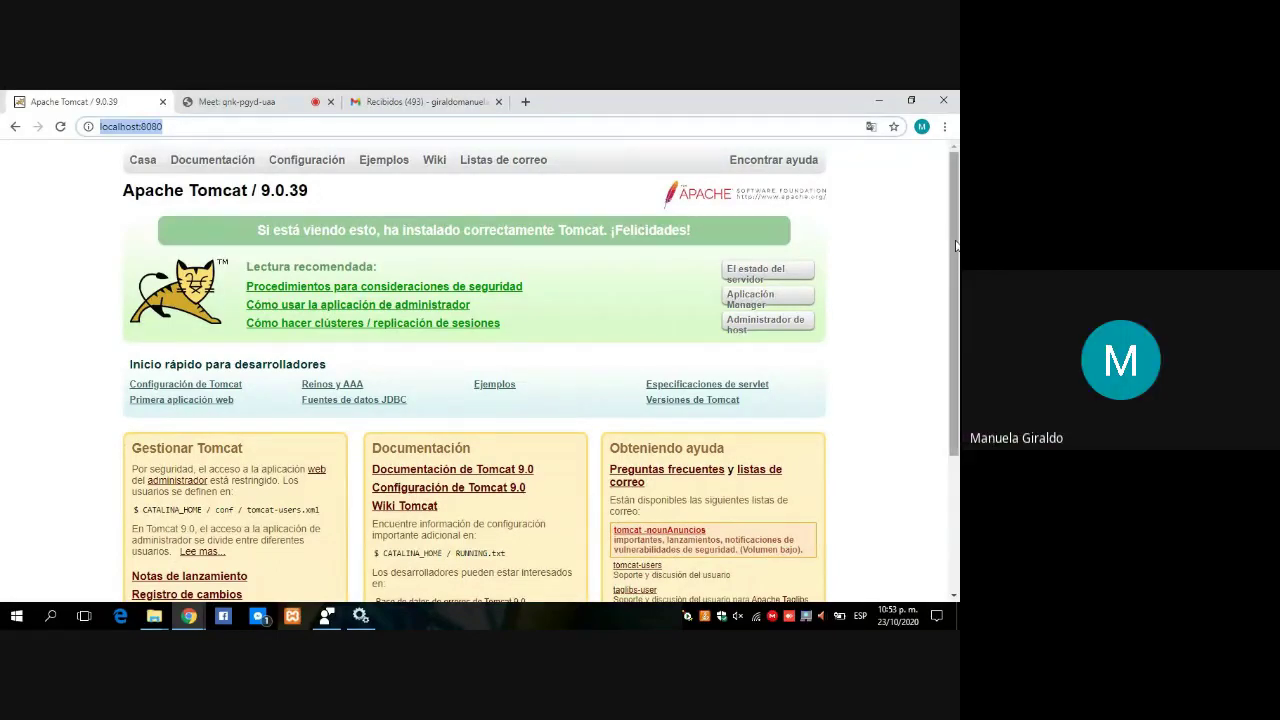
pyautogui.scroll(-1, 752, 320)
pyautogui.click(744, 313)
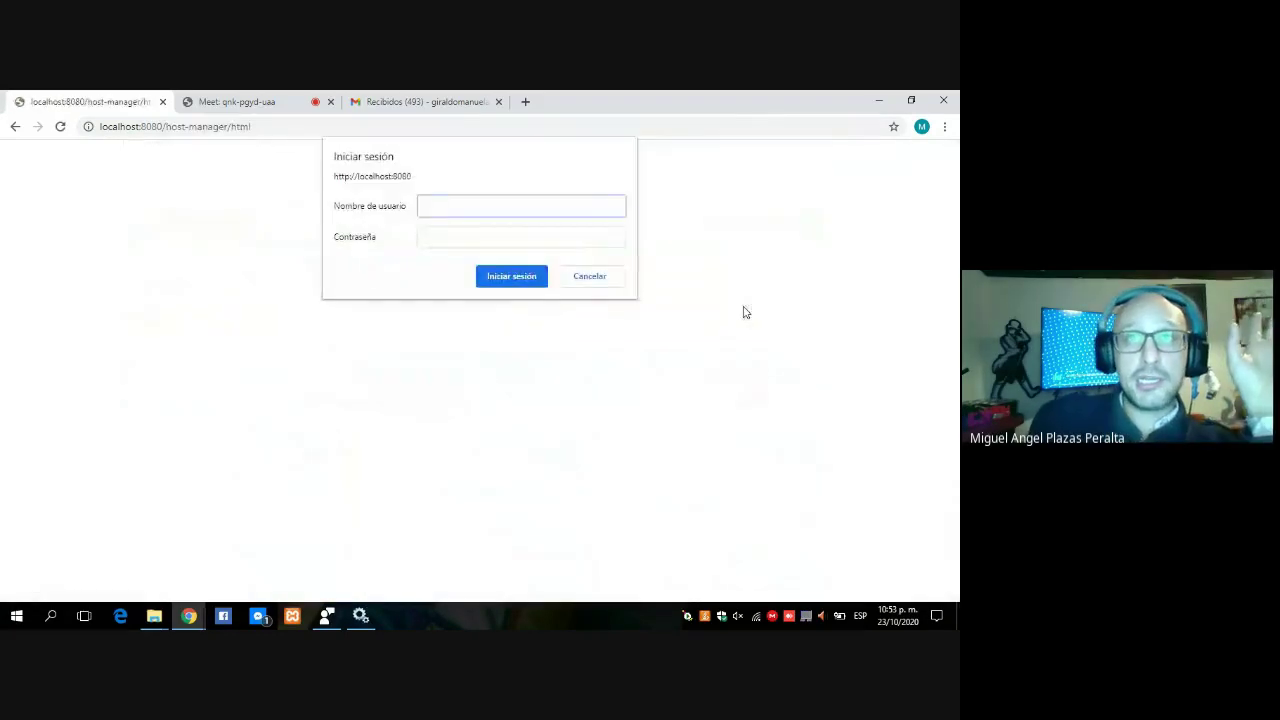
# Sign in to the host manager with the admin username and password, save the password, then go back.
pyautogui.write('ad')
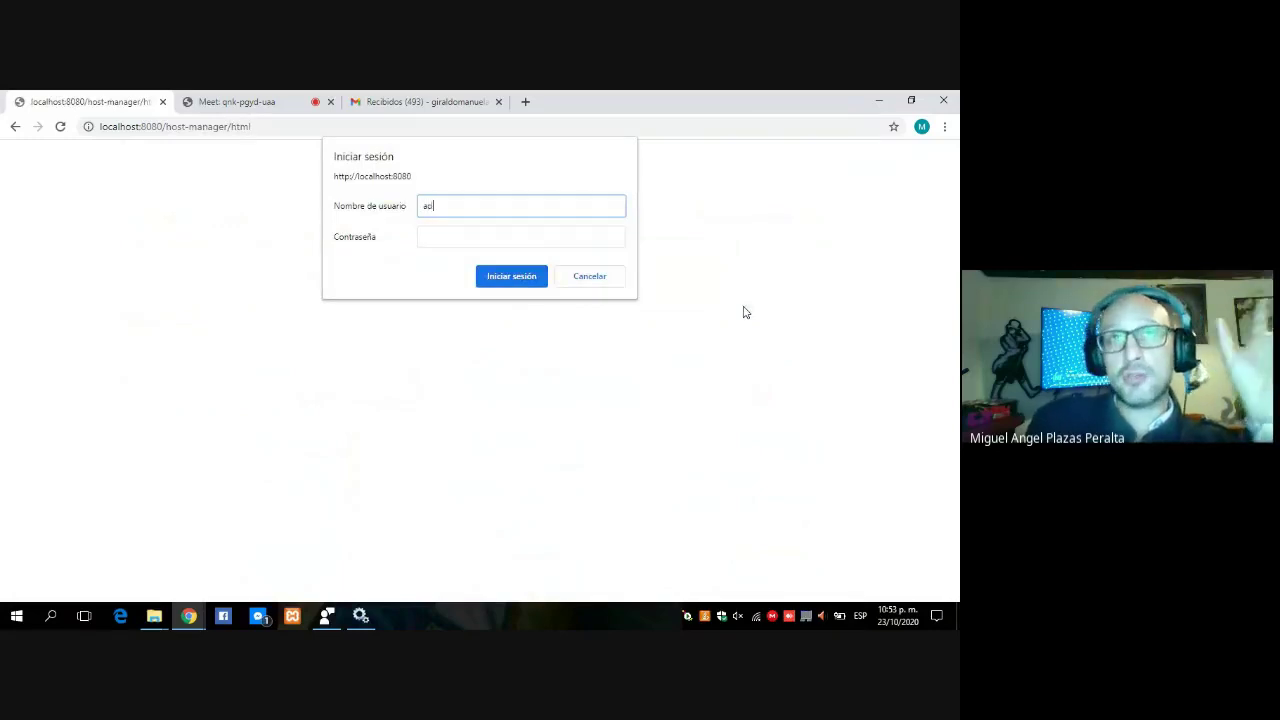
pyautogui.write('min')
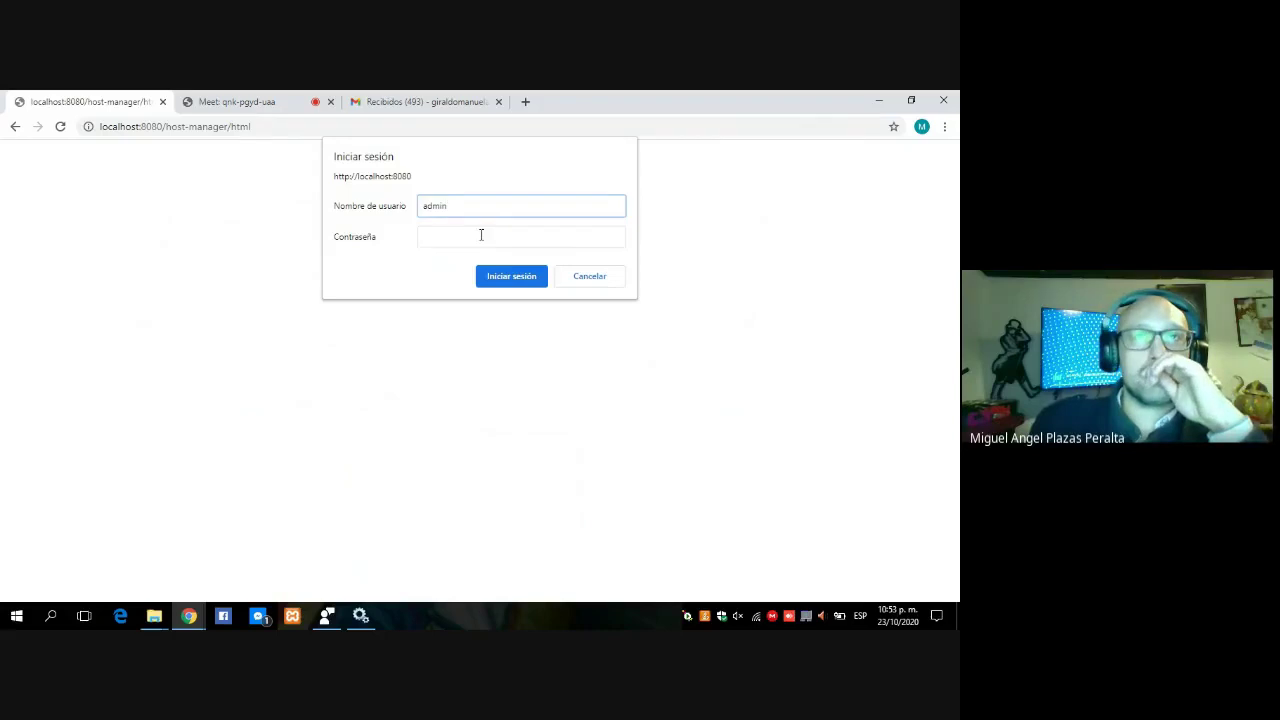
pyautogui.click(481, 235)
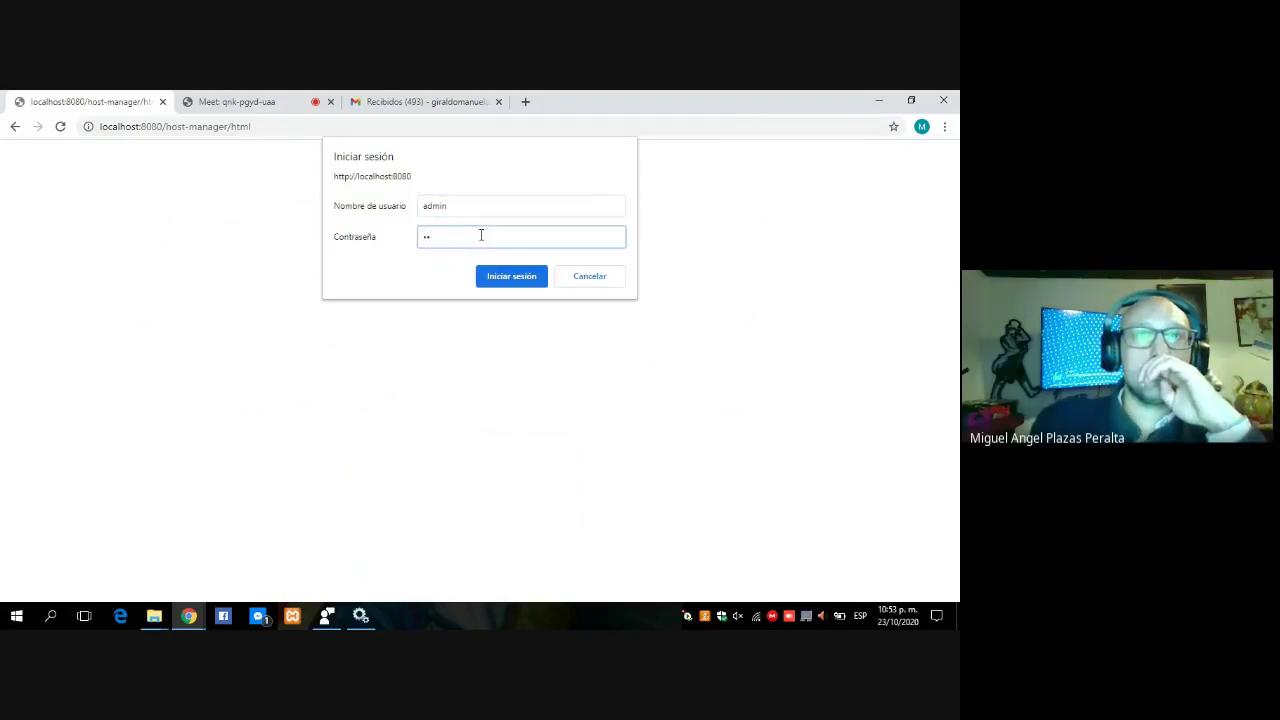
pyautogui.write('admin')
pyautogui.click(511, 280)
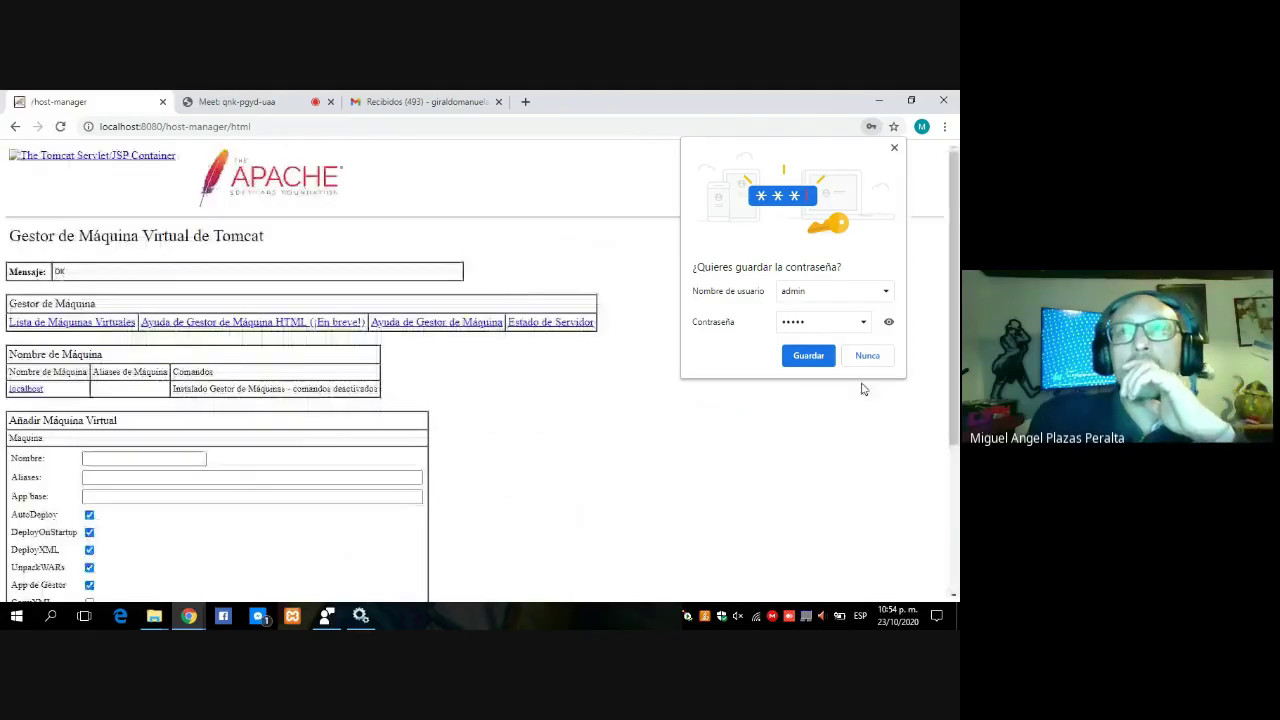
pyautogui.click(812, 357)
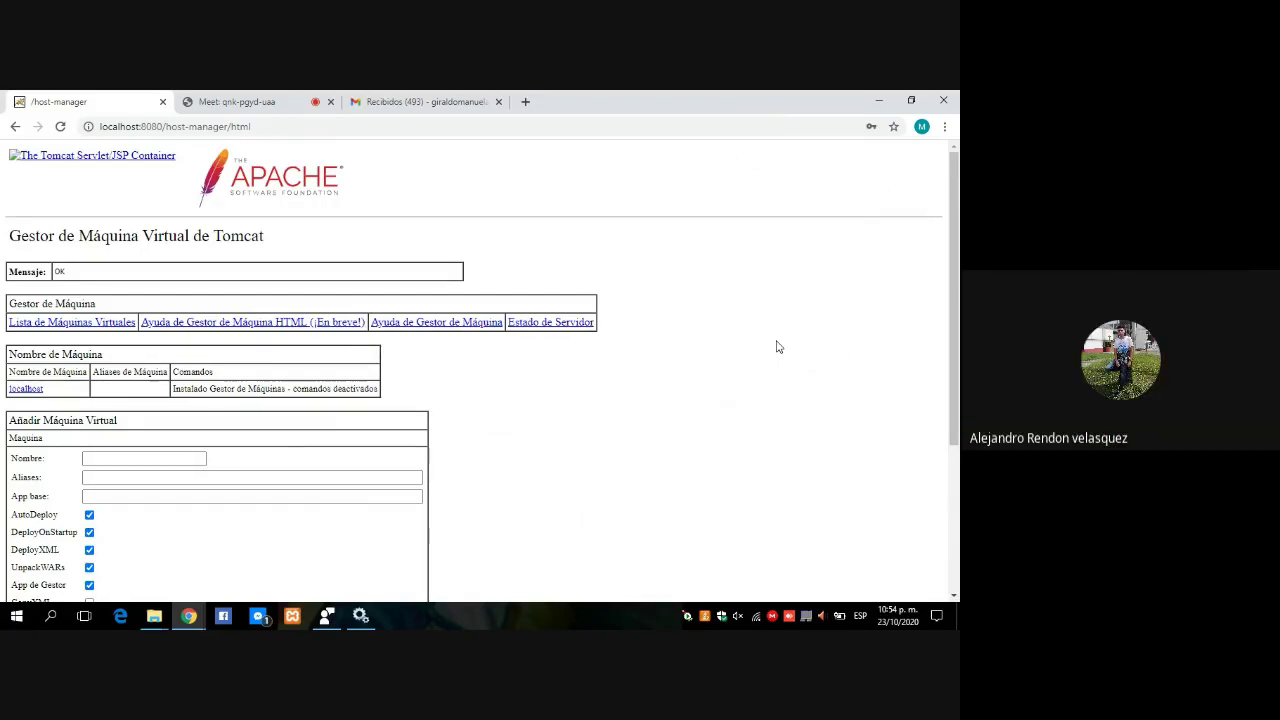
pyautogui.click(14, 127)
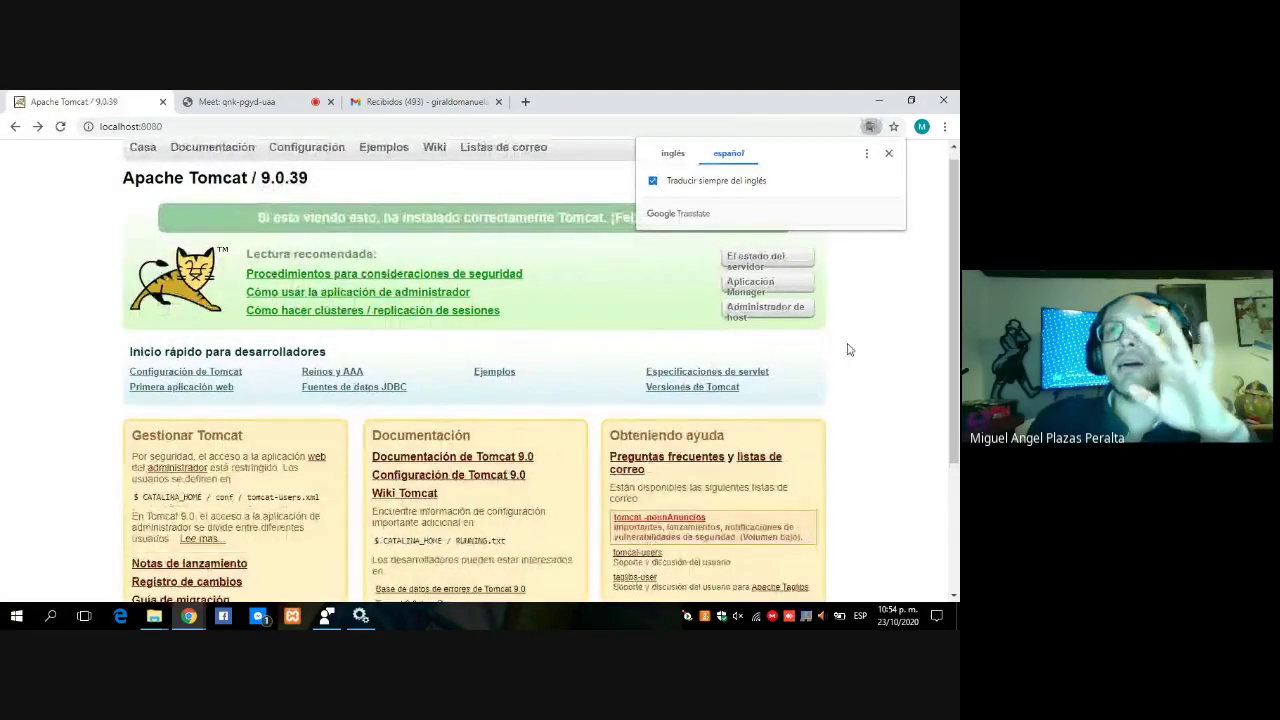
# Log into the Tomcat web application manager, save the password in Chrome, and go back to localhost:8080.
pyautogui.click(753, 290)
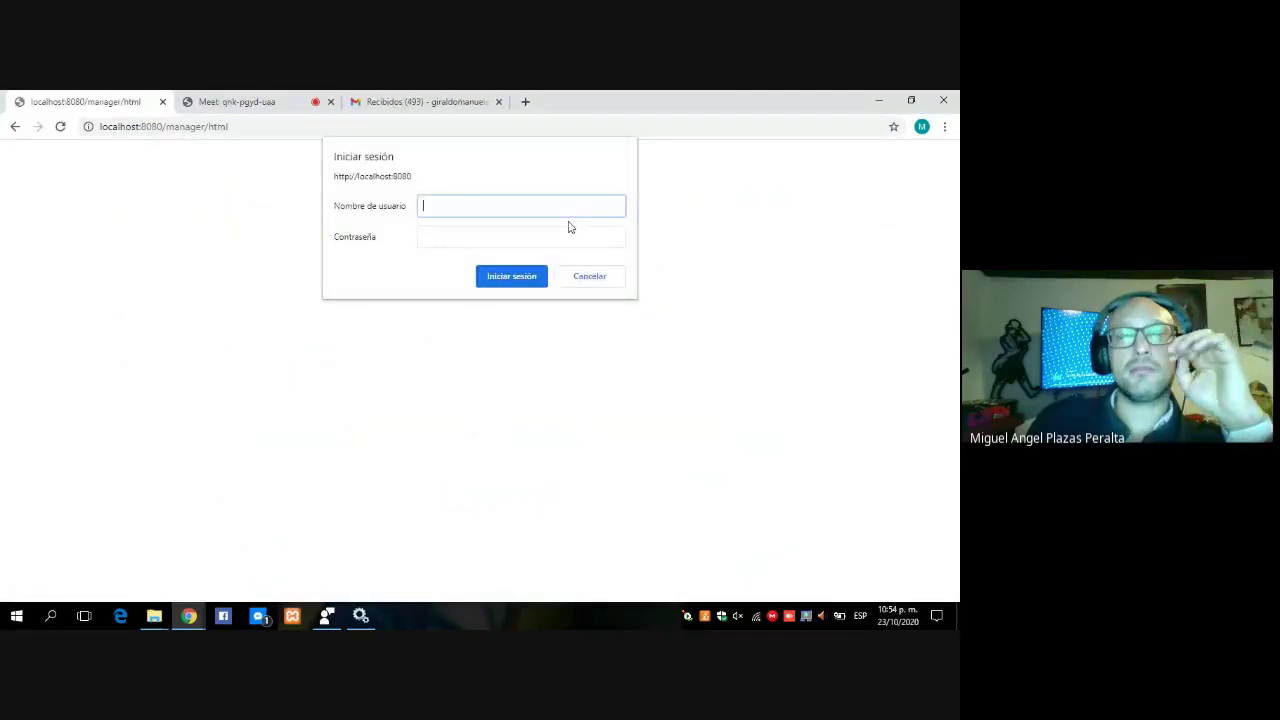
pyautogui.write('admin')
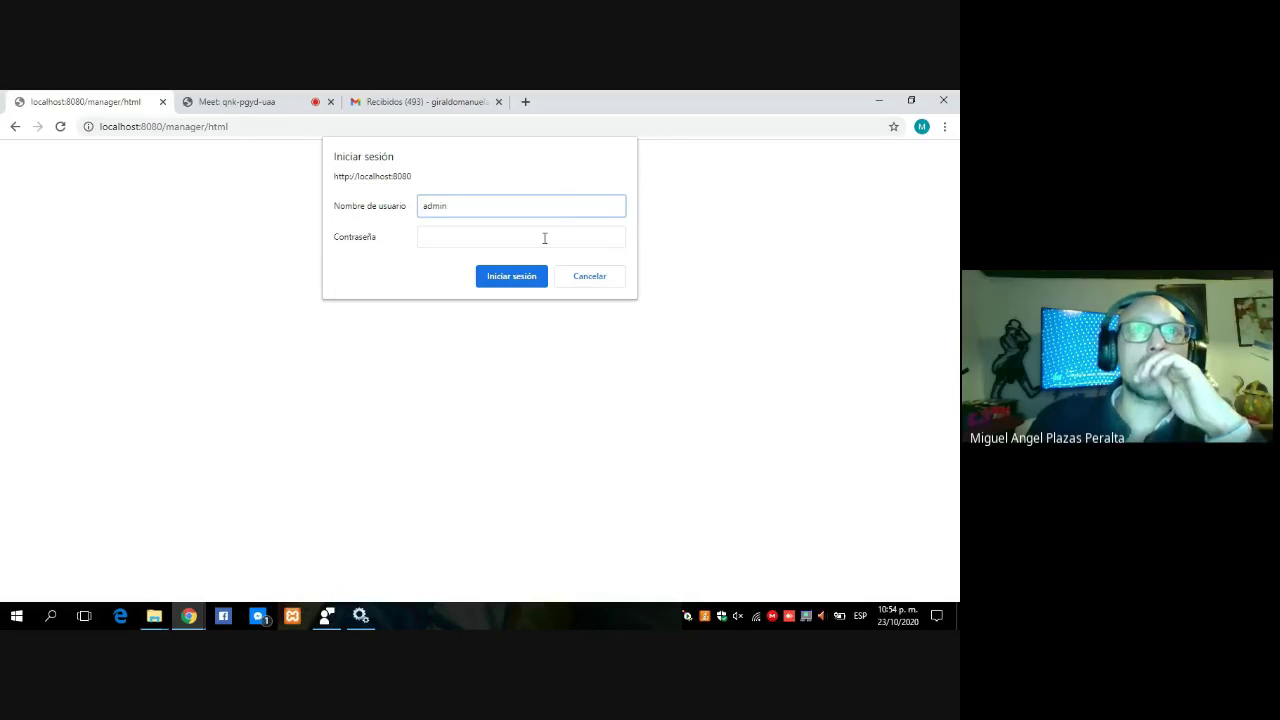
pyautogui.click(543, 238)
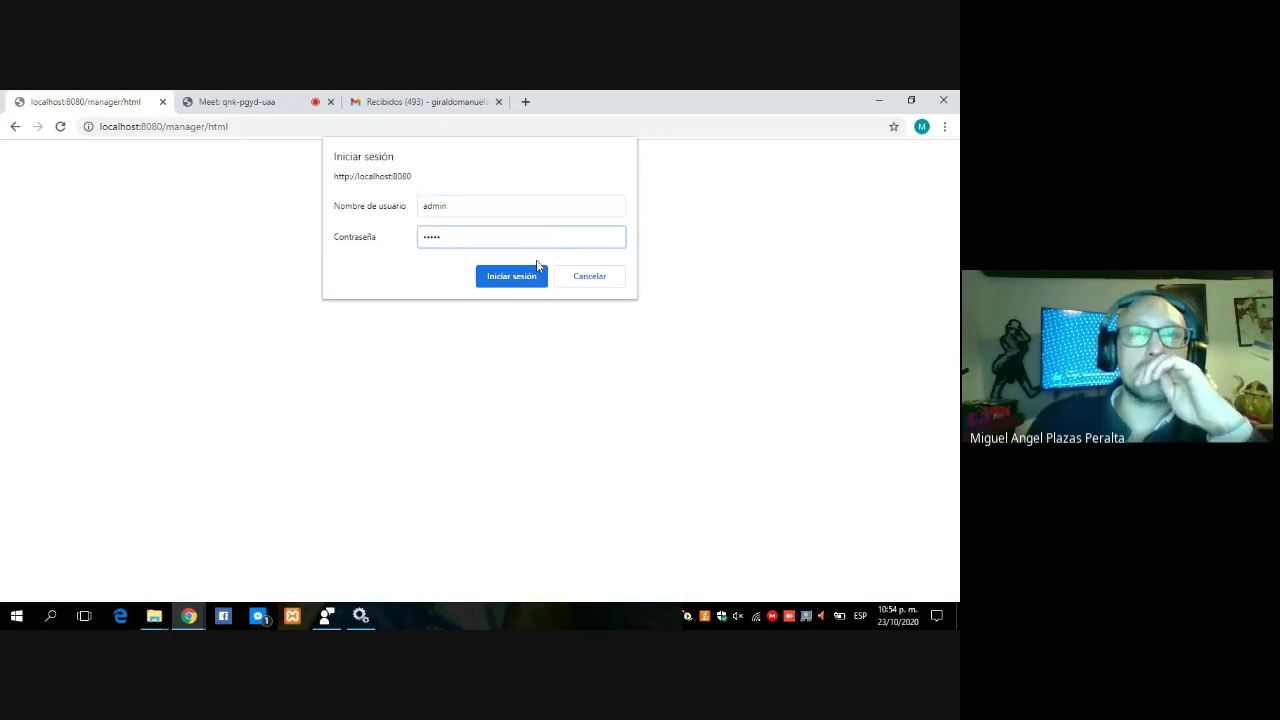
pyautogui.click(523, 277)
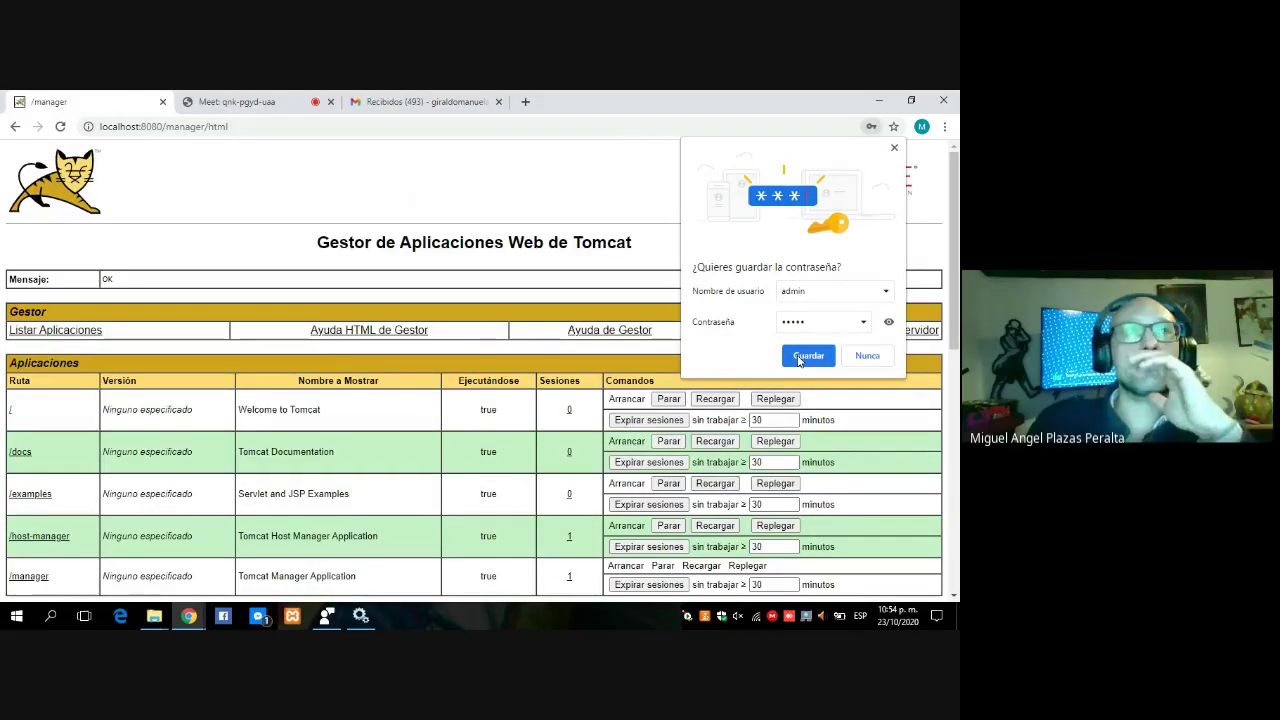
pyautogui.click(808, 356)
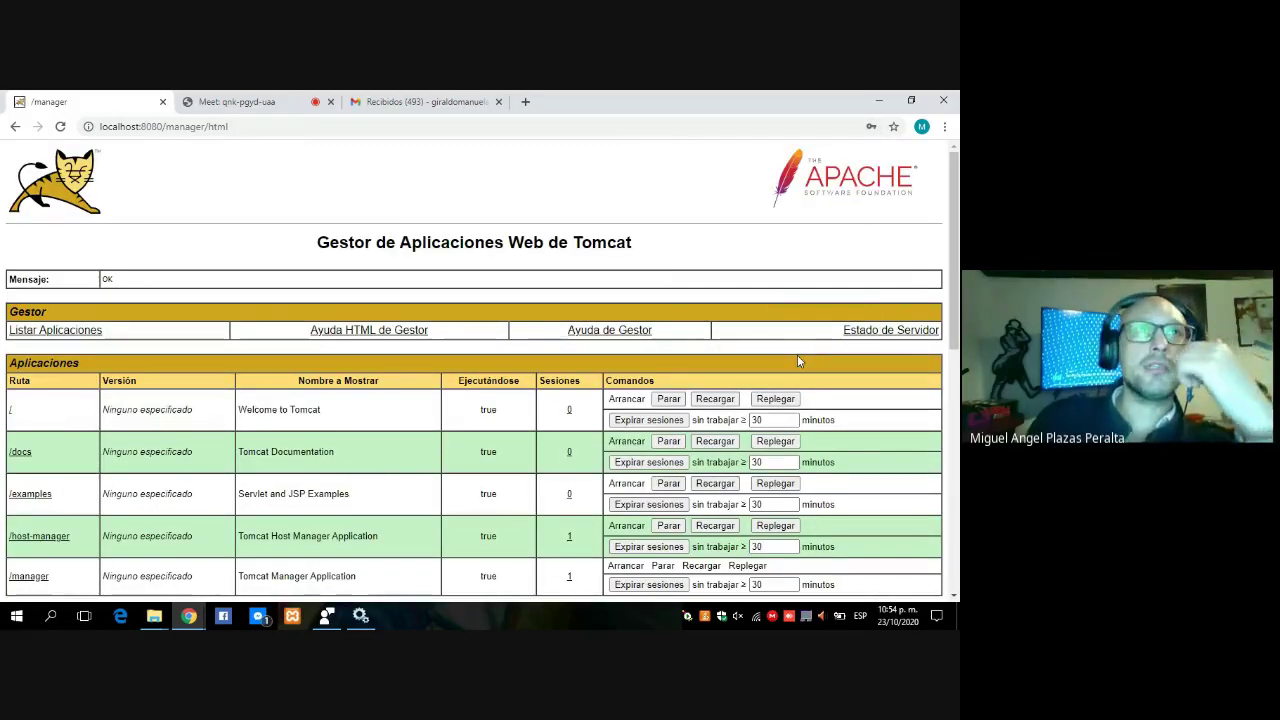
pyautogui.click(16, 127)
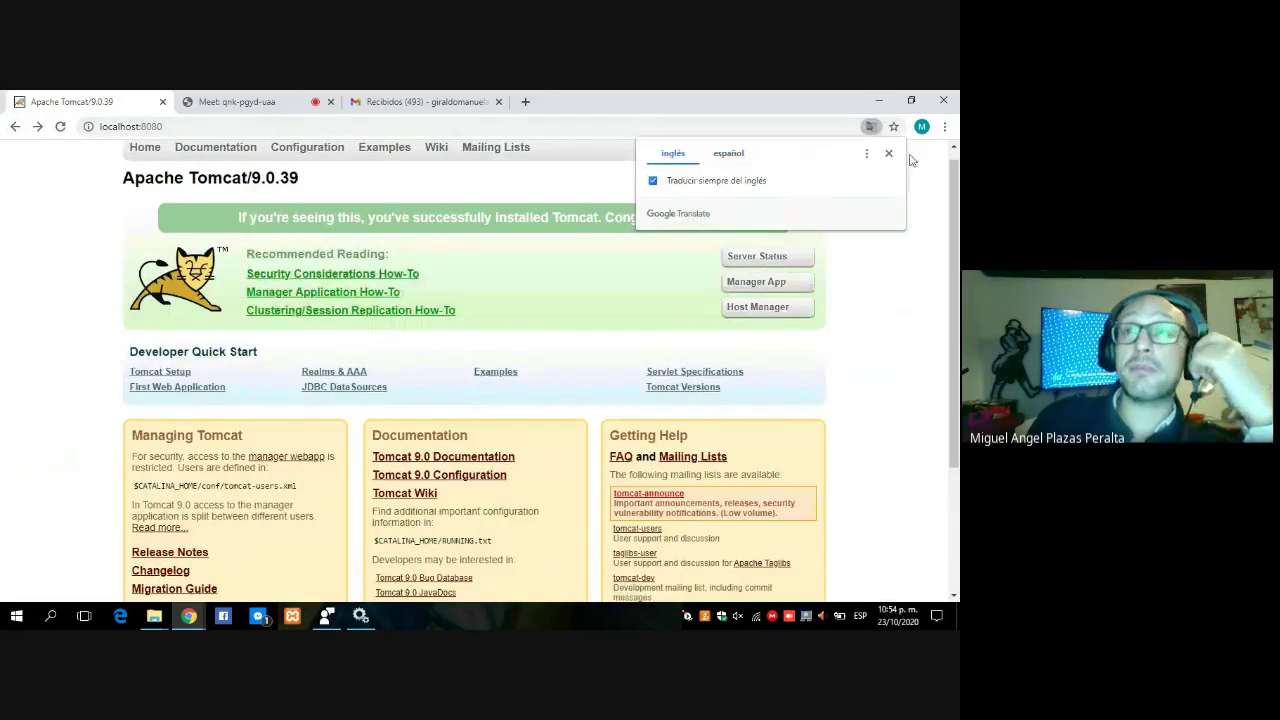
# View the Tomcat Server Status page untranslated in English, then go back and switch to the Meet tab.
pyautogui.click(888, 154)
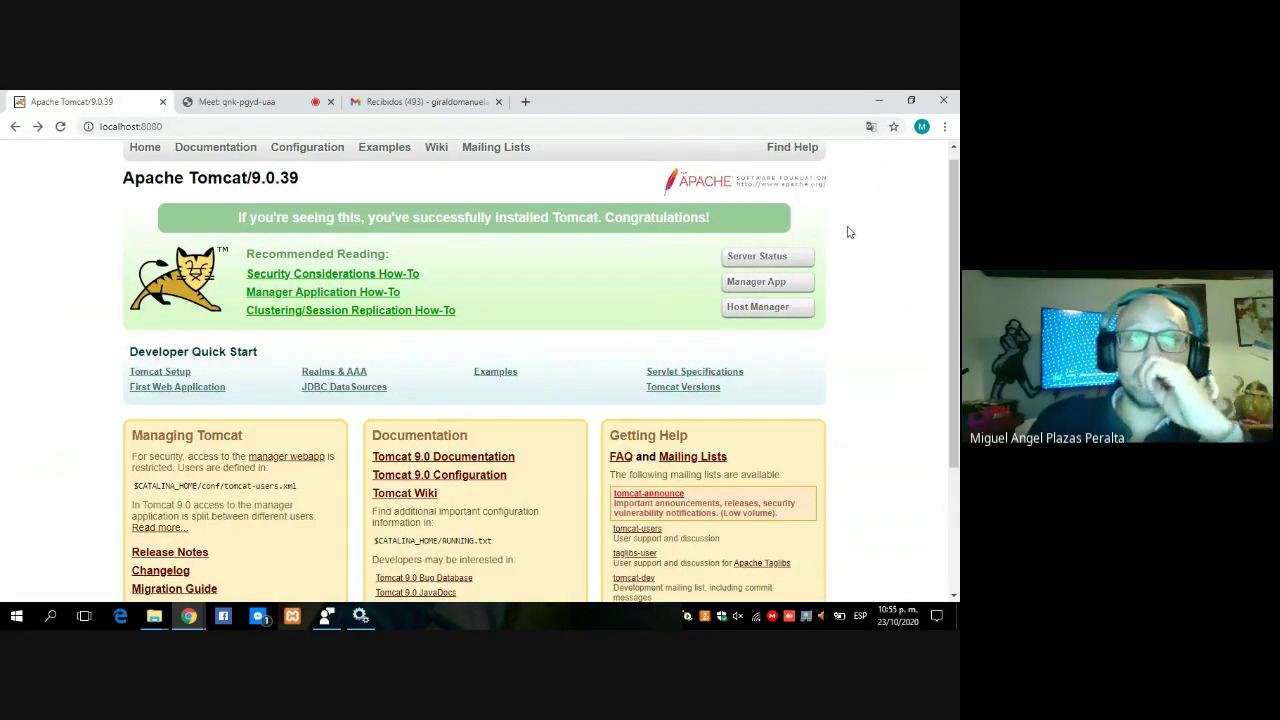
pyautogui.click(768, 260)
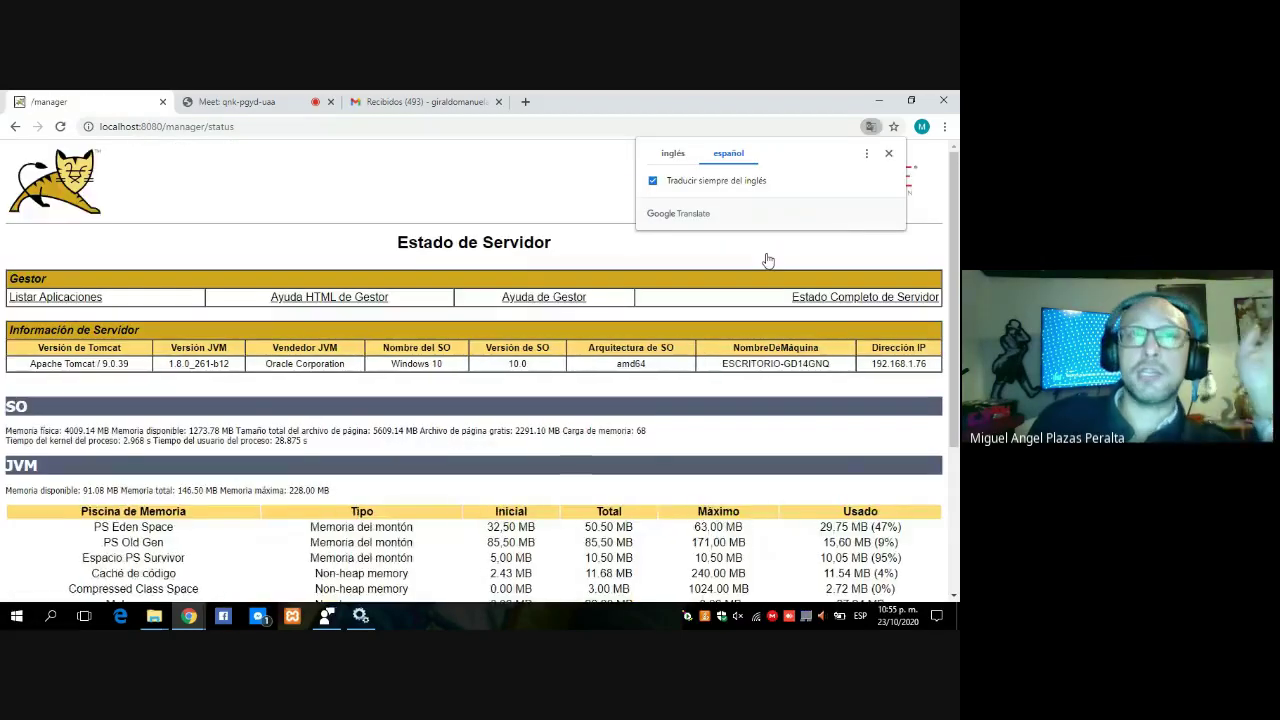
pyautogui.click(675, 157)
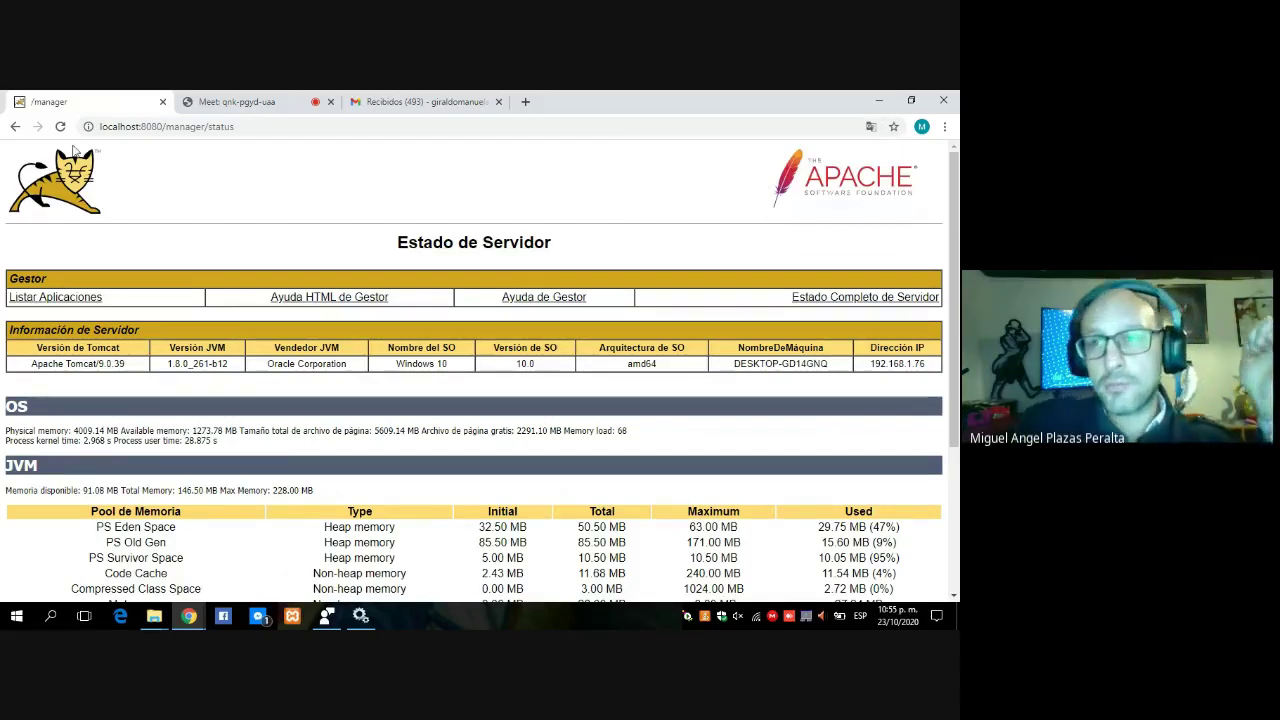
pyautogui.click(13, 132)
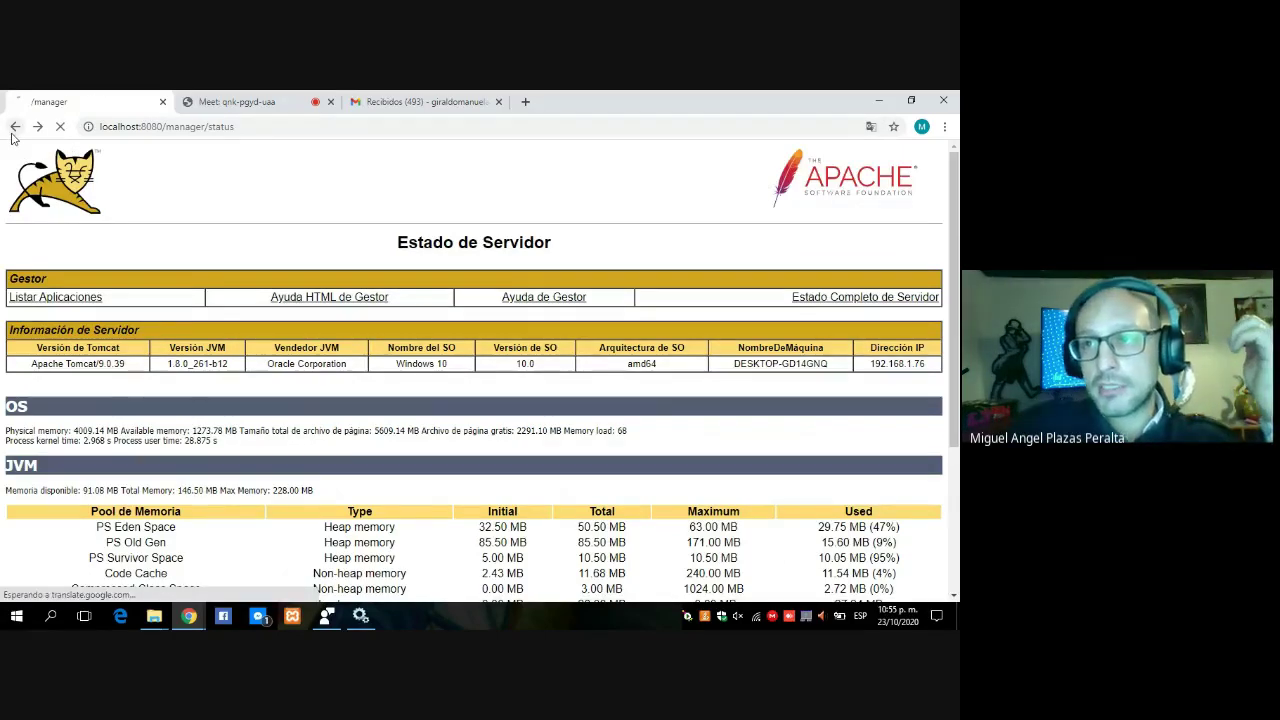
pyautogui.click(236, 101)
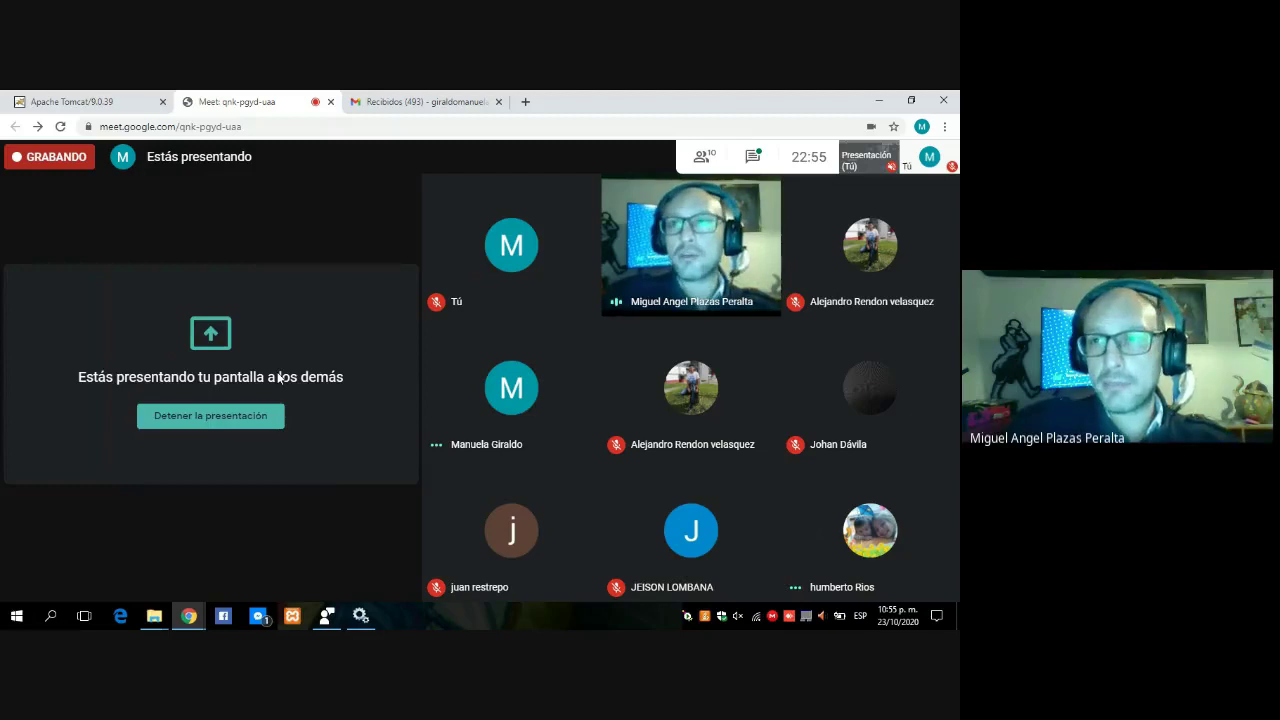
# End the screen share in Google Meet with 'Detener la presentación'.
pyautogui.click(238, 418)
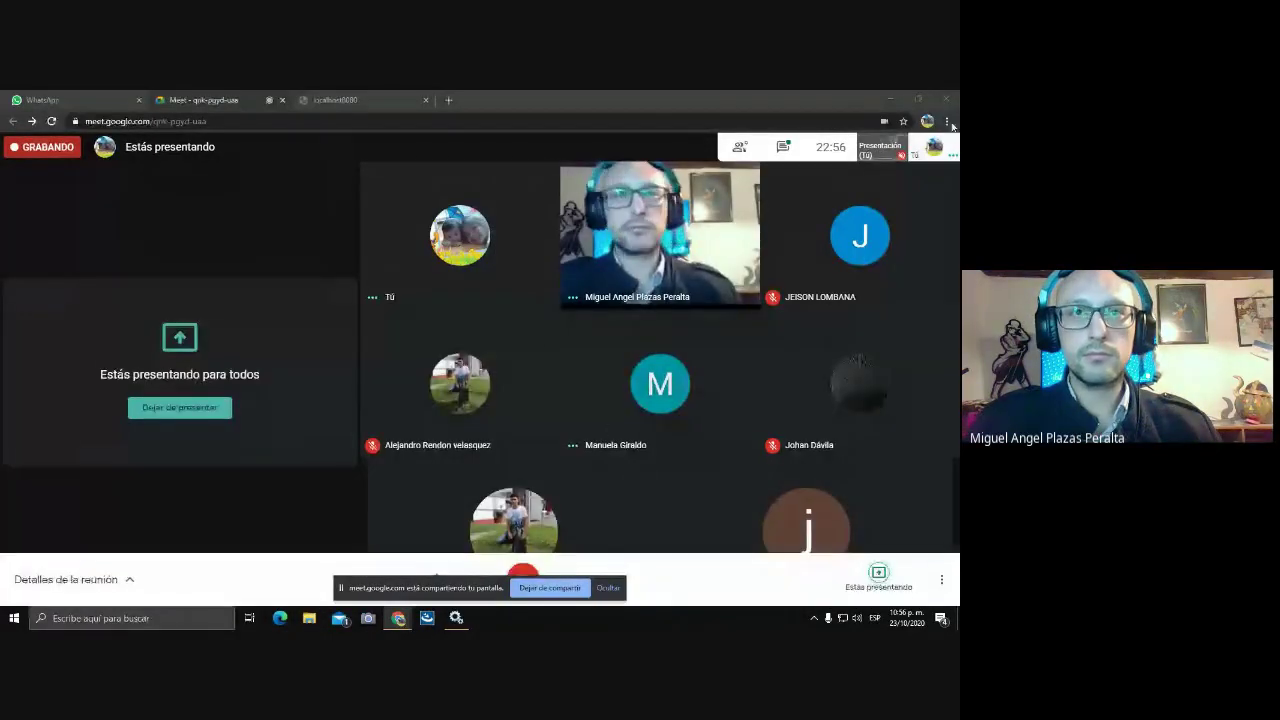
# Open Environment Variables via Este equipo's properties to check CATALINA_HOME and JAVA_HOME.
pyautogui.click(888, 99)
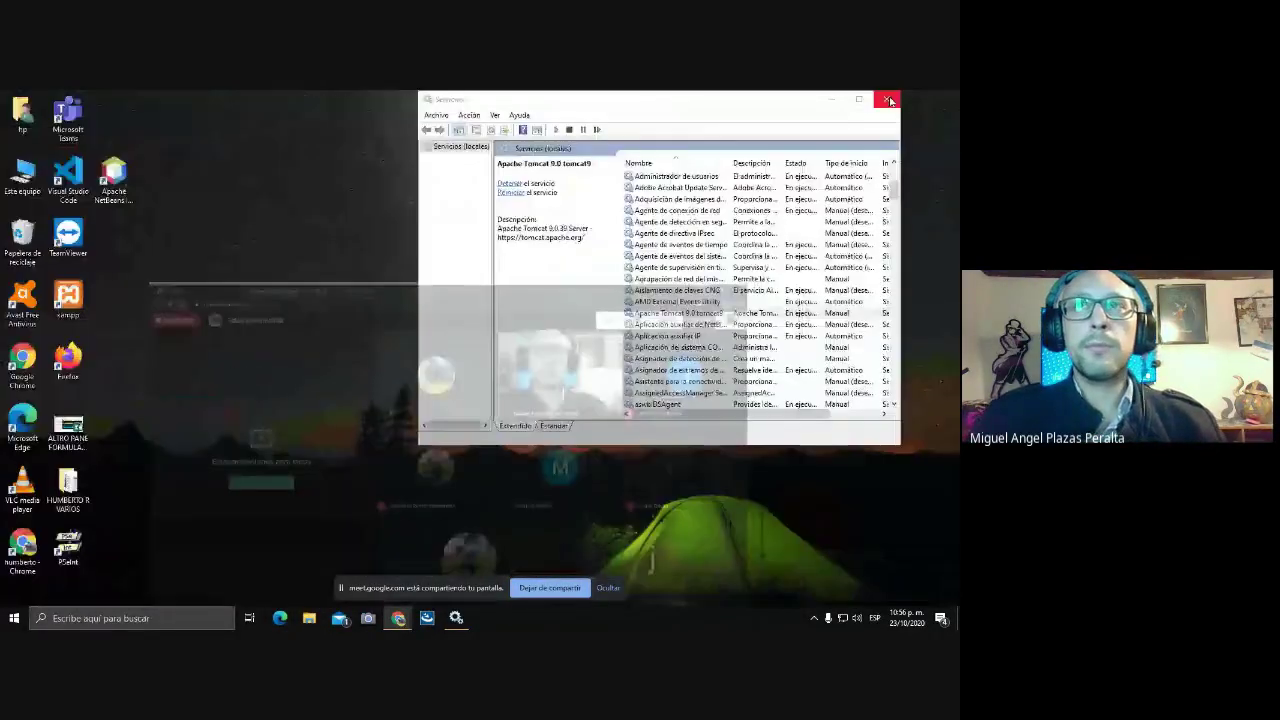
pyautogui.rightClick(32, 180)
pyautogui.click(70, 319)
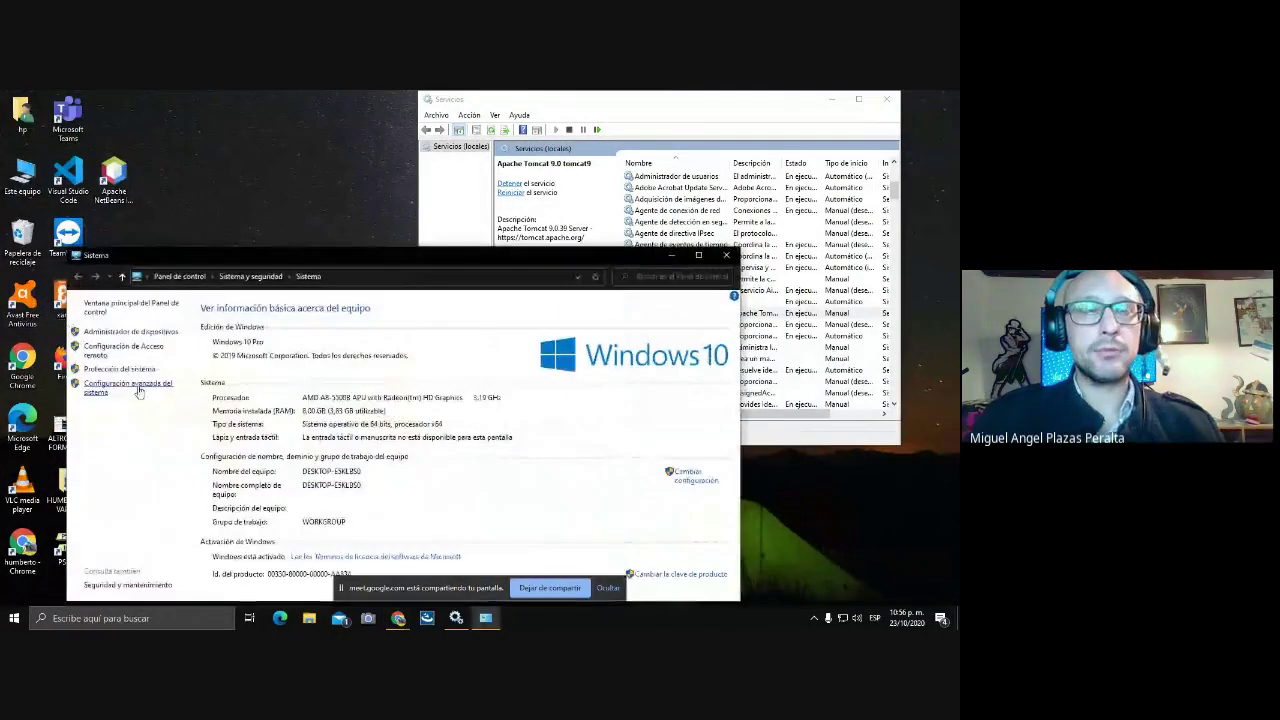
pyautogui.click(137, 389)
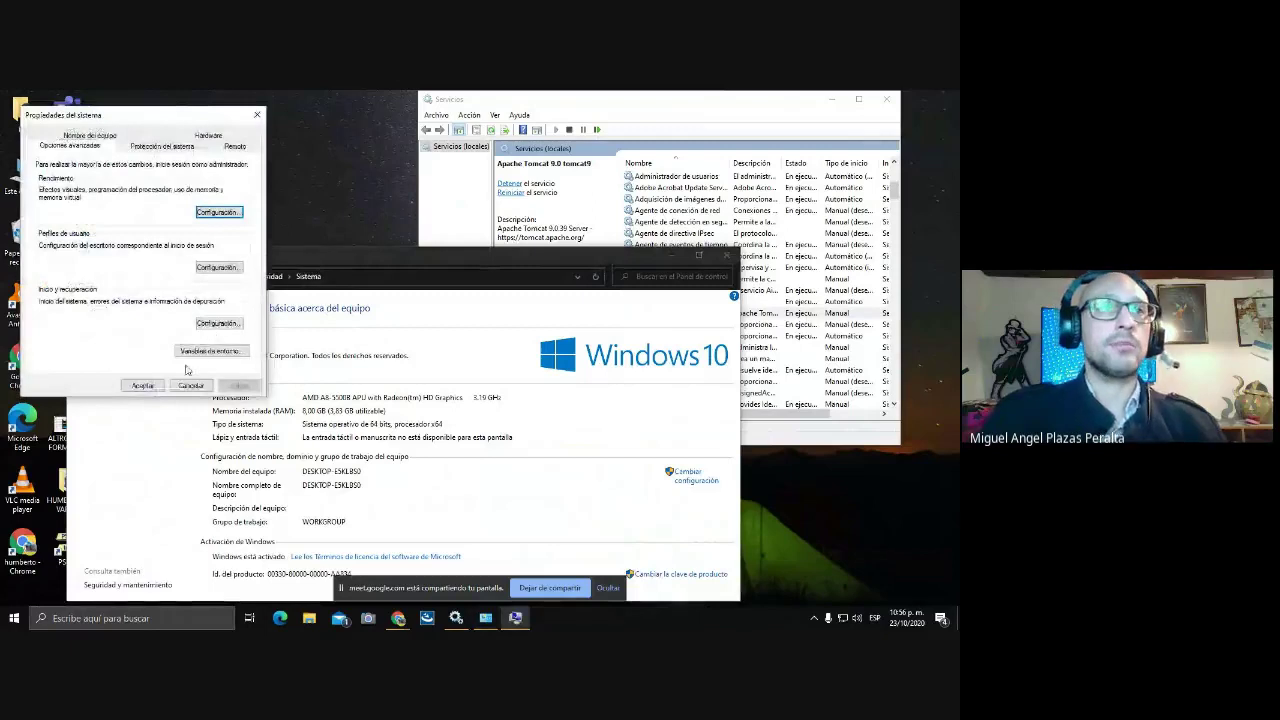
pyautogui.click(211, 351)
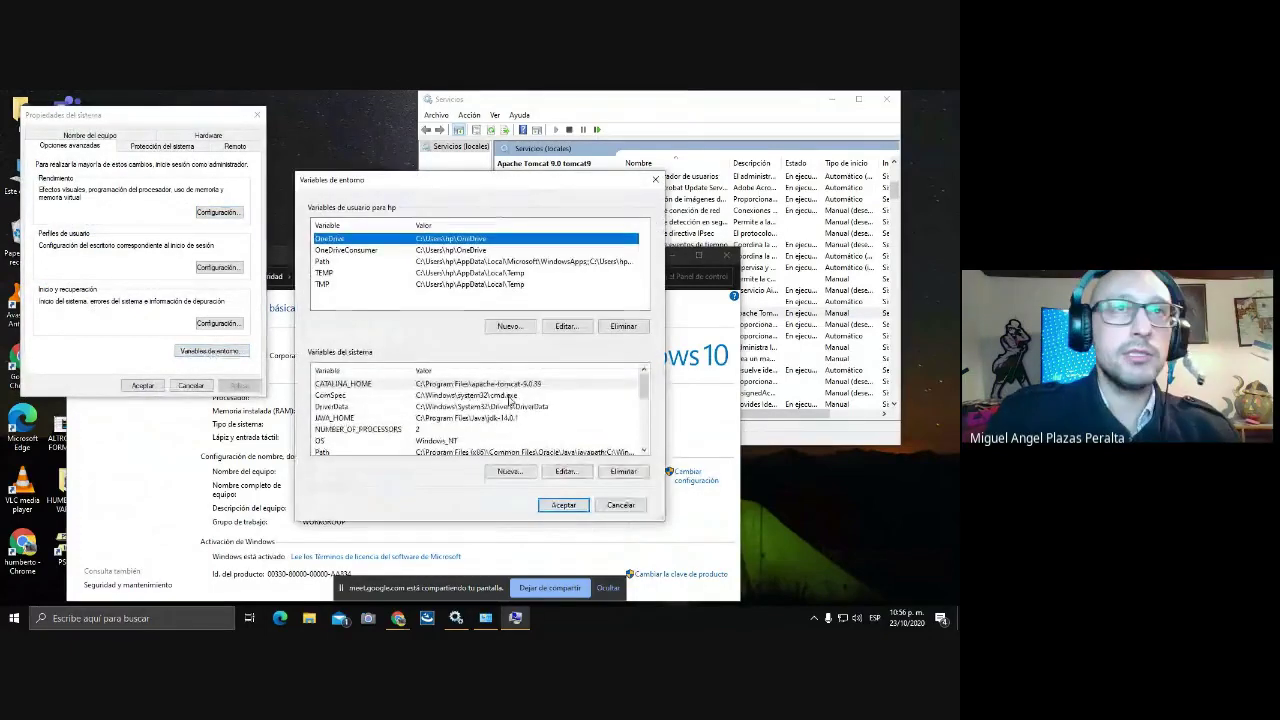
pyautogui.scroll(-1, 536, 396)
pyautogui.scroll(1, 480, 418)
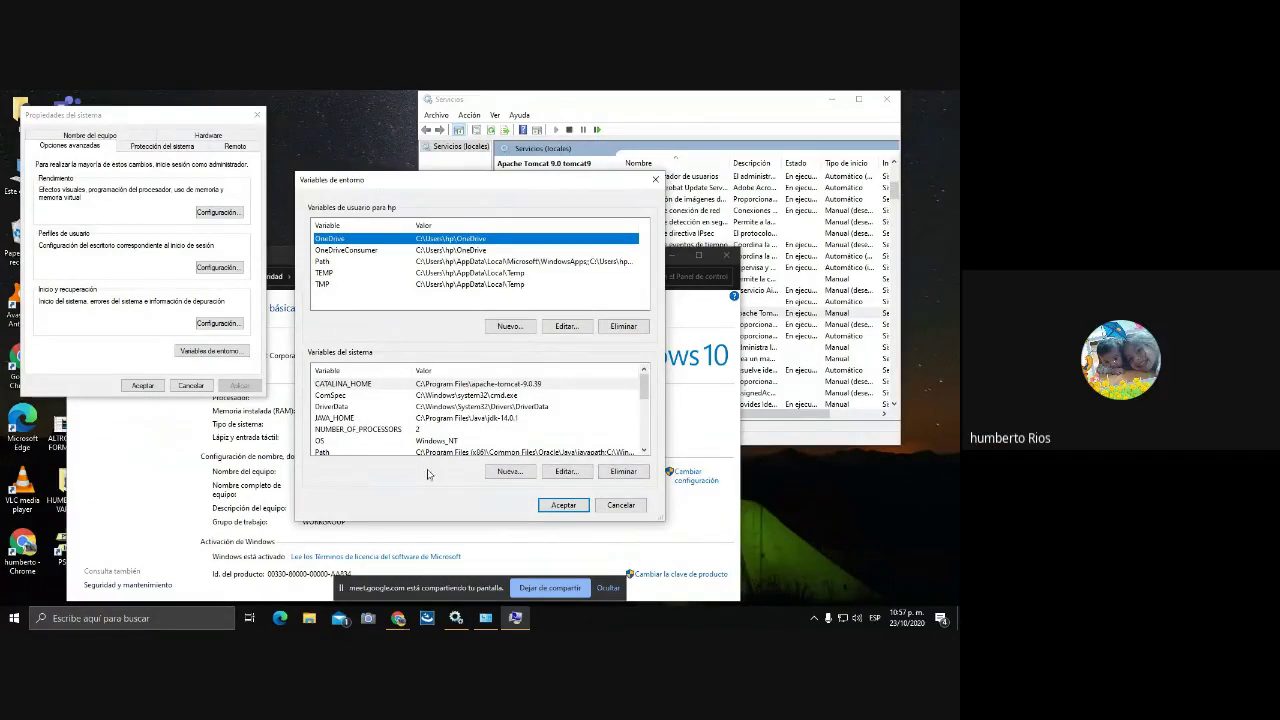
# Run java -version in Símbolo del sistema, confirming Java 1.8.0_261, then close it.
pyautogui.click(195, 618)
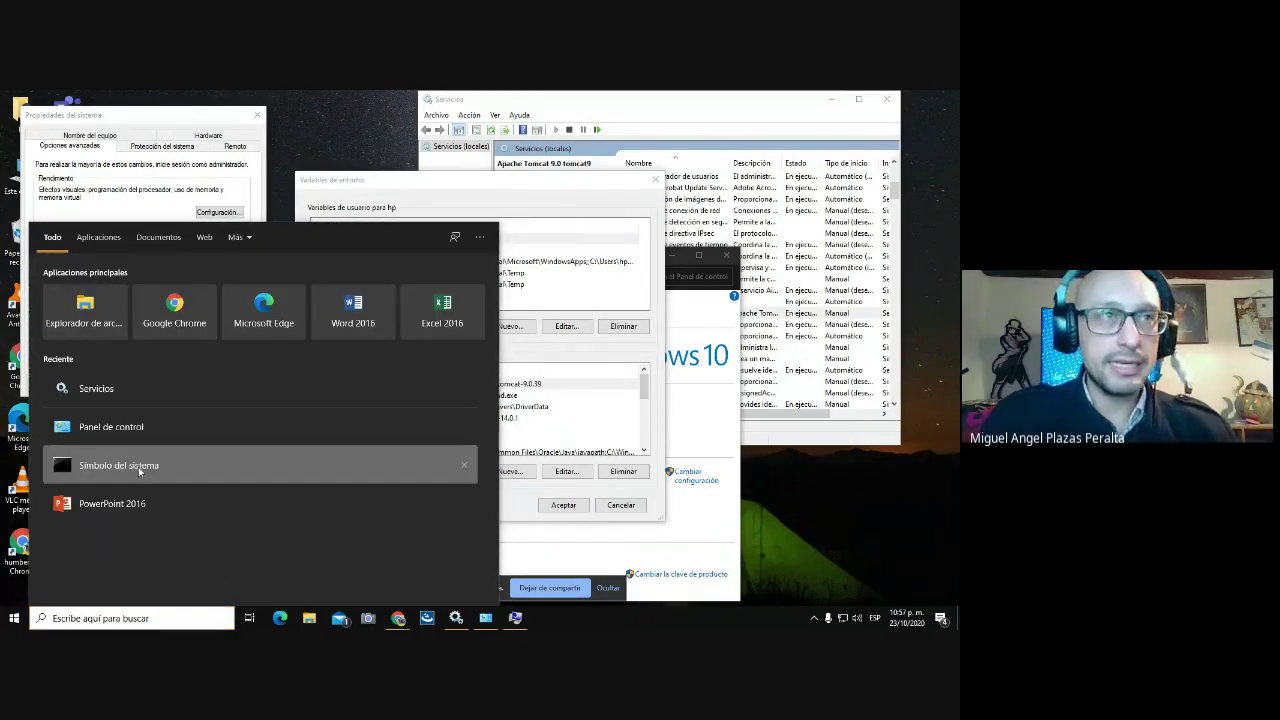
pyautogui.click(140, 466)
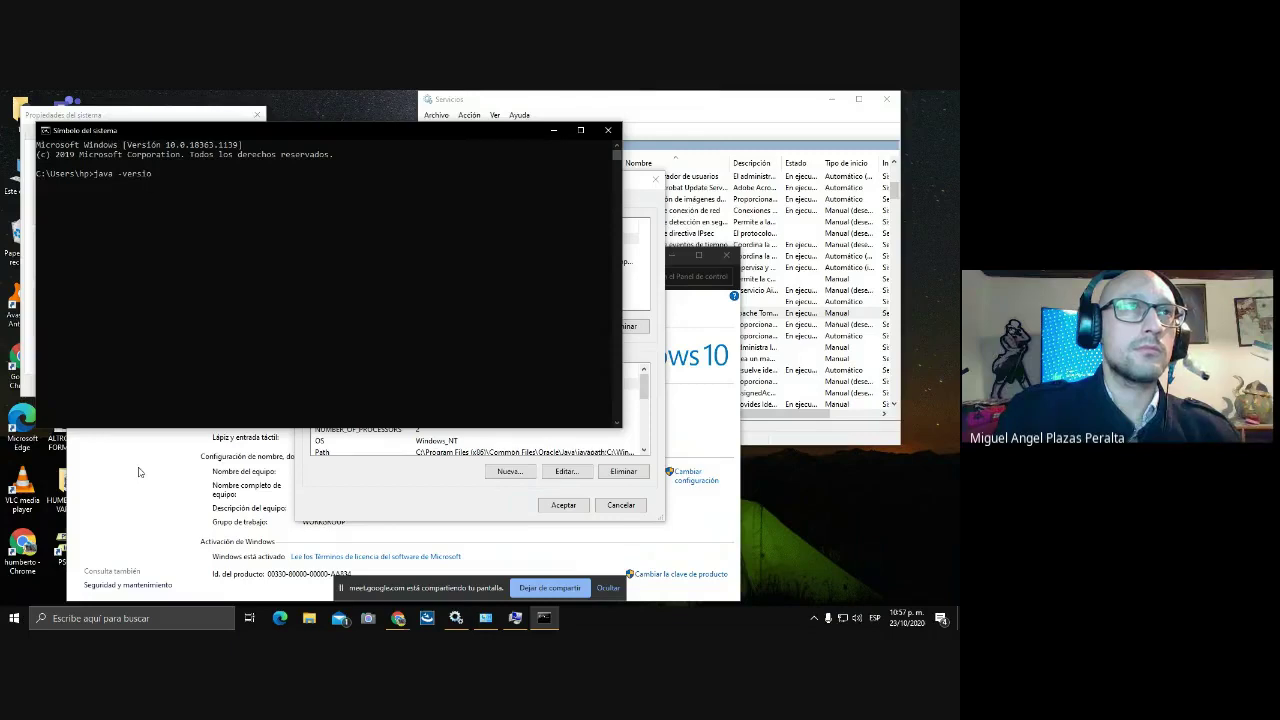
pyautogui.press('Return')
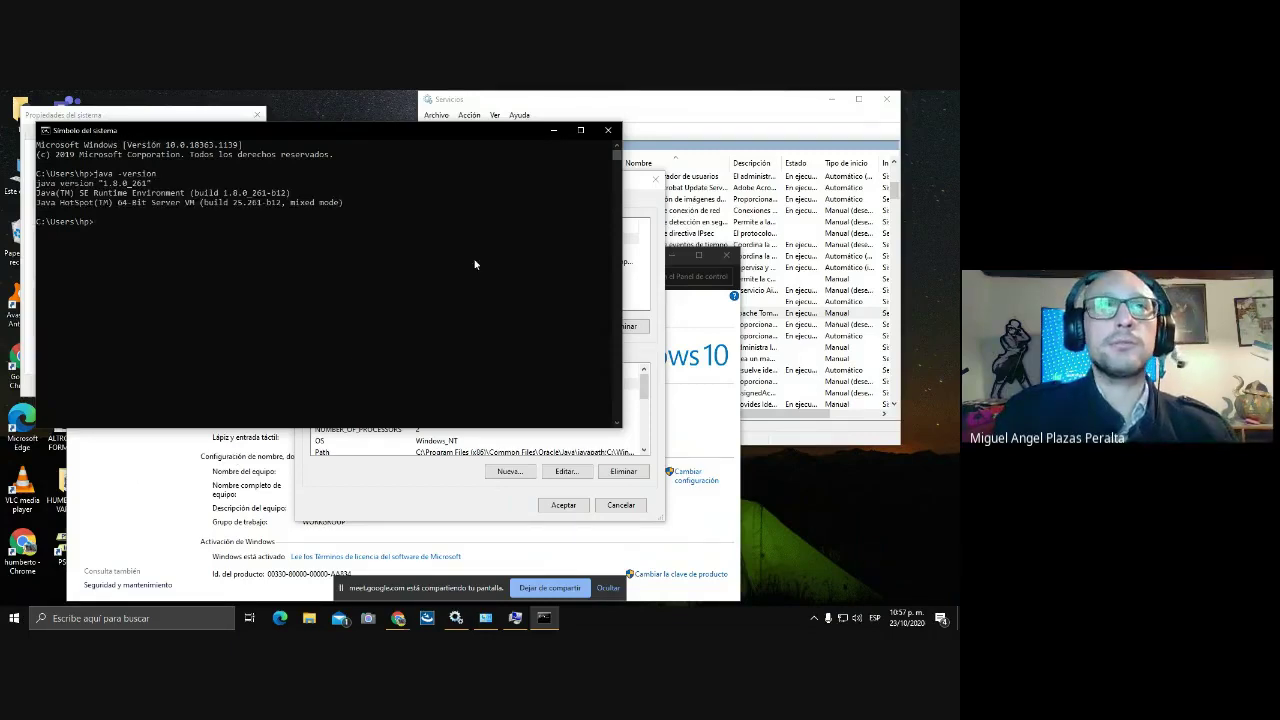
pyautogui.click(611, 131)
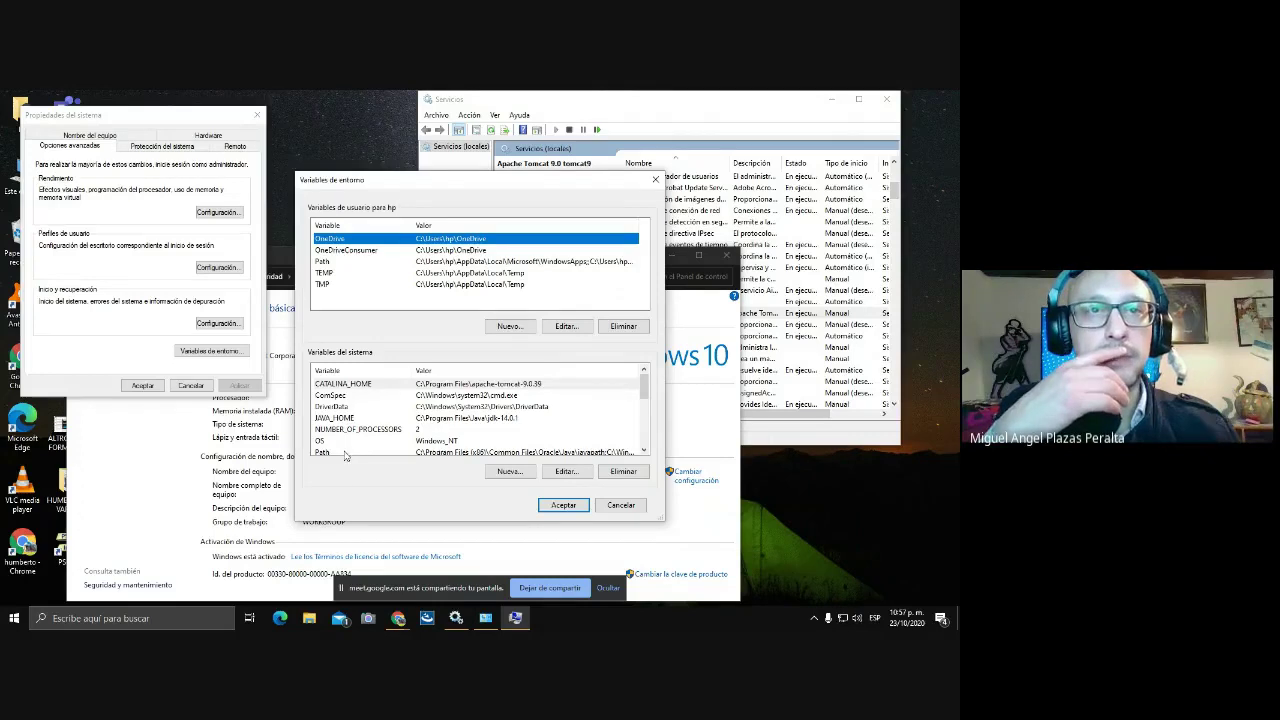
# Delete the jre1.8.0_261\bin entry from the system Path, save, and close both system windows.
pyautogui.scroll(-1, 349, 450)
pyautogui.click(333, 419)
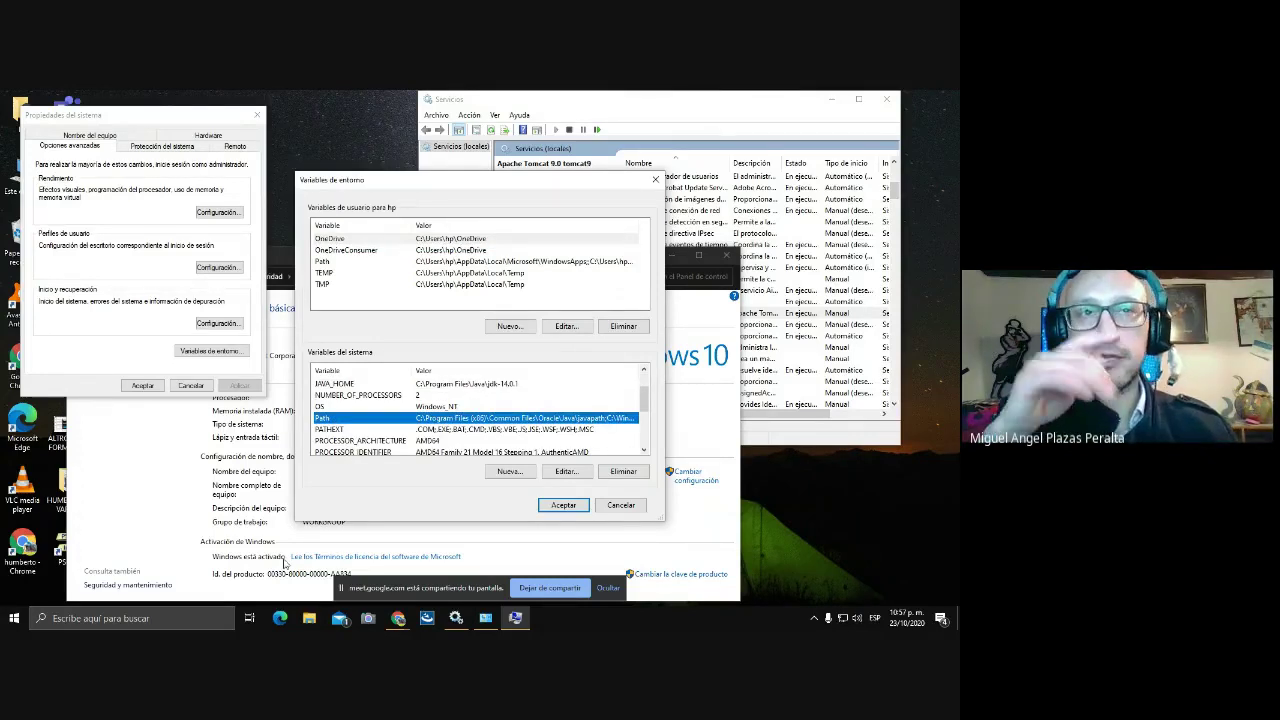
pyautogui.click(566, 471)
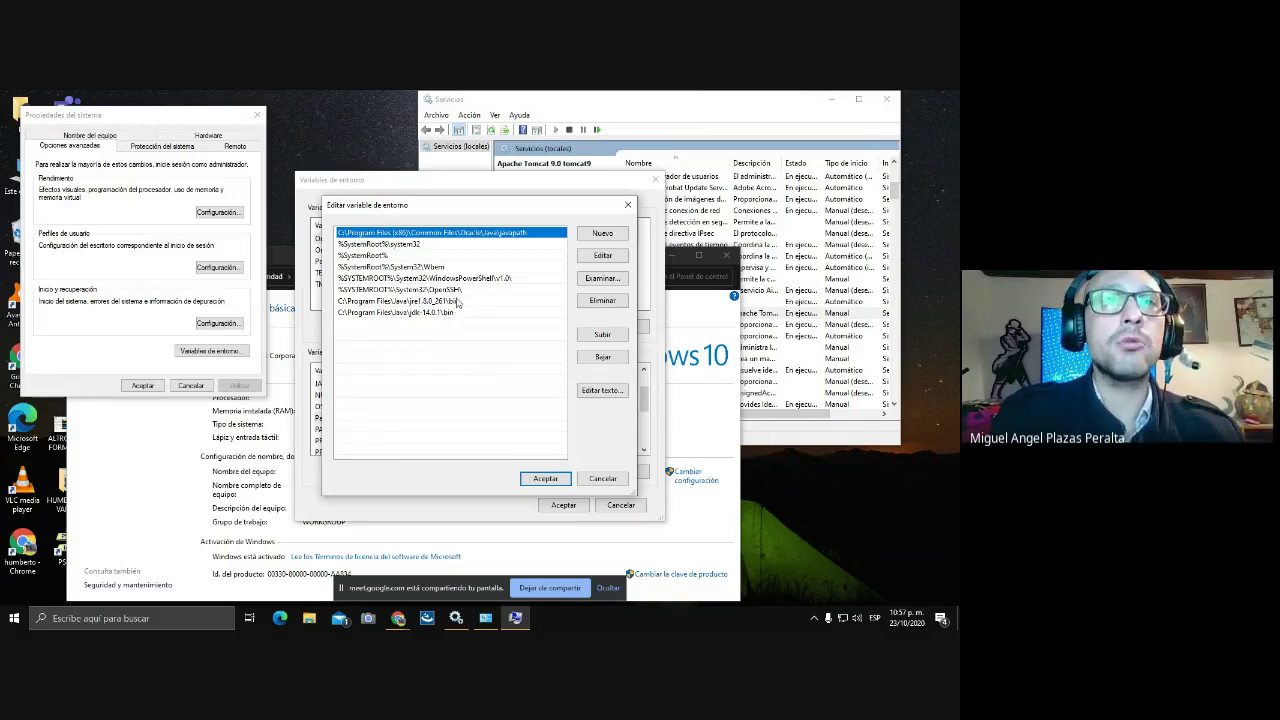
pyautogui.click(458, 302)
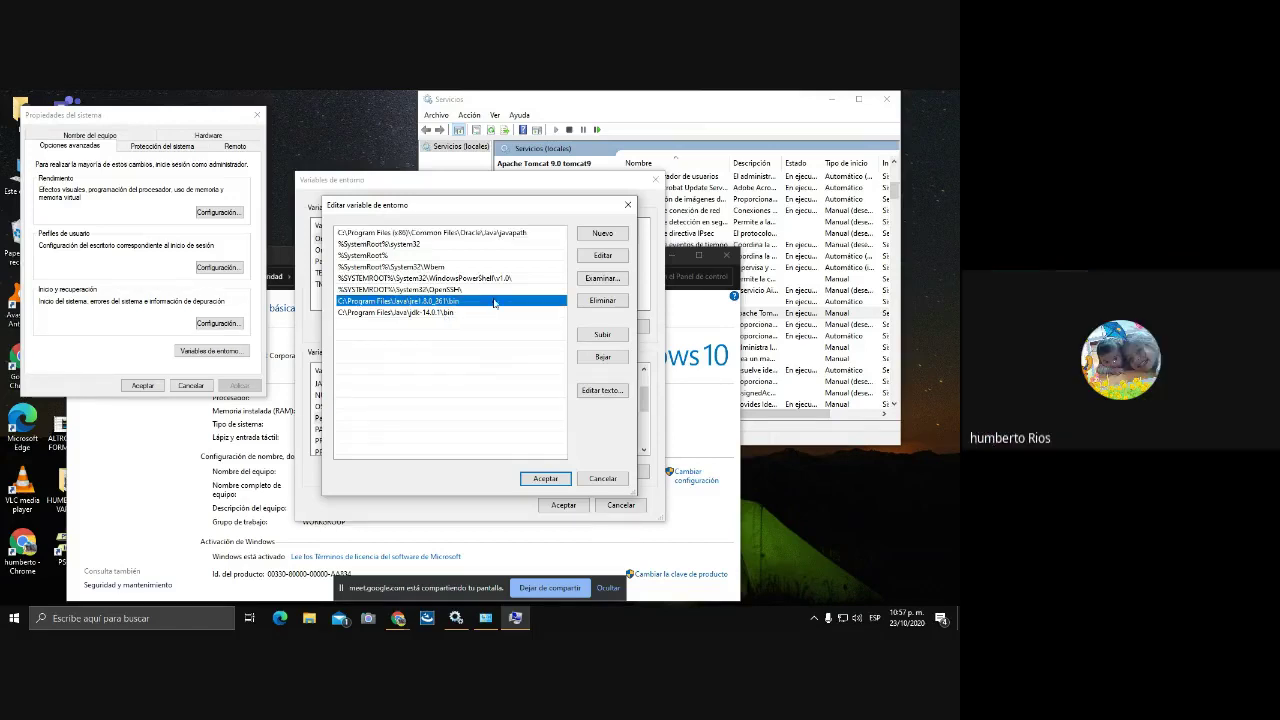
pyautogui.click(601, 301)
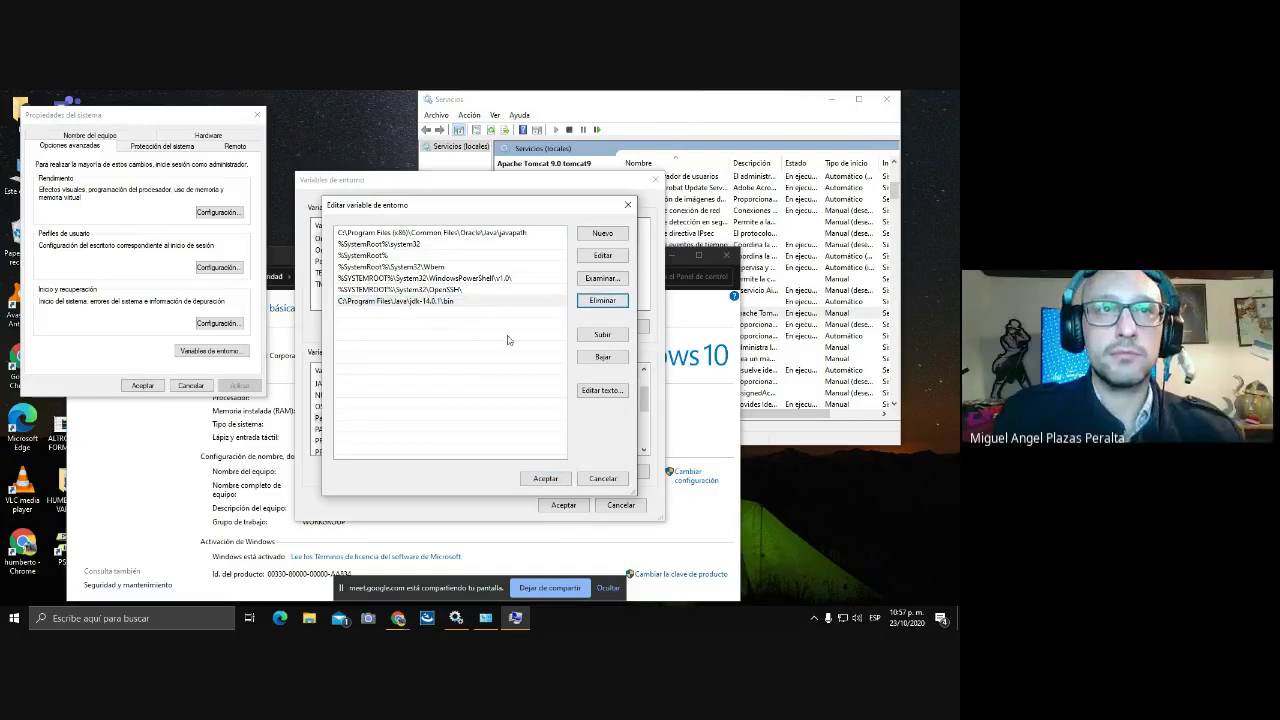
pyautogui.click(546, 479)
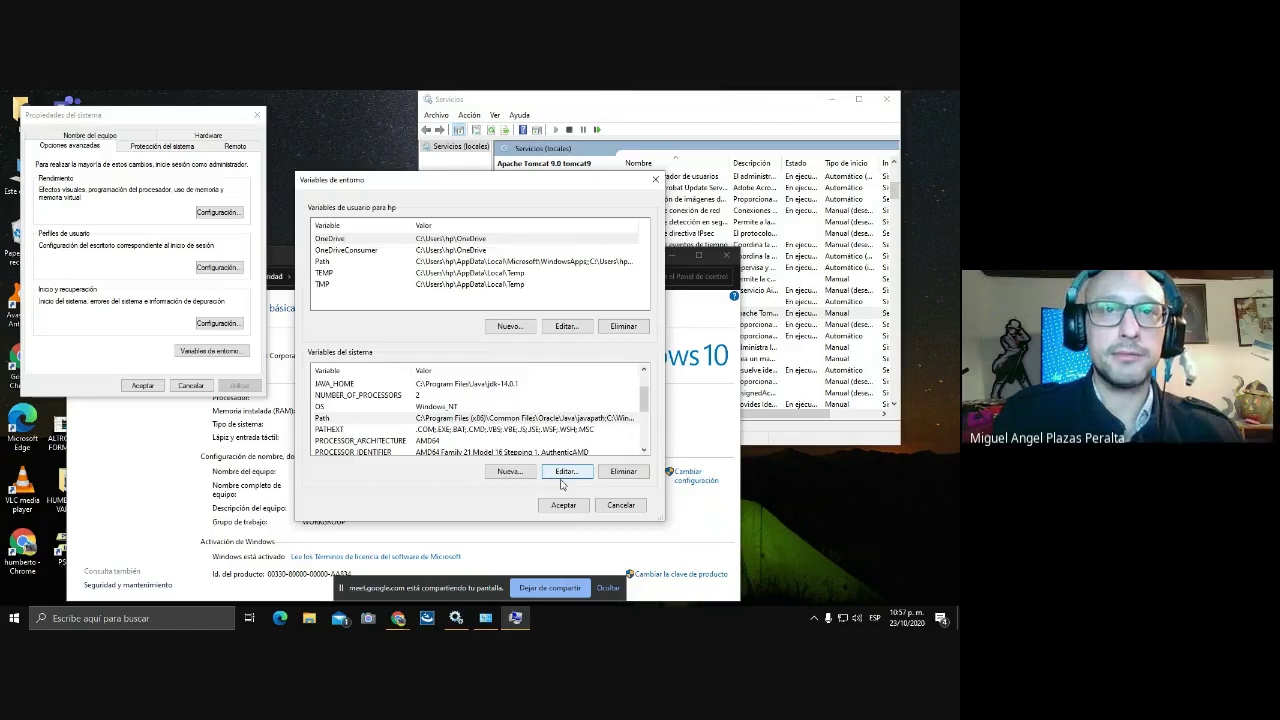
pyautogui.click(560, 505)
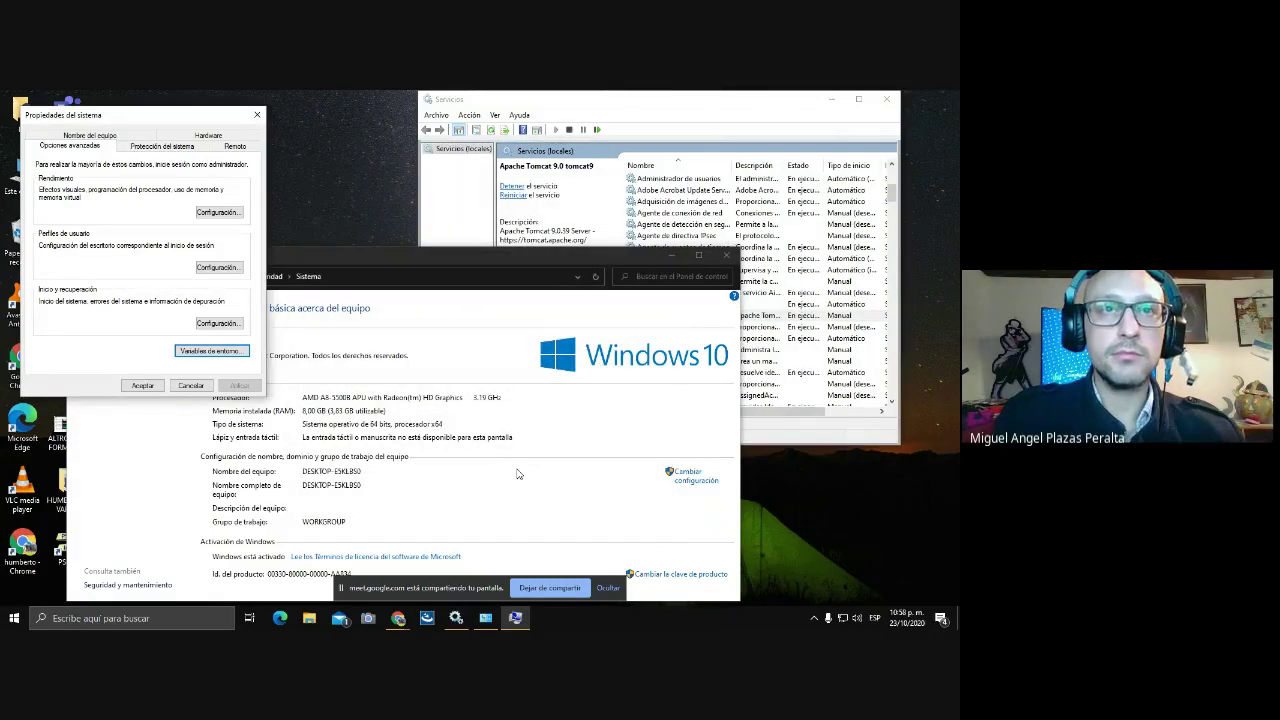
pyautogui.click(143, 386)
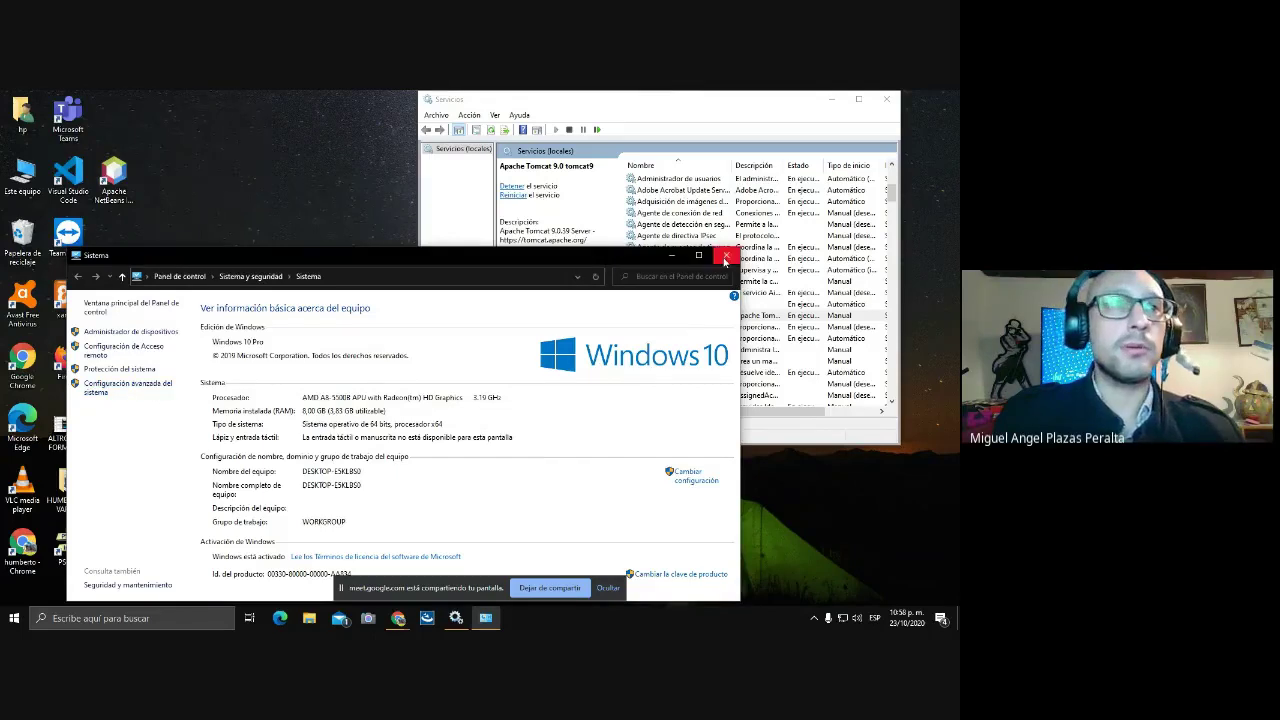
pyautogui.click(725, 259)
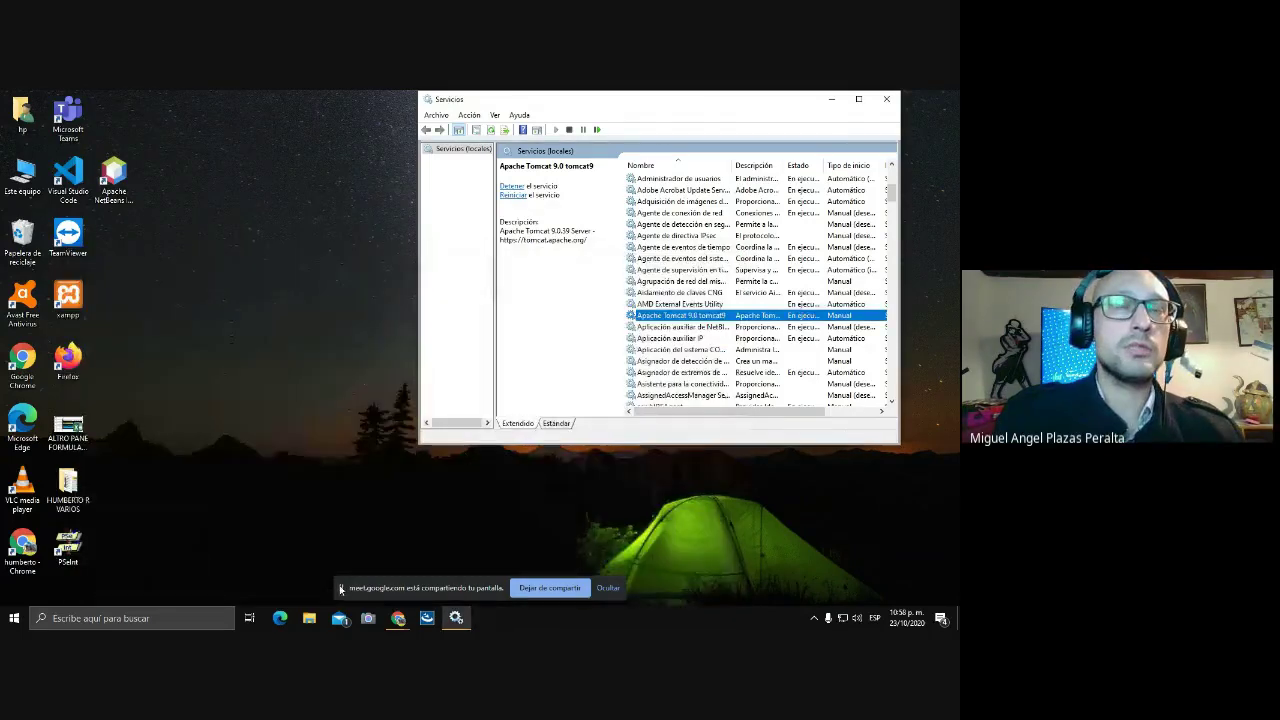
# Run java -version in a new Command Prompt, still showing 1.8.0_261, and close it.
pyautogui.click(147, 619)
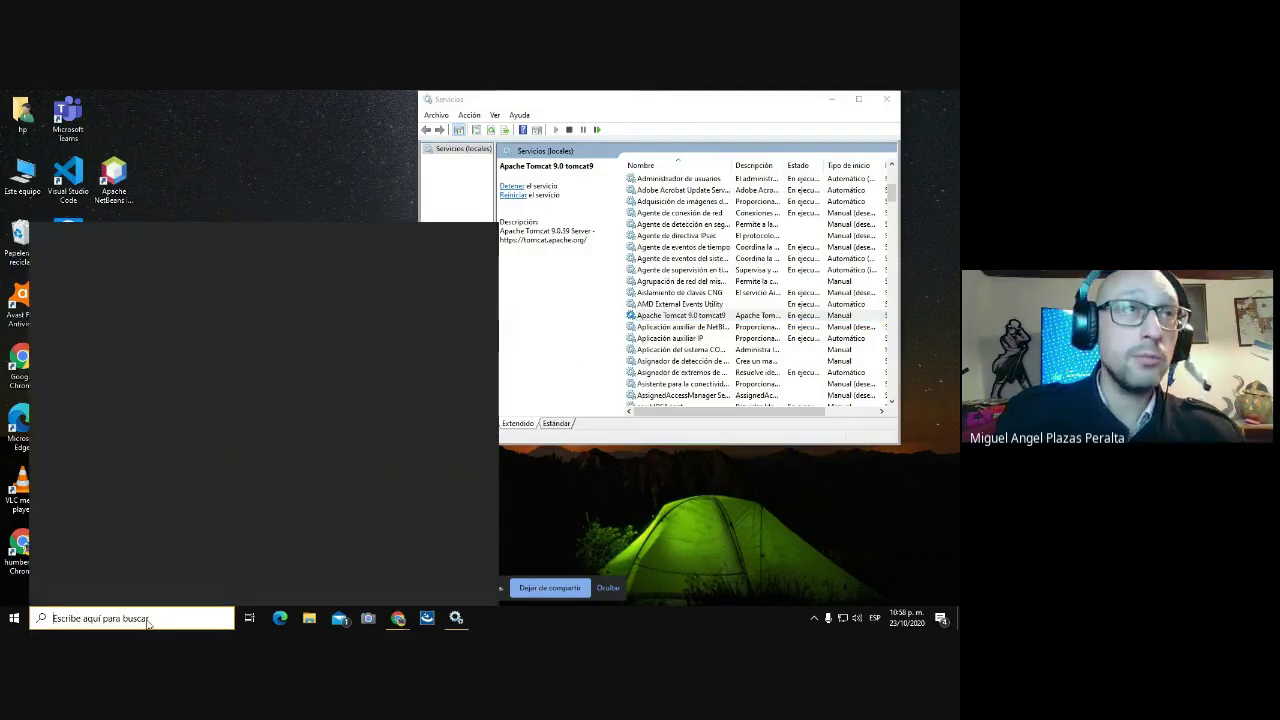
pyautogui.click(110, 470)
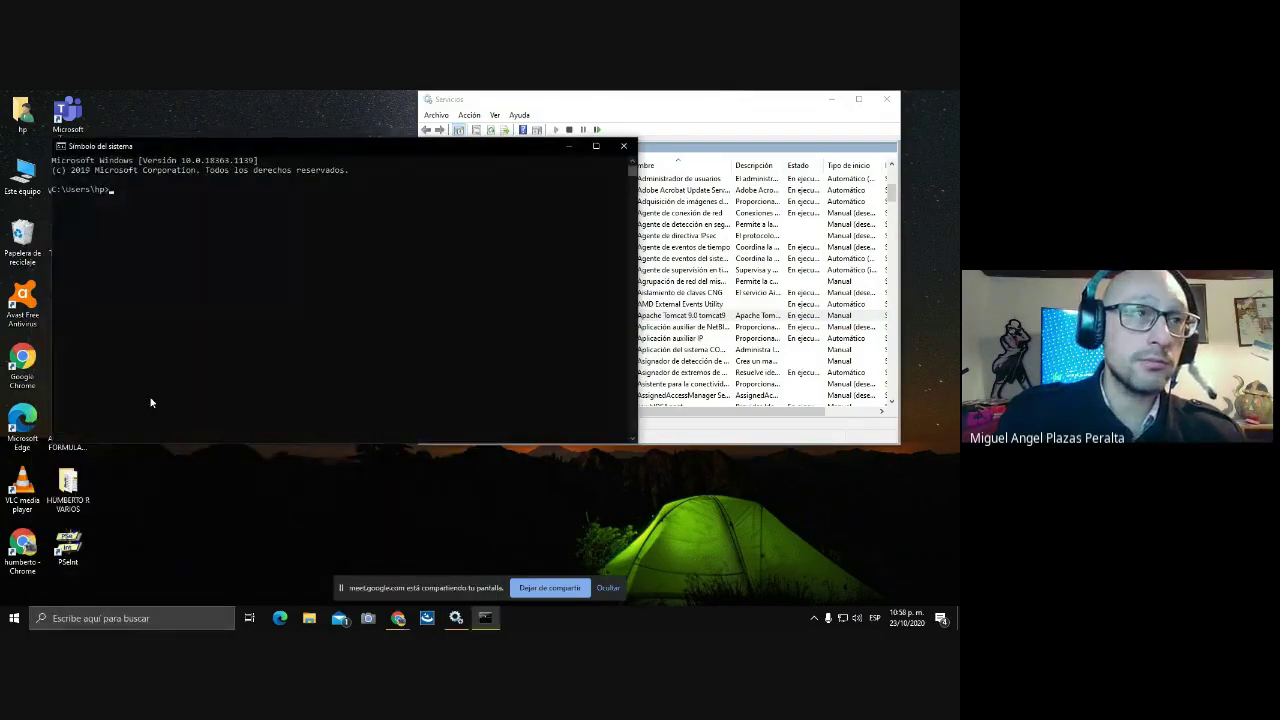
pyautogui.write('java')
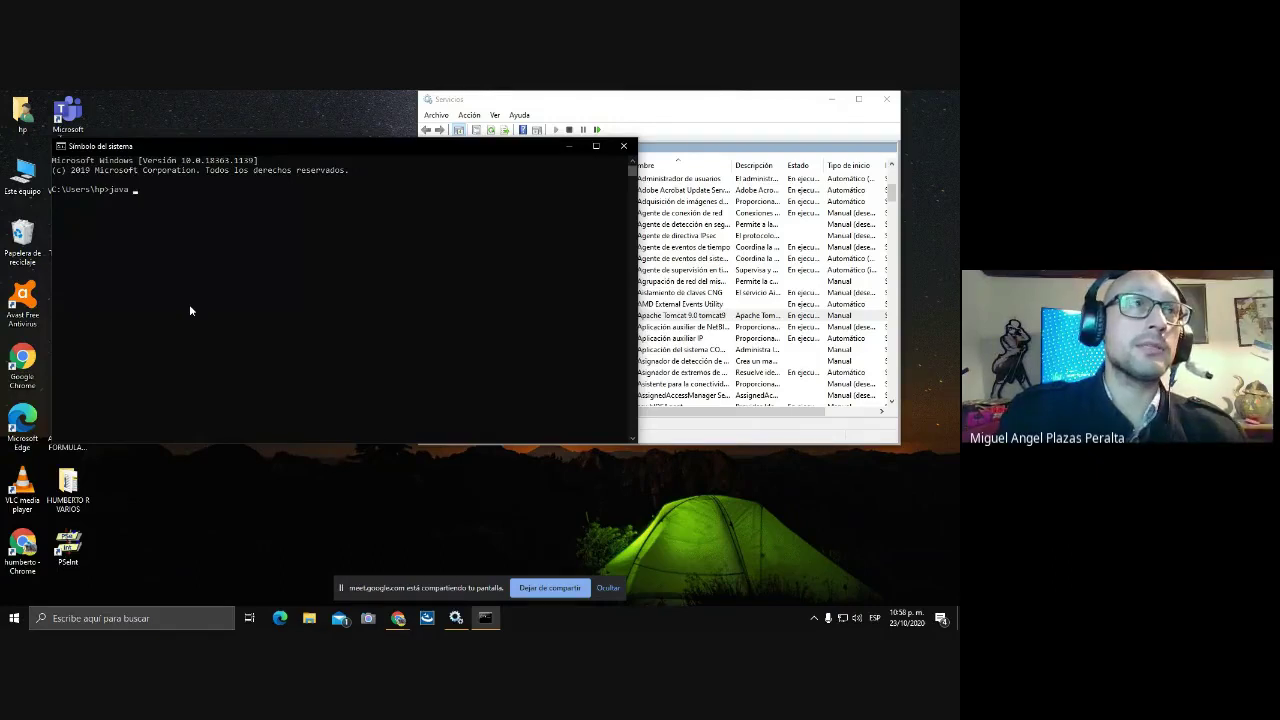
pyautogui.write(' -version')
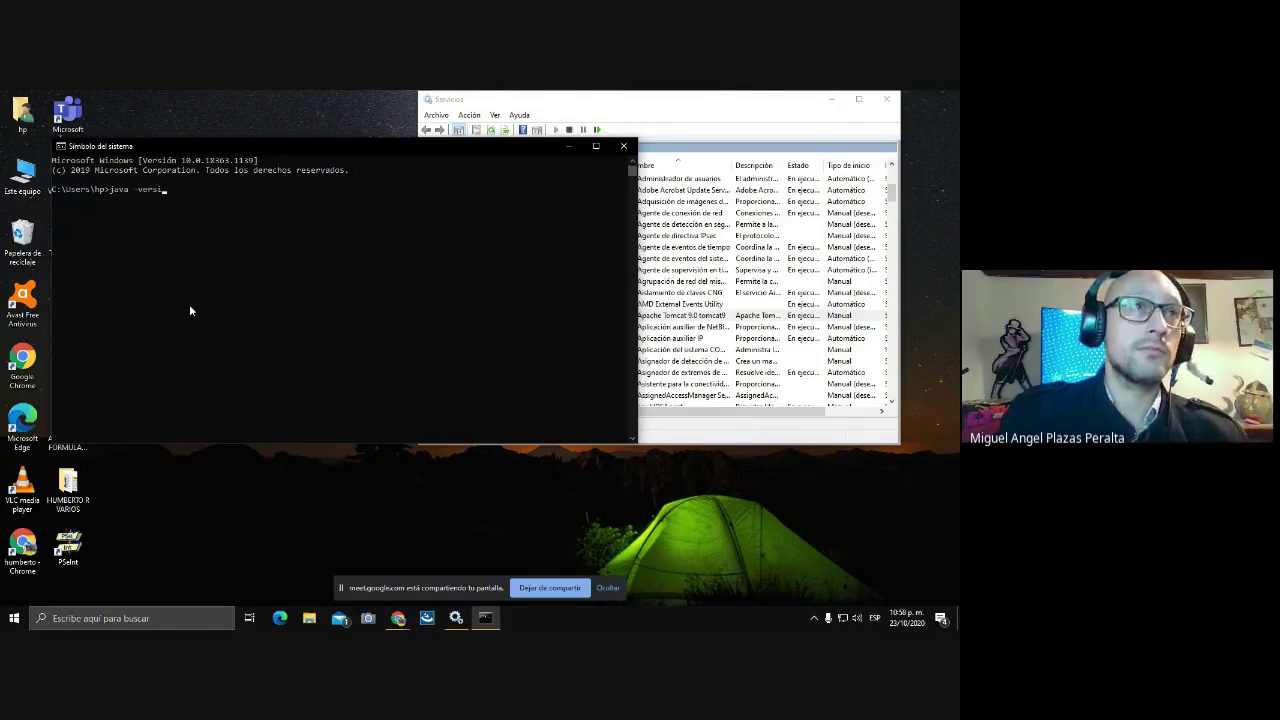
pyautogui.press('Return')
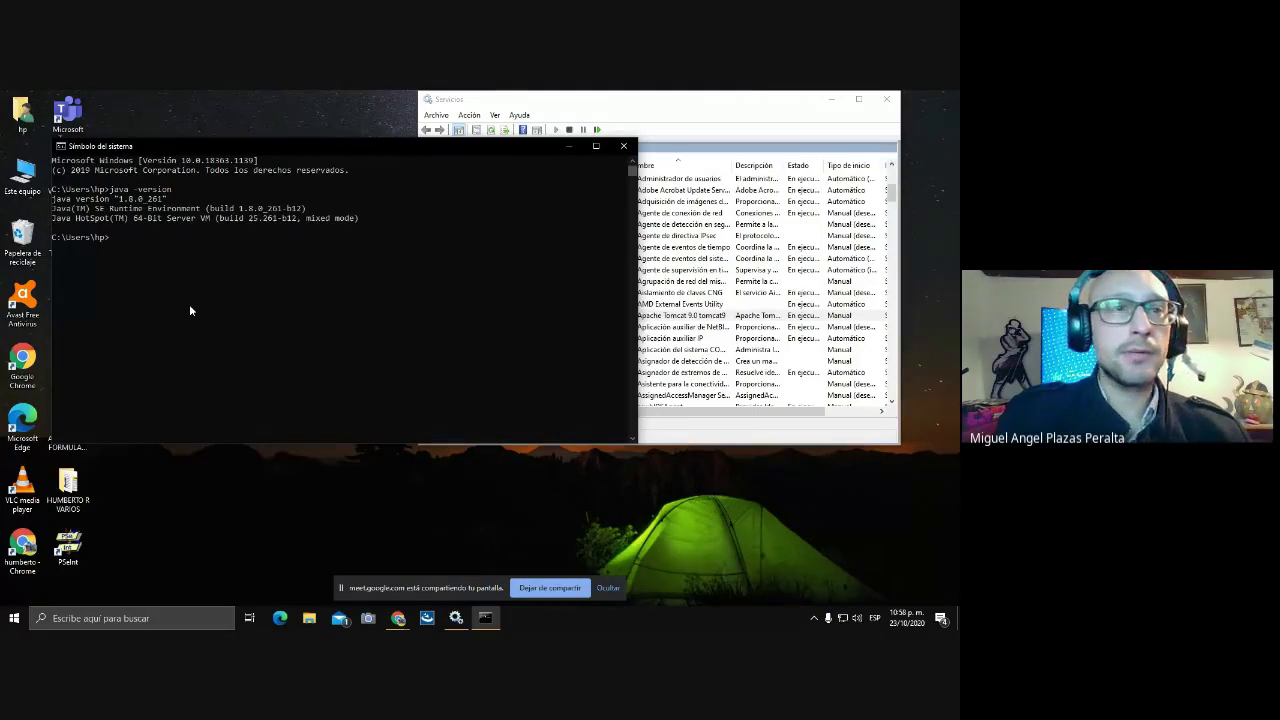
pyautogui.click(631, 146)
# Bring Chrome forward, add a new tab beside the localhost8080 tab, and launch File Explorer.
pyautogui.moveTo(398, 618)
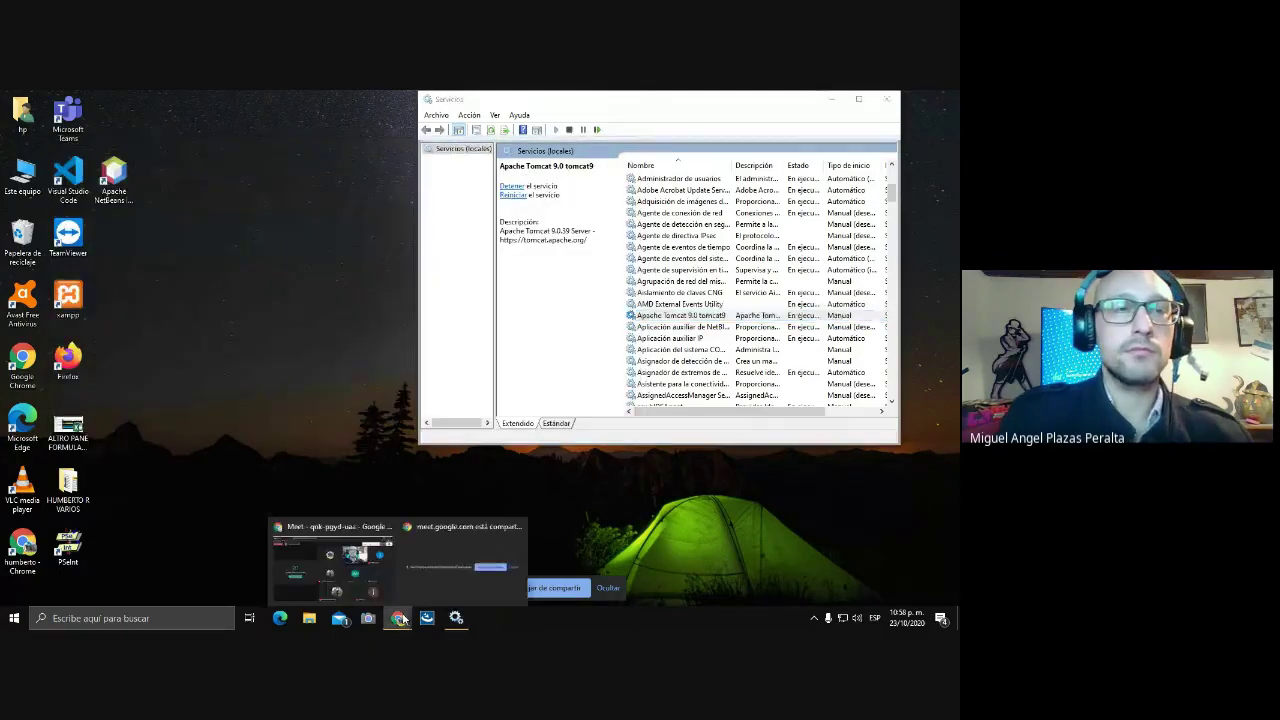
pyautogui.click(369, 555)
pyautogui.click(376, 100)
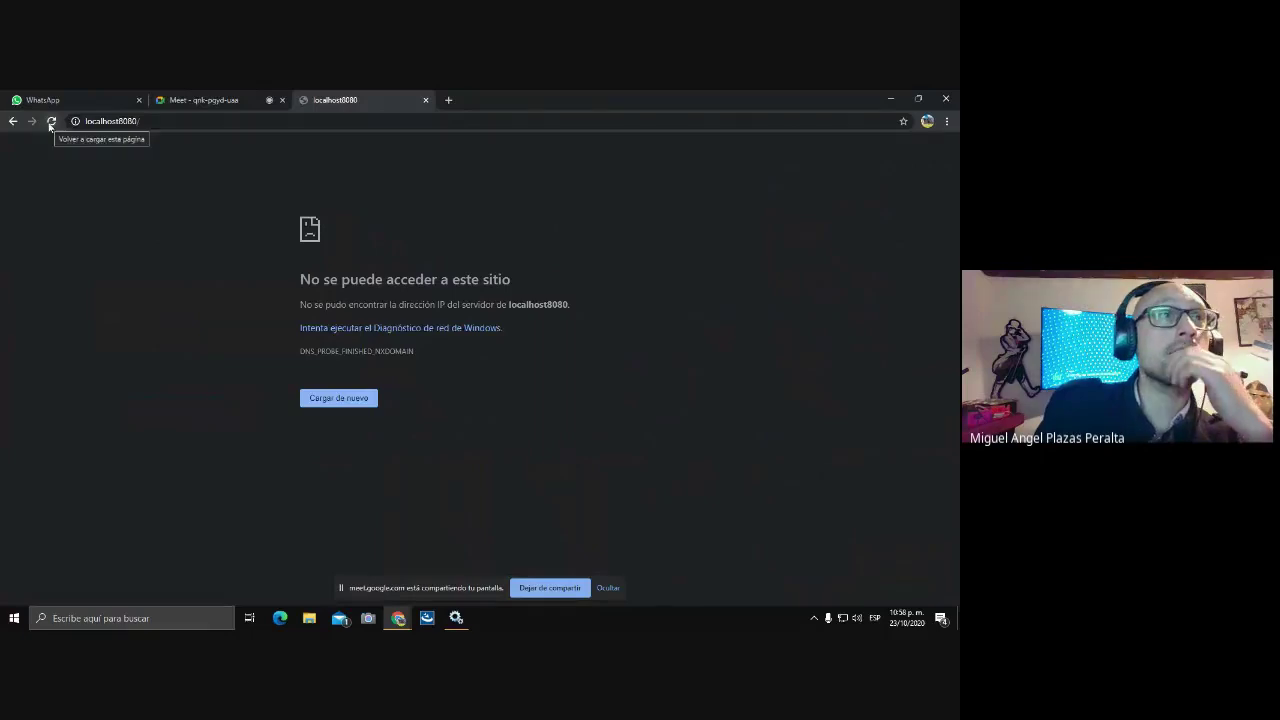
pyautogui.click(447, 100)
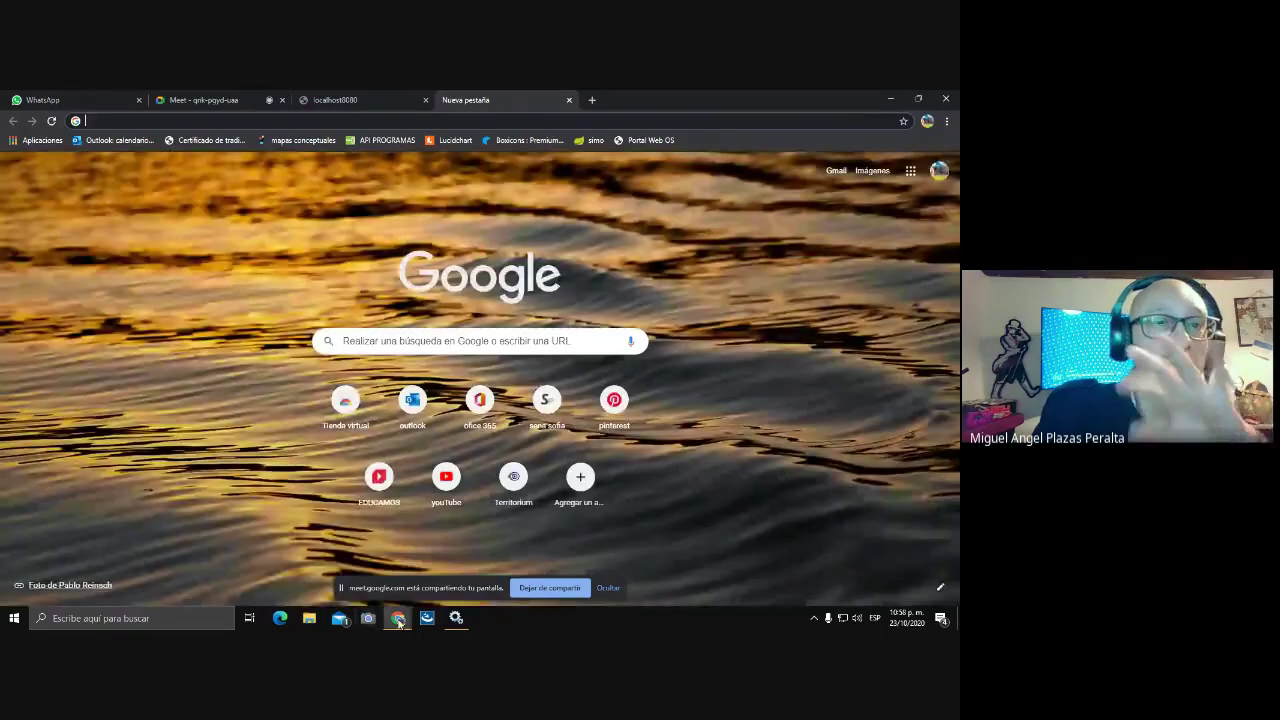
pyautogui.moveTo(398, 622)
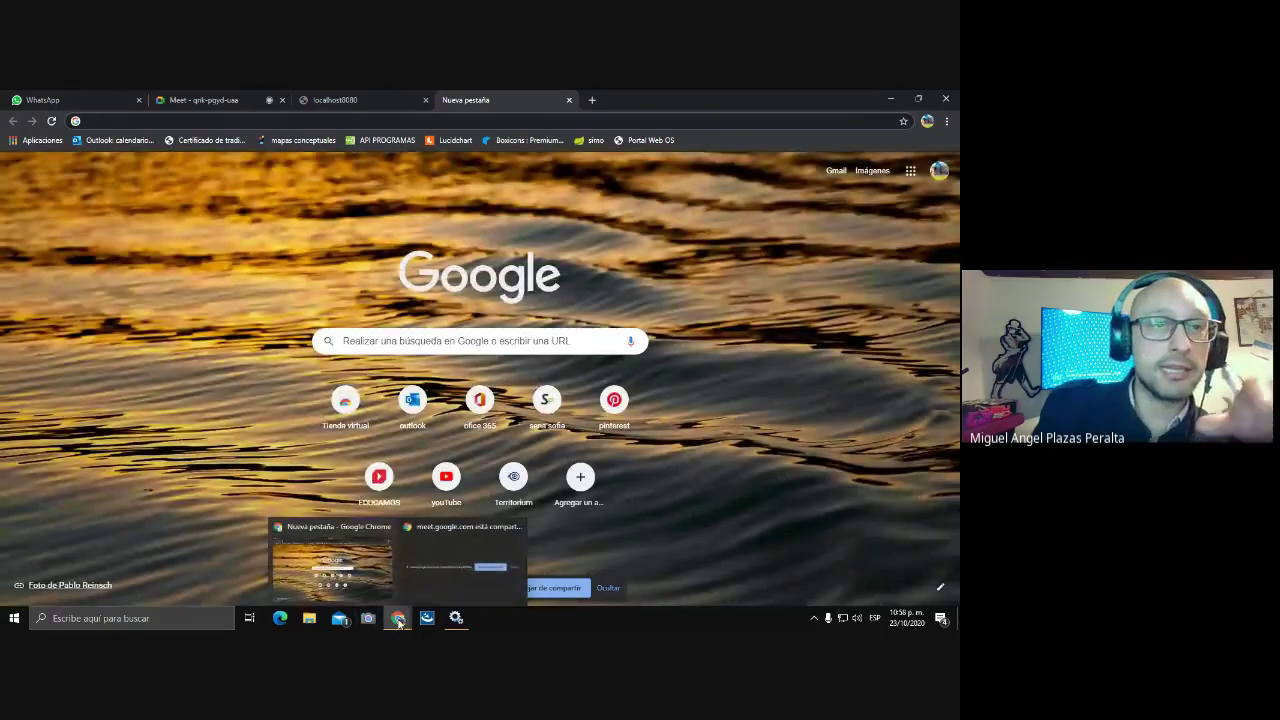
pyautogui.click(316, 622)
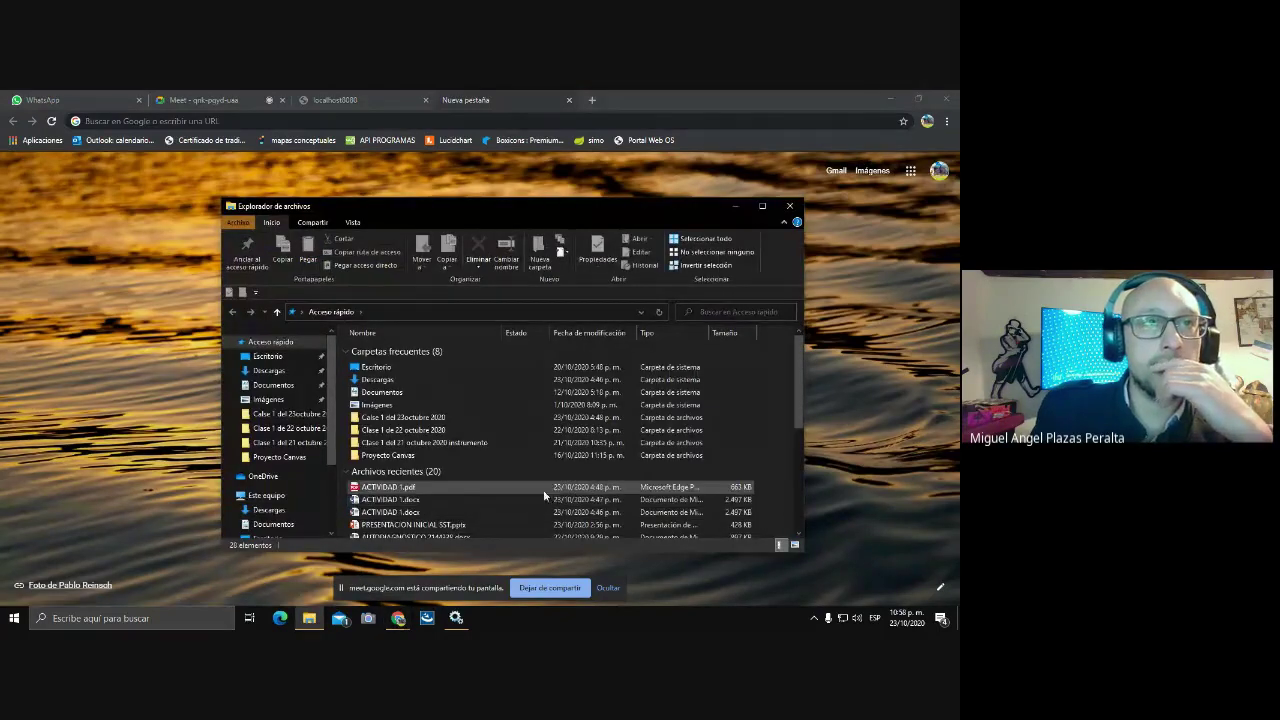
# Maximize File Explorer and navigate to C:\Archivos de programa\Java.
pyautogui.click(761, 207)
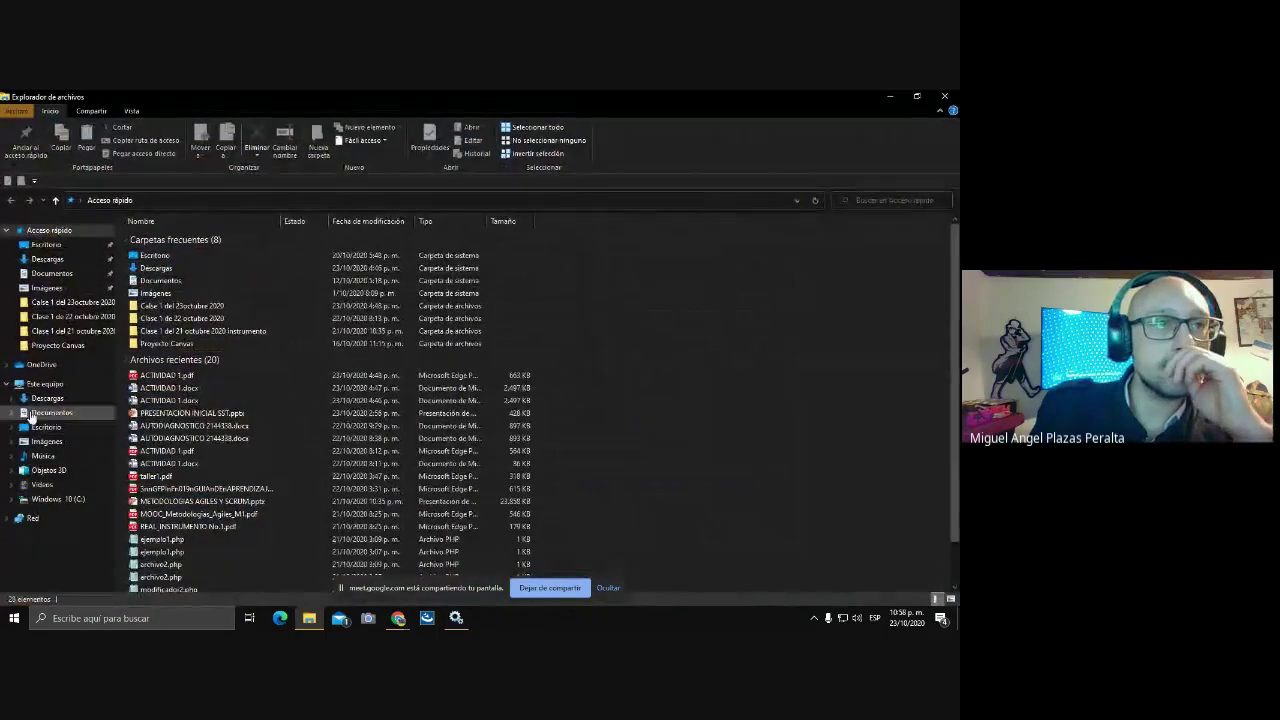
pyautogui.click(55, 500)
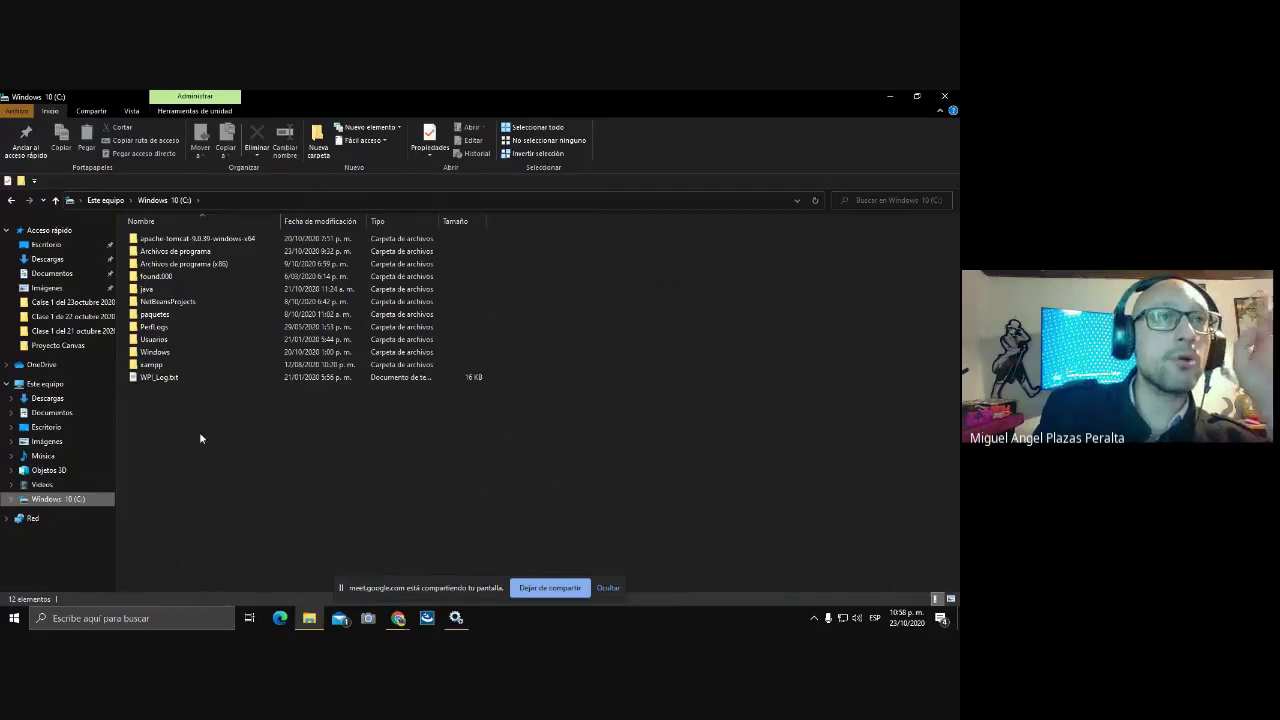
pyautogui.click(197, 266)
pyautogui.doubleClick(197, 266)
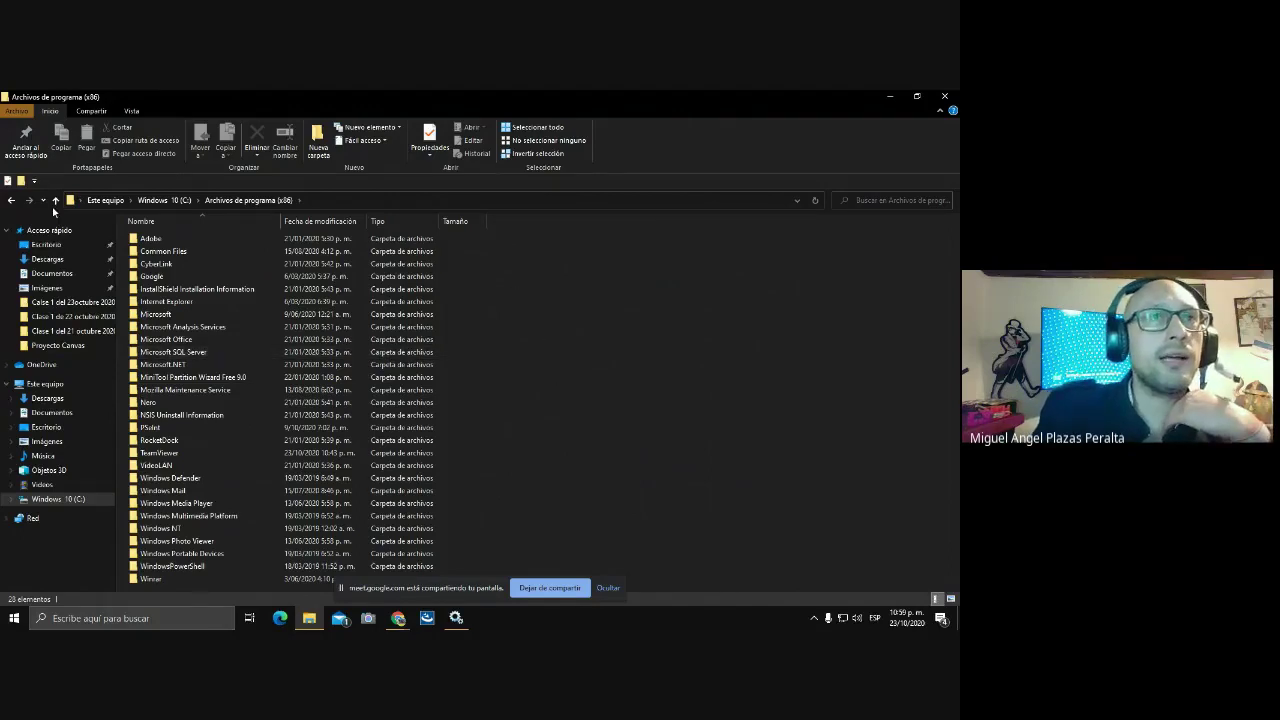
pyautogui.click(56, 200)
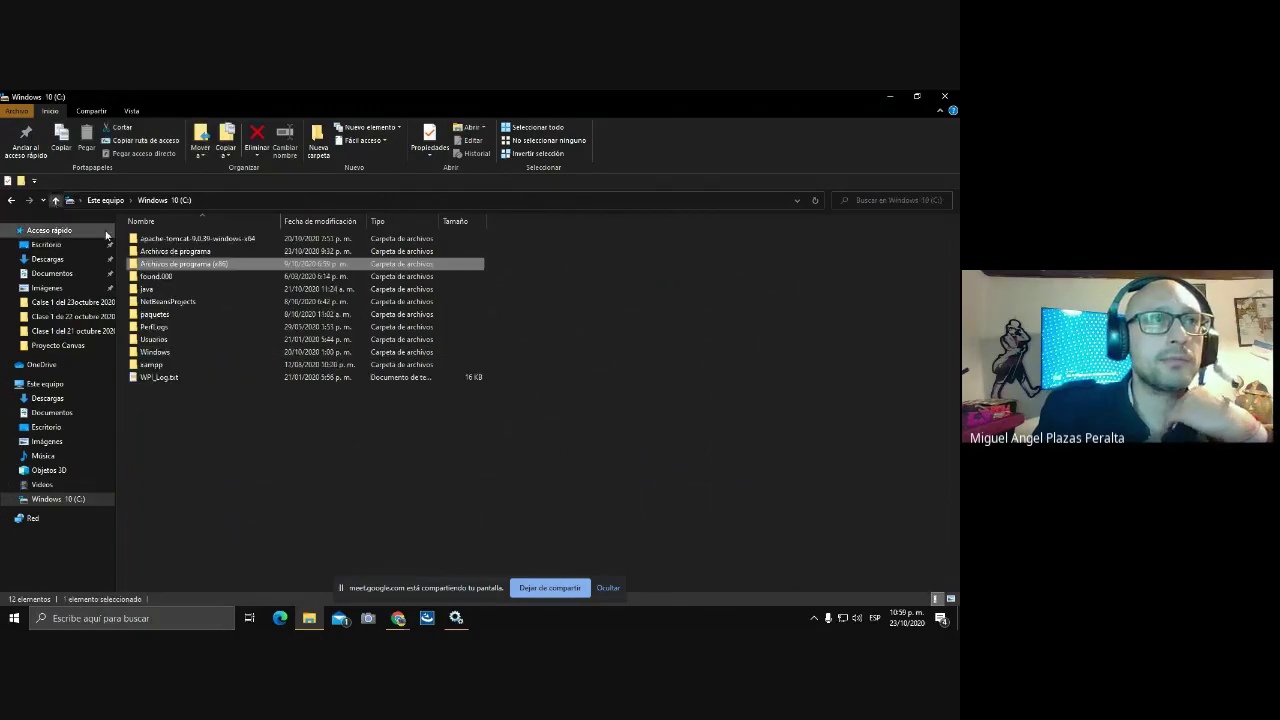
pyautogui.click(161, 253)
pyautogui.doubleClick(161, 254)
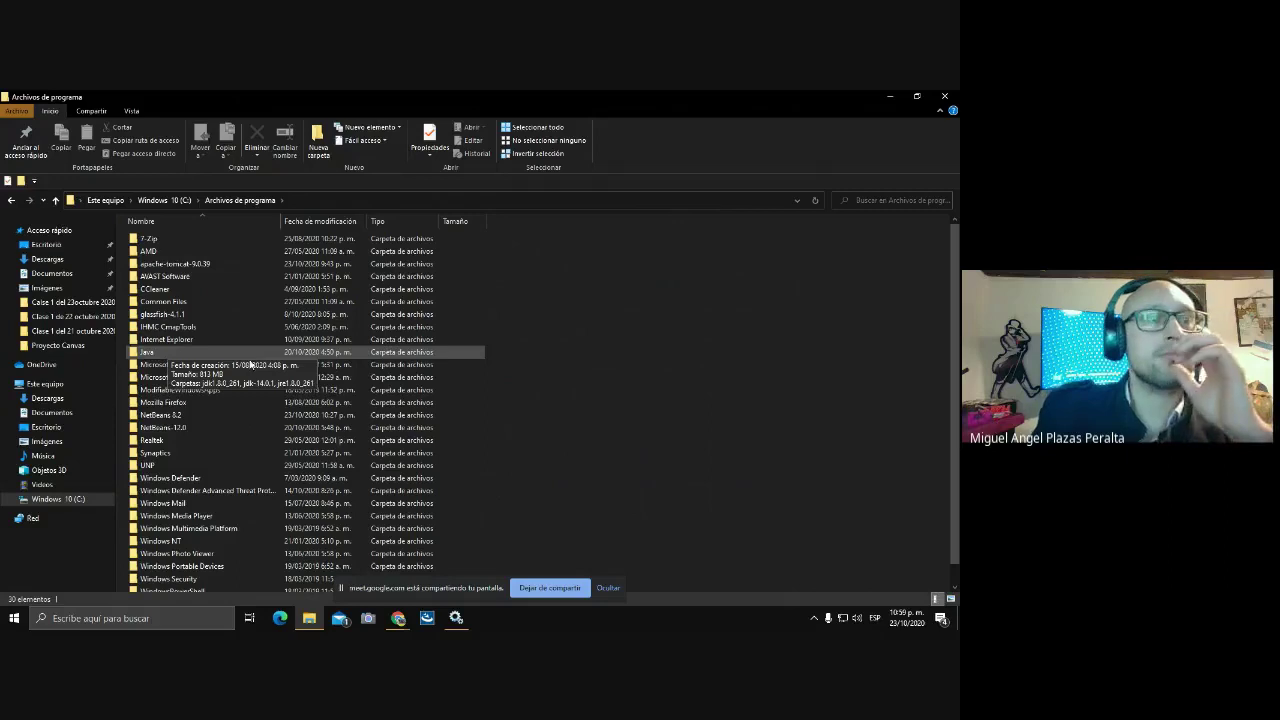
pyautogui.scroll(-1, 412, 352)
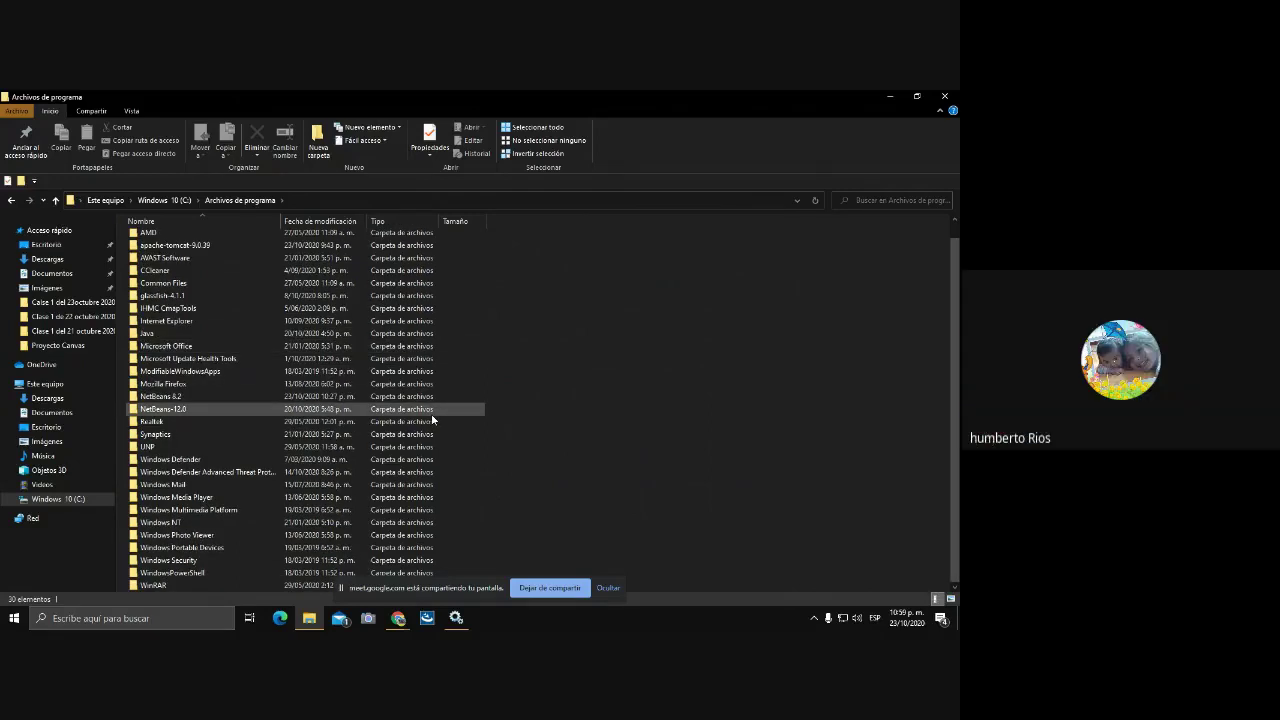
pyautogui.scroll(1, 432, 420)
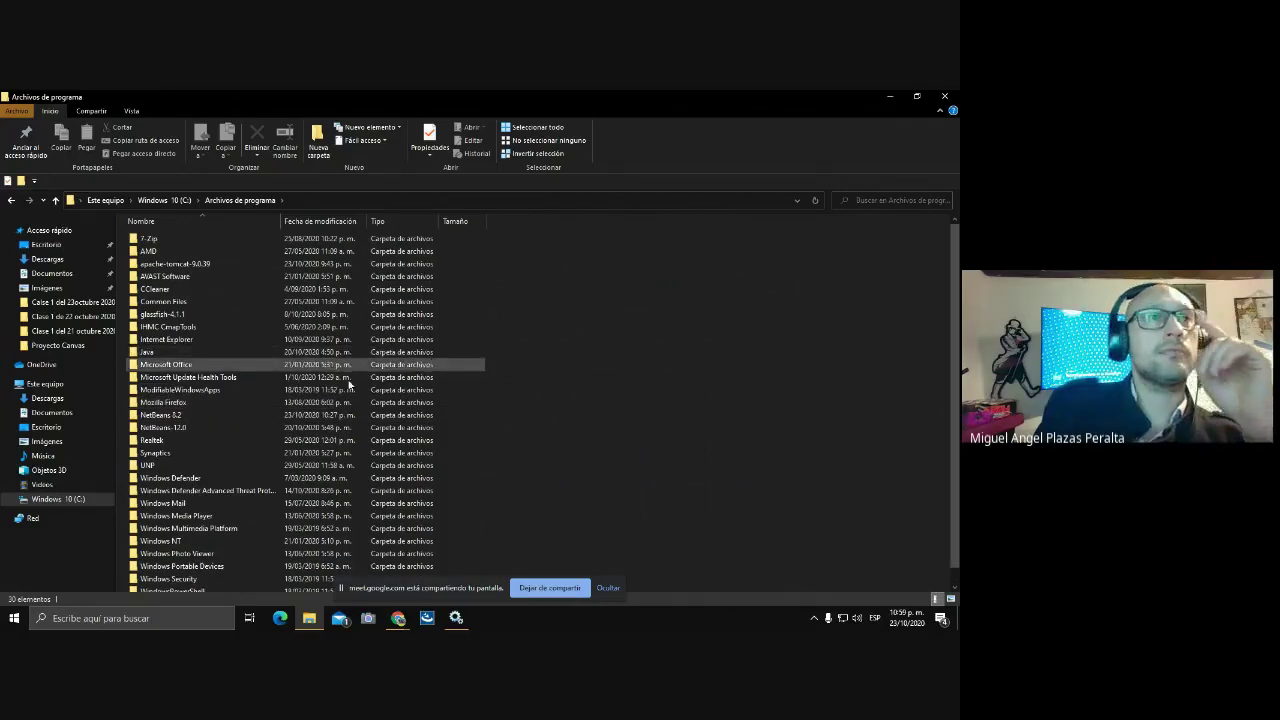
pyautogui.doubleClick(146, 354)
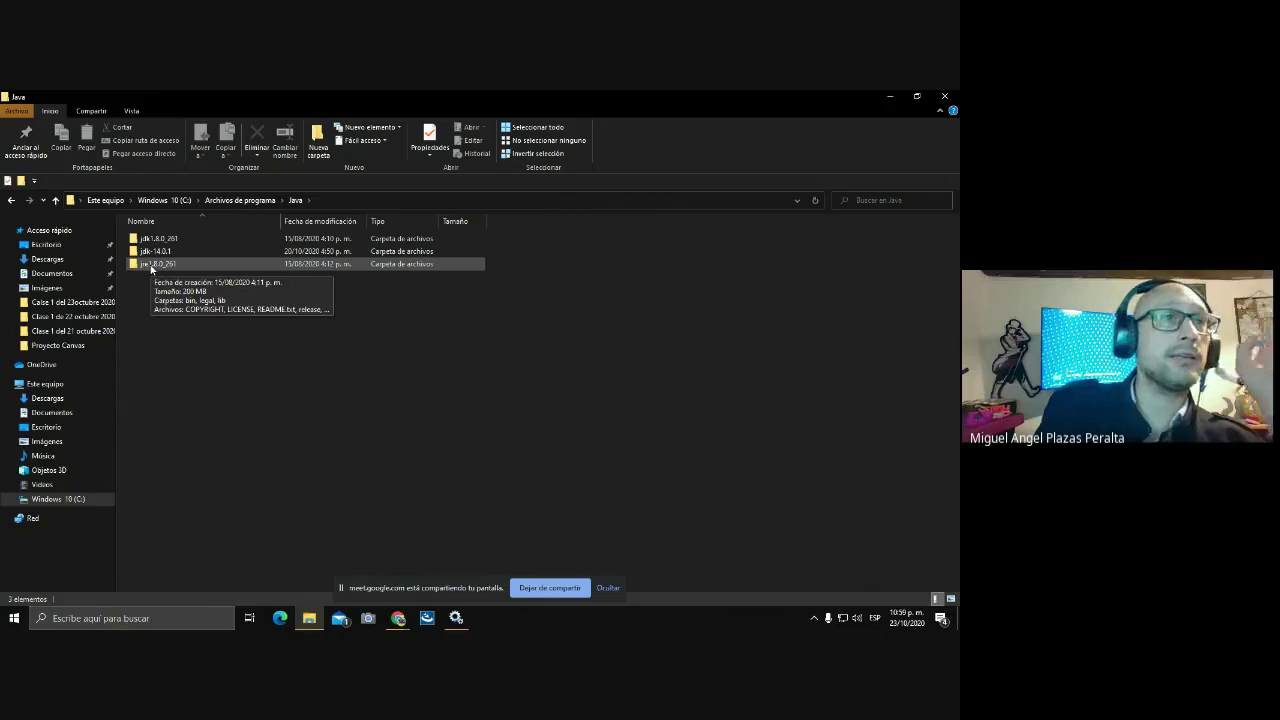
# Delete the jre1.8.0_261 and jdk1.8.0_261 folders.
pyautogui.rightClick(151, 266)
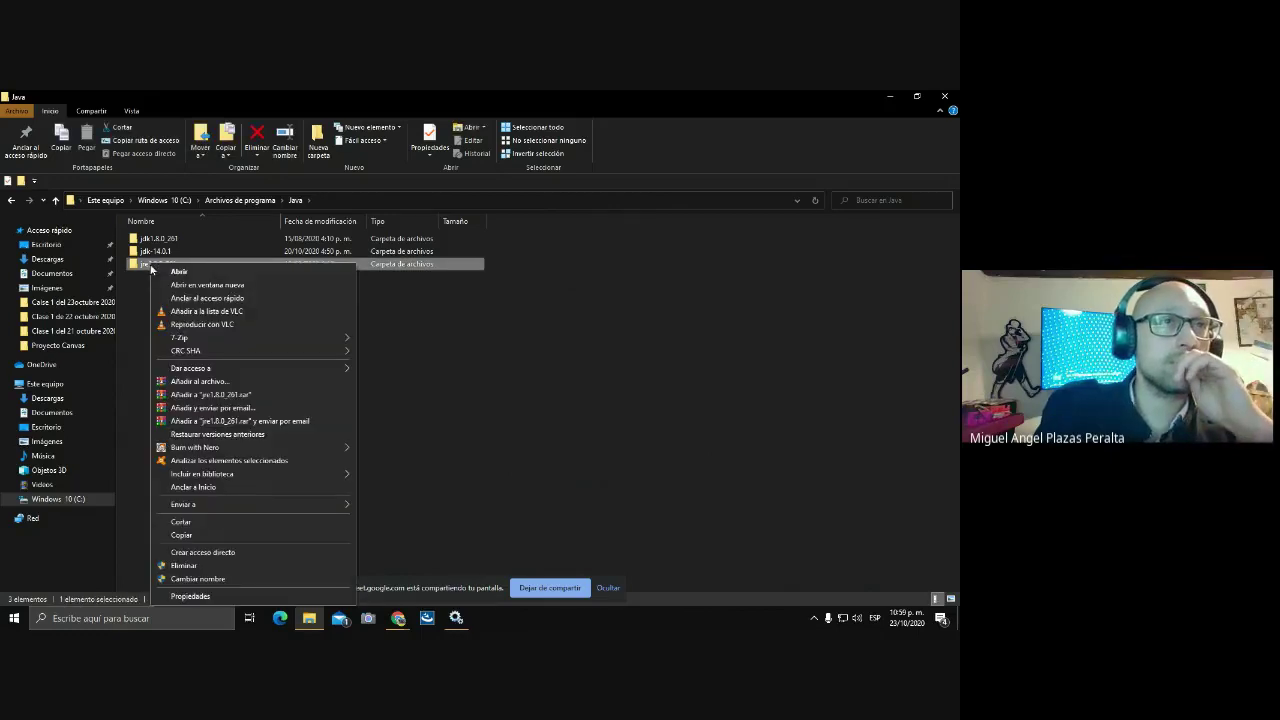
pyautogui.click(182, 566)
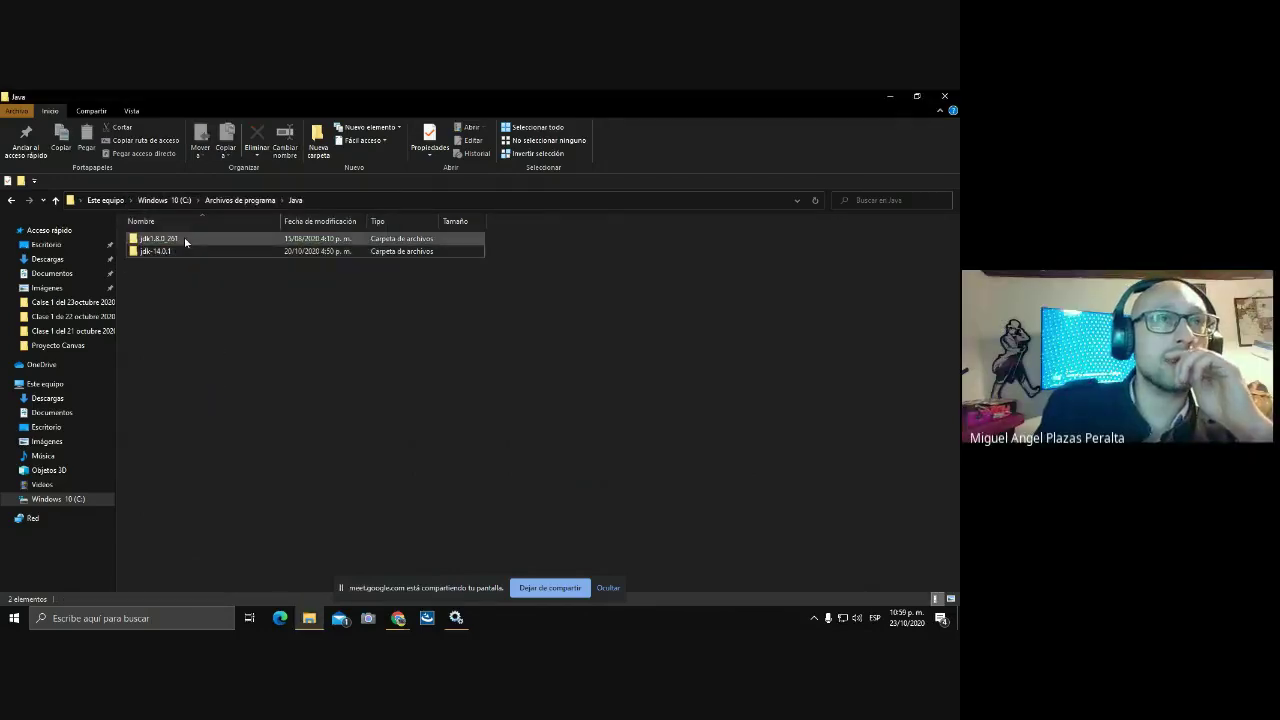
pyautogui.moveTo(183, 240)
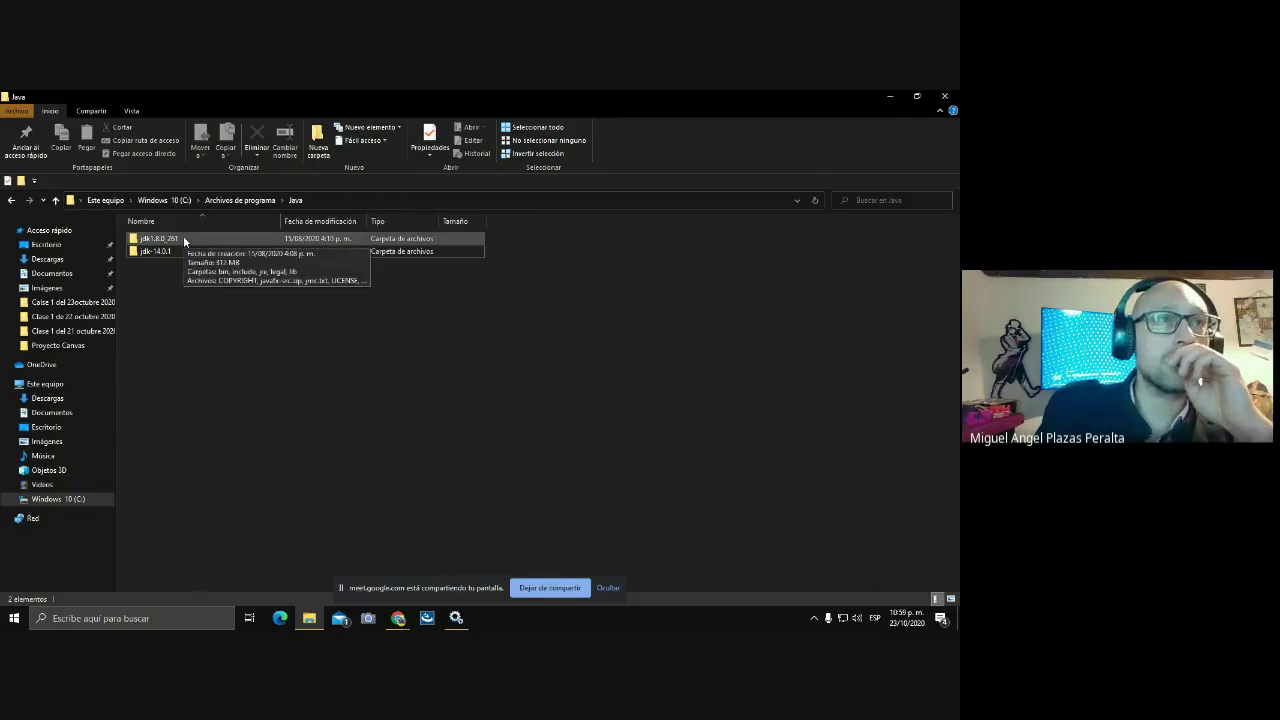
pyautogui.click(183, 237)
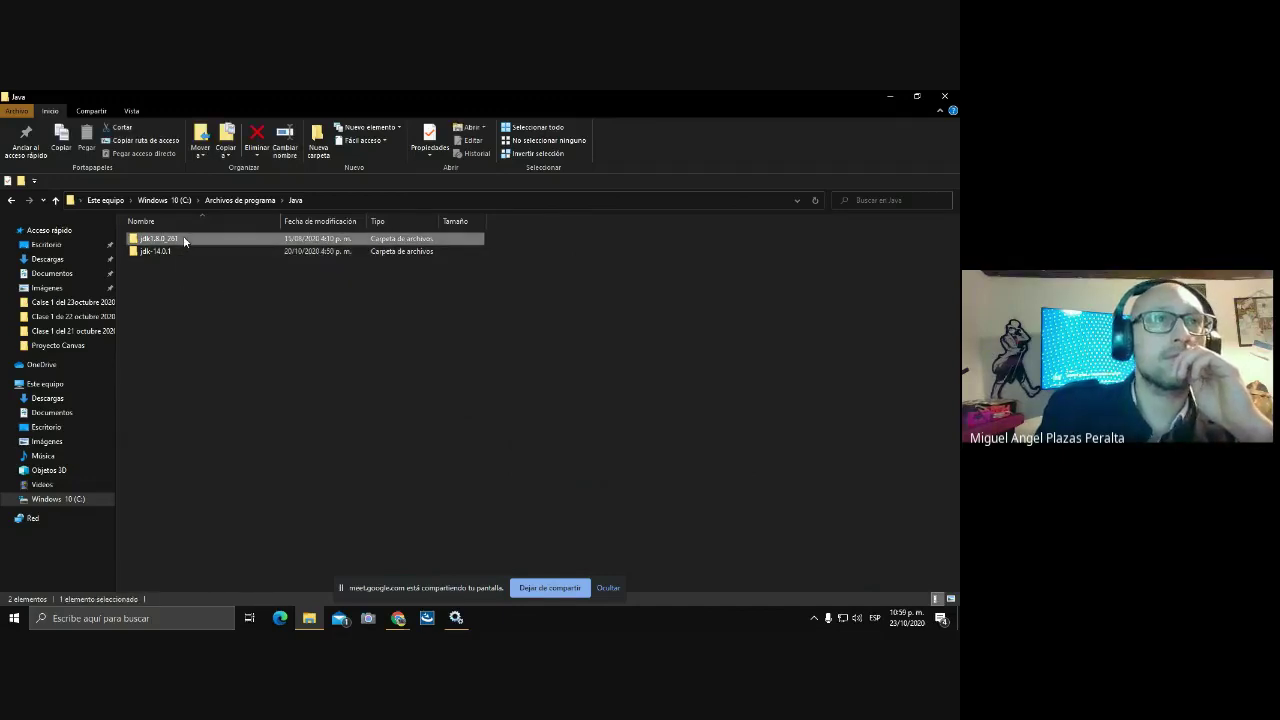
pyautogui.rightClick(183, 237)
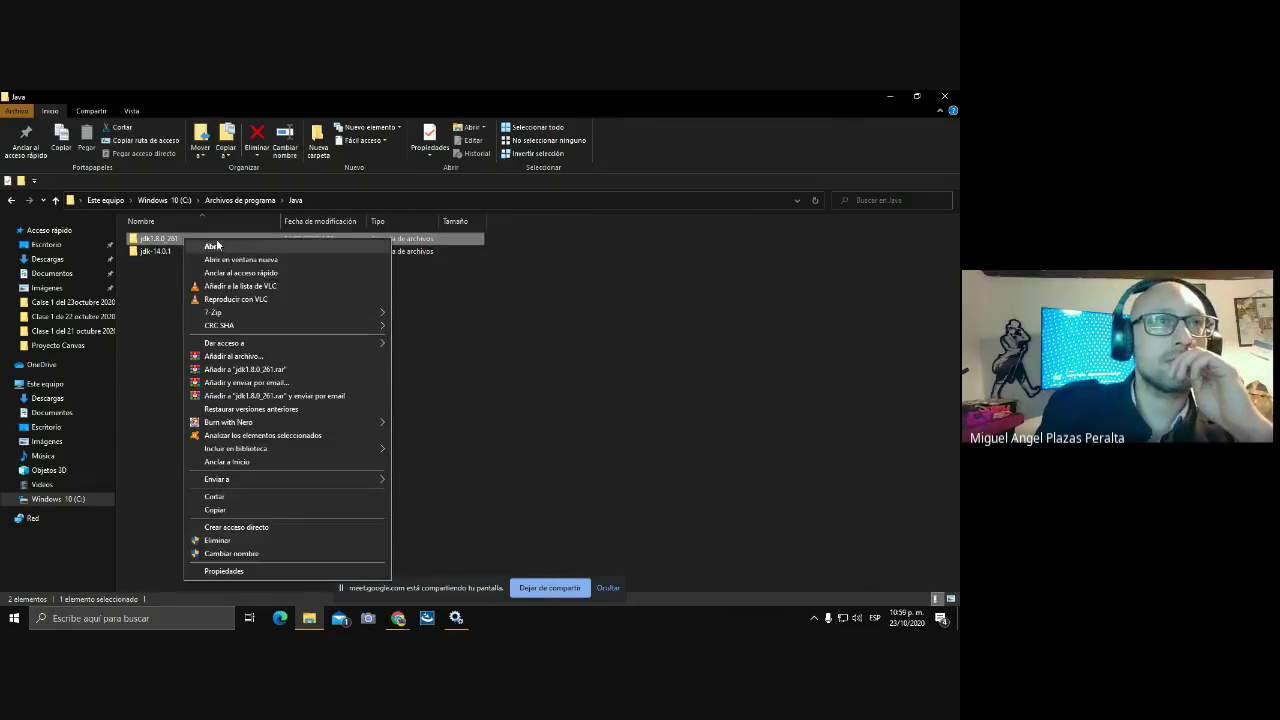
pyautogui.click(225, 542)
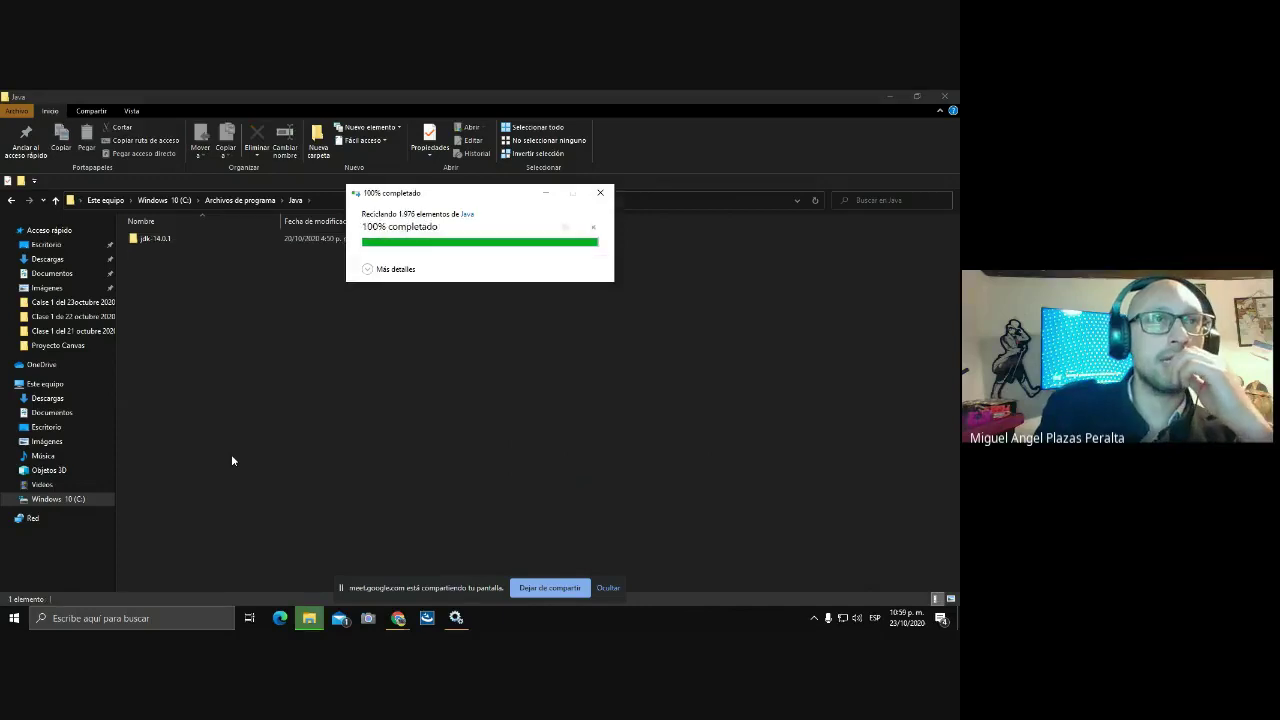
pyautogui.click(105, 621)
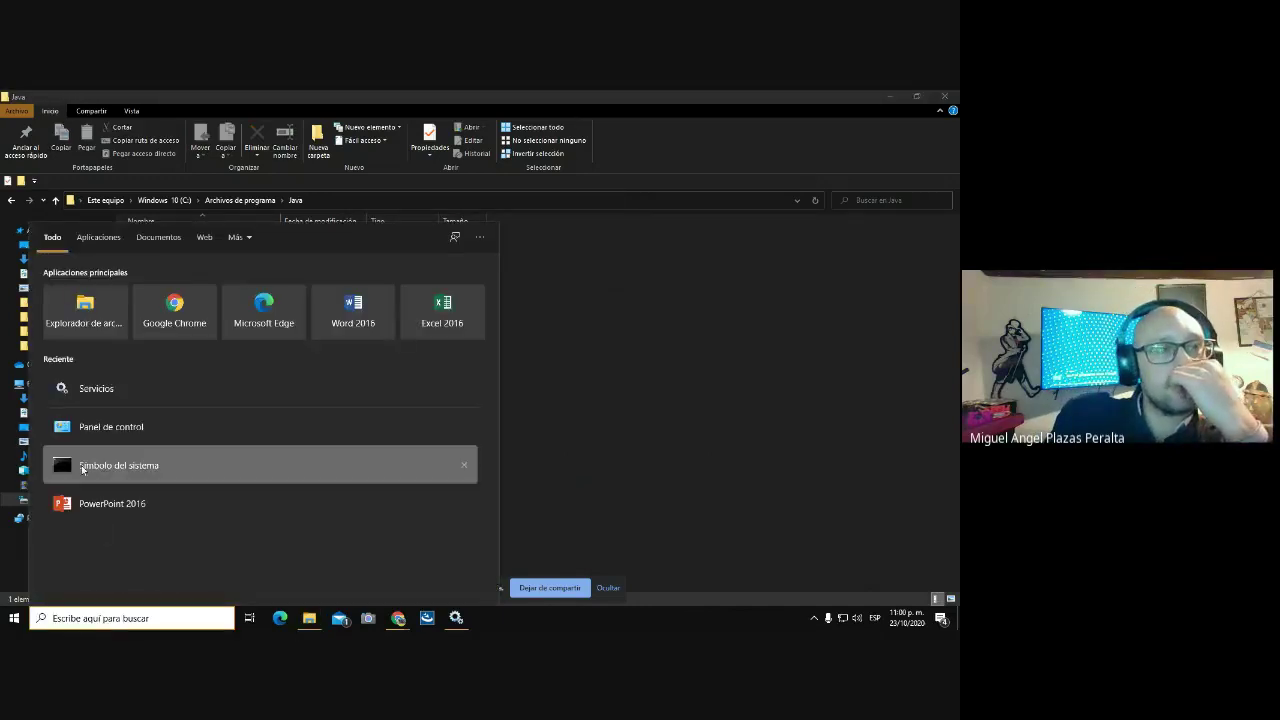
pyautogui.click(83, 467)
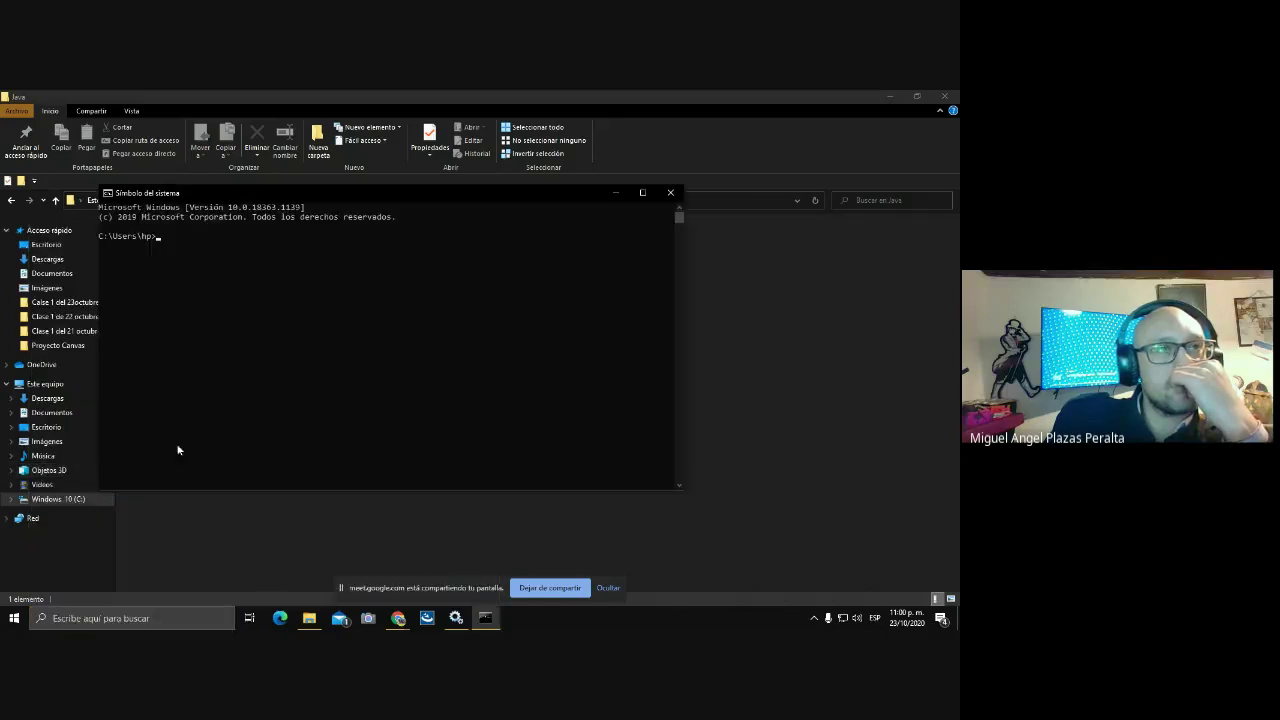
pyautogui.write('java')
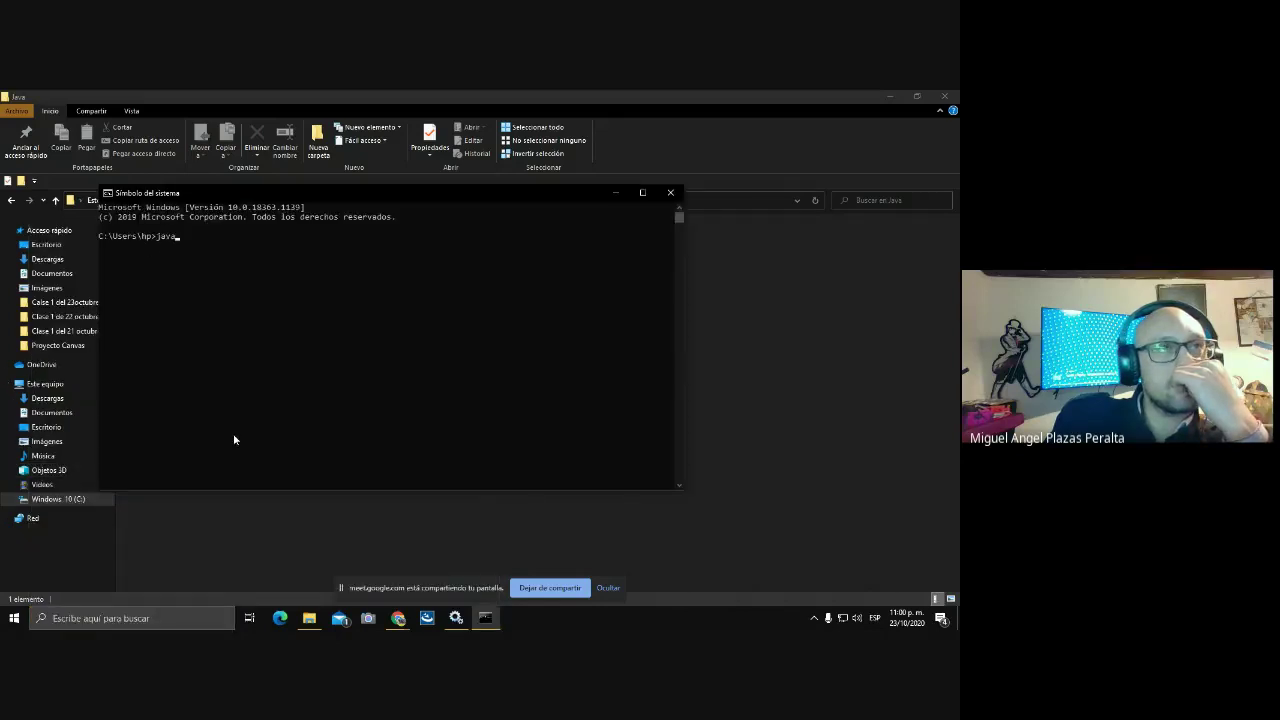
pyautogui.write(' -version')
pyautogui.press('Return')
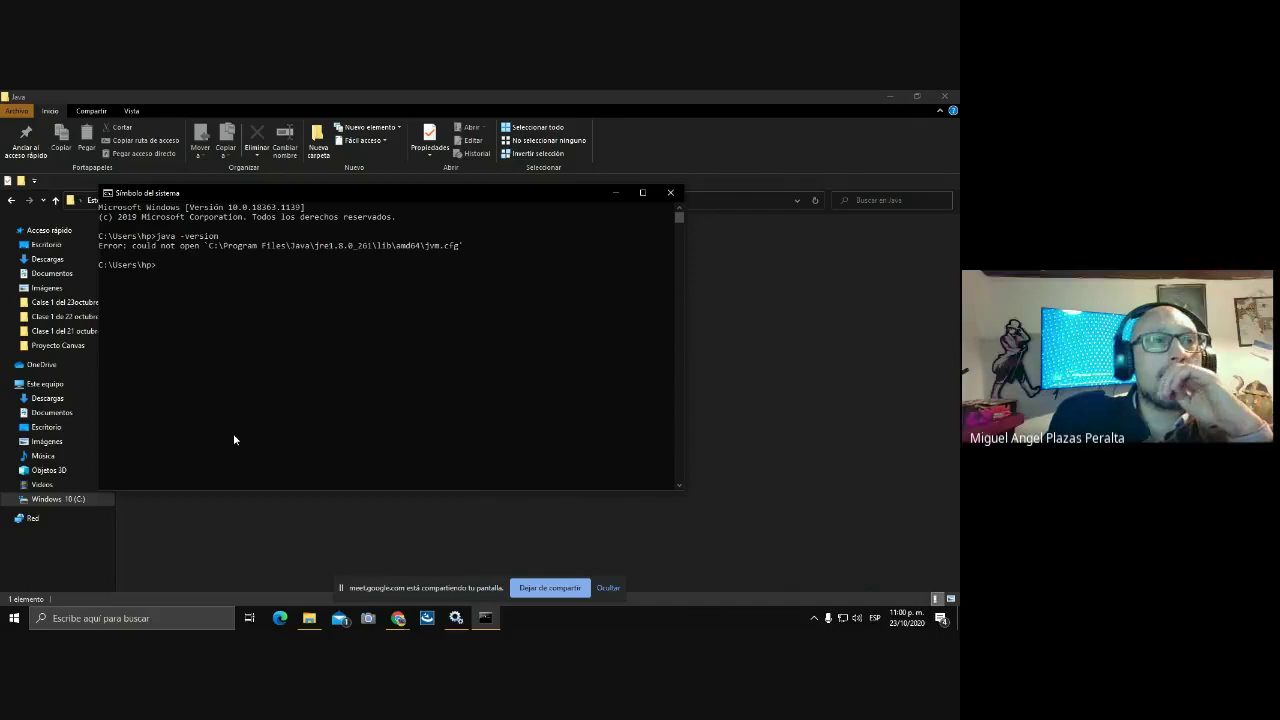
pyautogui.click(669, 194)
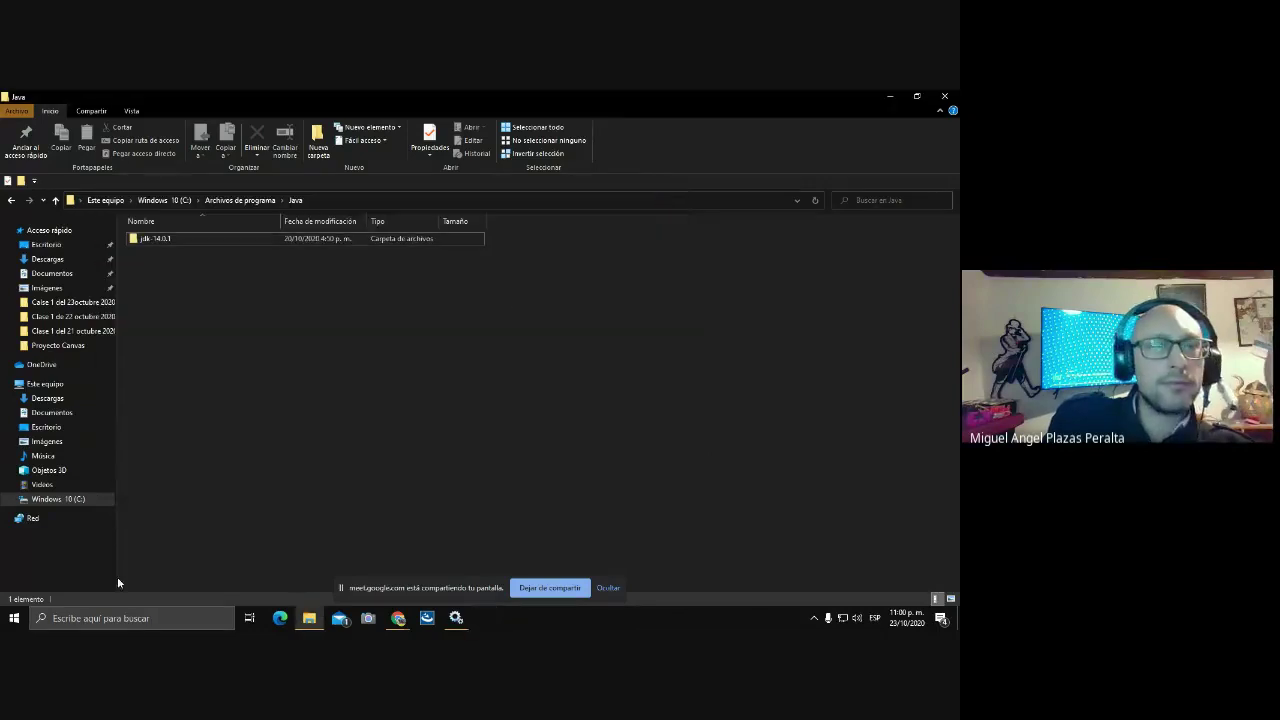
# Open Control Panel's installed programs list, maximized.
pyautogui.click(110, 617)
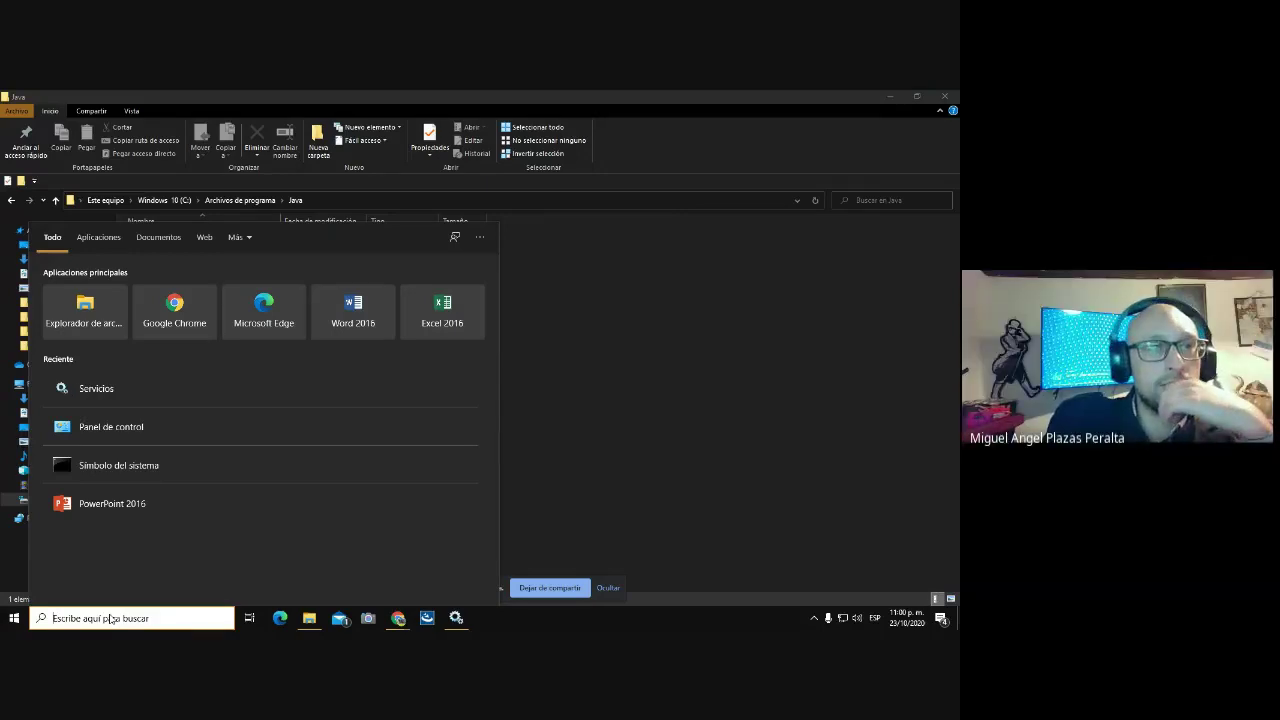
pyautogui.click(111, 432)
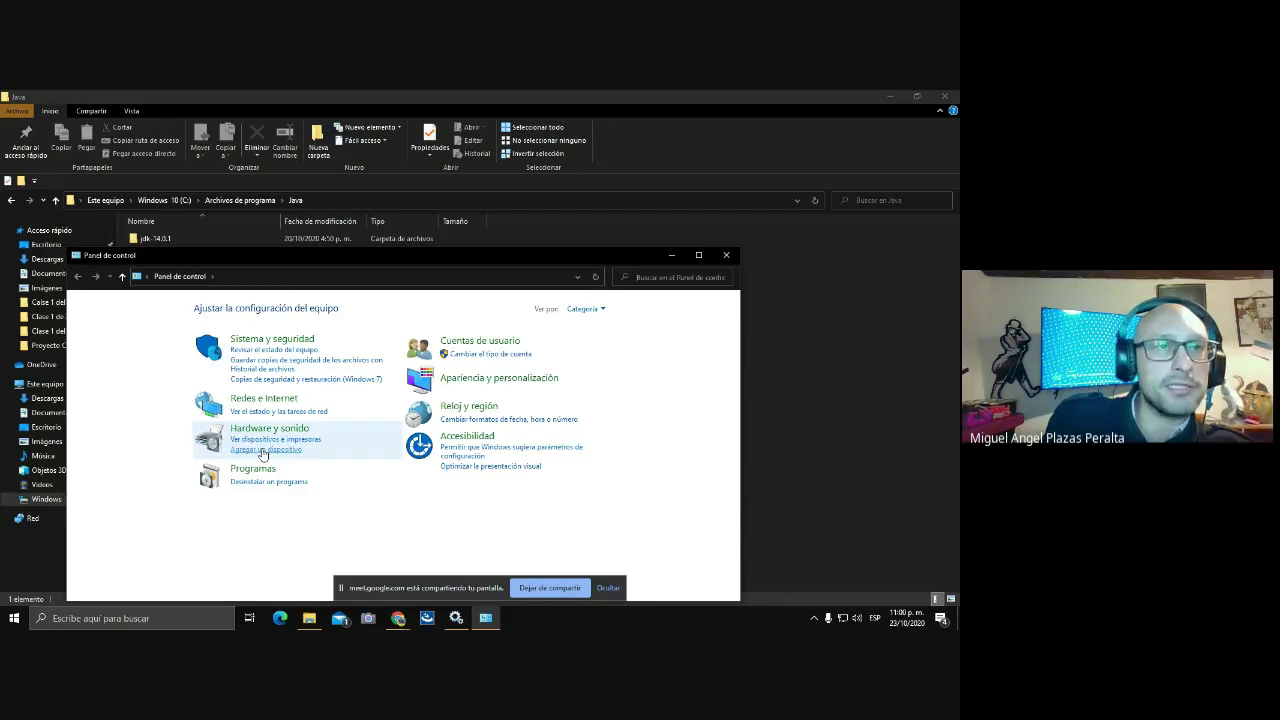
pyautogui.click(263, 481)
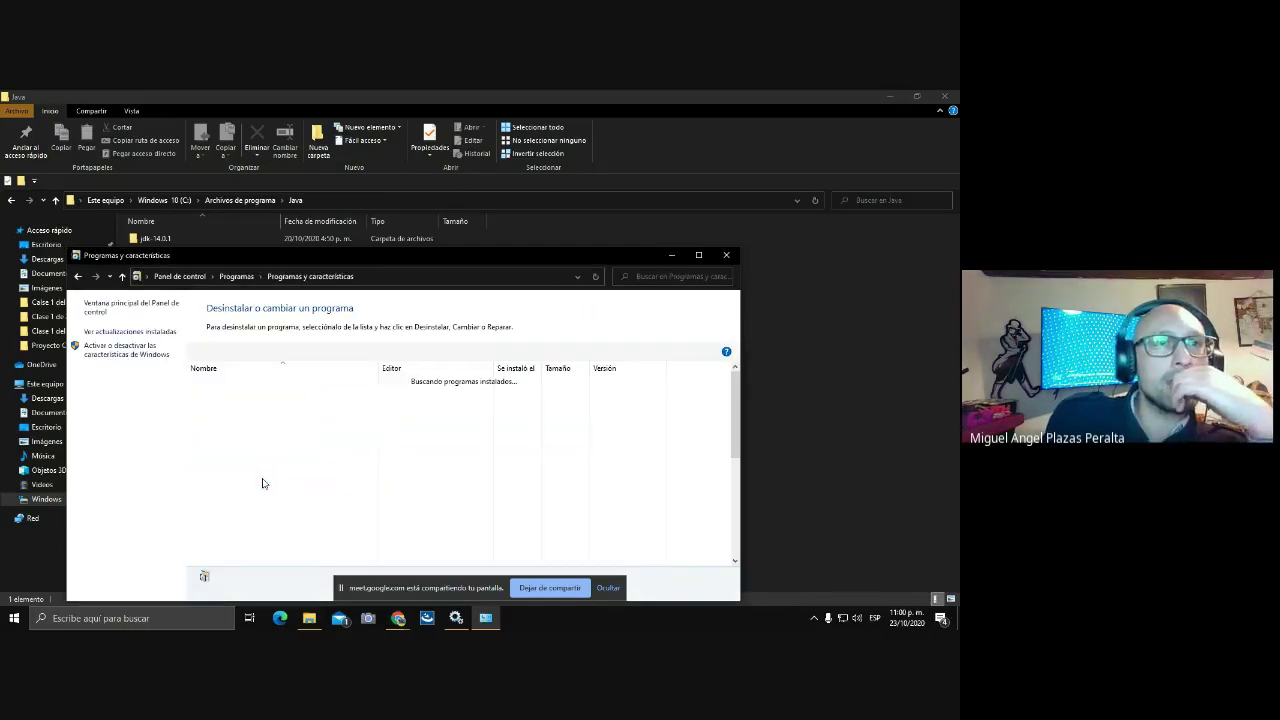
pyautogui.click(699, 256)
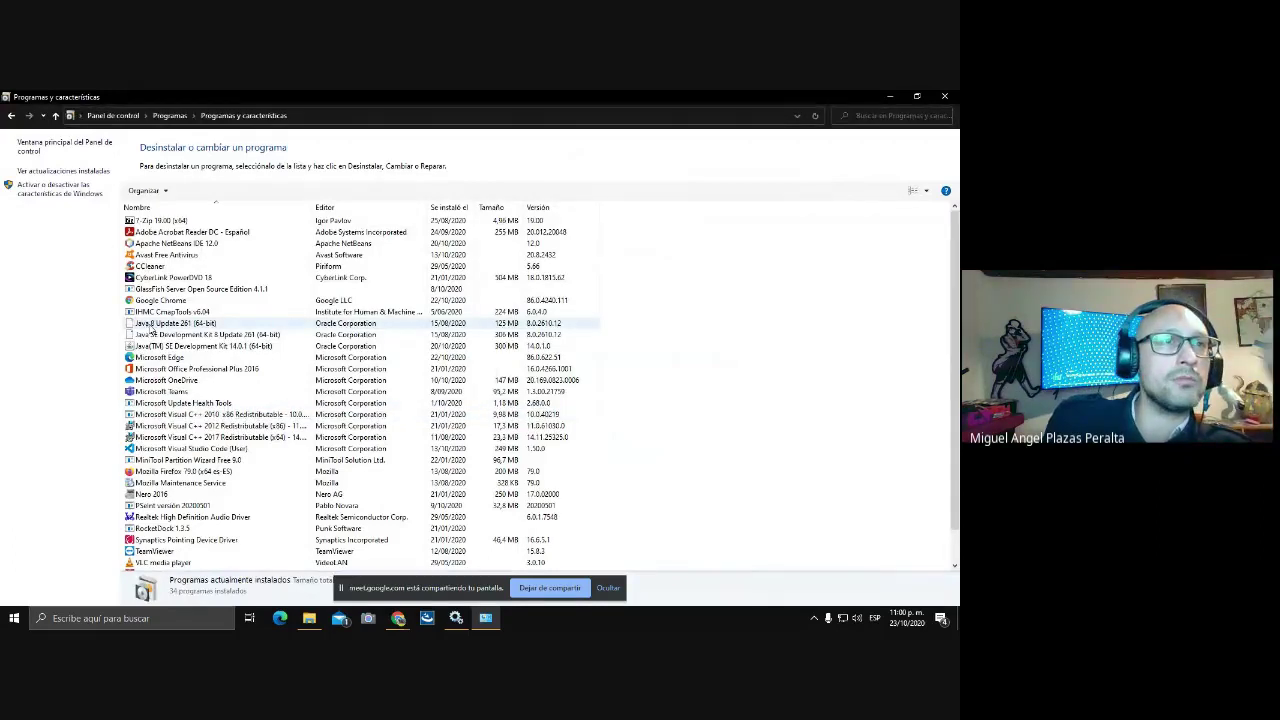
# Uninstall Java 8 Update 261 and Java SE Development Kit 8 Update 261, then close the list.
pyautogui.rightClick(151, 328)
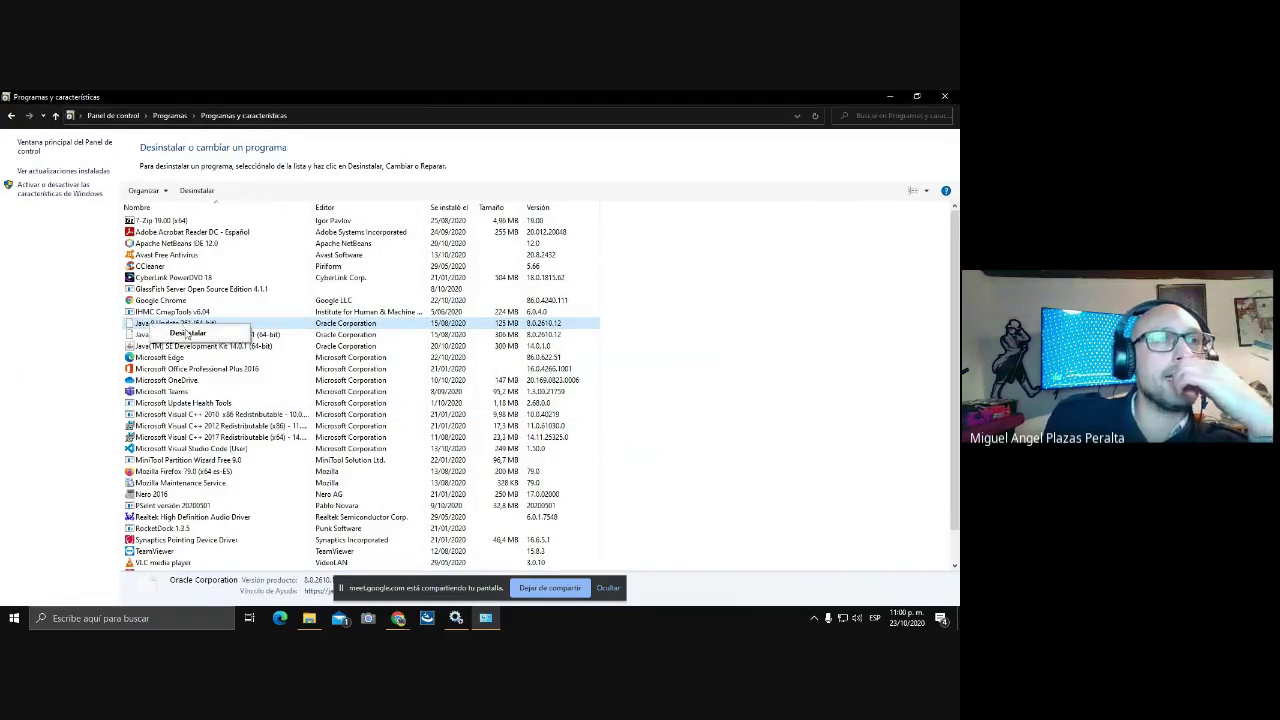
pyautogui.click(187, 333)
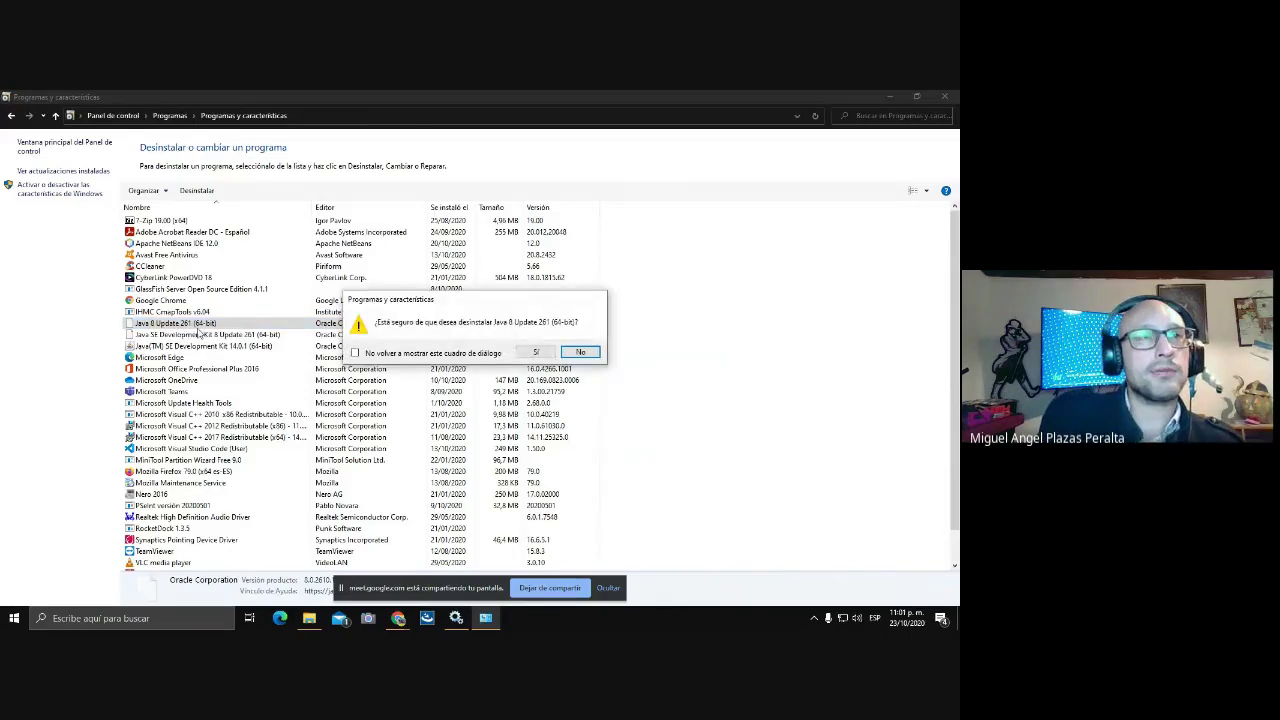
pyautogui.click(535, 352)
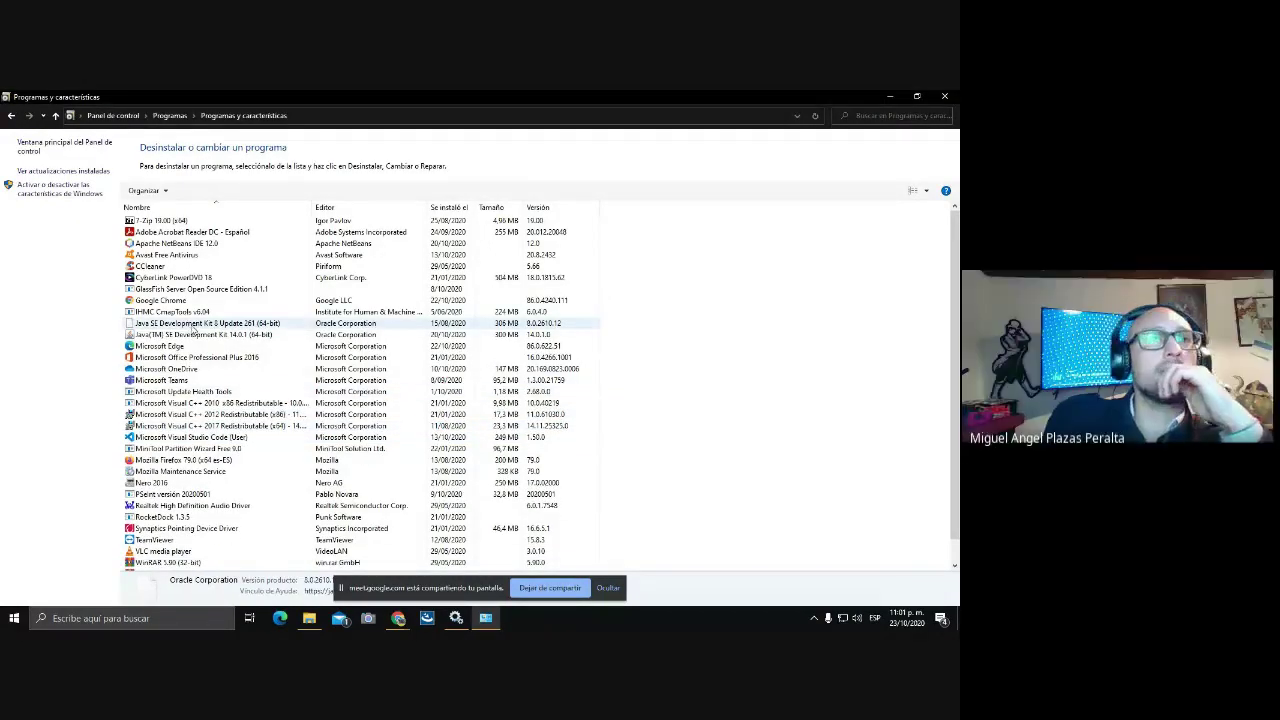
pyautogui.click(196, 326)
pyautogui.rightClick(197, 327)
pyautogui.click(226, 334)
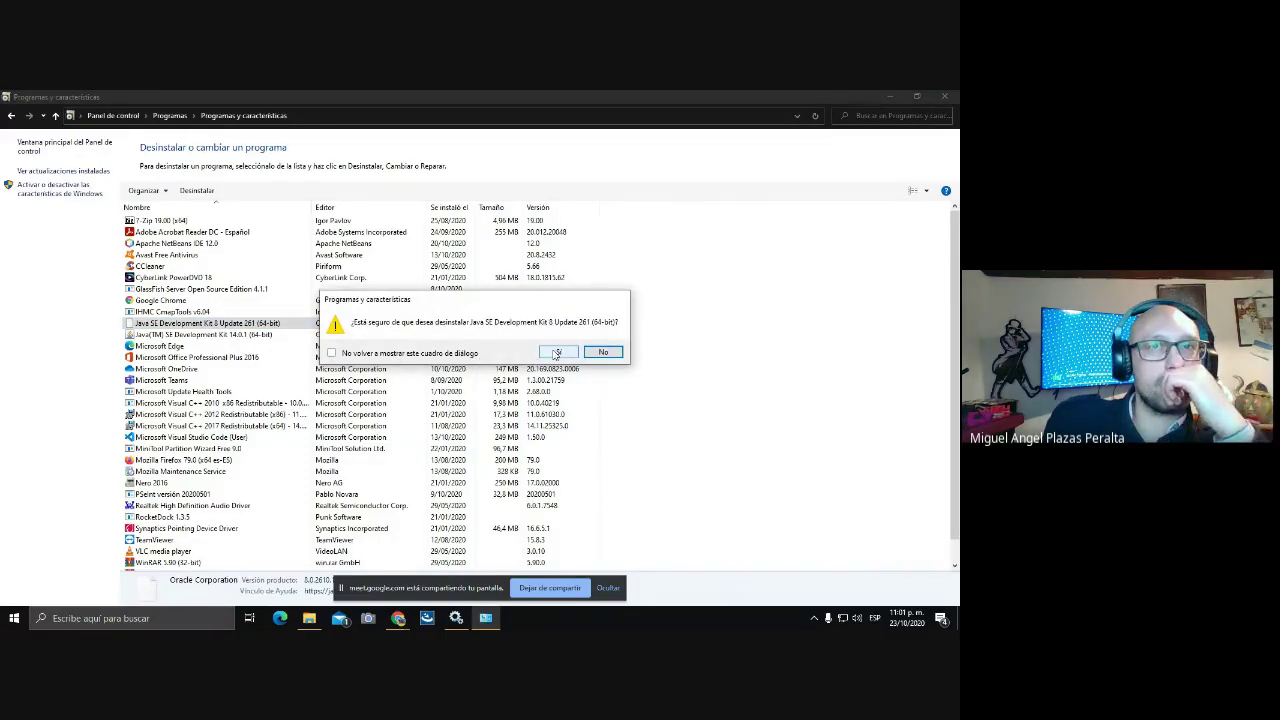
pyautogui.click(556, 353)
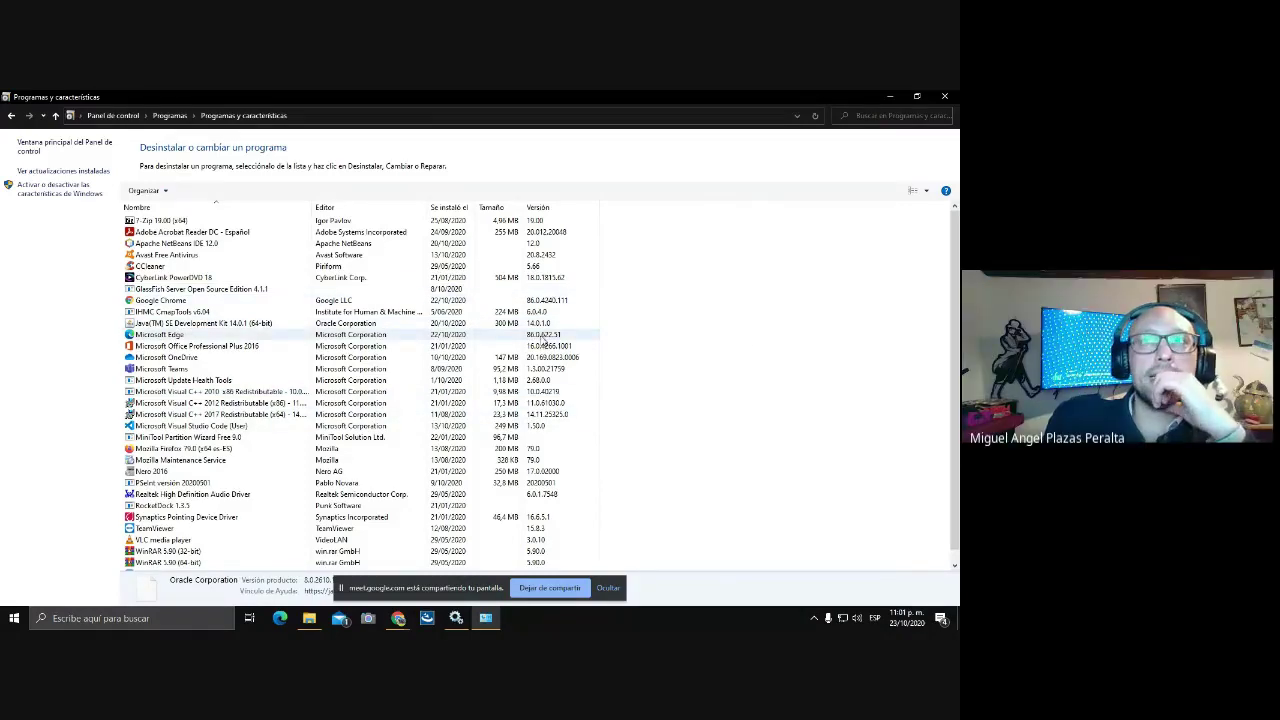
pyautogui.scroll(-1, 545, 341)
pyautogui.scroll(1, 543, 341)
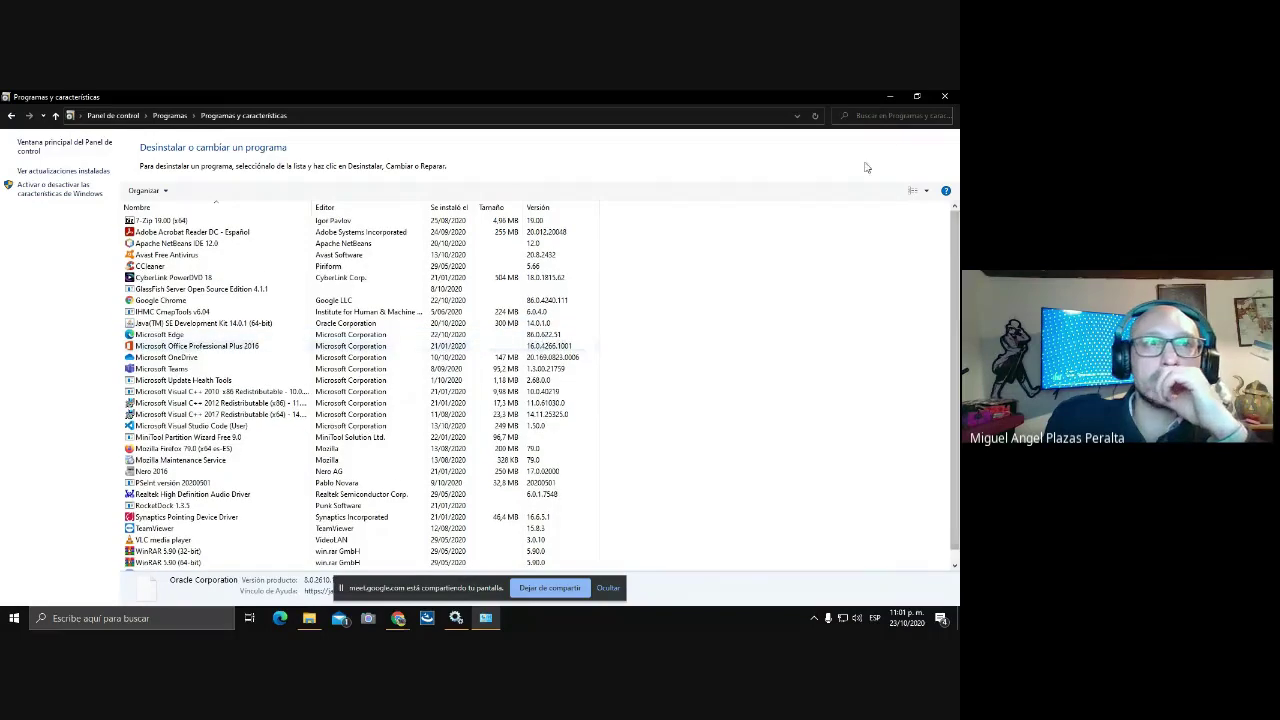
pyautogui.click(940, 98)
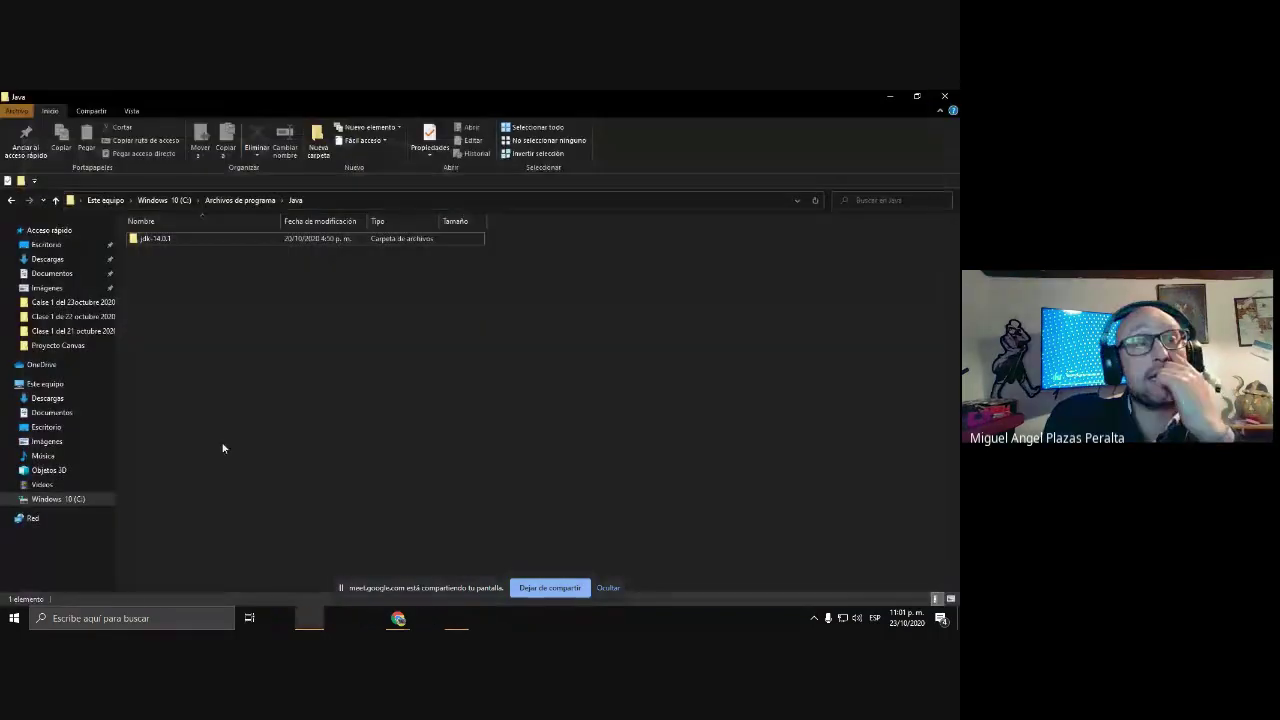
# Run java -version in Command Prompt to confirm Java 14.0.1, then close it and the Java folder.
pyautogui.click(118, 618)
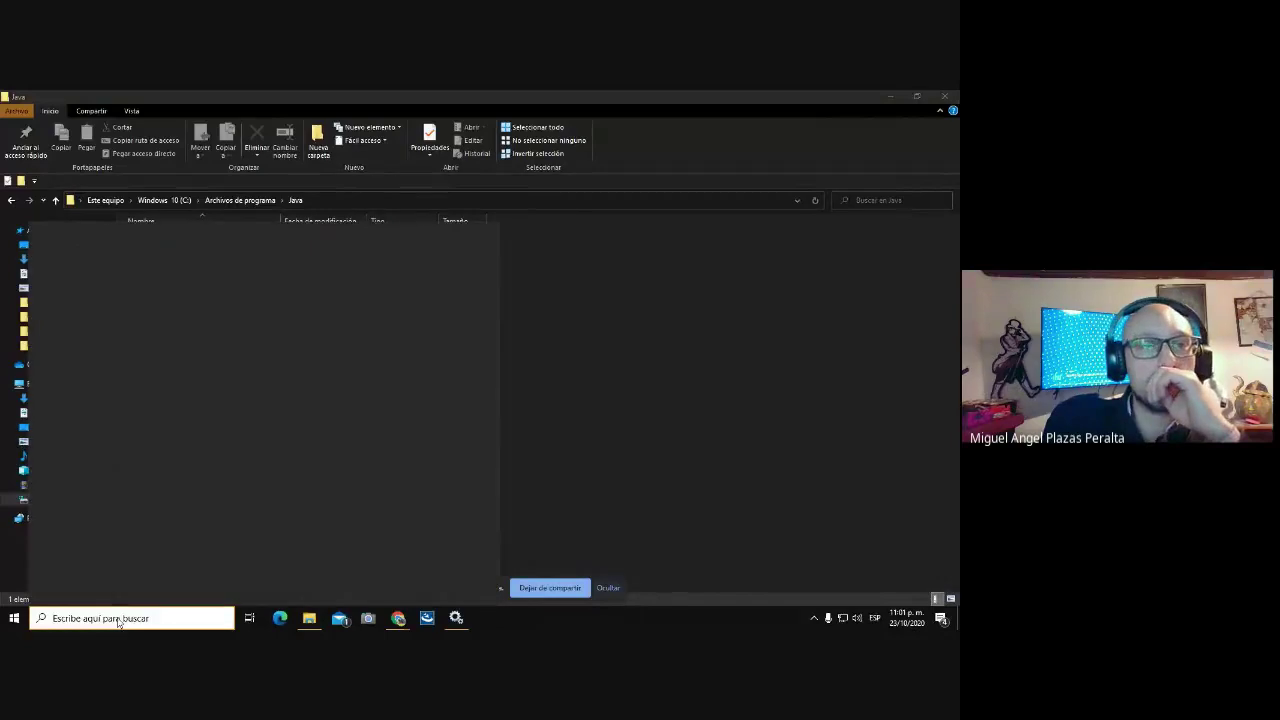
pyautogui.click(127, 475)
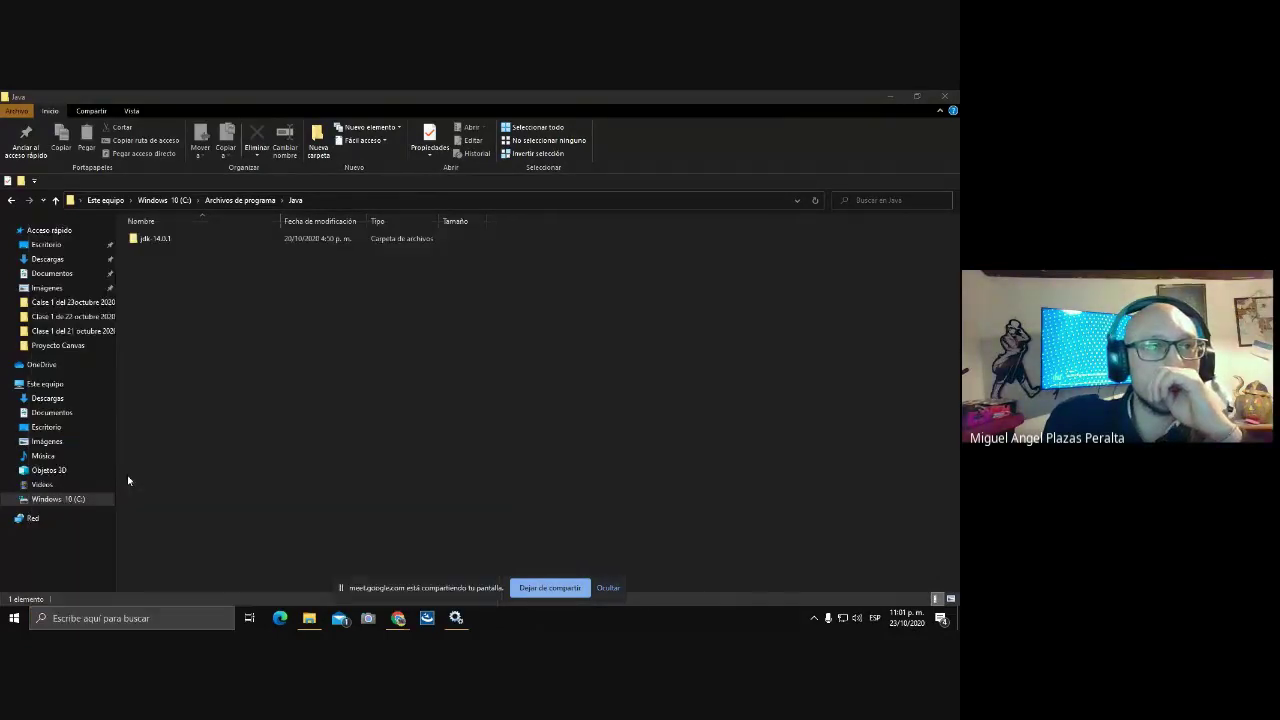
pyautogui.write('java')
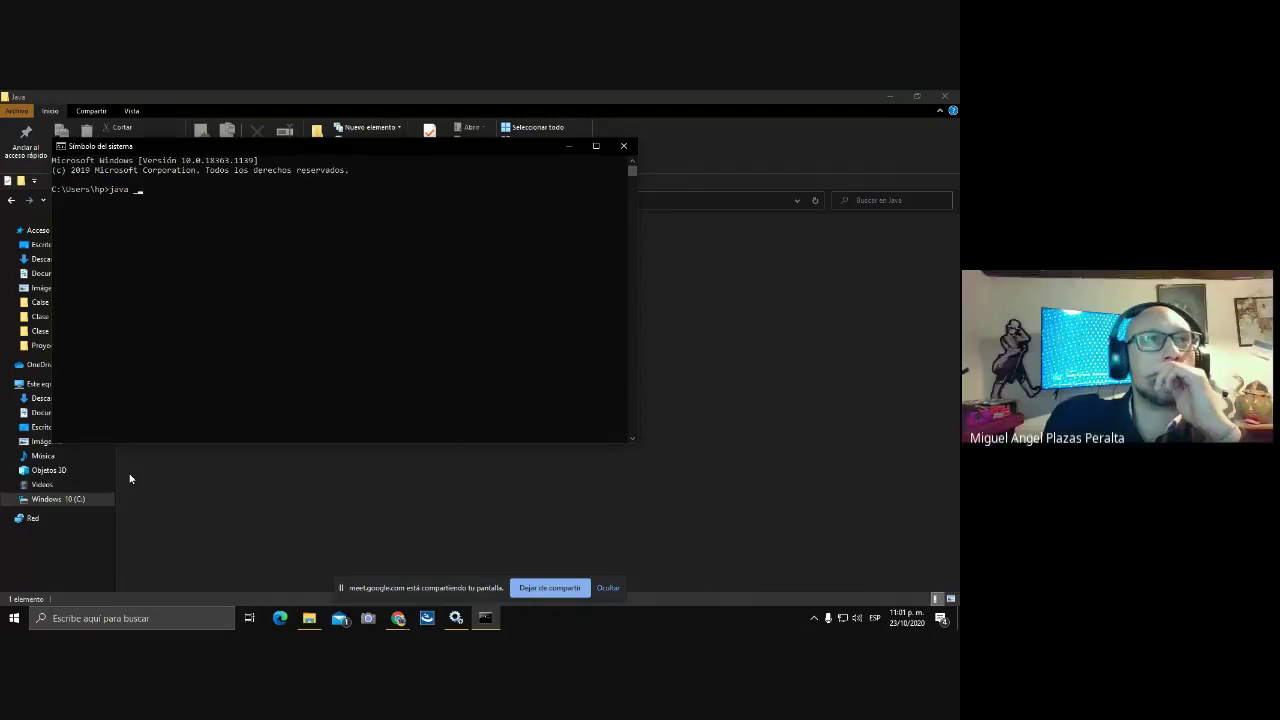
pyautogui.write('-version')
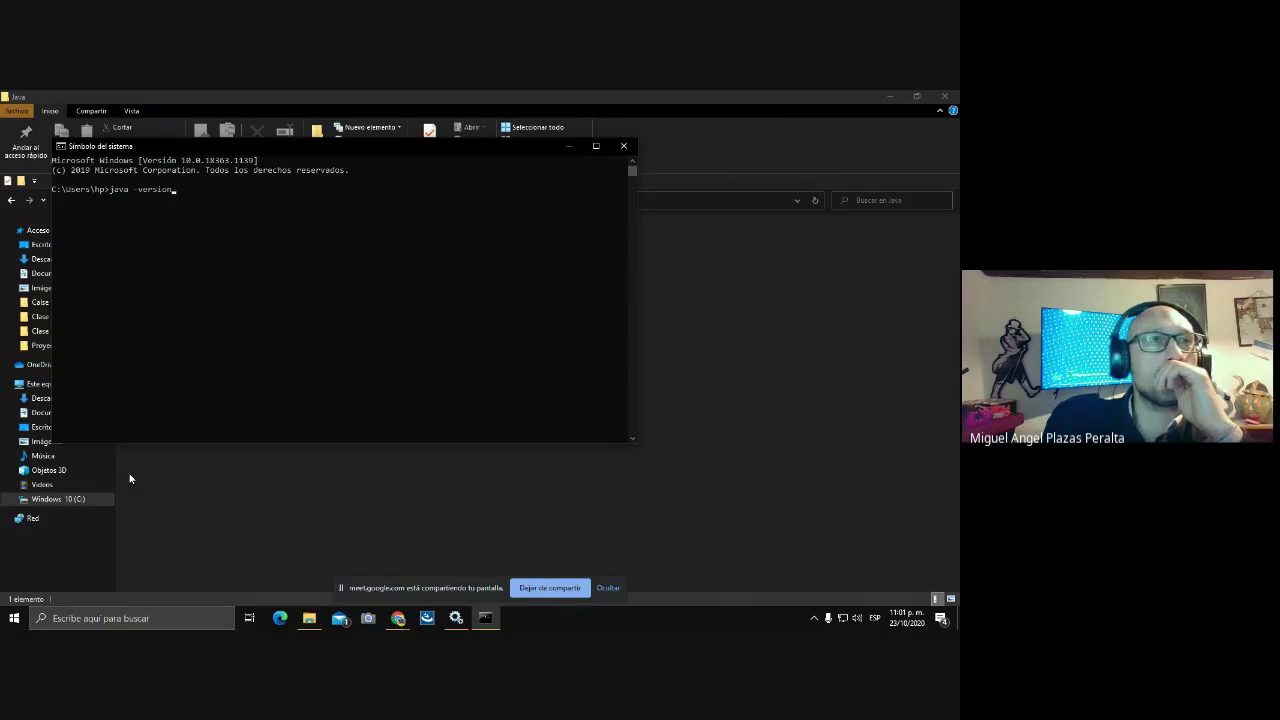
pyautogui.press('Return')
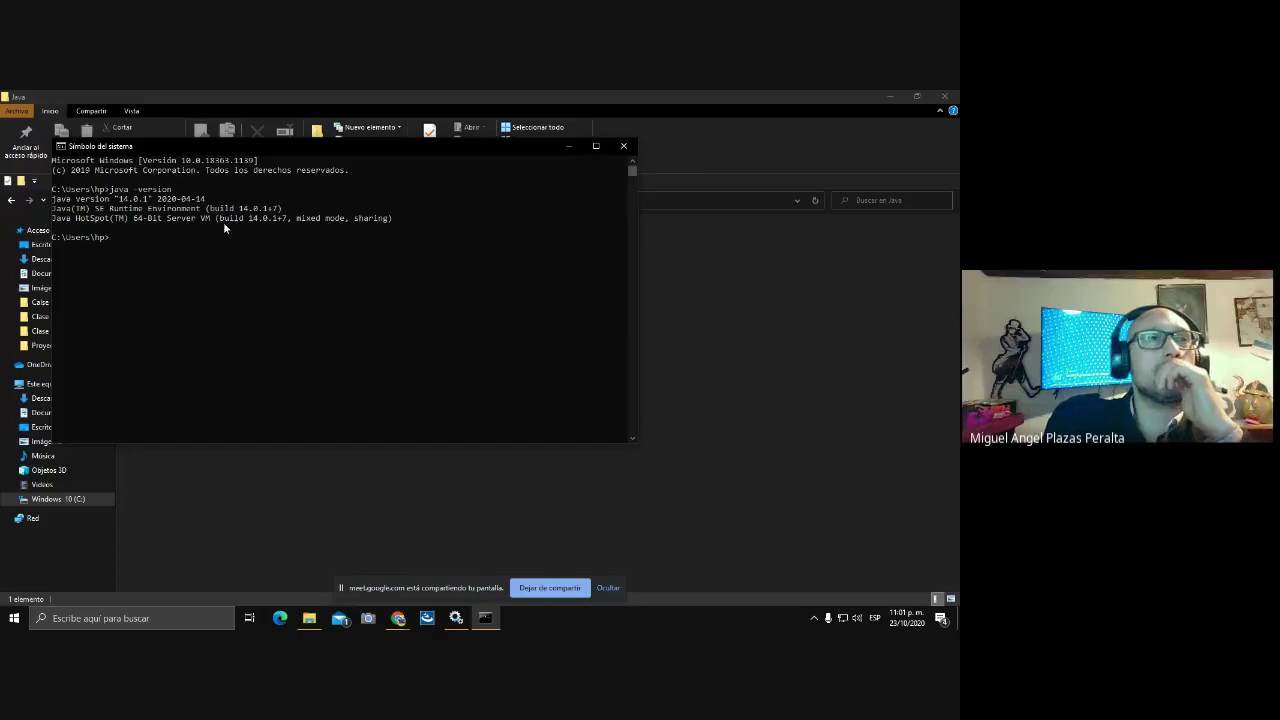
pyautogui.click(623, 146)
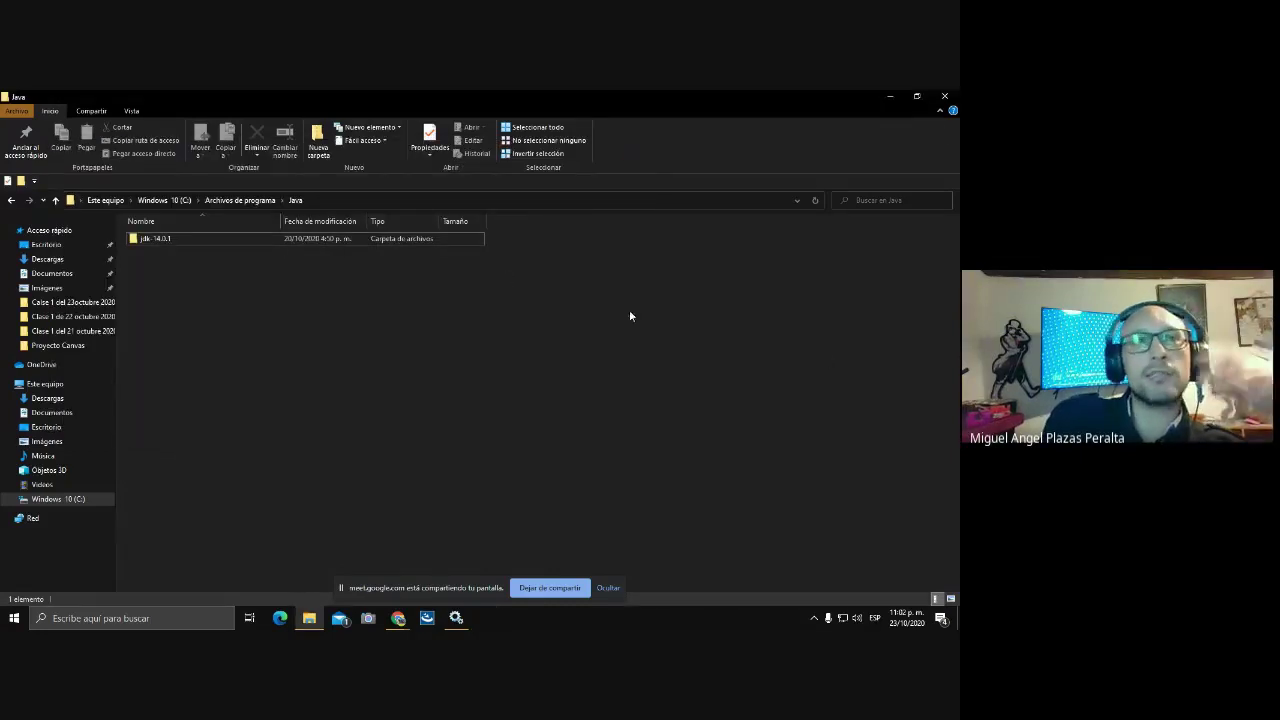
pyautogui.click(941, 96)
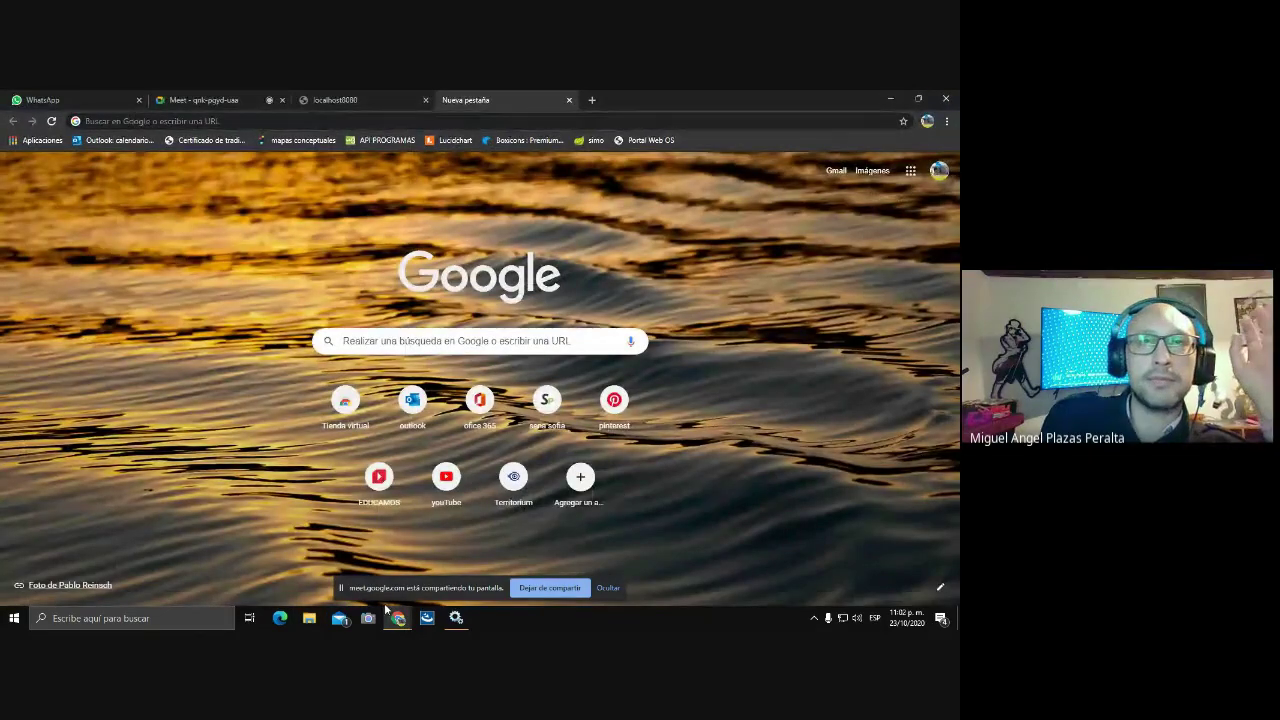
# Maximize the Services window to check it, then hide it again.
pyautogui.click(456, 618)
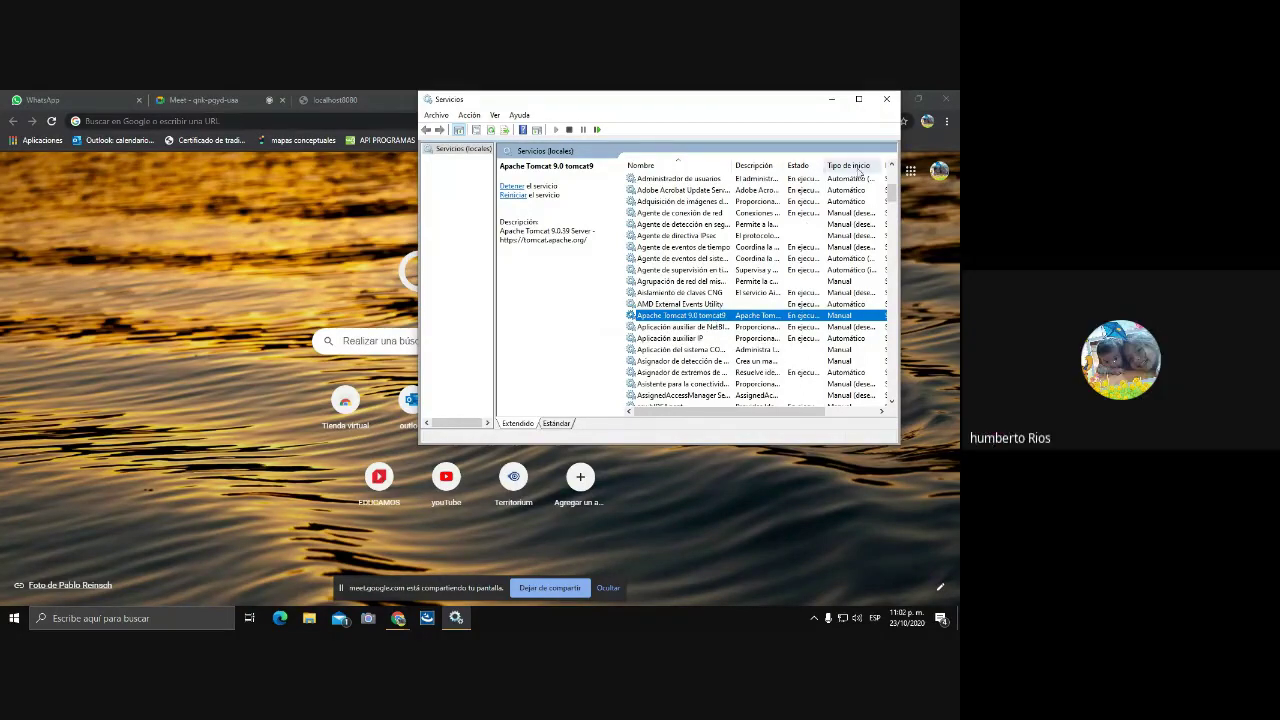
pyautogui.click(858, 99)
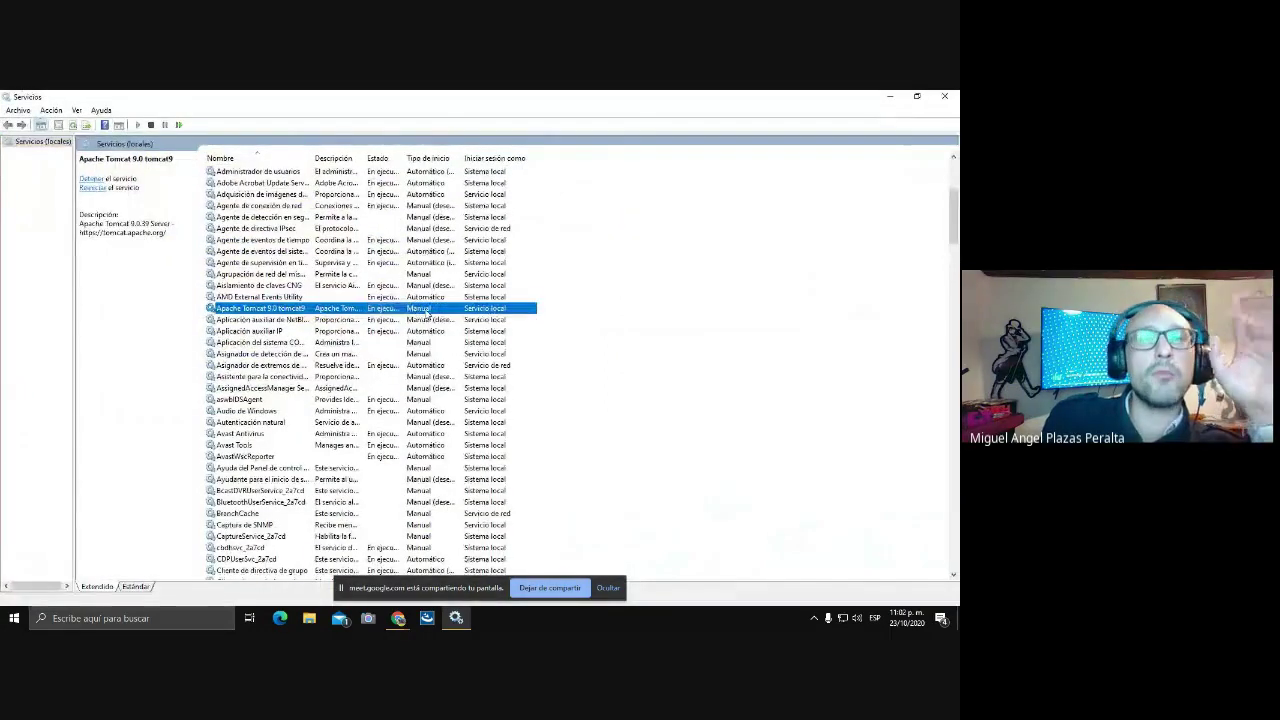
pyautogui.click(885, 97)
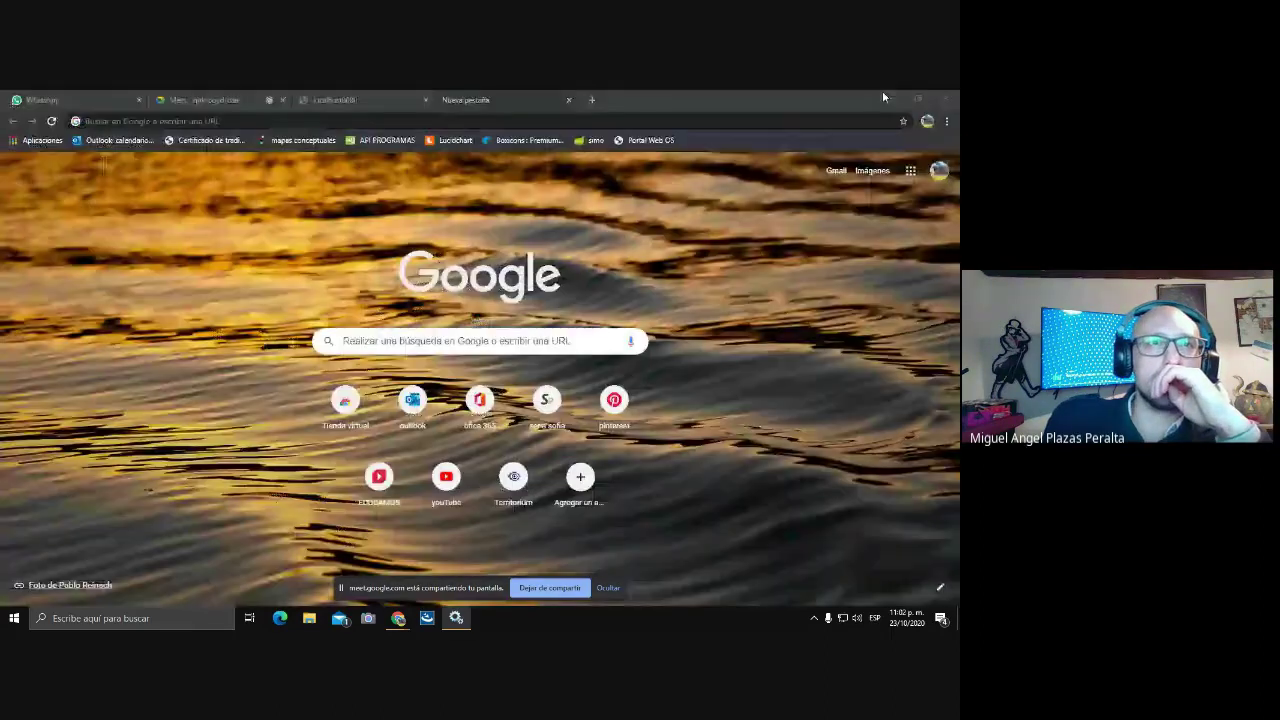
# Search Google for localhost8080 after removing the trailing slash from the address.
pyautogui.click(347, 101)
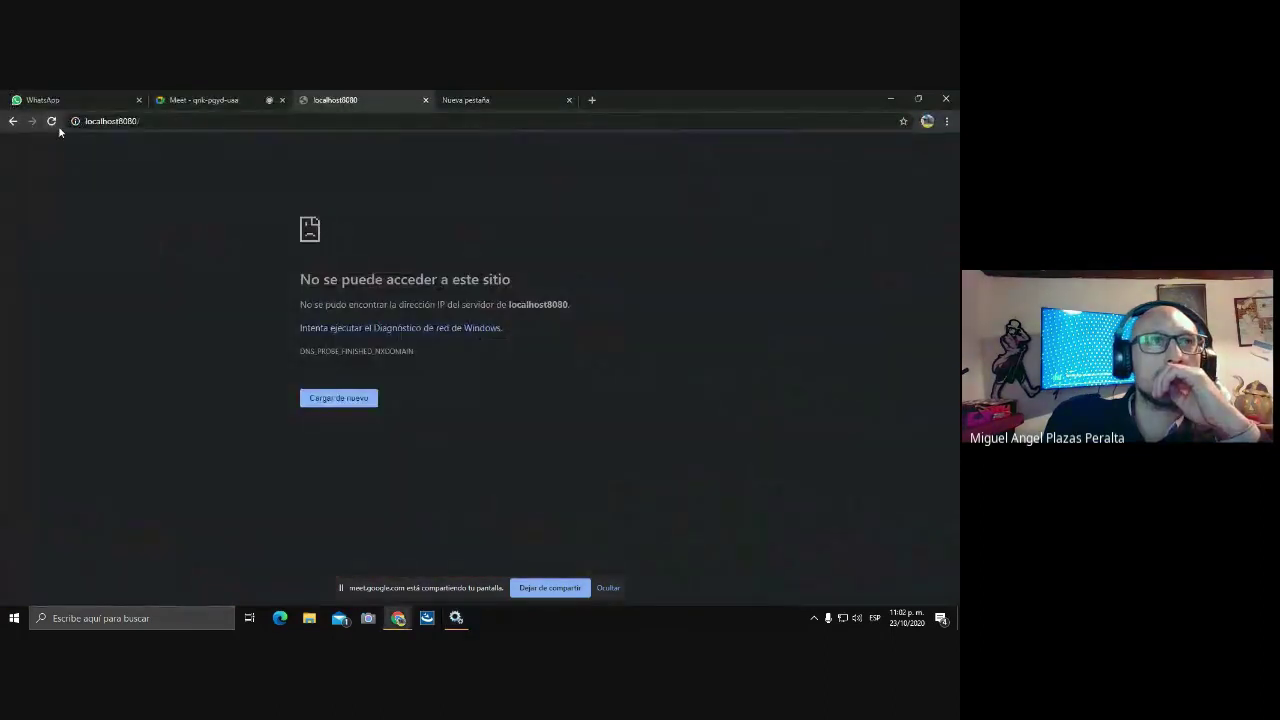
pyautogui.click(146, 124)
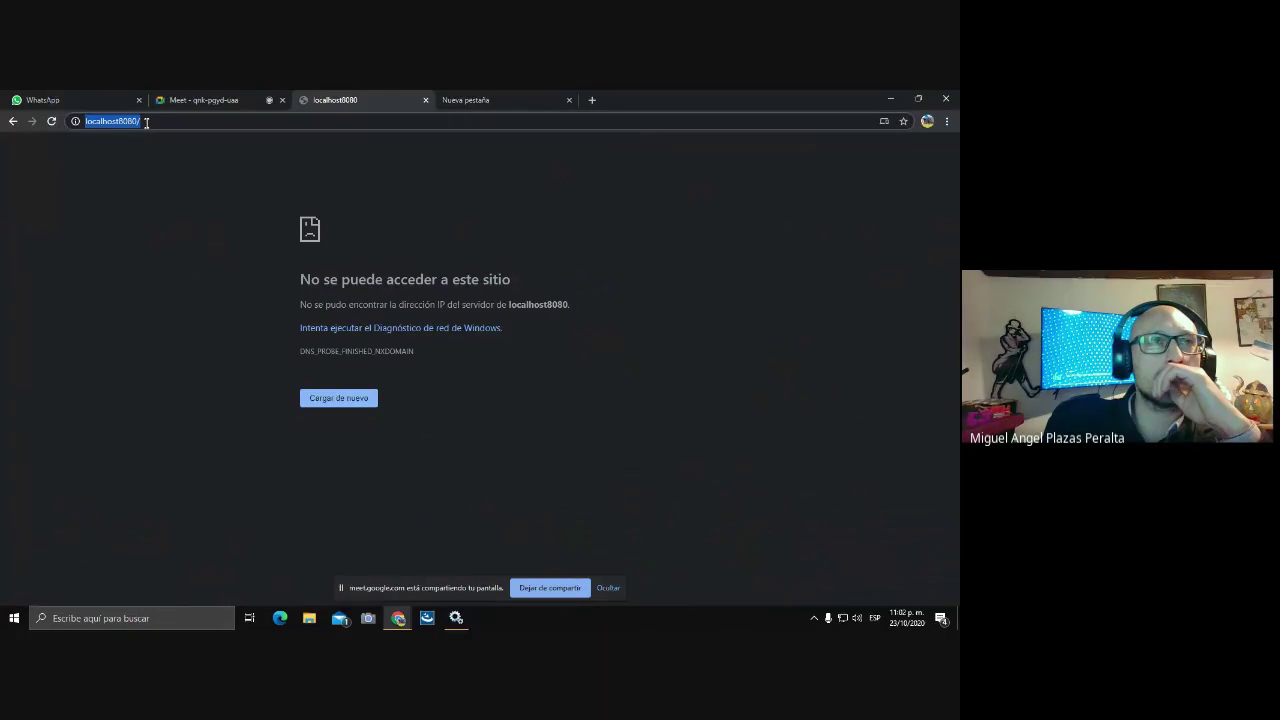
pyautogui.click(146, 122)
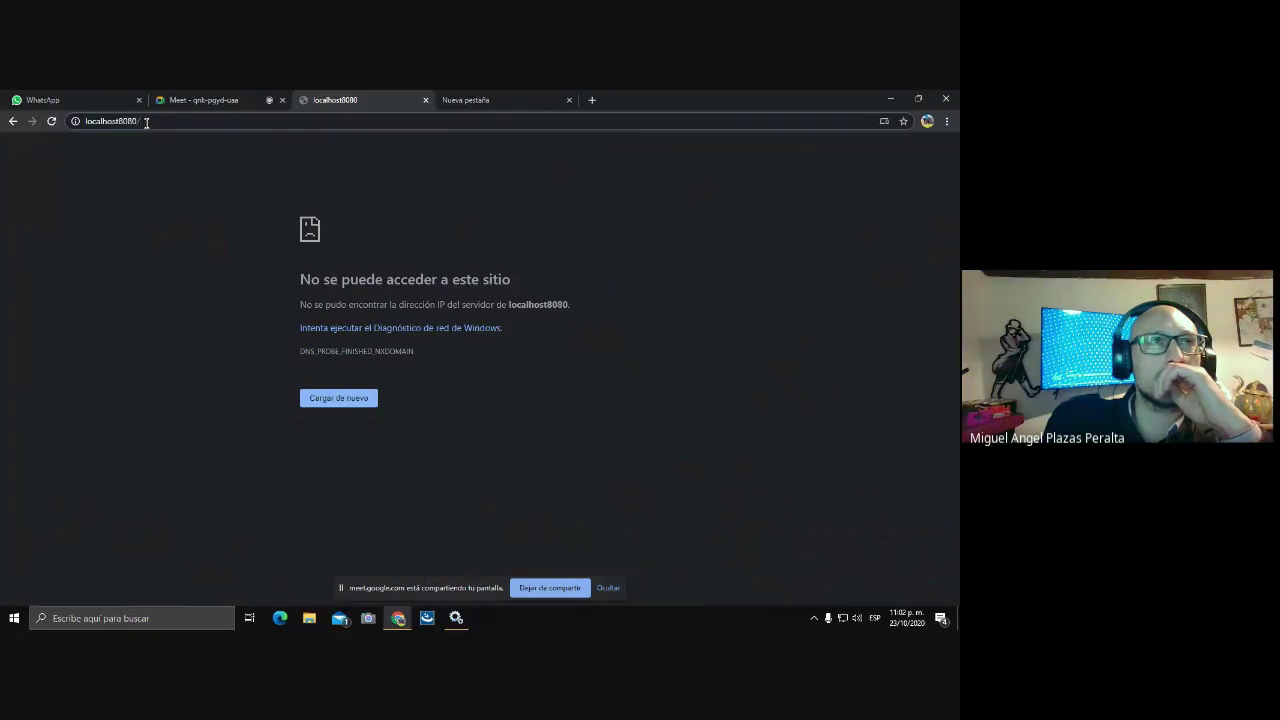
pyautogui.press('BackSpace')
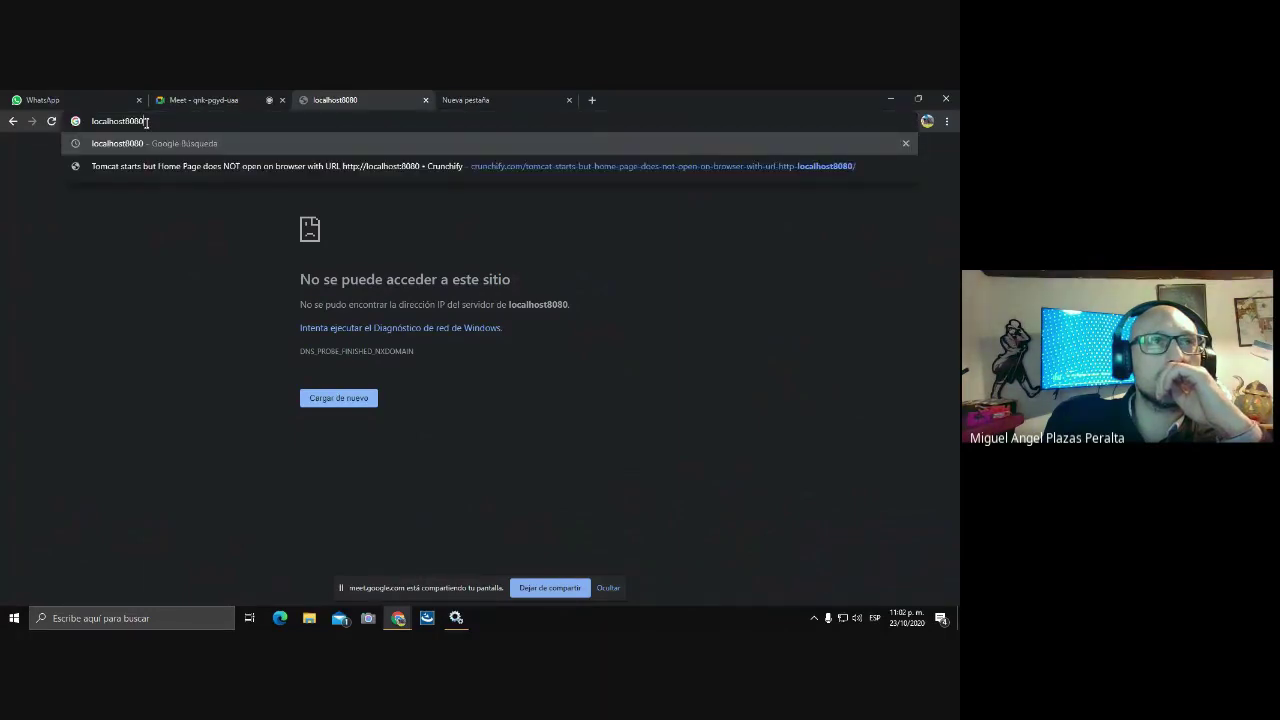
pyautogui.press('Return')
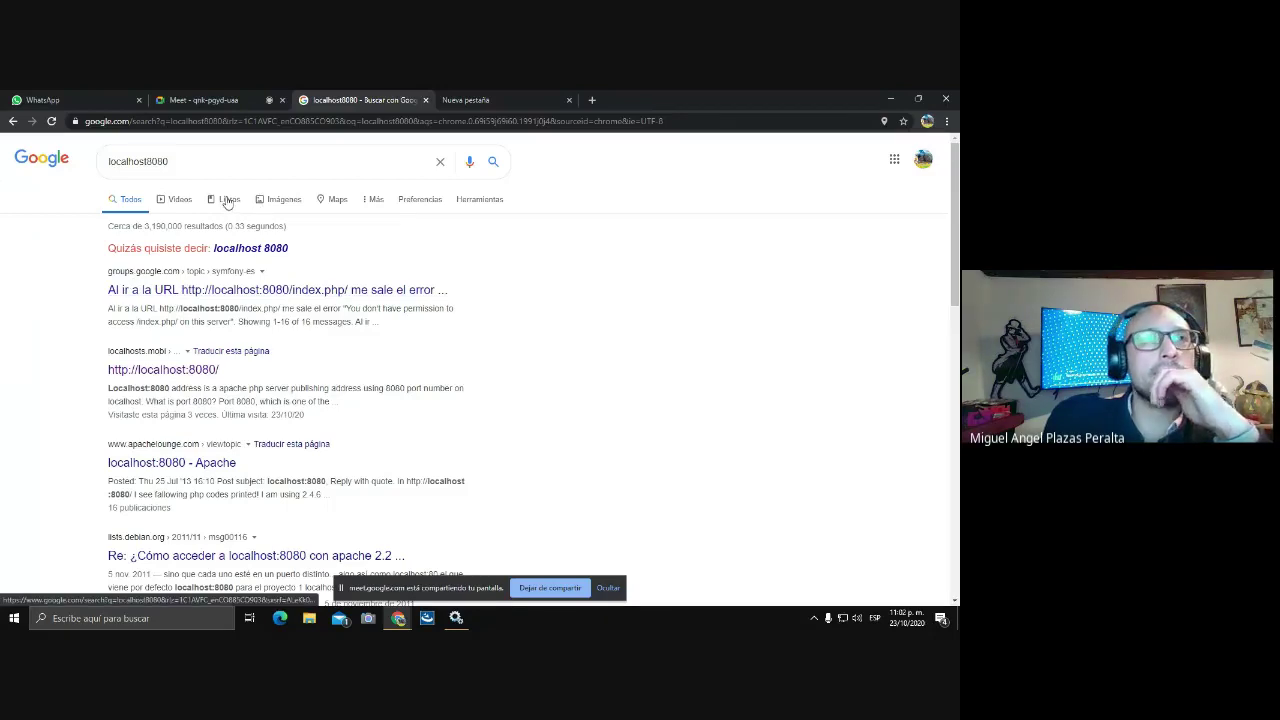
pyautogui.click(517, 103)
pyautogui.click(216, 121)
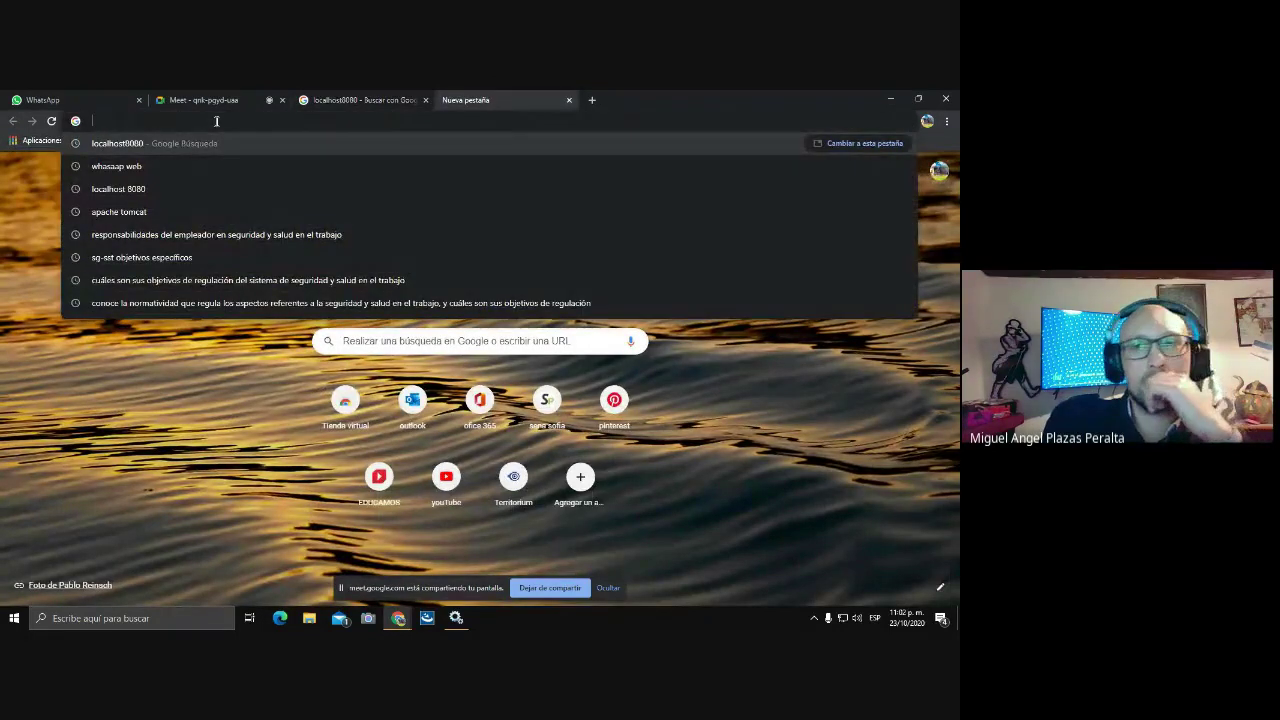
pyautogui.write('htt')
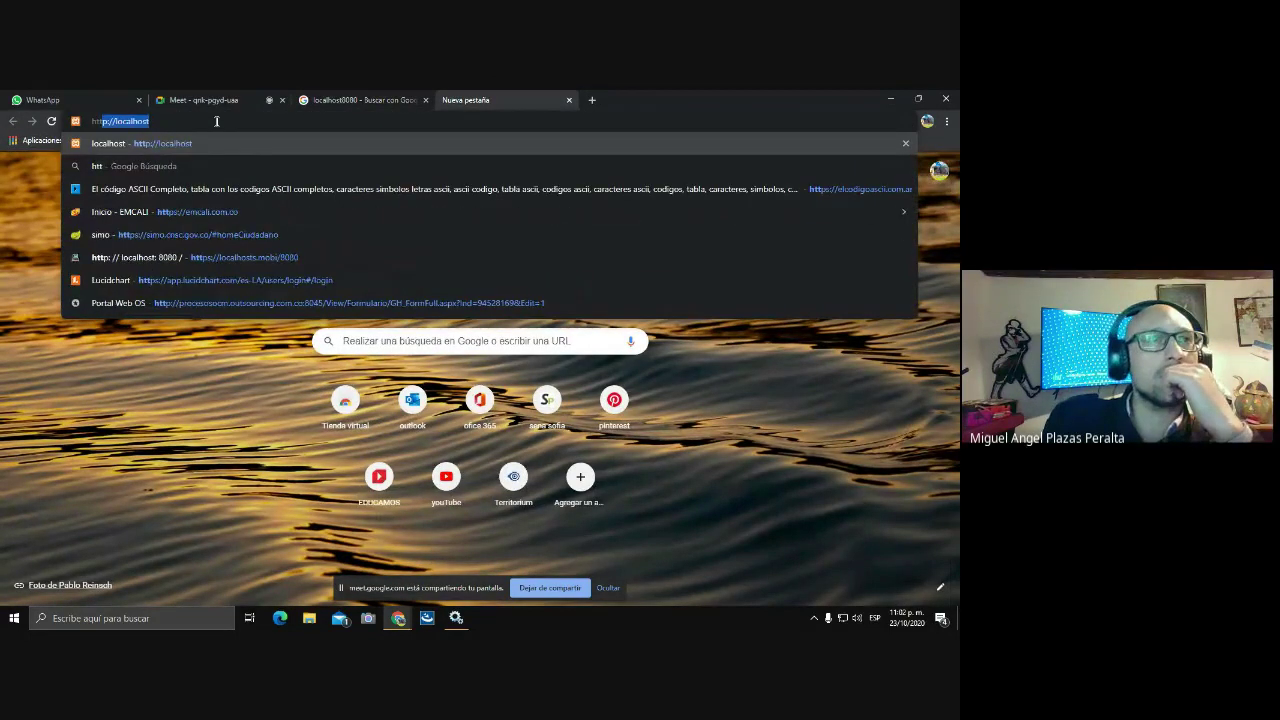
pyautogui.write('p:')
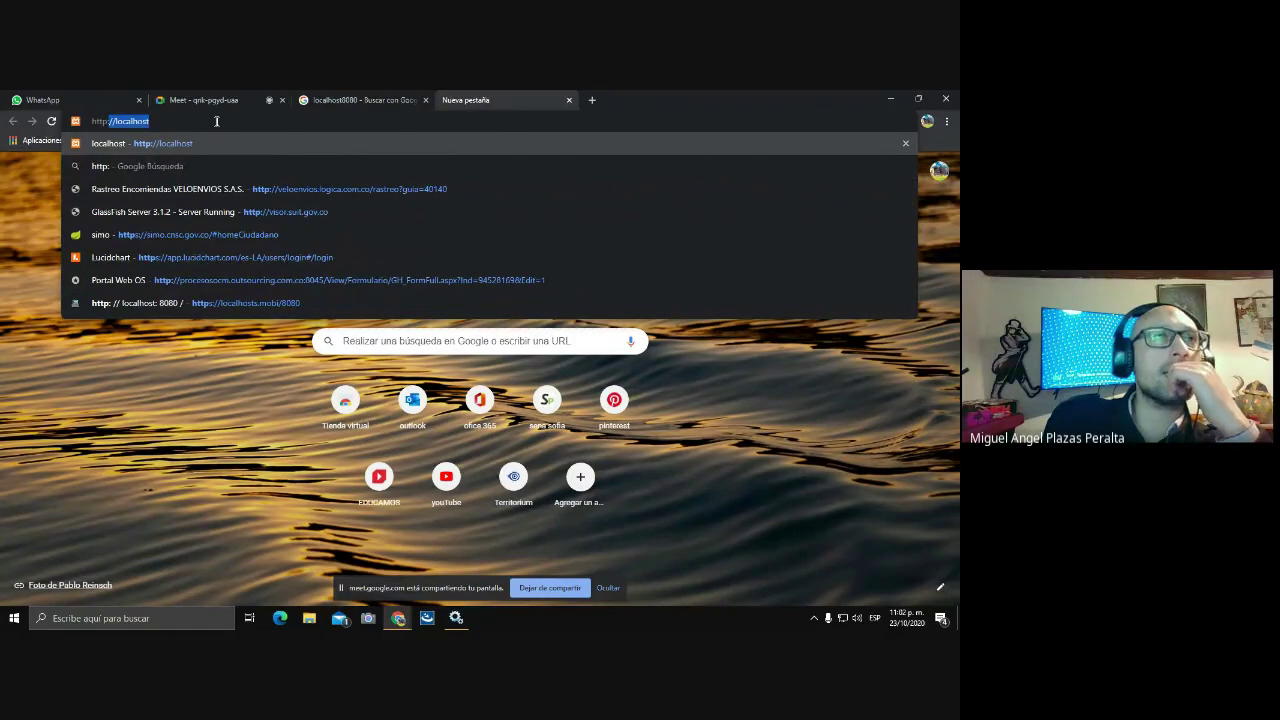
pyautogui.write('//loca')
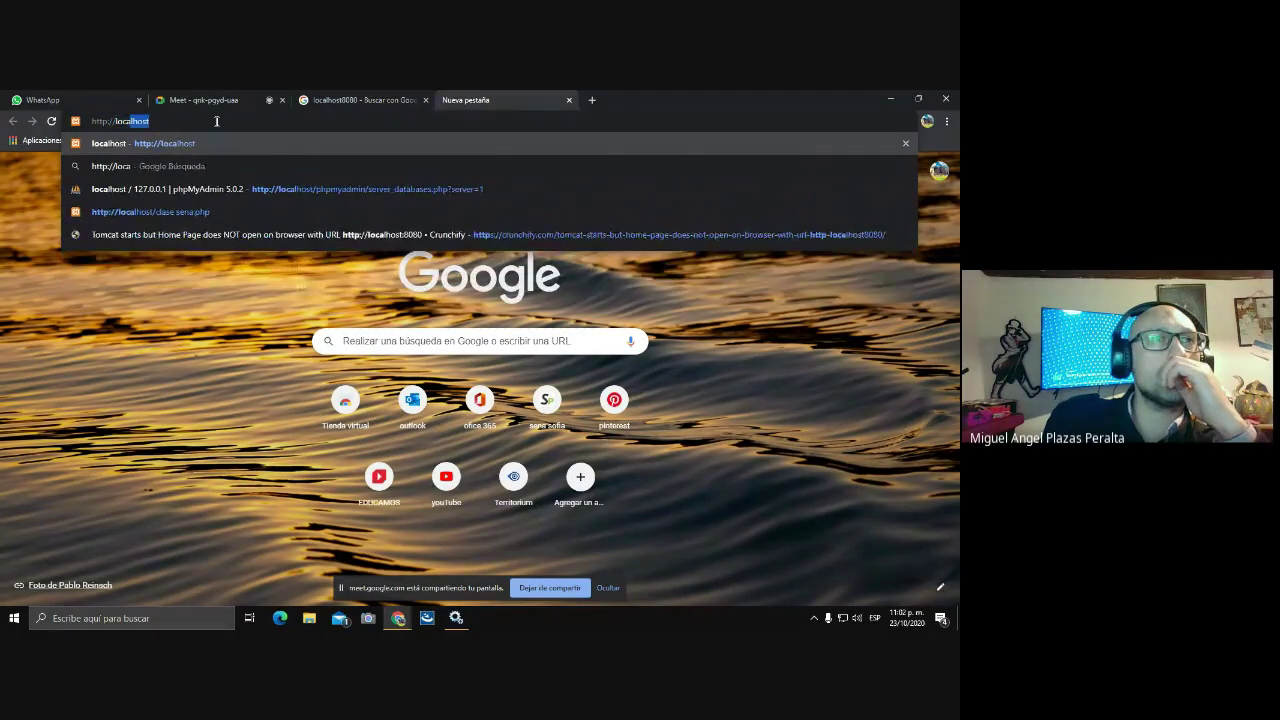
pyautogui.write('lhost')
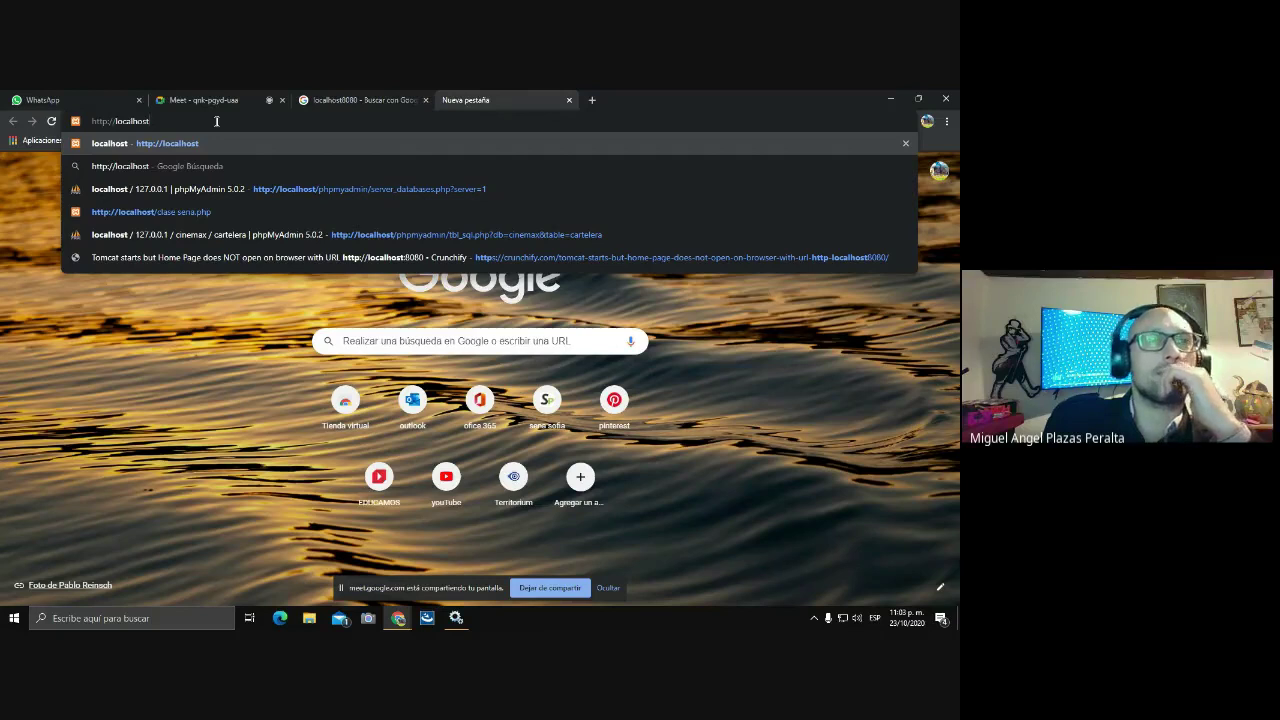
pyautogui.write(':')
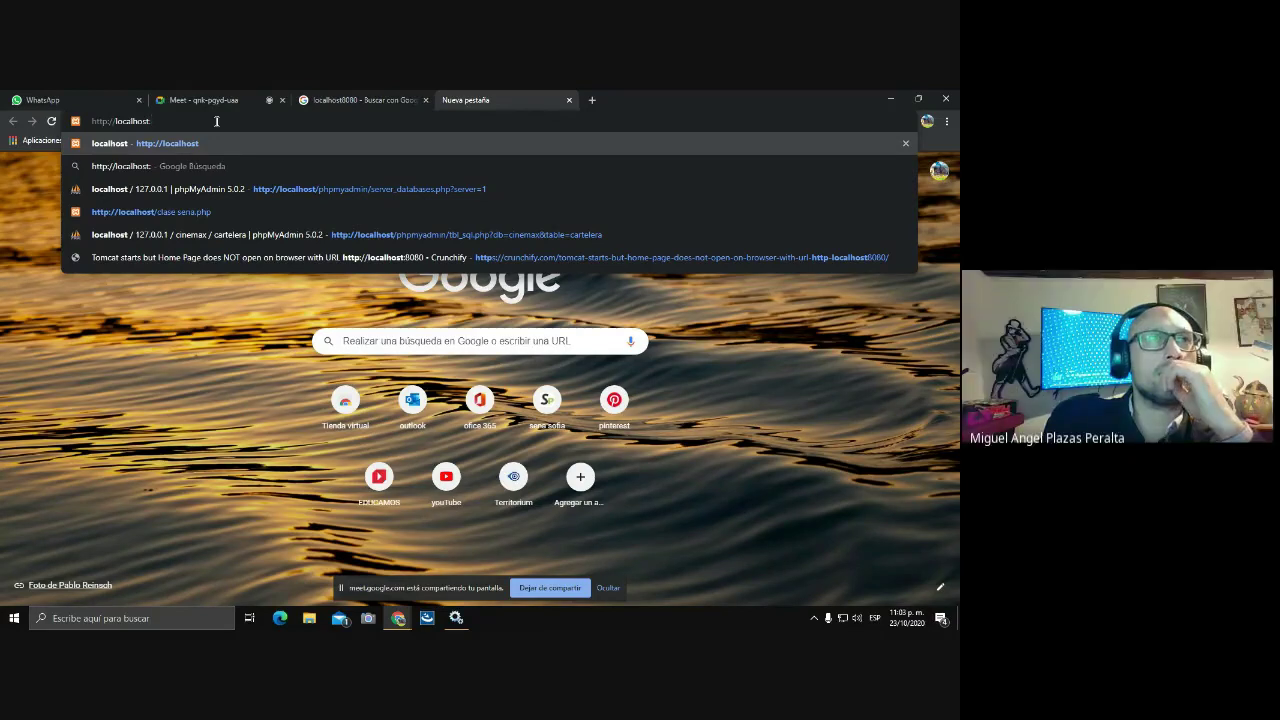
pyautogui.write('8080')
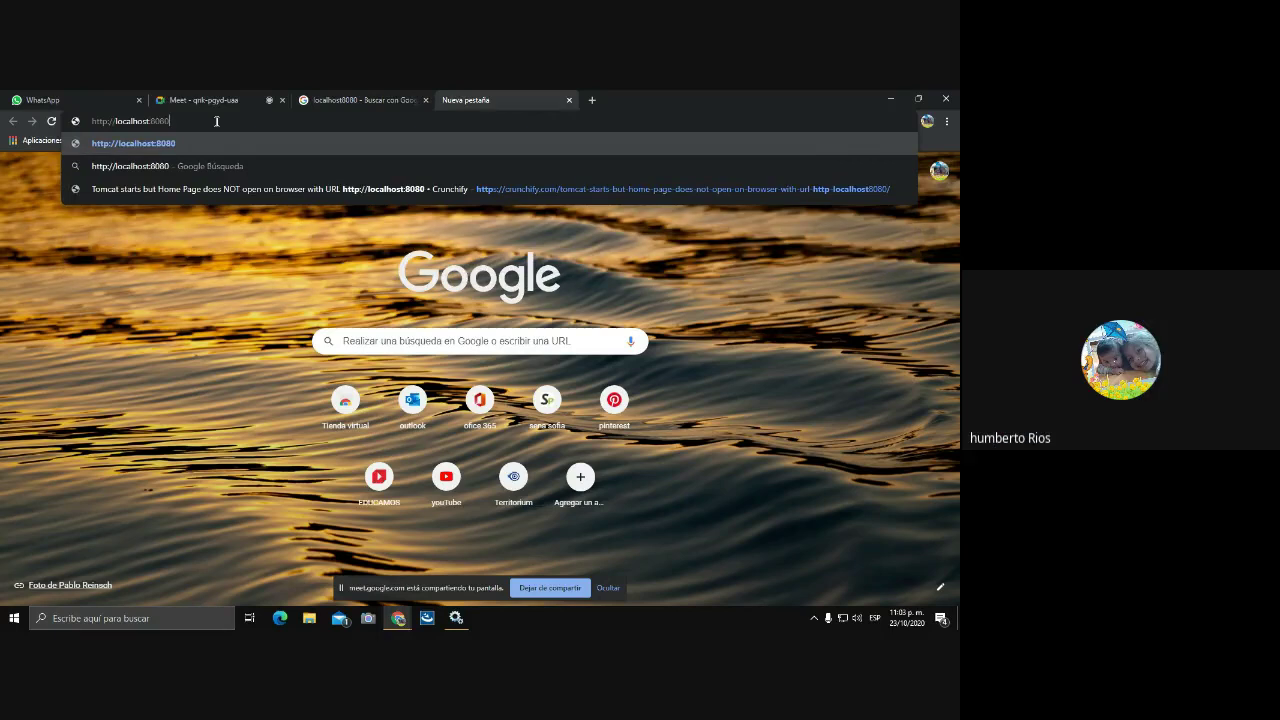
pyautogui.press('Return')
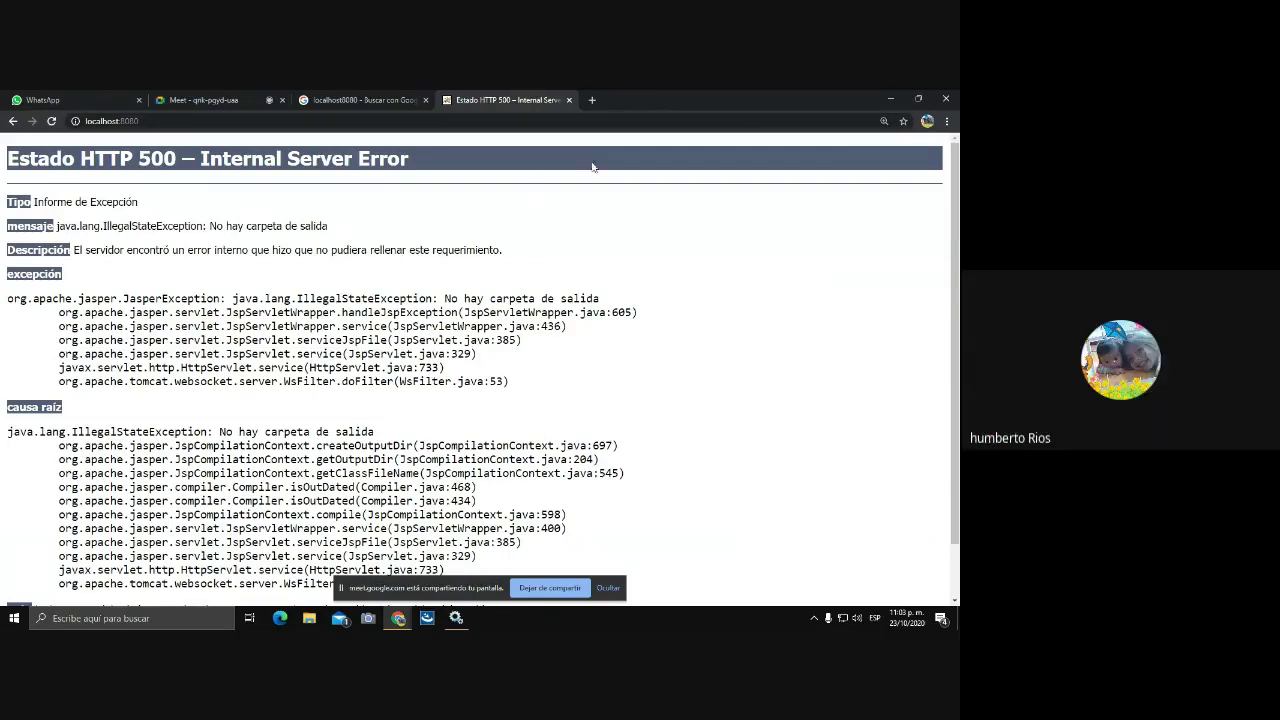
pyautogui.click(569, 100)
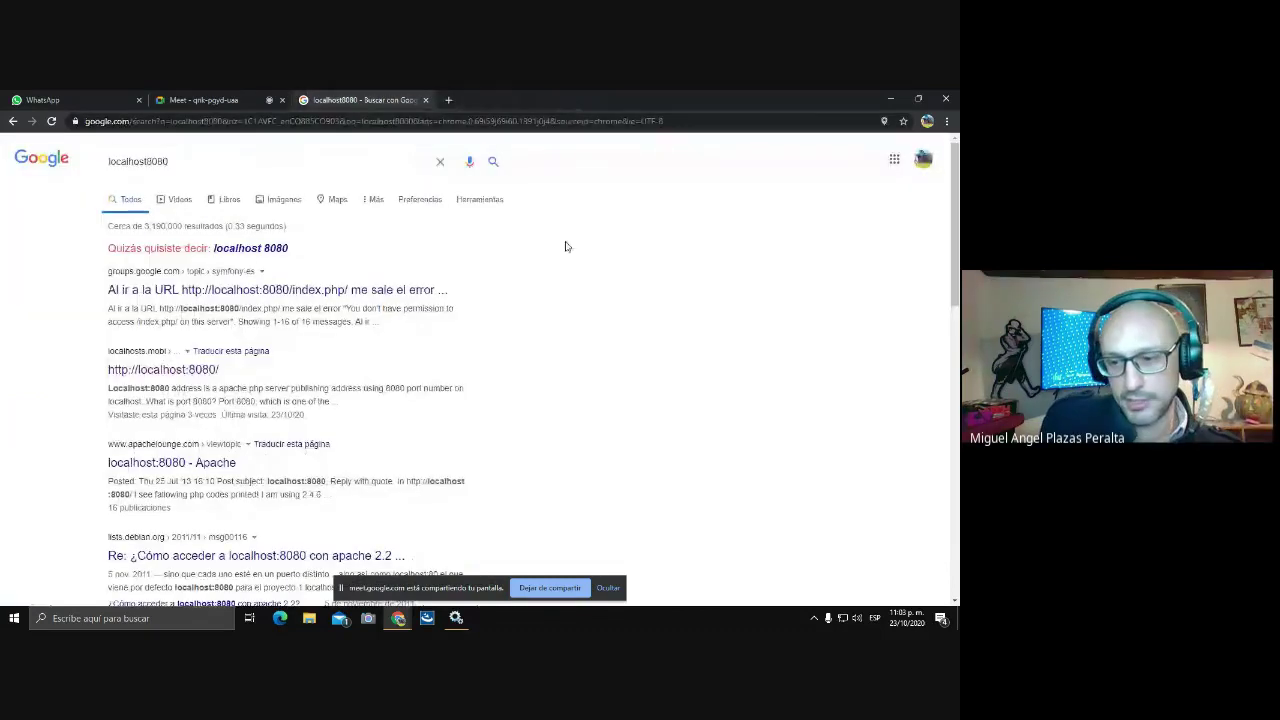
pyautogui.click(426, 100)
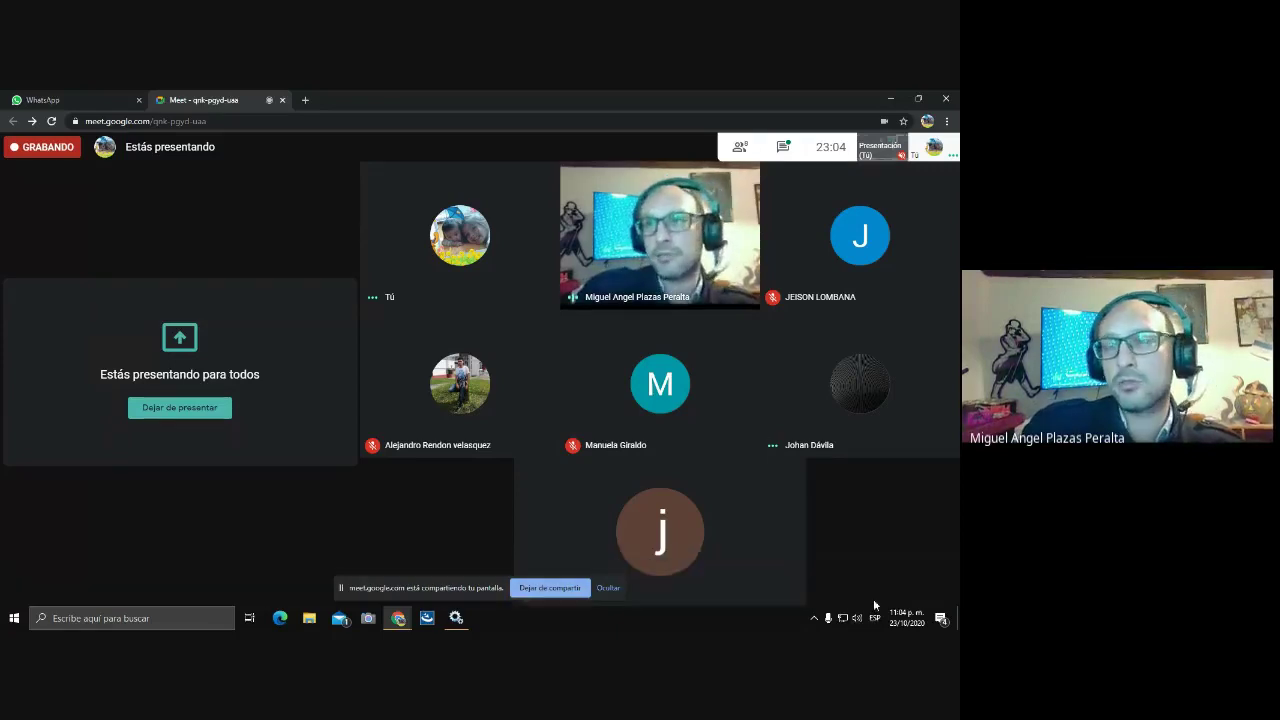
pyautogui.click(532, 589)
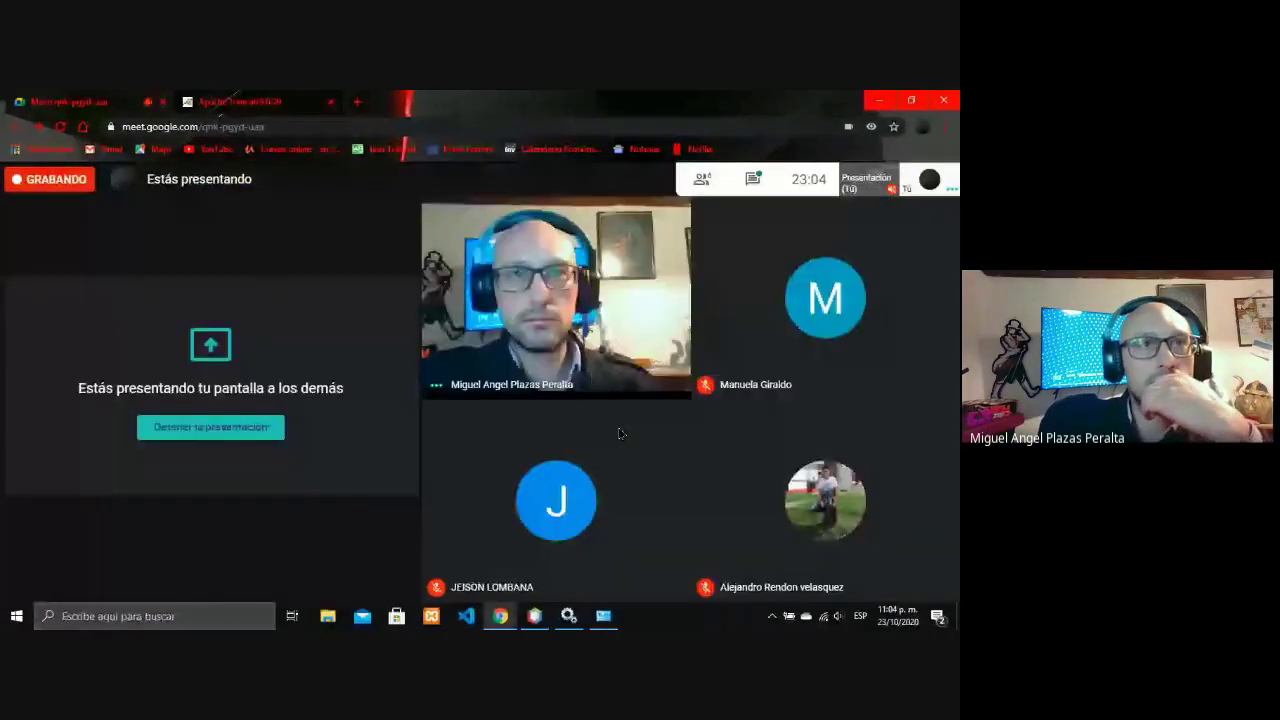
# Open Tomcat's Host Manager and sign in as admin with its password, which is rejected.
pyautogui.click(228, 104)
pyautogui.click(870, 363)
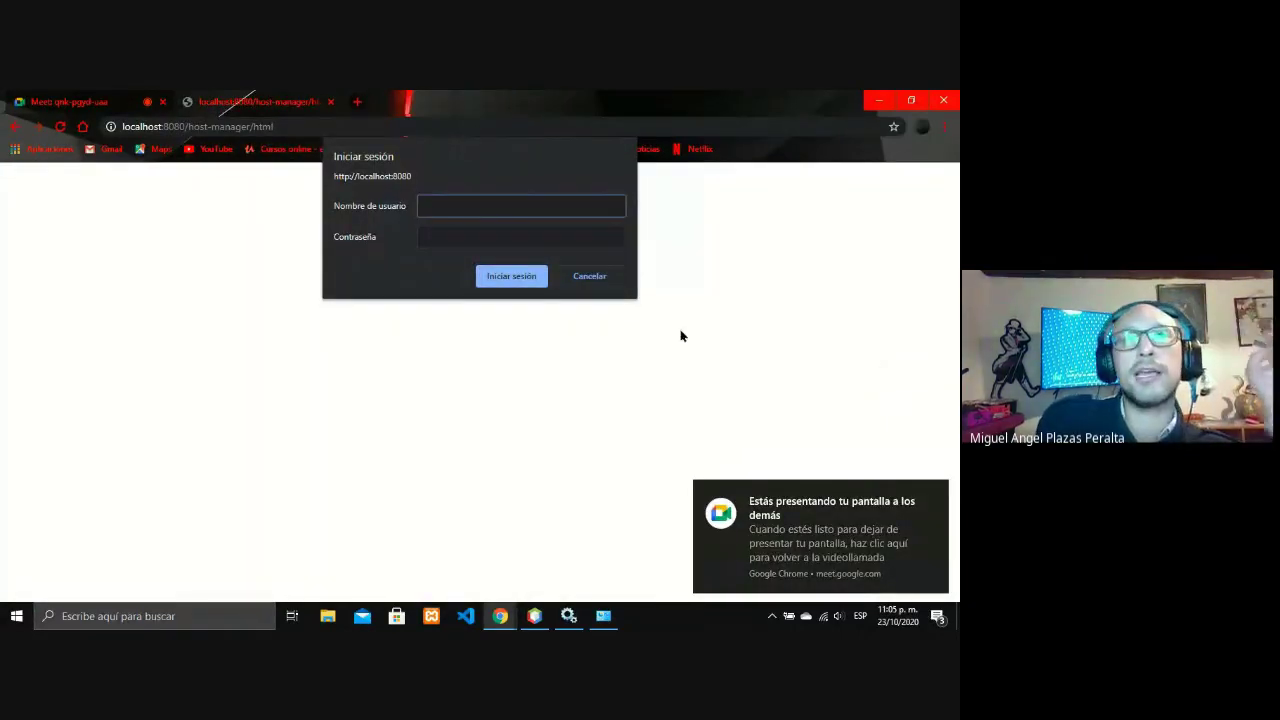
pyautogui.write('admin')
pyautogui.press('Tab')
pyautogui.write('admi')
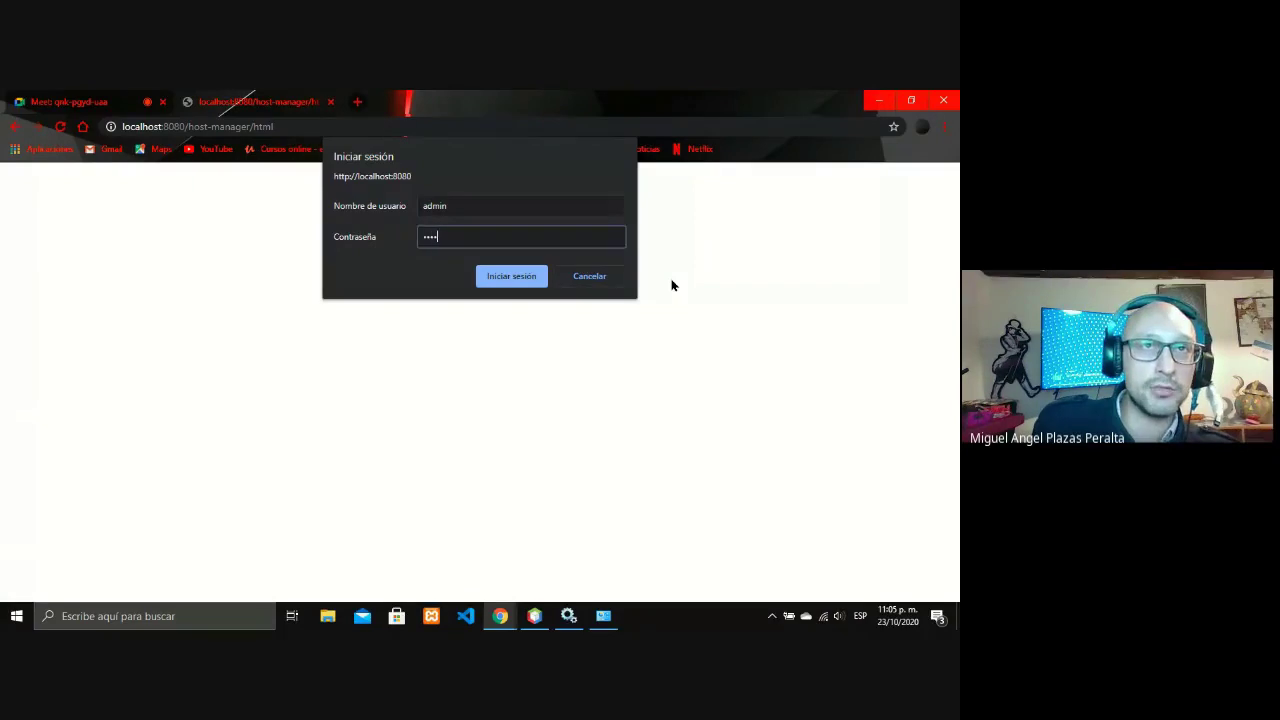
pyautogui.write('n')
pyautogui.press('Return')
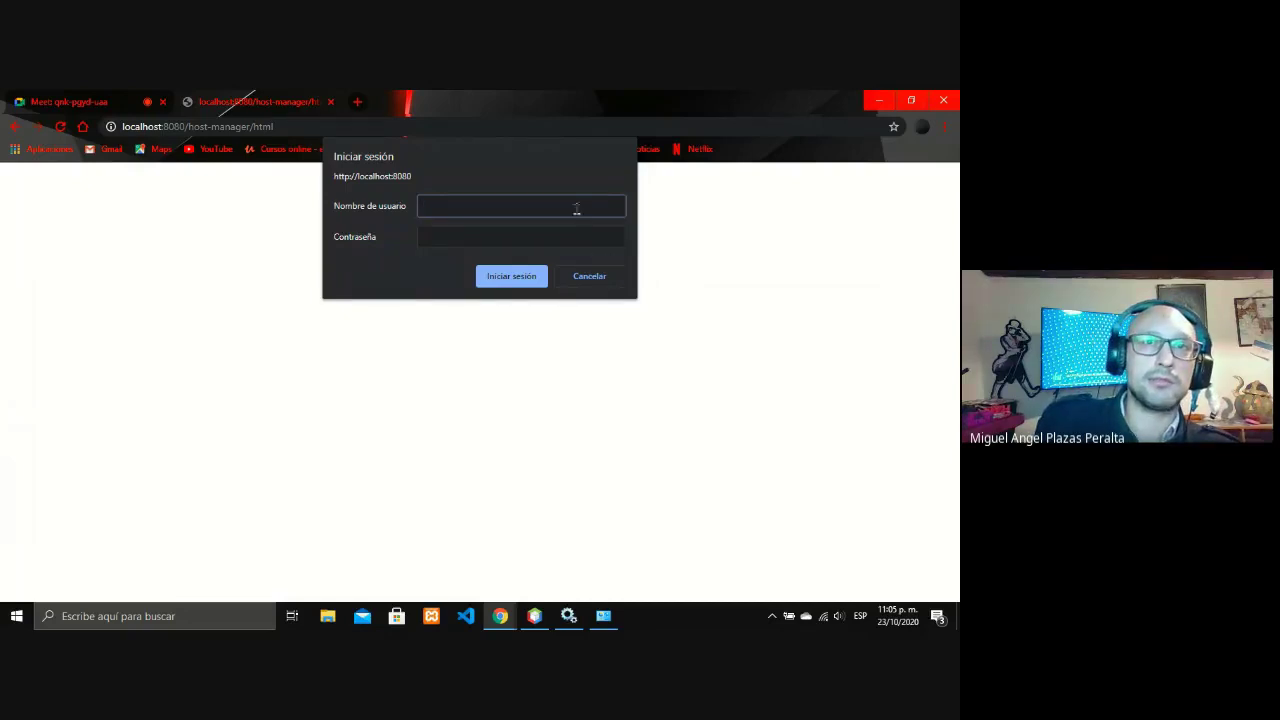
# Retry the Host Manager sign-in with different credentials, rejected again, then bring Services forward.
pyautogui.click(524, 282)
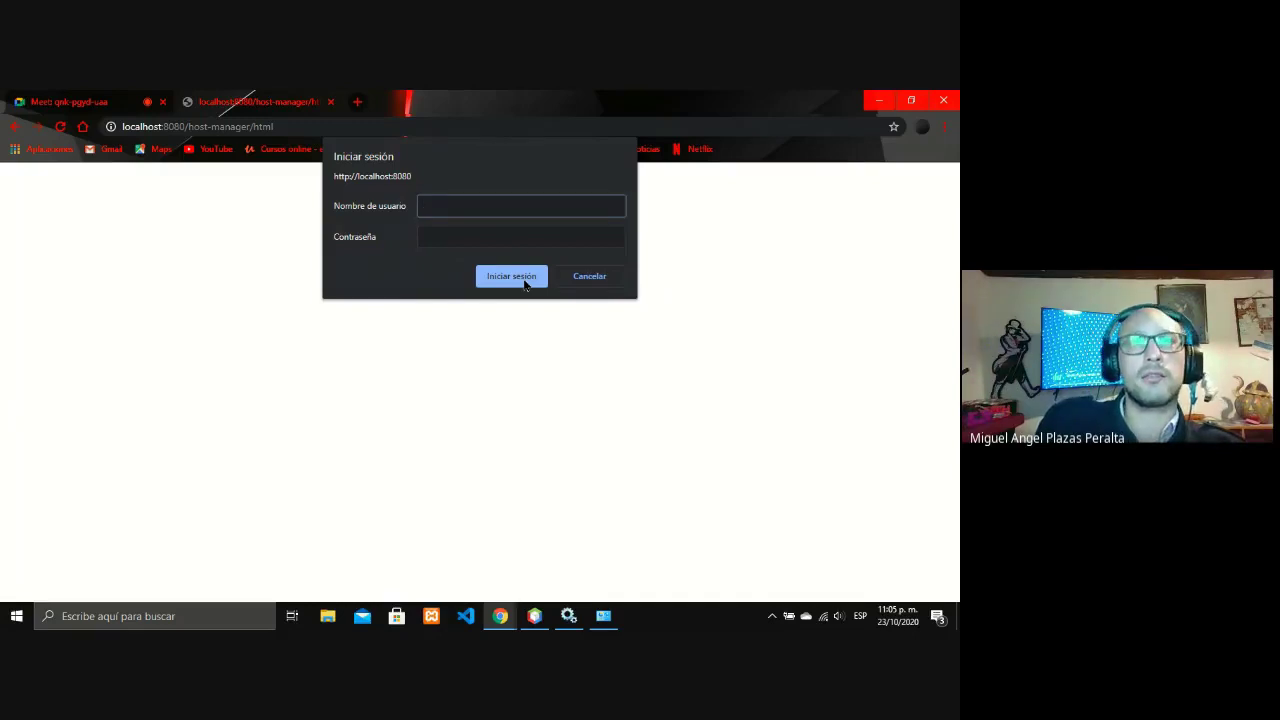
pyautogui.write('oot')
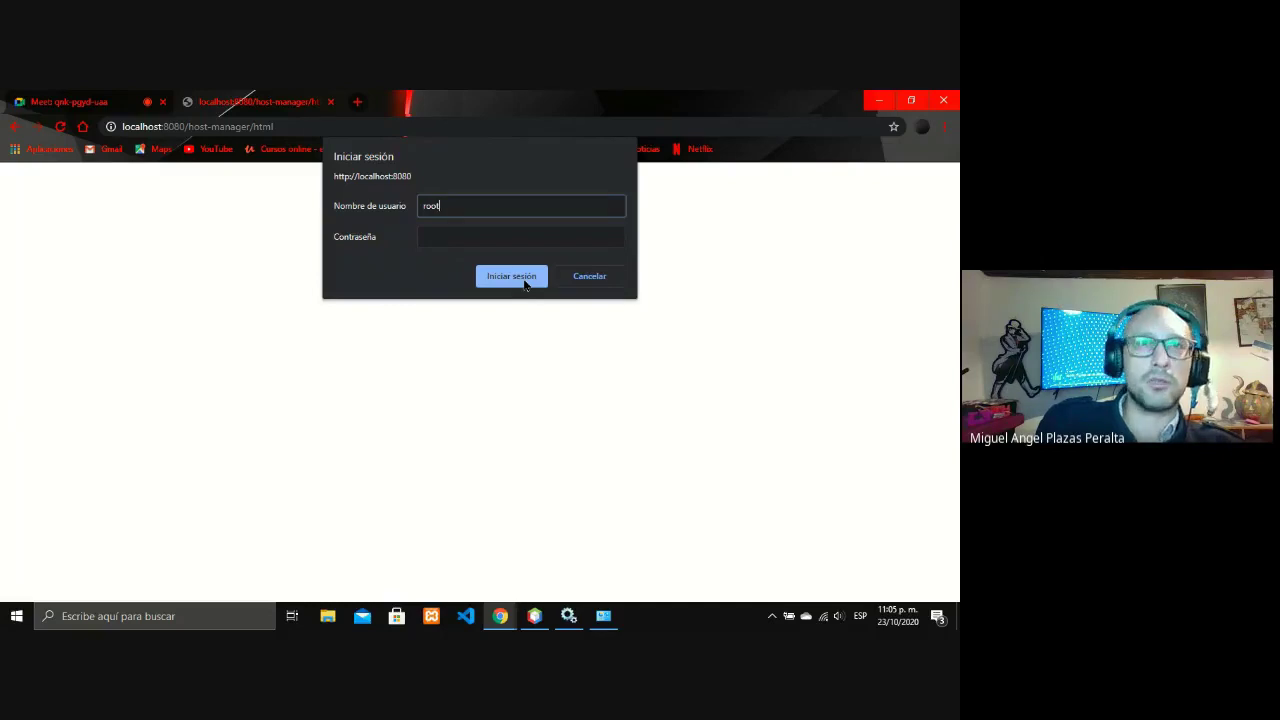
pyautogui.click(515, 238)
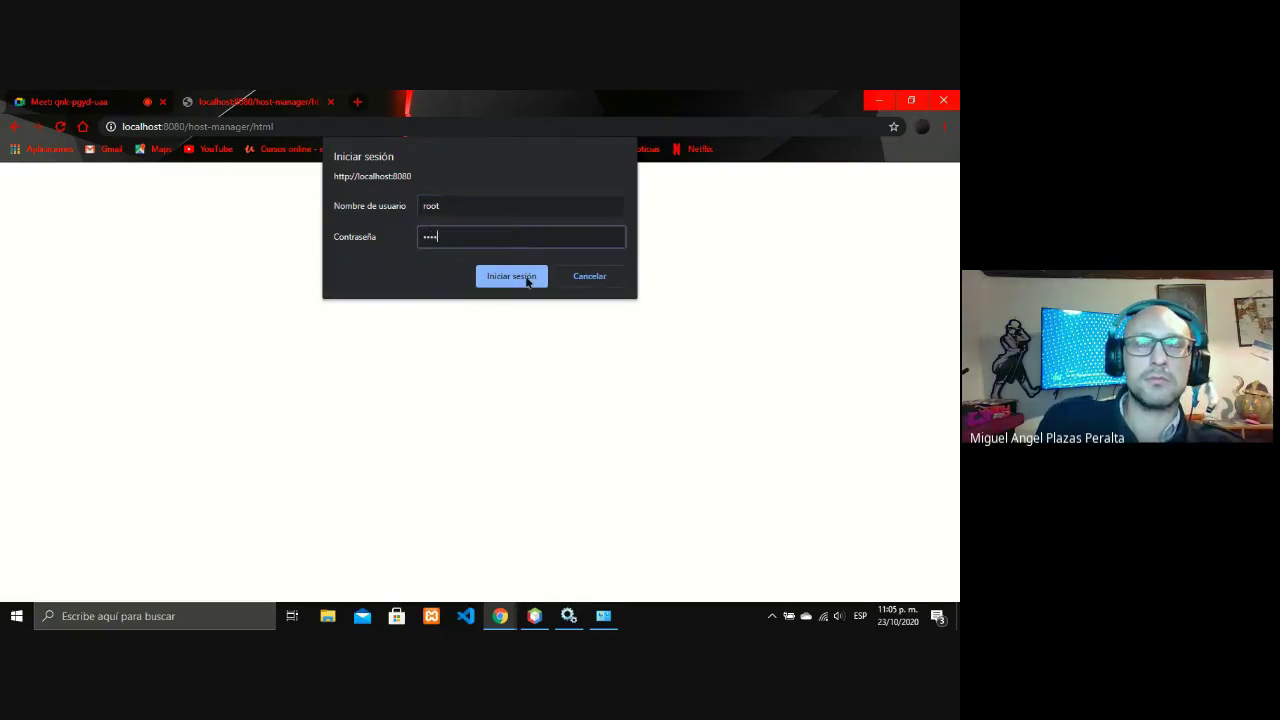
pyautogui.click(527, 280)
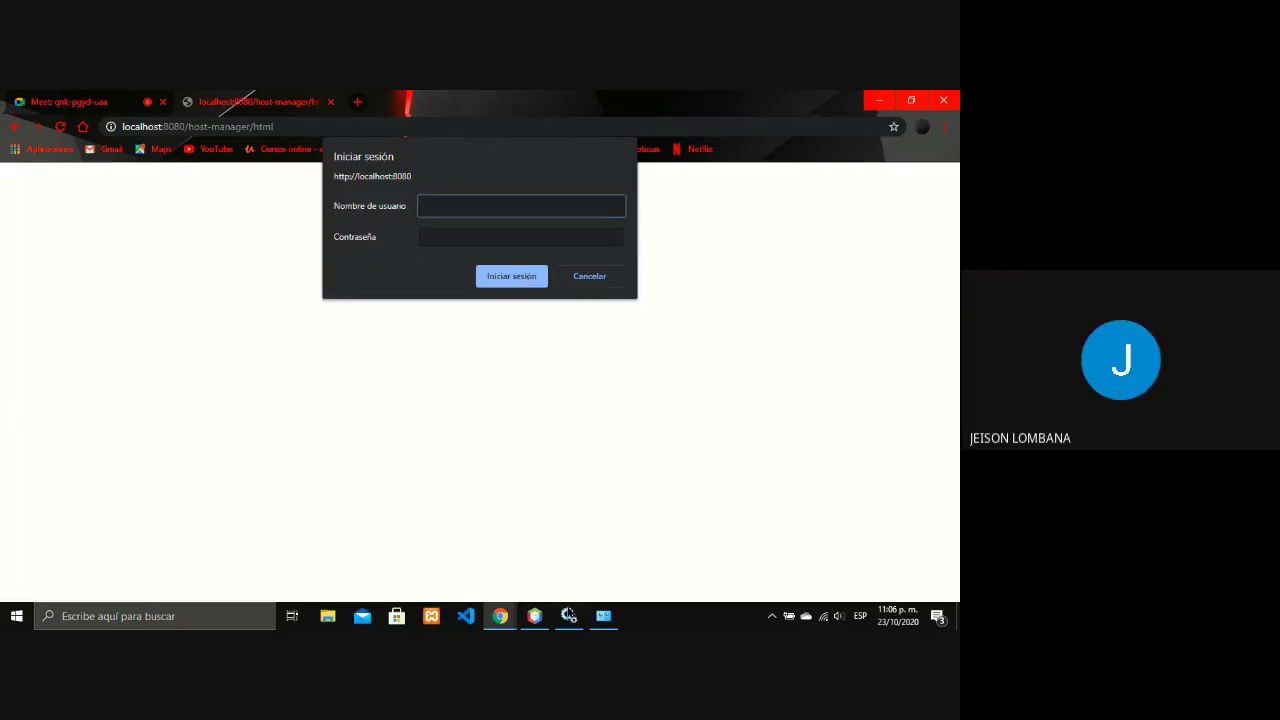
pyautogui.click(568, 615)
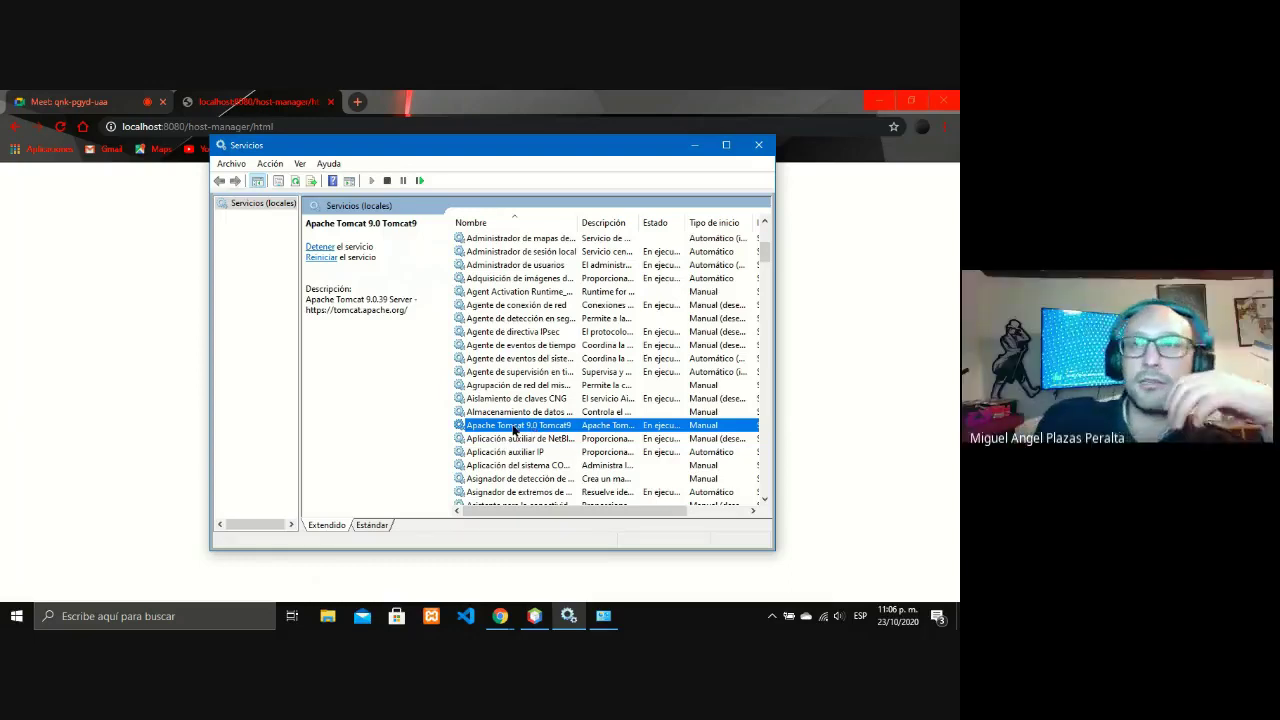
# Briefly open and close a Command Prompt, then open File Explorer at Quick access.
pyautogui.click(203, 606)
pyautogui.write('cdm')
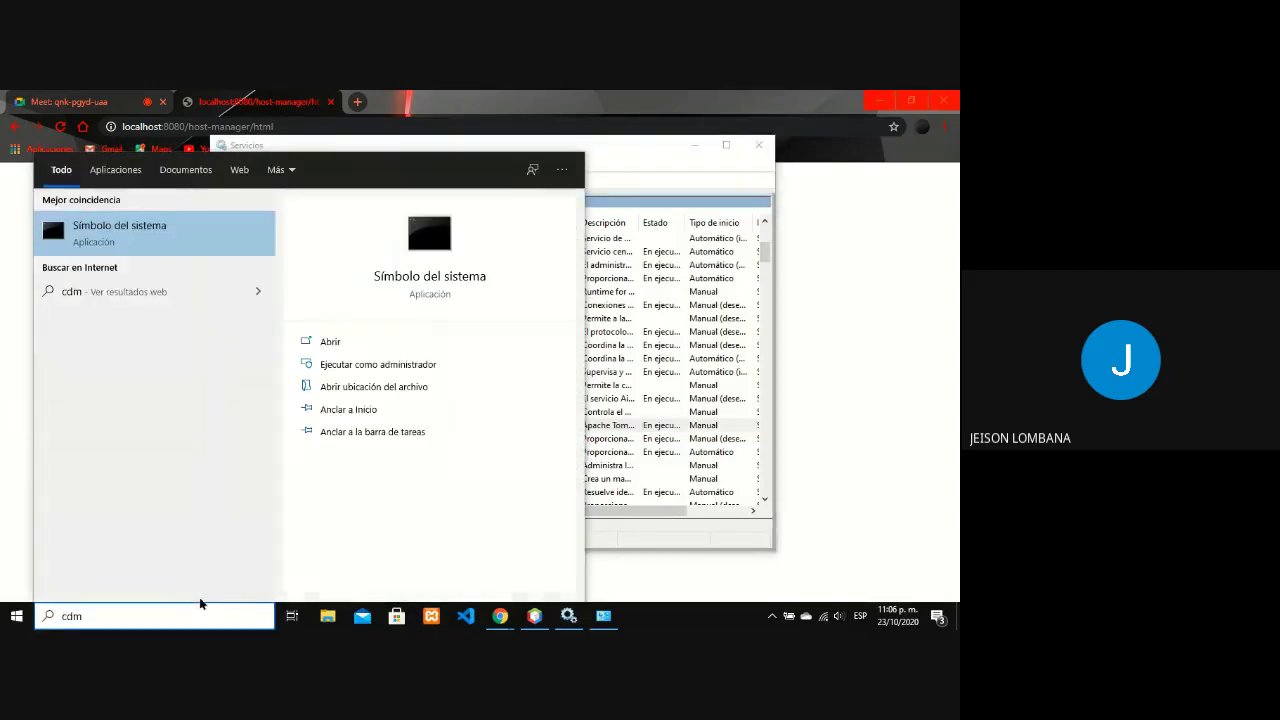
pyautogui.press('Escape')
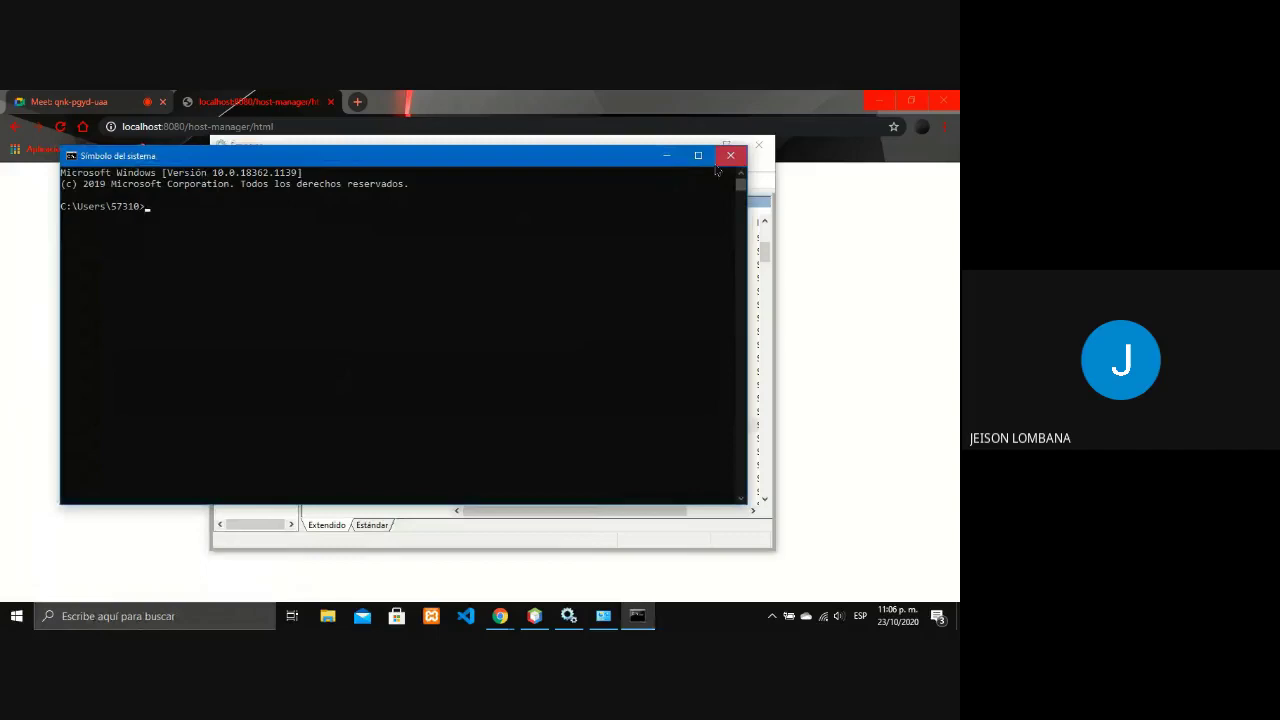
pyautogui.click(730, 155)
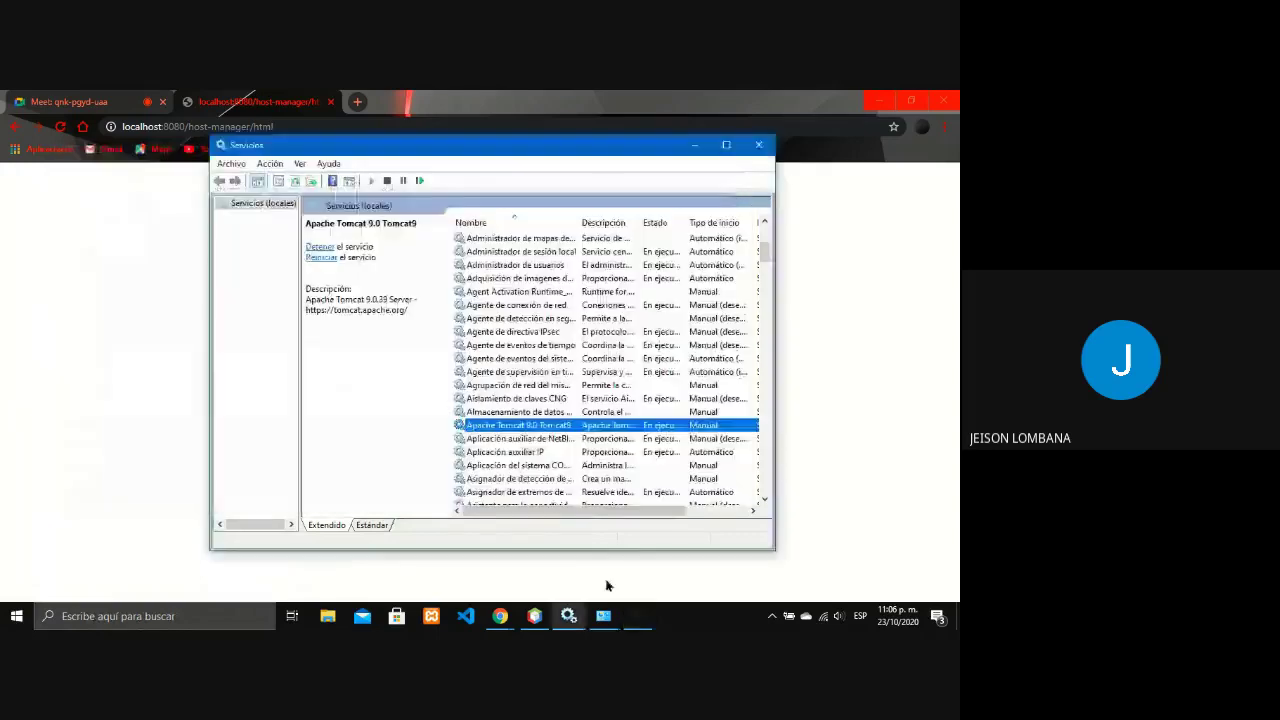
pyautogui.click(327, 614)
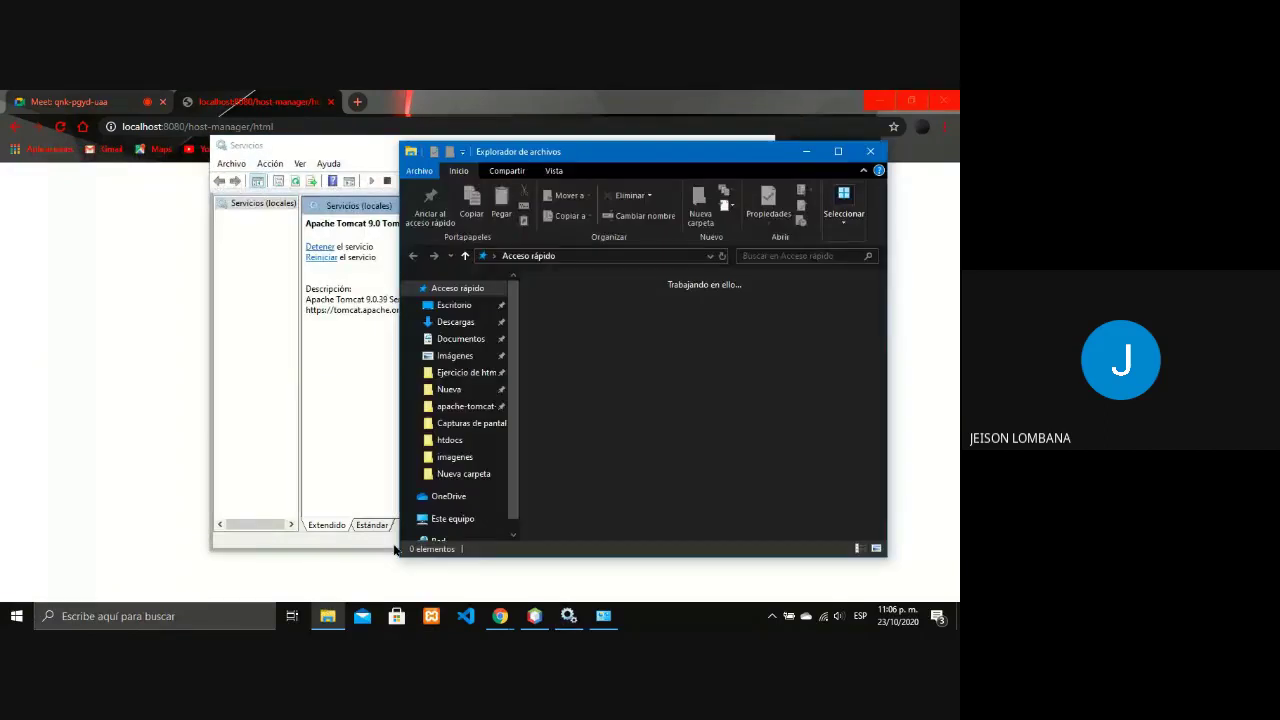
# Navigate C: > Program Files > Apache Software Foundation > Tomcat 9.0 > conf, granting folder access.
pyautogui.scroll(-3, 517, 425)
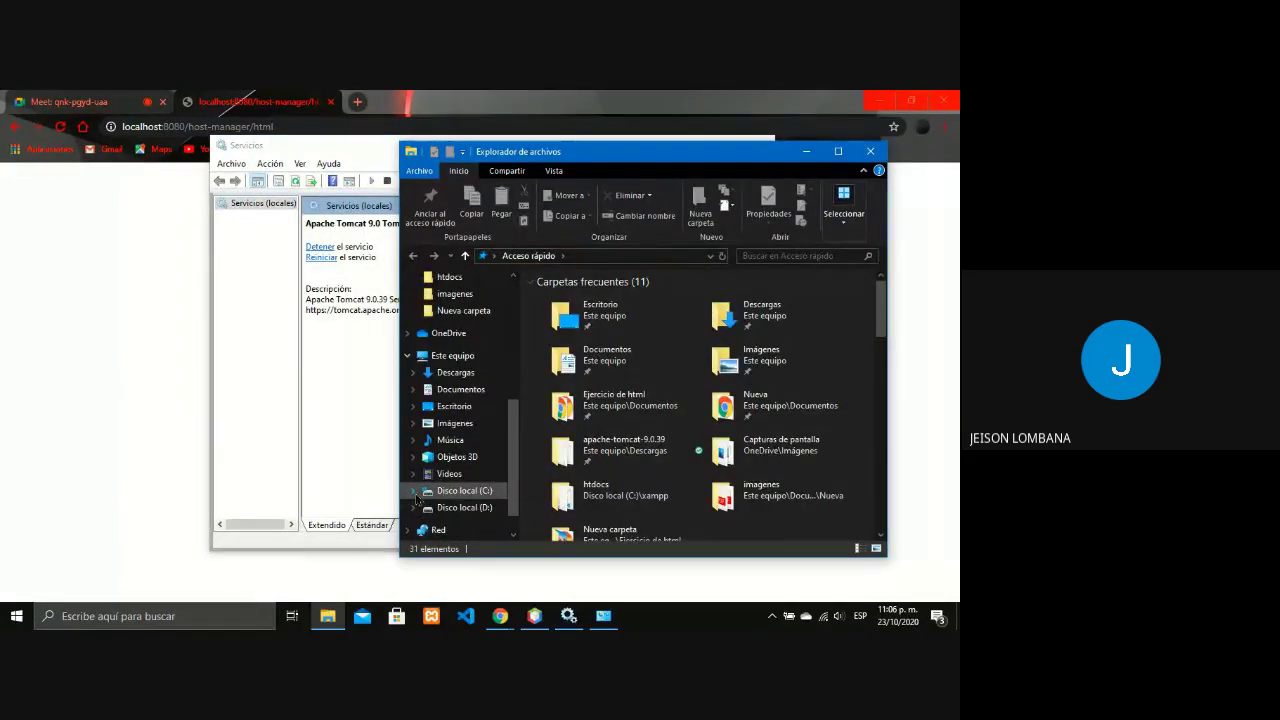
pyautogui.click(413, 490)
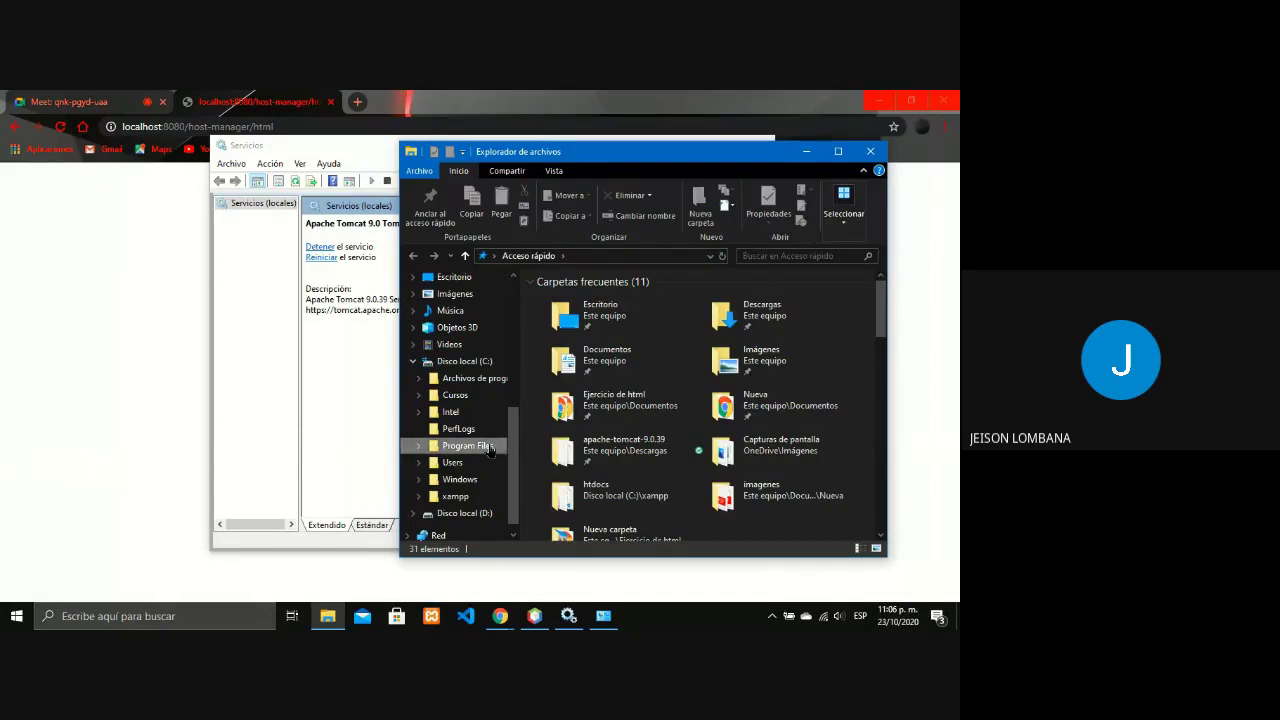
pyautogui.click(490, 446)
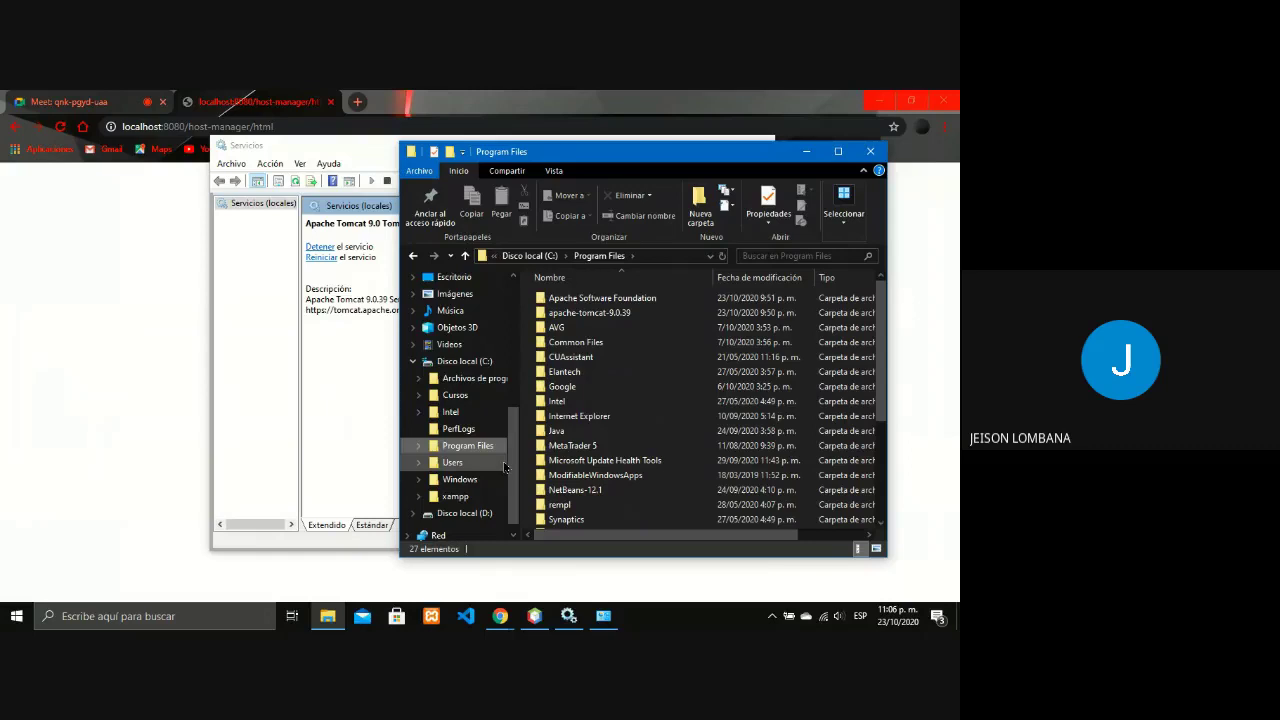
pyautogui.doubleClick(617, 298)
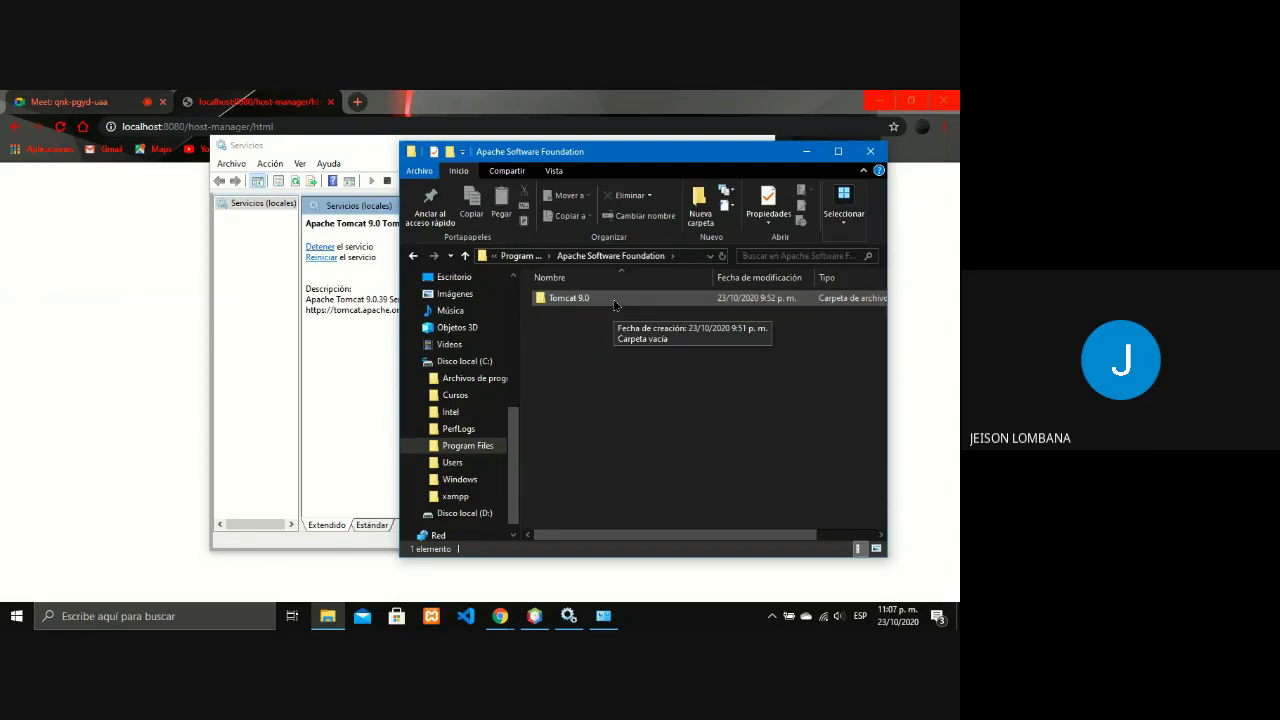
pyautogui.doubleClick(612, 302)
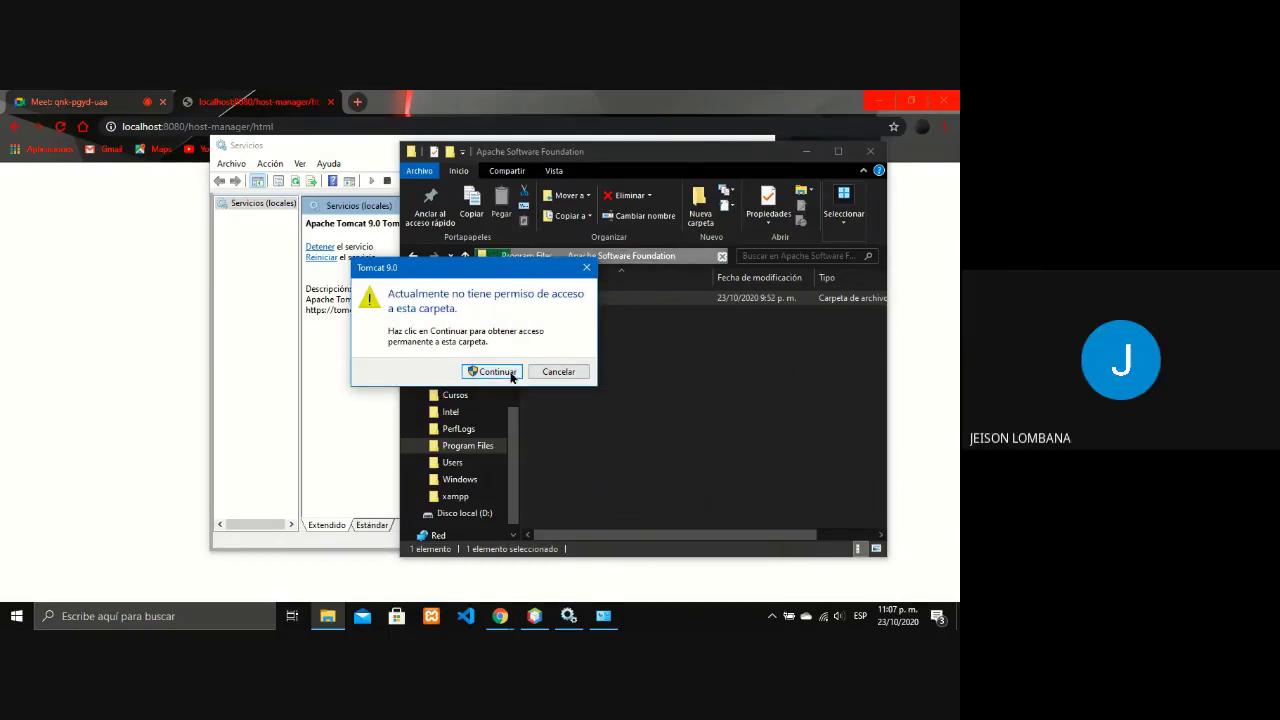
pyautogui.click(510, 375)
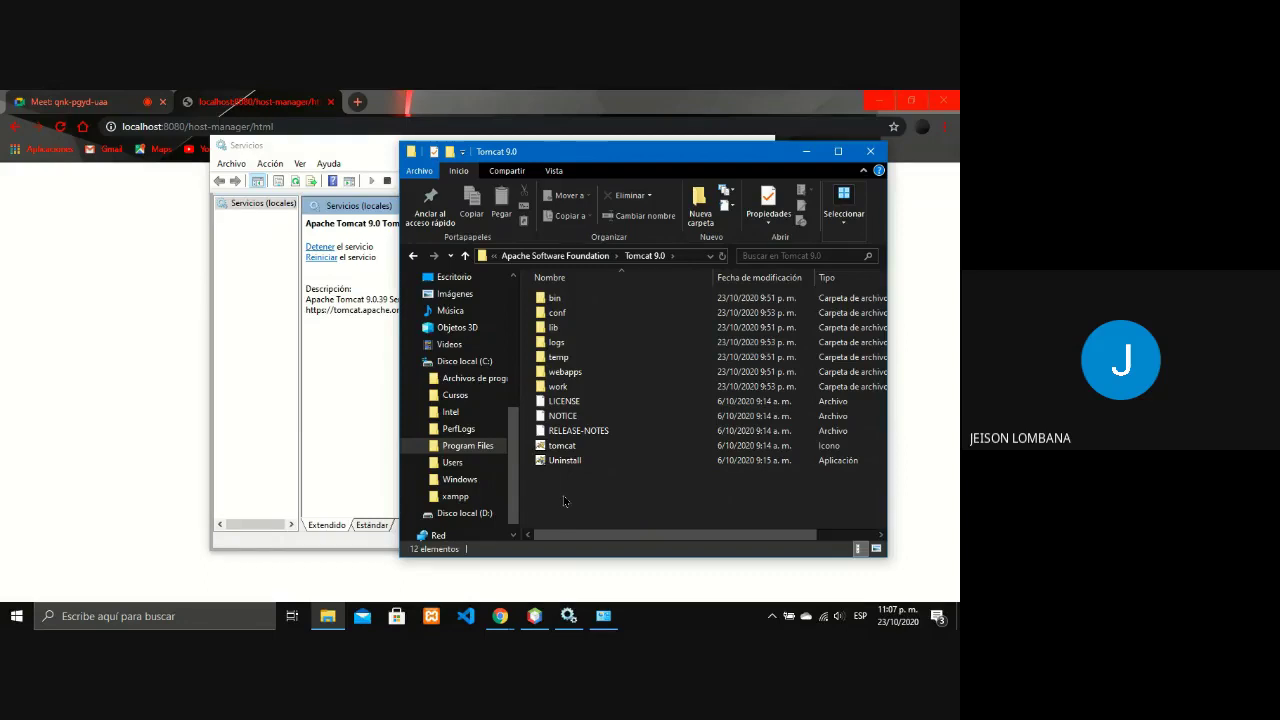
pyautogui.click(558, 313)
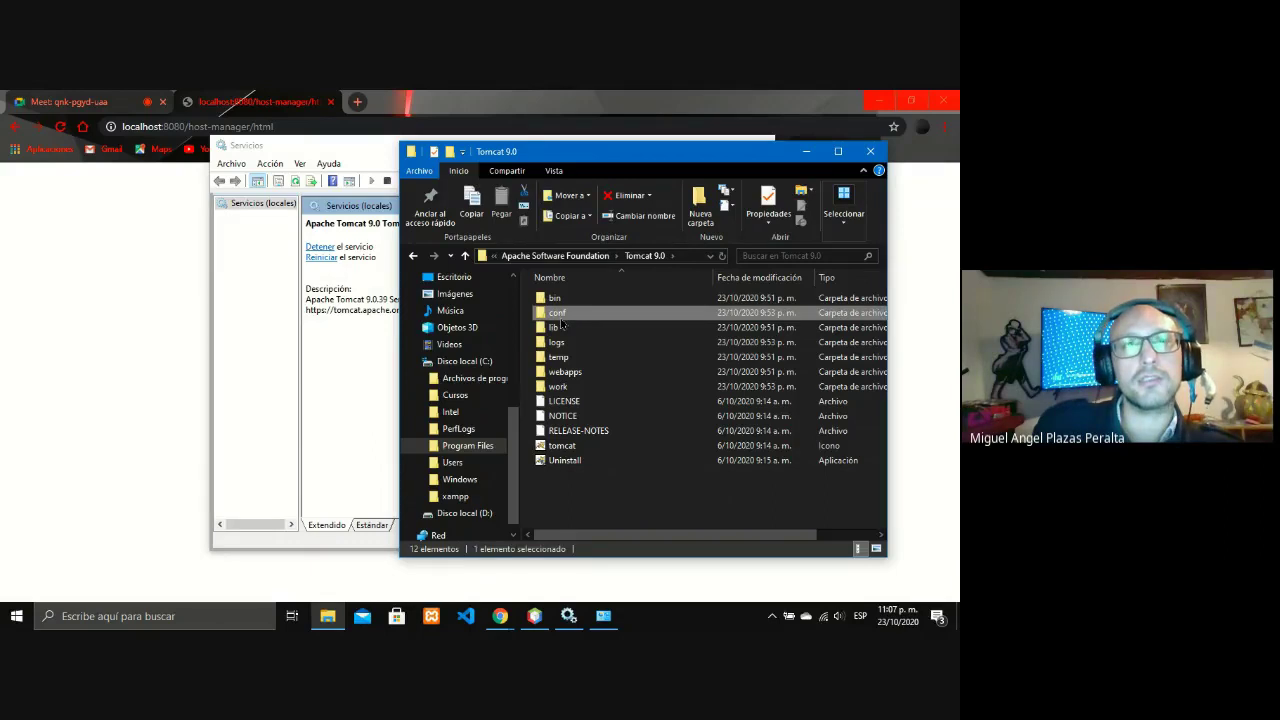
pyautogui.press('Return')
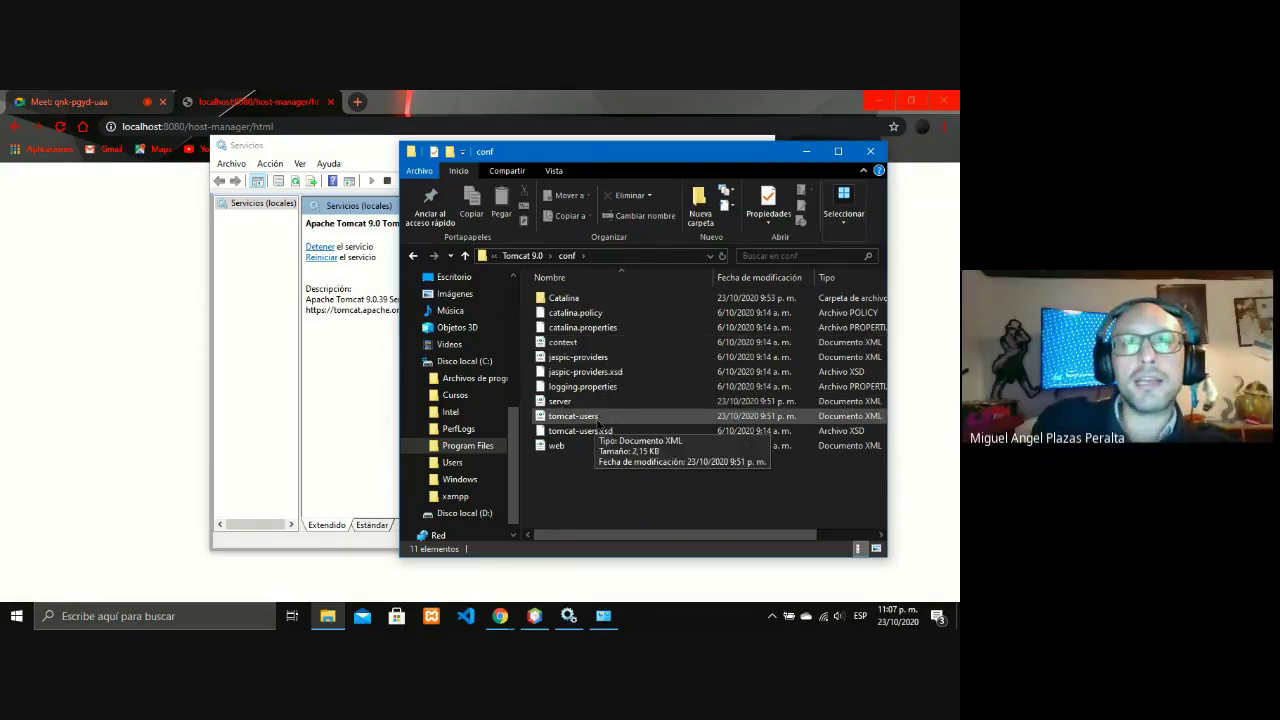
pyautogui.doubleClick(597, 417)
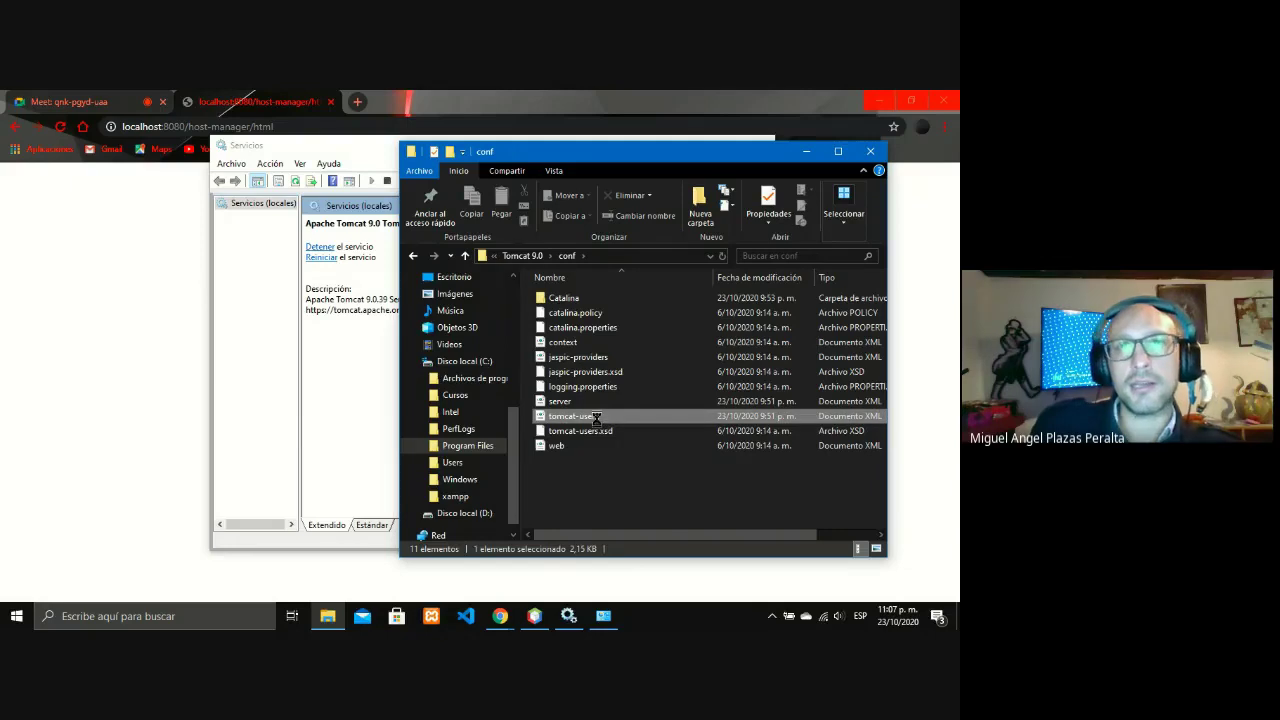
# Open tomcat-users in Notepad, maximized, read its user and role entries, then snap it right.
pyautogui.rightClick(597, 417)
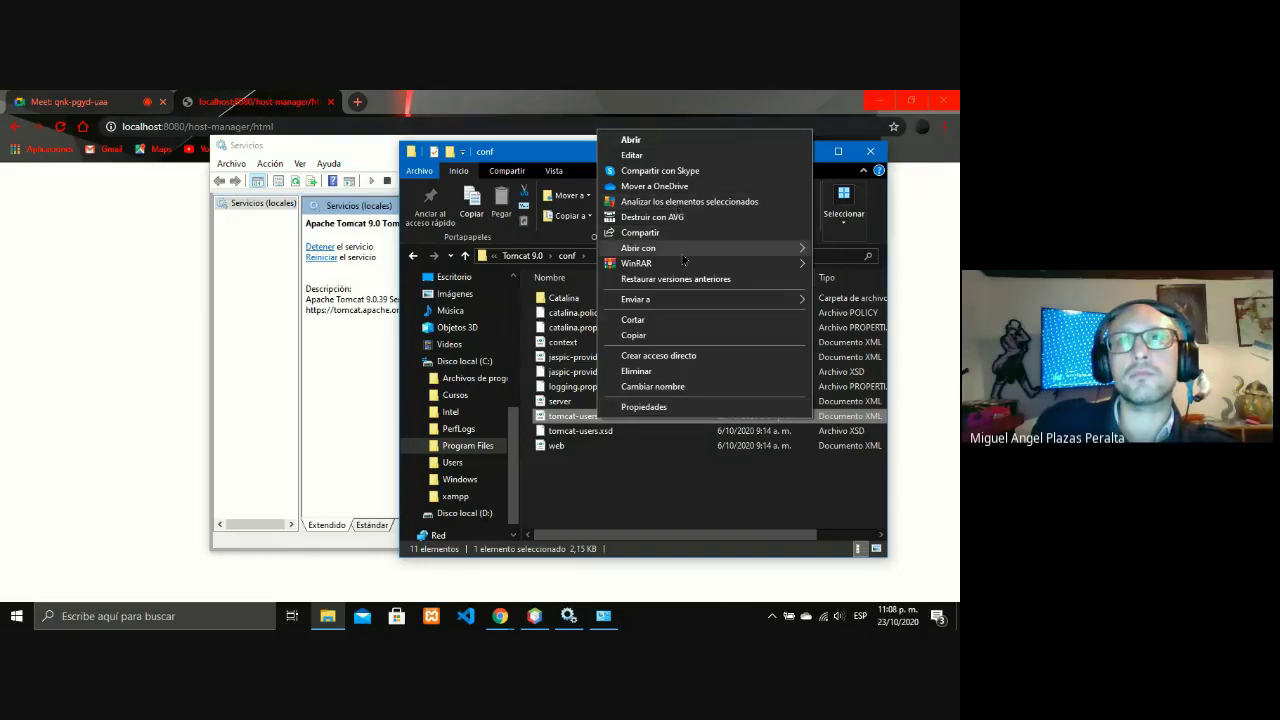
pyautogui.moveTo(738, 254)
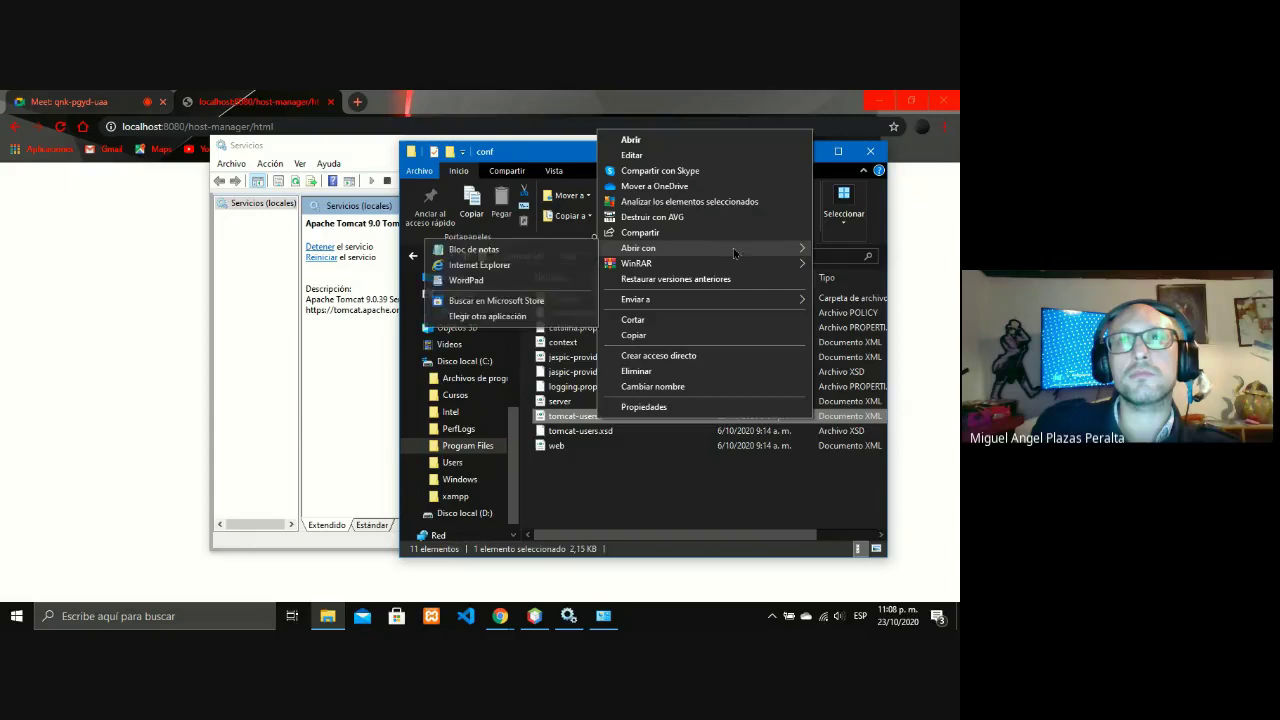
pyautogui.click(564, 253)
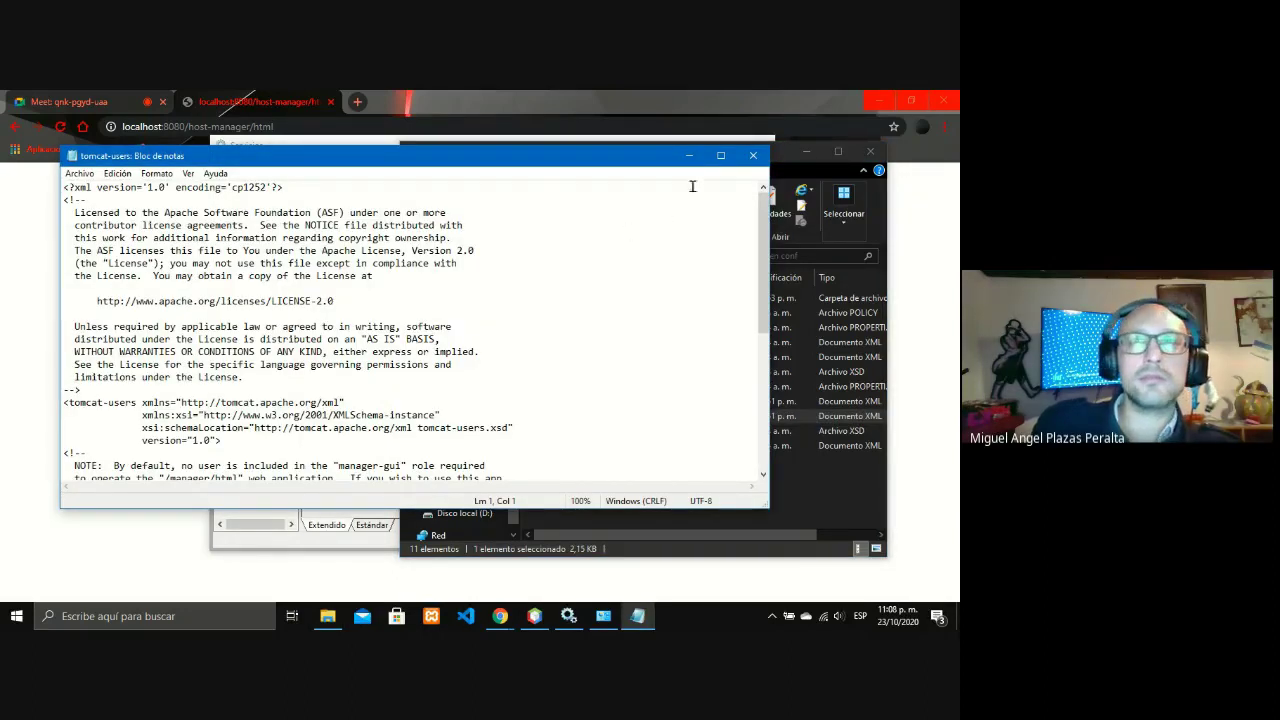
pyautogui.click(718, 156)
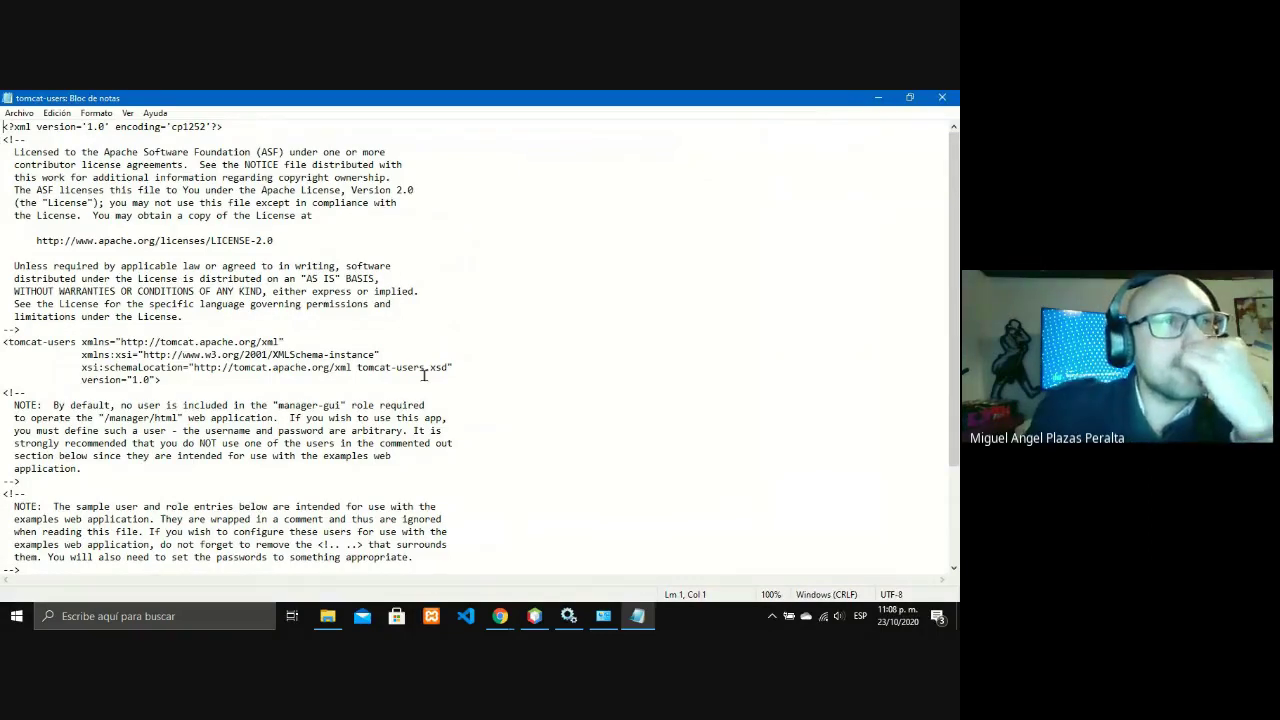
pyautogui.scroll(-1, 424, 374)
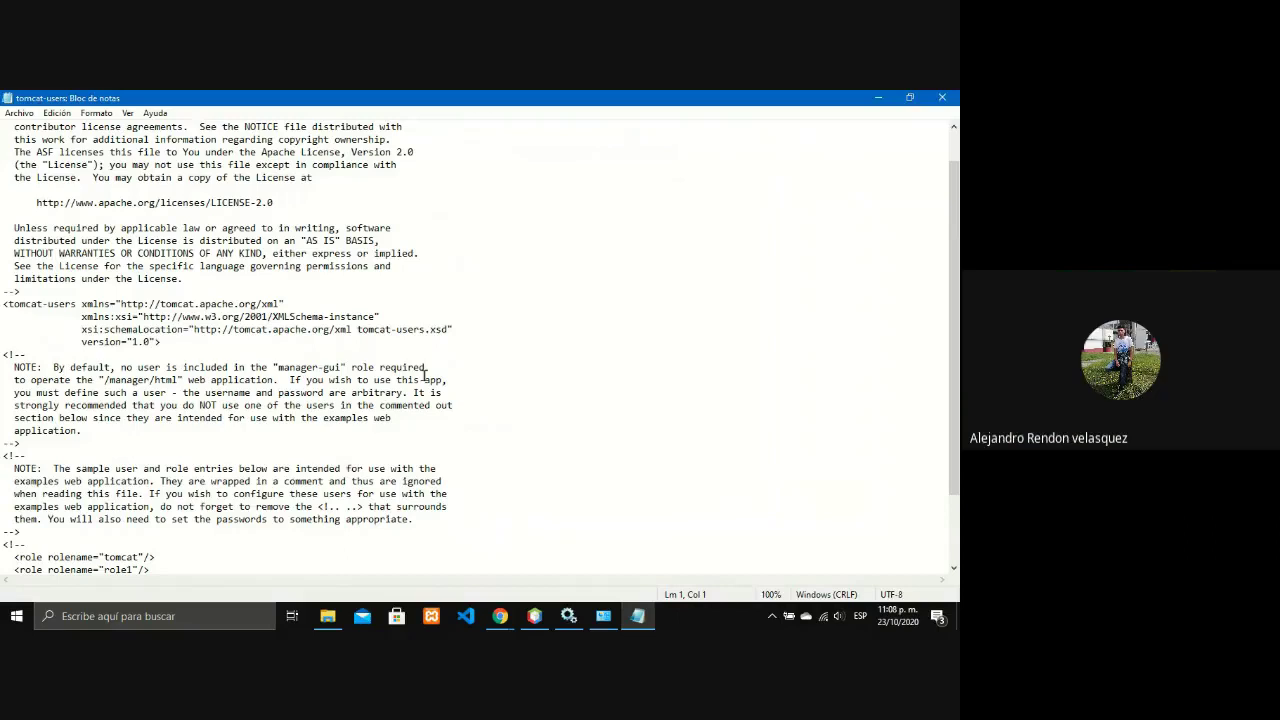
pyautogui.scroll(-3, 424, 374)
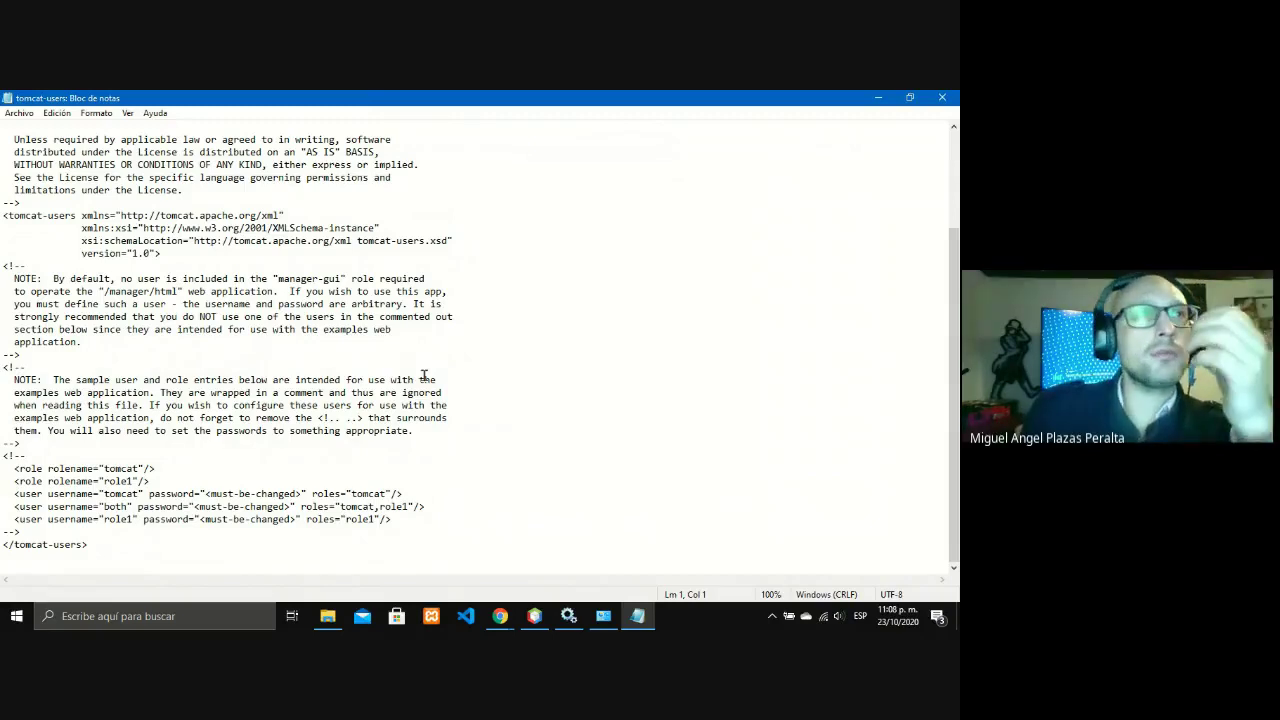
pyautogui.scroll(4, 364, 392)
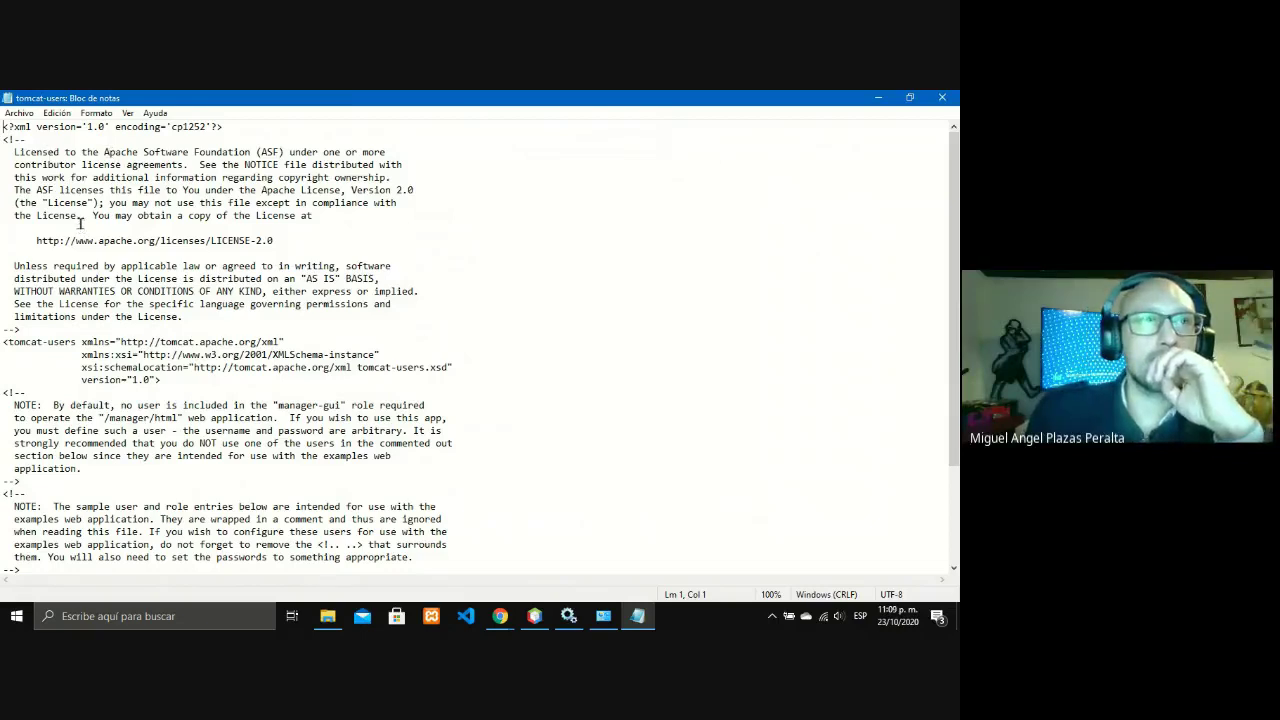
pyautogui.press('super+Right')
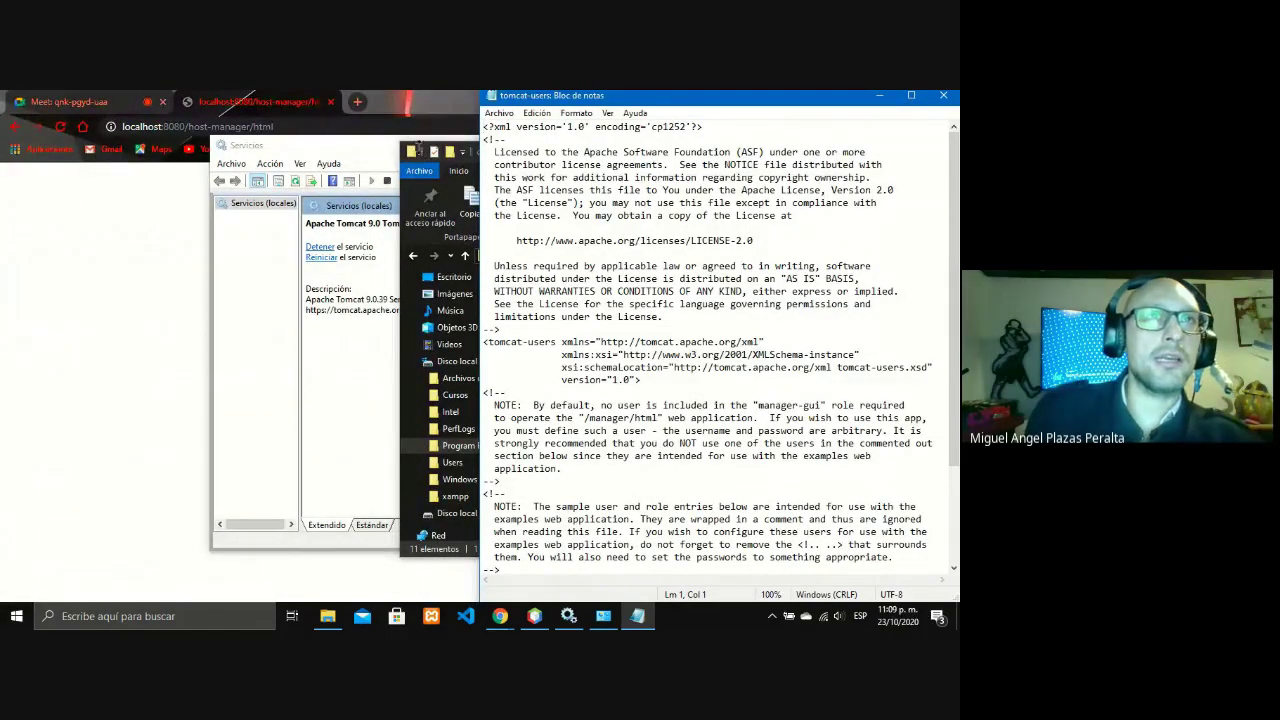
# Snap Chrome's Host Manager login prompt left beside Notepad, scrolled to the sample user entries.
pyautogui.click(407, 194)
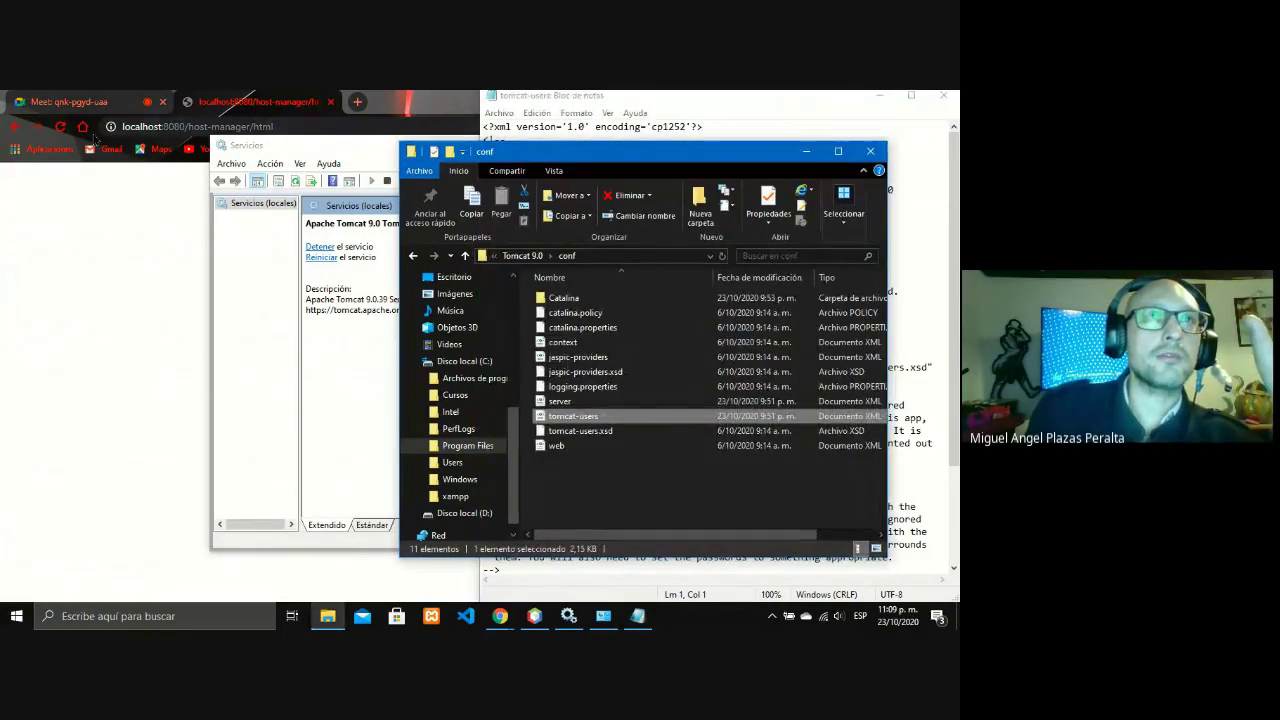
pyautogui.click(803, 155)
pyautogui.click(376, 111)
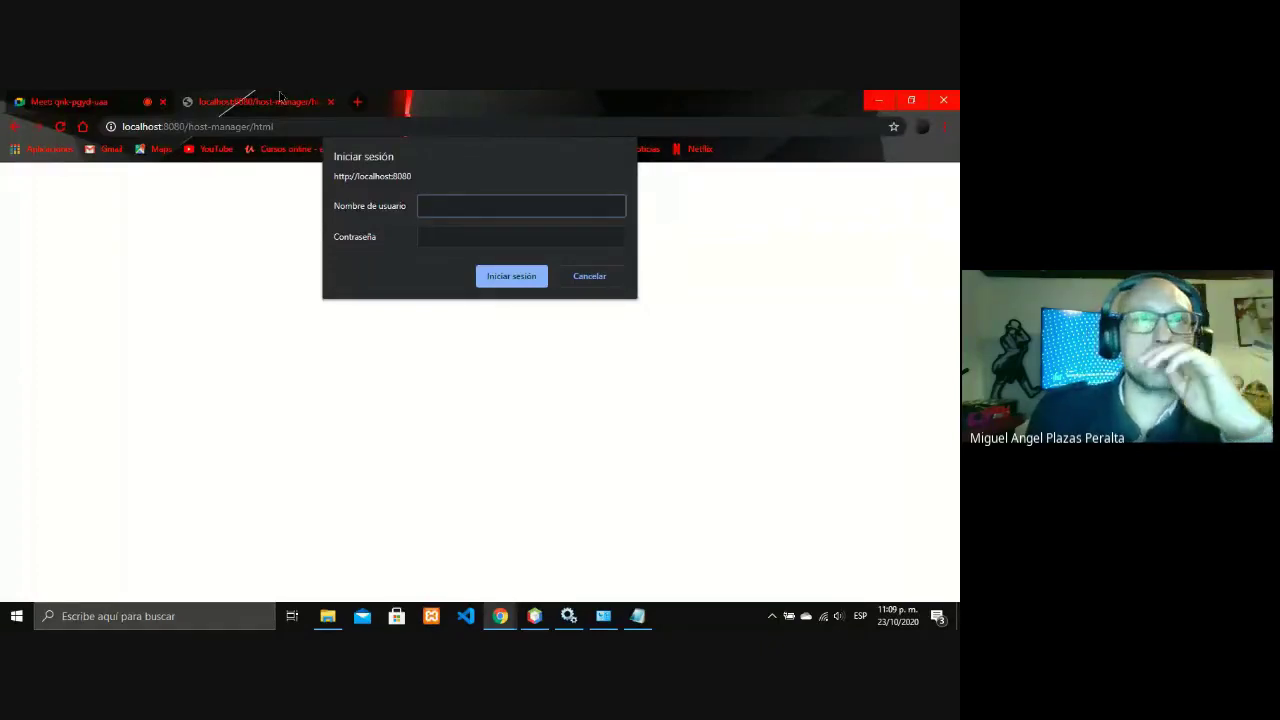
pyautogui.press('super+Left')
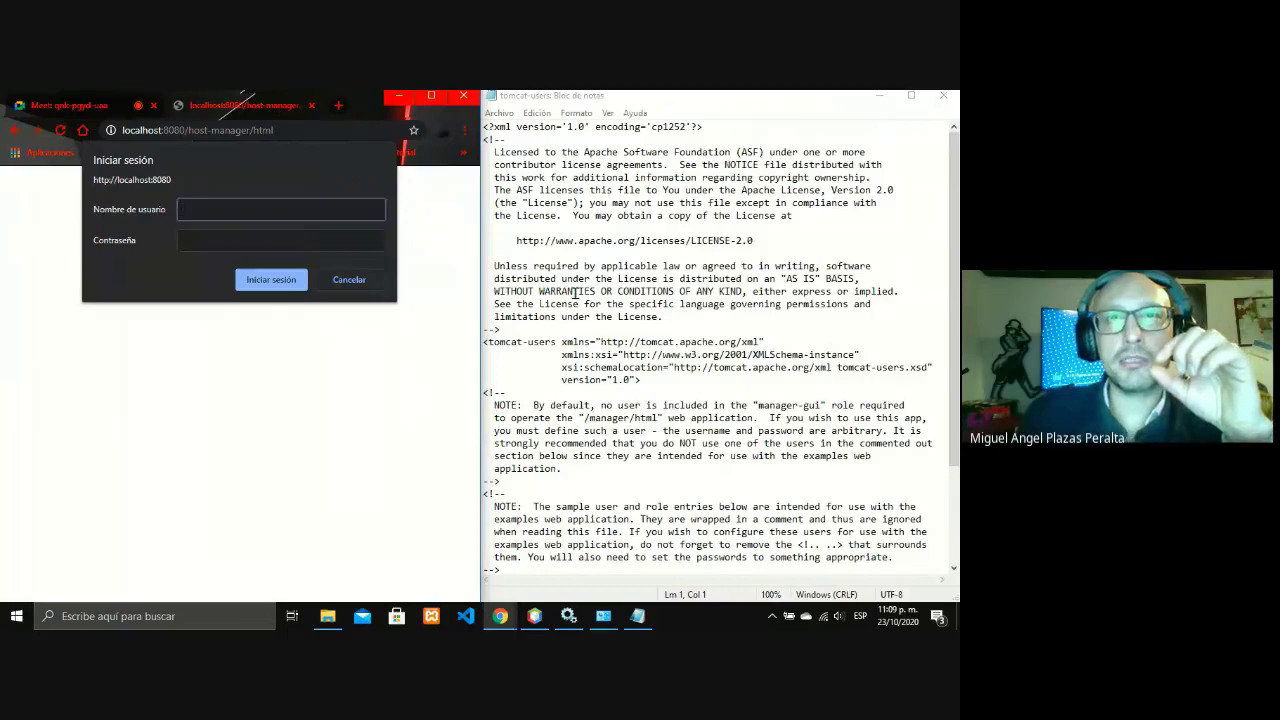
pyautogui.scroll(-4, 637, 396)
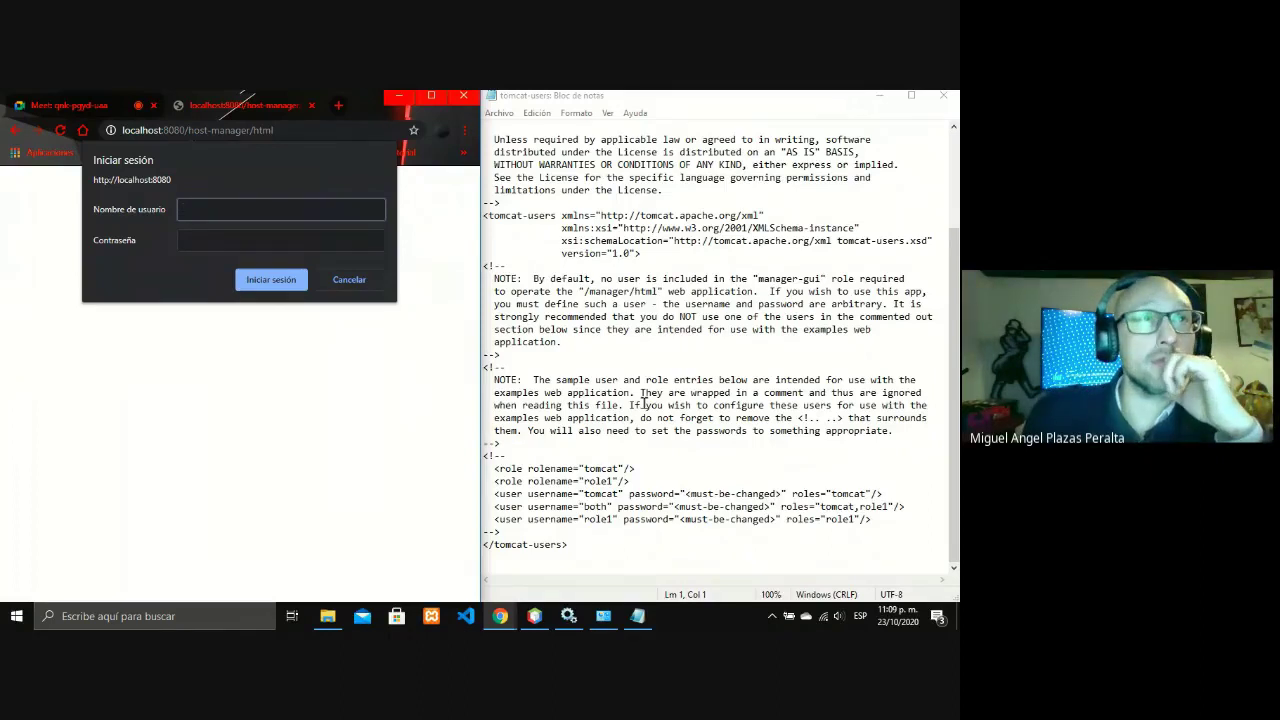
# Sign in to Host Manager as sample user tomcat with a typed password, which is rejected.
pyautogui.write('to')
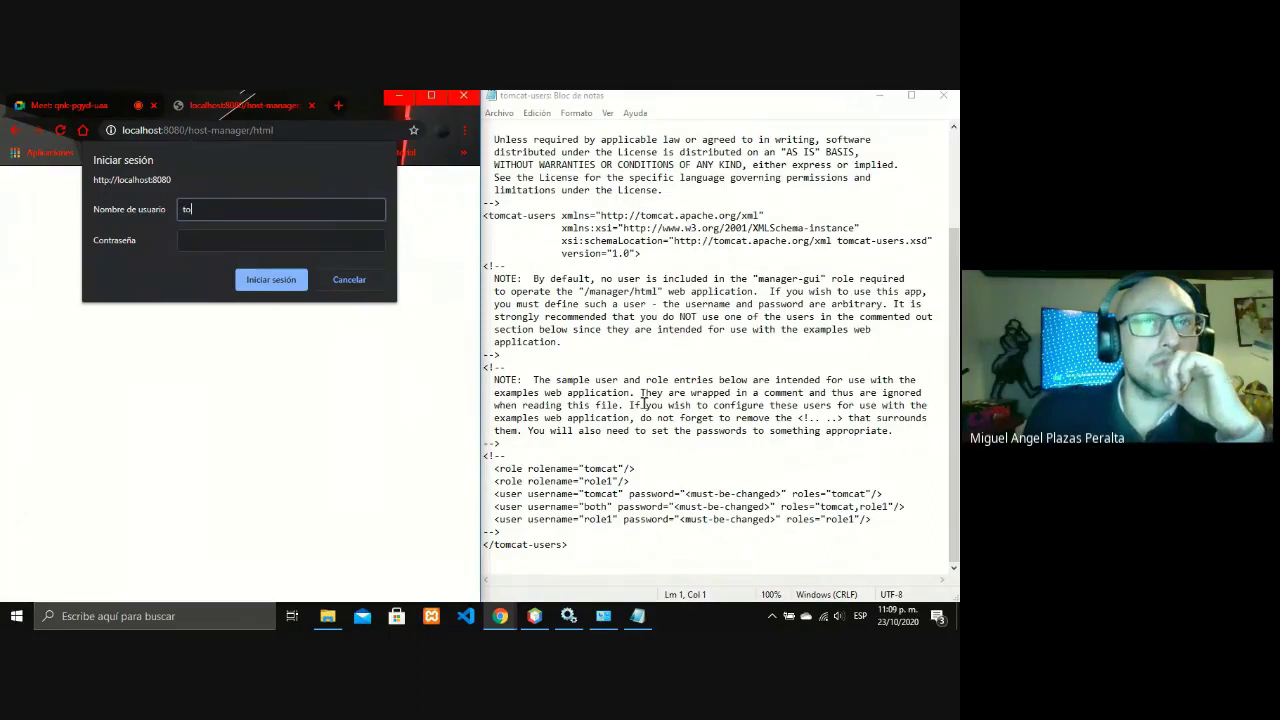
pyautogui.write('mcat')
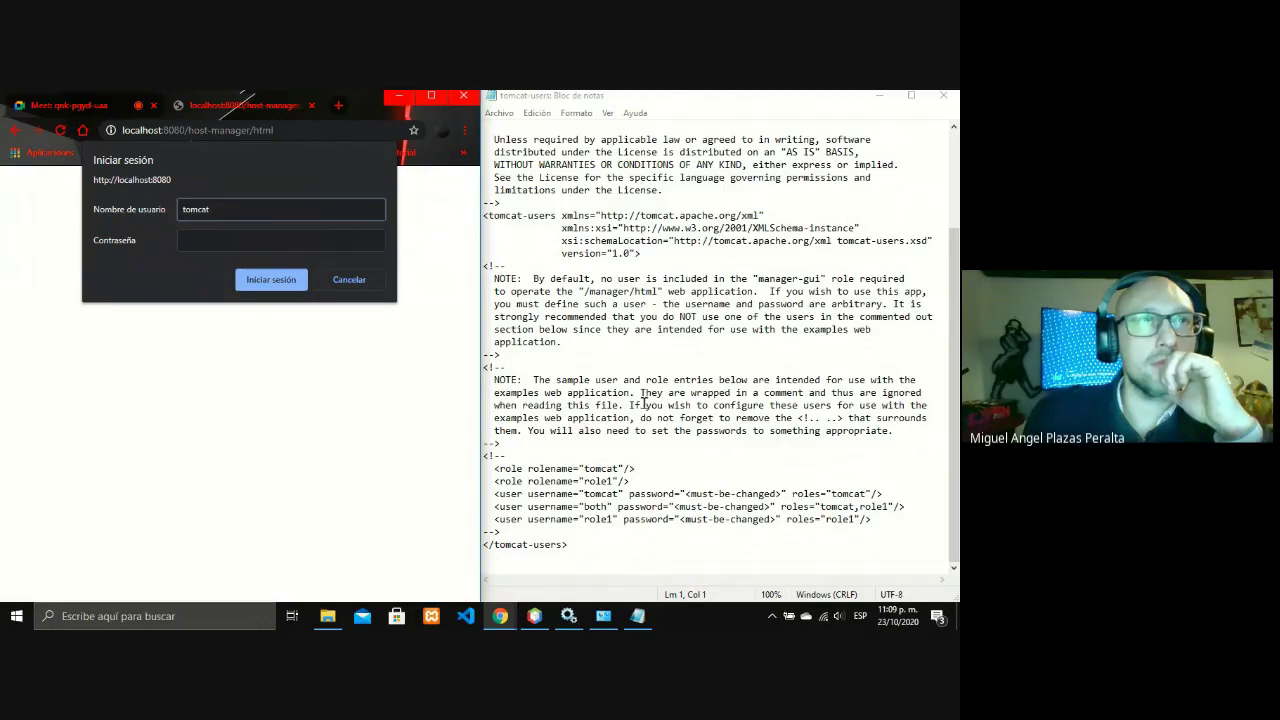
pyautogui.press('Tab')
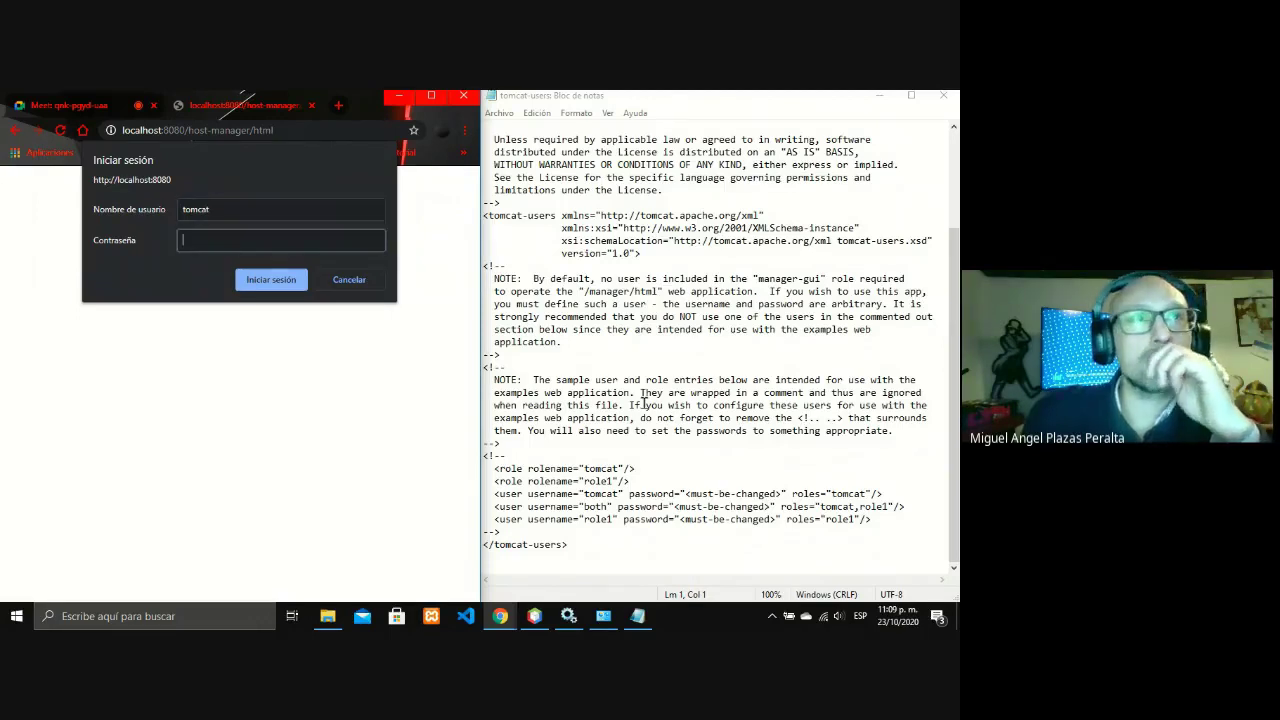
pyautogui.write('t')
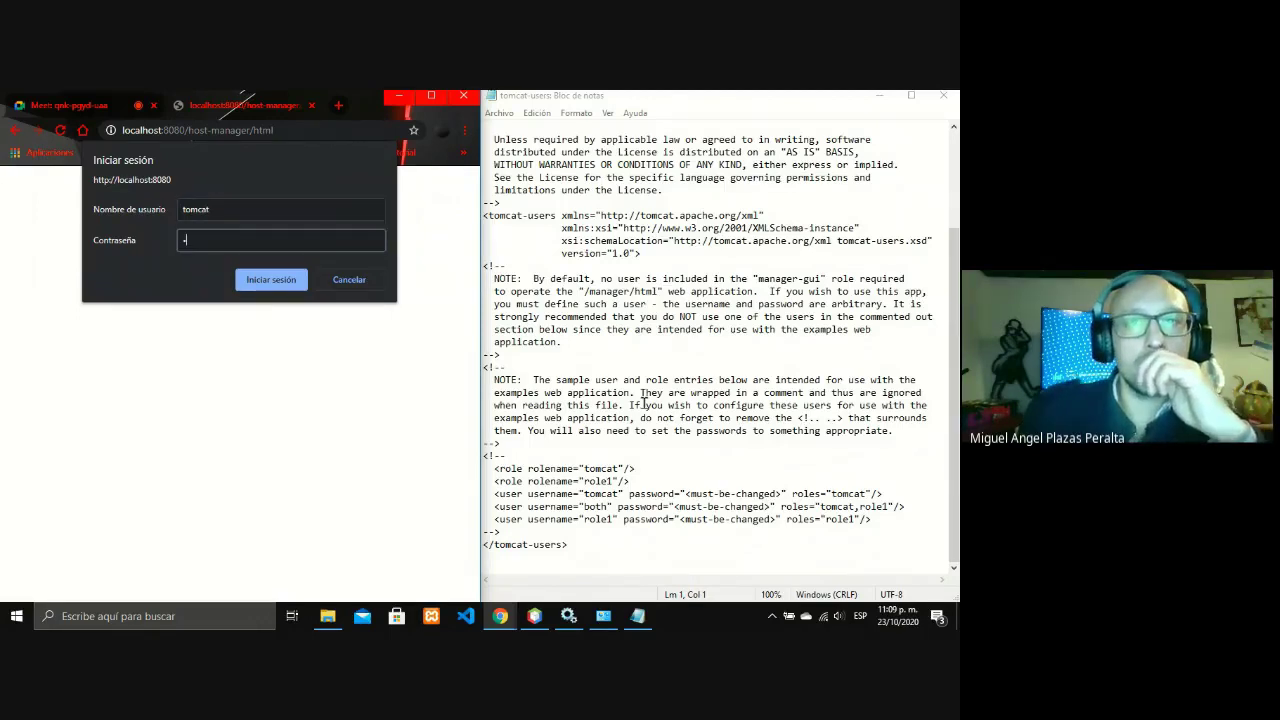
pyautogui.press('BackSpace')
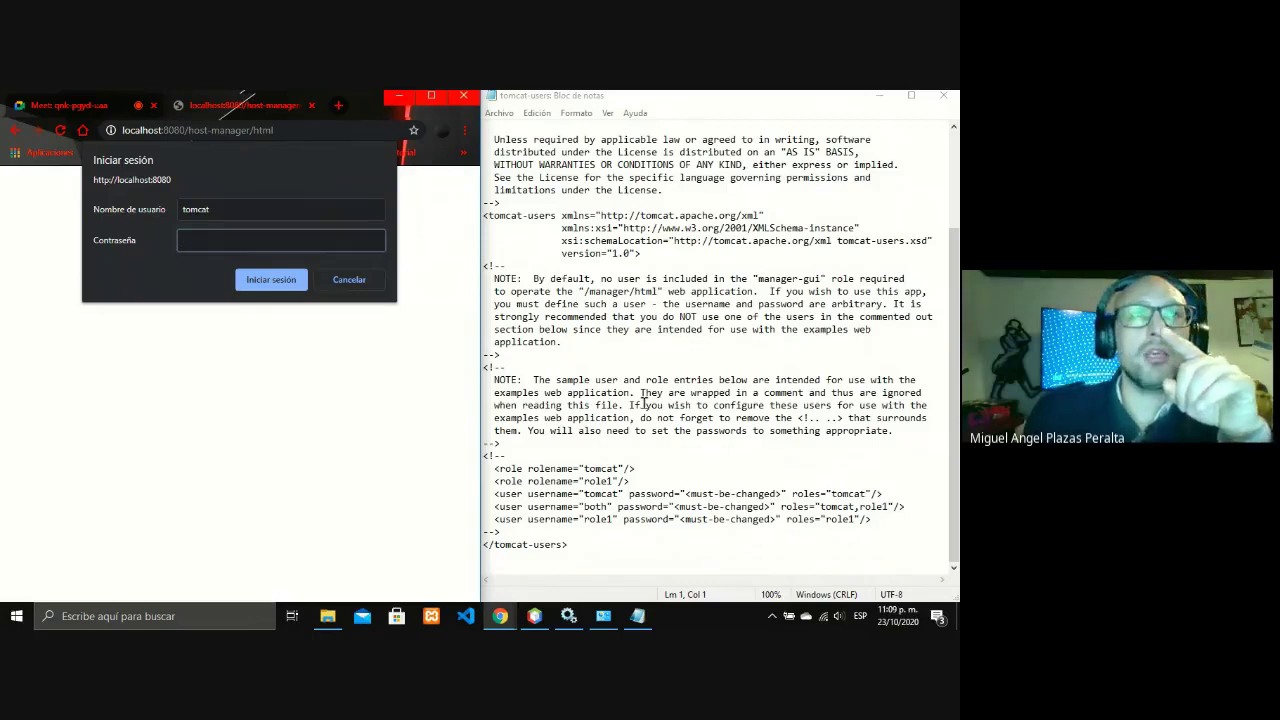
pyautogui.write('tomc')
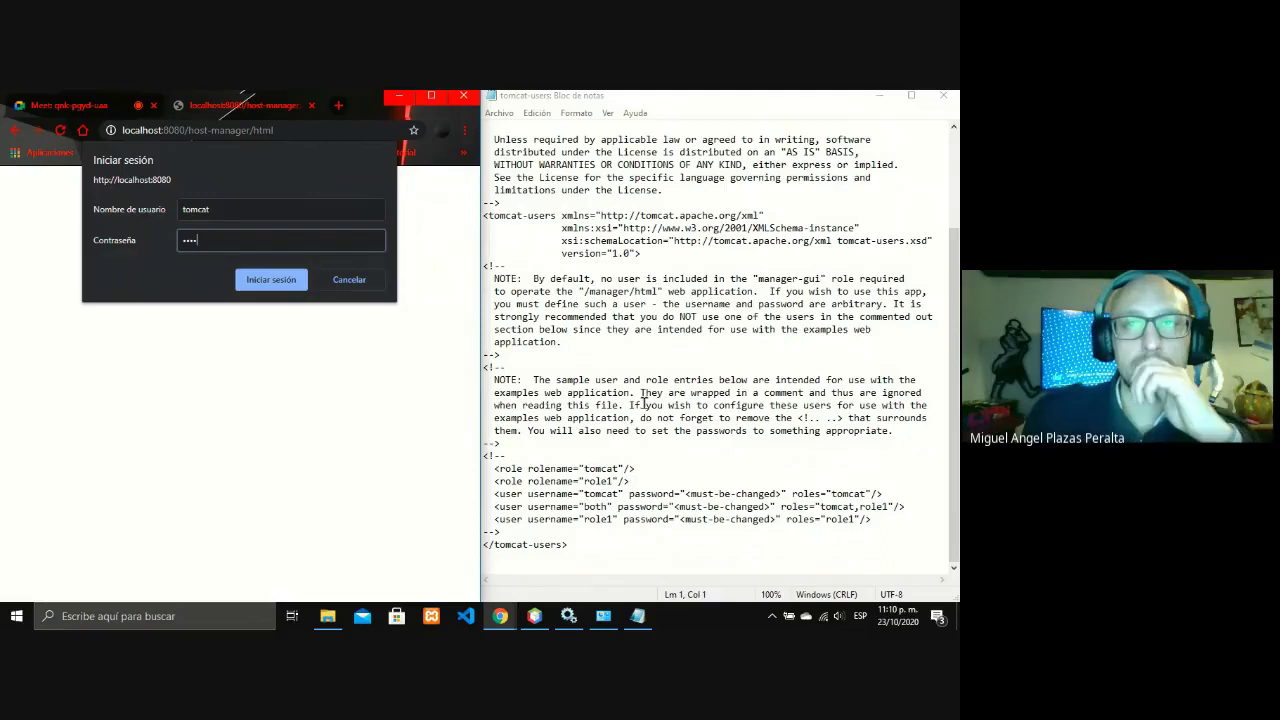
pyautogui.write('a')
pyautogui.press('BackSpace')
pyautogui.press('BackSpace')
pyautogui.press('BackSpace')
pyautogui.press('BackSpace')
pyautogui.press('BackSpace')
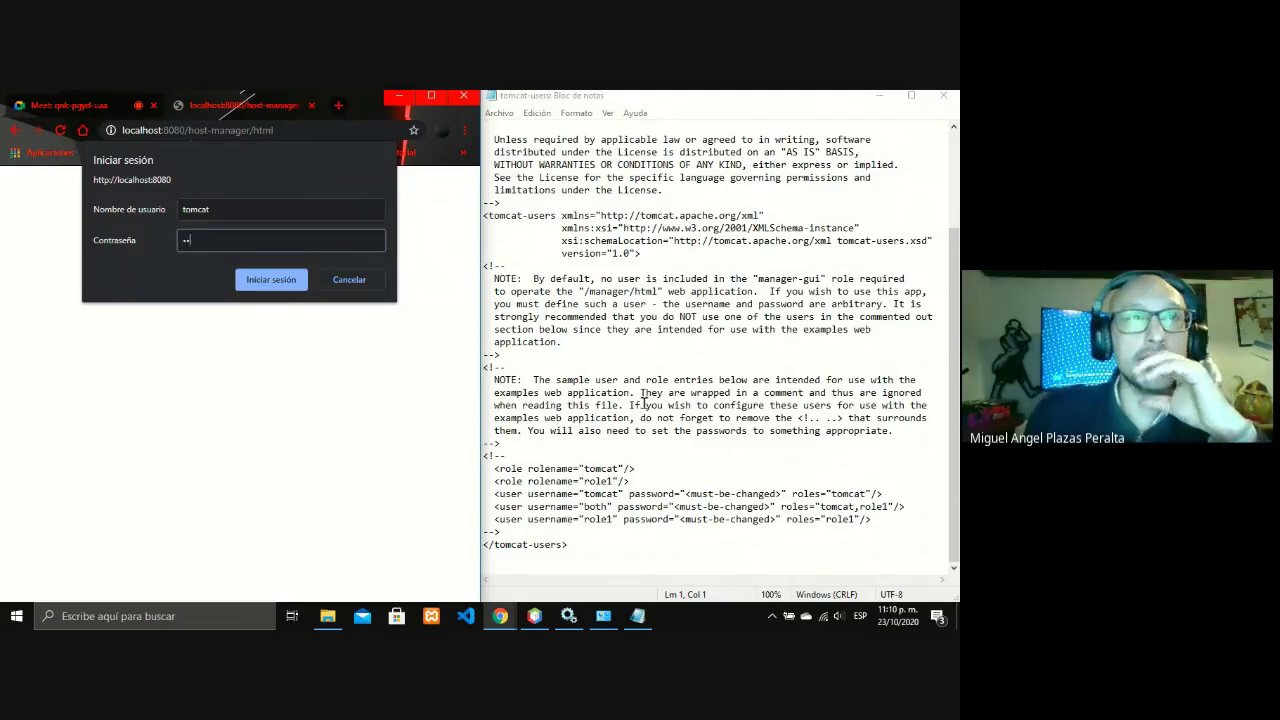
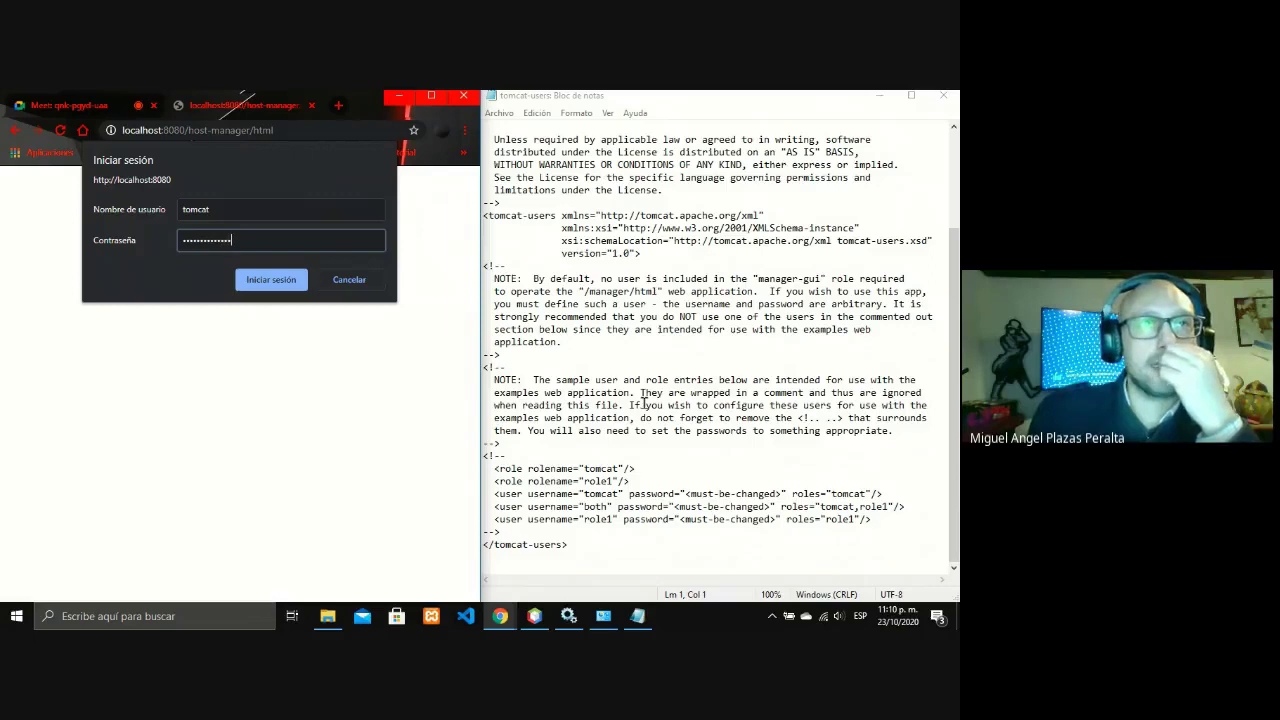
pyautogui.click(296, 288)
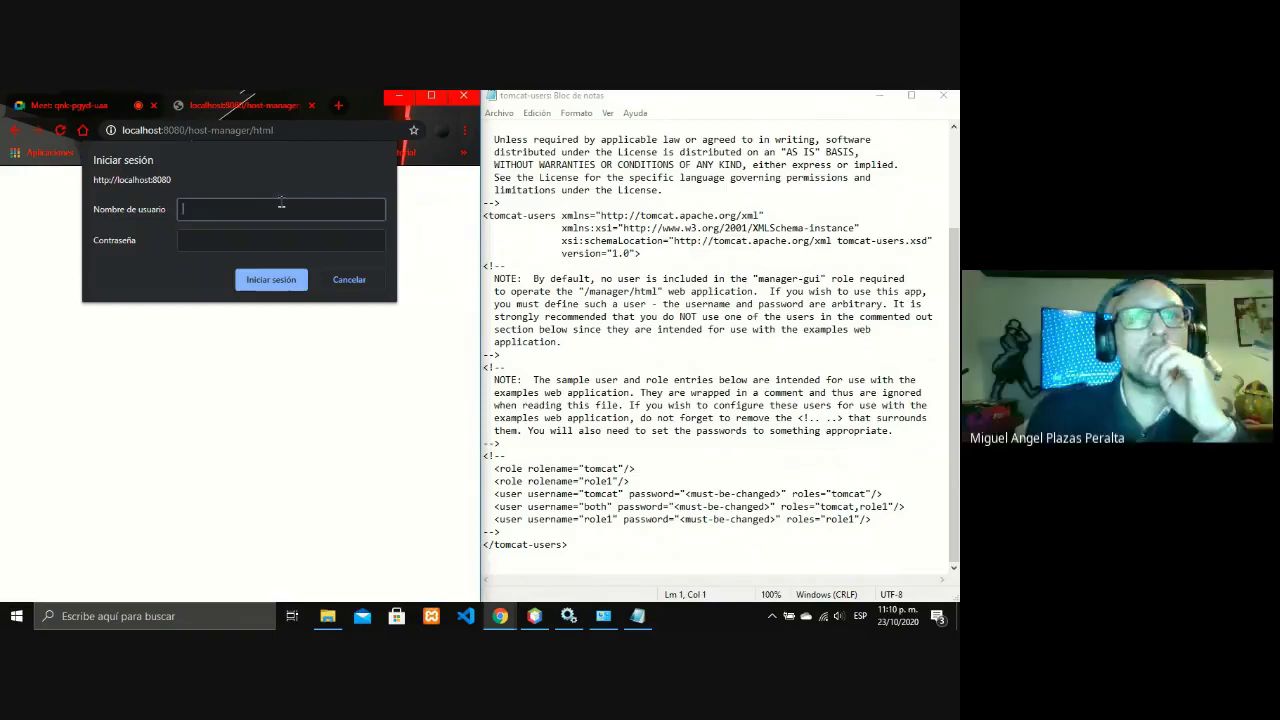
# Retry with tomcat, enter role1 as username, then switch to the meeting tab.
pyautogui.write('tomcat')
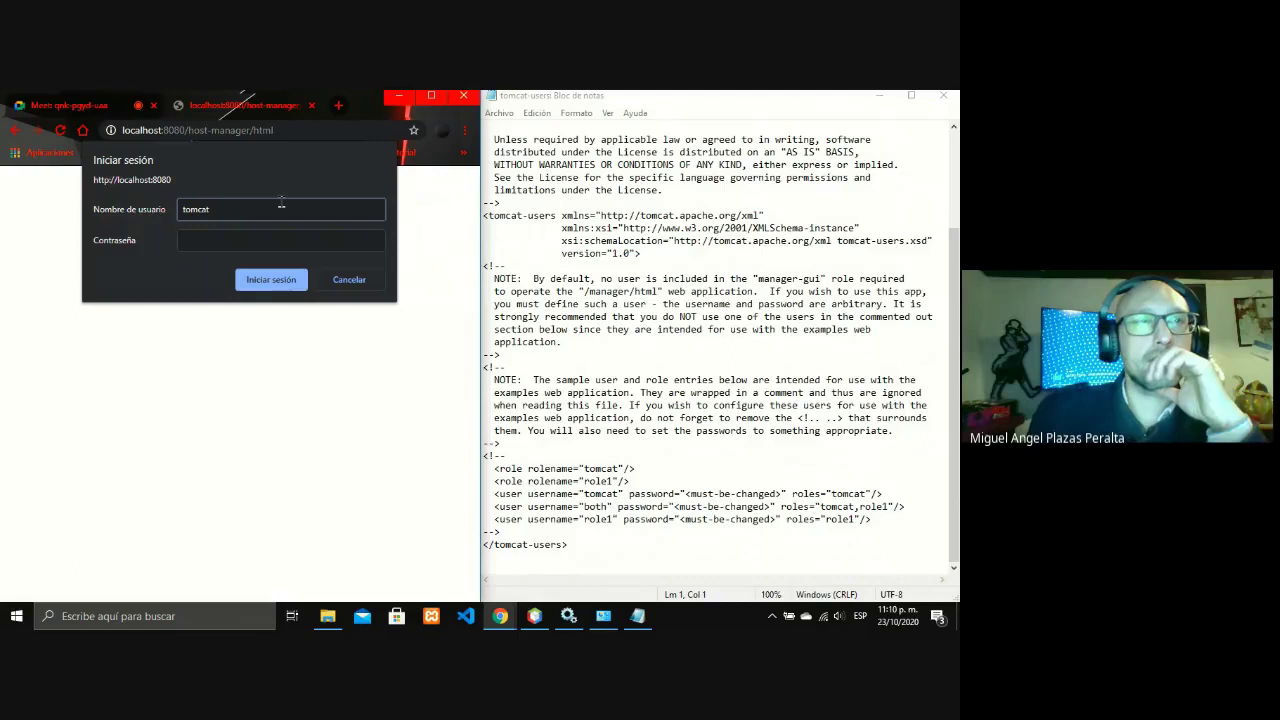
pyautogui.click(262, 283)
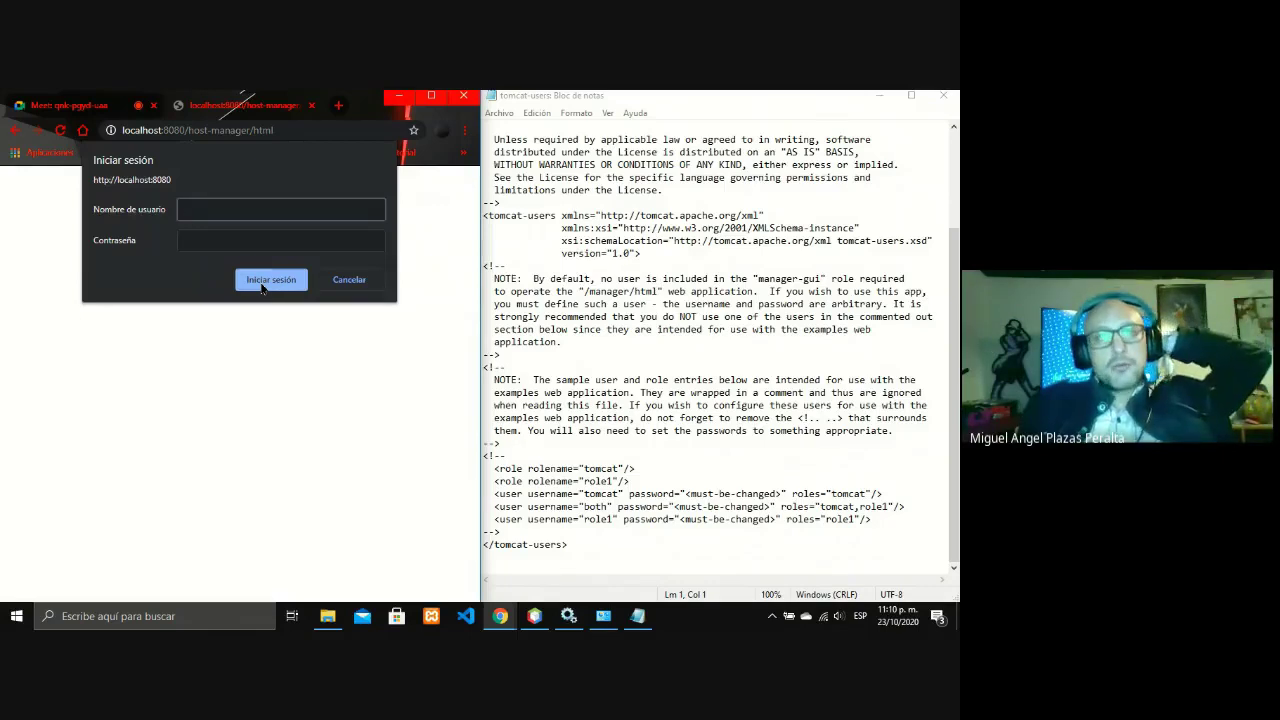
pyautogui.write('role1')
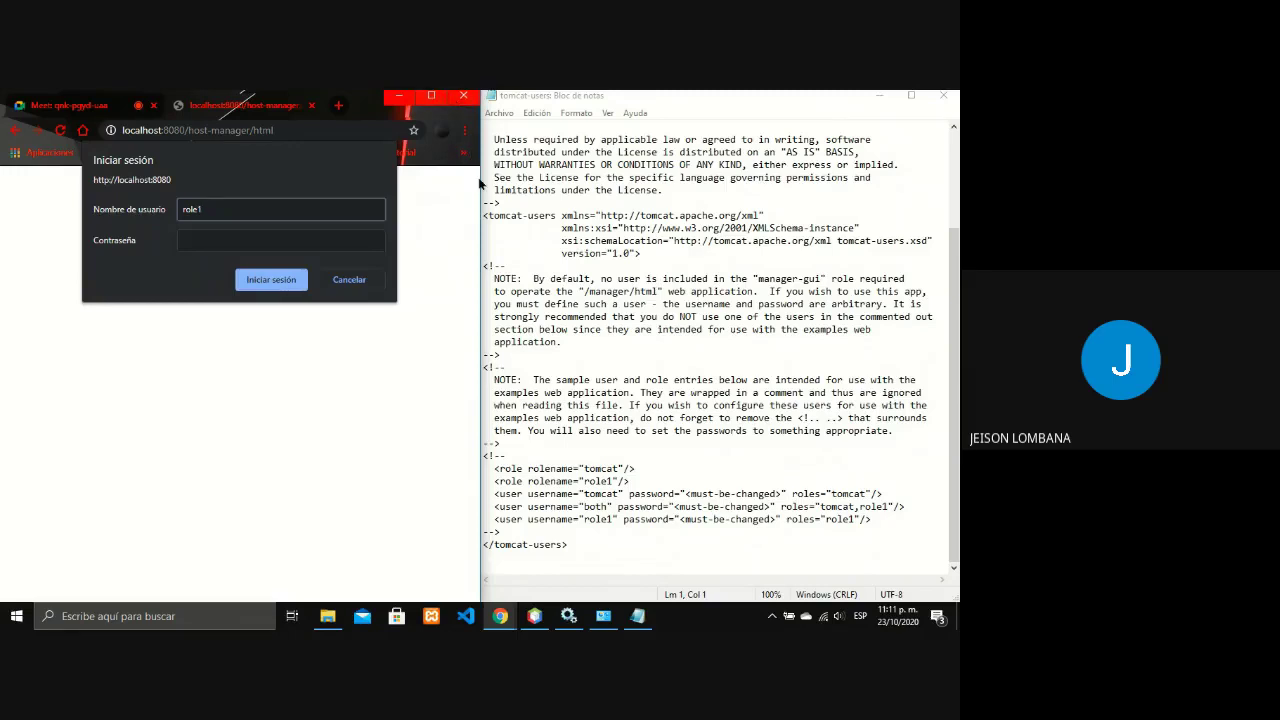
pyautogui.click(400, 97)
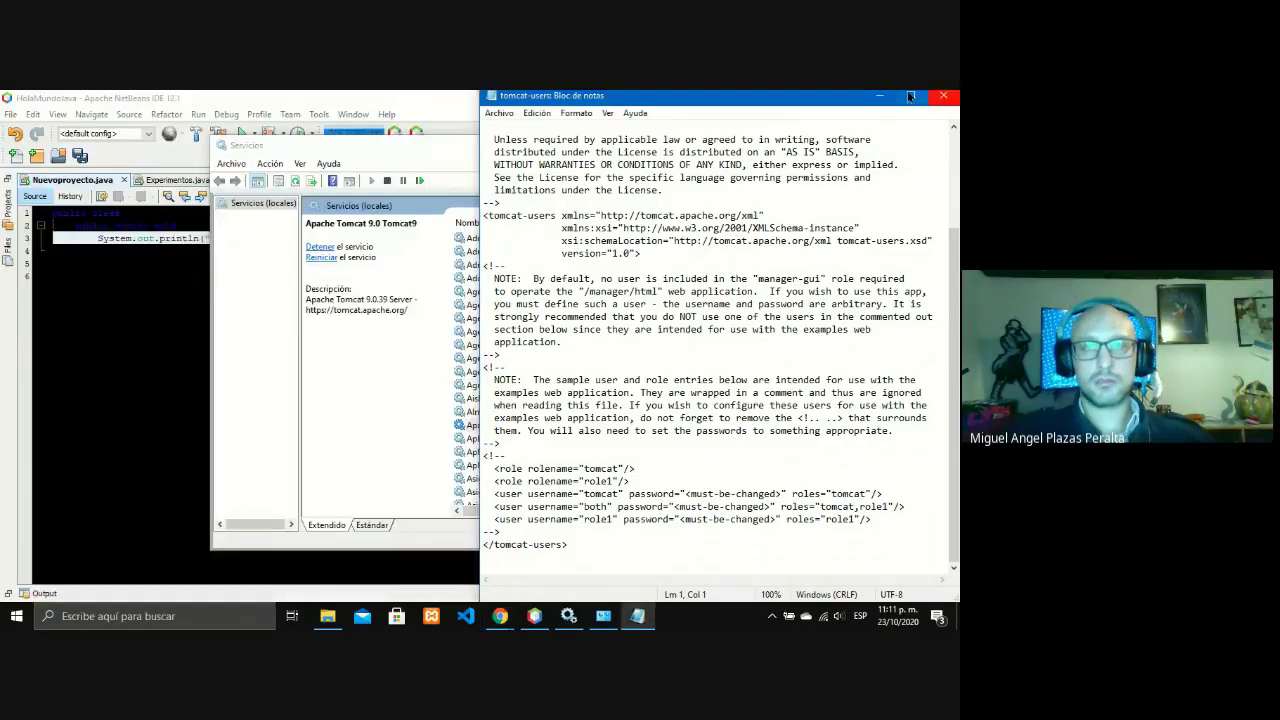
pyautogui.click(884, 97)
pyautogui.moveTo(500, 616)
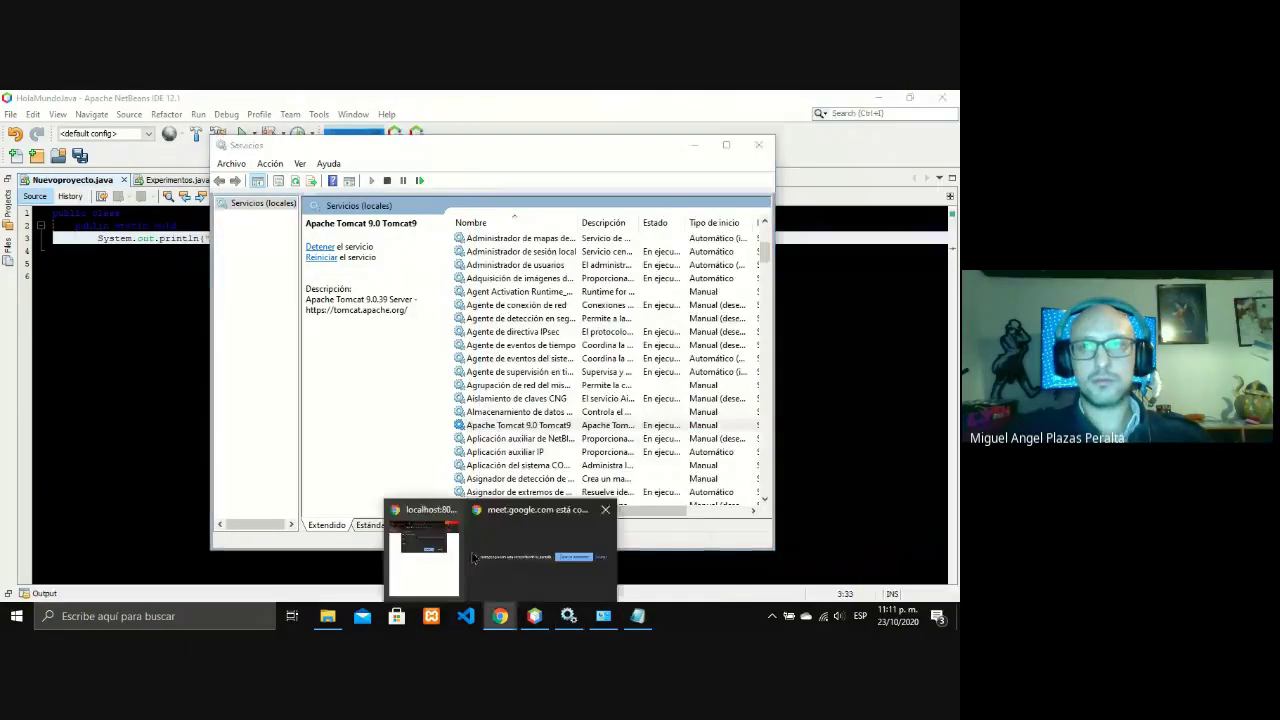
pyautogui.click(424, 555)
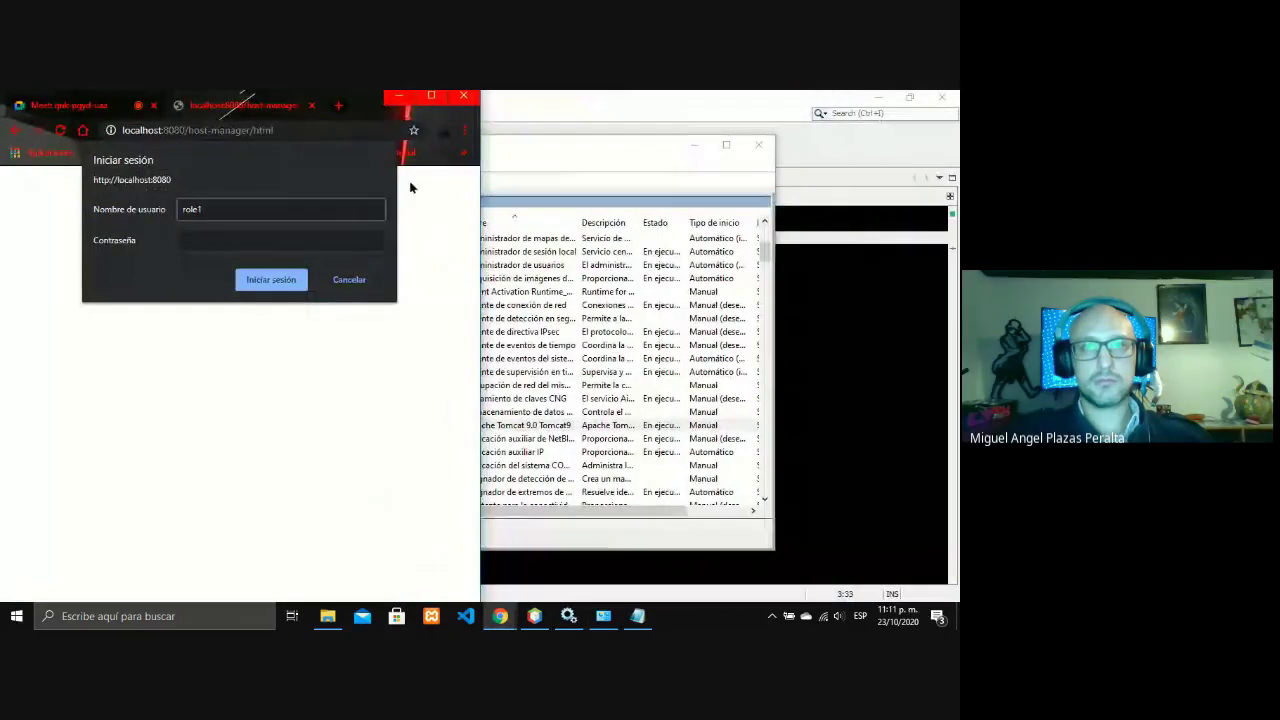
pyautogui.click(88, 105)
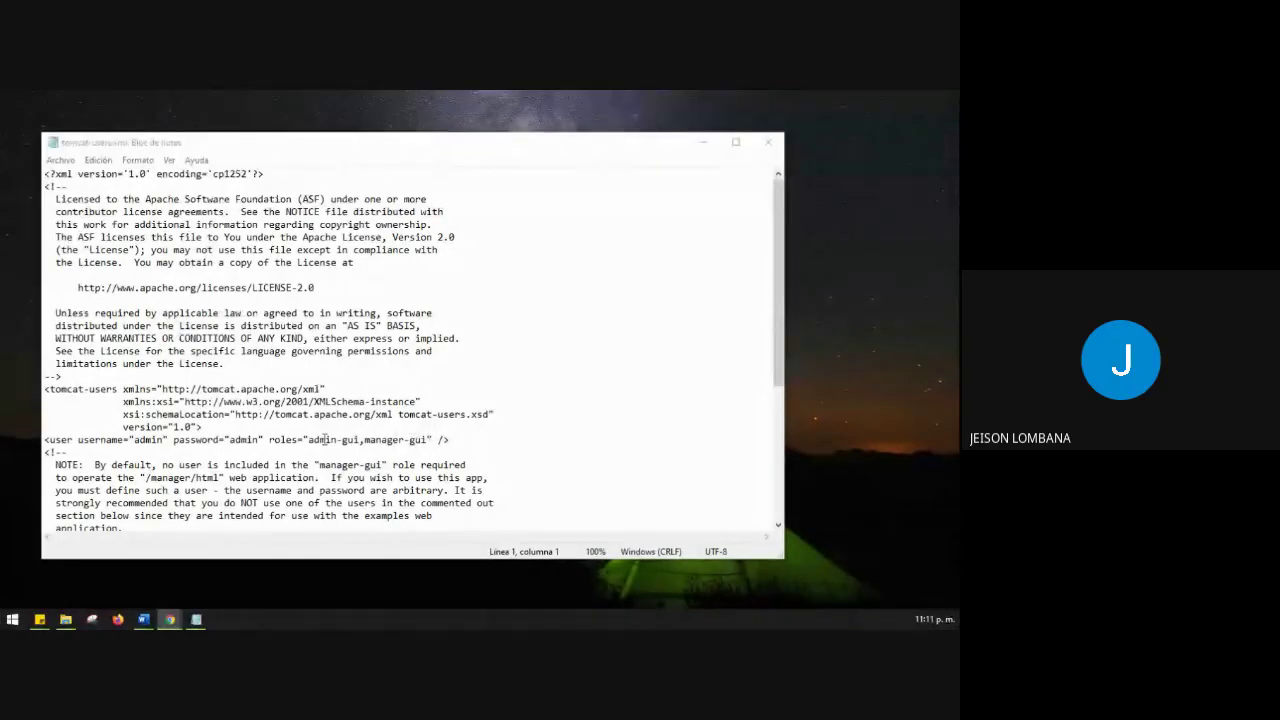
# Highlight the admin user line in tomcat-users, including its username, password and admin-gui,manager-gui roles.
pyautogui.click(44, 391)
pyautogui.moveTo(44, 391); pyautogui.dragTo(186, 430)
pyautogui.click(111, 439)
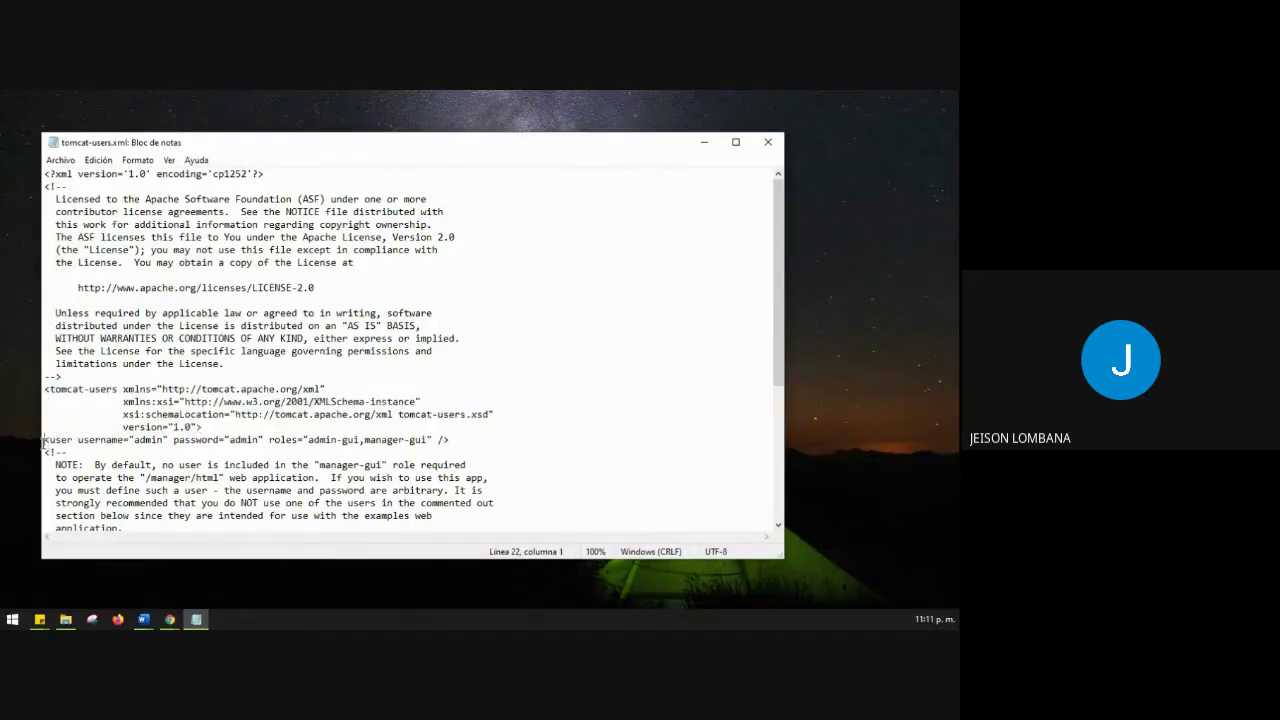
pyautogui.moveTo(44, 440); pyautogui.dragTo(476, 443)
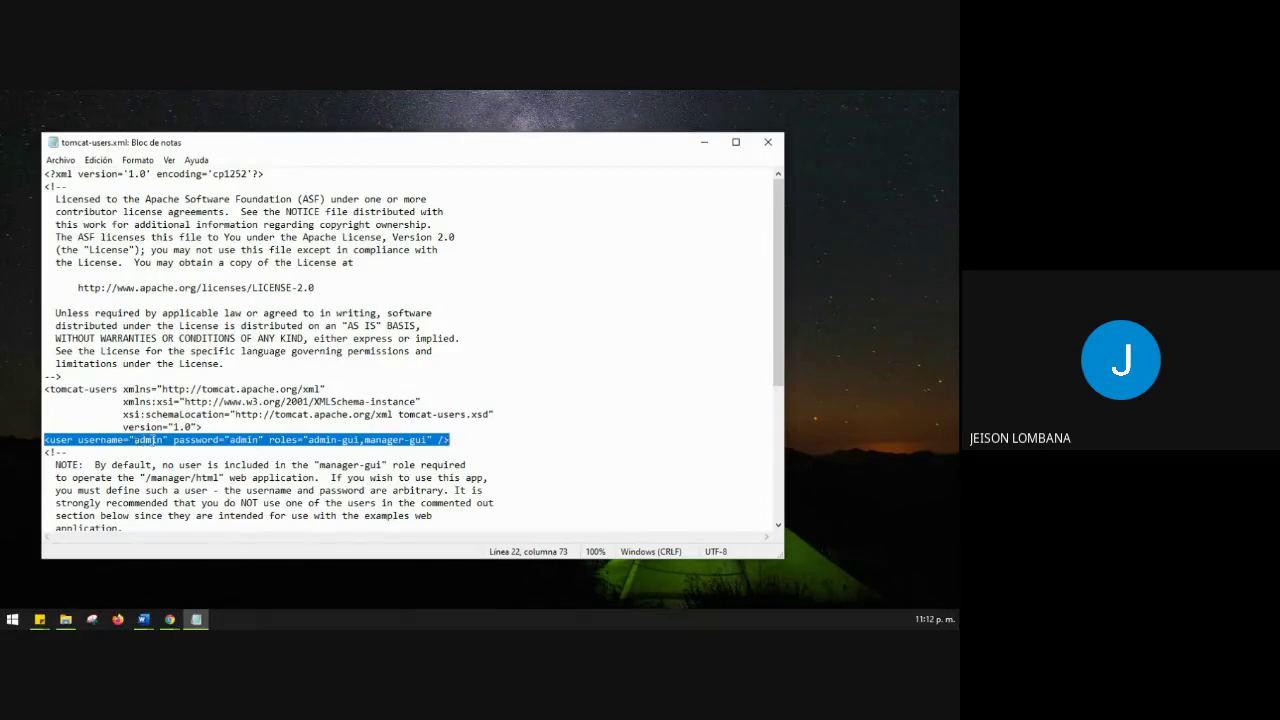
pyautogui.doubleClick(152, 440)
pyautogui.doubleClick(230, 440)
pyautogui.click(288, 440)
pyautogui.moveTo(314, 440); pyautogui.dragTo(431, 440)
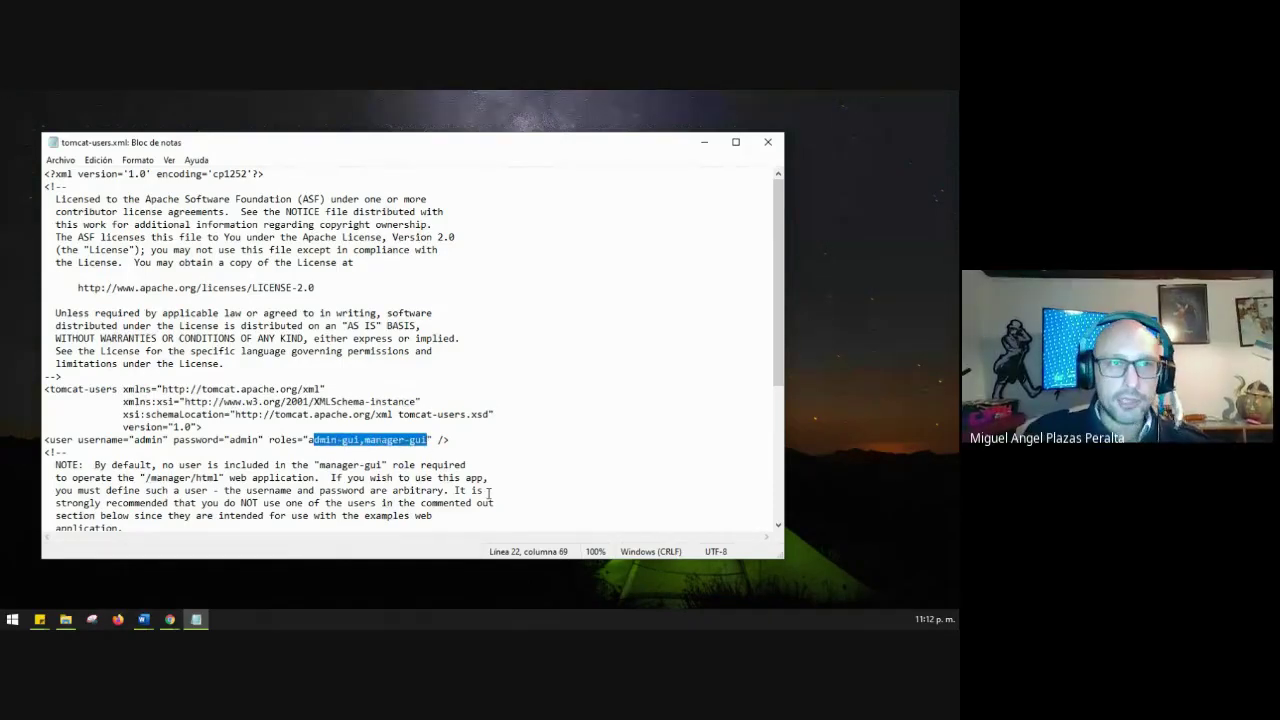
pyautogui.scroll(-6, 487, 430)
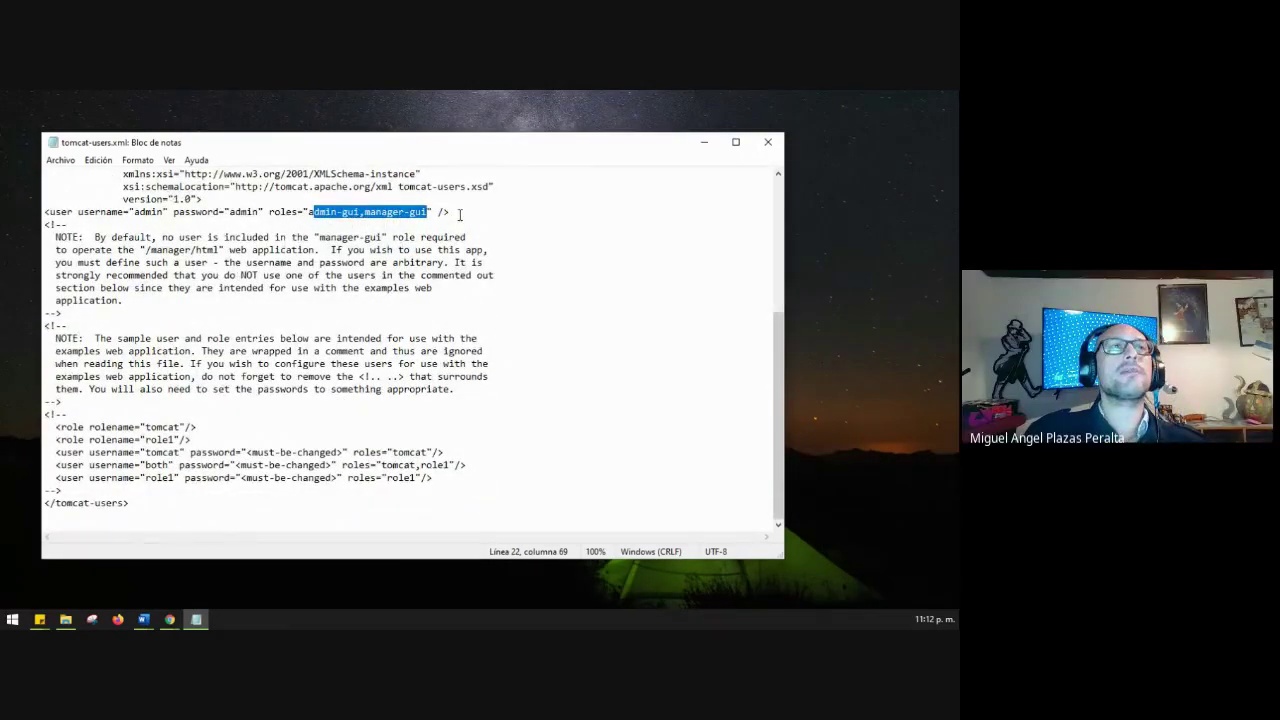
pyautogui.moveTo(458, 213); pyautogui.dragTo(38, 211)
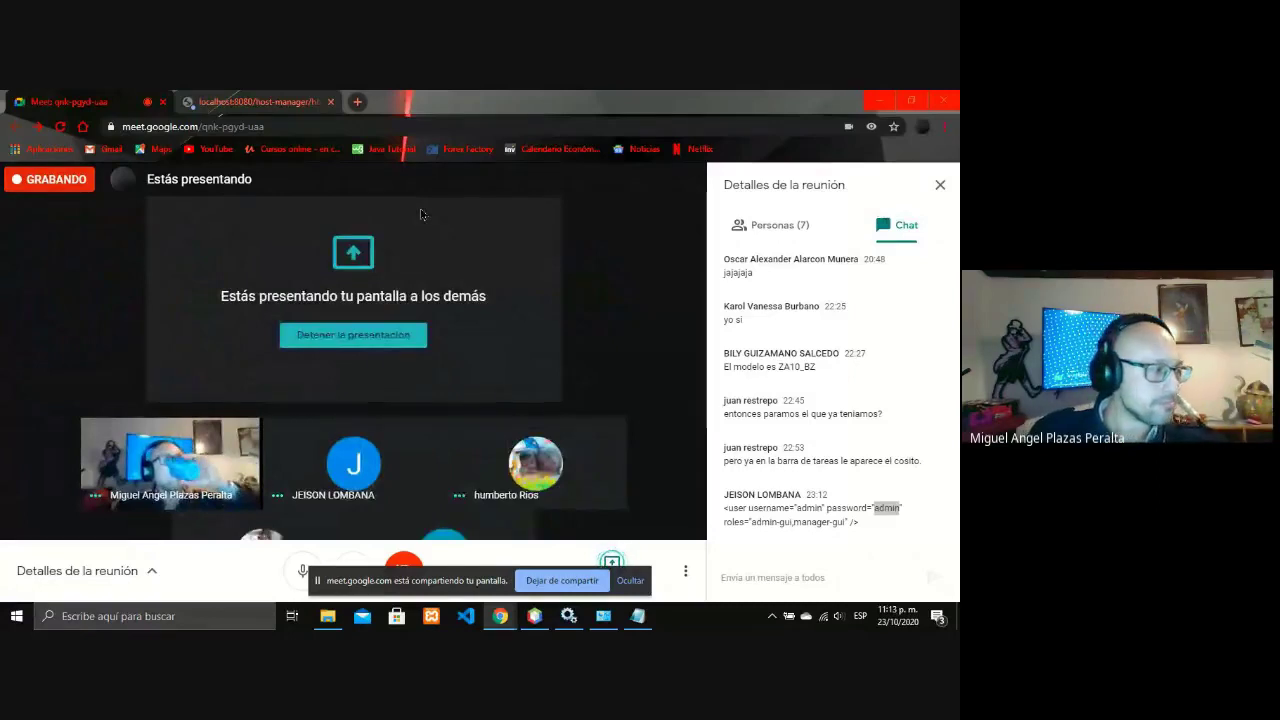
# Cancel the Host Manager login prompt and go back to the Tomcat welcome page at localhost:8080.
pyautogui.hotkey('ctrl', 'Tab')
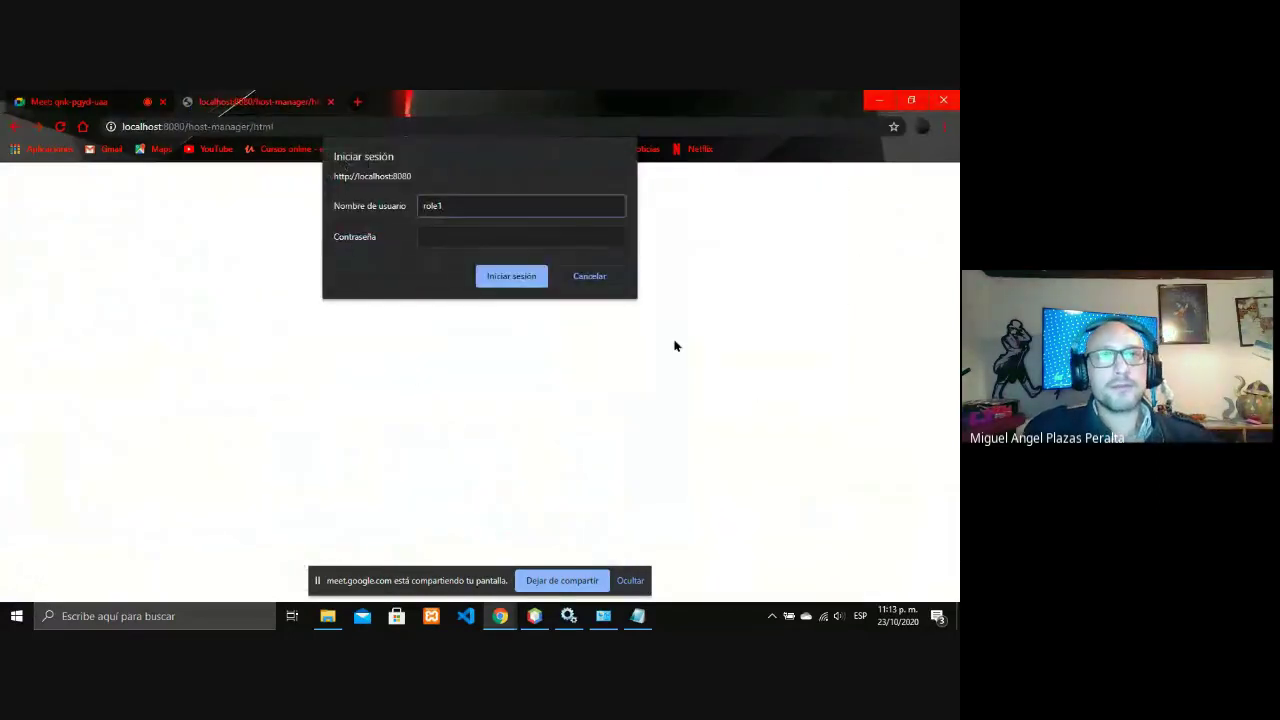
pyautogui.press('BackSpace')
pyautogui.press('BackSpace')
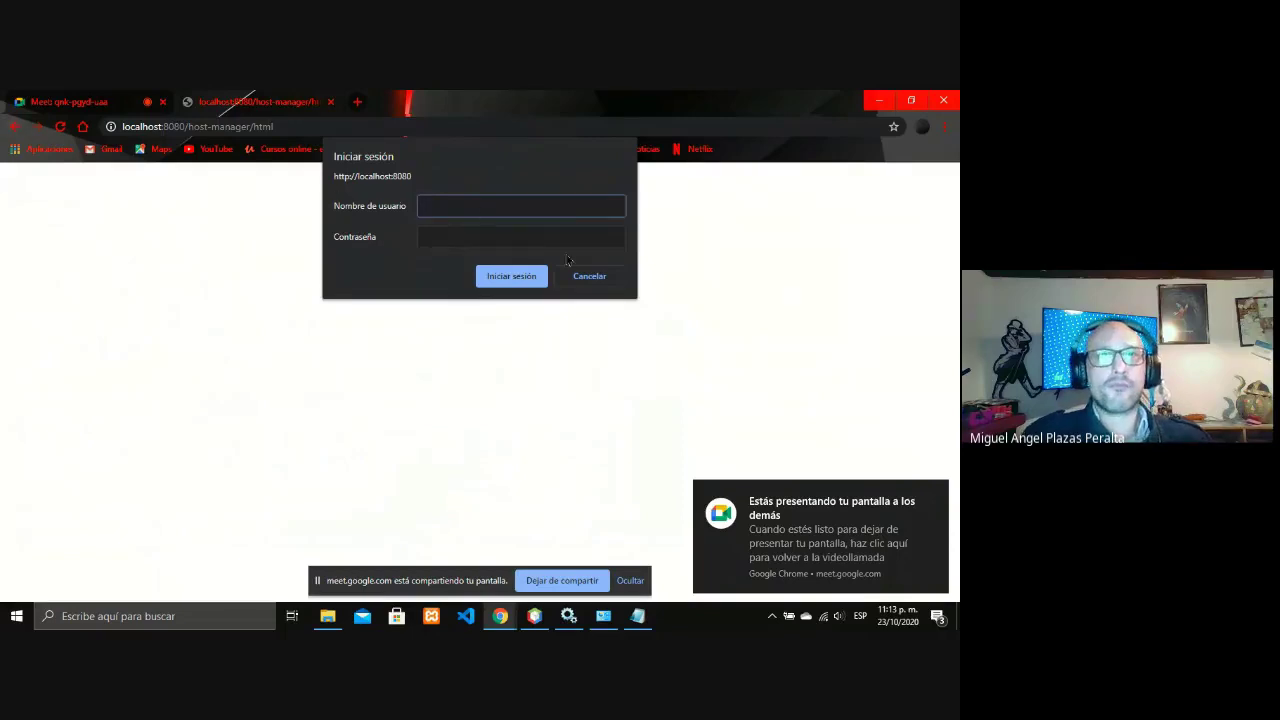
pyautogui.click(590, 276)
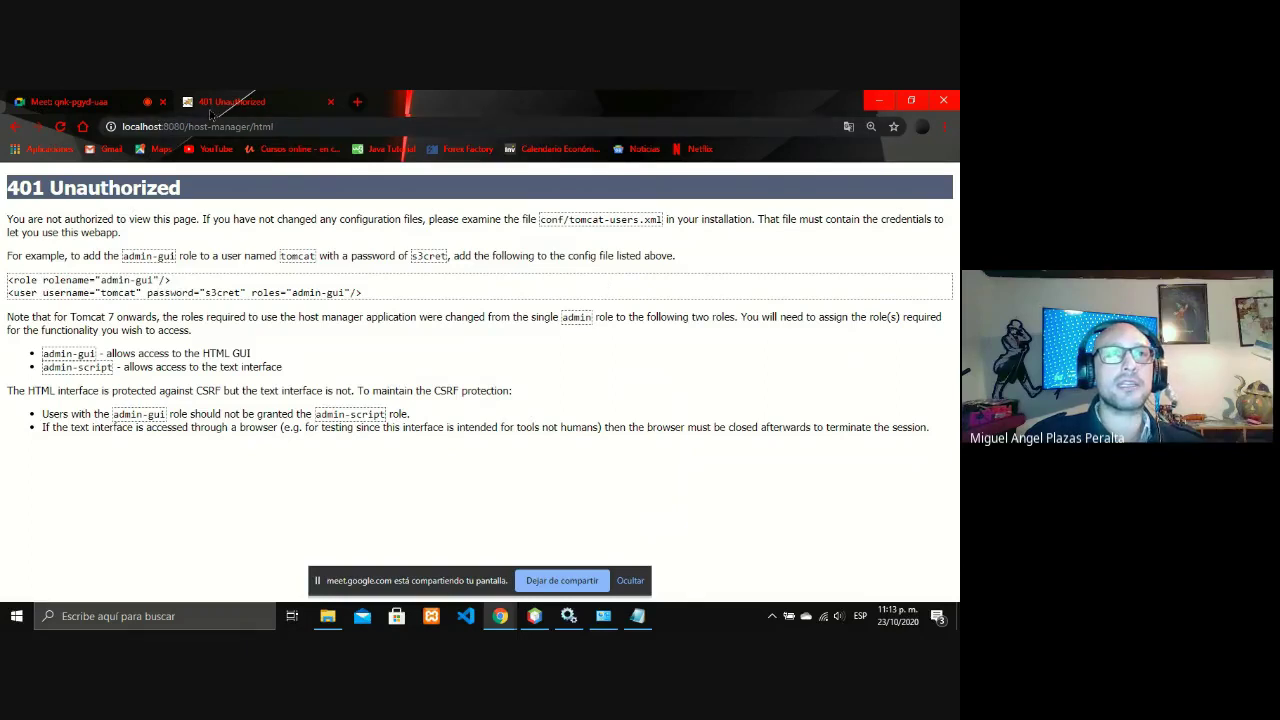
pyautogui.click(15, 132)
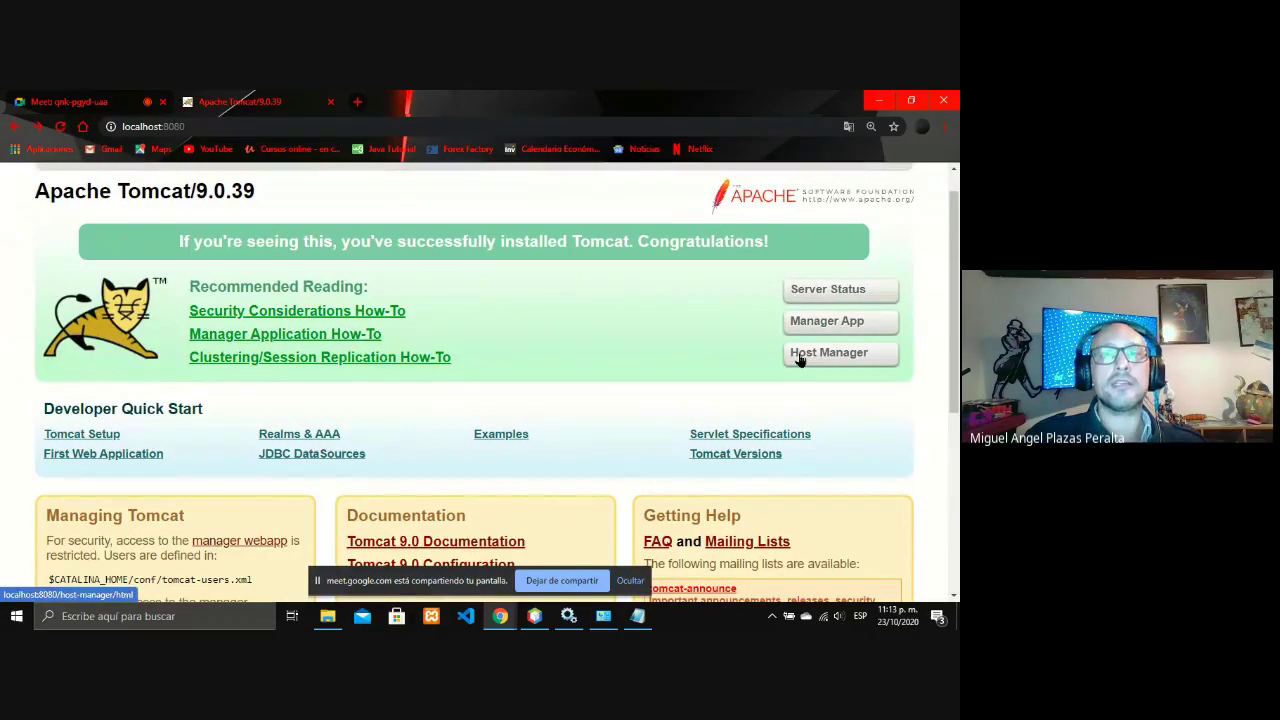
# Open the Host Manager and submit a first login attempt with username 'tom'.
pyautogui.click(800, 360)
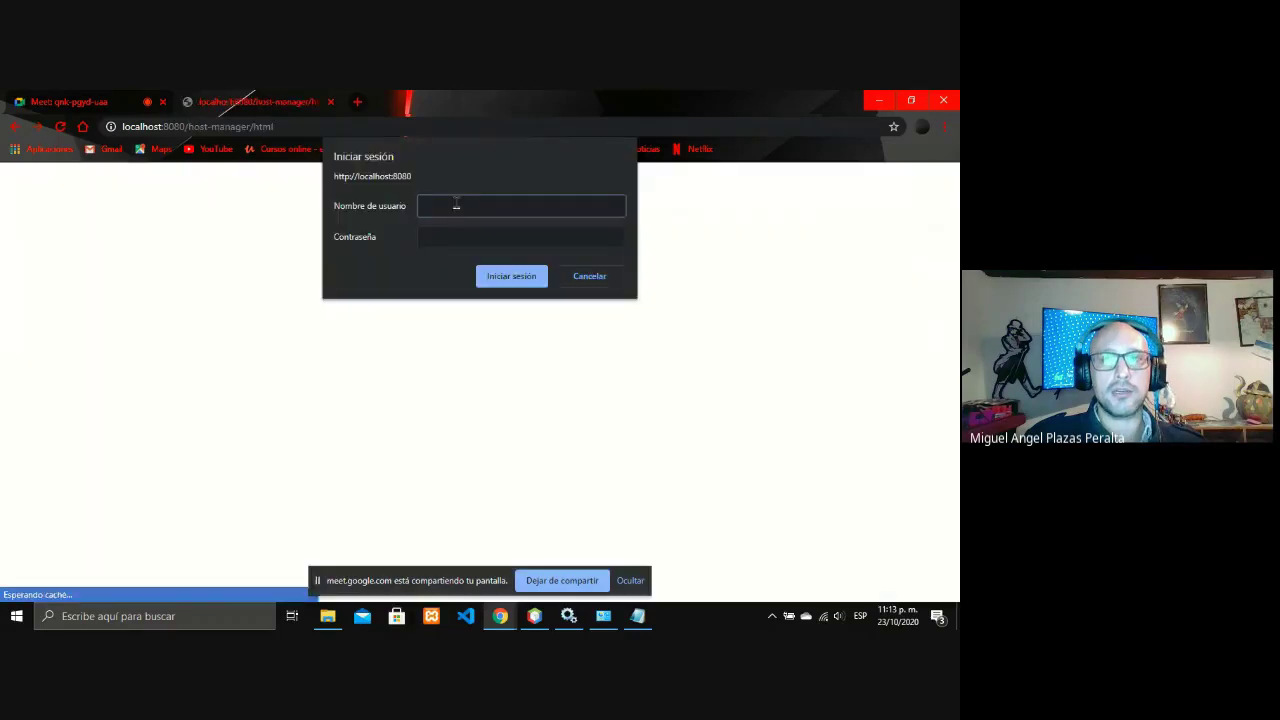
pyautogui.write('tomcat')
pyautogui.press('Tab')
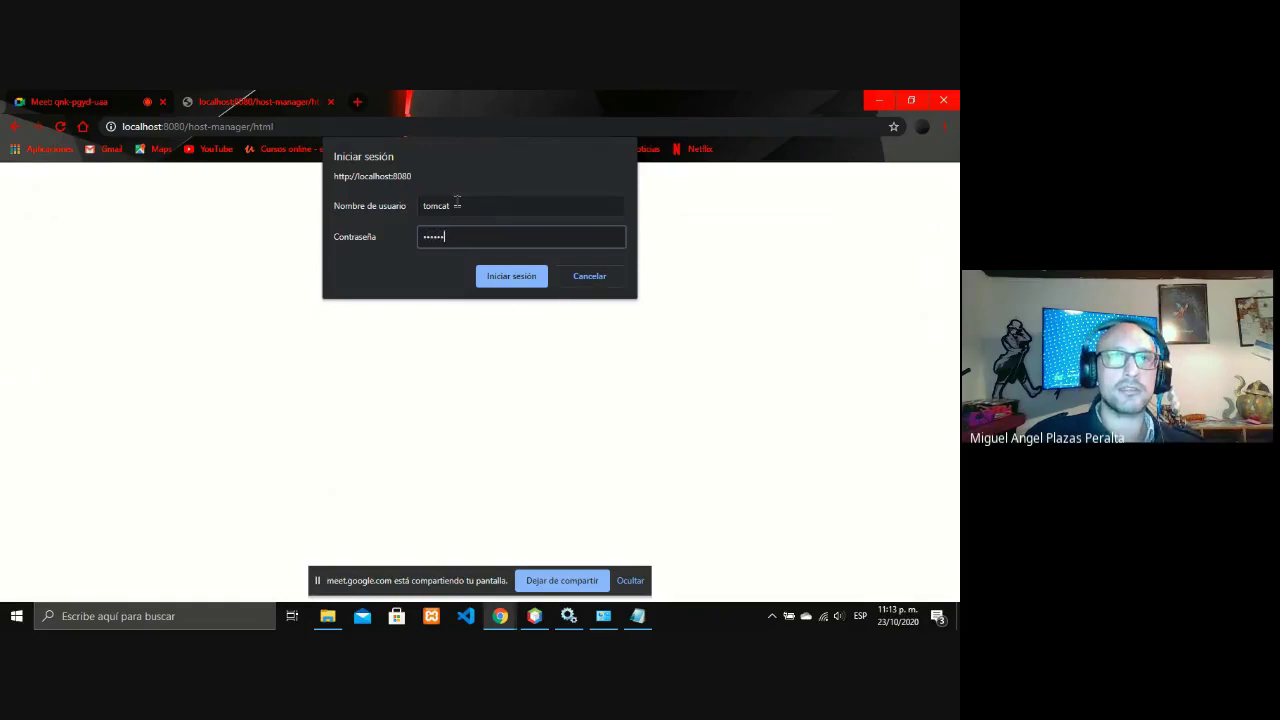
pyautogui.press('Return')
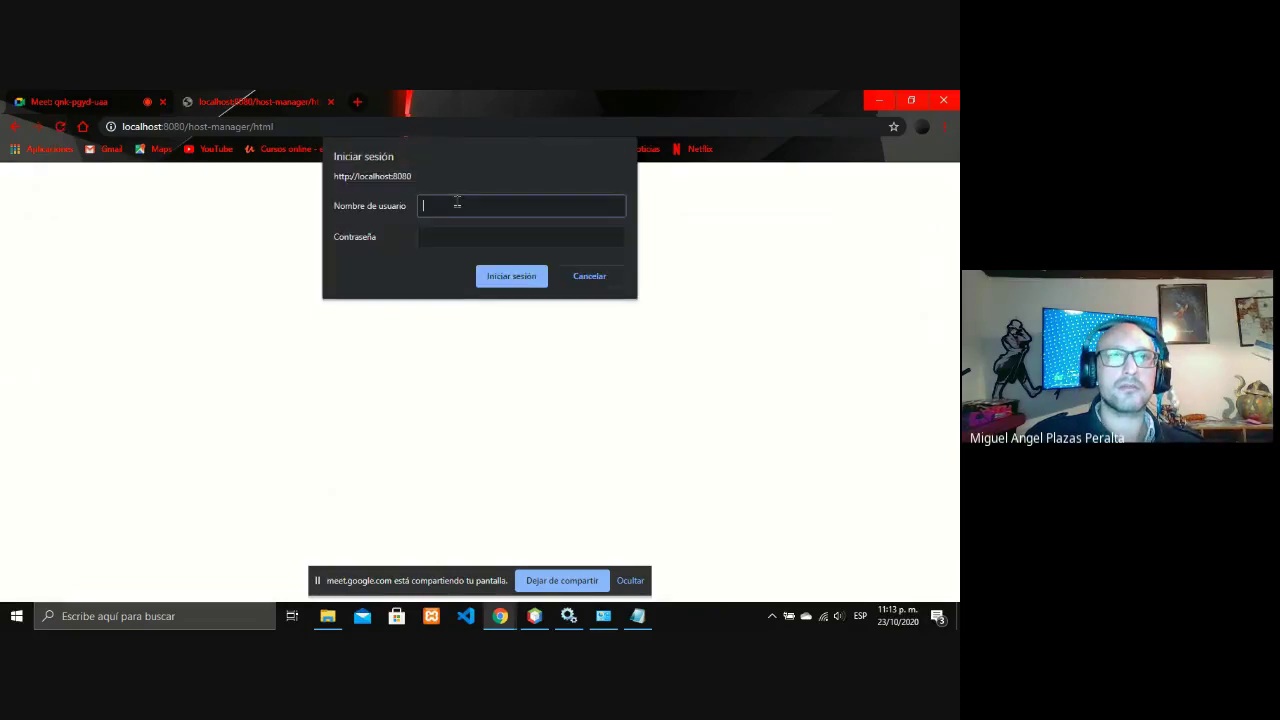
# Retry the login with username 'tomcat' and start entering a password.
pyautogui.write('s3cr')
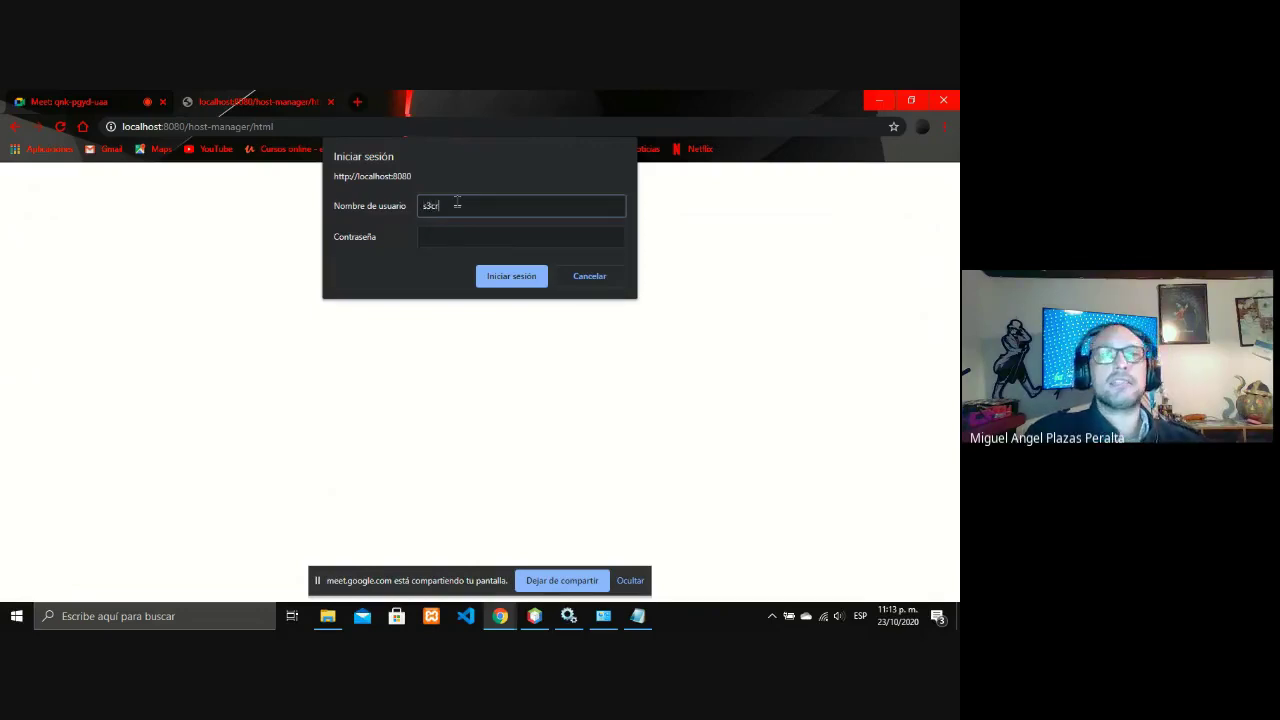
pyautogui.write('t')
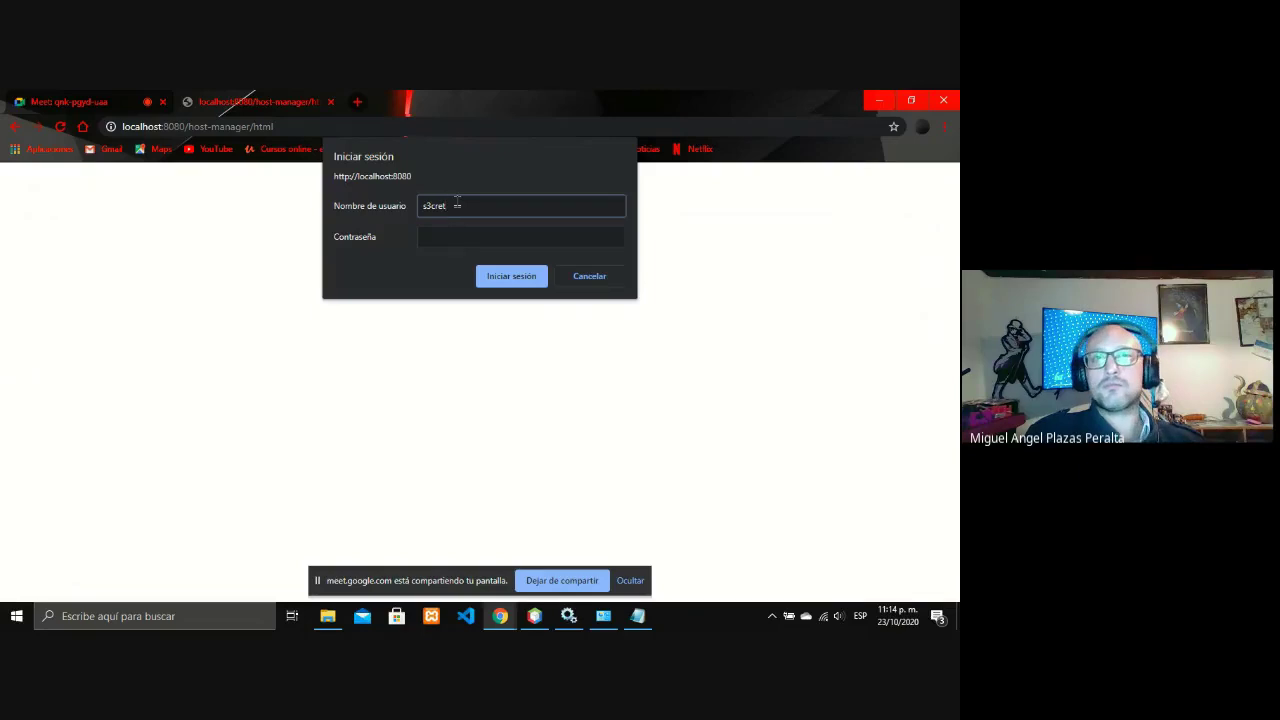
pyautogui.press('BackSpace')
pyautogui.press('BackSpace')
pyautogui.press('BackSpace')
pyautogui.press('BackSpace')
pyautogui.press('BackSpace')
pyautogui.press('BackSpace')
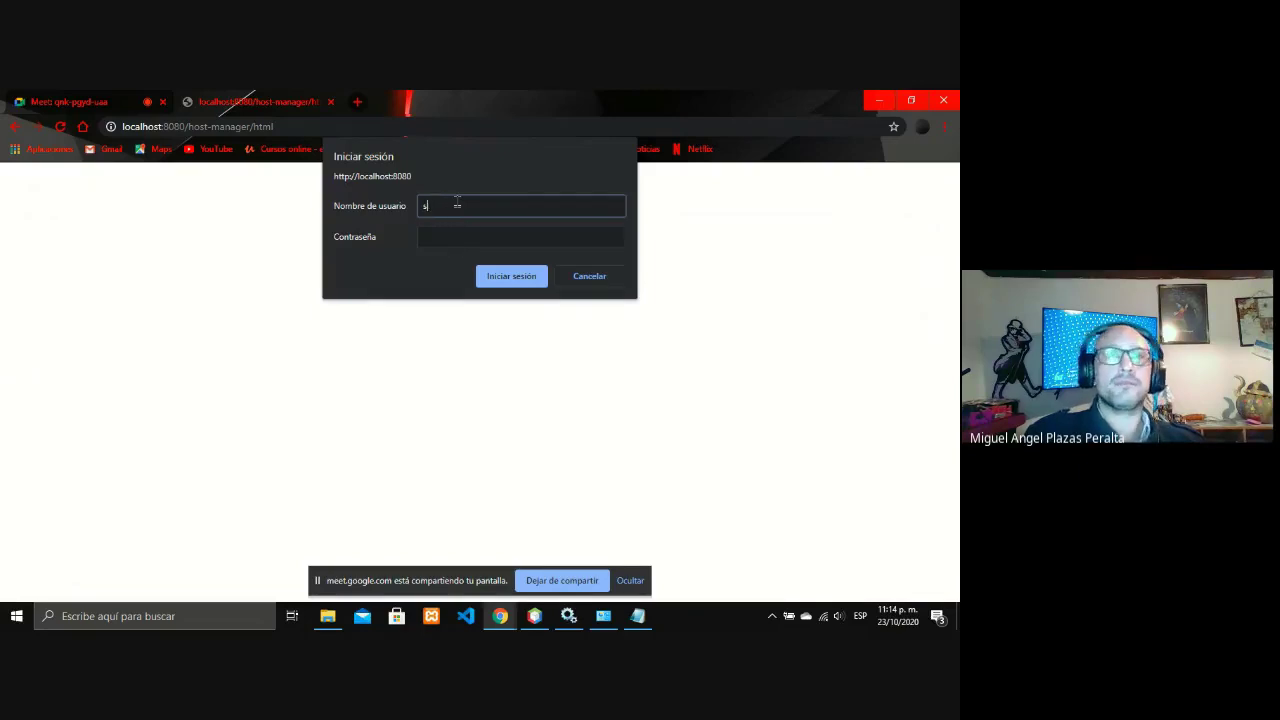
pyautogui.write('tomcat')
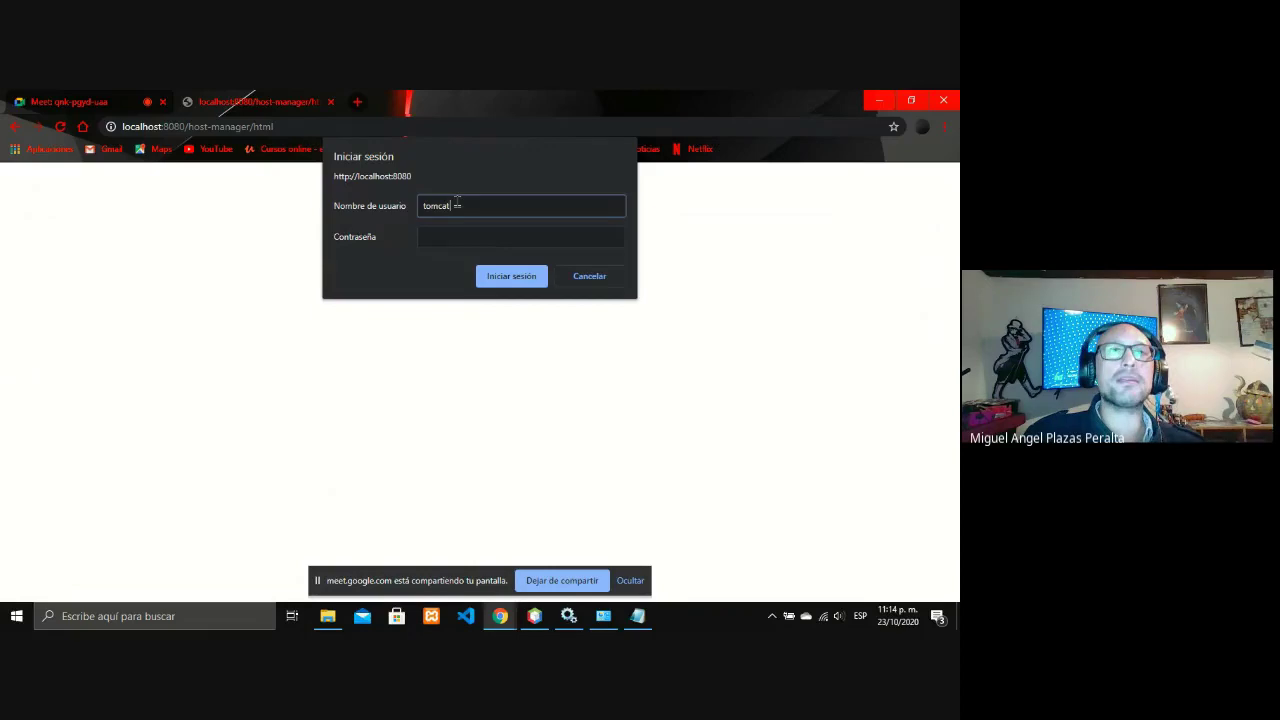
pyautogui.press('Tab')
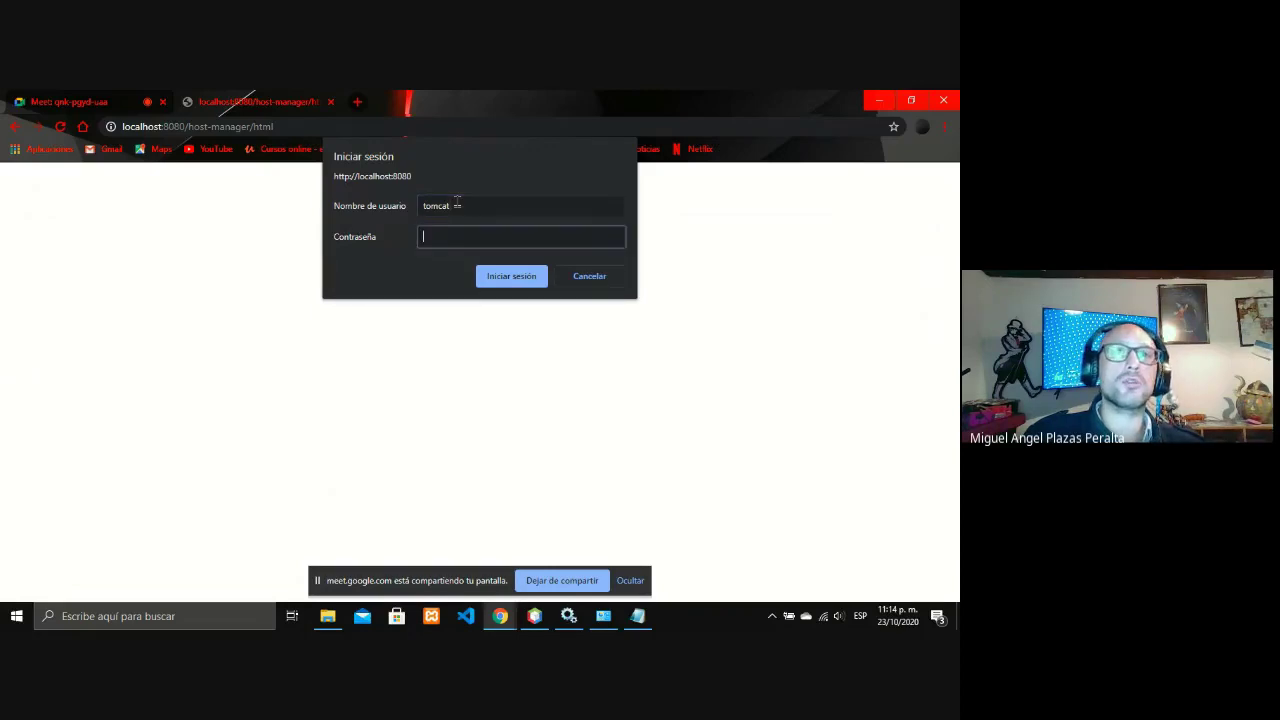
pyautogui.write('s')
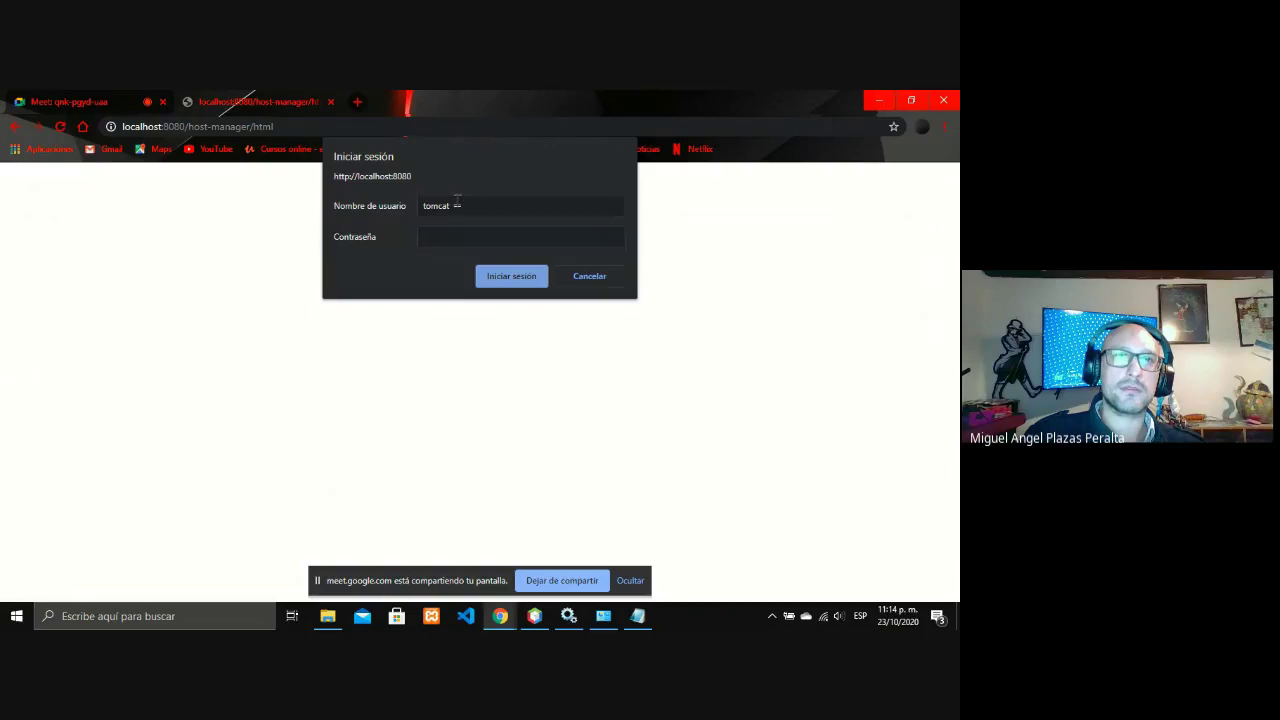
# Retry the login as 'root' with another password, then cancel the prompt.
pyautogui.click(456, 206)
pyautogui.press('BackSpace')
pyautogui.press('BackSpace')
pyautogui.press('BackSpace')
pyautogui.press('BackSpace')
pyautogui.press('BackSpace')
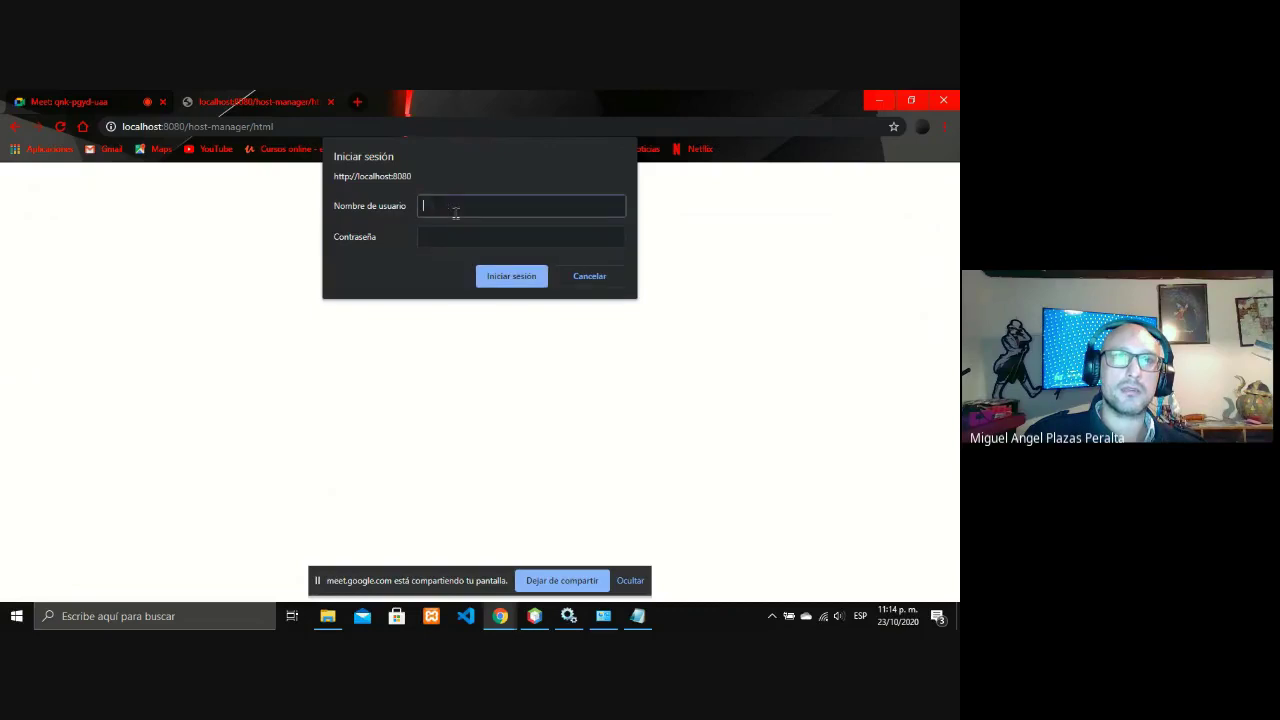
pyautogui.press('Tab')
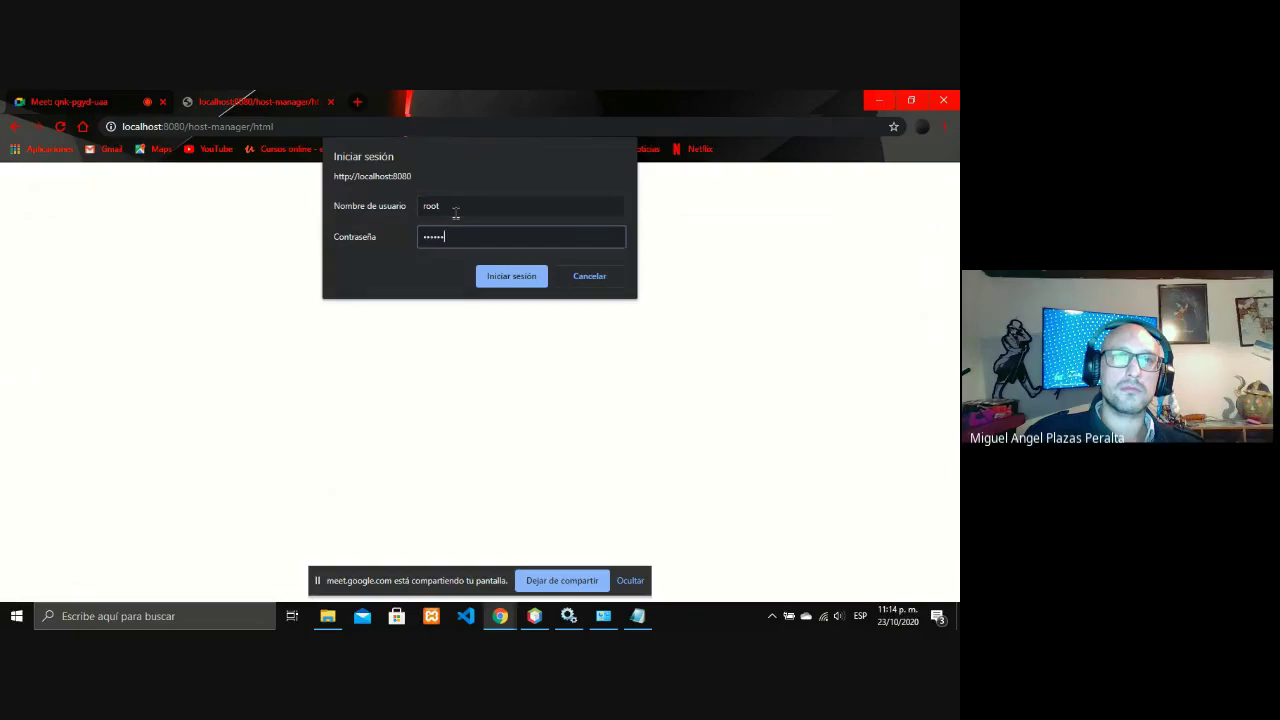
pyautogui.press('Return')
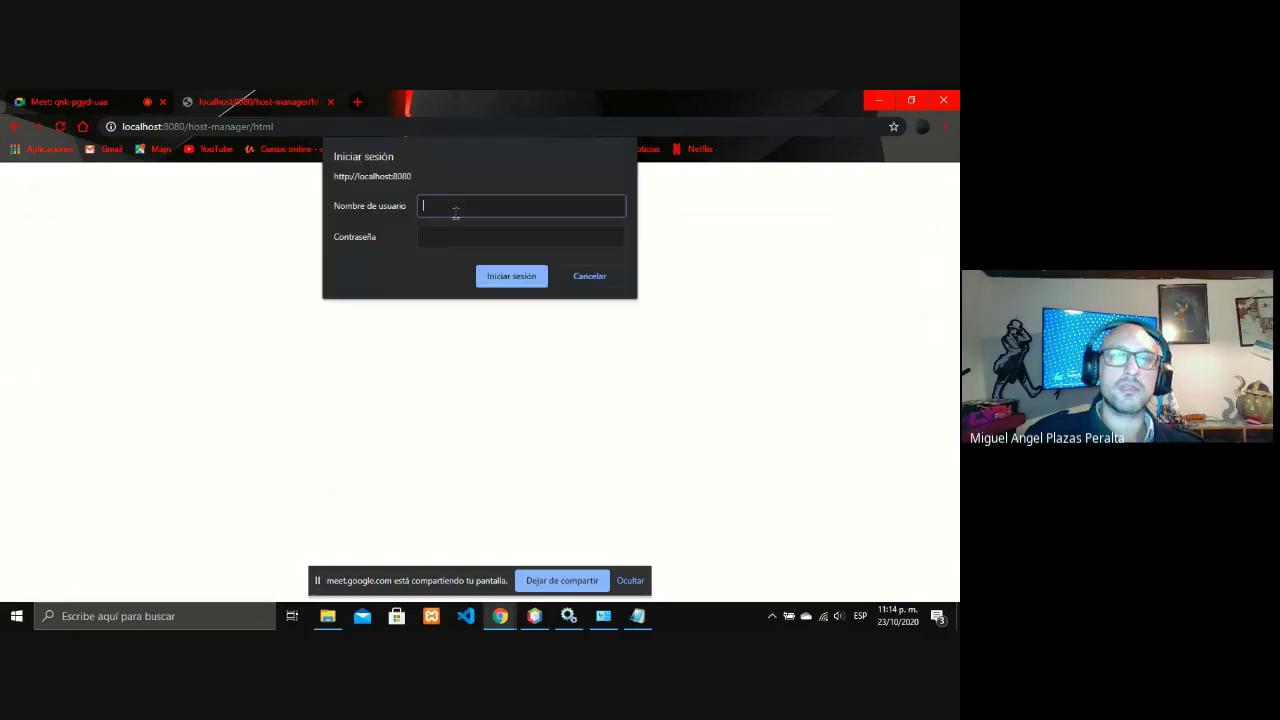
pyautogui.click(589, 276)
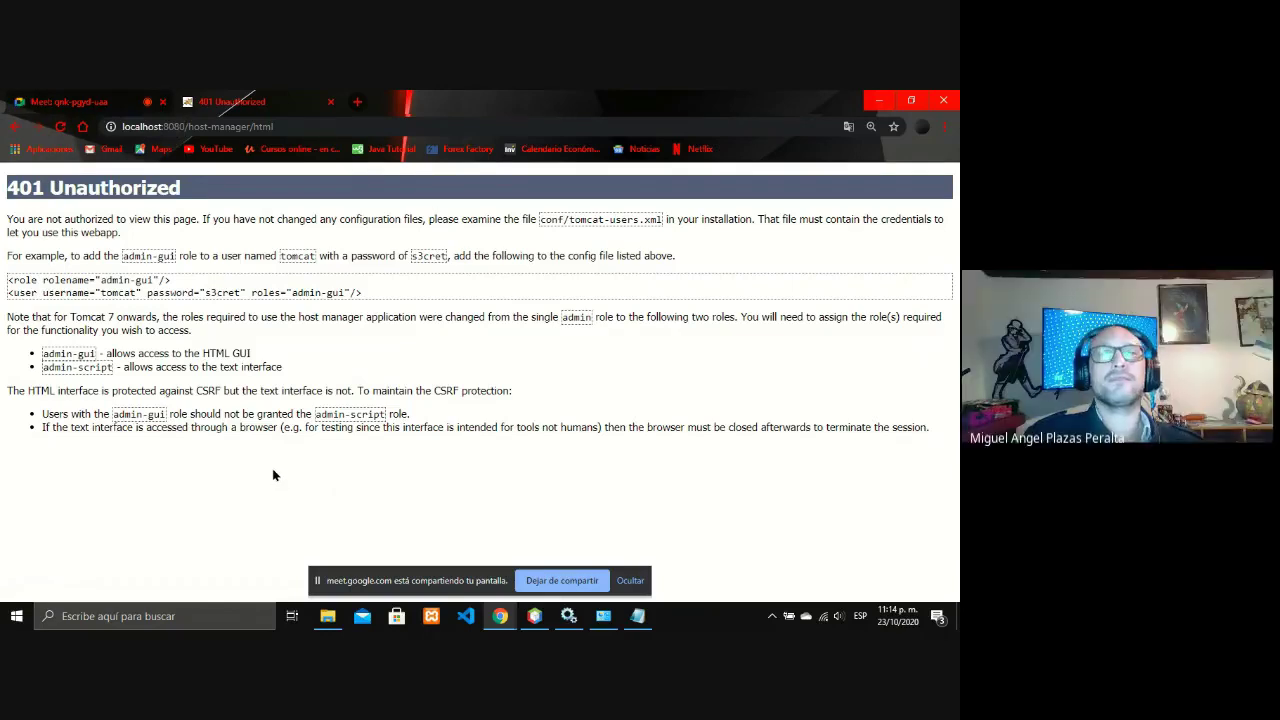
# Stop the Apache Tomcat 9.0 (Tomcat9) service in Services, then return Chrome to the welcome page.
pyautogui.moveTo(569, 613)
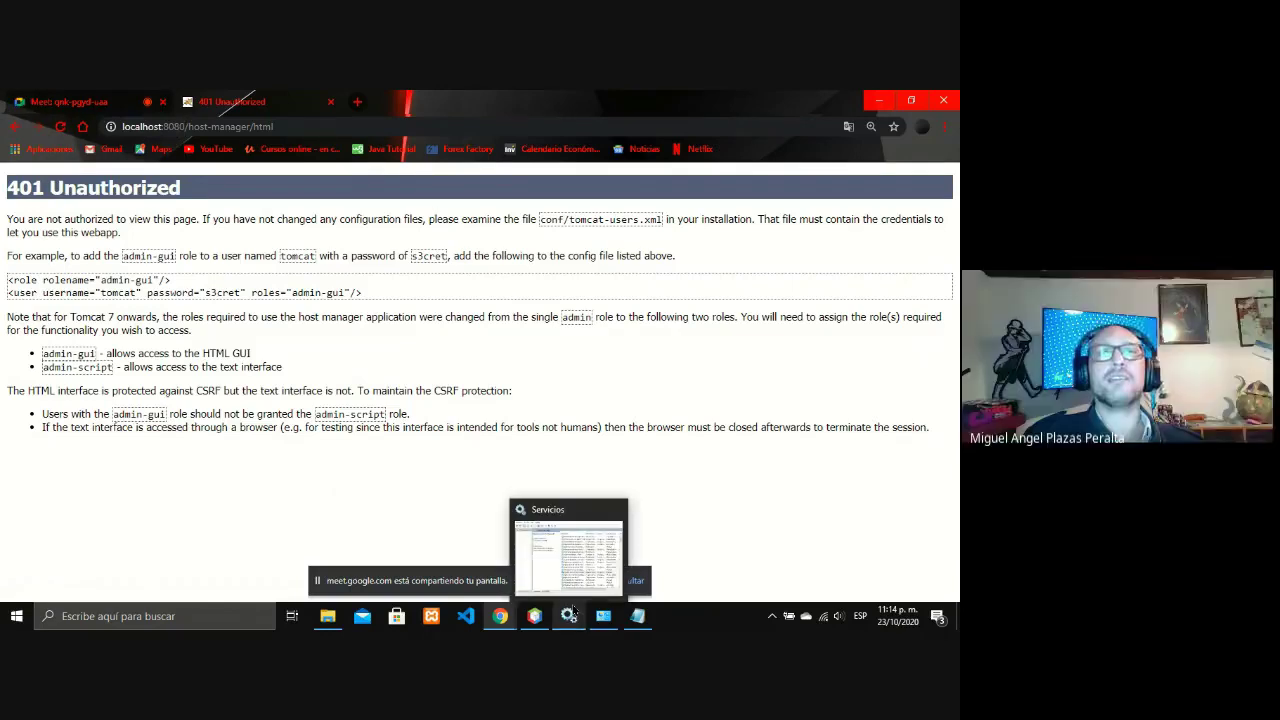
pyautogui.click(571, 615)
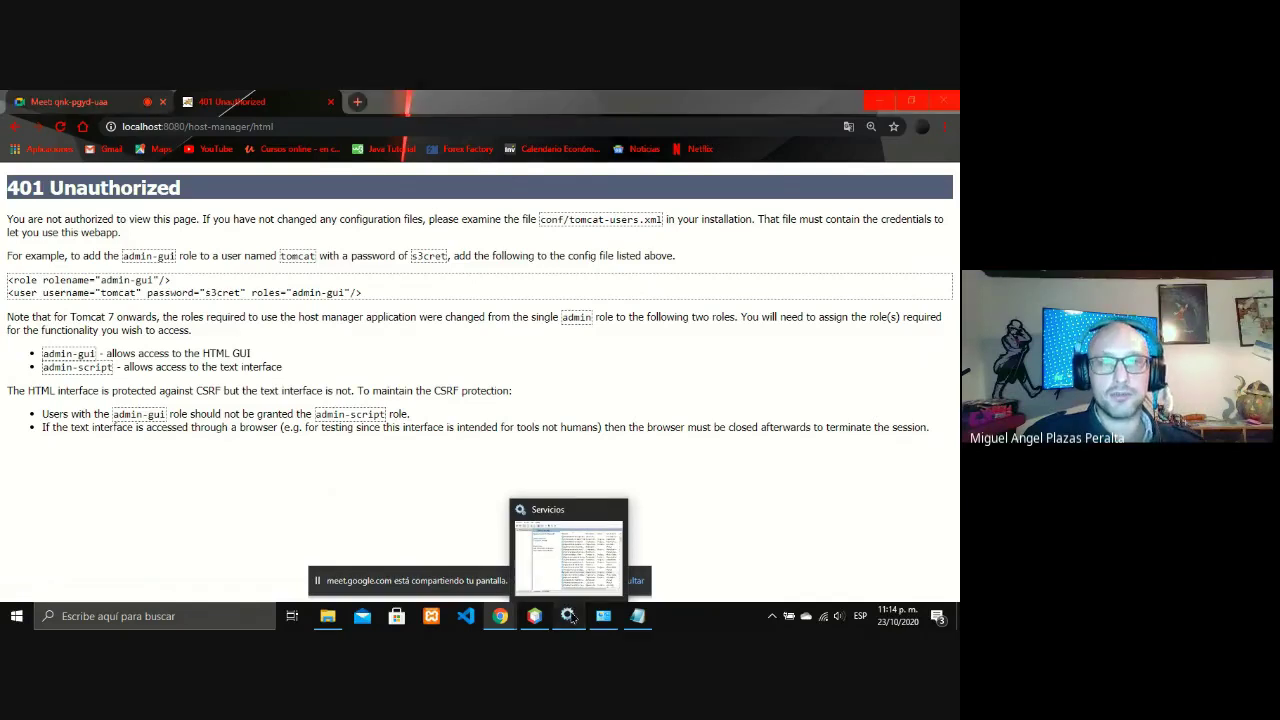
pyautogui.rightClick(557, 431)
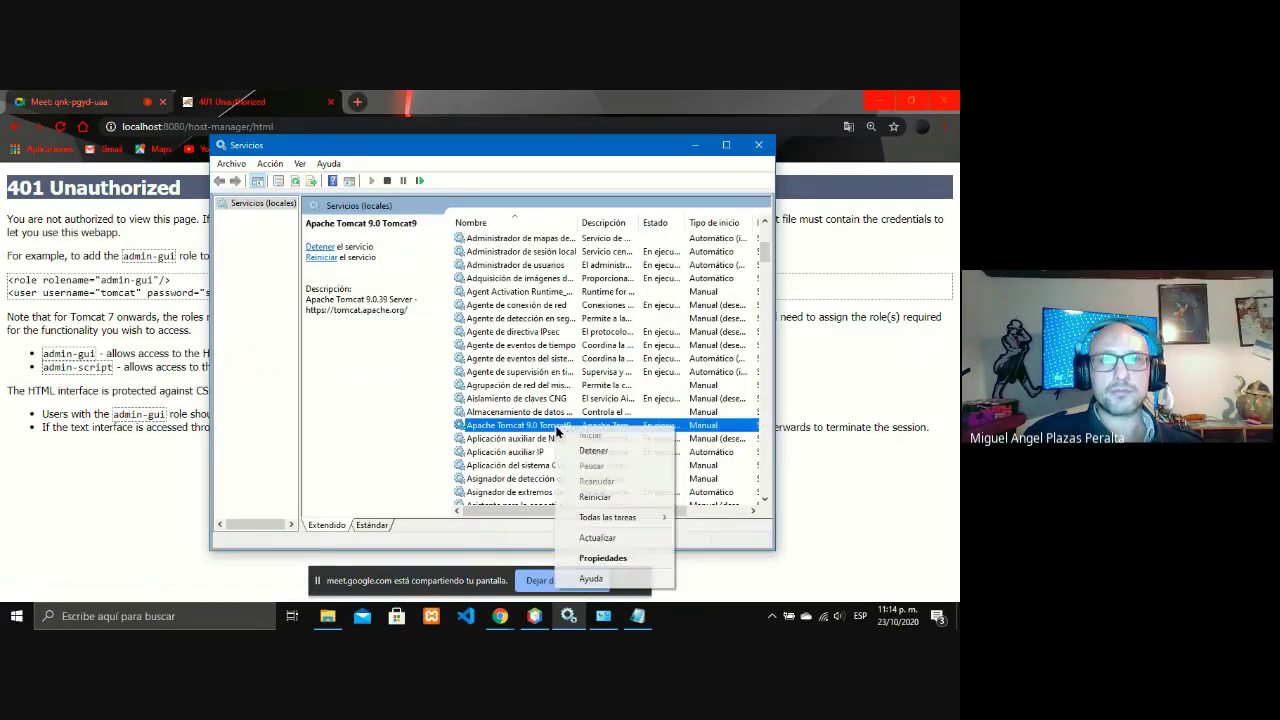
pyautogui.click(594, 451)
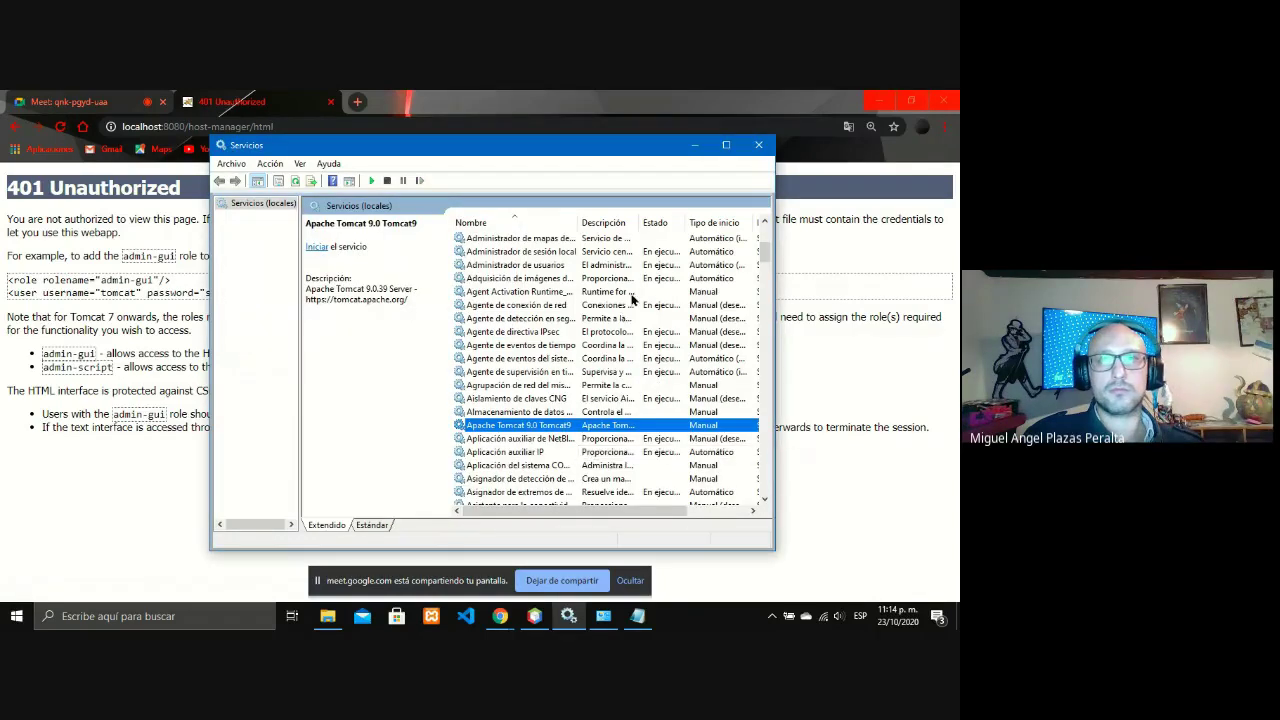
pyautogui.click(694, 146)
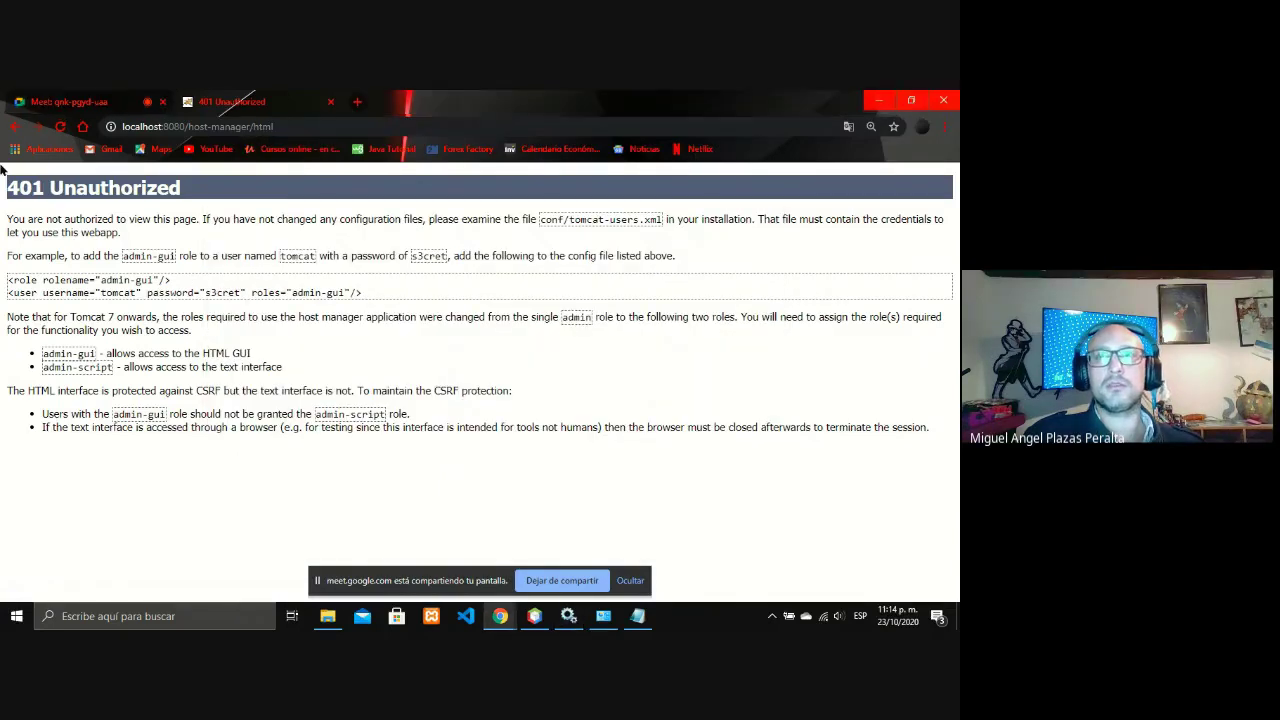
pyautogui.click(12, 127)
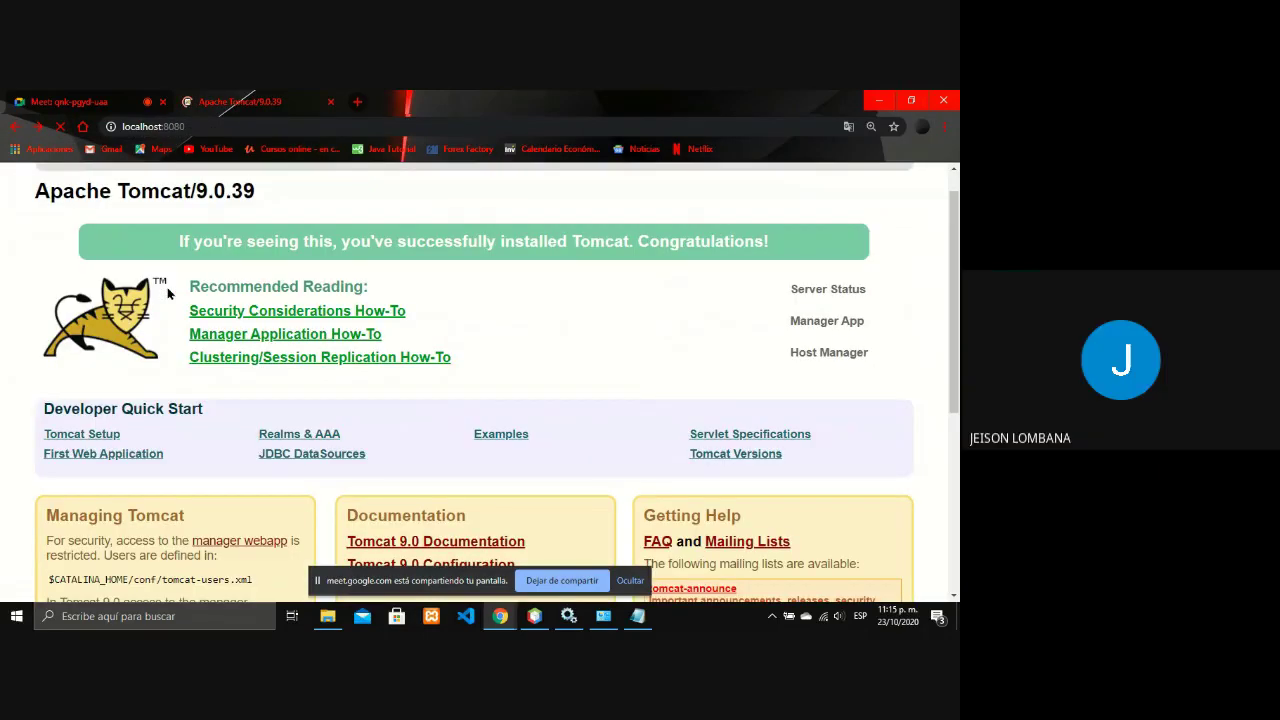
# Minimise Chrome with Win+D to reveal the Windows desktop.
pyautogui.press('super+d')
pyautogui.moveTo(505, 620)
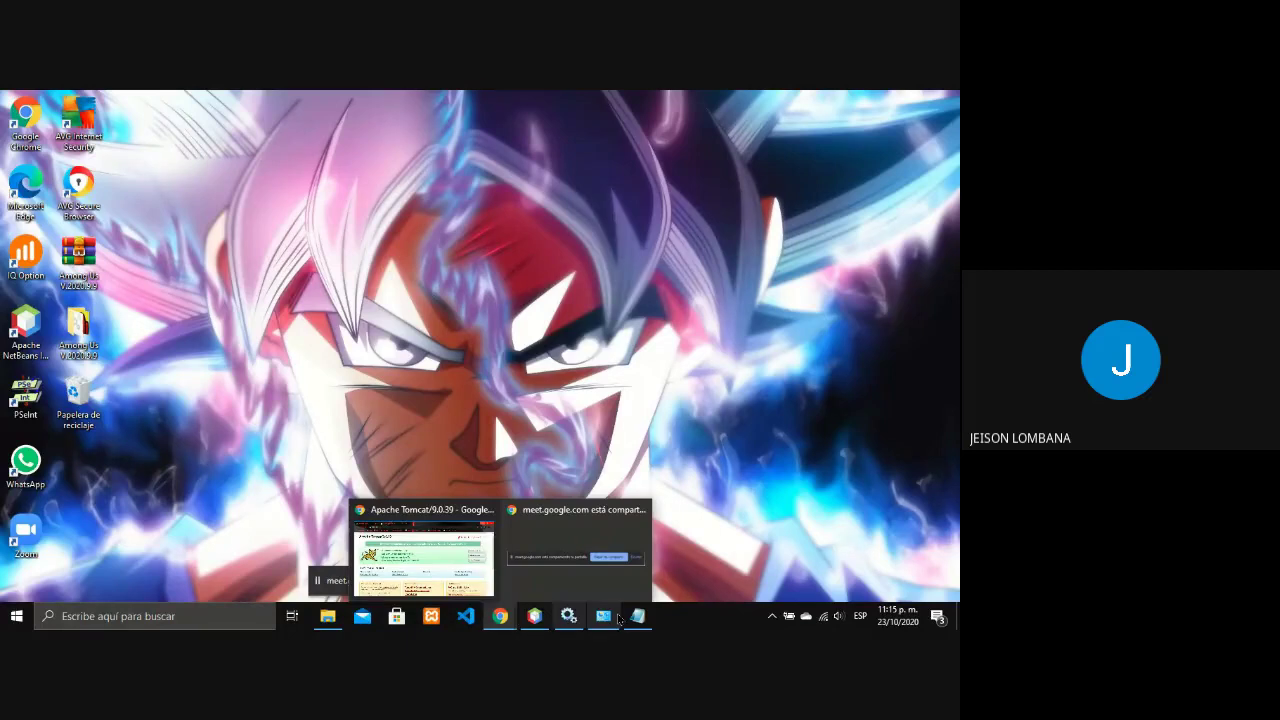
# Bring the tomcat-users Notepad file forward, dismiss the screen-sharing bar, and scroll up through it.
pyautogui.moveTo(637, 616)
pyautogui.click(658, 557)
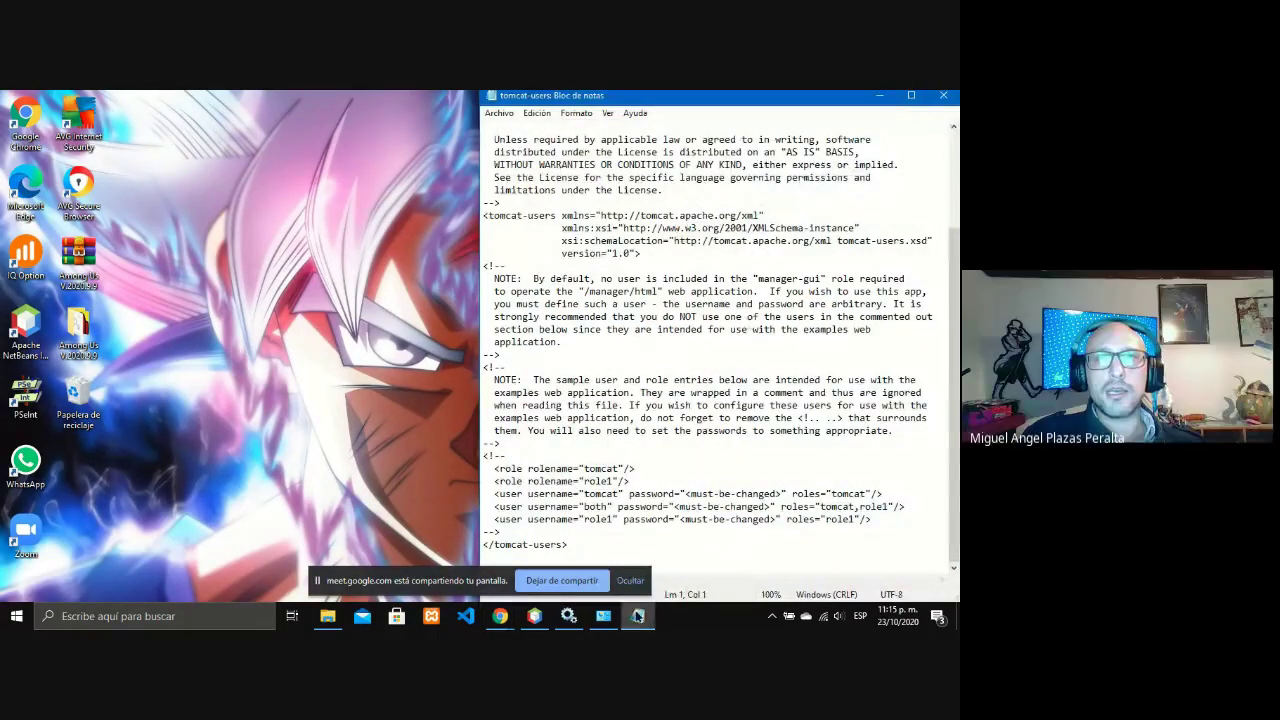
pyautogui.click(632, 584)
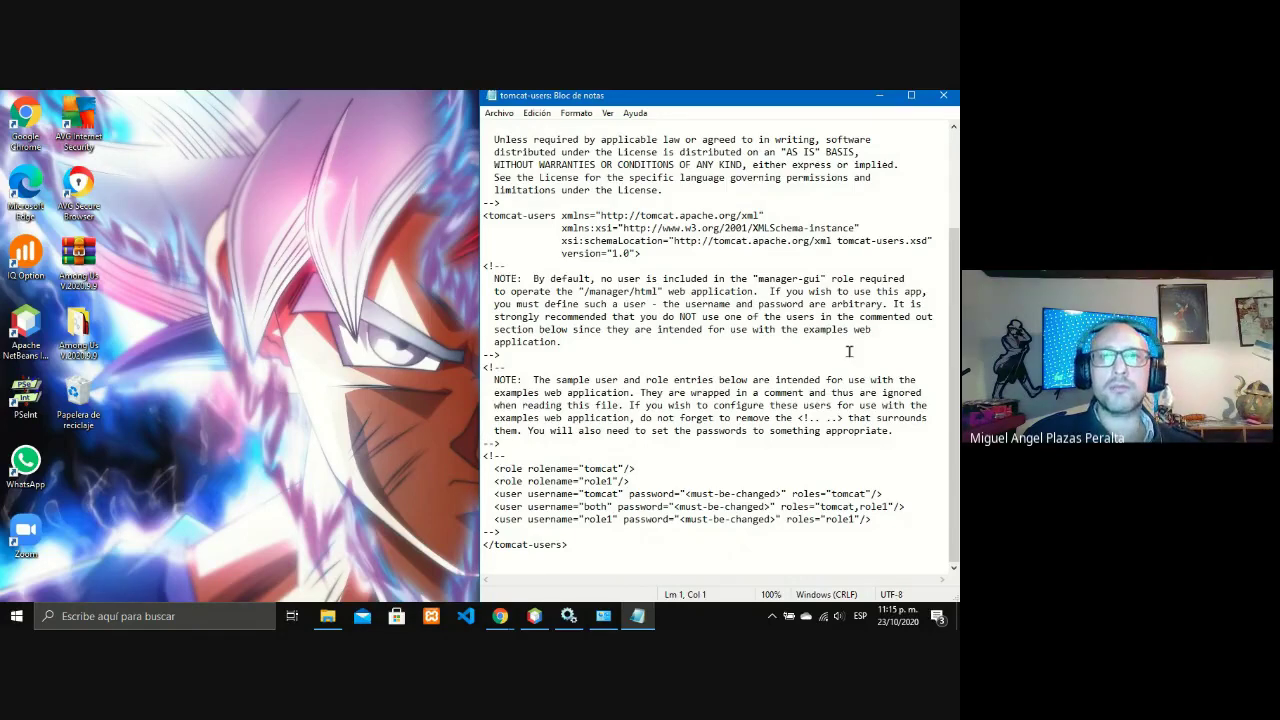
pyautogui.scroll(4, 849, 351)
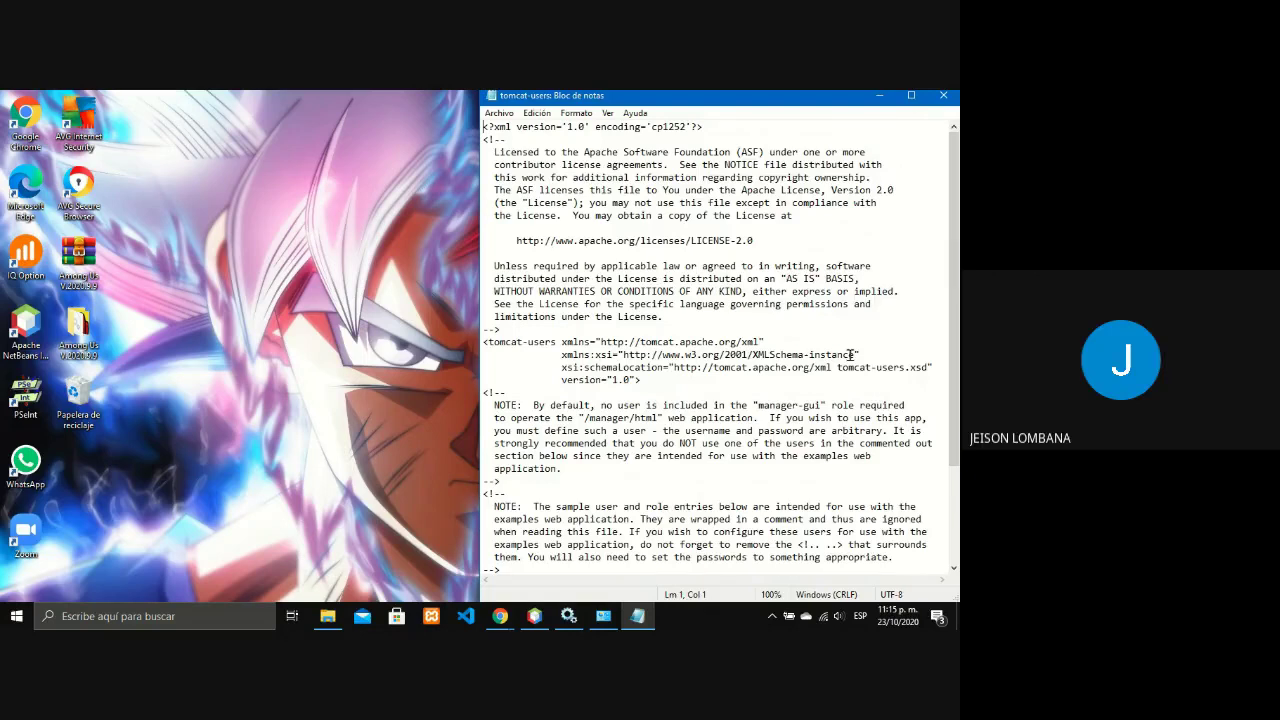
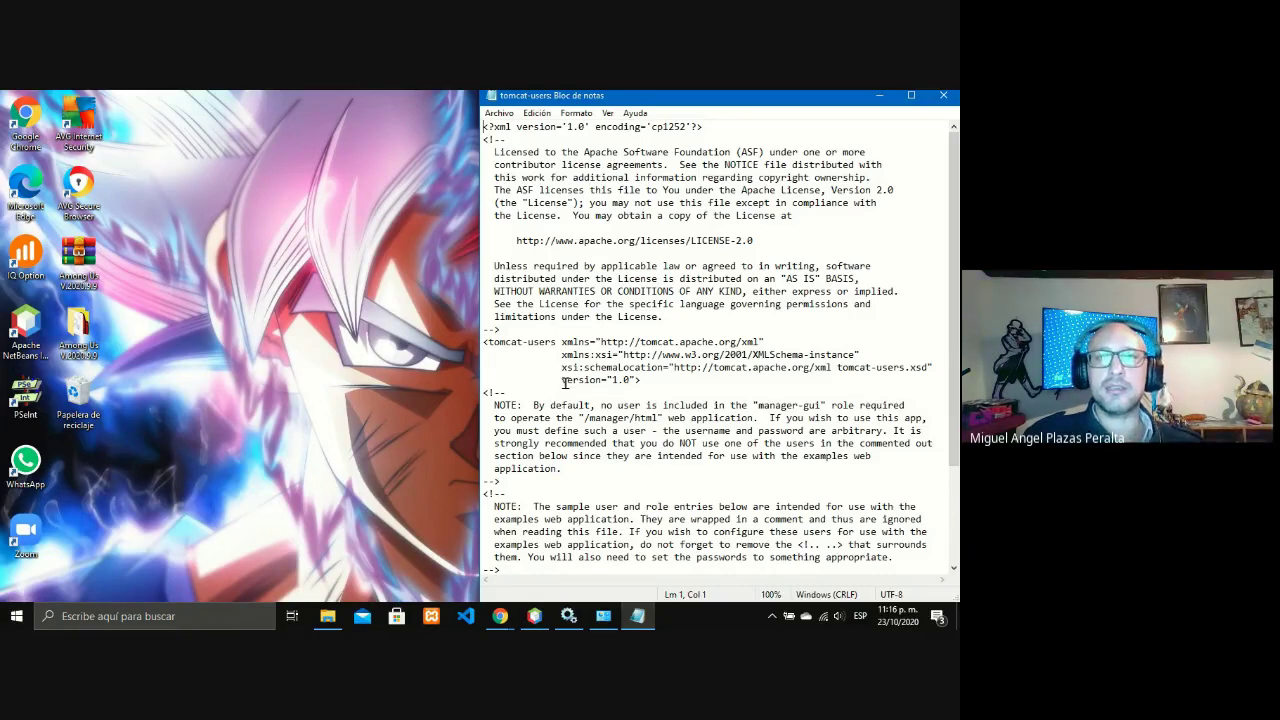
# Insert a blank line after the version="1.0"> line in tomcat-users.
pyautogui.moveTo(568, 616)
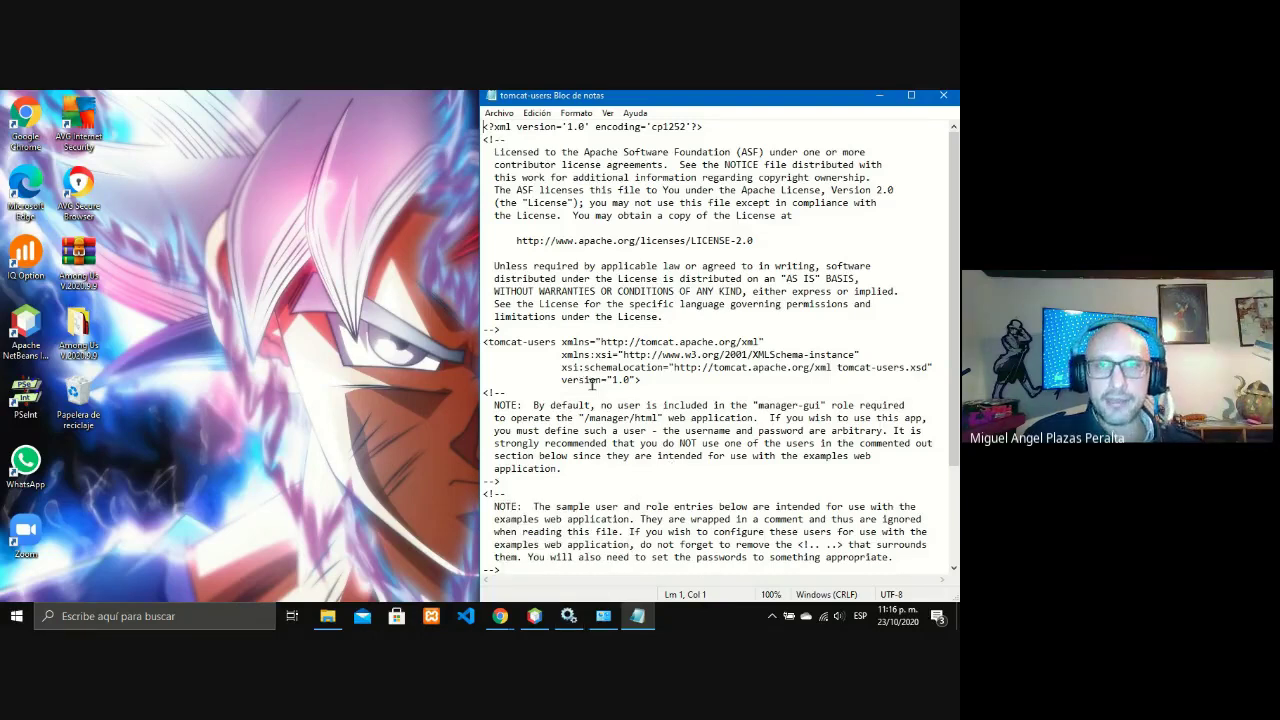
pyautogui.click(594, 383)
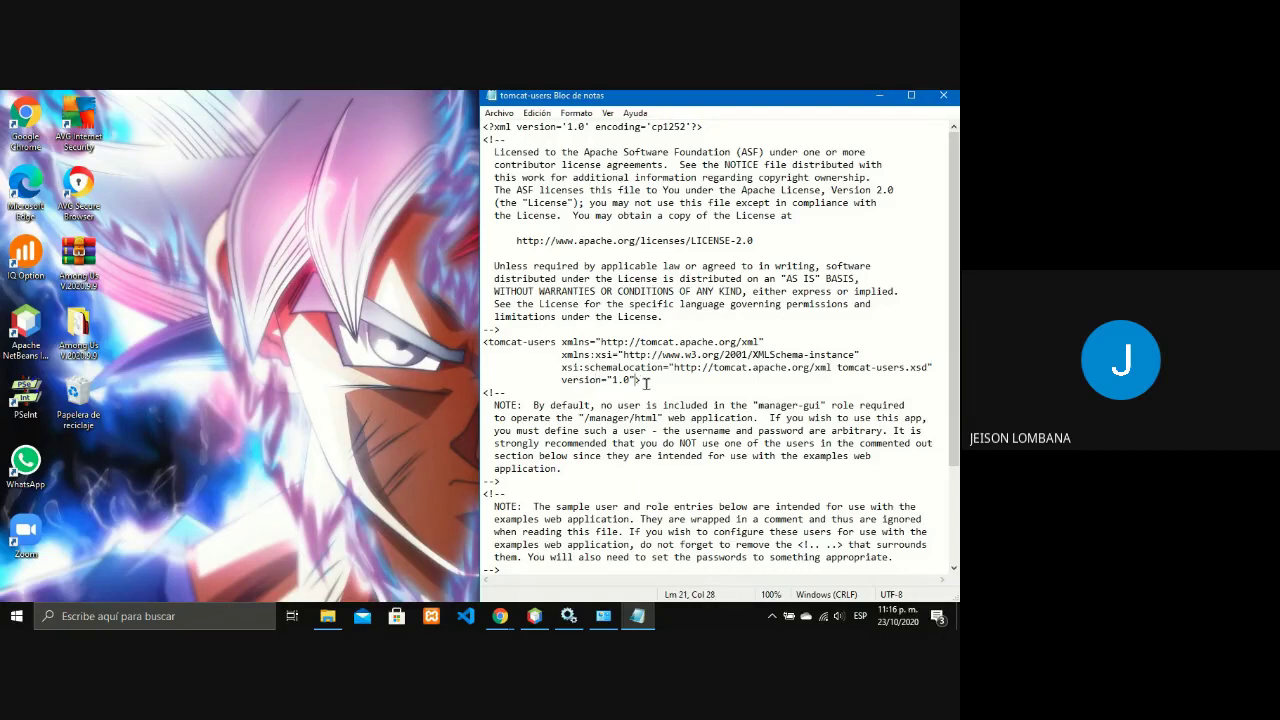
pyautogui.click(645, 381)
pyautogui.press('Return')
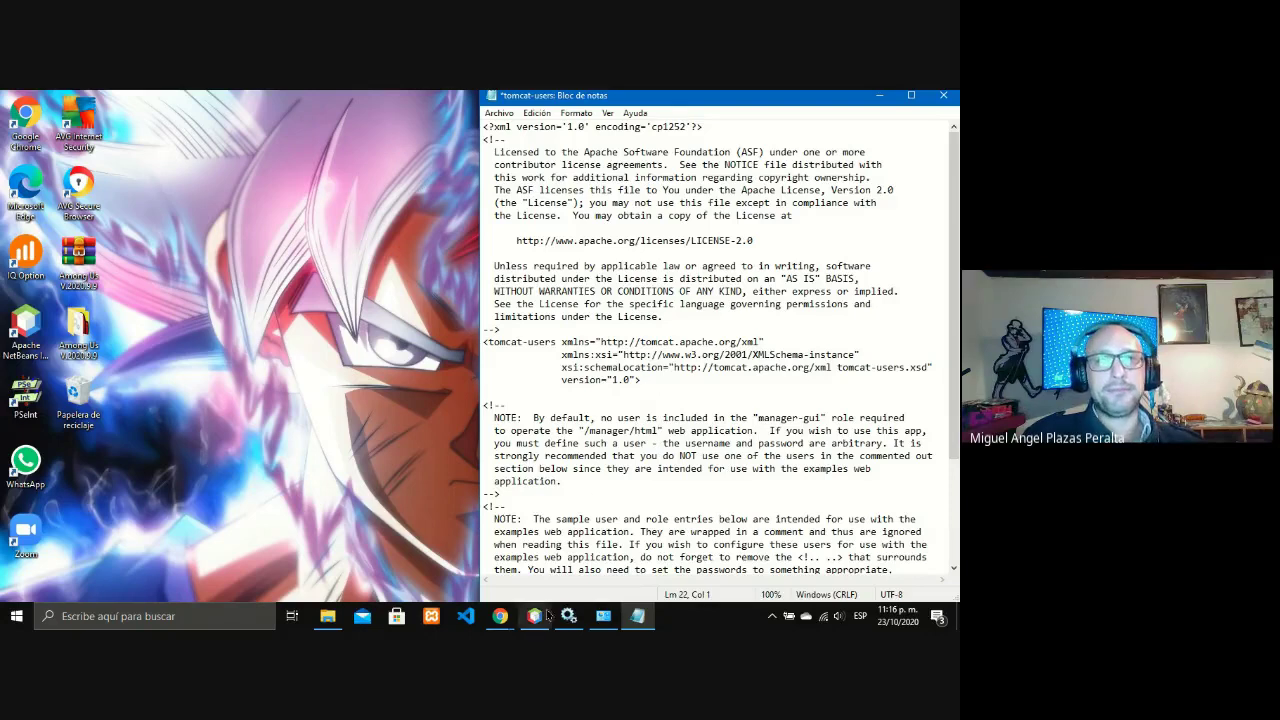
pyautogui.click(501, 601)
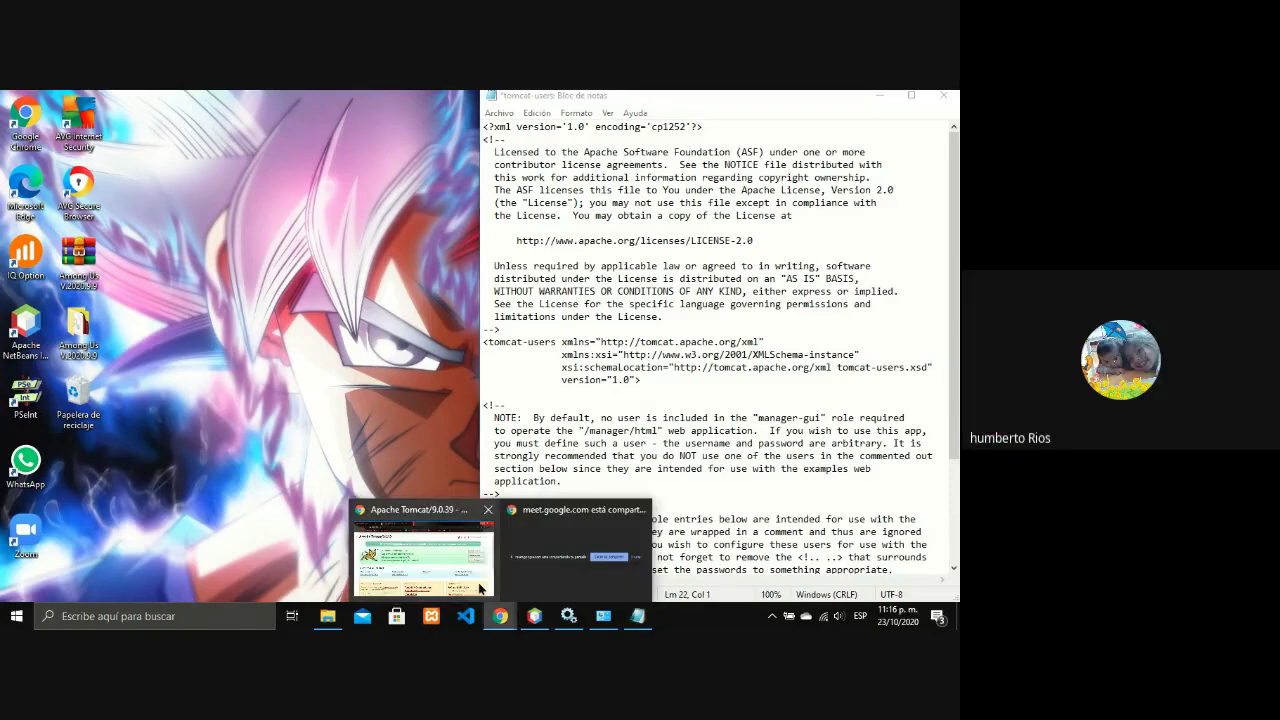
# Copy the shared <user …/> entry with admin-gui and manager-gui roles from the Meet chat.
pyautogui.click(480, 588)
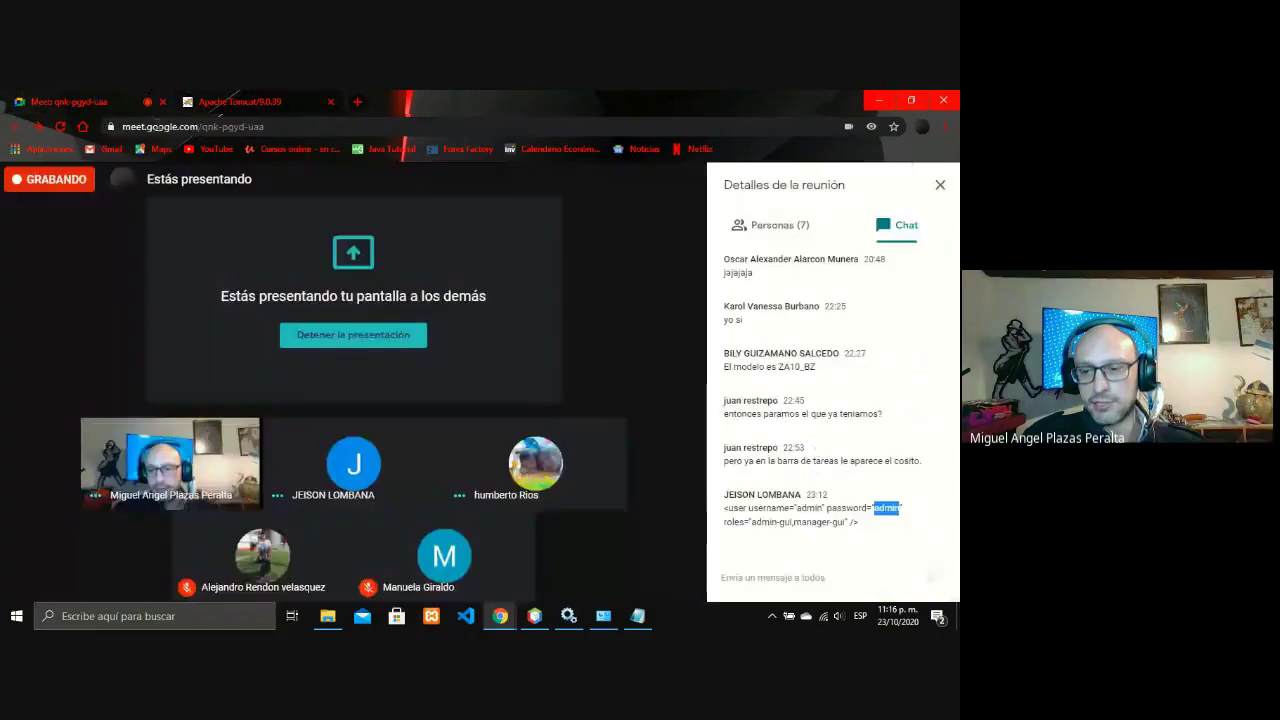
pyautogui.moveTo(724, 508); pyautogui.dragTo(947, 540)
pyautogui.press('super+c')
pyautogui.rightClick(947, 540)
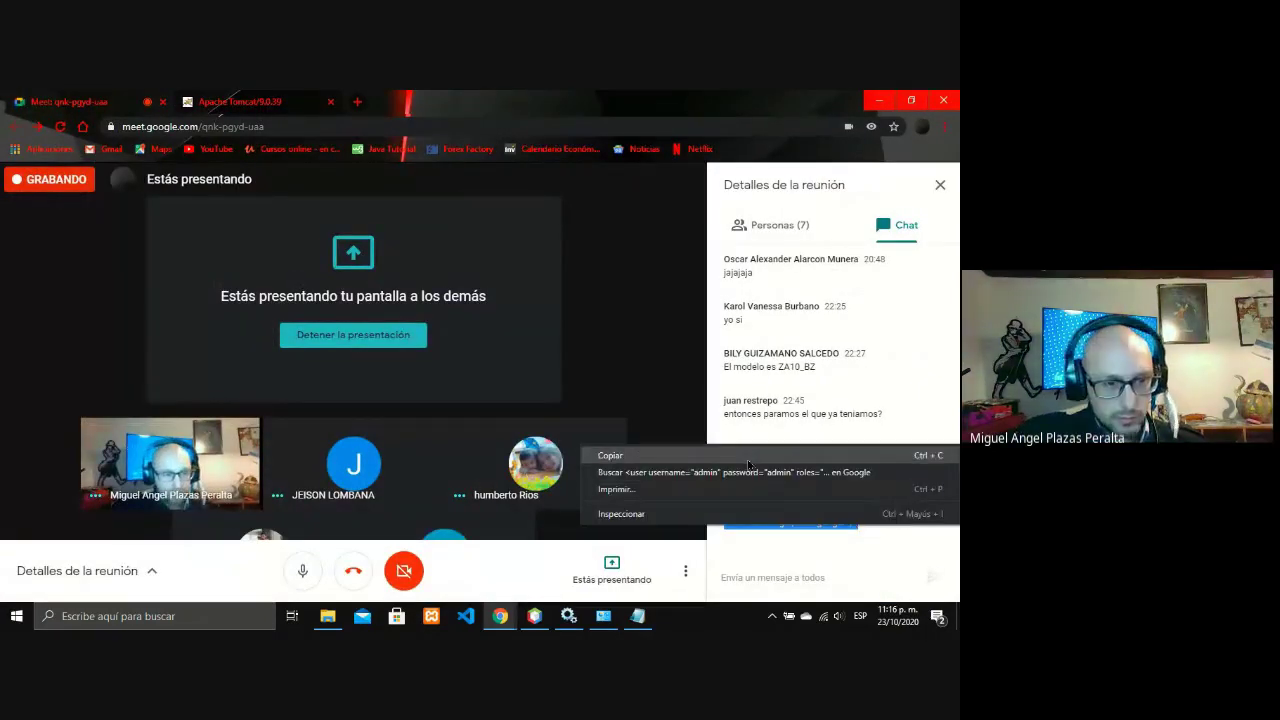
pyautogui.click(620, 451)
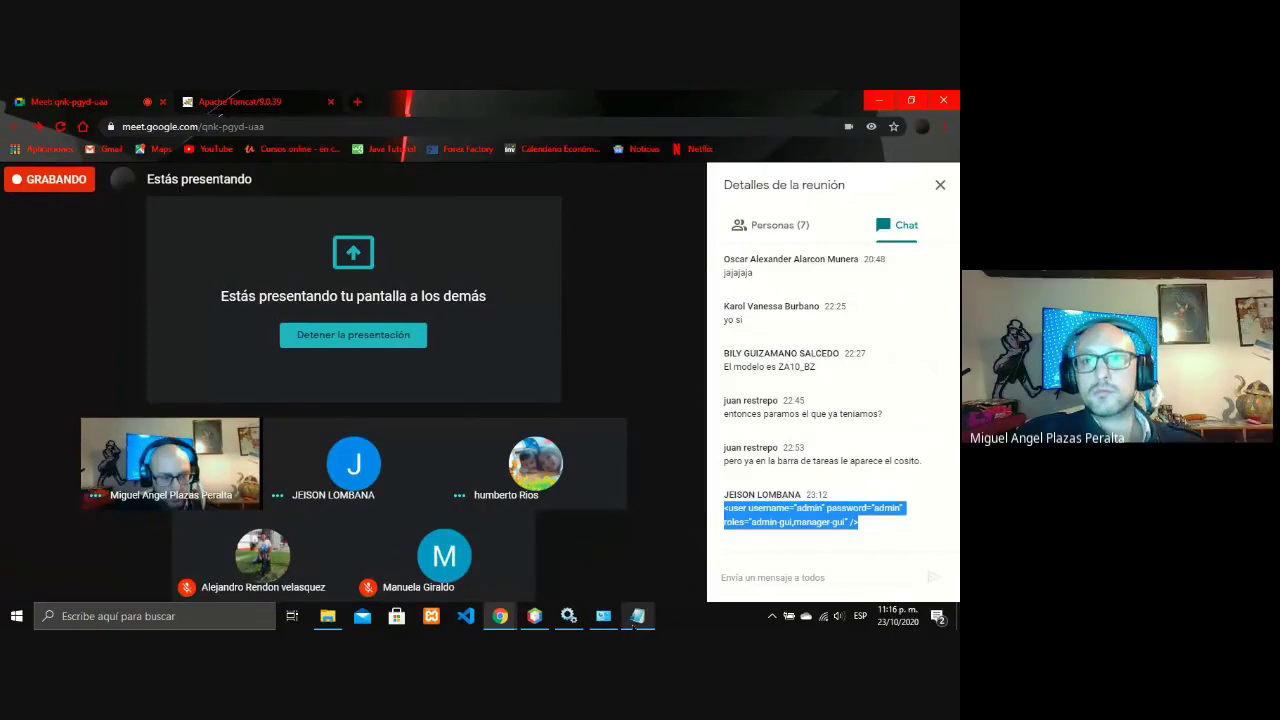
# Paste the user entry onto the new line in tomcat-users and save the file.
pyautogui.click(638, 615)
pyautogui.rightClick(542, 174)
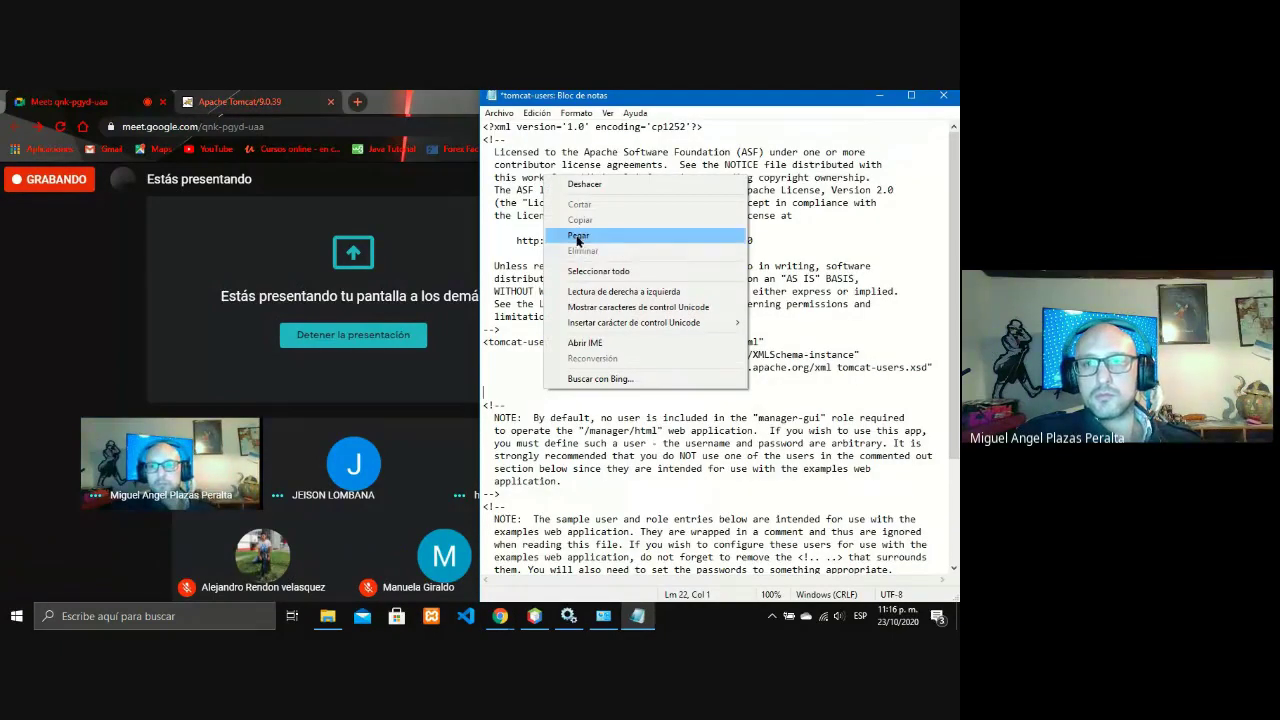
pyautogui.click(575, 244)
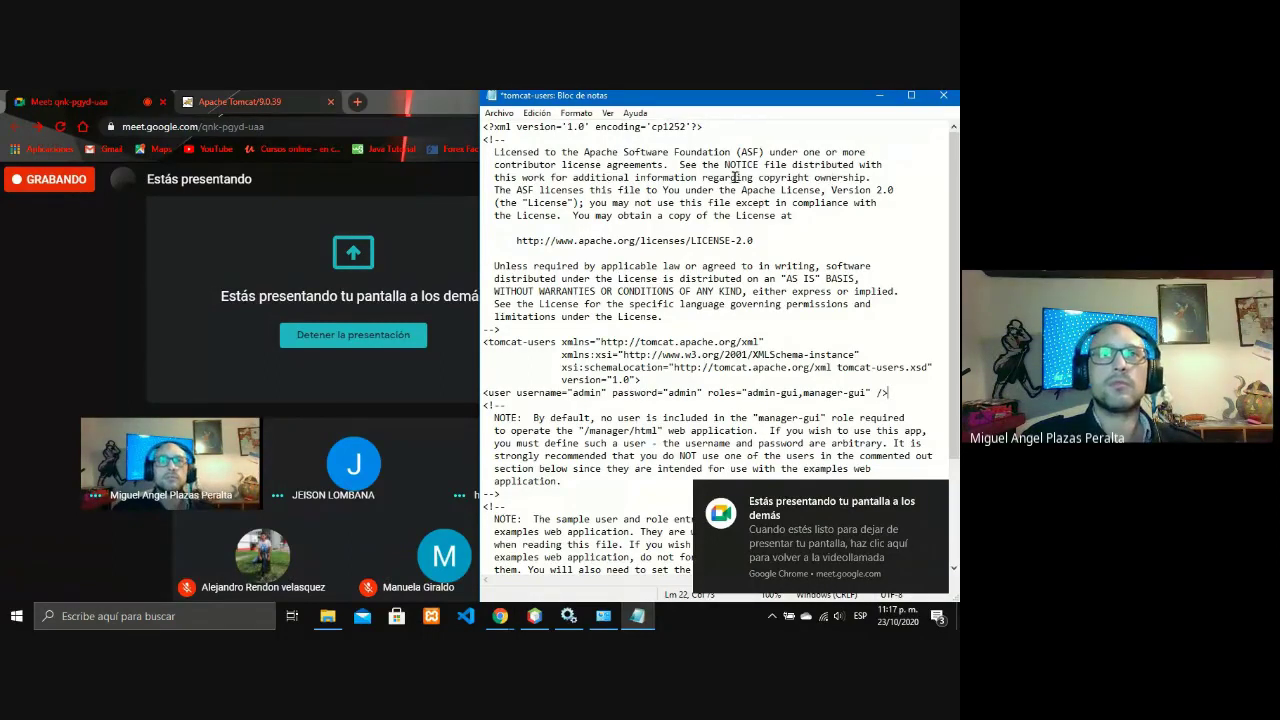
pyautogui.click(499, 113)
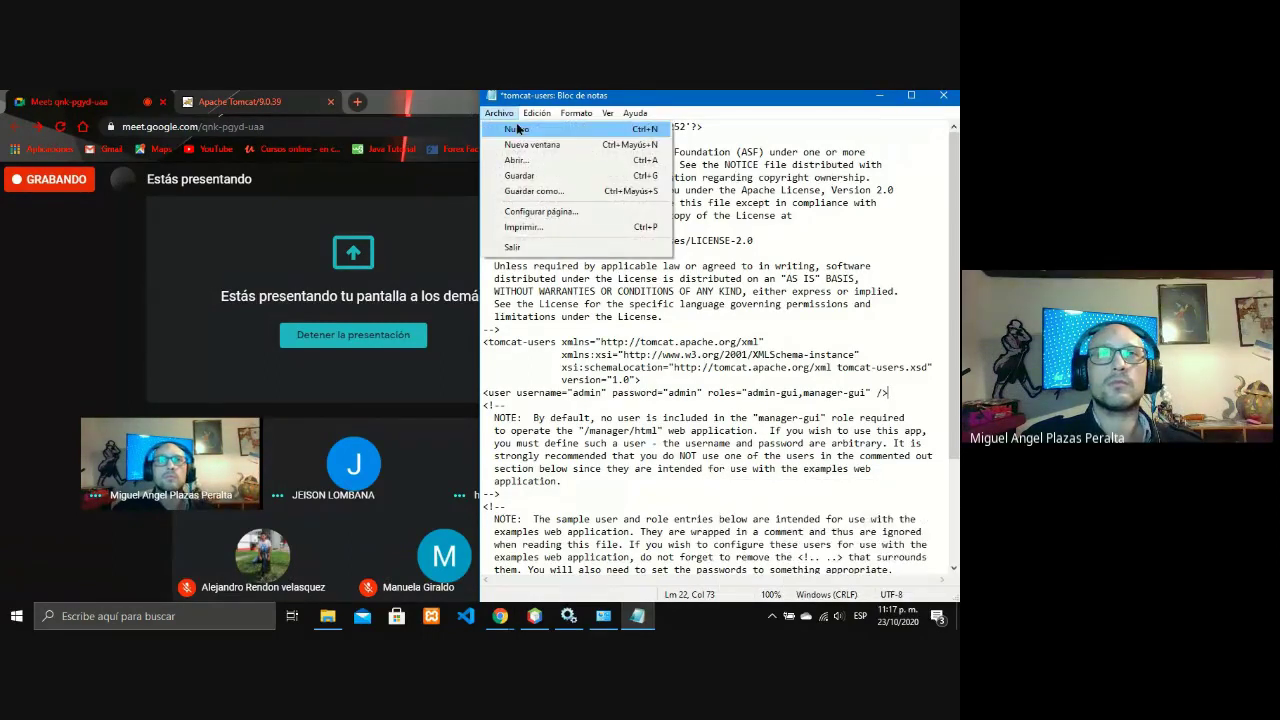
pyautogui.click(536, 176)
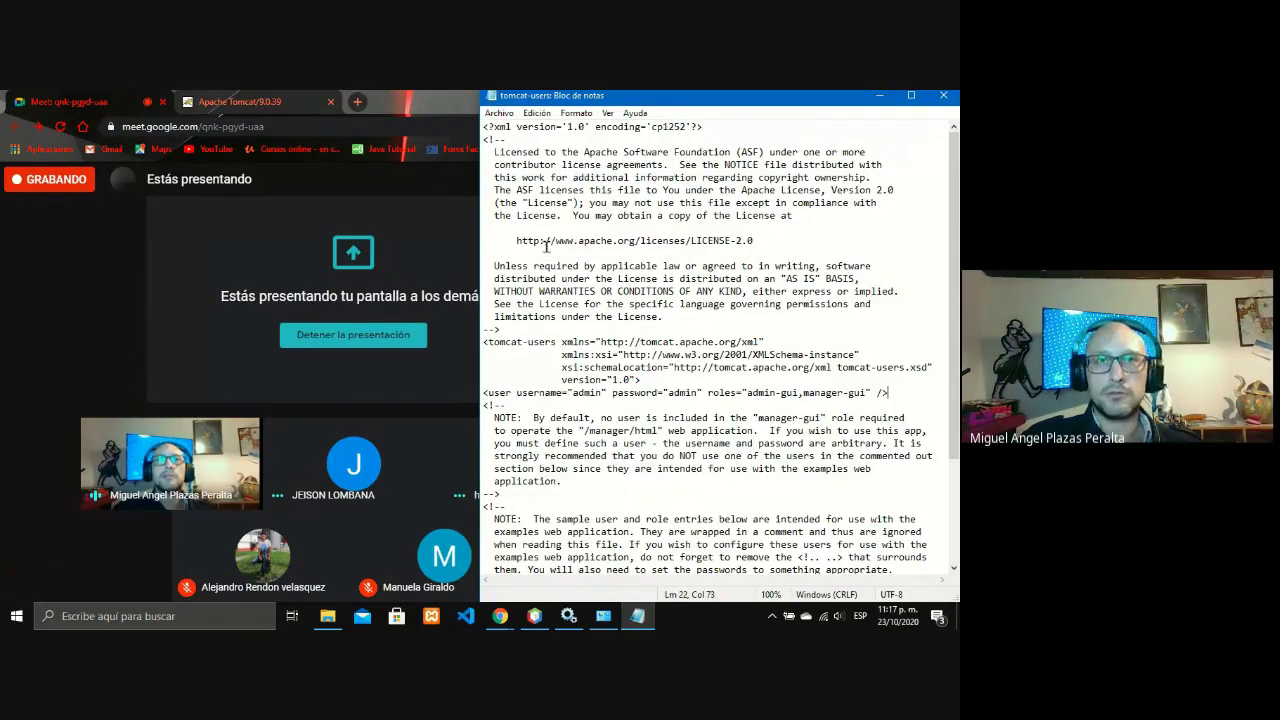
# Close Notepad and select tomcat-users in the Tomcat 9.0 conf folder, dismissing the browser view.
pyautogui.click(953, 97)
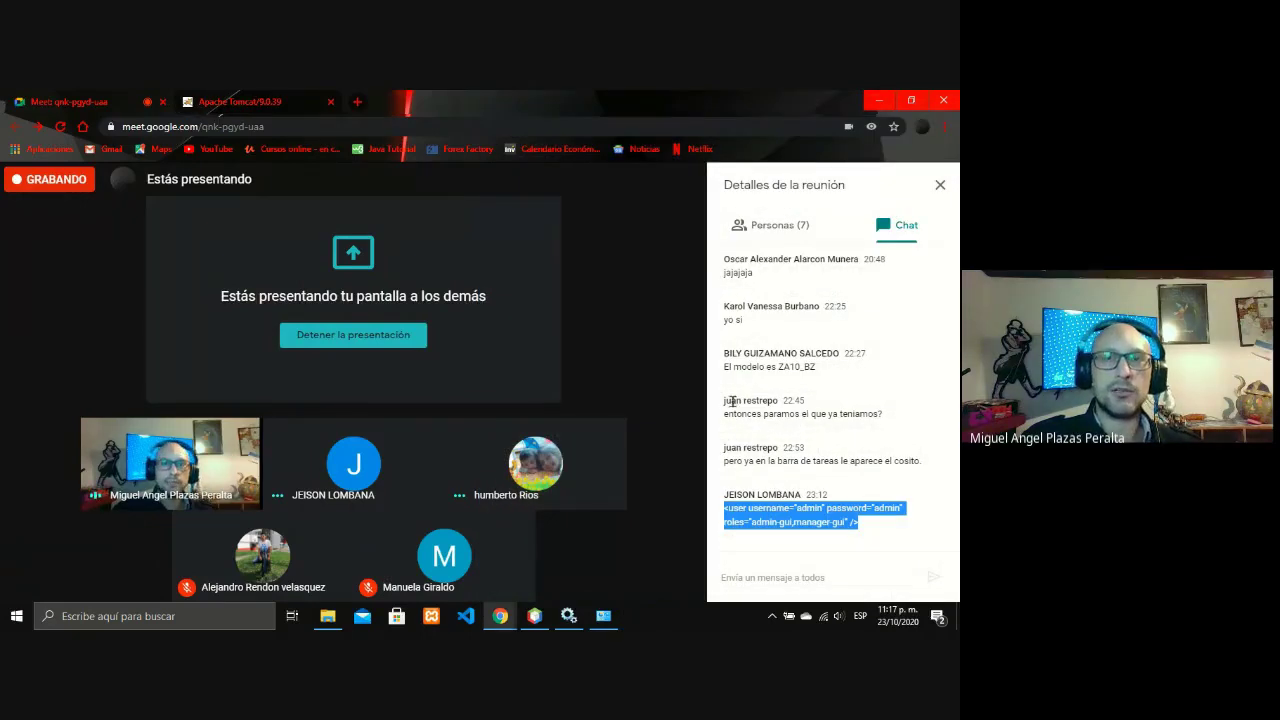
pyautogui.moveTo(562, 622)
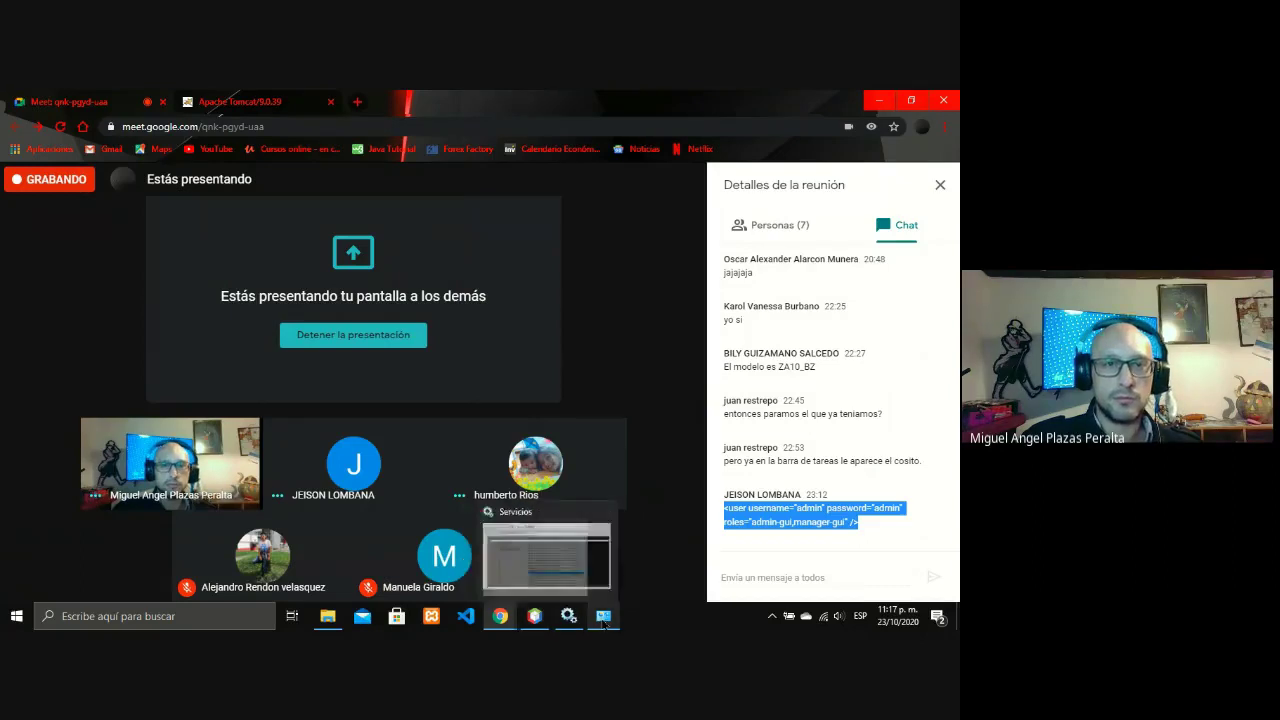
pyautogui.moveTo(603, 622)
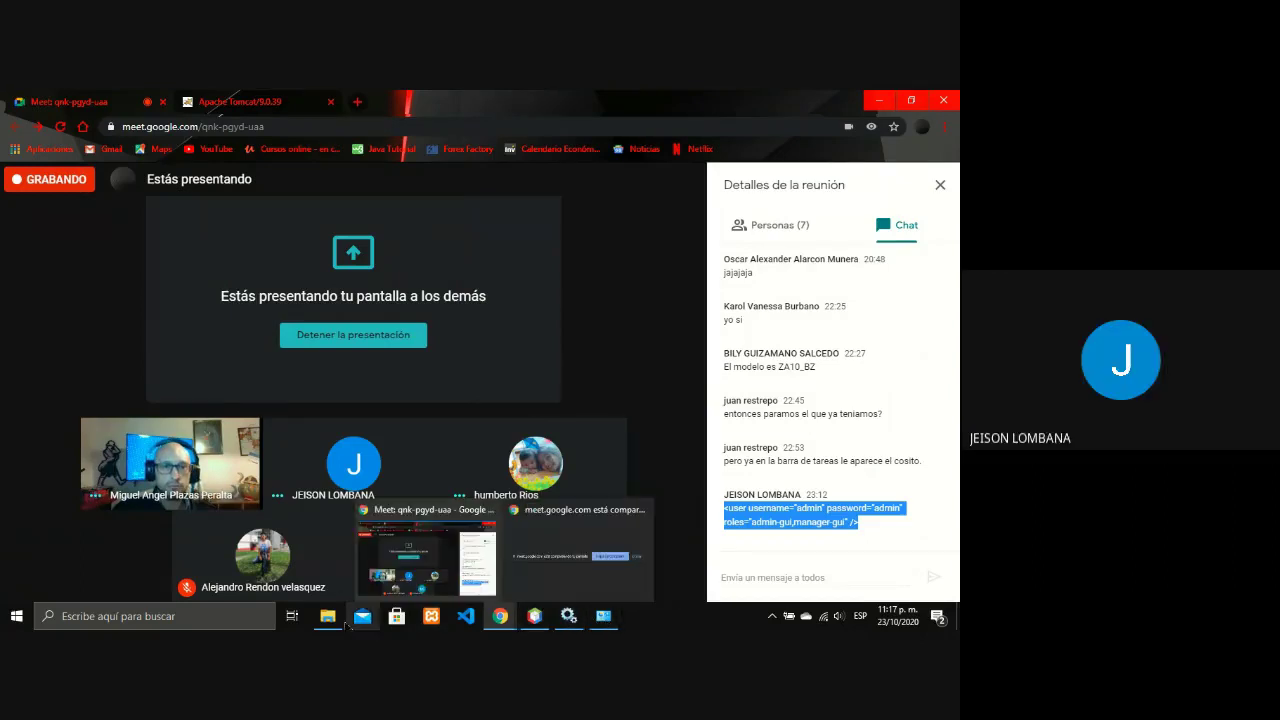
pyautogui.click(333, 618)
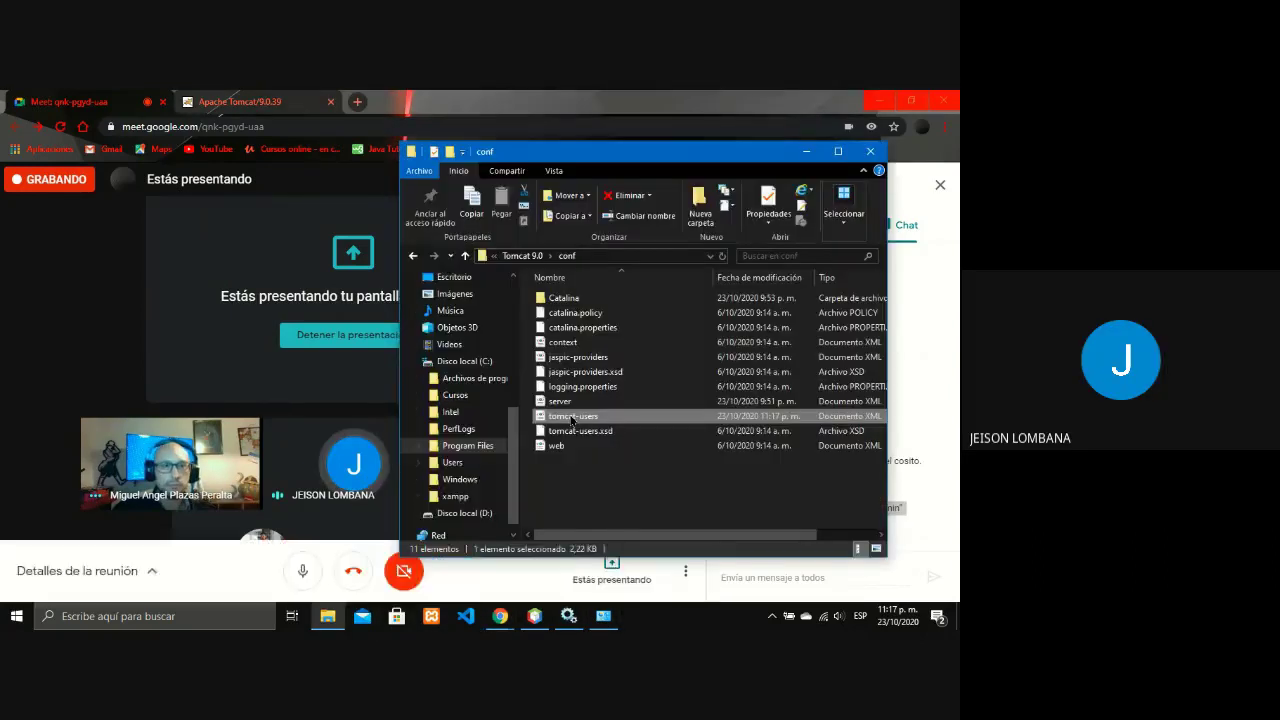
pyautogui.click(574, 418)
pyautogui.click(571, 416)
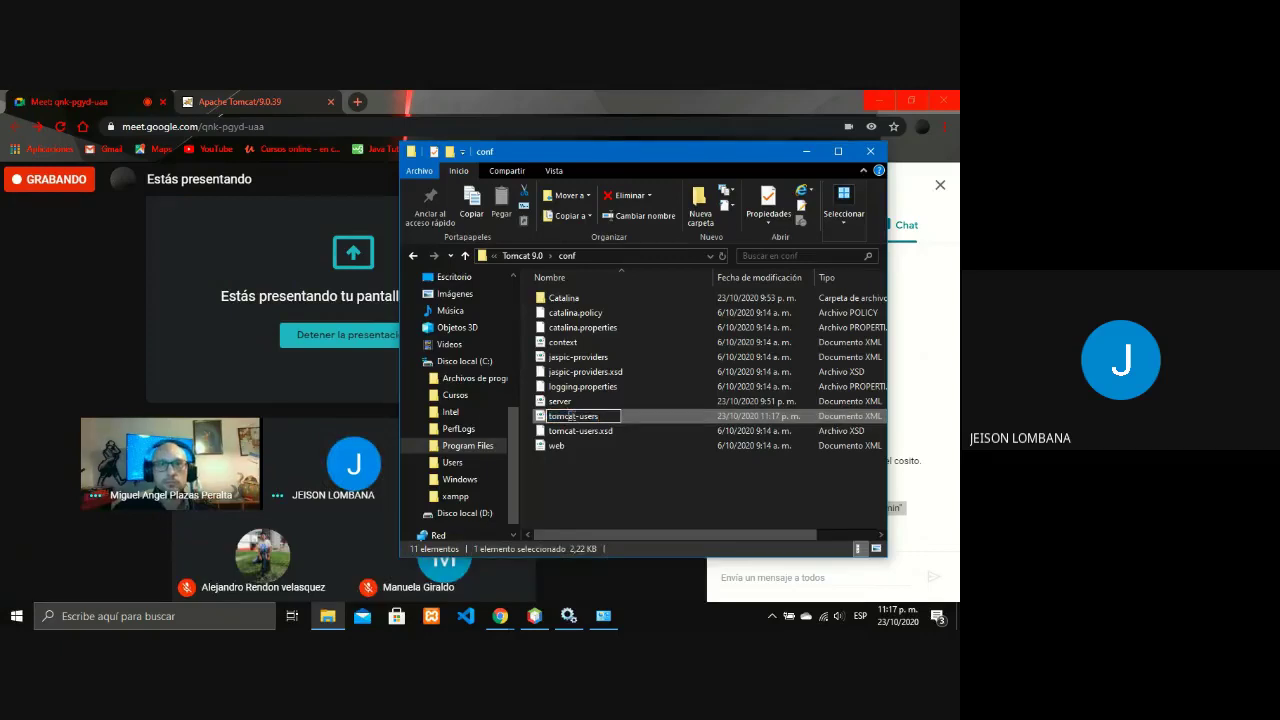
pyautogui.click(683, 416)
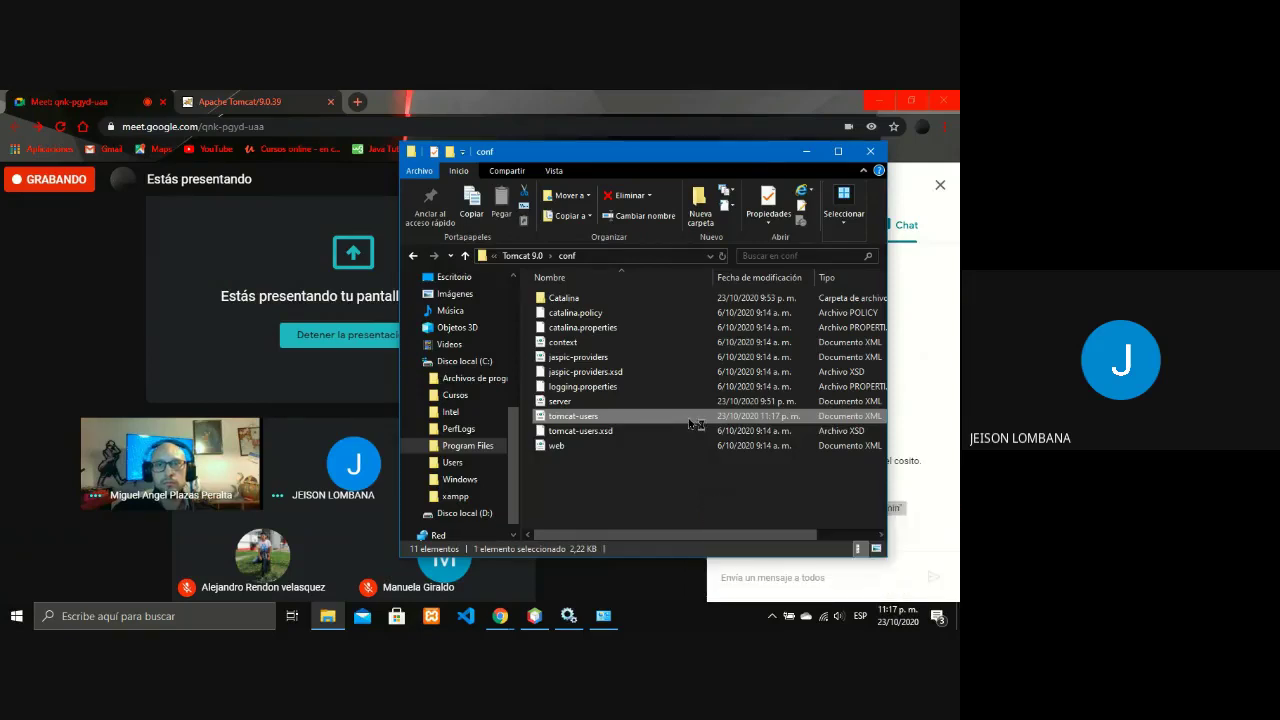
pyautogui.doubleClick(690, 418)
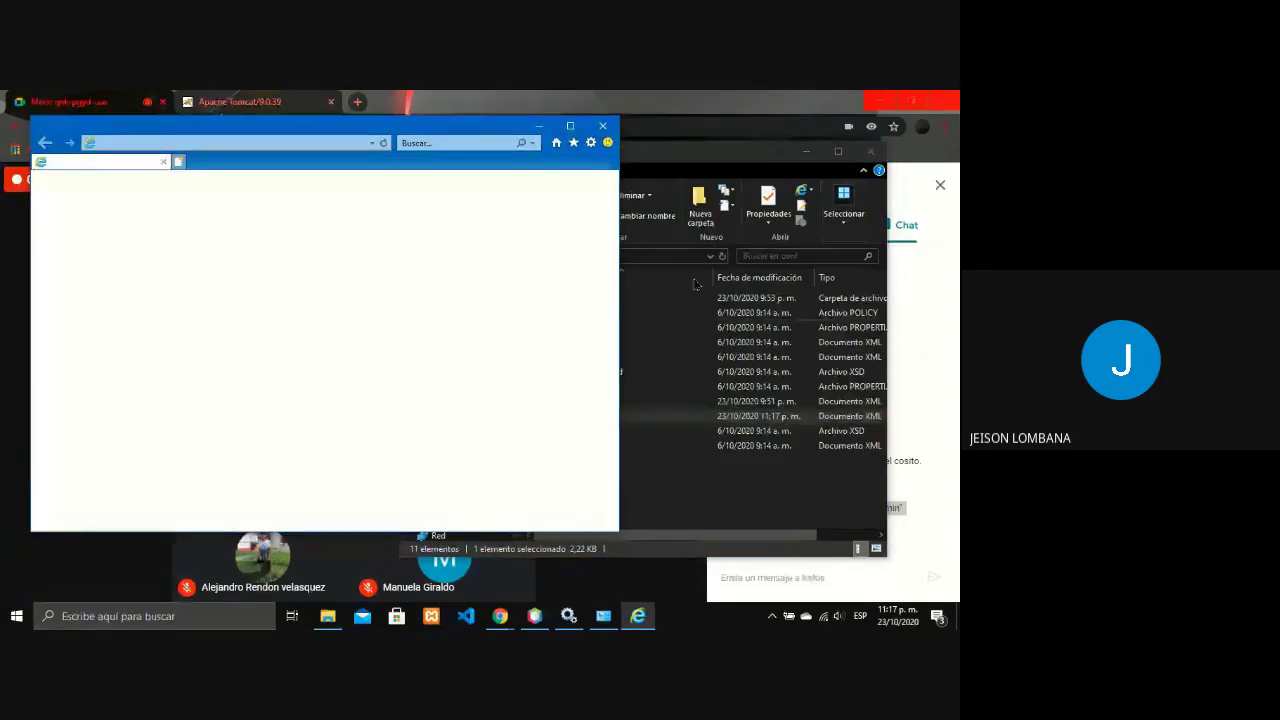
pyautogui.click(610, 128)
# Reopen tomcat-users with Bloc de notas, check the user entry, then close it.
pyautogui.rightClick(705, 418)
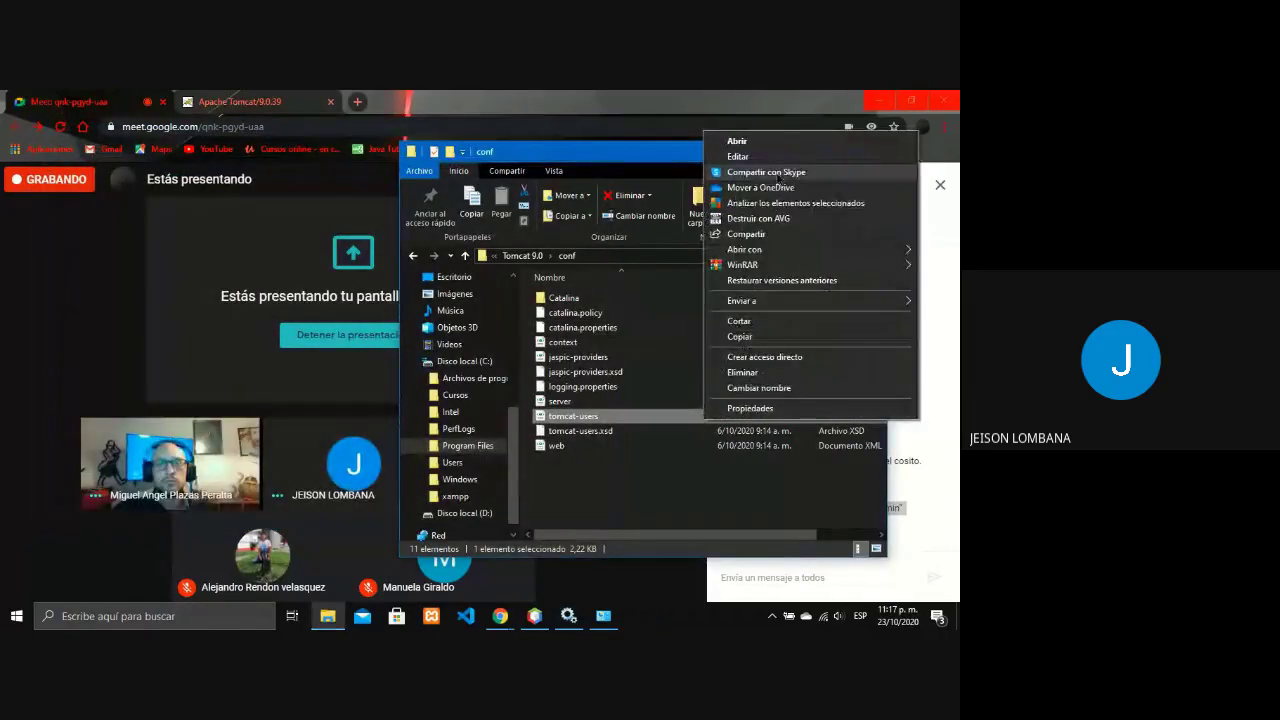
pyautogui.moveTo(817, 301)
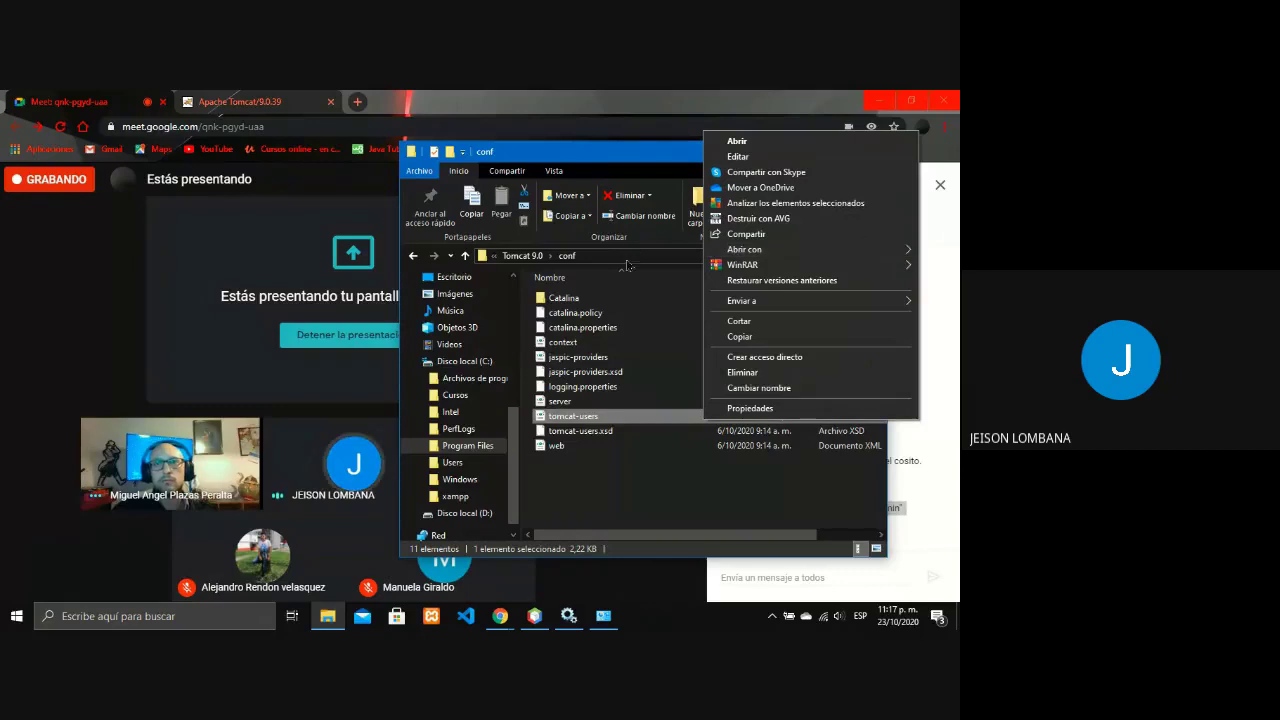
pyautogui.click(686, 256)
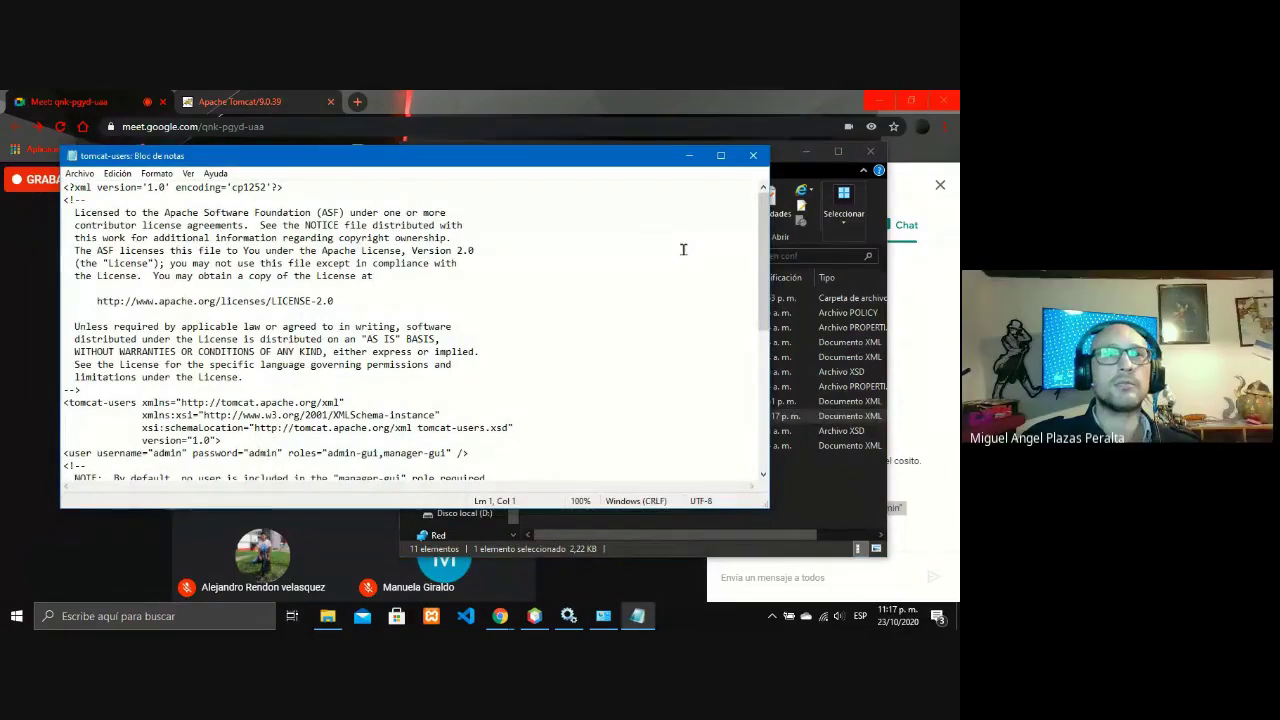
pyautogui.scroll(-1, 327, 413)
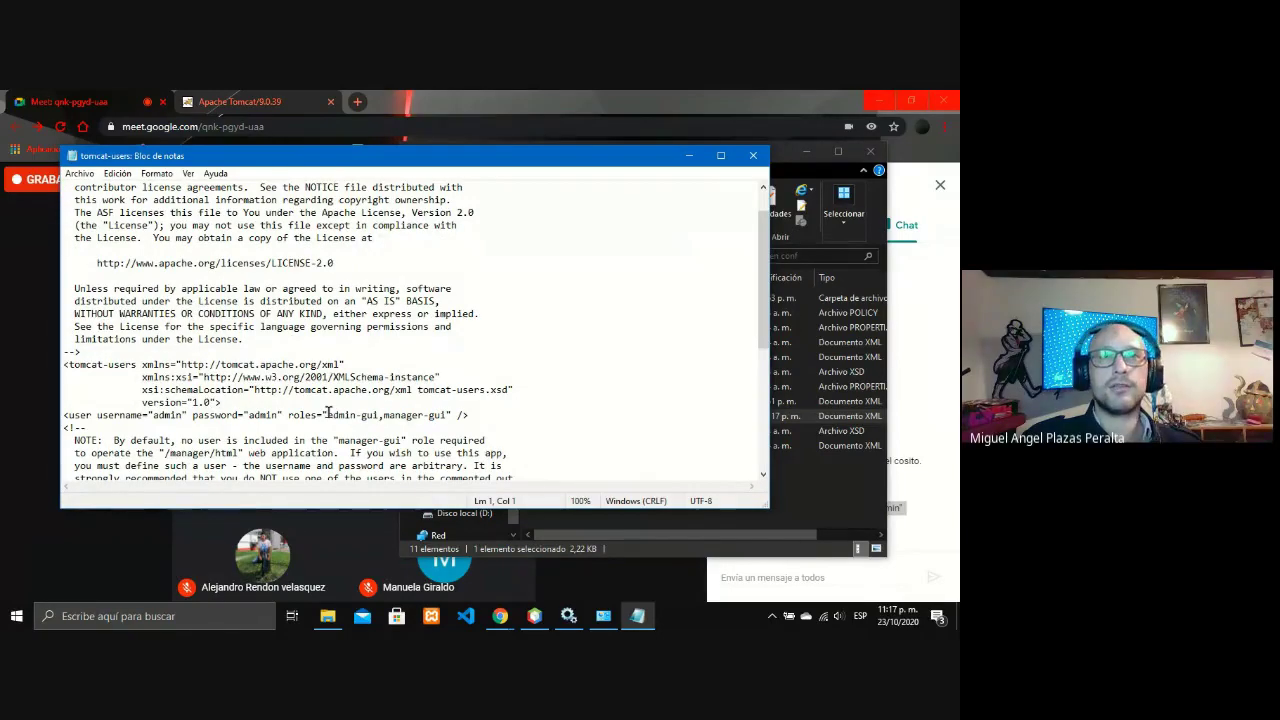
pyautogui.click(753, 156)
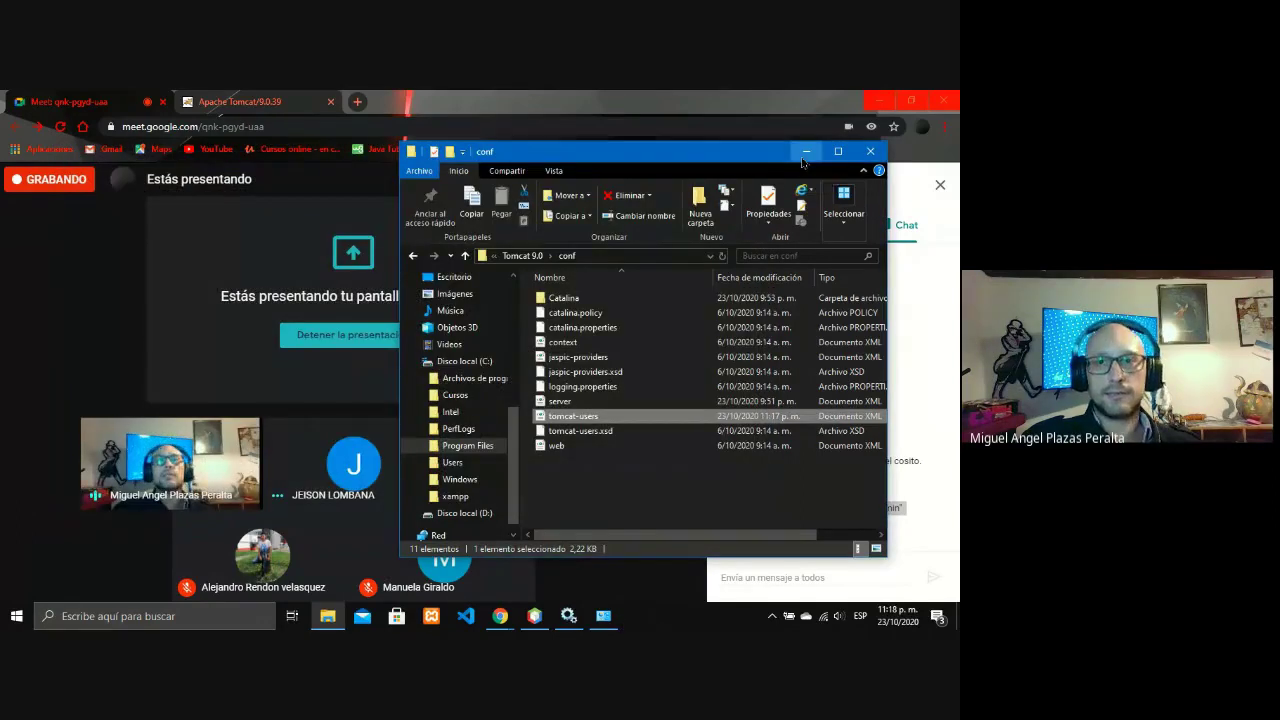
pyautogui.click(806, 151)
# Start (Iniciar) the Apache Tomcat 9.0 Tomcat9 service from the Services list.
pyautogui.click(569, 615)
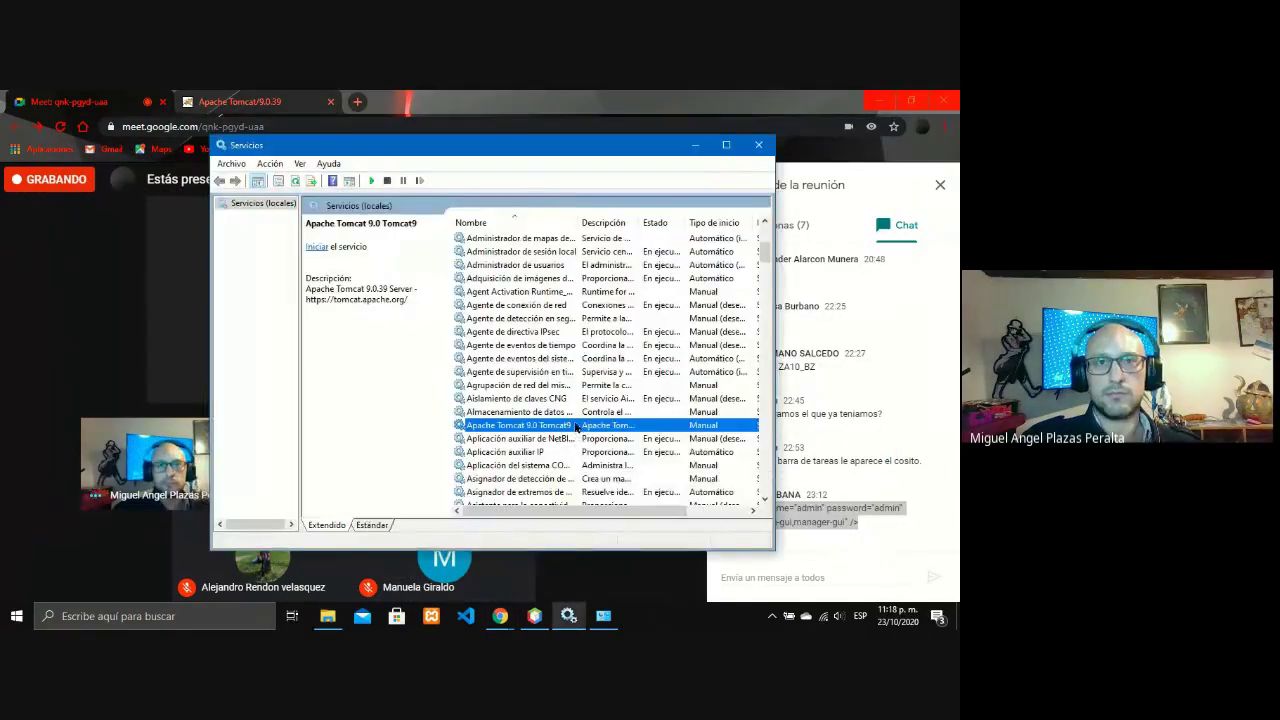
pyautogui.rightClick(576, 424)
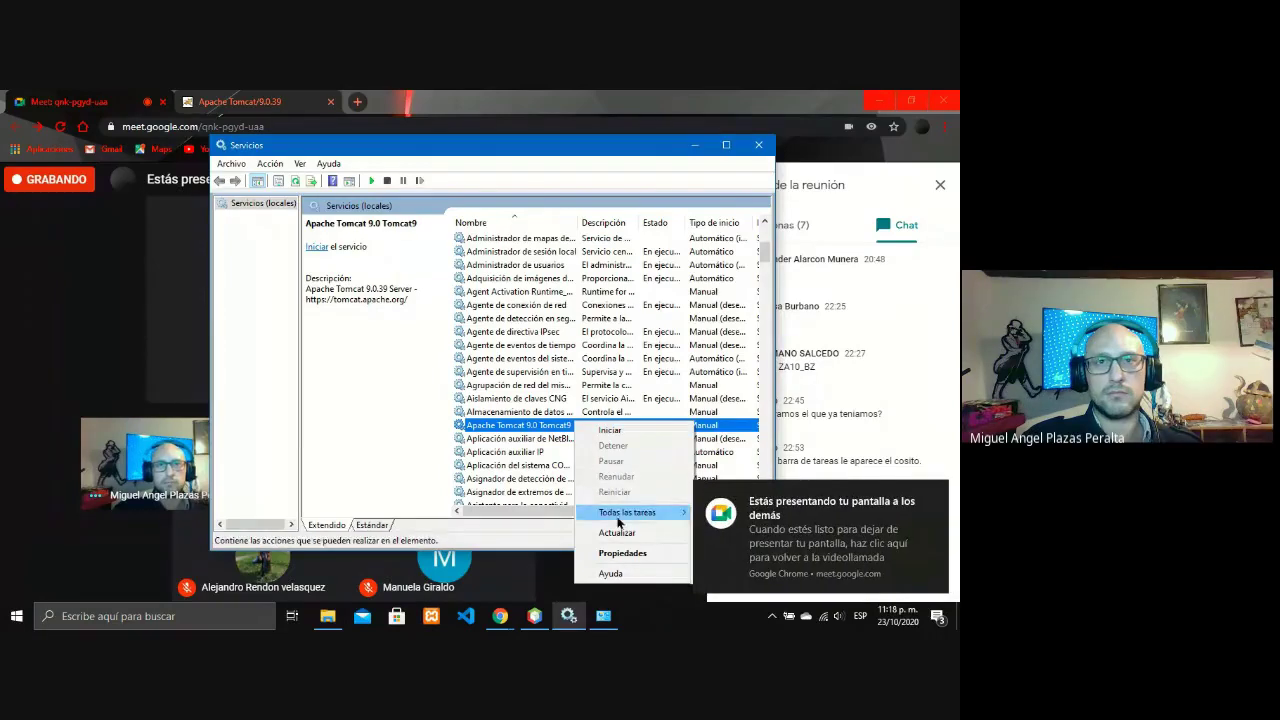
pyautogui.click(613, 434)
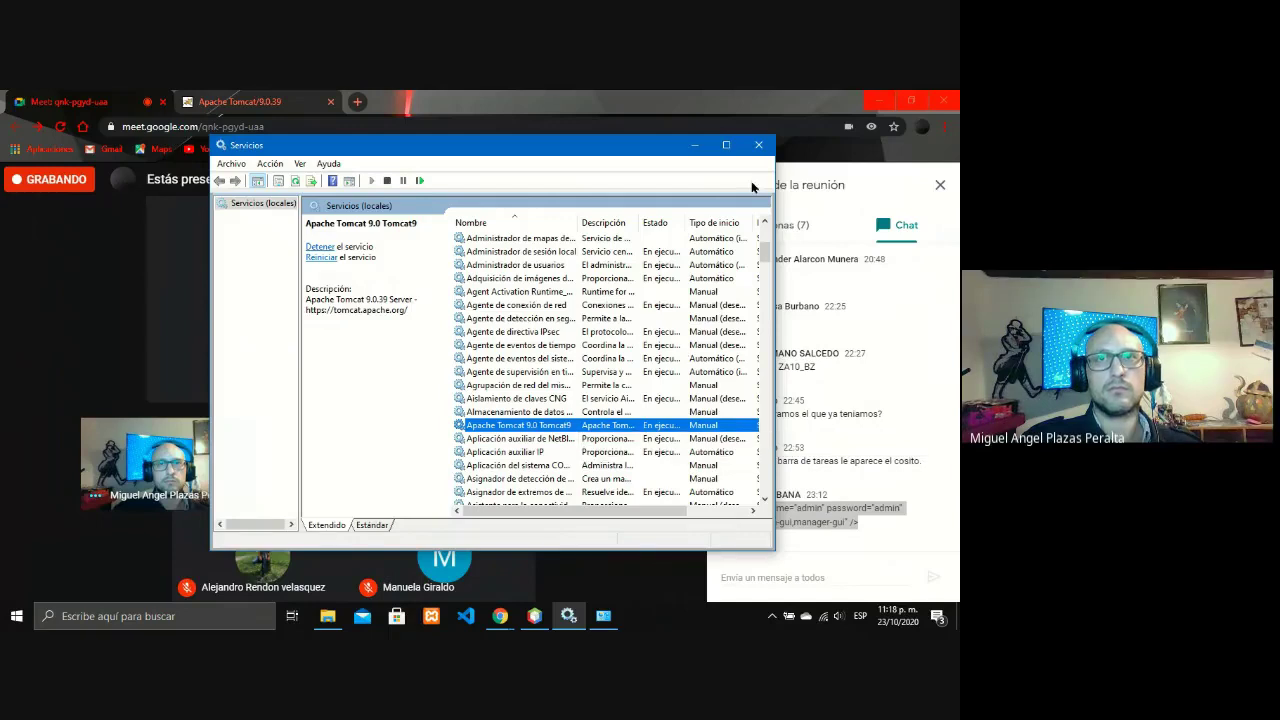
pyautogui.click(695, 147)
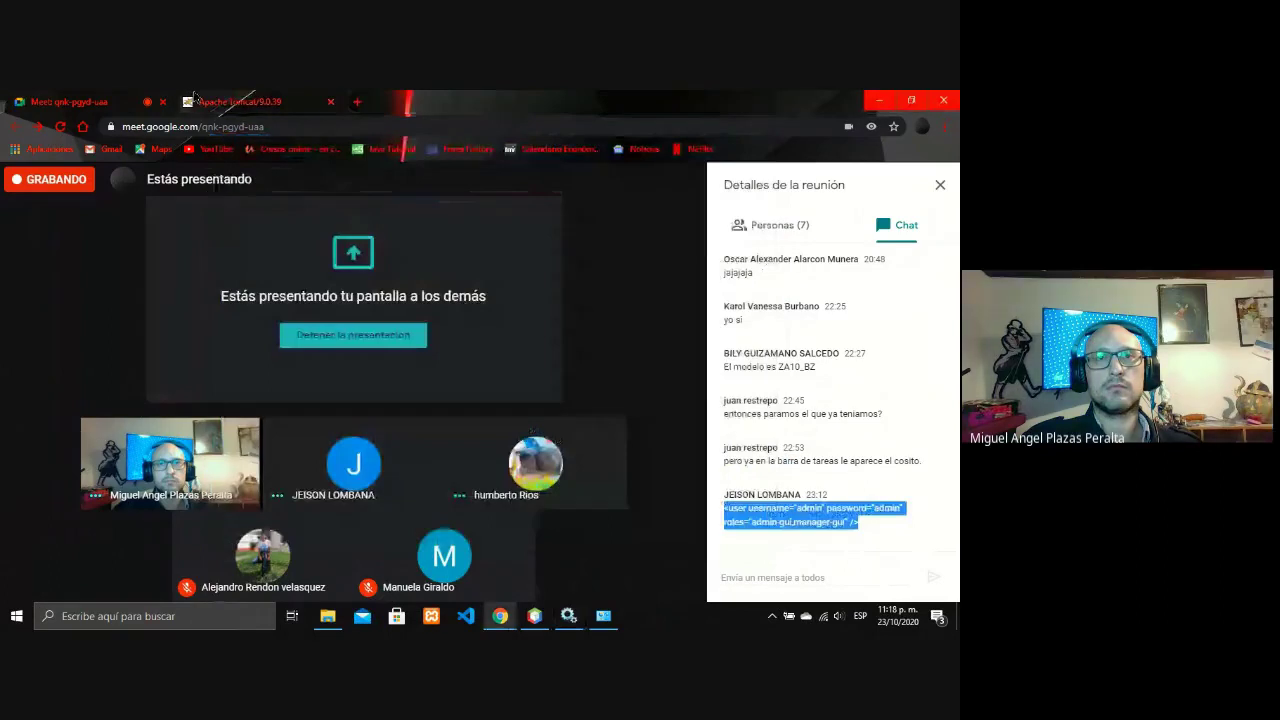
# Close the old Tomcat tab and enter the localhost:8080 suggestion in a new tab.
pyautogui.click(200, 101)
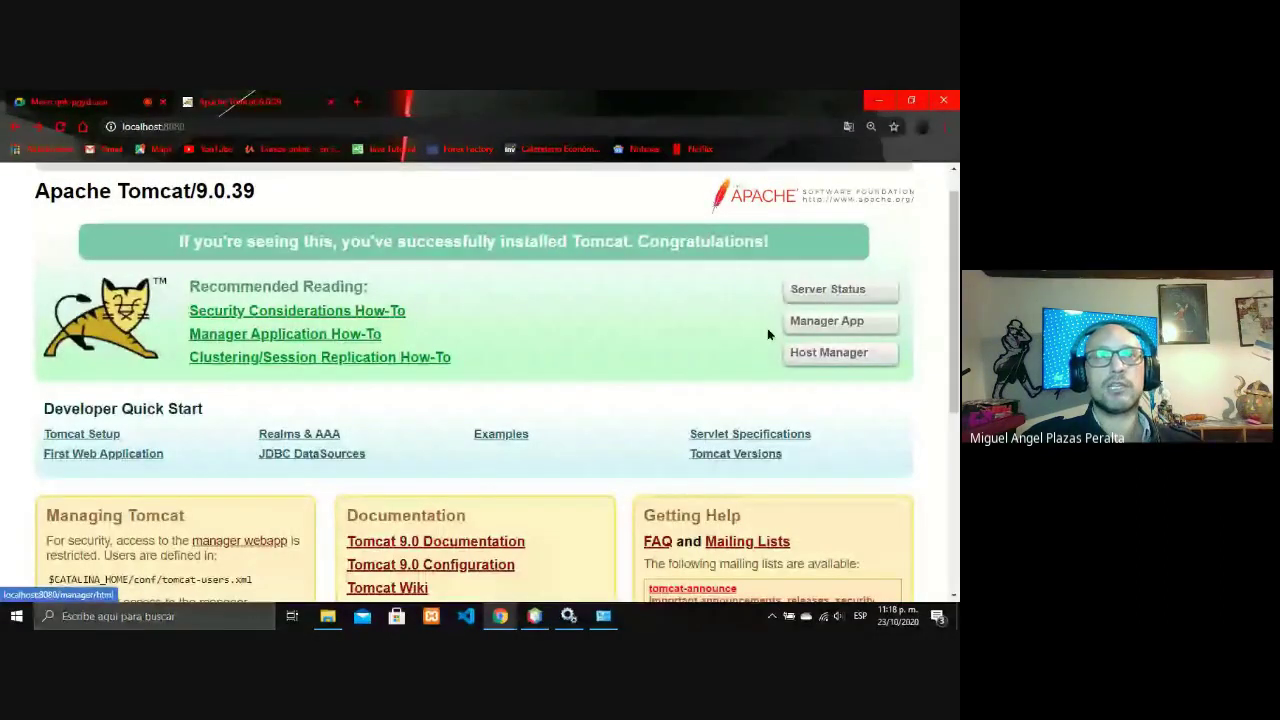
pyautogui.click(330, 102)
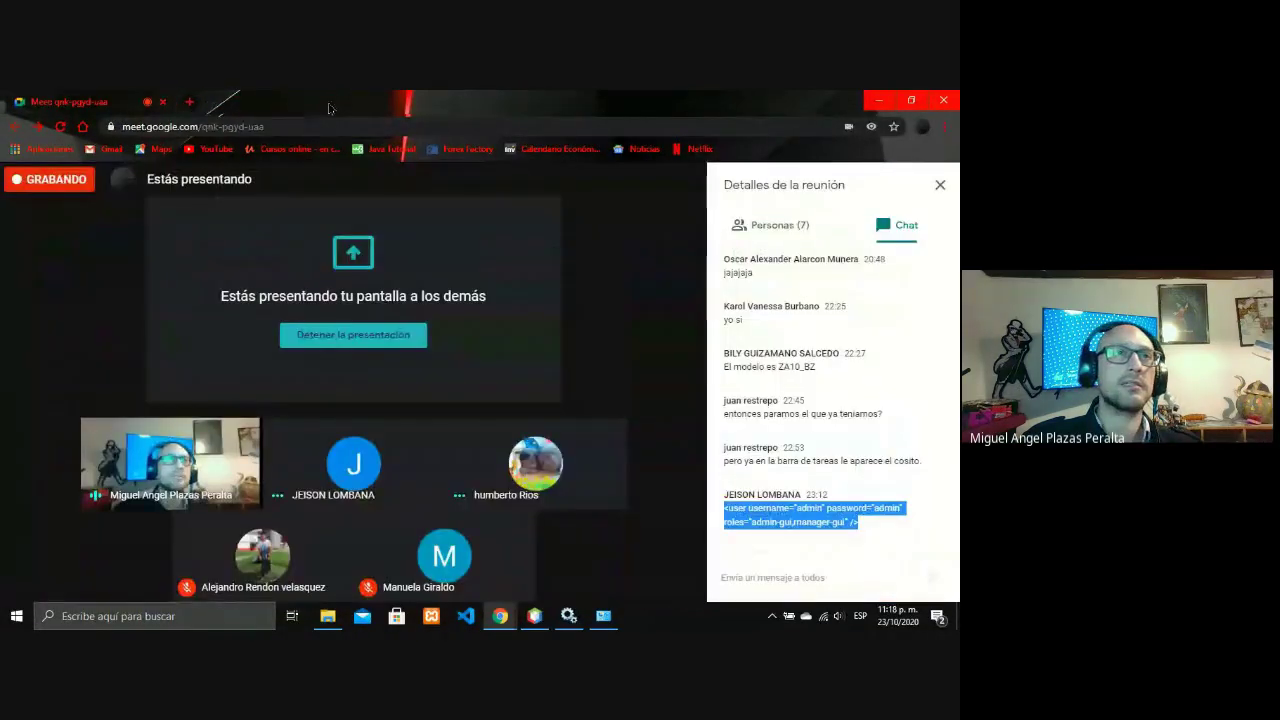
pyautogui.click(190, 102)
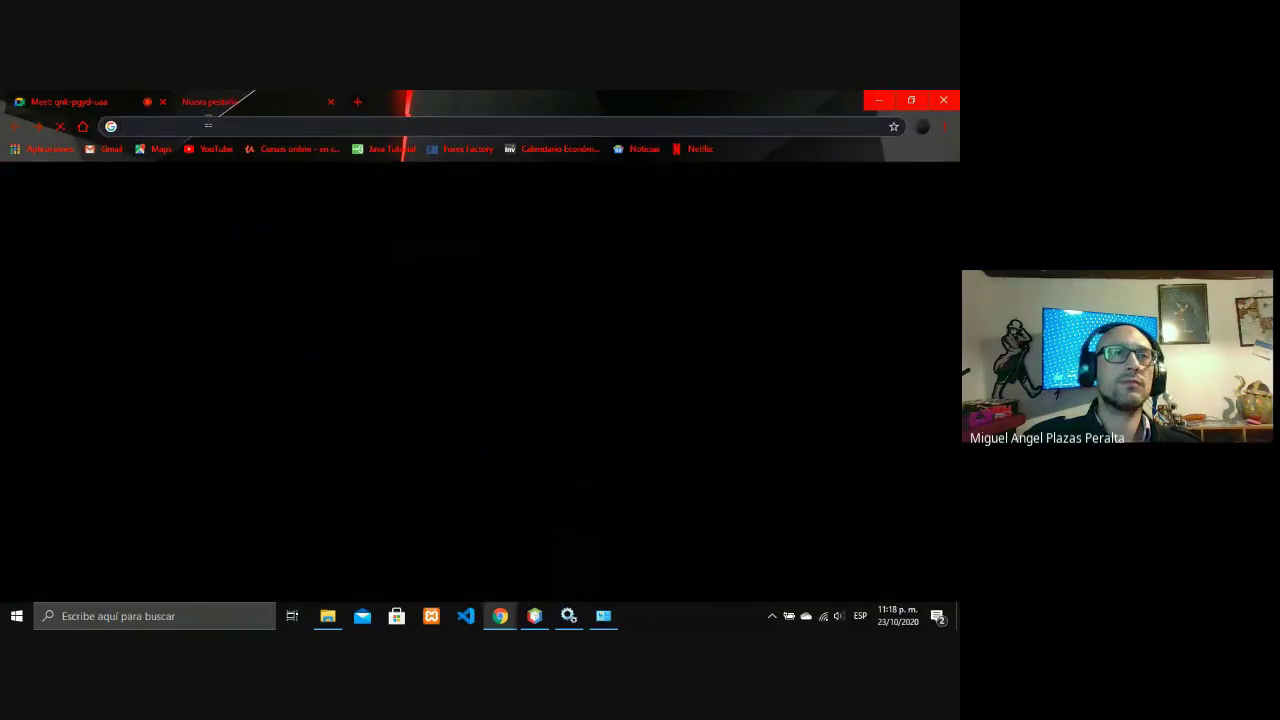
pyautogui.write('htt')
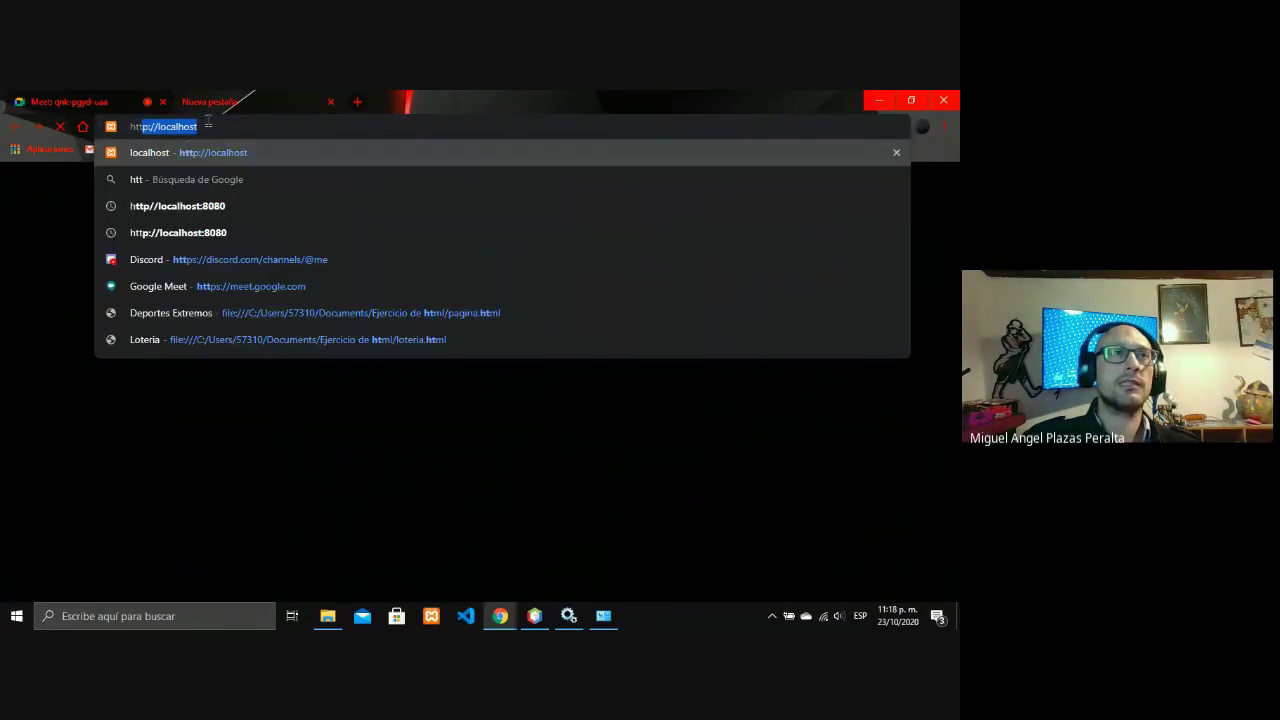
pyautogui.press('Down')
pyautogui.press('Down')
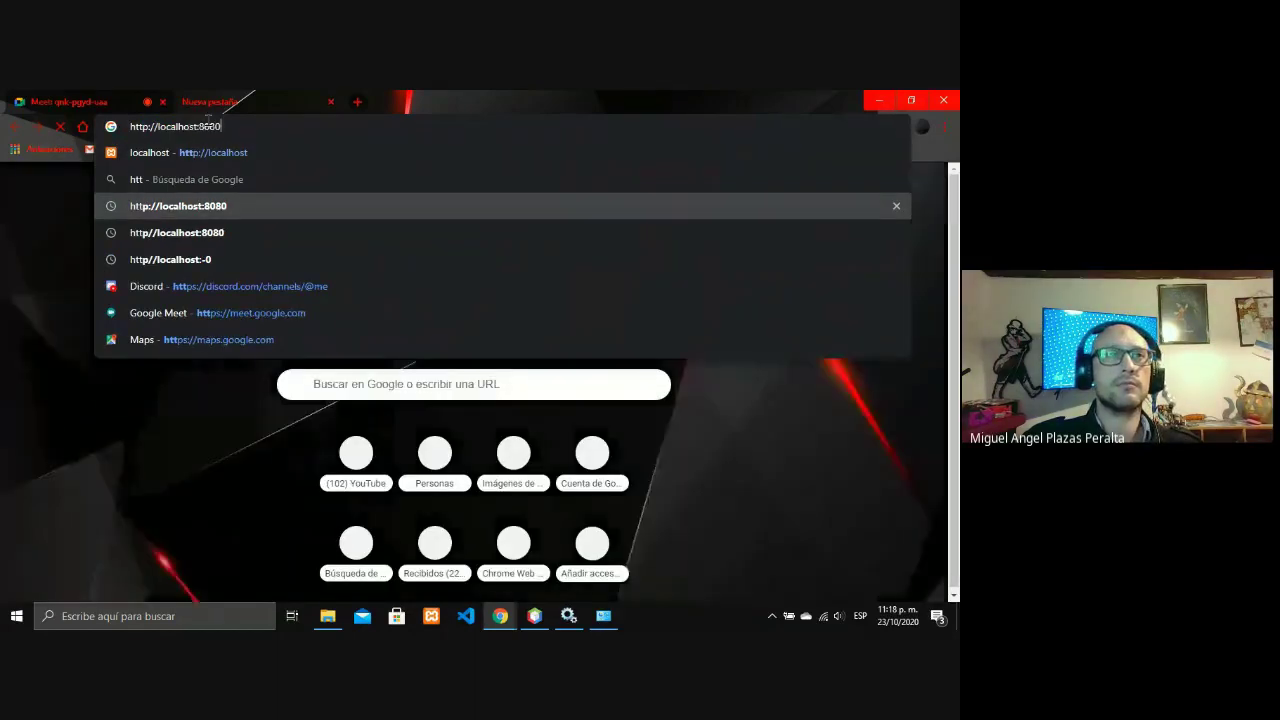
pyautogui.press('Return')
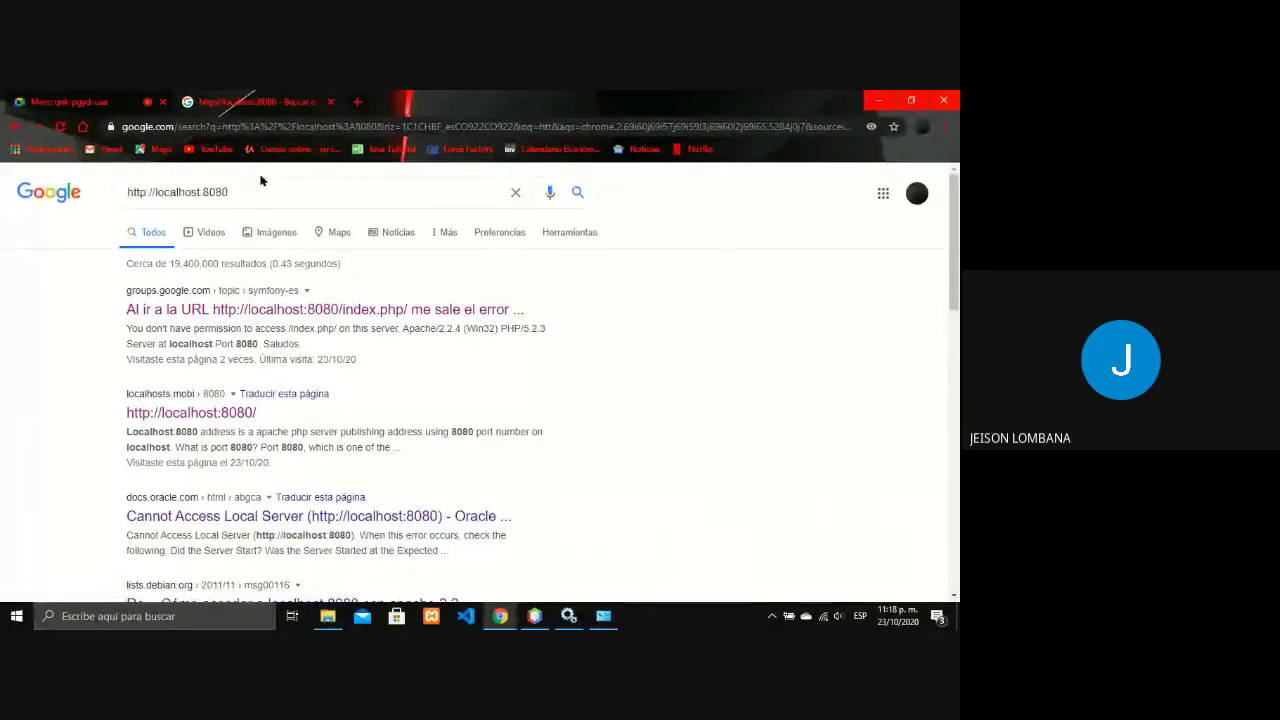
pyautogui.doubleClick(838, 126)
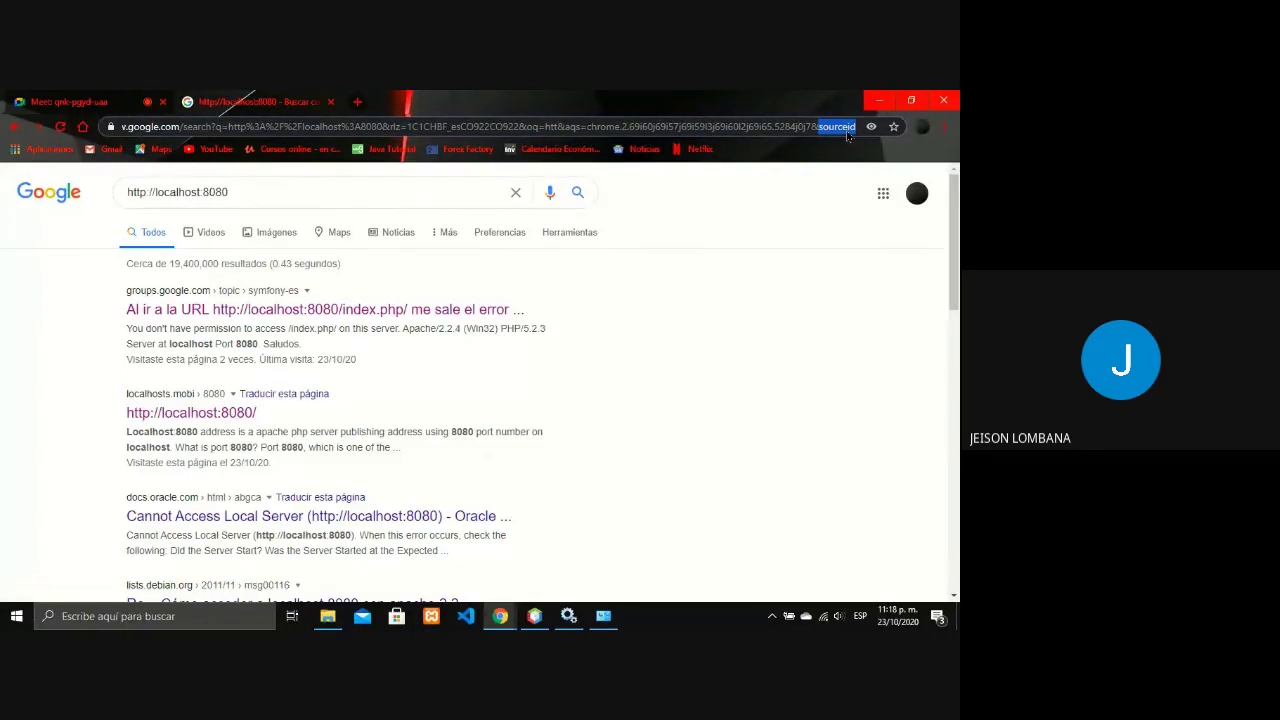
pyautogui.tripleClick(752, 130)
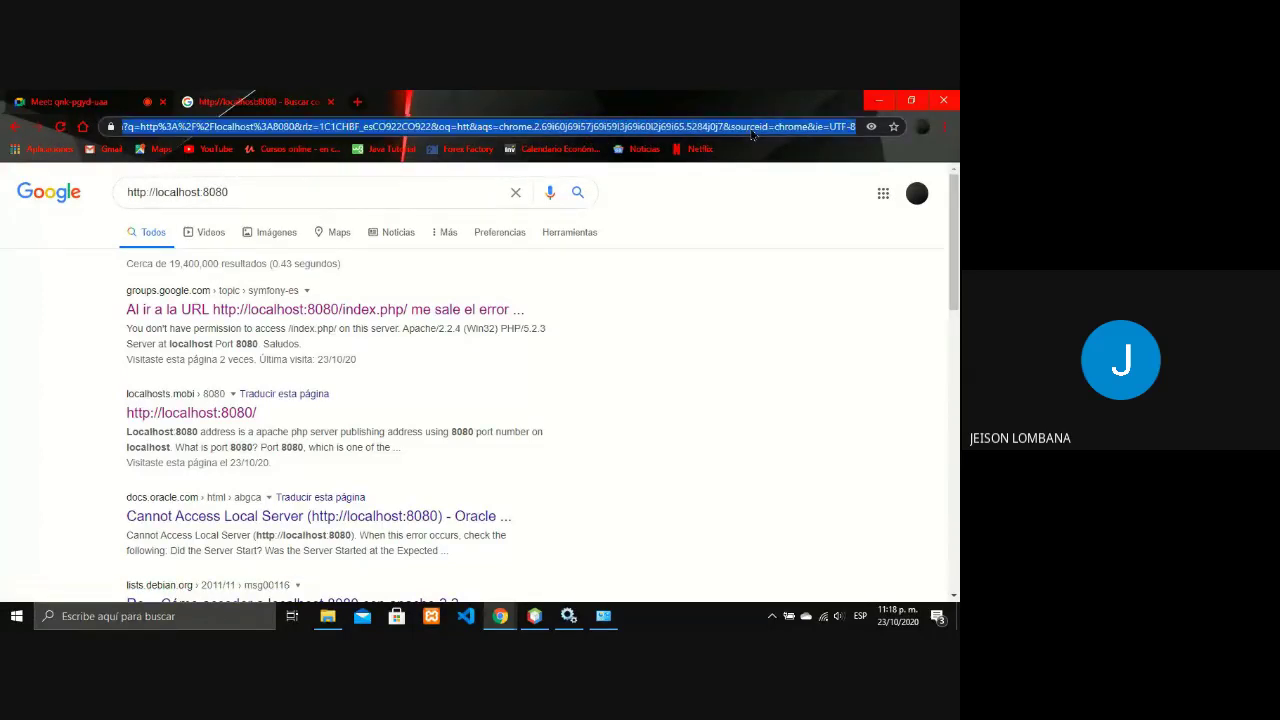
pyautogui.press('BackSpace')
pyautogui.write('http://')
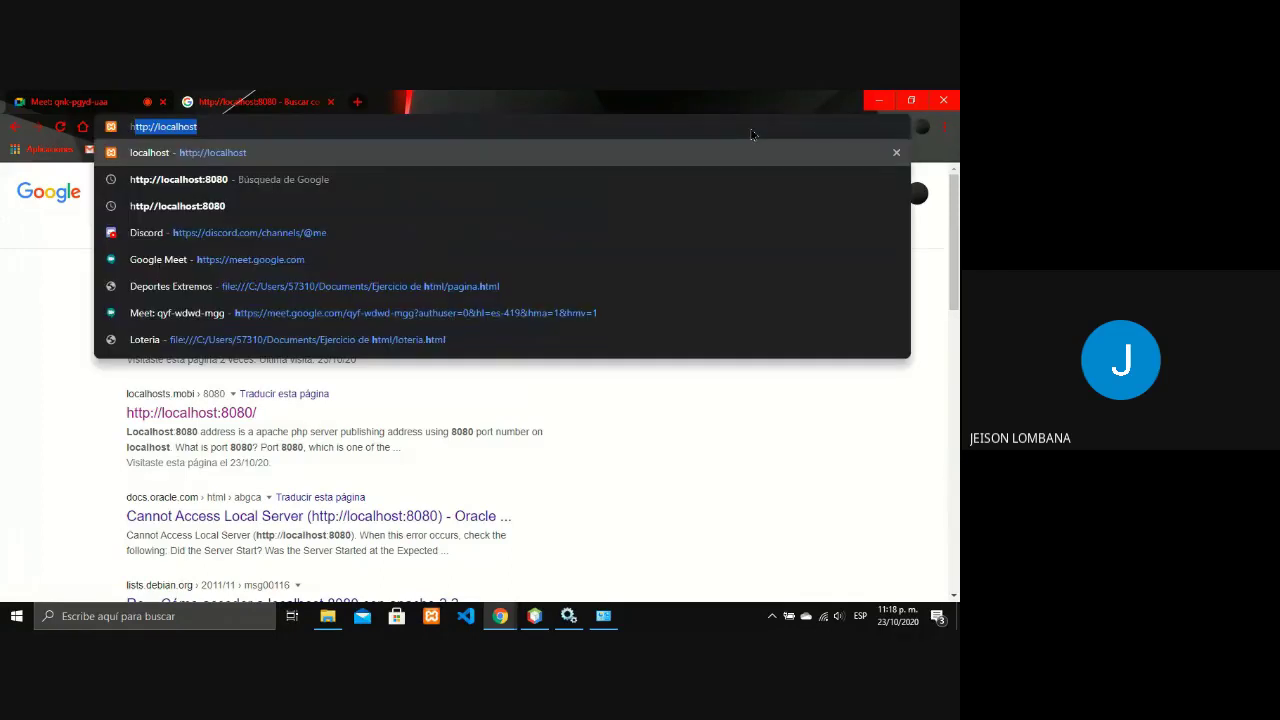
pyautogui.write('localho')
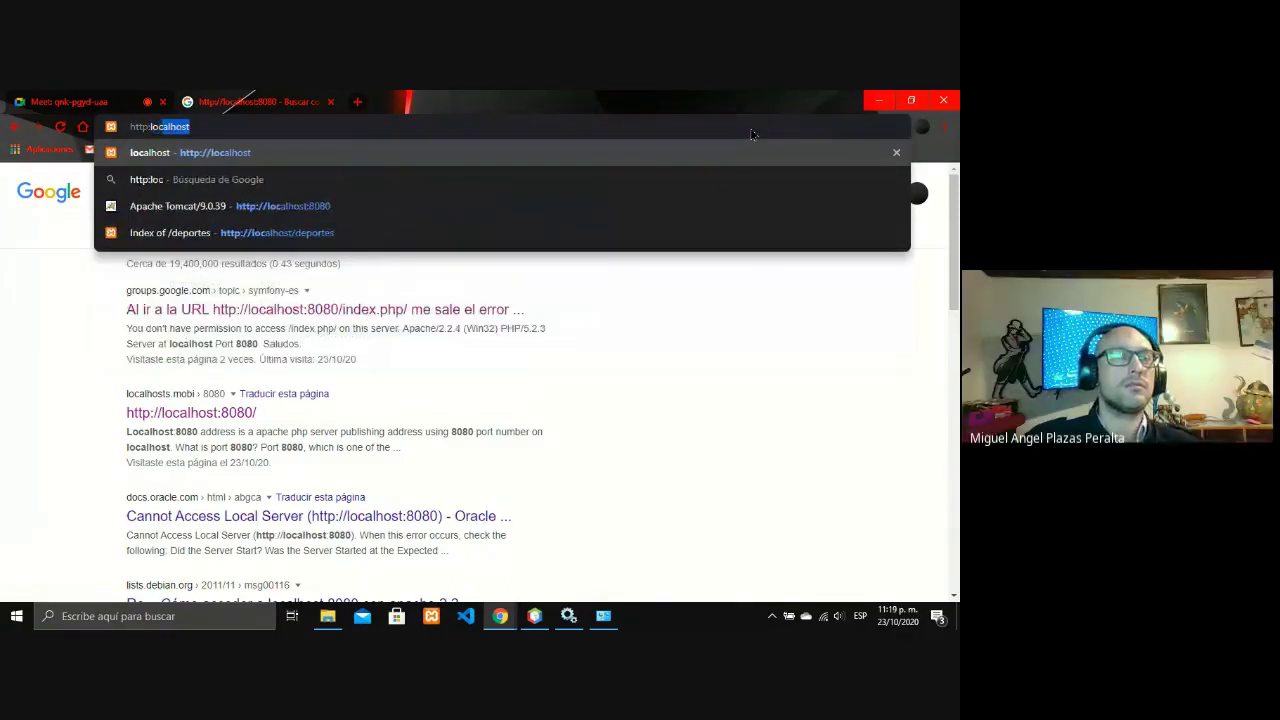
pyautogui.write('st')
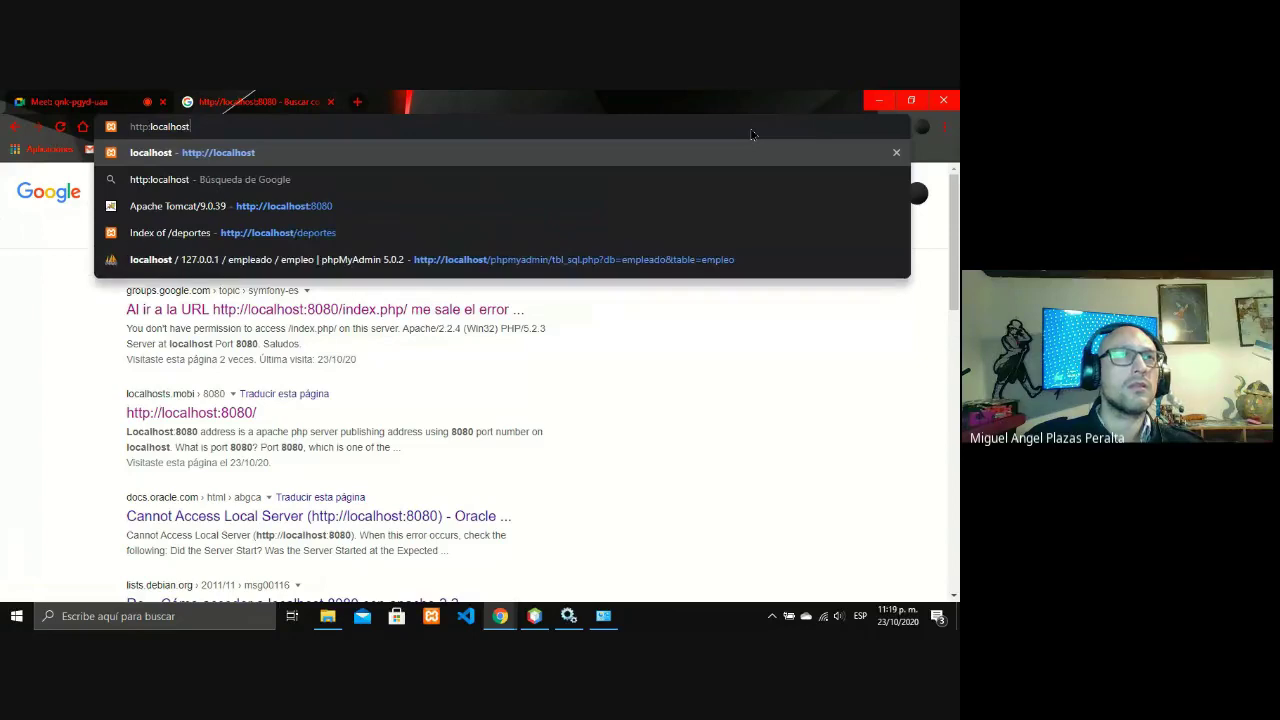
pyautogui.write(':8080')
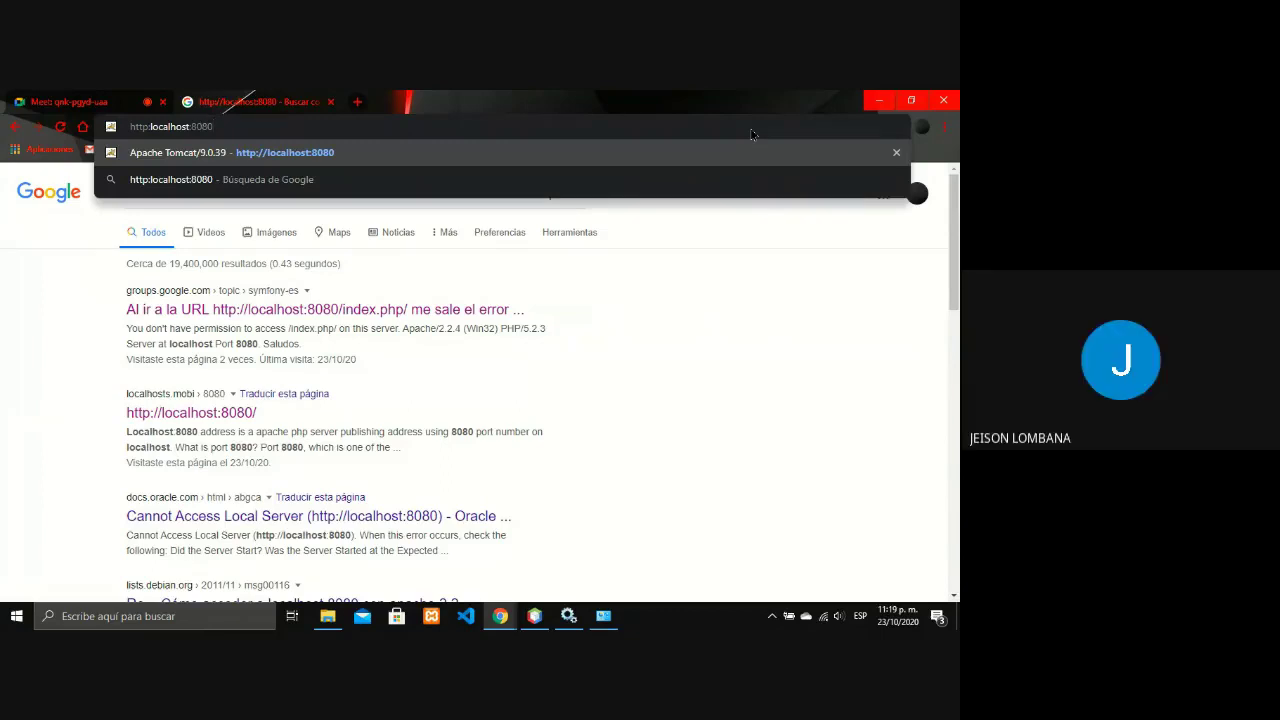
pyautogui.click(148, 126)
pyautogui.write('//')
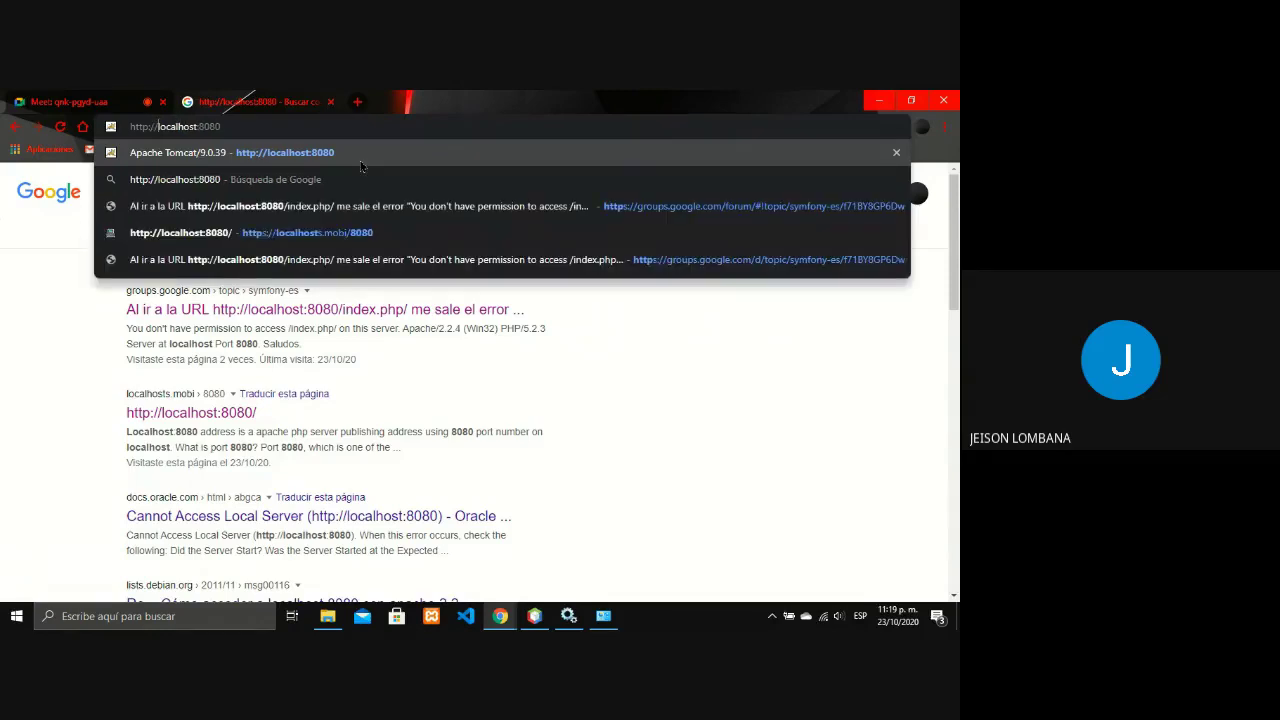
pyautogui.press('Return')
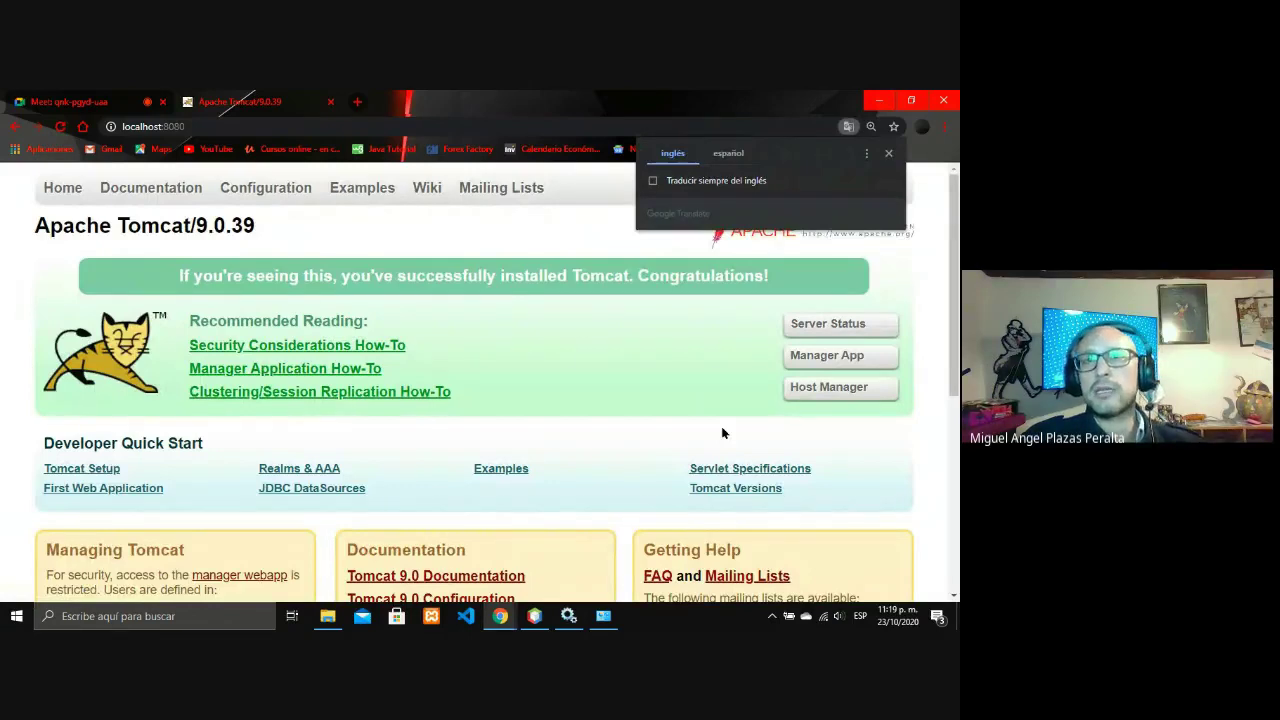
# Log in to the Host Manager as user admin with its password, then return.
pyautogui.click(843, 395)
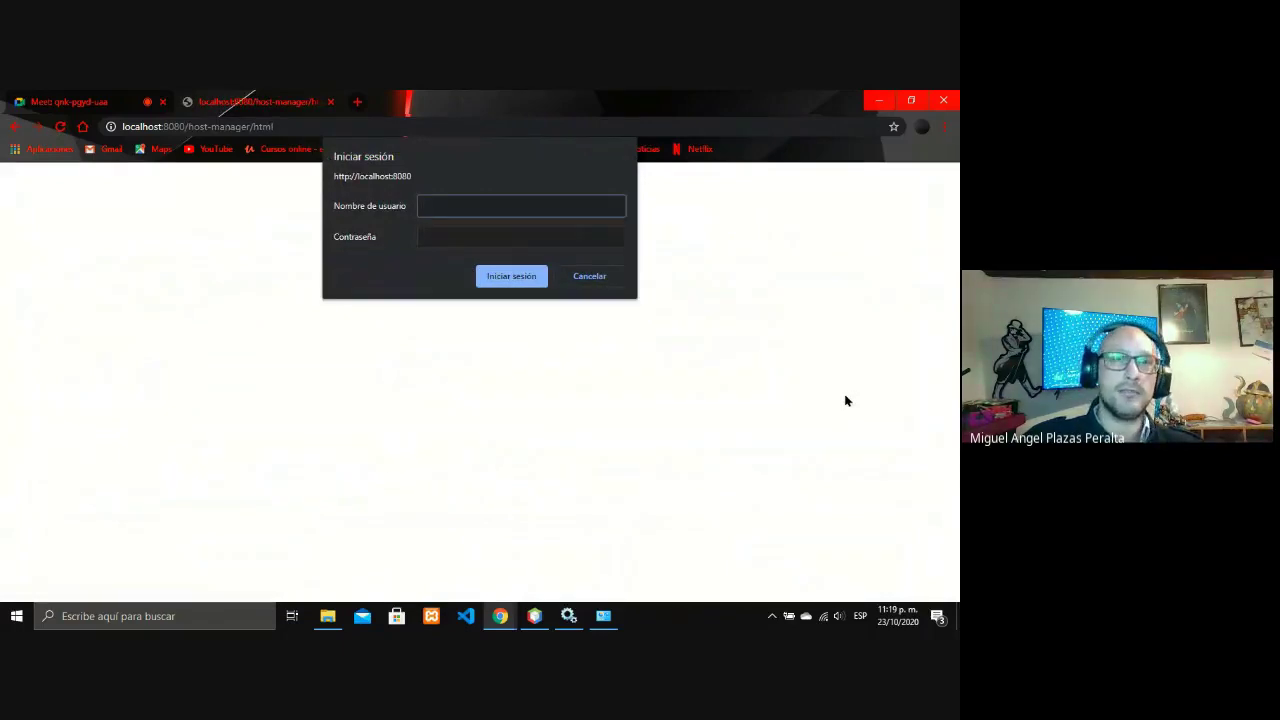
pyautogui.write('admin')
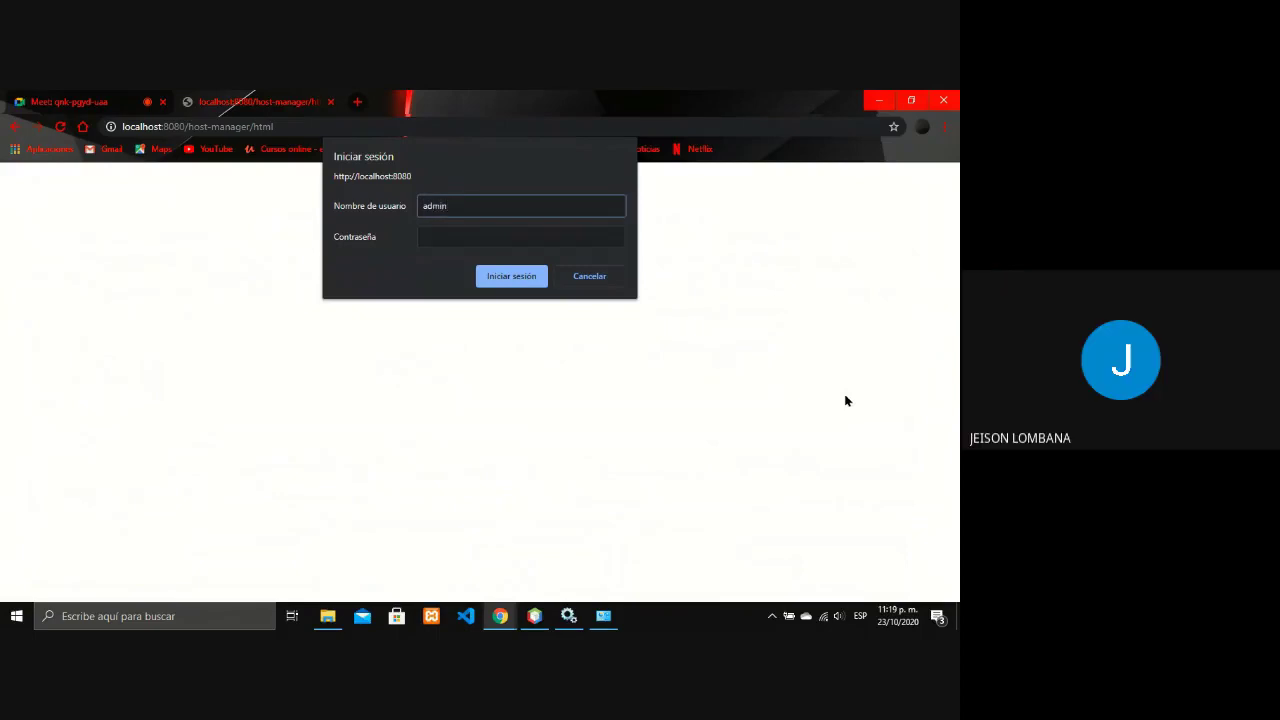
pyautogui.press('Tab')
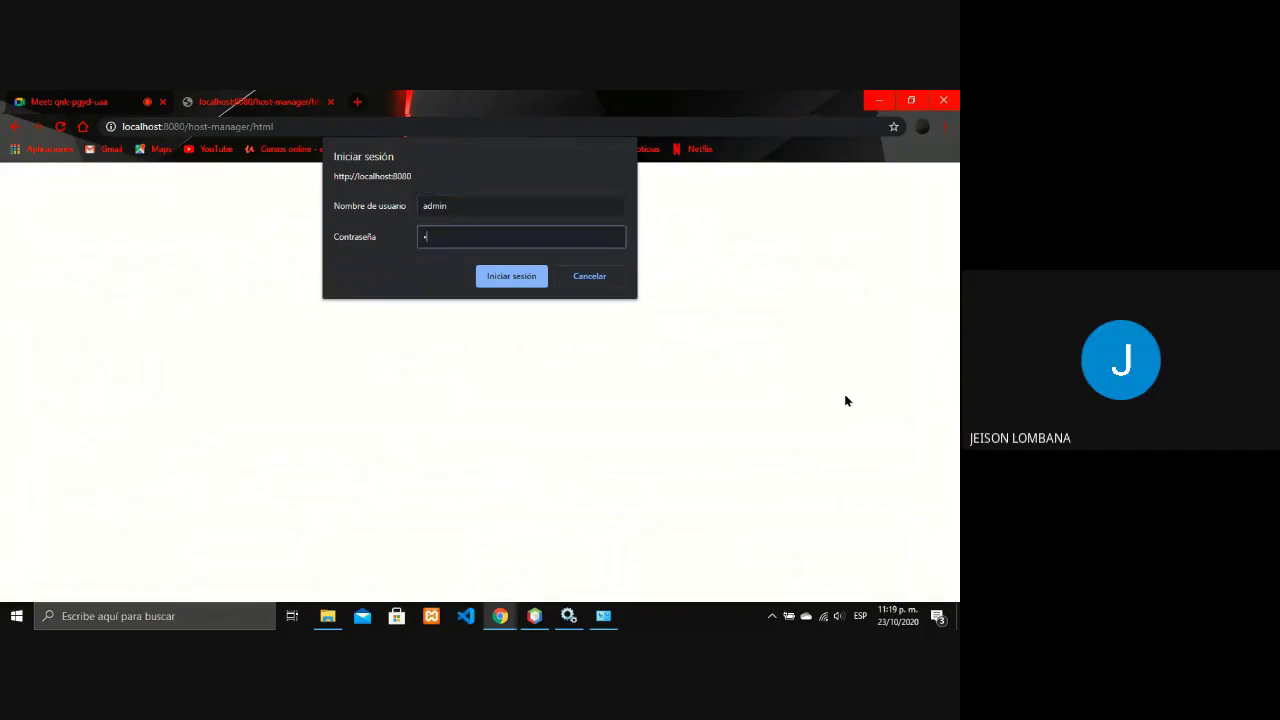
pyautogui.write('admin')
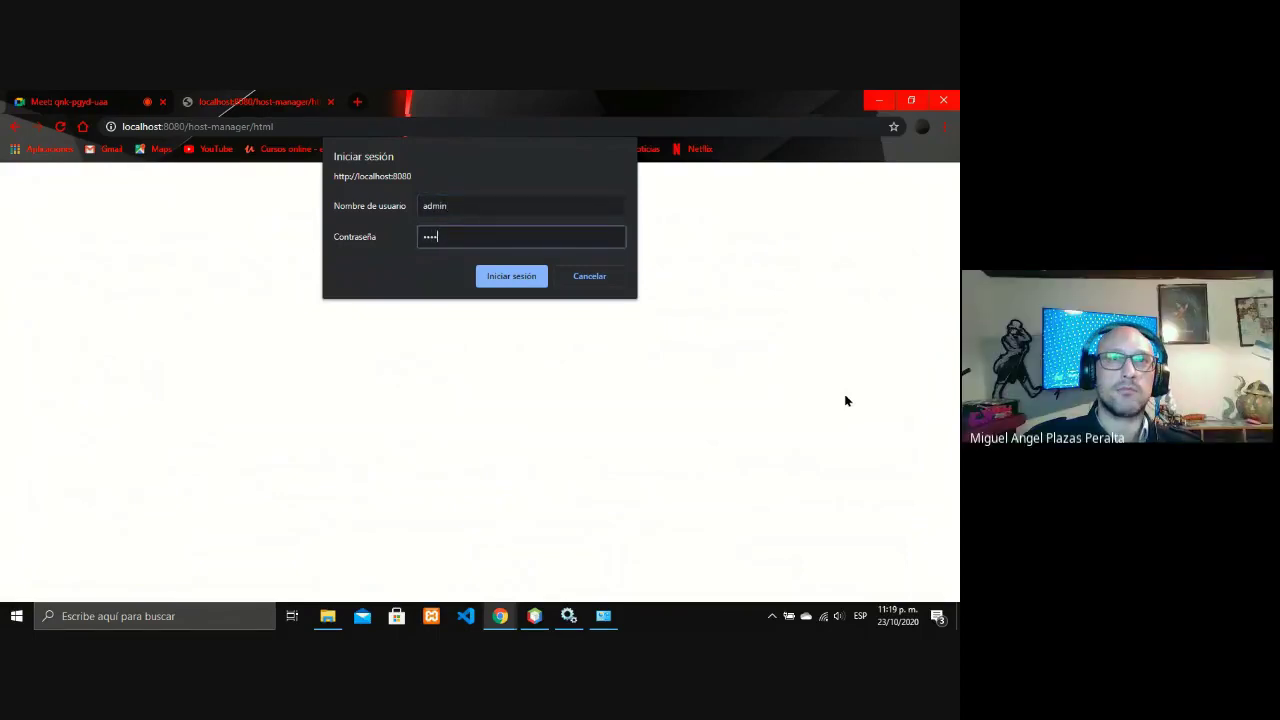
pyautogui.press('Return')
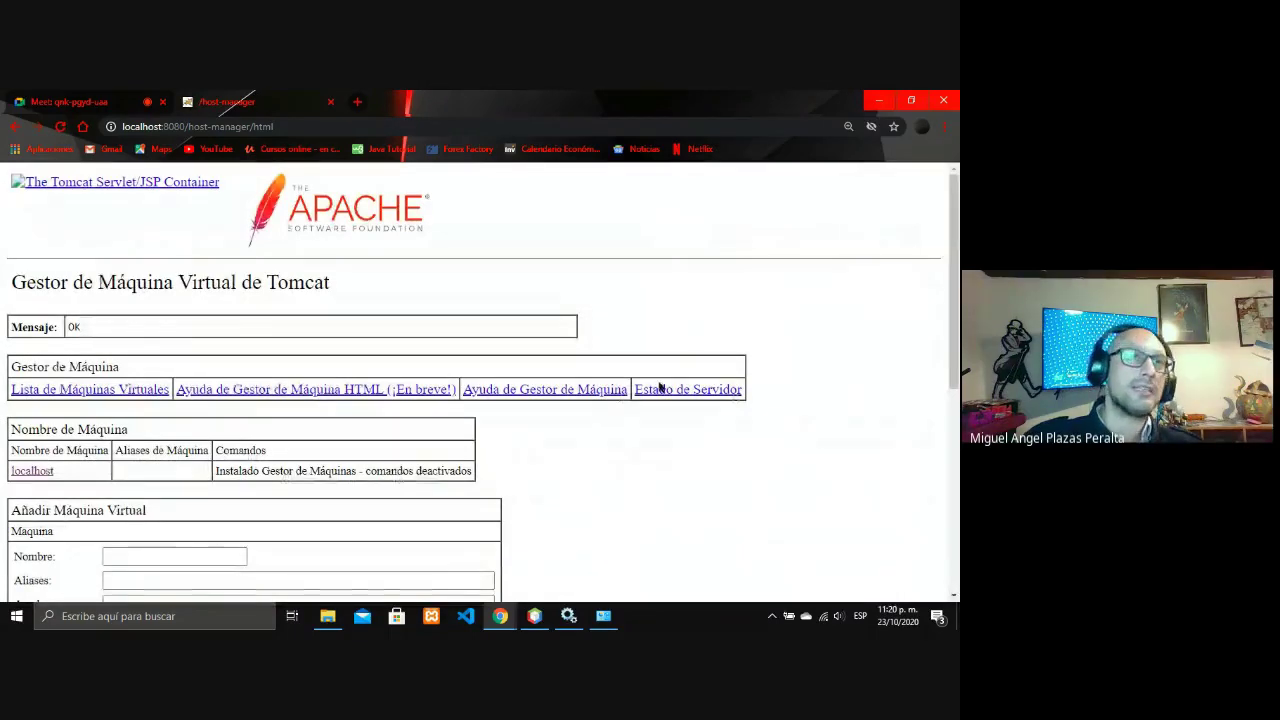
pyautogui.scroll(-2, 607, 427)
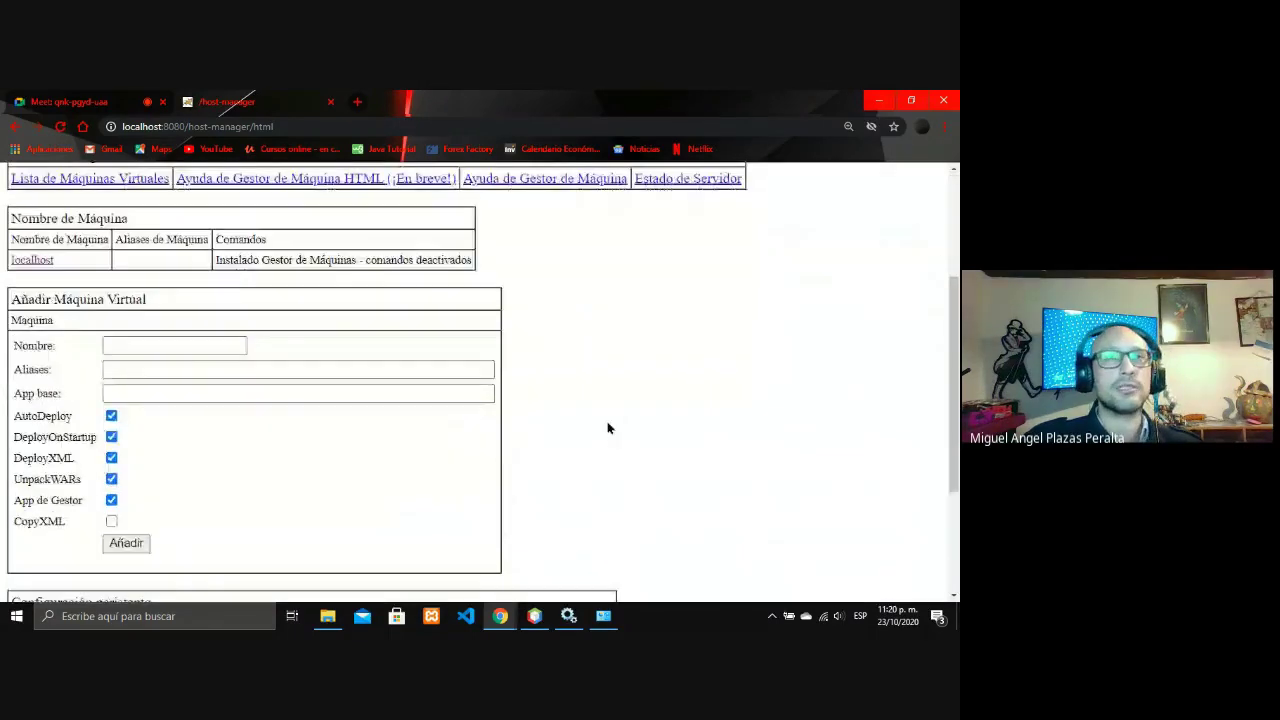
pyautogui.scroll(2, 607, 427)
pyautogui.click(90, 177)
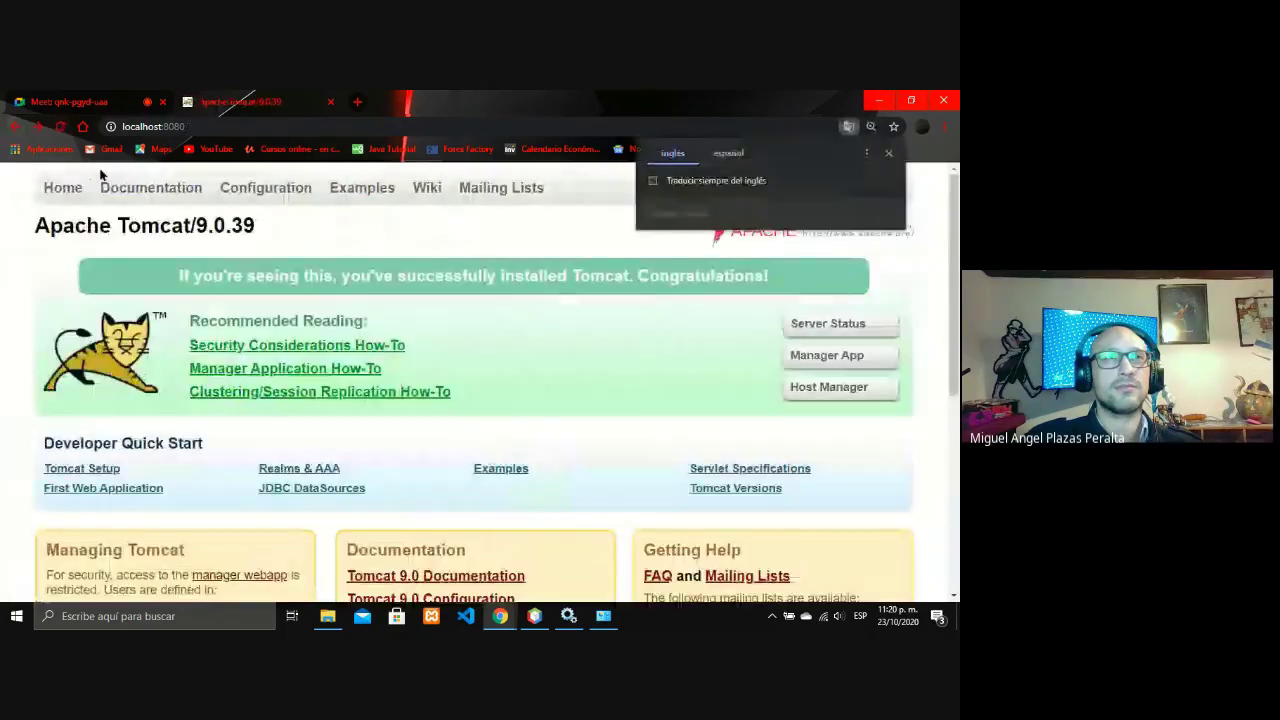
# Log in to the Manager App as admin and review the deployed applications list.
pyautogui.click(846, 354)
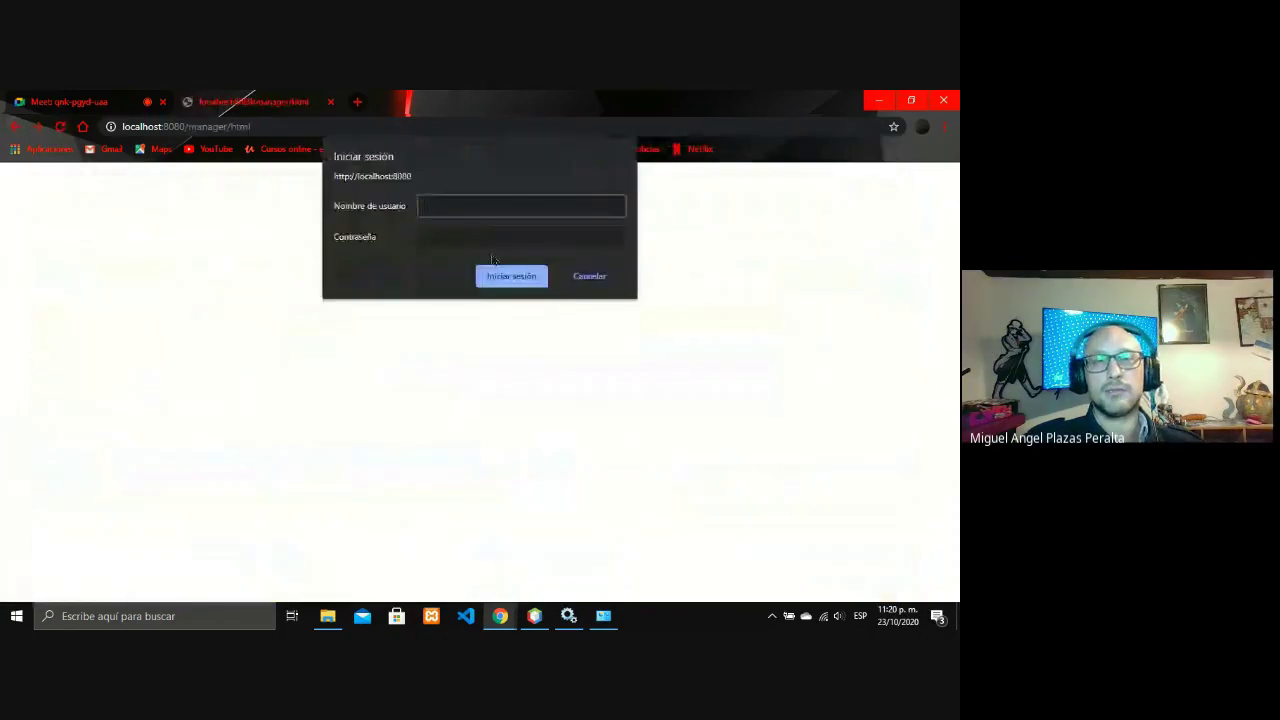
pyautogui.write('admin')
pyautogui.press('Tab')
pyautogui.write('admin')
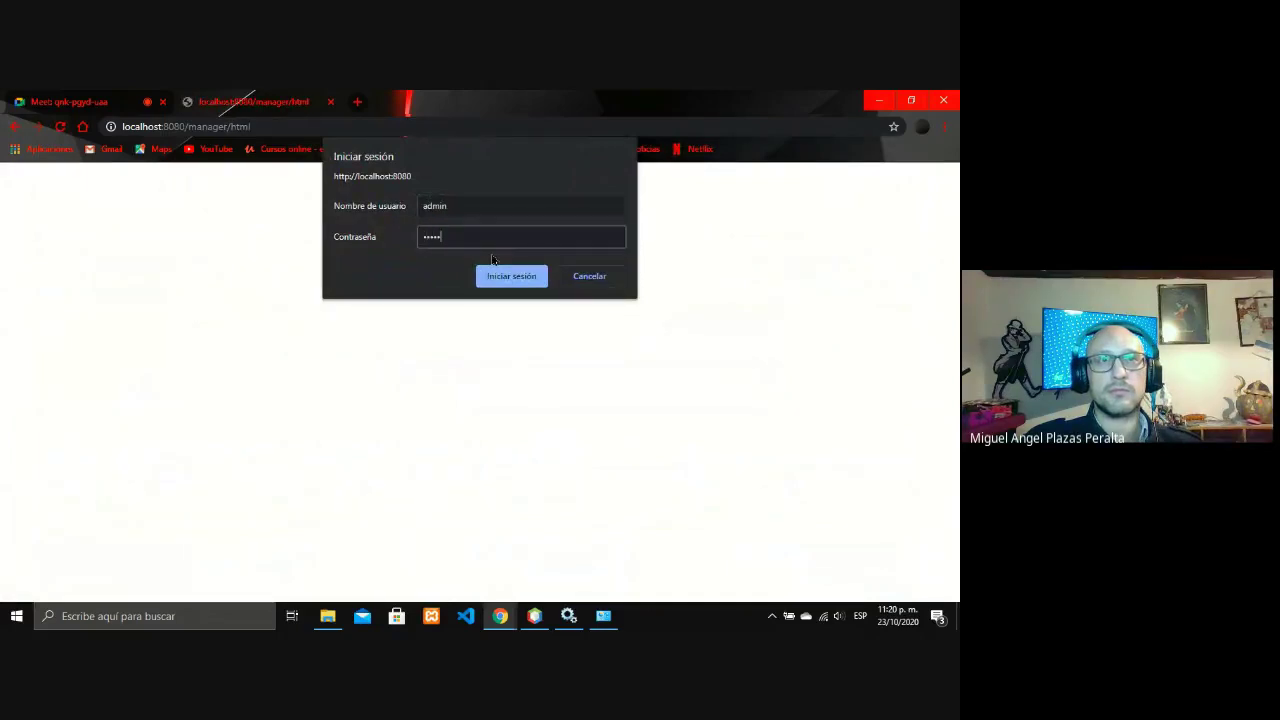
pyautogui.press('Return')
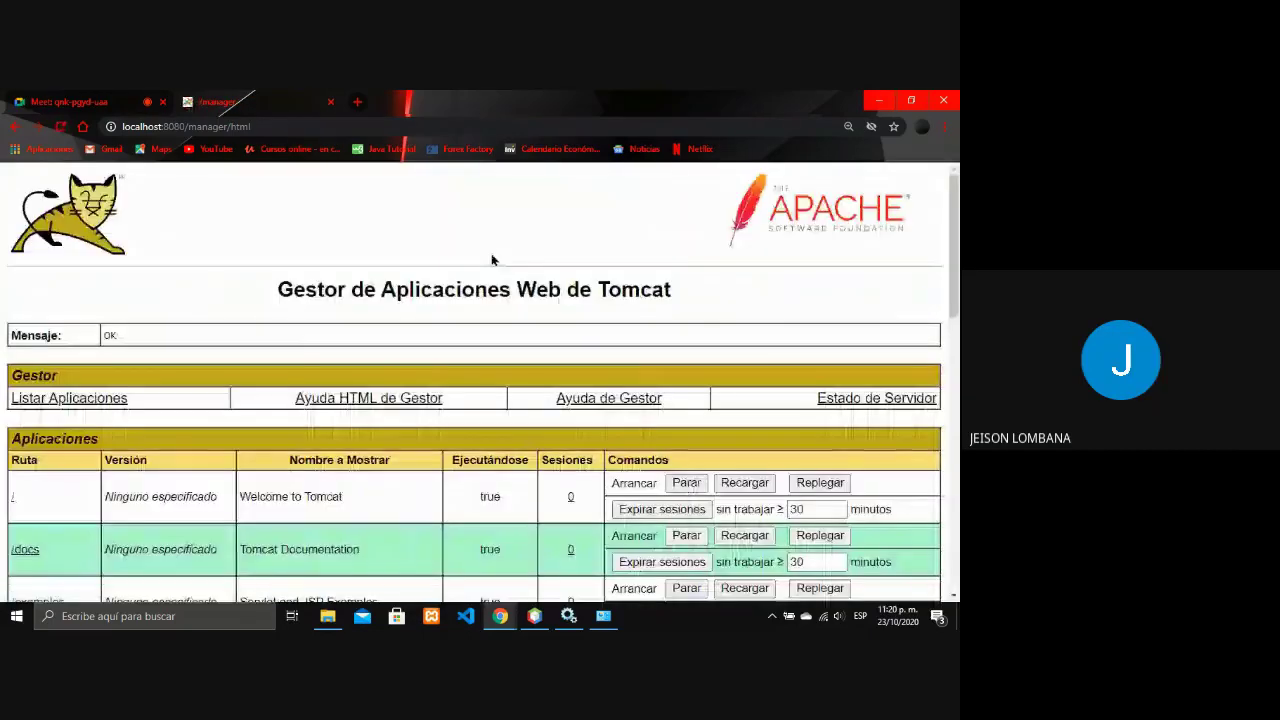
pyautogui.scroll(-2, 491, 260)
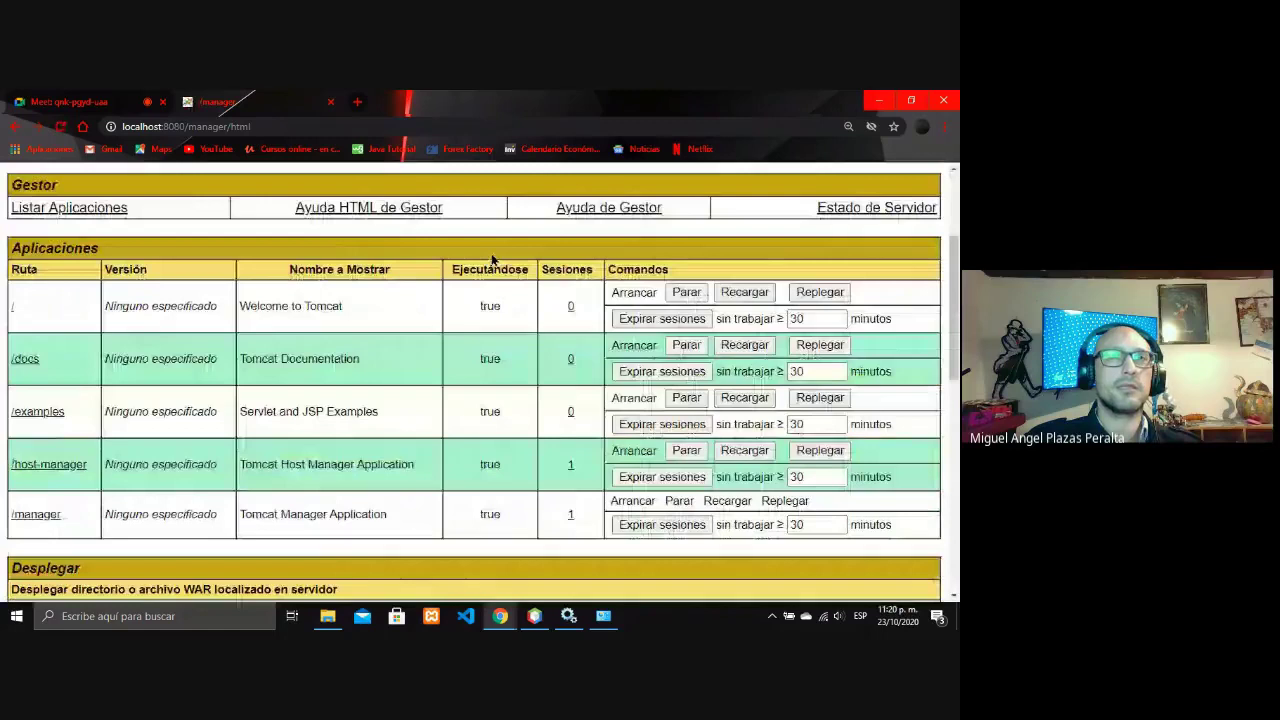
pyautogui.scroll(-4, 491, 258)
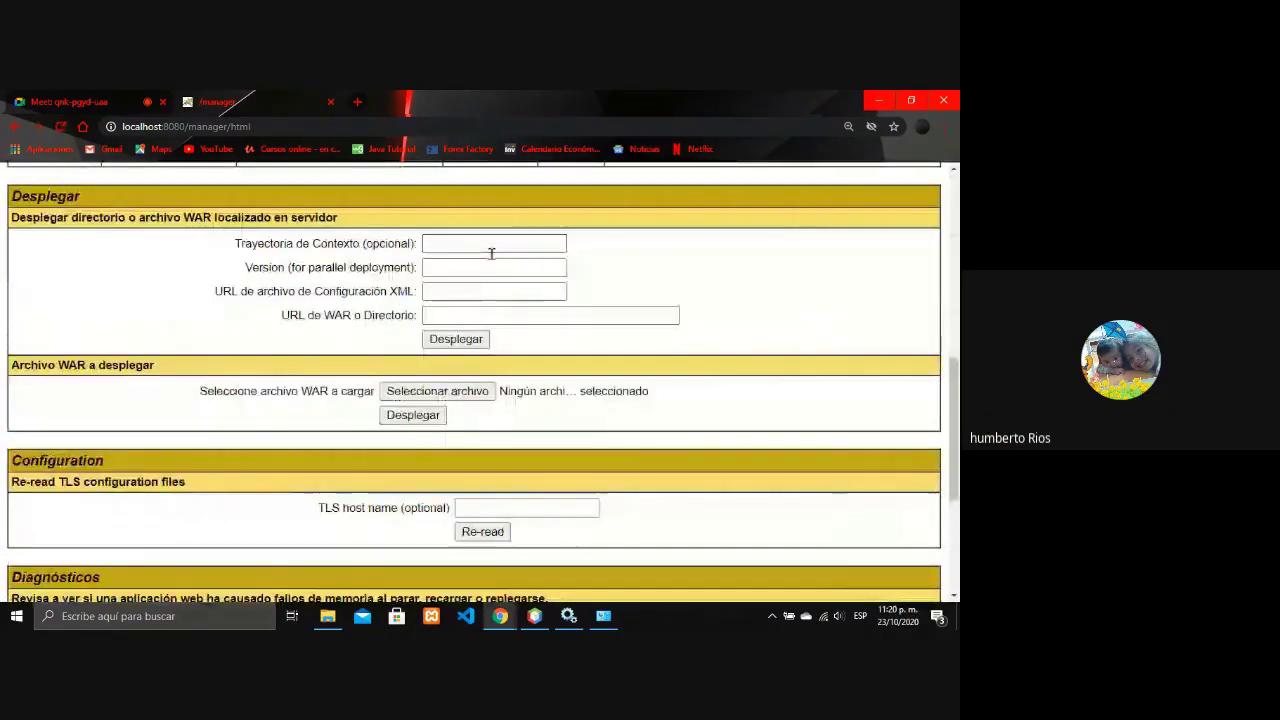
pyautogui.scroll(4, 491, 253)
# View the Server Status page (Tomcat/9.0.39), then go back to the welcome page.
pyautogui.click(15, 127)
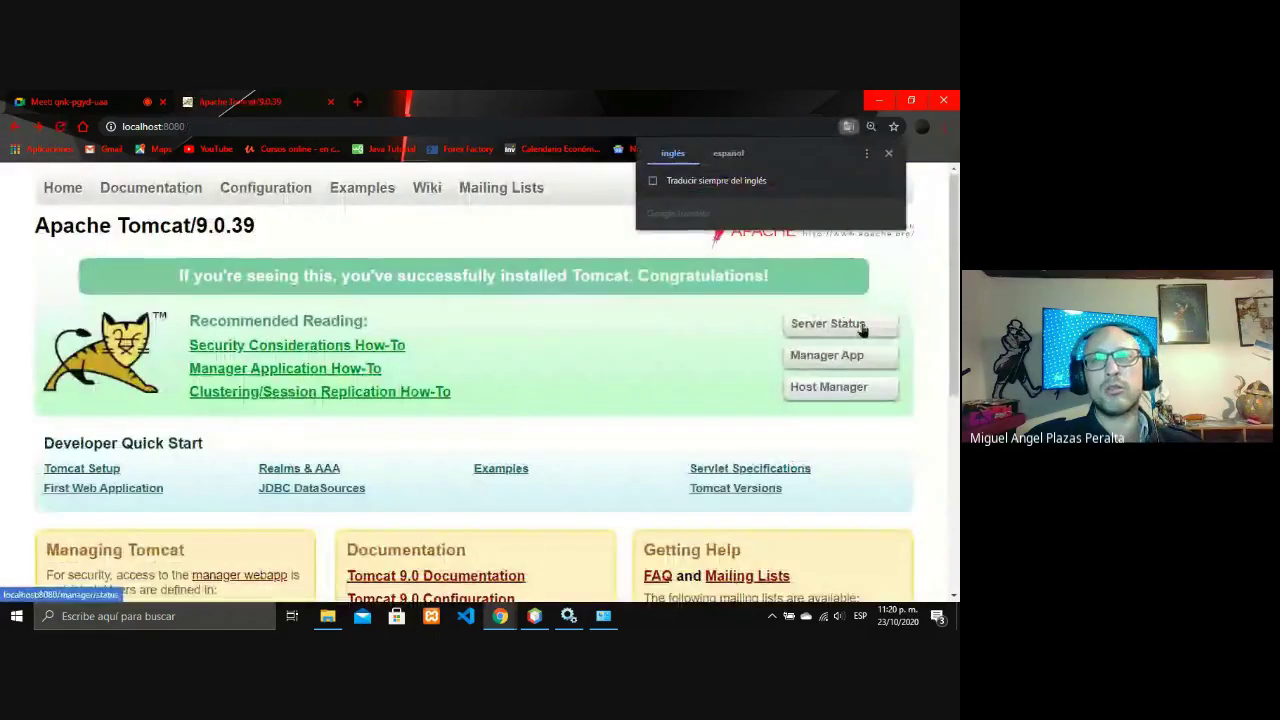
pyautogui.click(862, 326)
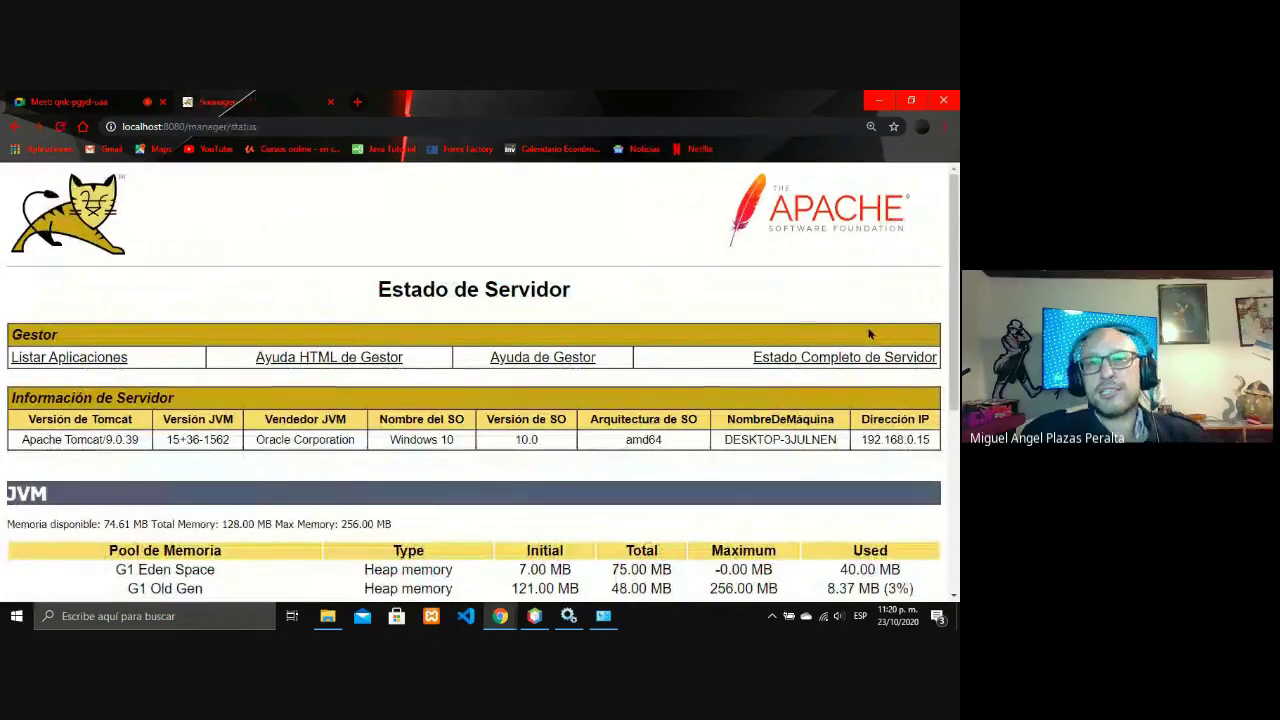
pyautogui.click(13, 128)
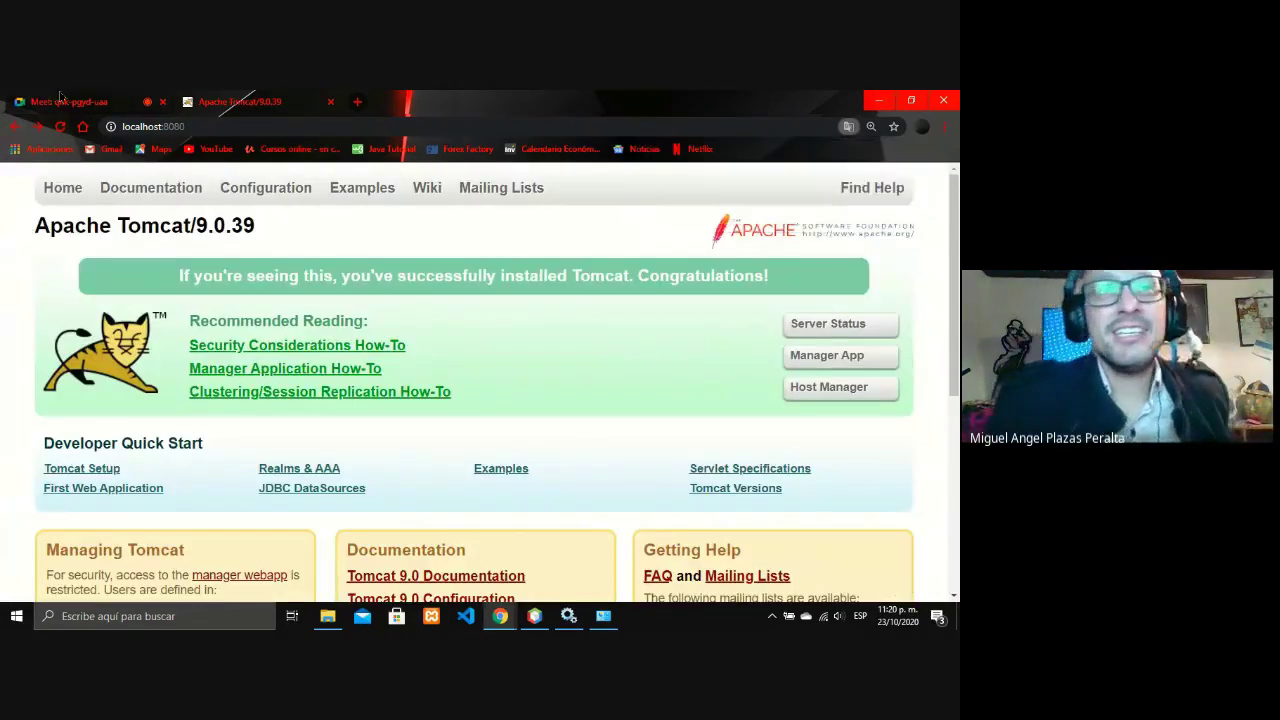
# Stop presenting this screen in the Google Meet call via 'Detener la presentación'.
pyautogui.click(61, 100)
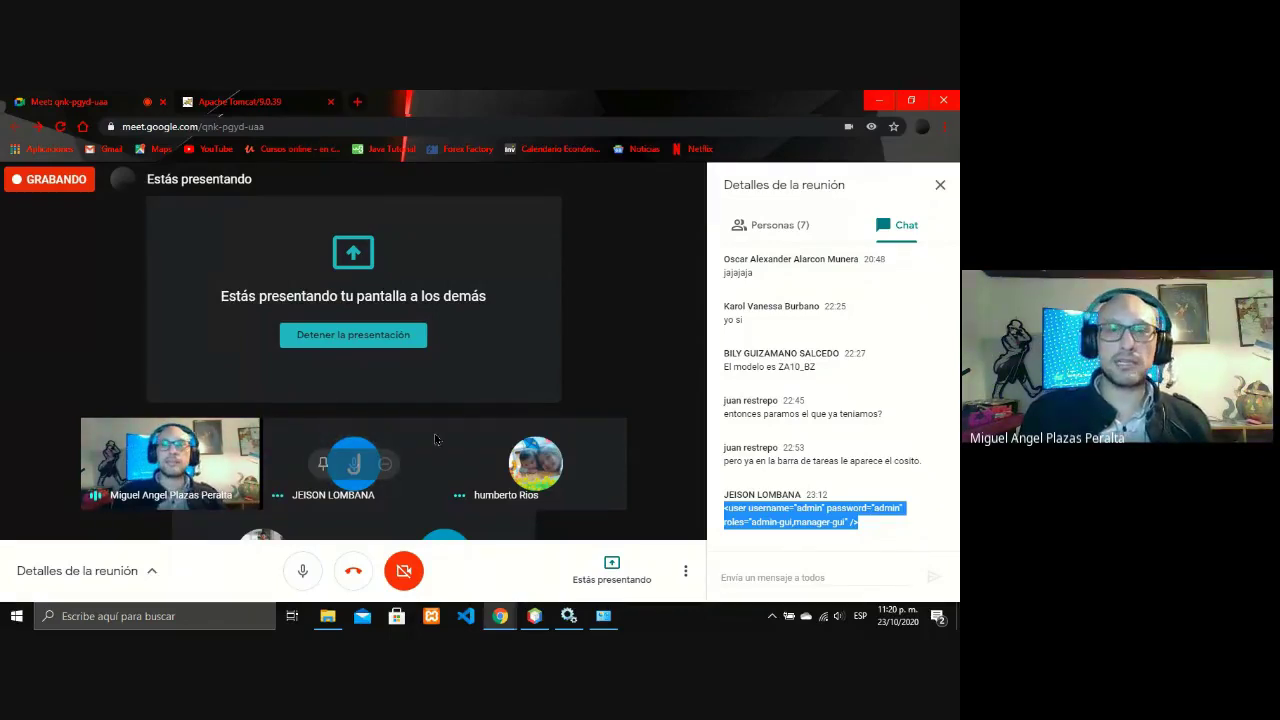
pyautogui.moveTo(569, 615)
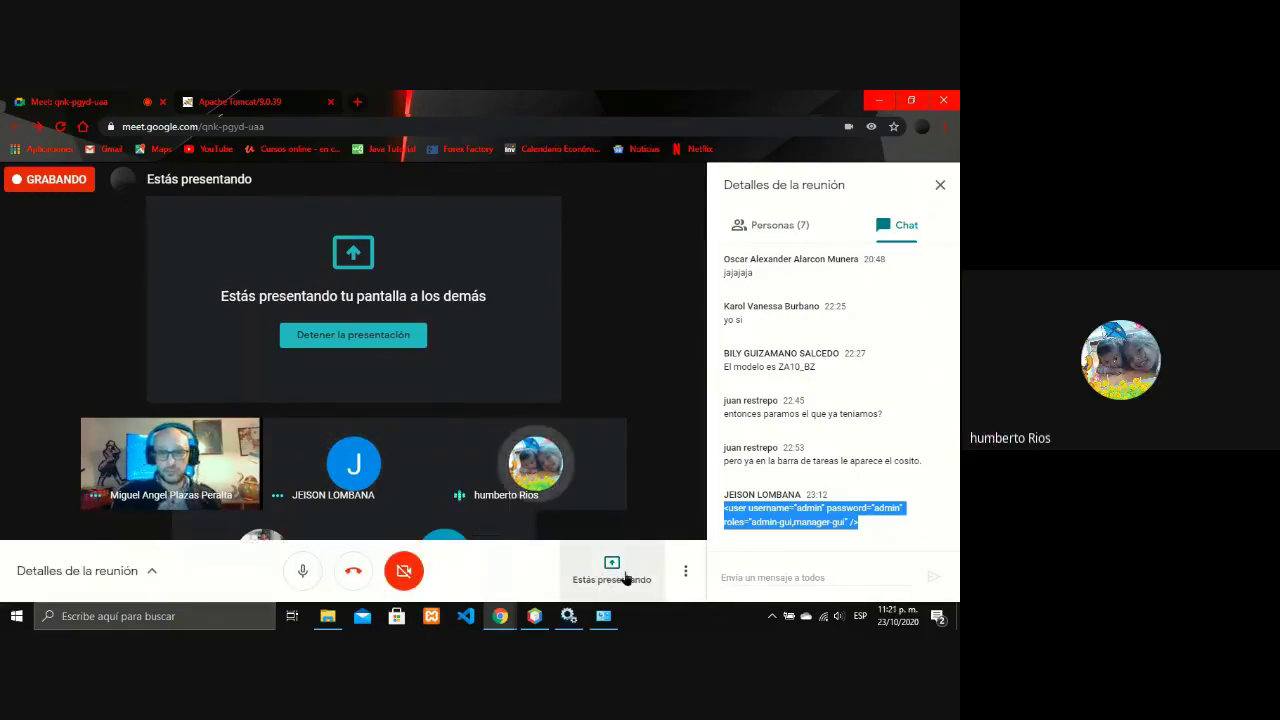
pyautogui.click(625, 578)
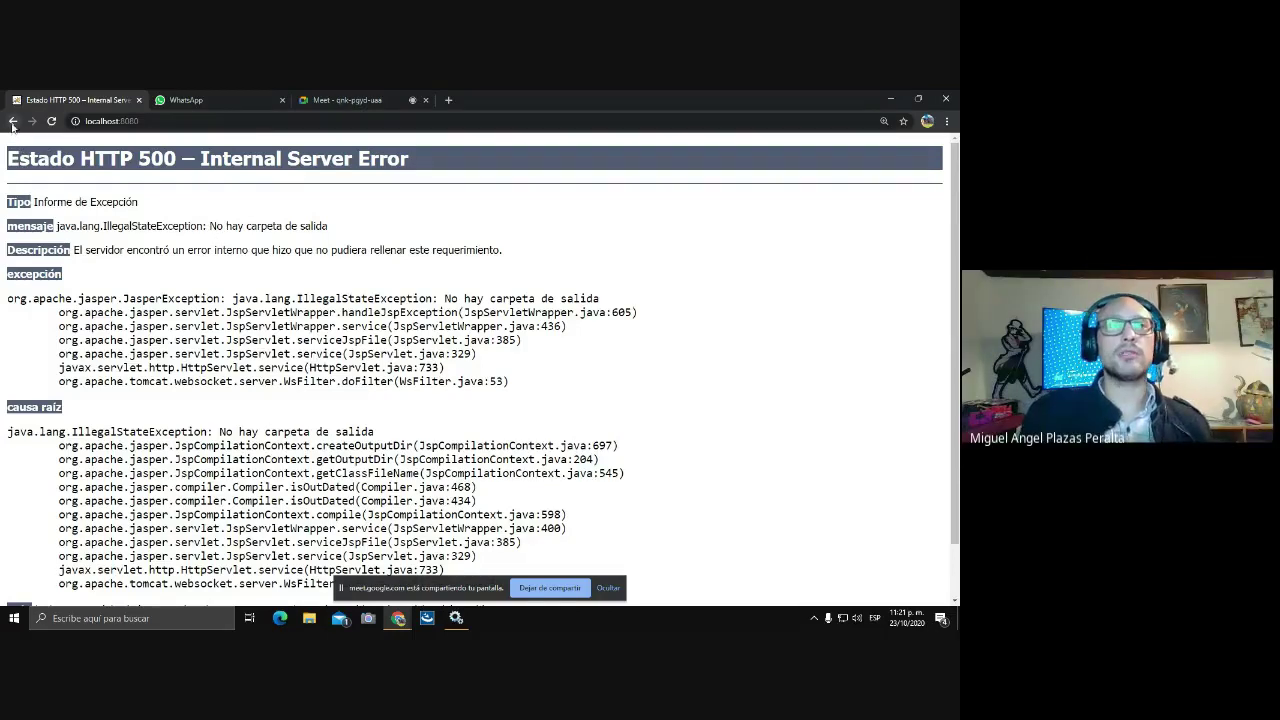
# Minimize the open windows and bring up This PC's system information page.
pyautogui.click(13, 124)
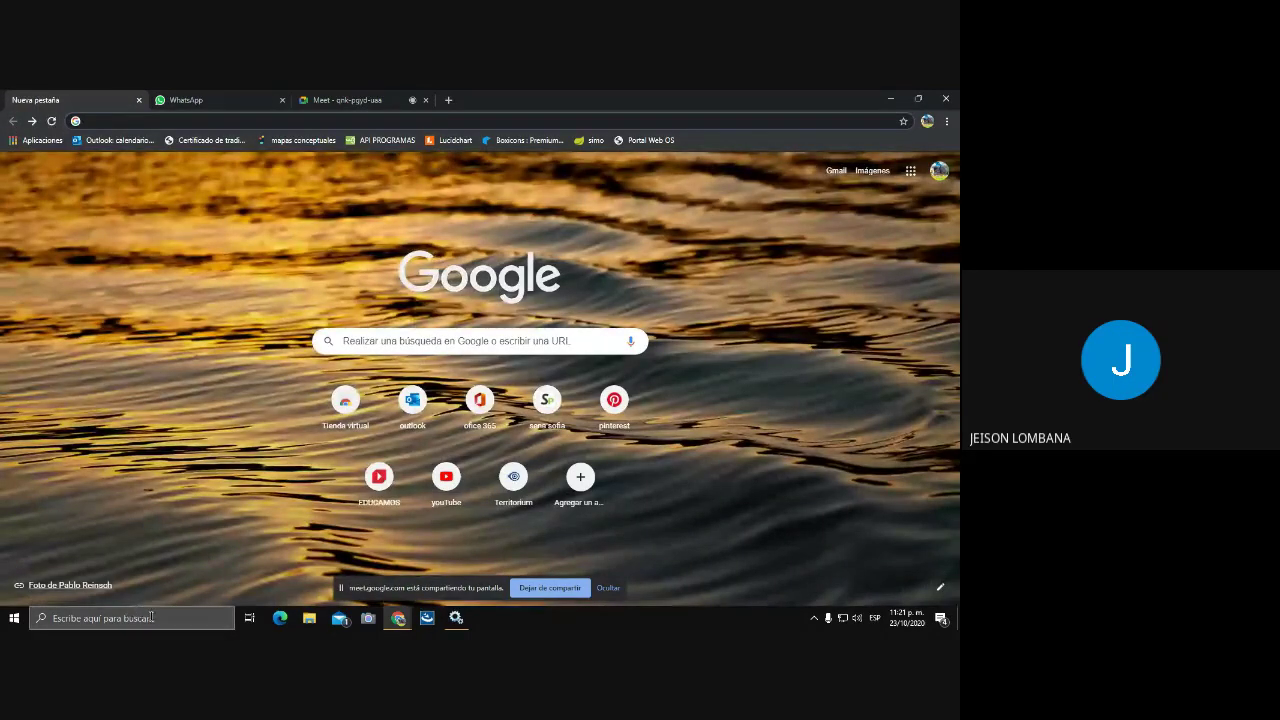
pyautogui.click(151, 617)
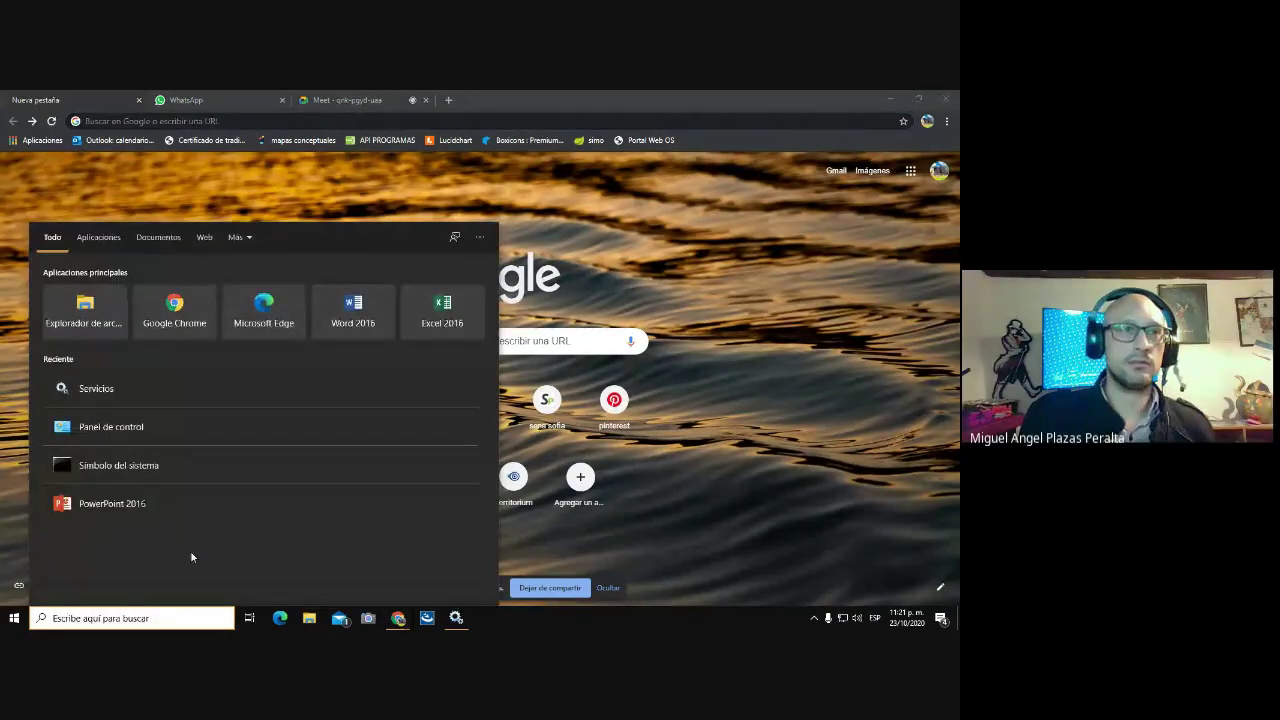
pyautogui.click(910, 107)
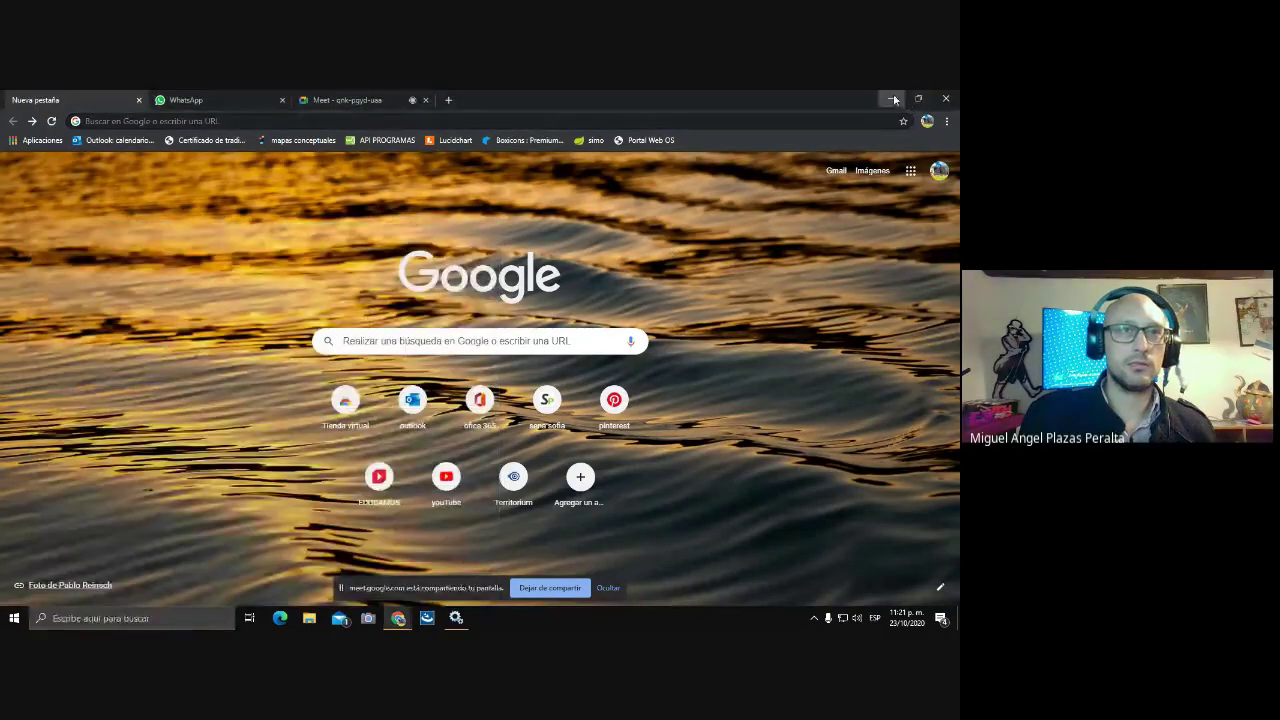
pyautogui.click(894, 99)
pyautogui.click(891, 99)
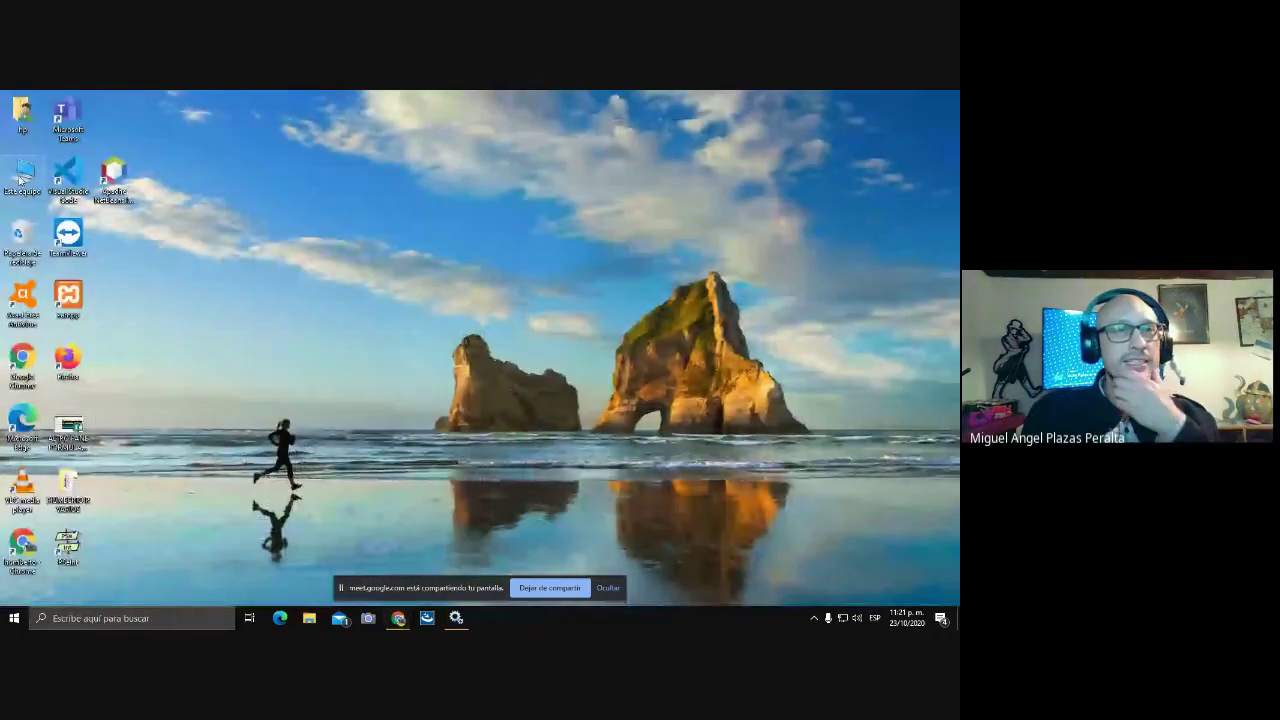
pyautogui.rightClick(22, 178)
pyautogui.click(45, 184)
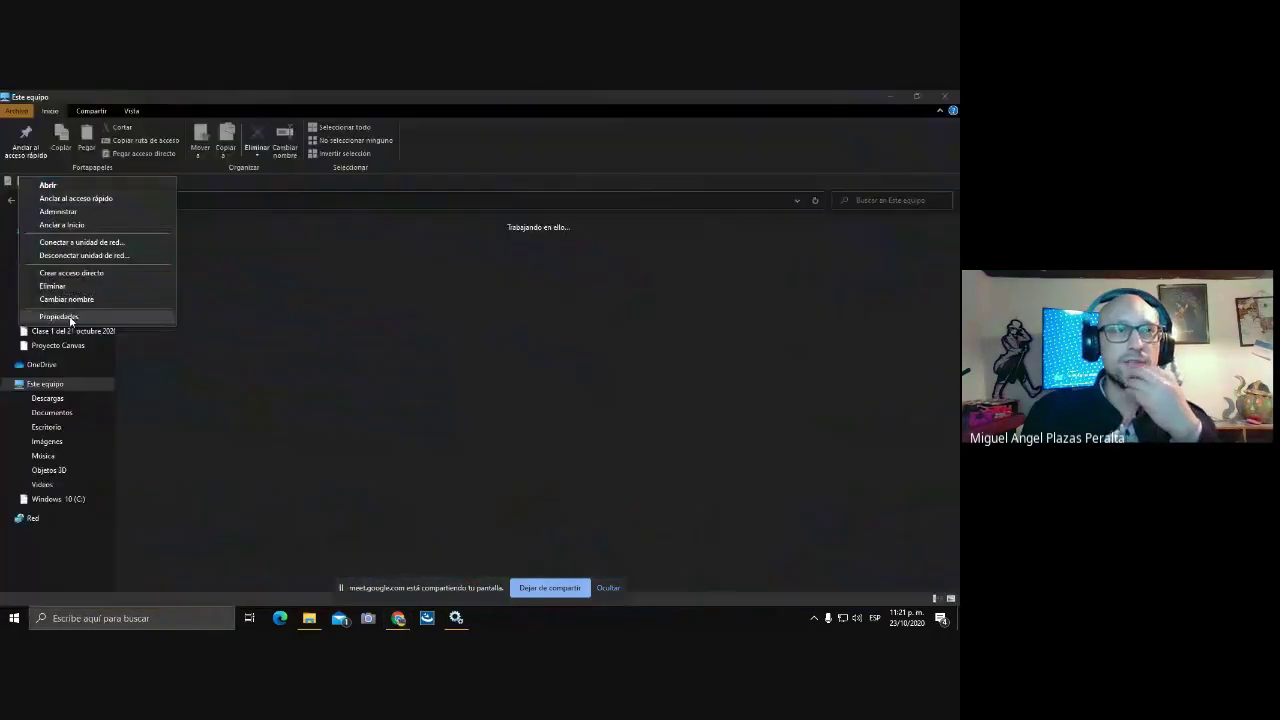
pyautogui.click(456, 618)
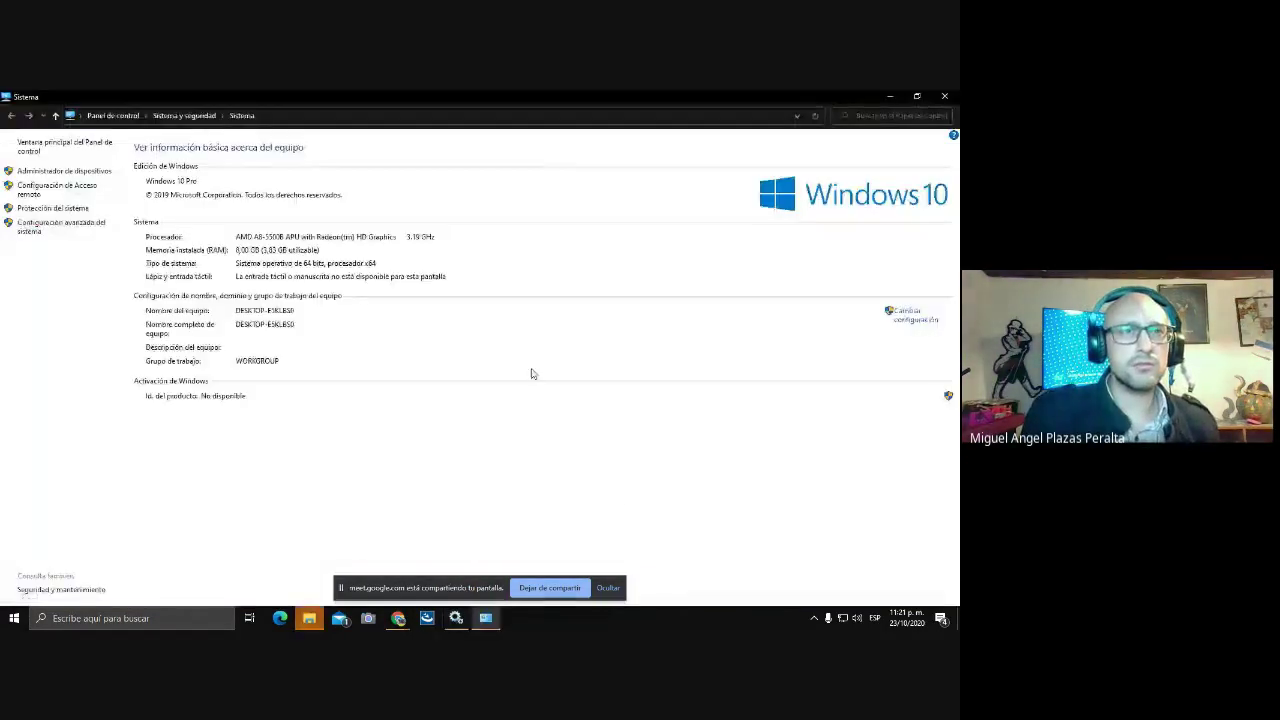
# Stop (Detener) the Apache Tomcat 9.0 tomcat9 service in Services.
pyautogui.click(454, 618)
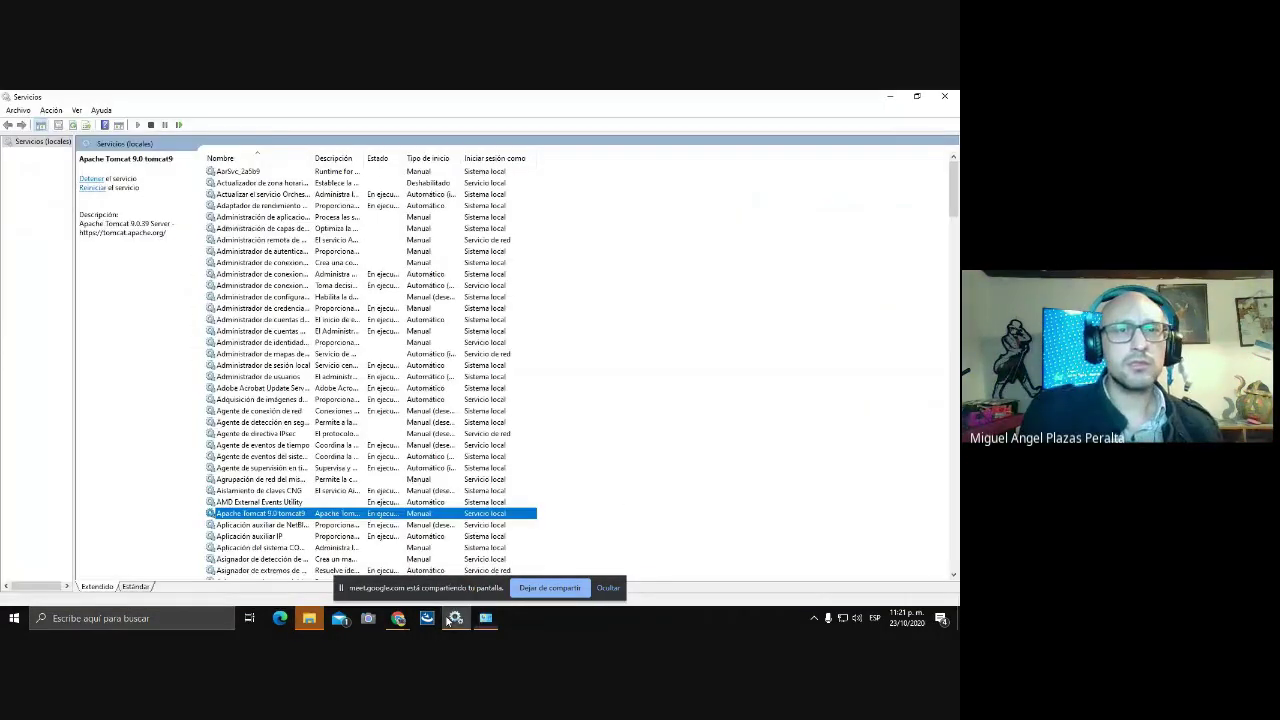
pyautogui.rightClick(365, 517)
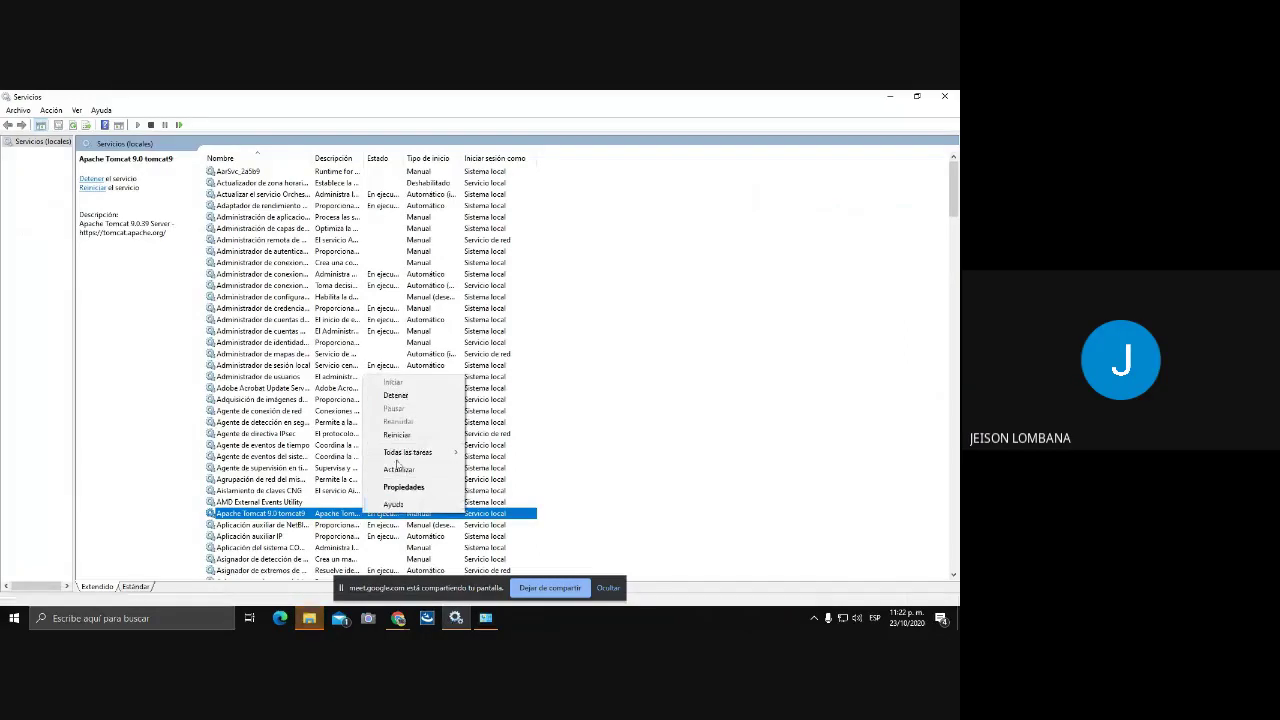
pyautogui.click(396, 396)
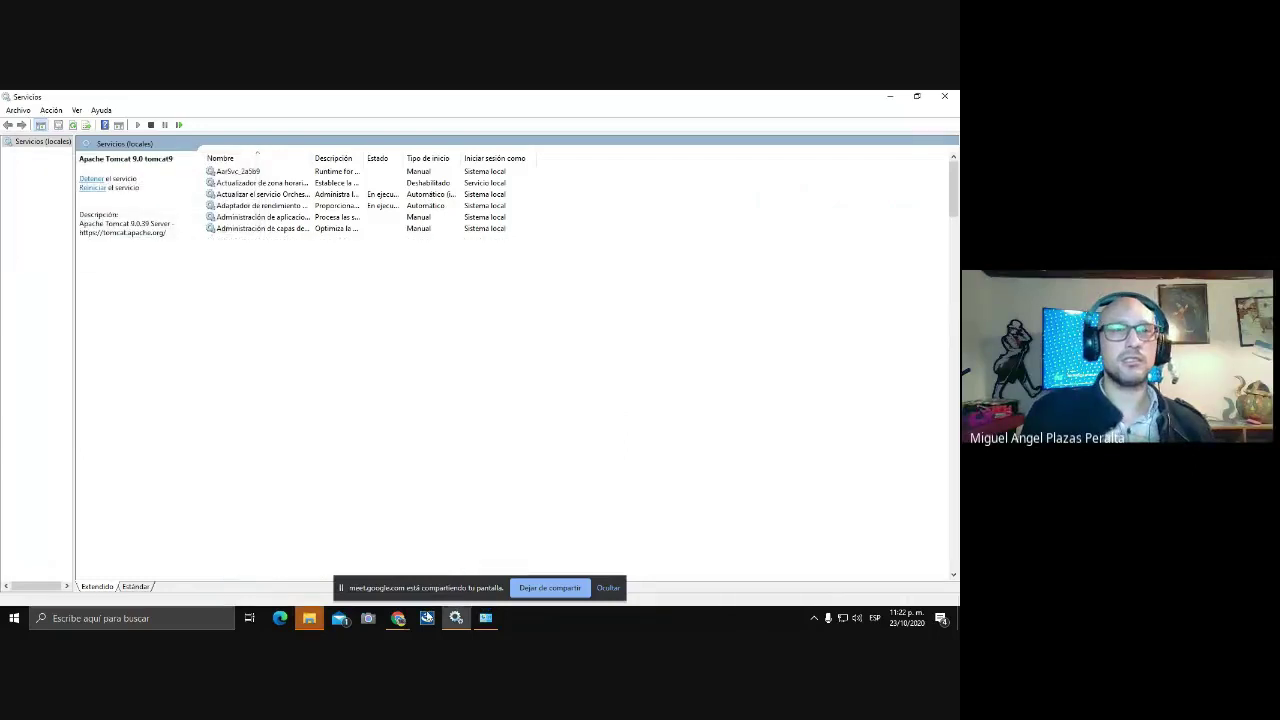
pyautogui.click(484, 621)
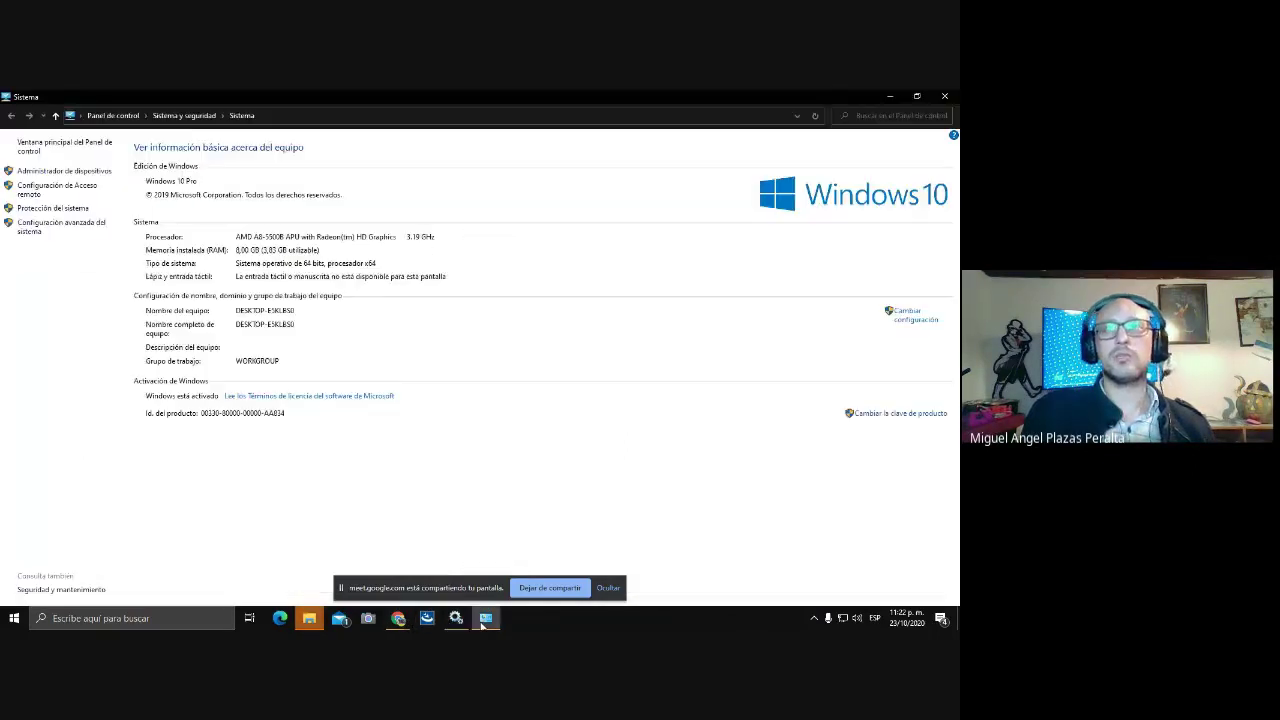
# Open Environment Variables and review the system Path entries without changes.
pyautogui.click(48, 228)
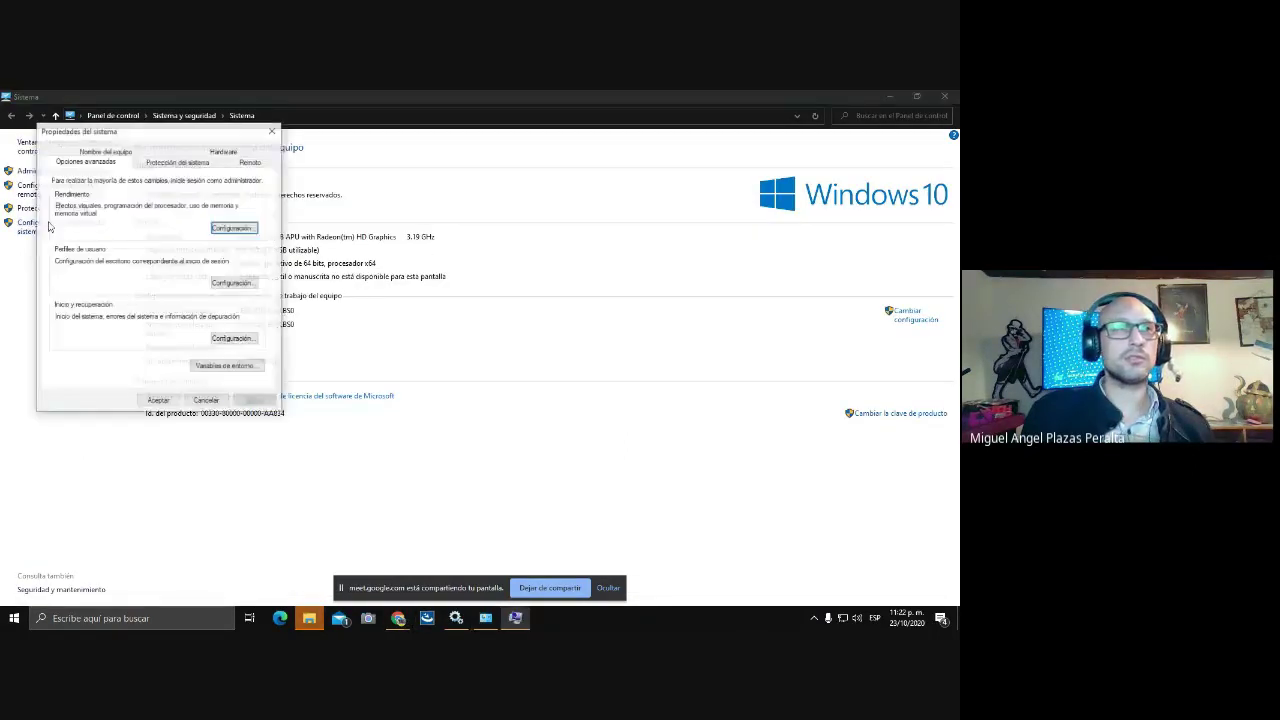
pyautogui.click(230, 367)
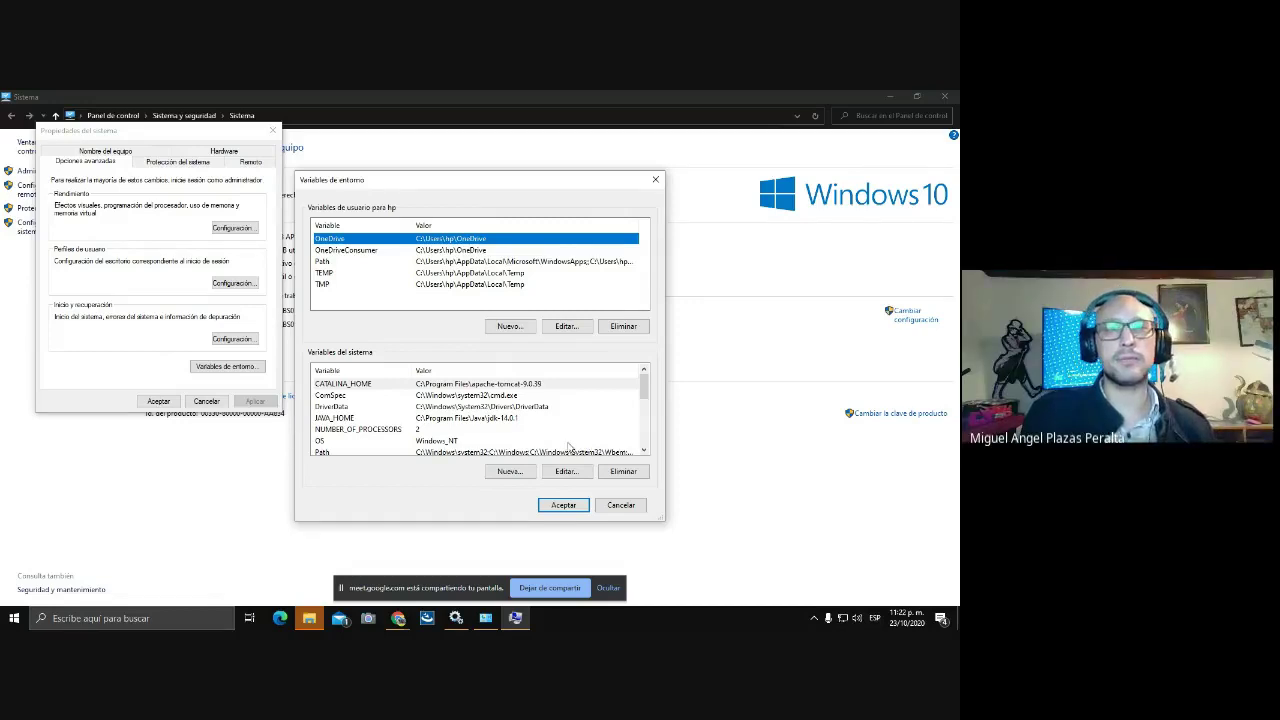
pyautogui.scroll(-1, 458, 435)
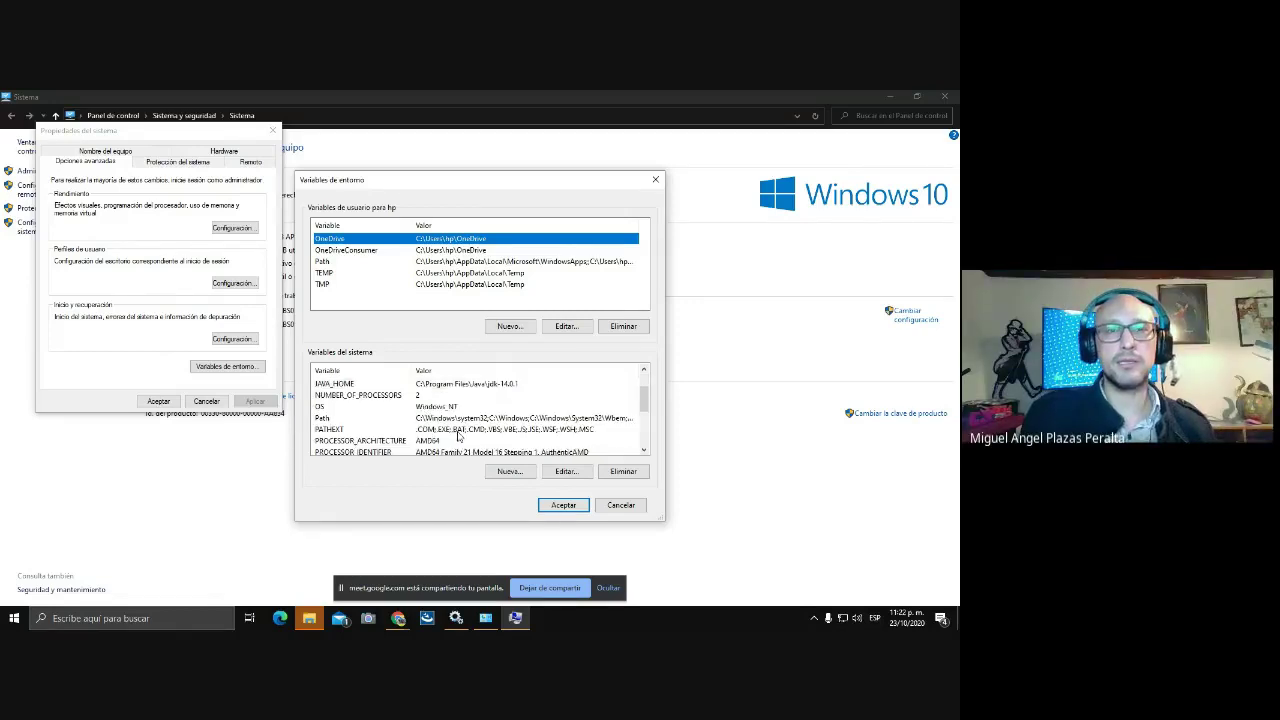
pyautogui.click(326, 419)
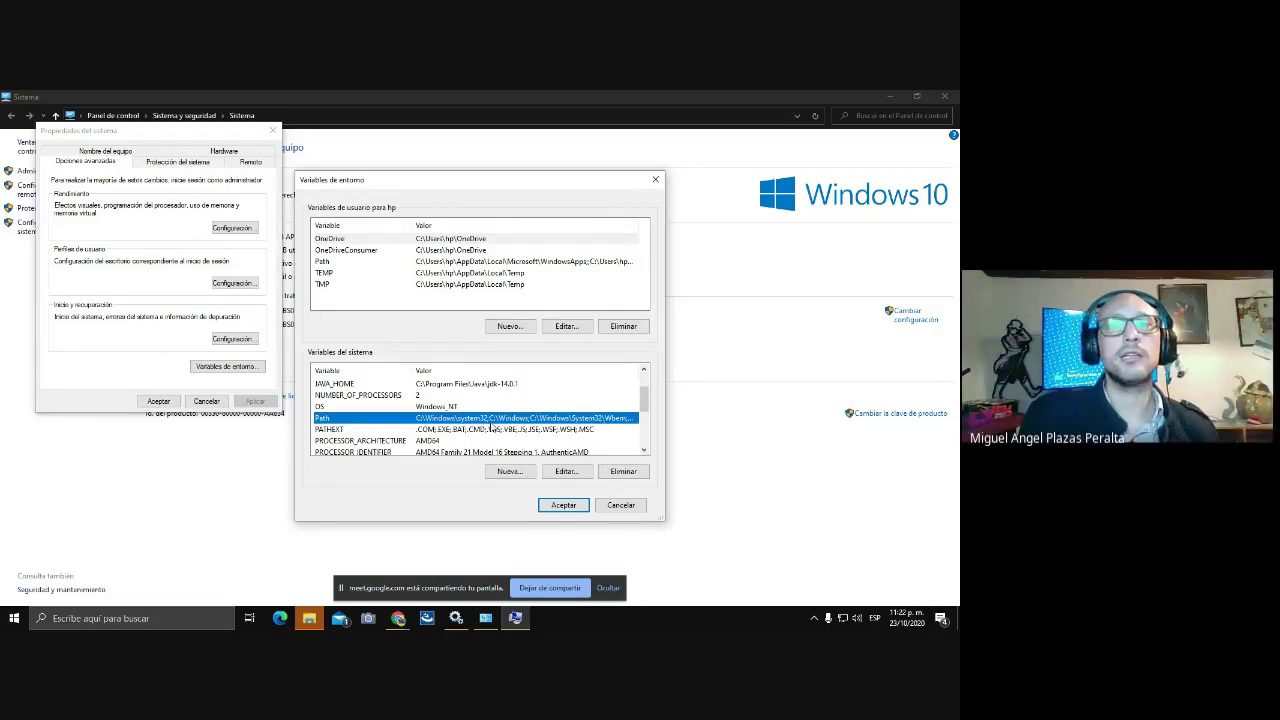
pyautogui.click(566, 474)
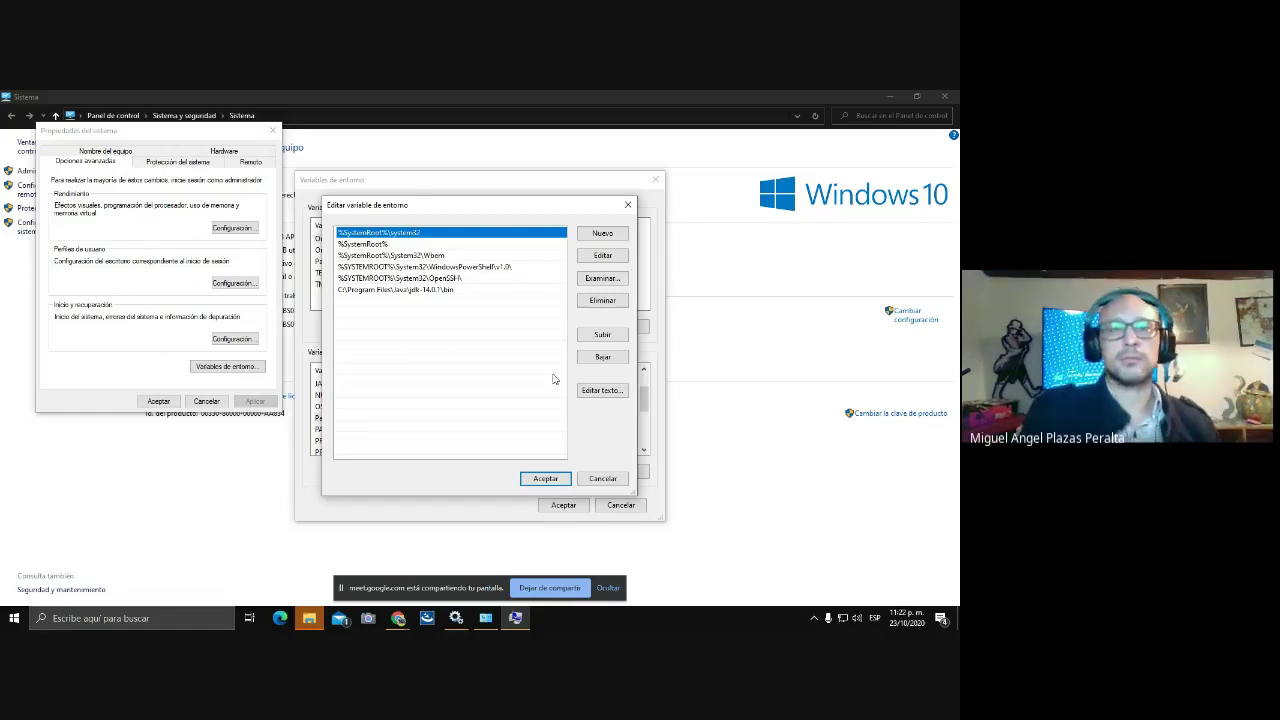
pyautogui.click(553, 480)
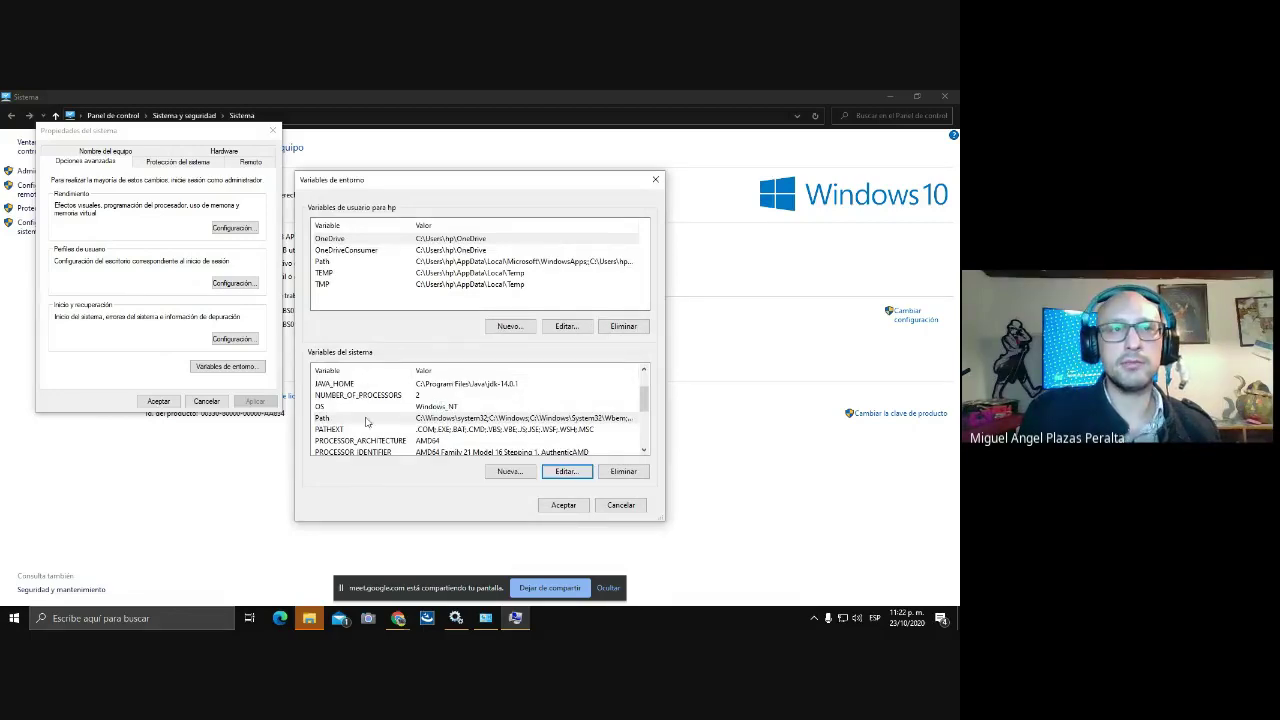
# Select the CATALINA_HOME system variable and open it with Editar.
pyautogui.scroll(1, 362, 400)
pyautogui.click(376, 386)
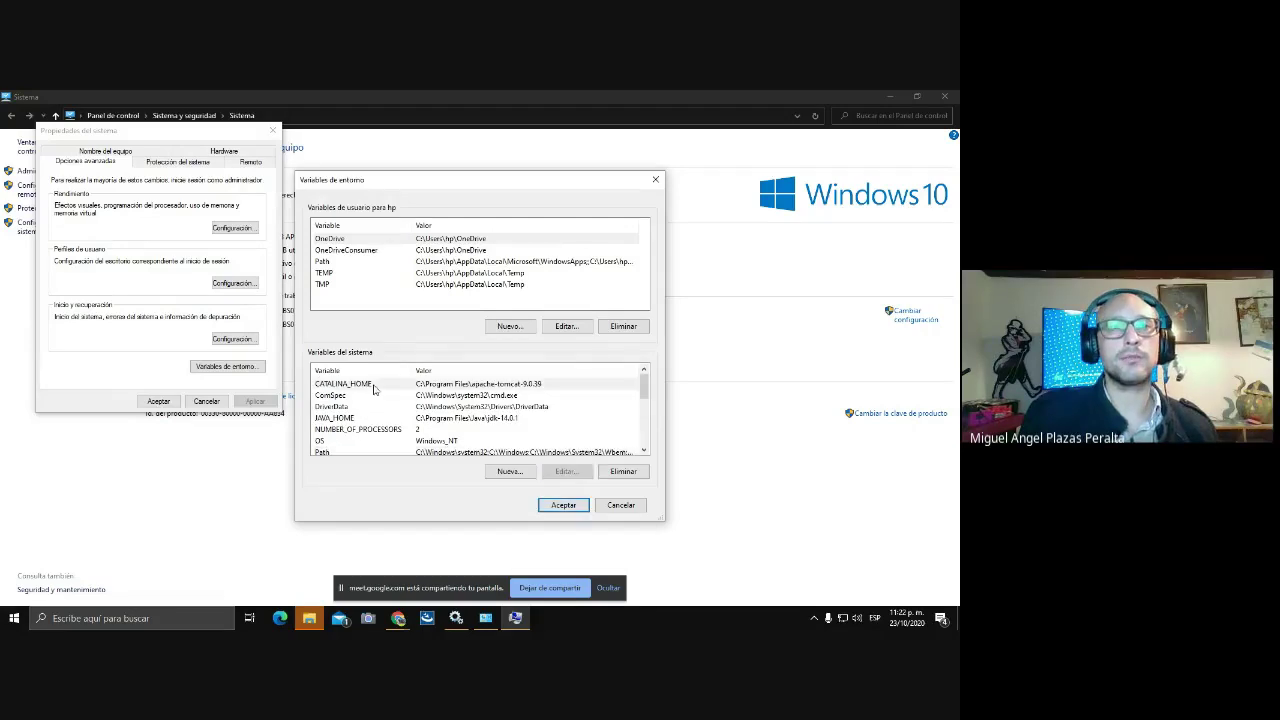
pyautogui.click(558, 476)
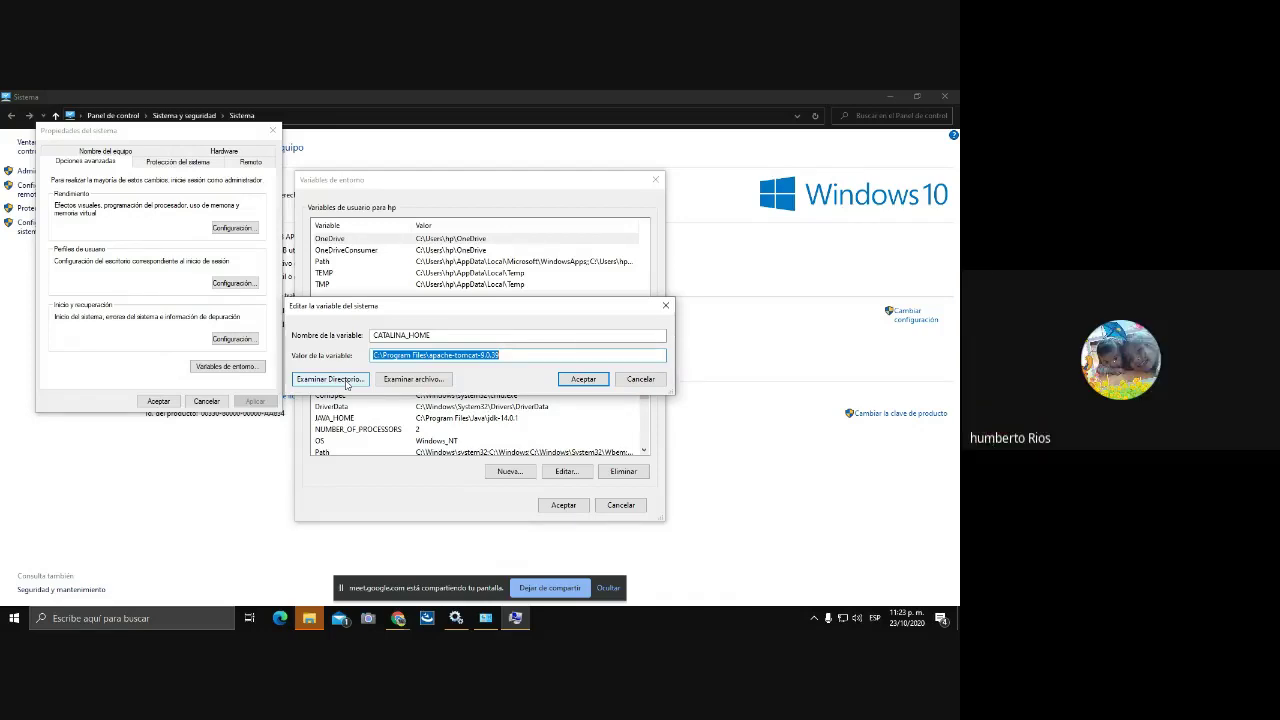
# Browse to C:\Archivos de programa\apache-tomcat-9.0.39 in the folder picker and select it.
pyautogui.click(345, 381)
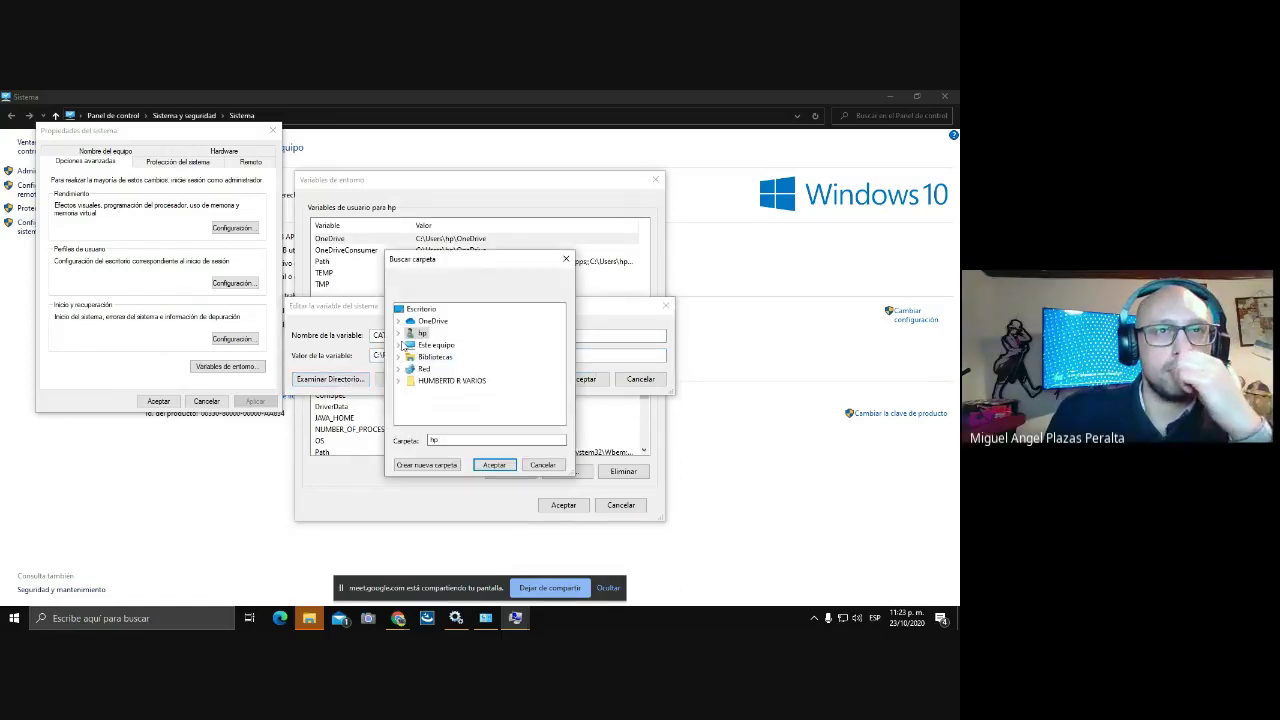
pyautogui.click(400, 345)
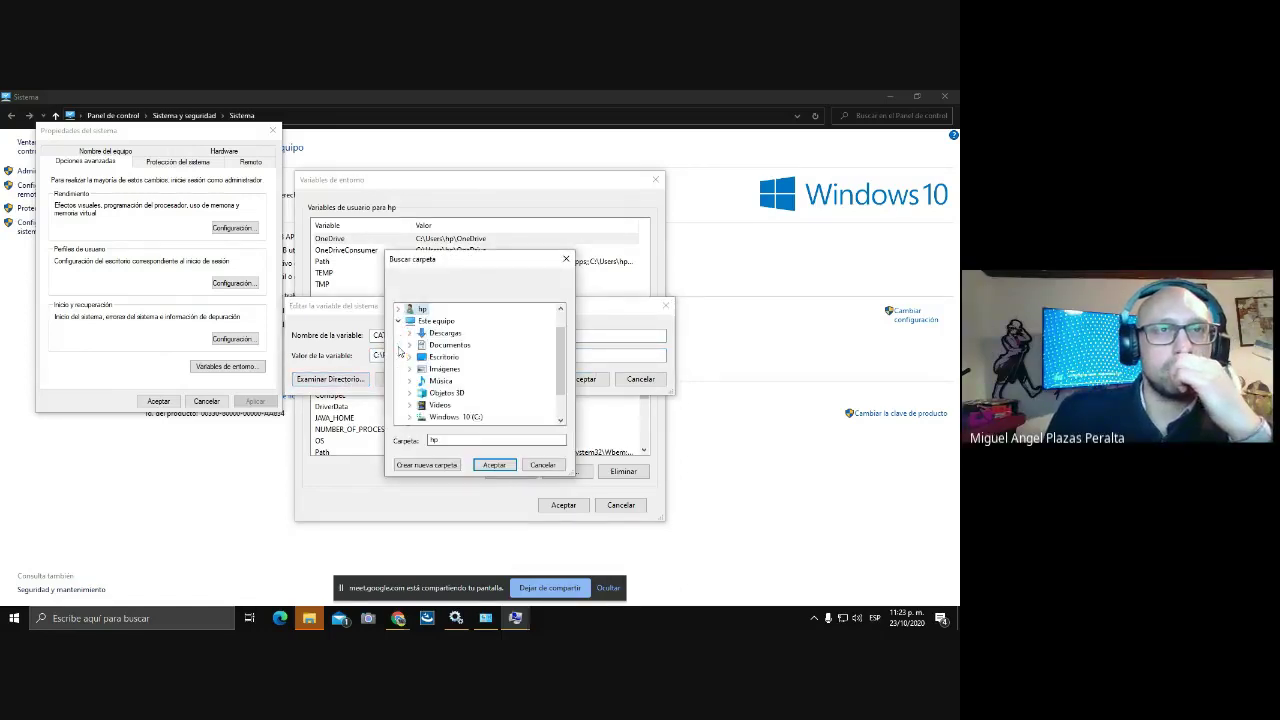
pyautogui.doubleClick(445, 418)
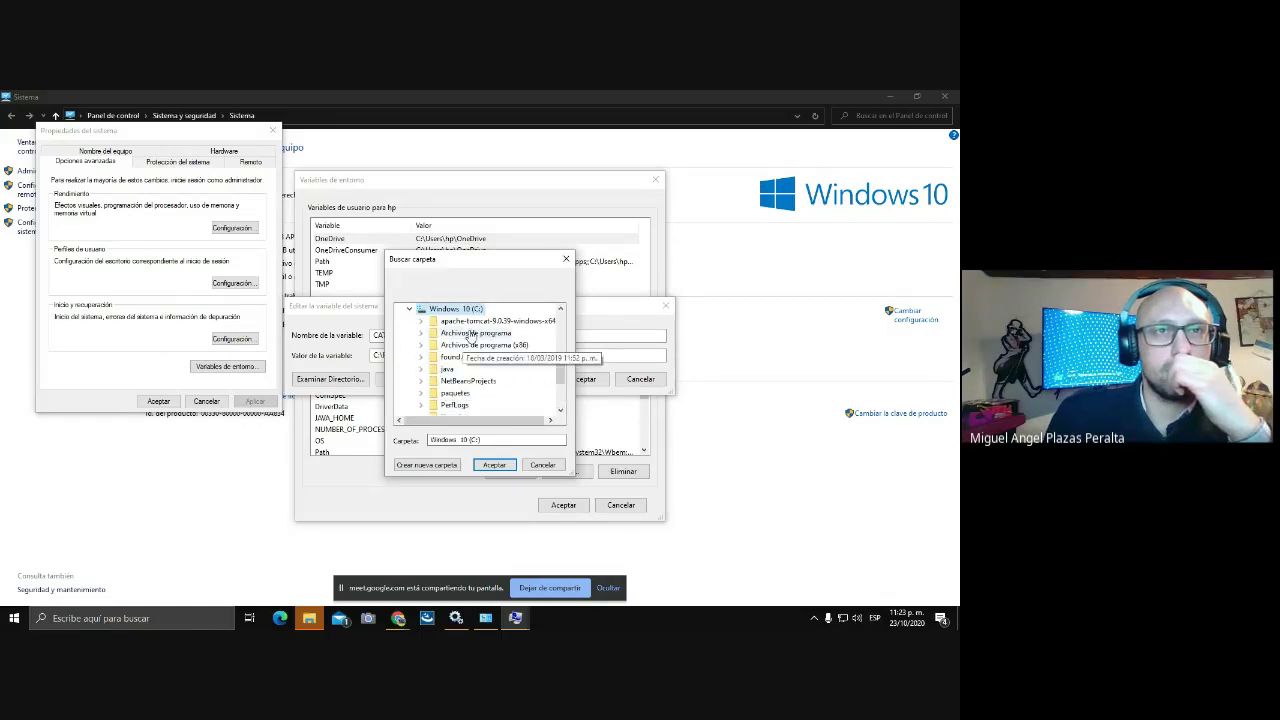
pyautogui.click(422, 333)
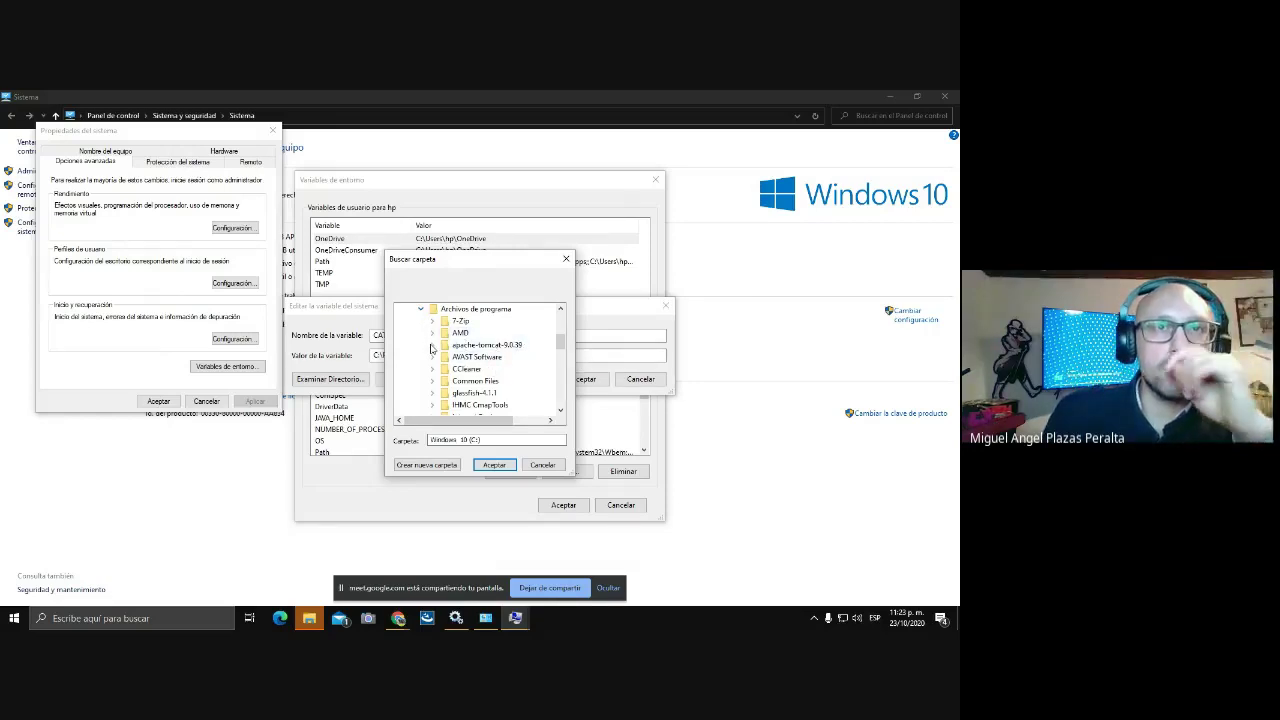
pyautogui.scroll(2, 433, 340)
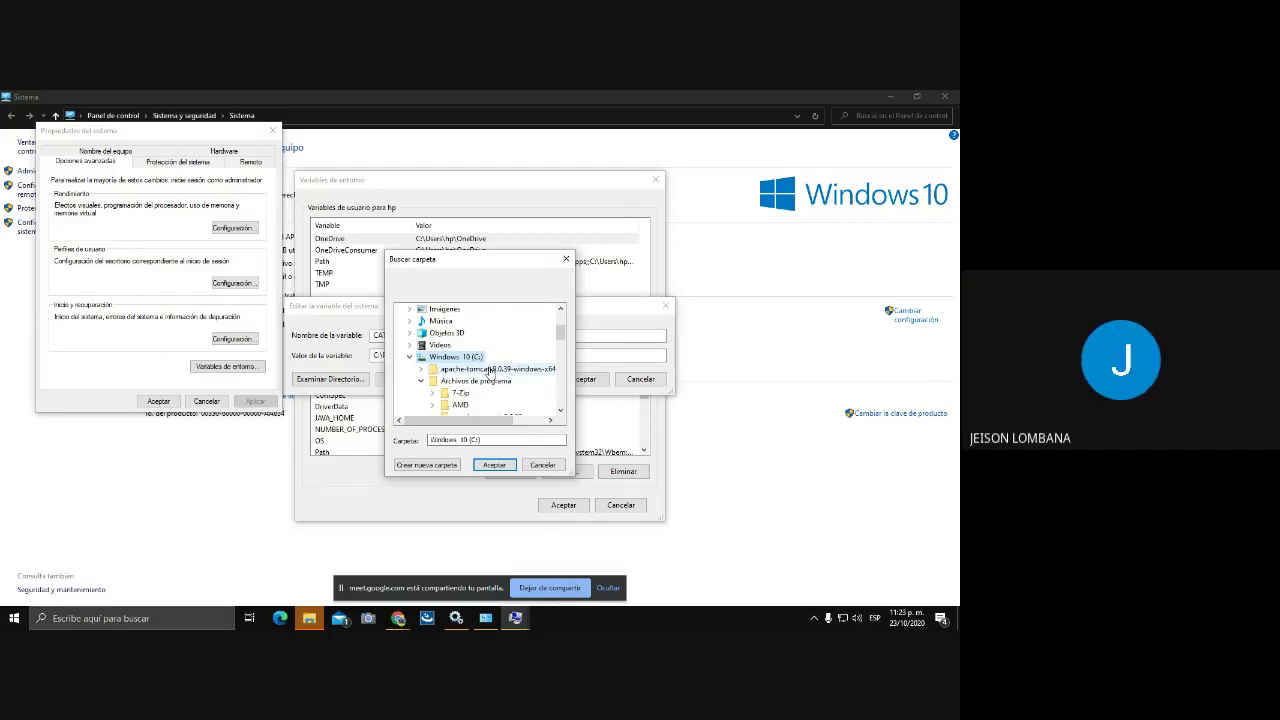
pyautogui.scroll(-1, 490, 370)
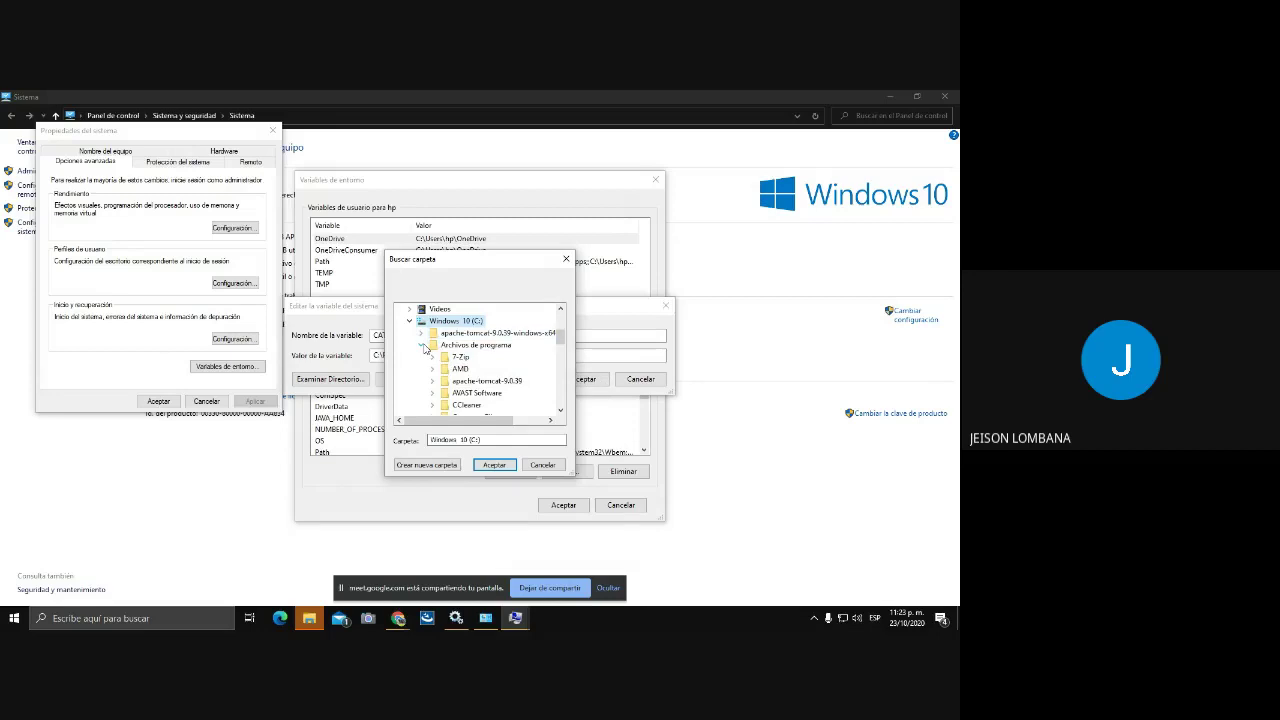
pyautogui.scroll(-1, 424, 348)
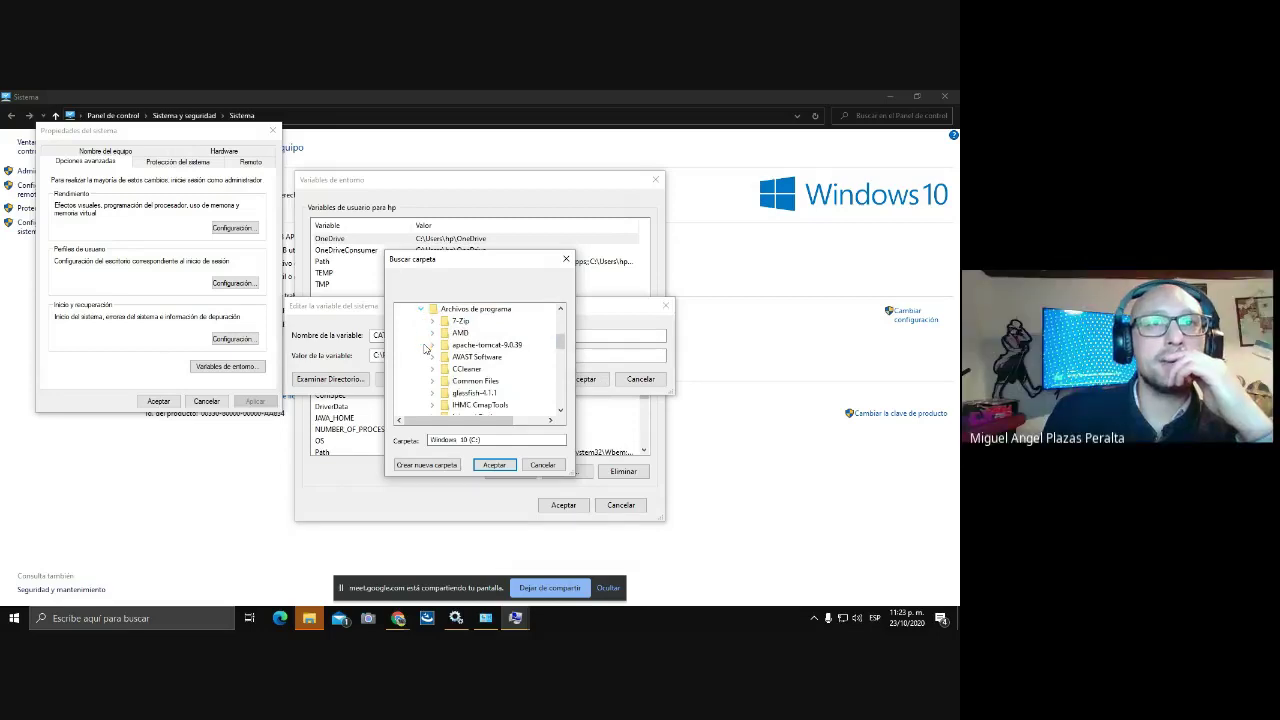
pyautogui.click(433, 346)
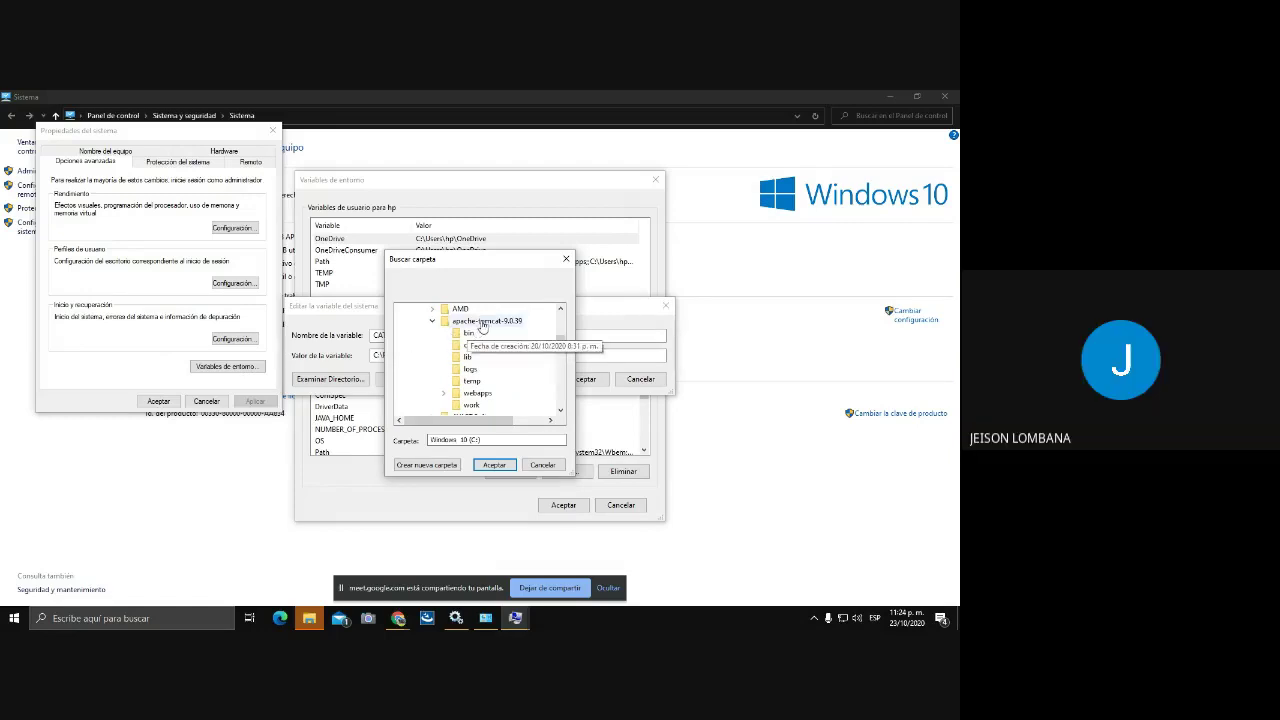
pyautogui.click(482, 323)
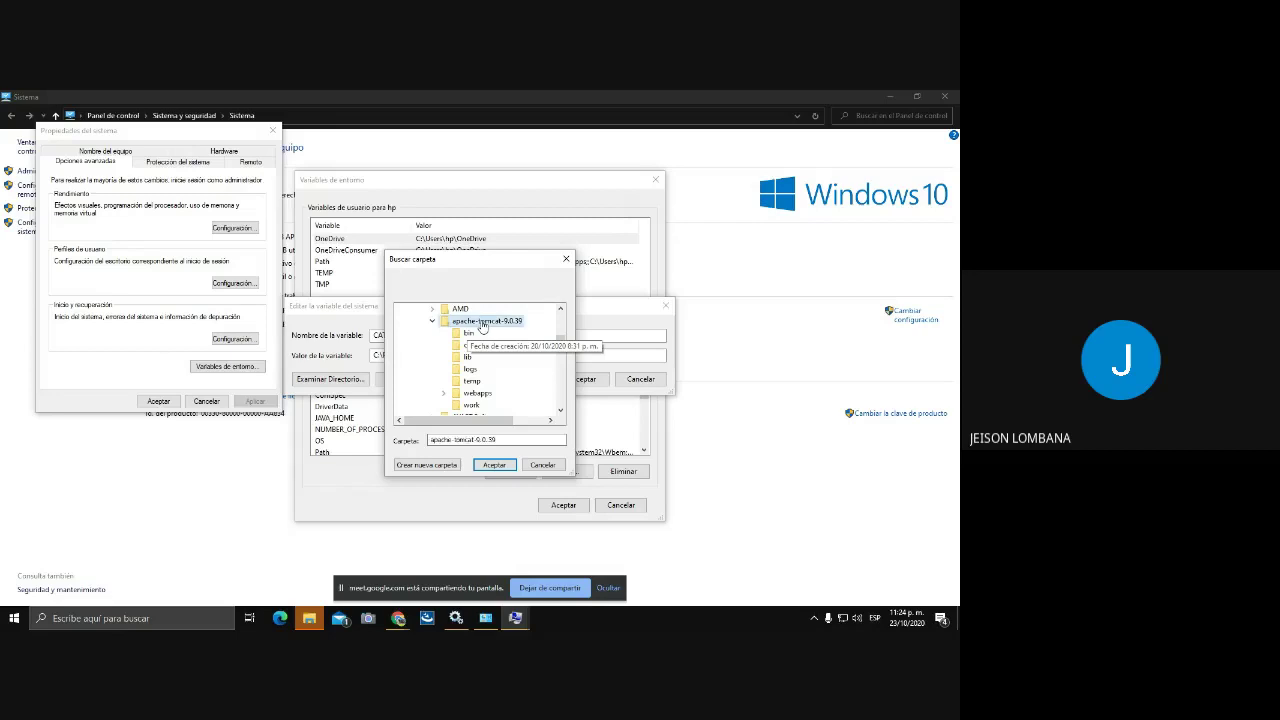
# Accept the folder as CATALINA_HOME's value and close both variable dialogs with Aceptar.
pyautogui.click(493, 466)
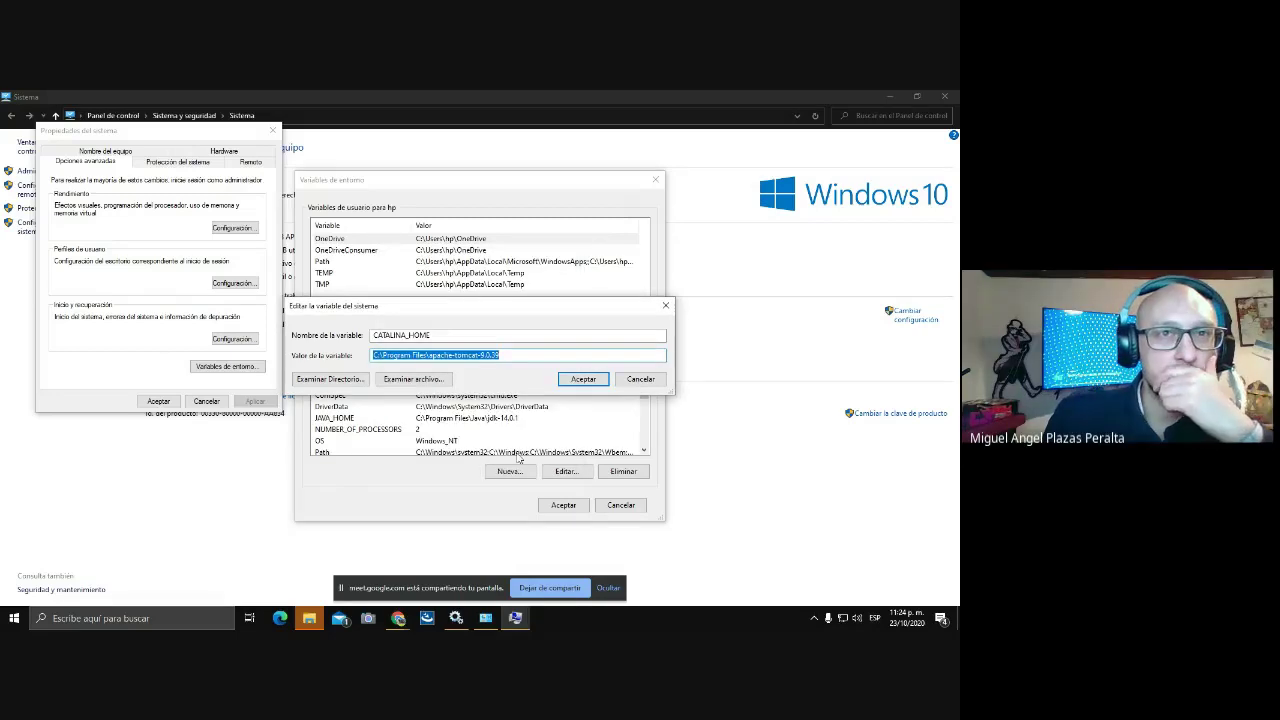
pyautogui.click(583, 380)
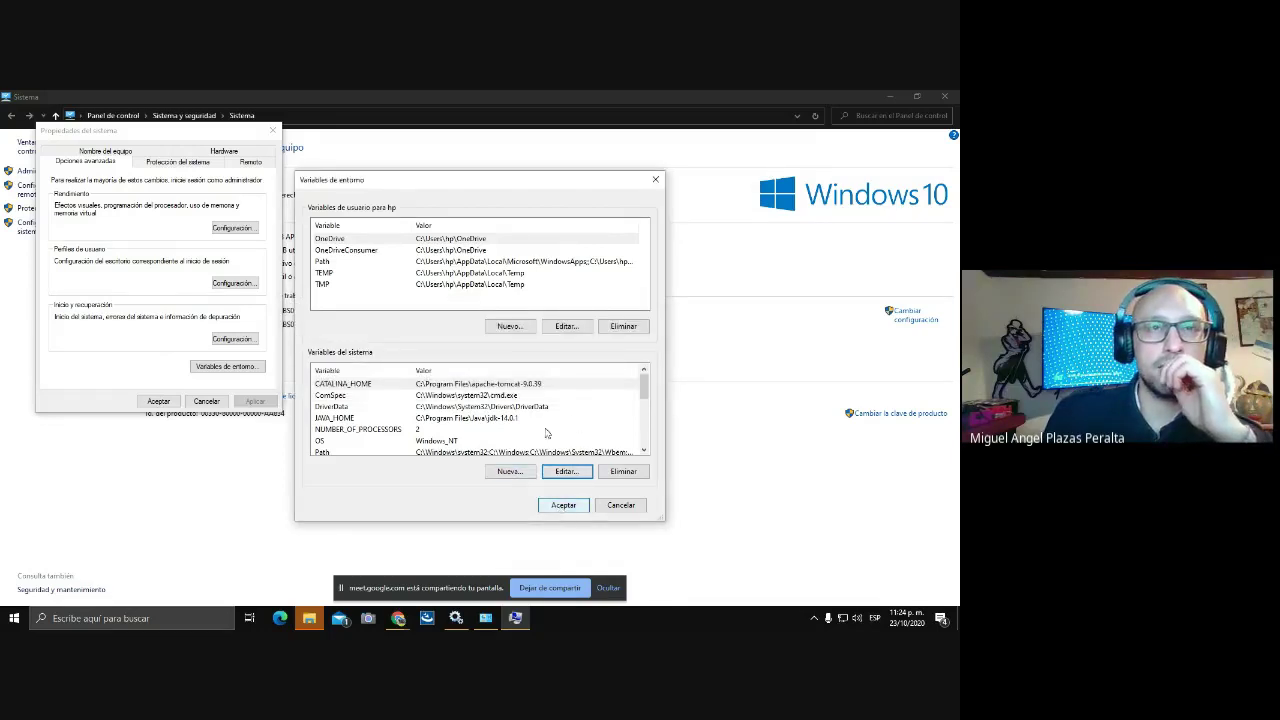
pyautogui.click(566, 505)
# Close System Properties and start the Apache Tomcat 9.0 tomcat9 service with Iniciar.
pyautogui.click(147, 402)
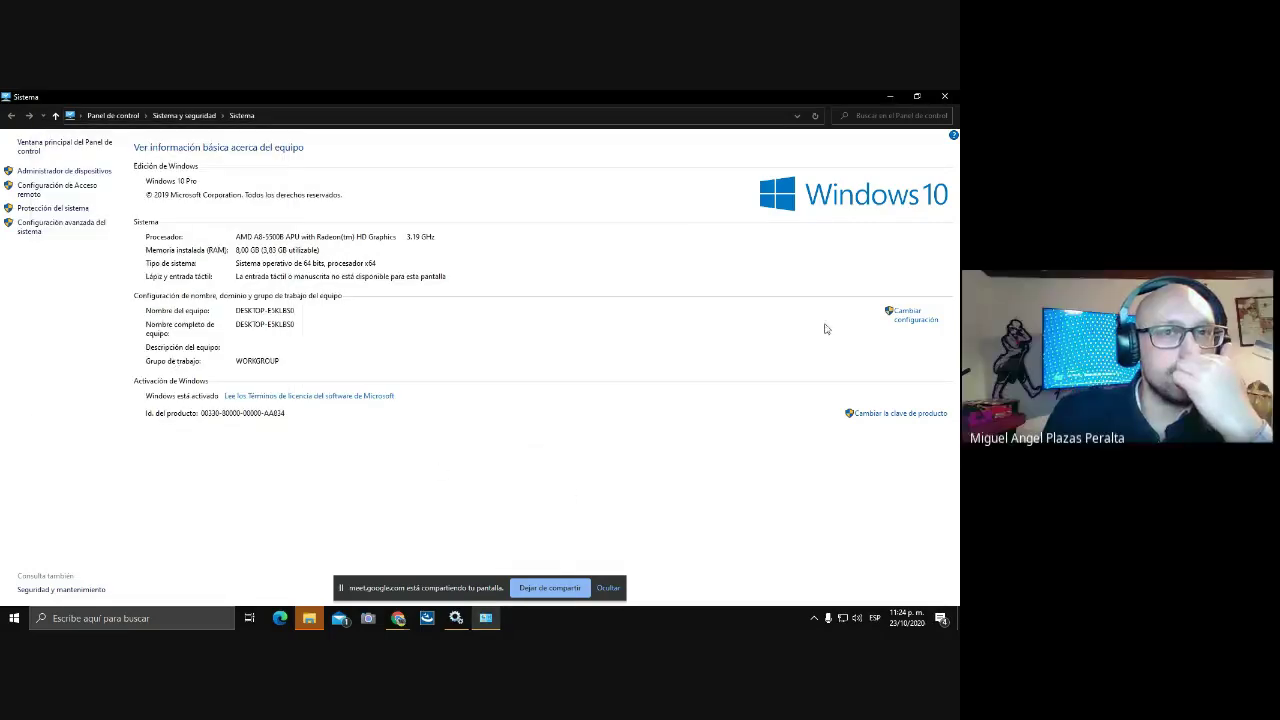
pyautogui.click(887, 96)
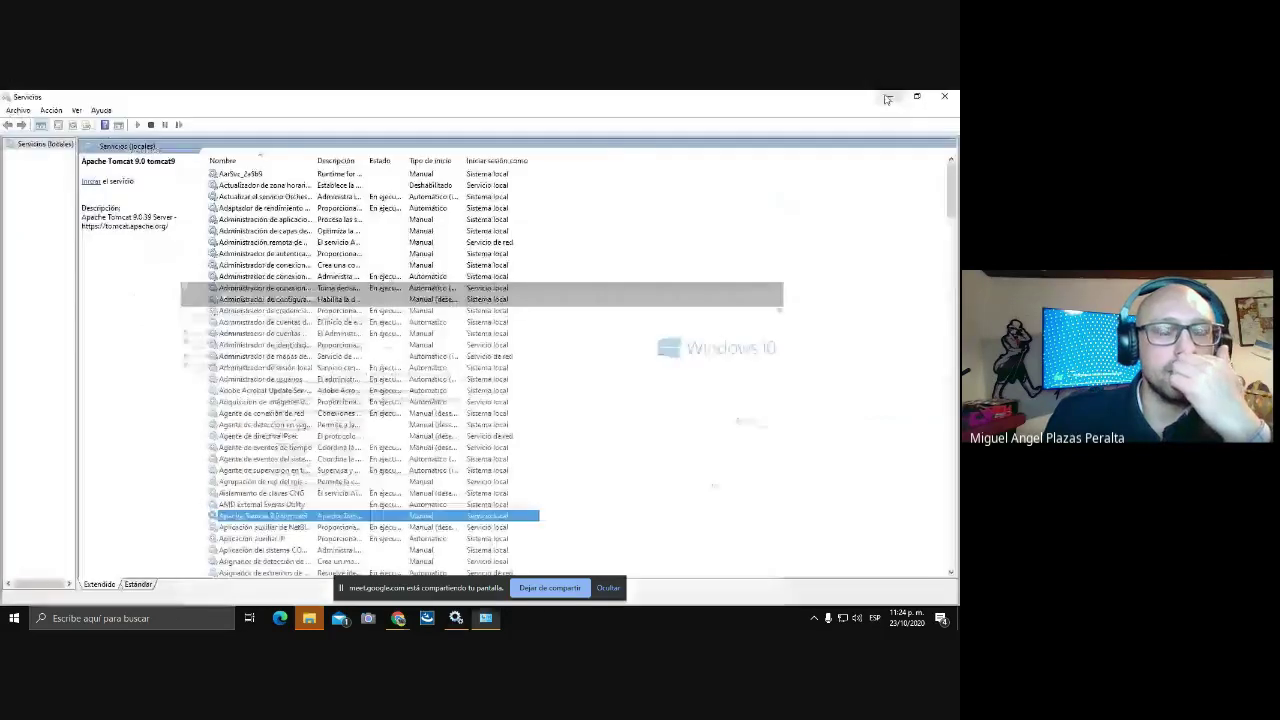
pyautogui.rightClick(355, 516)
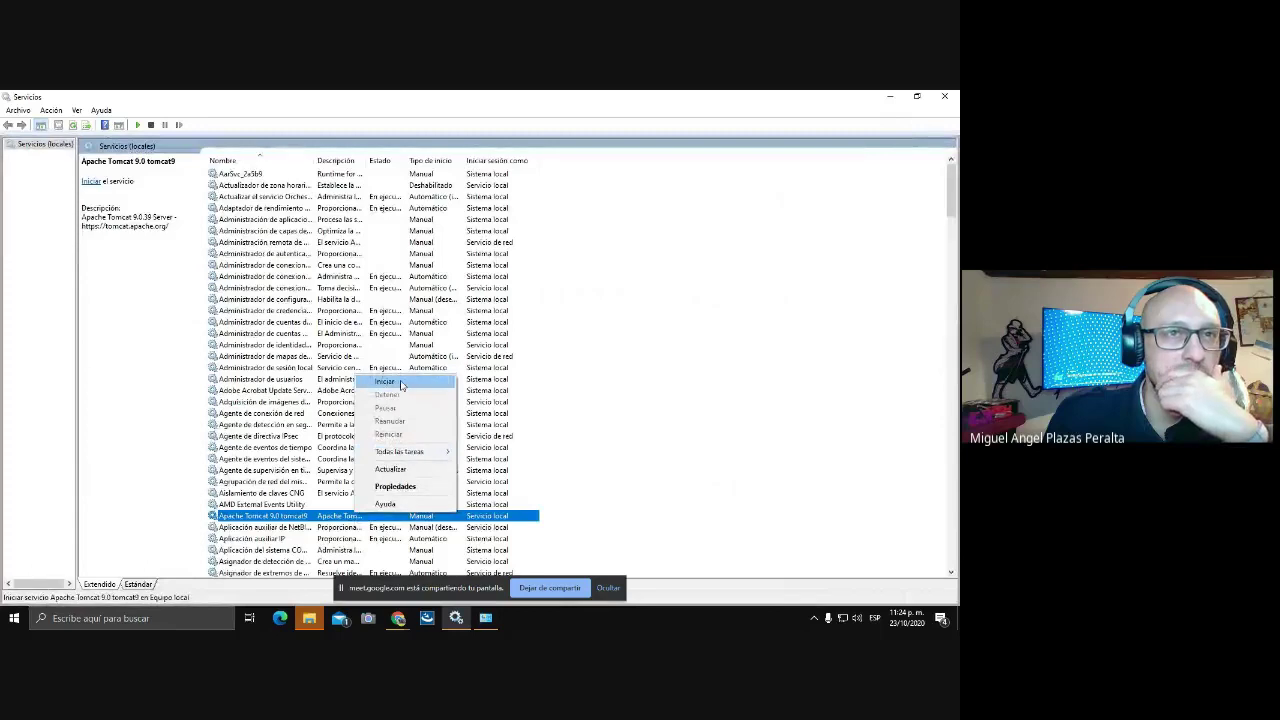
pyautogui.click(395, 383)
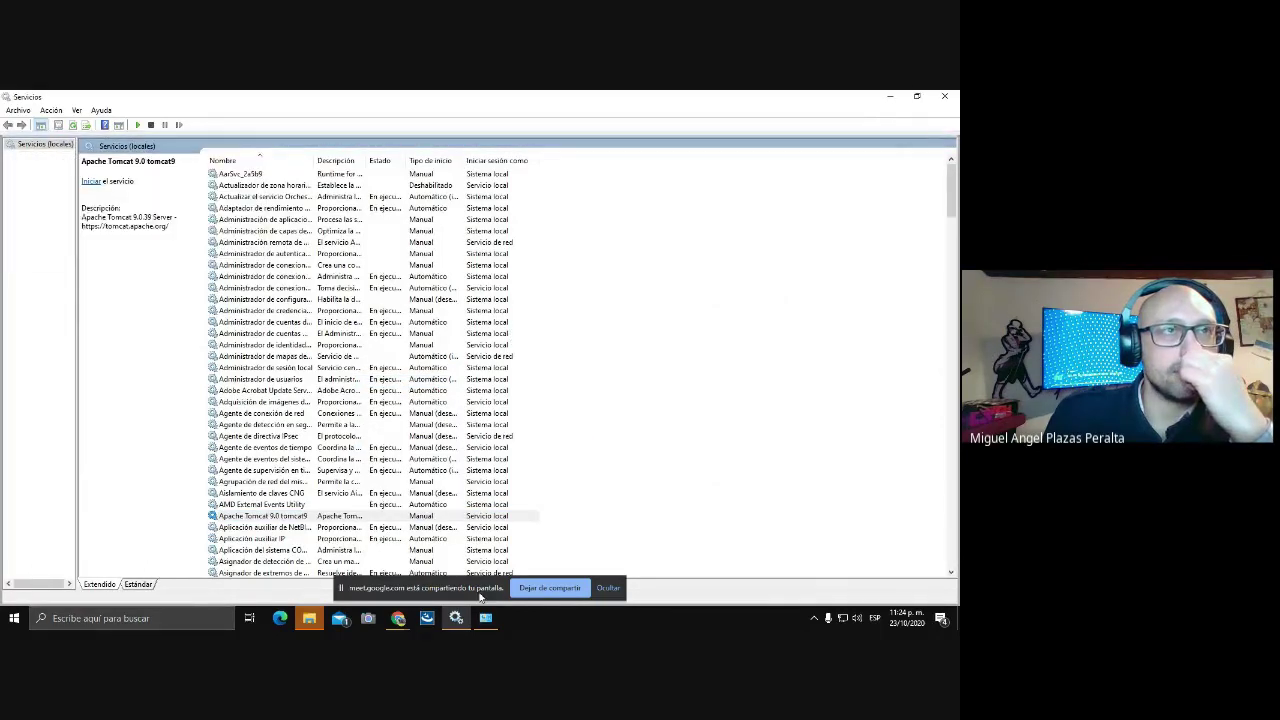
# Bring Chrome's new-tab window forward, then return to the Services list.
pyautogui.click(398, 619)
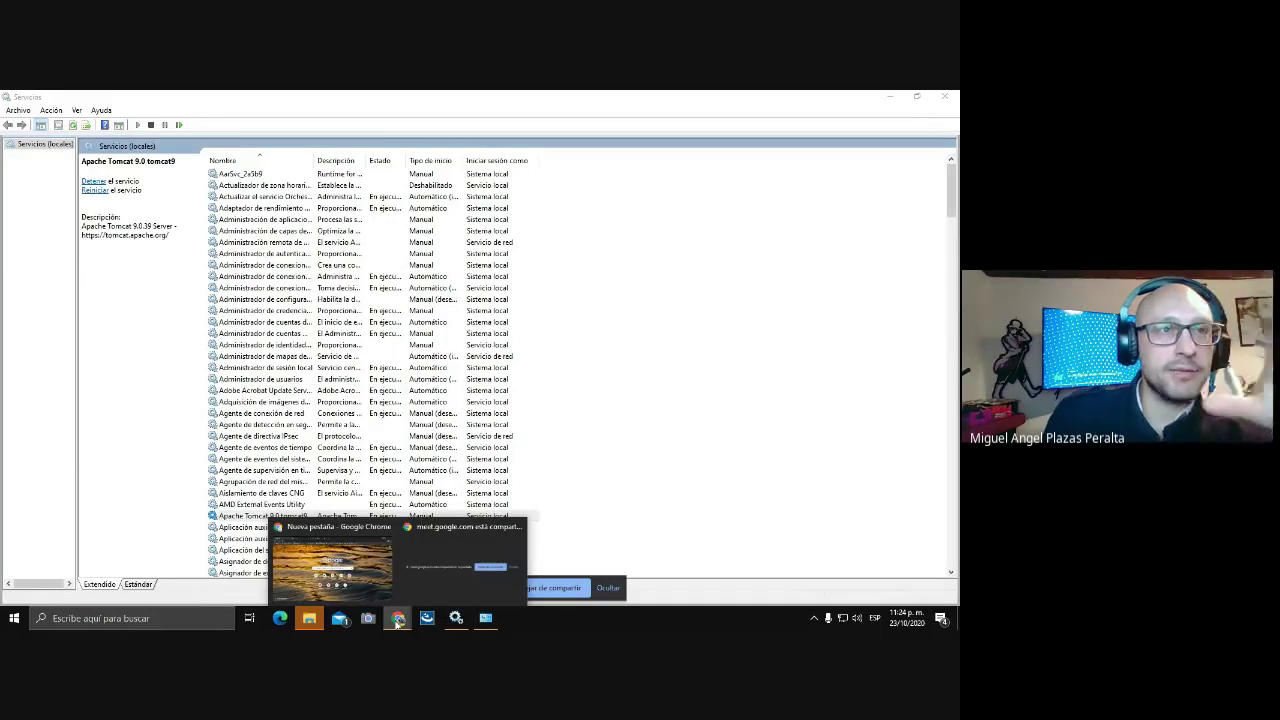
pyautogui.click(365, 555)
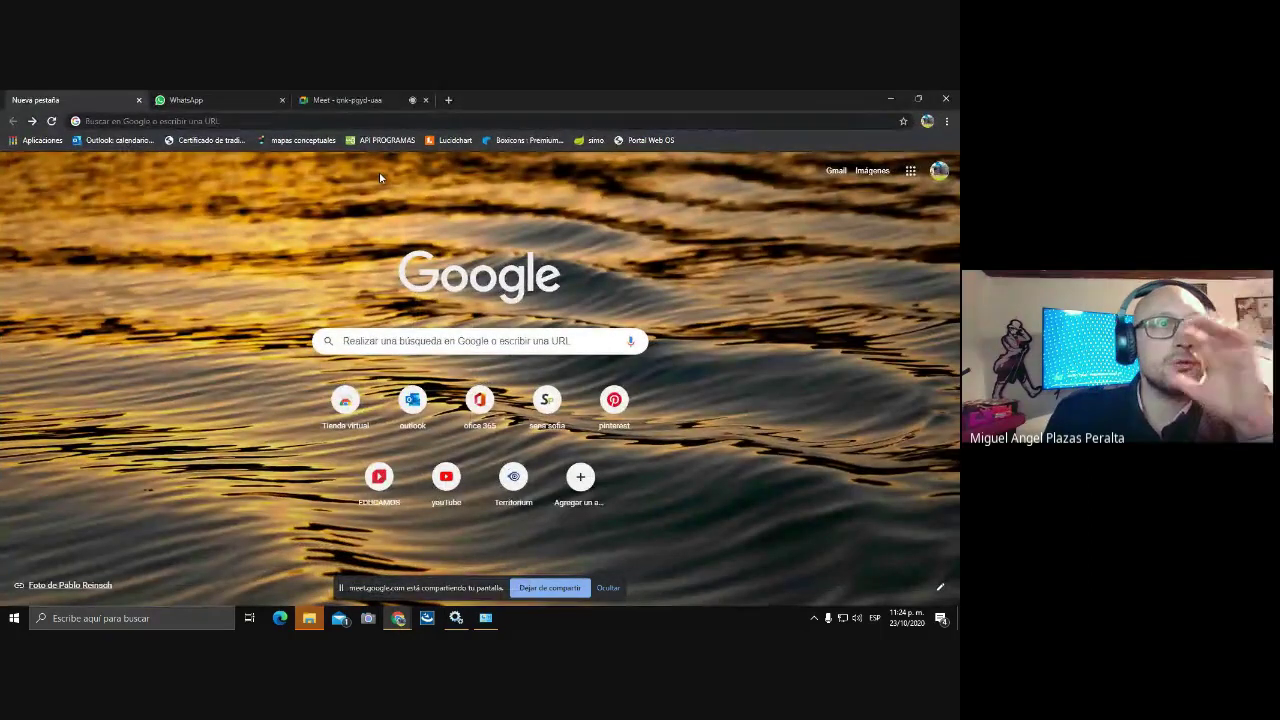
pyautogui.click(458, 621)
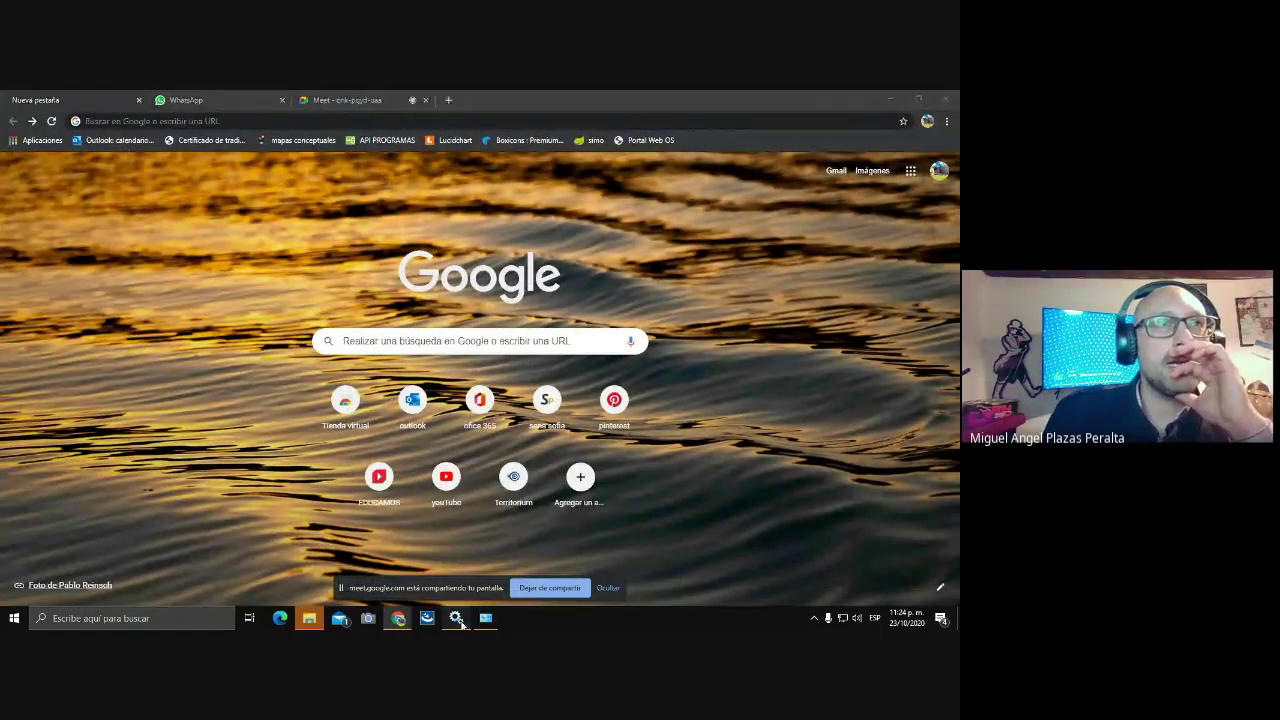
# Bring Chrome's new-tab window forward, dismiss the address suggestions and reveal hidden tray icons.
pyautogui.click(458, 621)
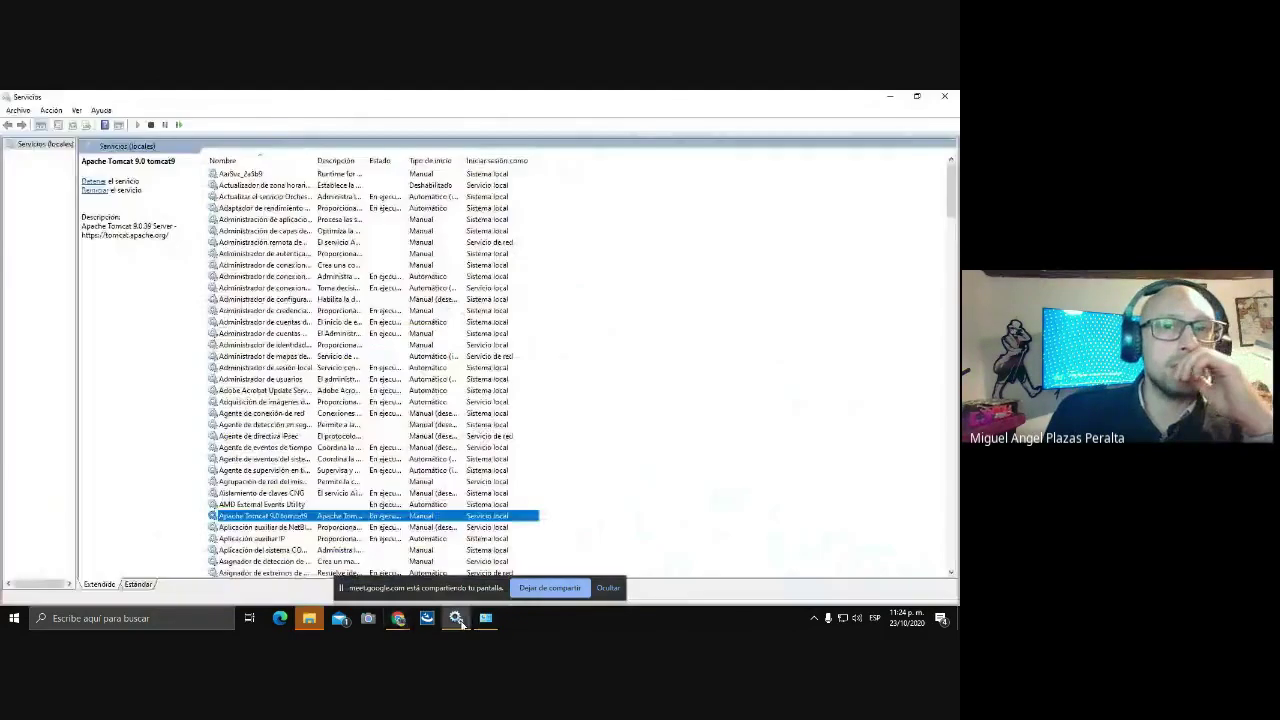
pyautogui.moveTo(398, 618)
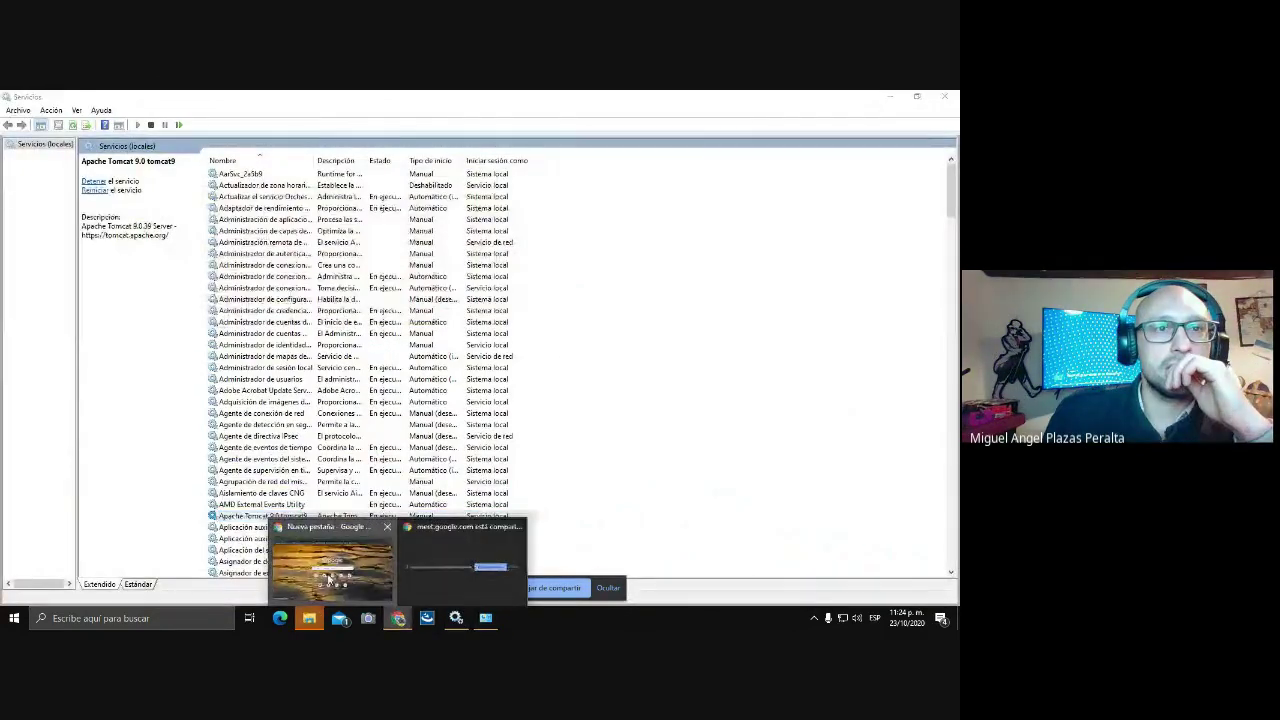
pyautogui.click(333, 583)
pyautogui.click(250, 122)
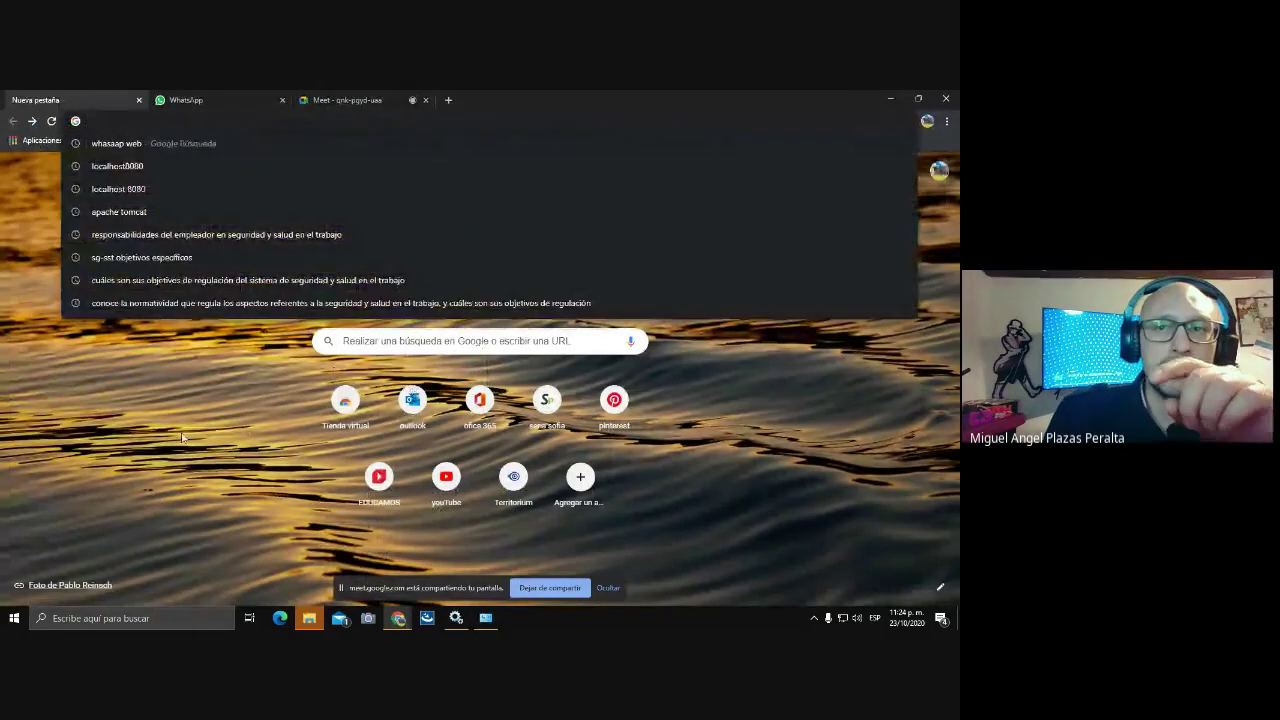
pyautogui.click(697, 546)
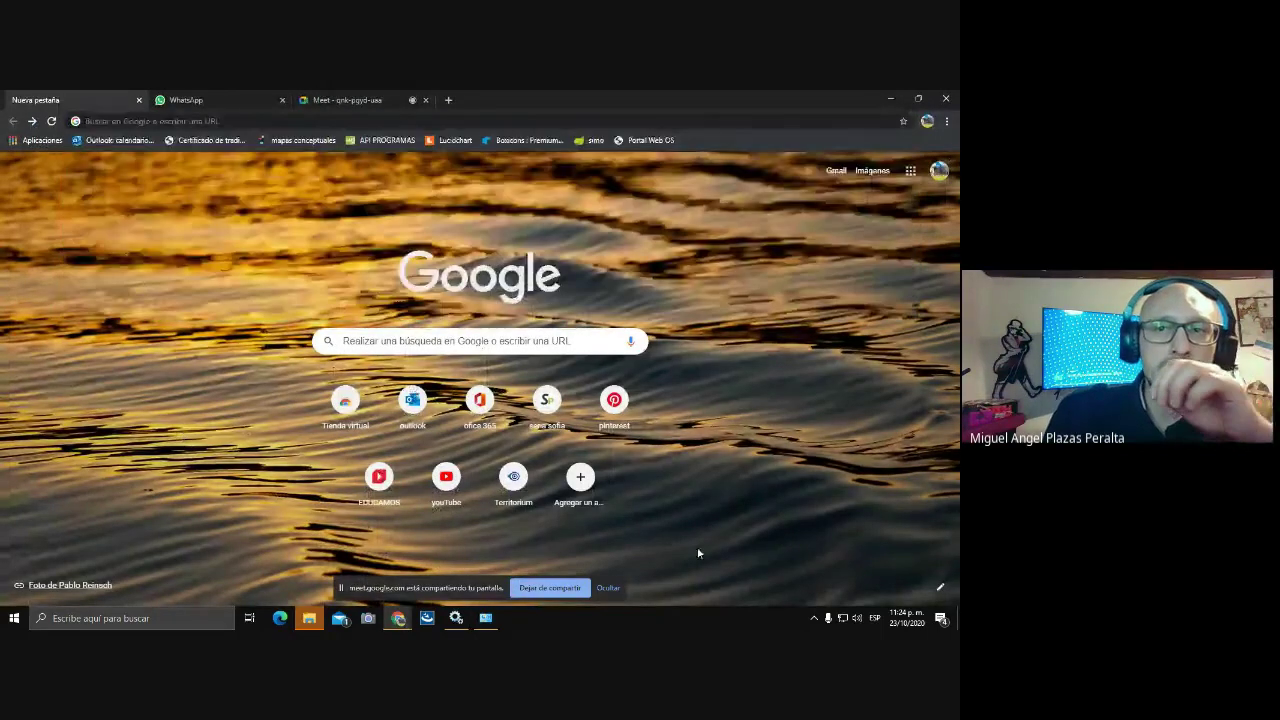
pyautogui.click(814, 619)
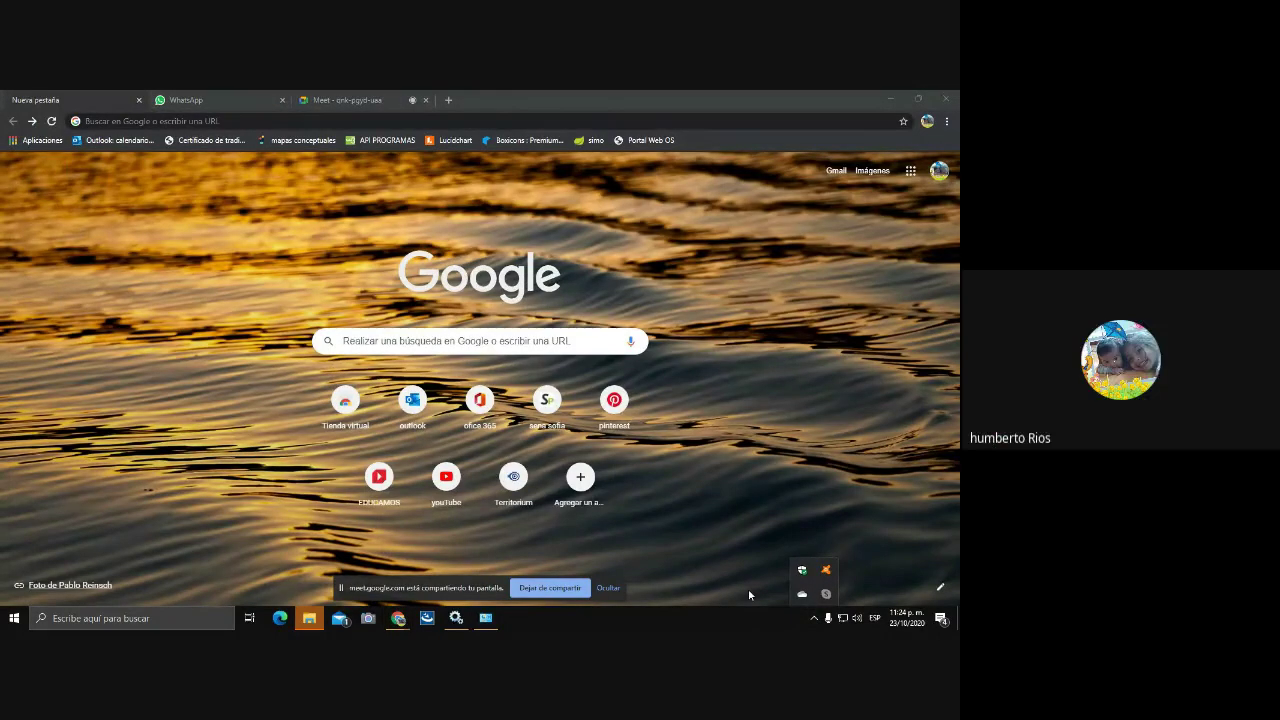
pyautogui.click(180, 120)
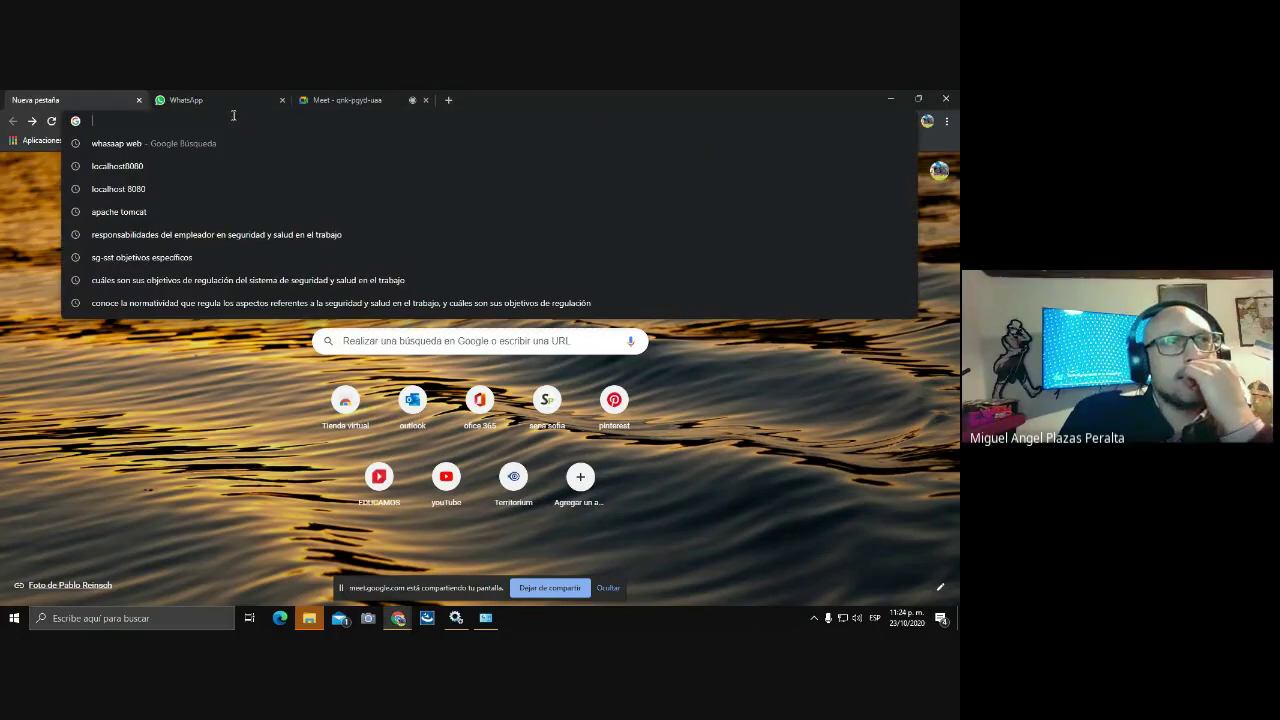
pyautogui.write('hh')
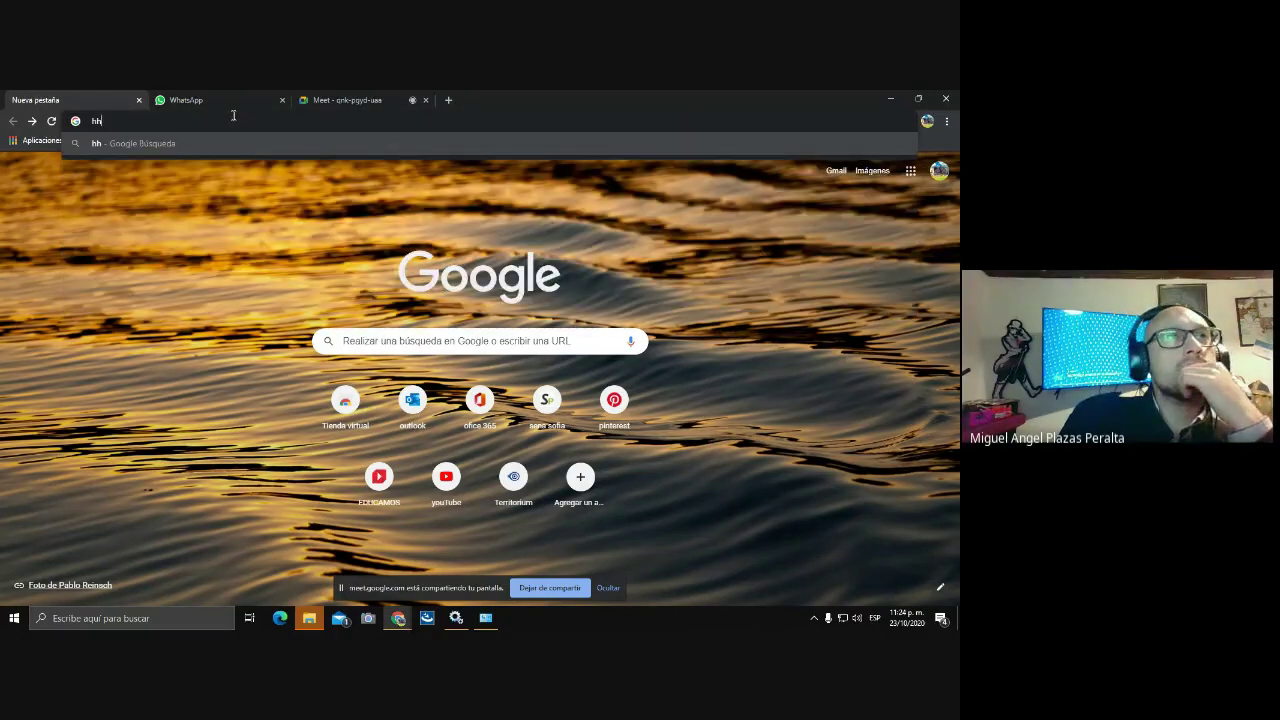
pyautogui.press('BackSpace')
pyautogui.write('tt')
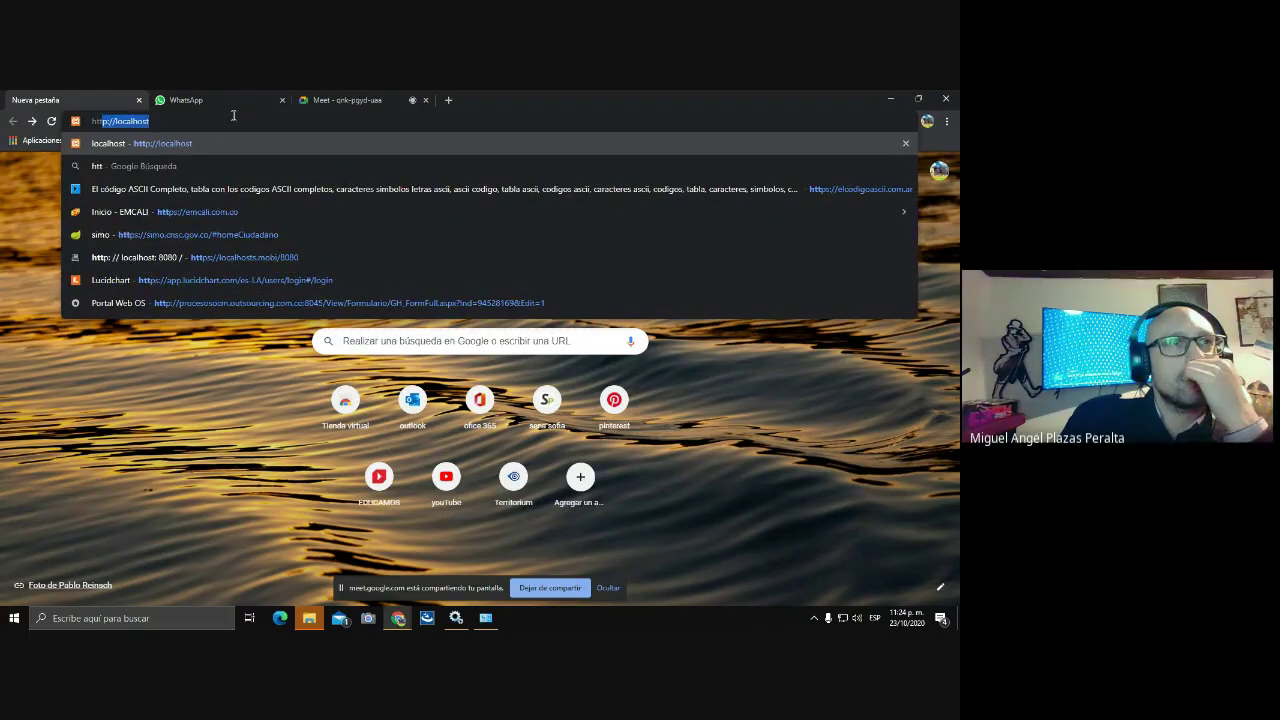
pyautogui.write('p')
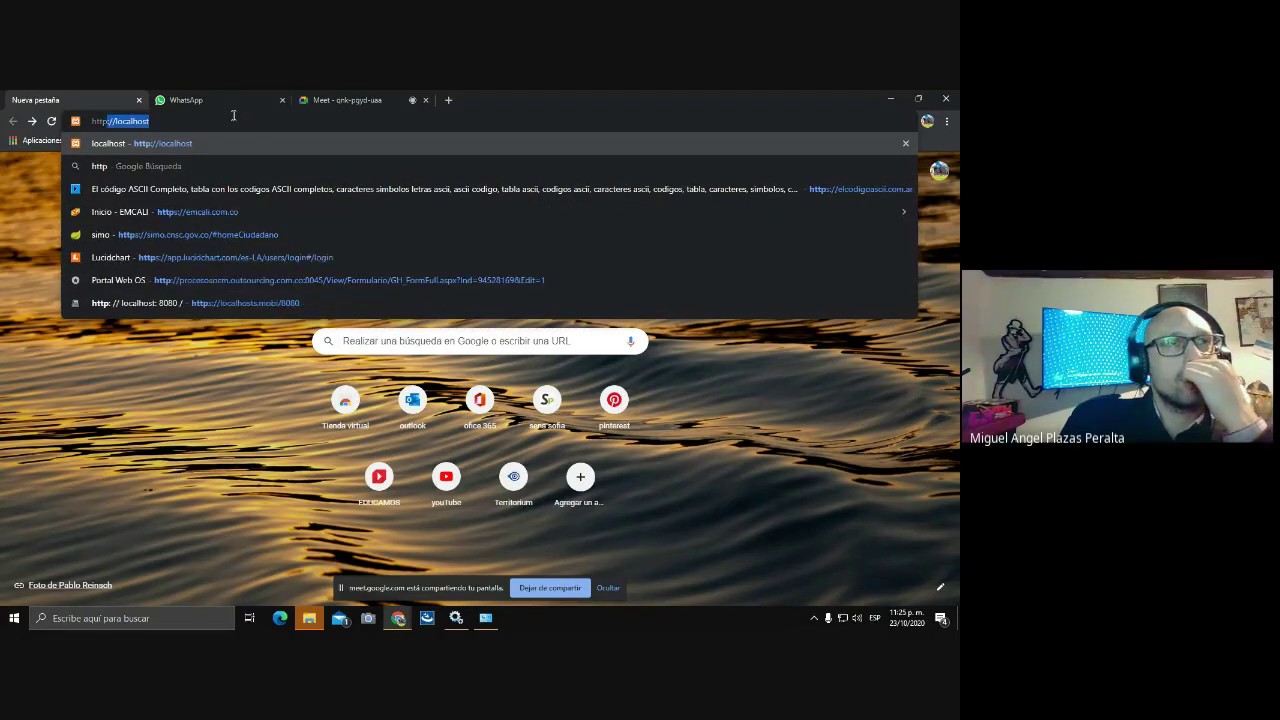
pyautogui.write(':')
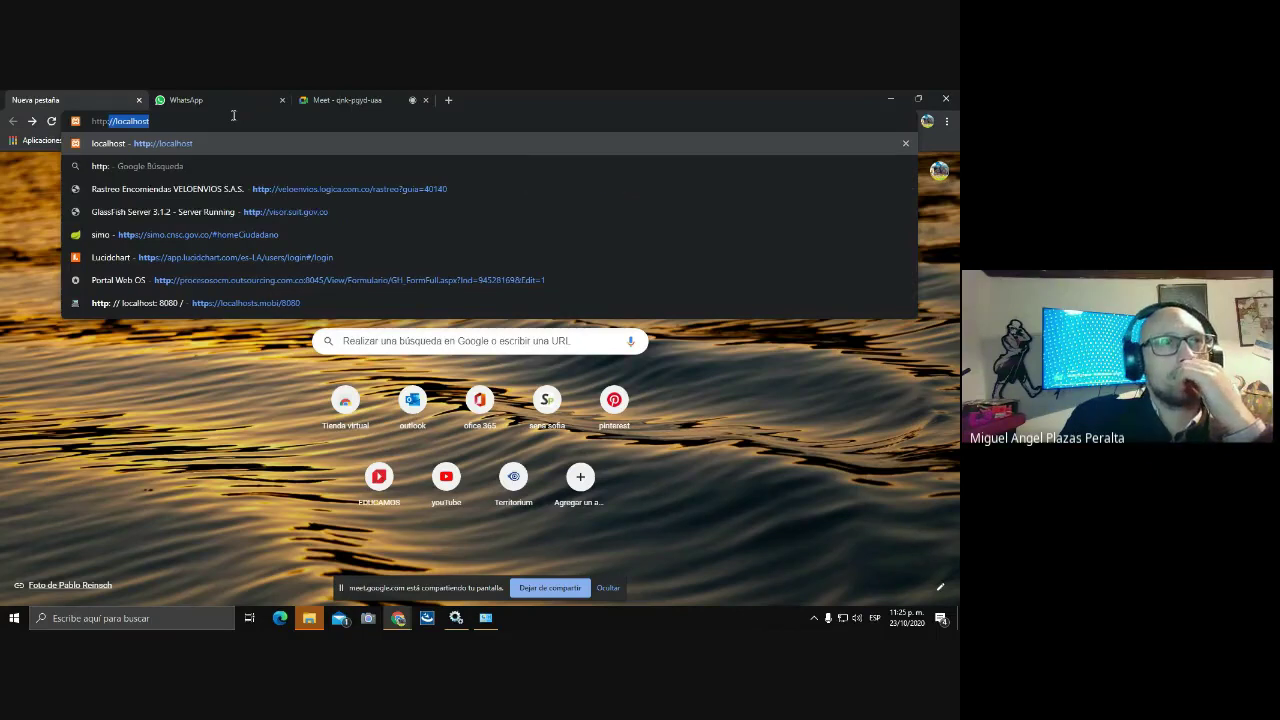
pyautogui.write('//local')
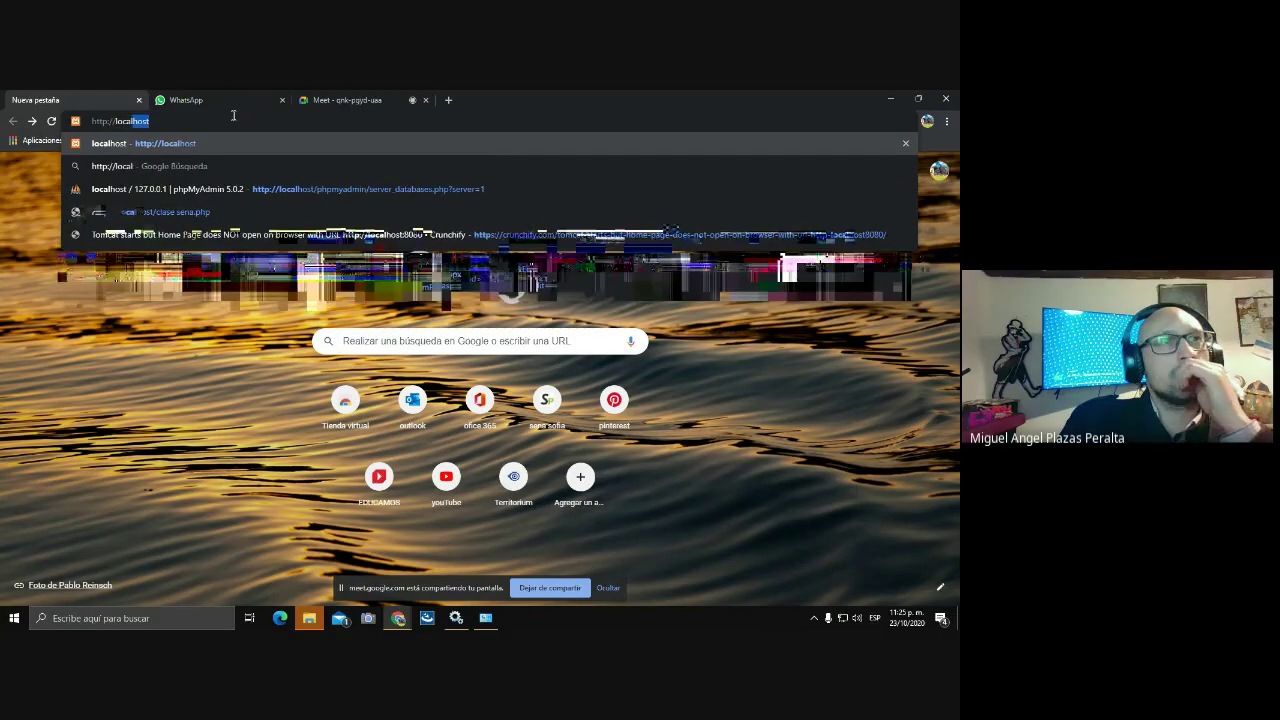
pyautogui.write('ho')
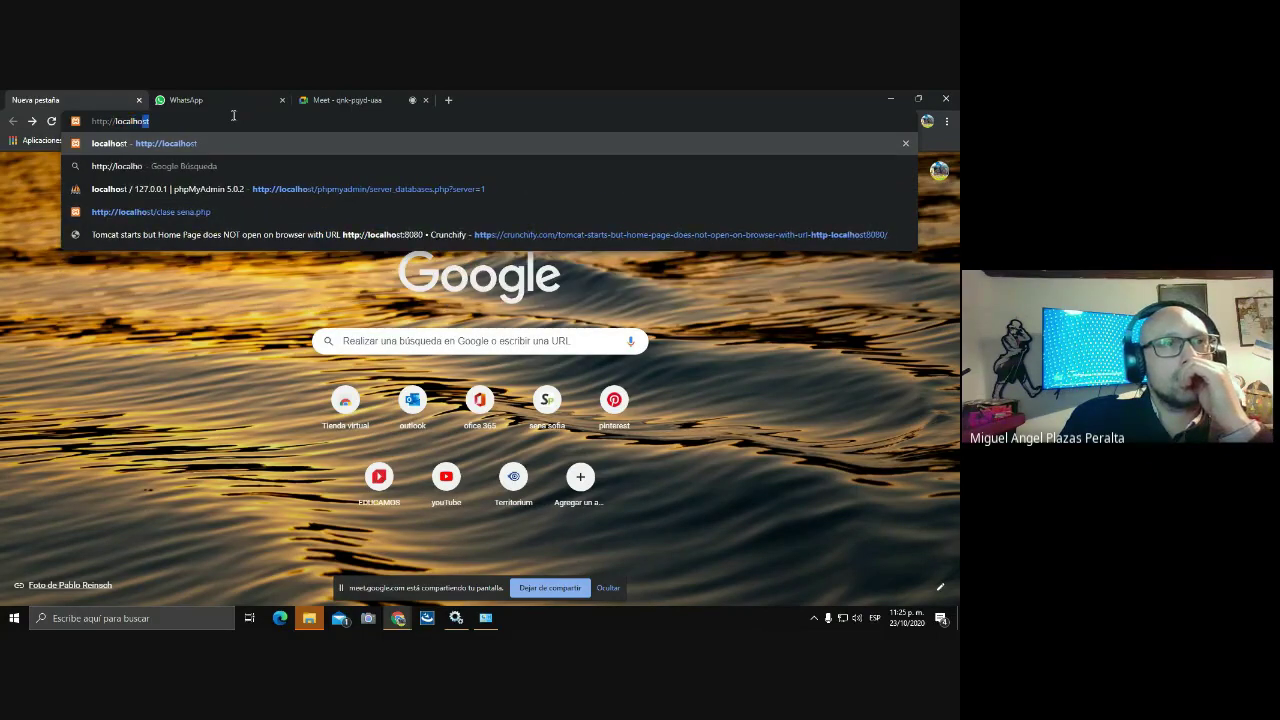
pyautogui.write('st:')
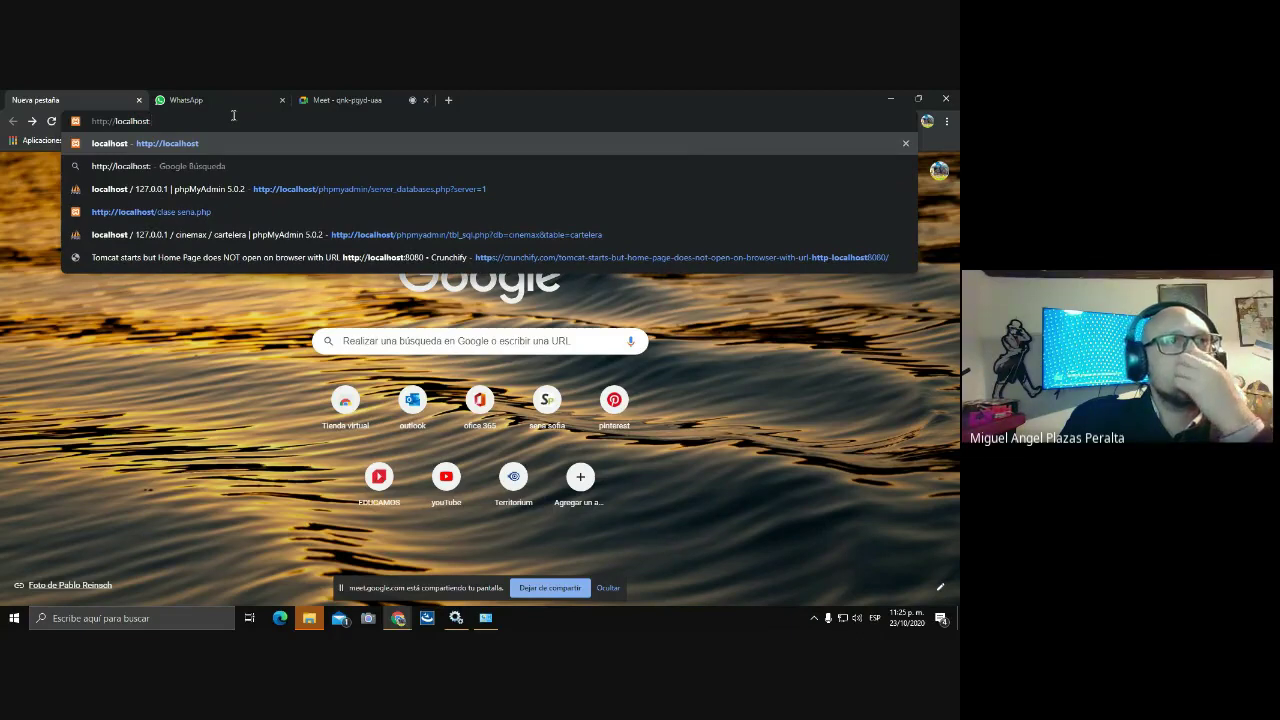
pyautogui.write('8080')
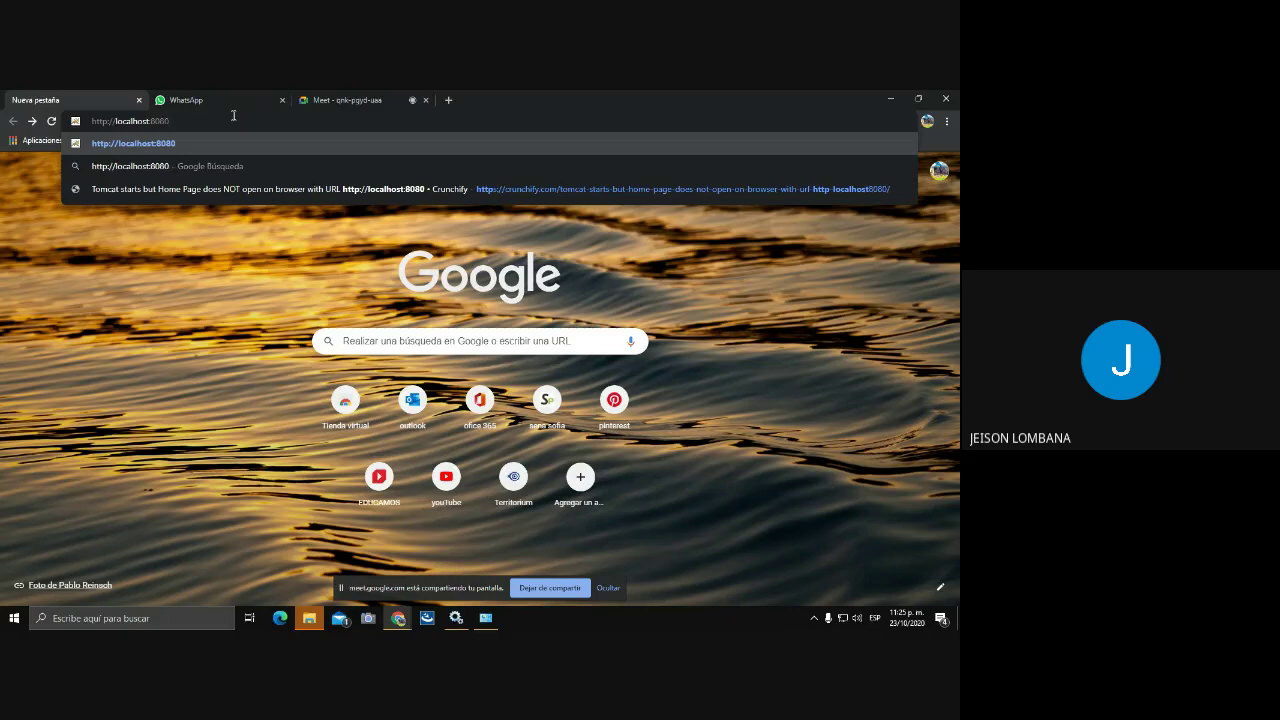
pyautogui.press('Return')
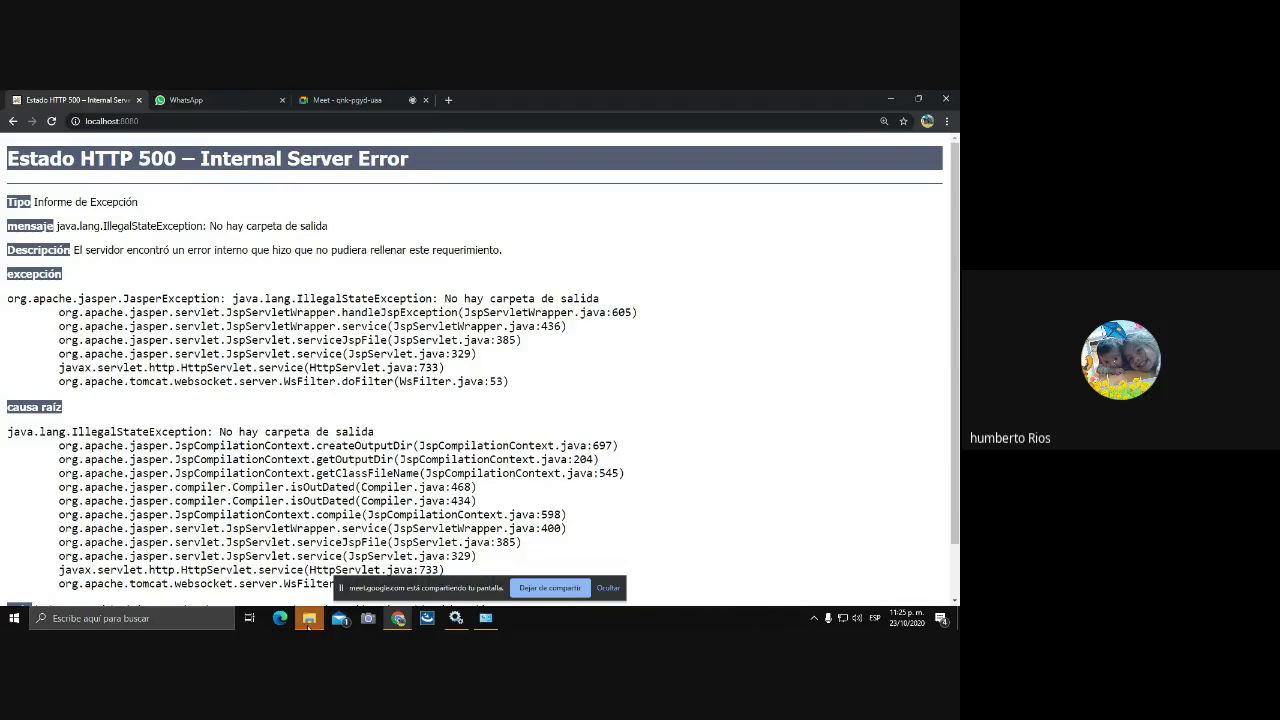
# Switch between the This PC window and the HTTP 500 error page, then return to Services.
pyautogui.click(310, 618)
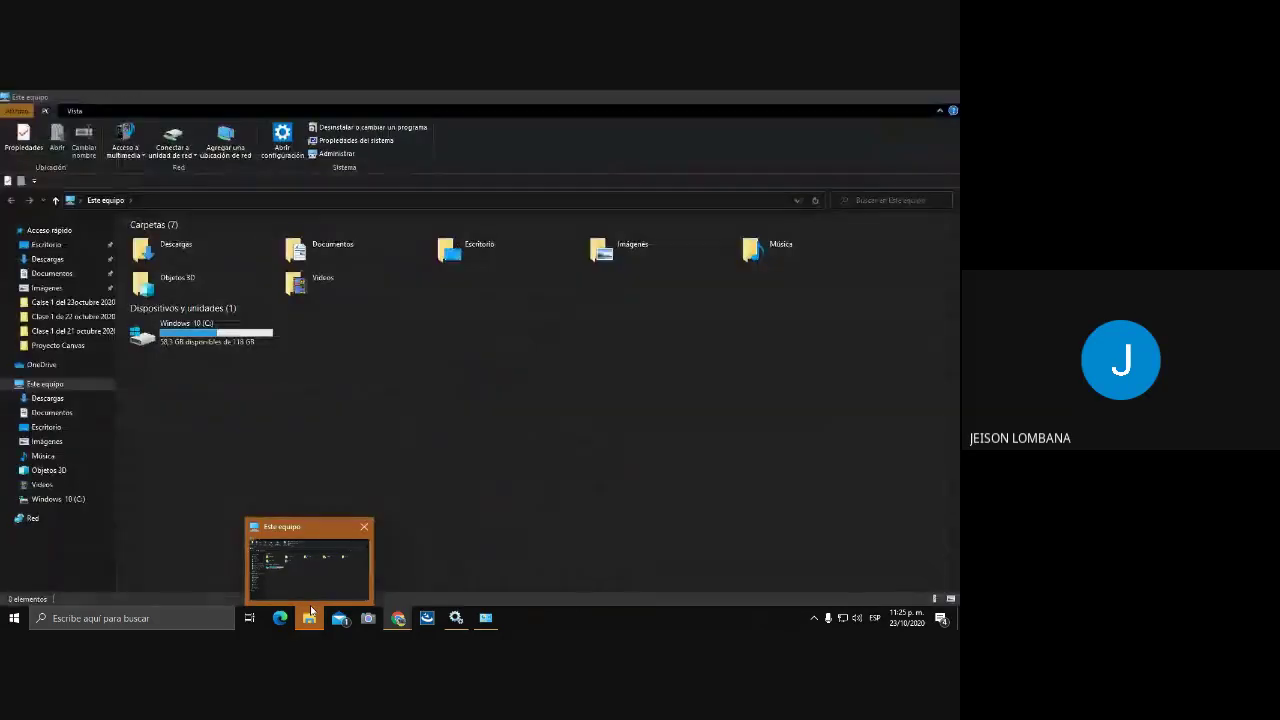
pyautogui.click(268, 575)
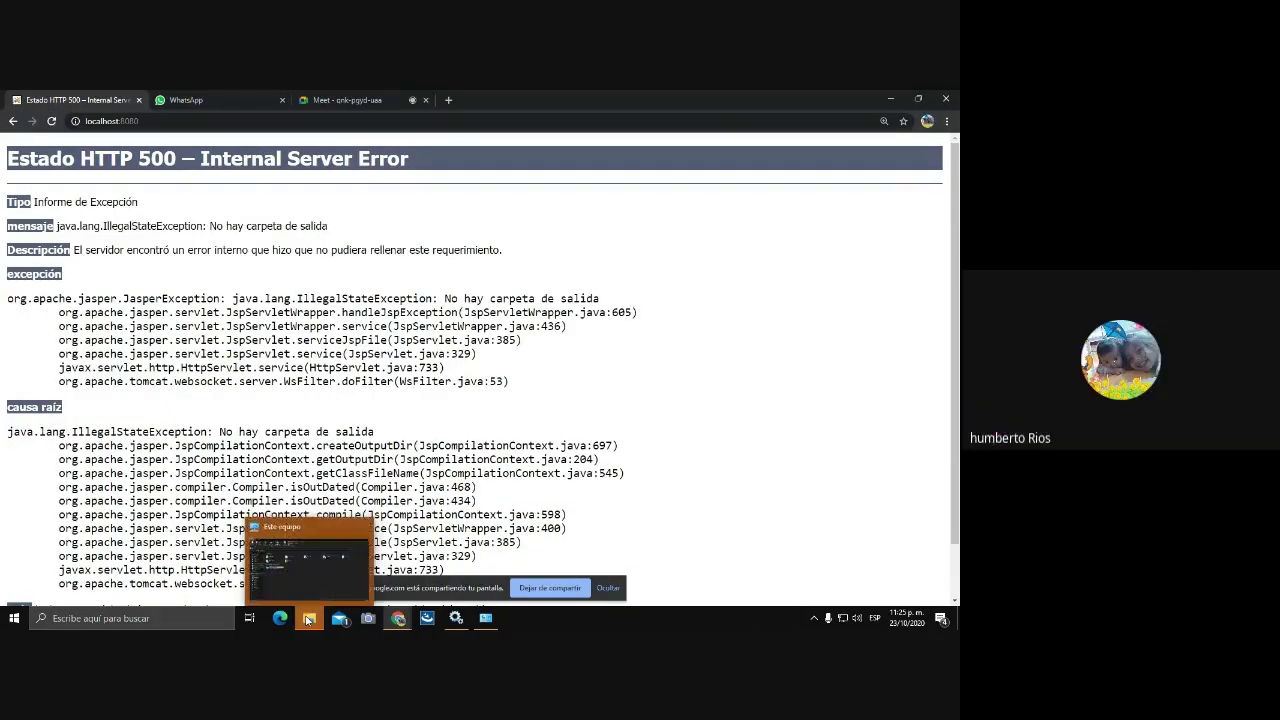
pyautogui.click(309, 618)
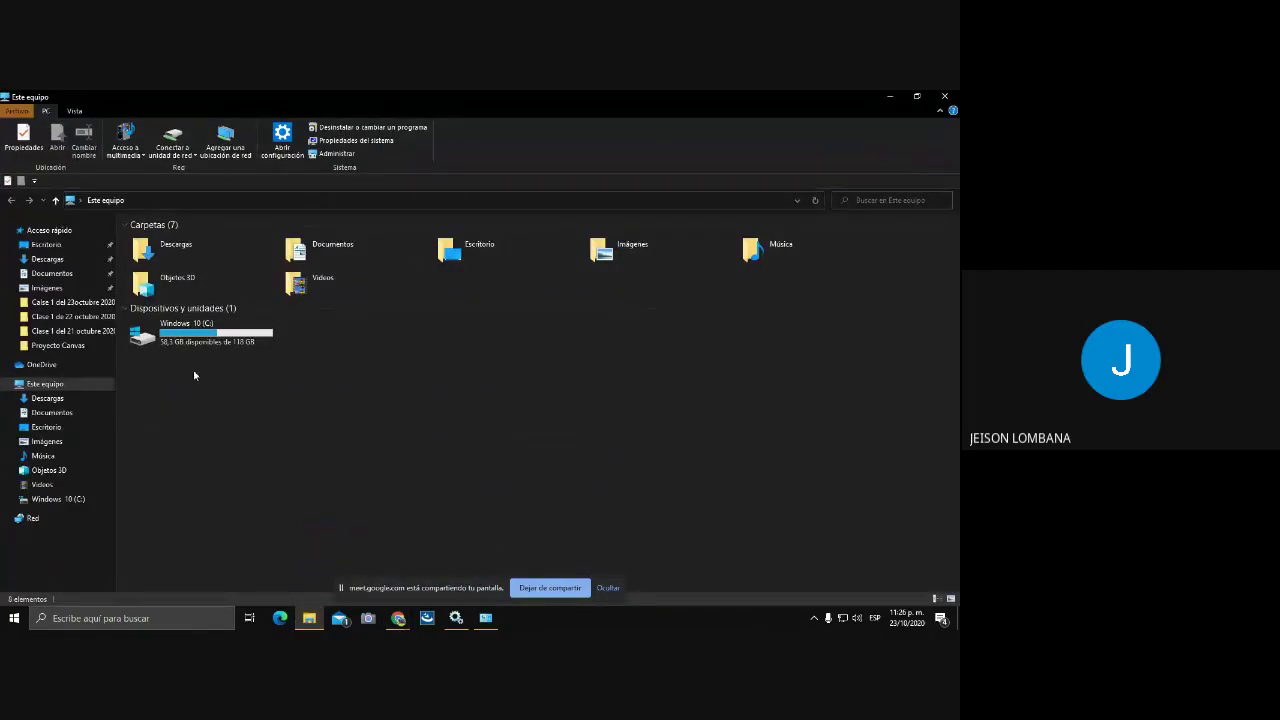
pyautogui.click(307, 623)
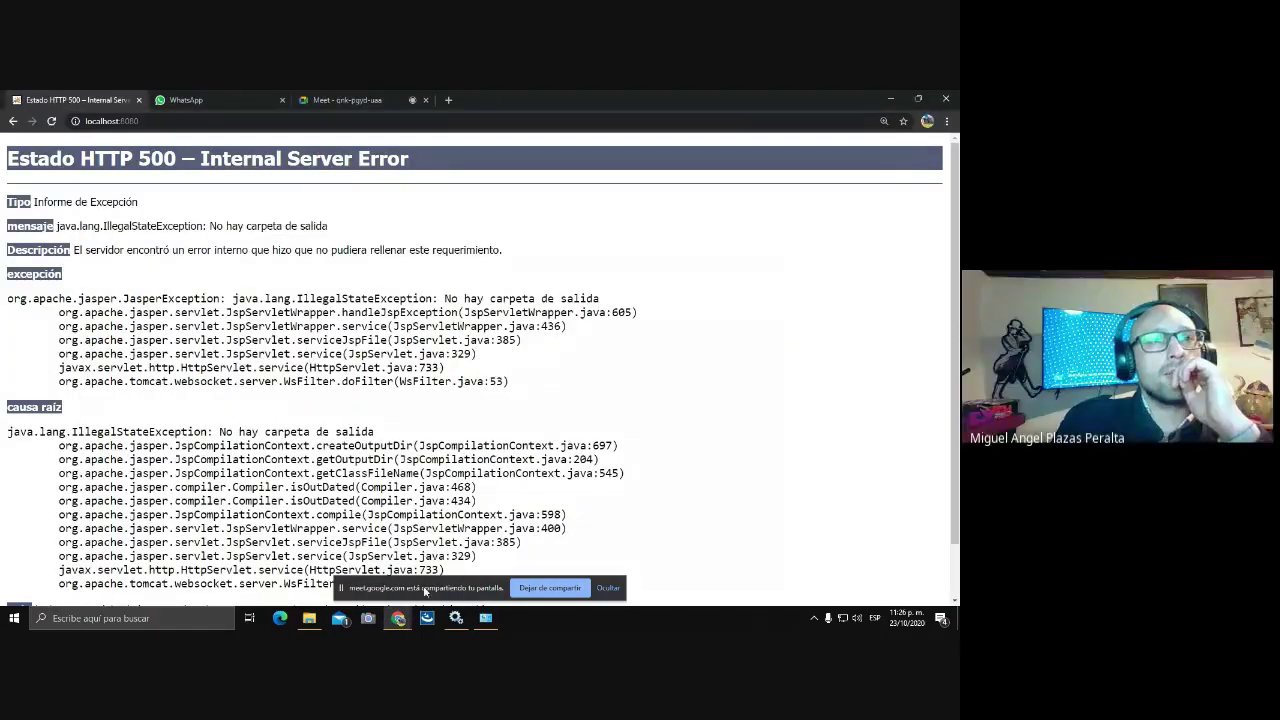
pyautogui.click(455, 620)
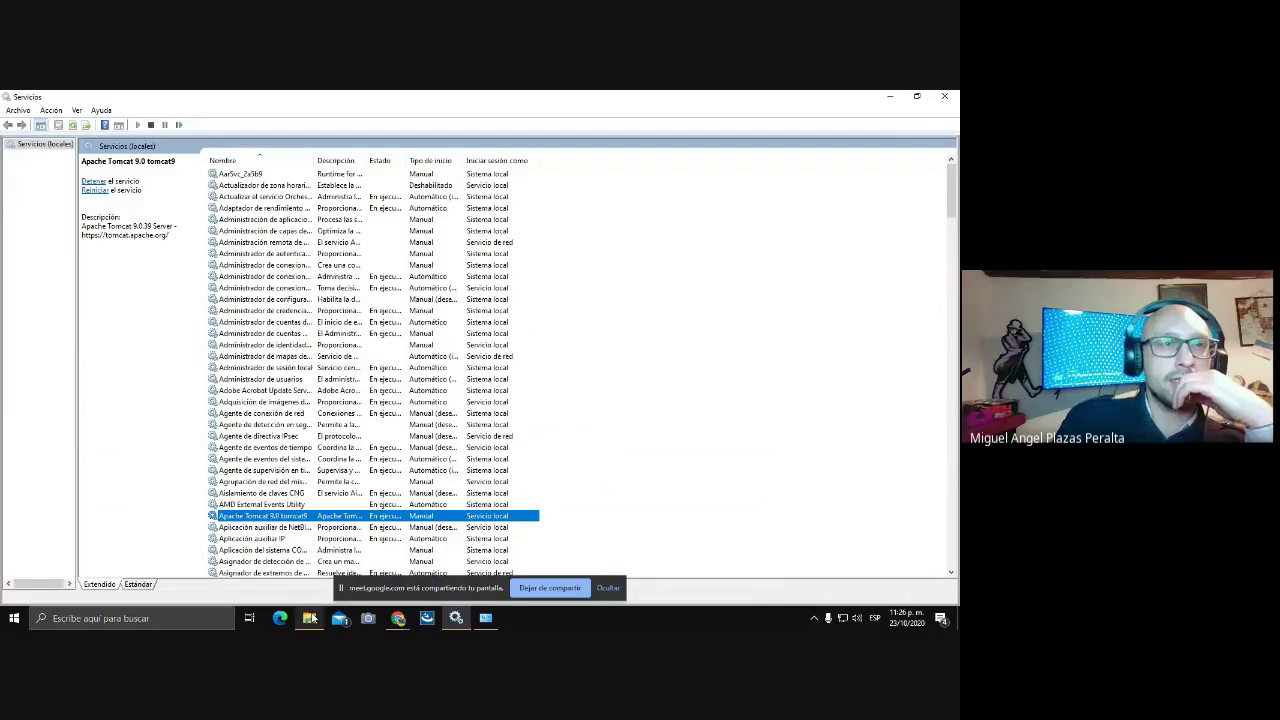
# Open Windows 10 (C:) and delete the apache-tomcat-9.0.39-windows-x64 folder.
pyautogui.click(311, 618)
pyautogui.click(190, 340)
pyautogui.doubleClick(190, 340)
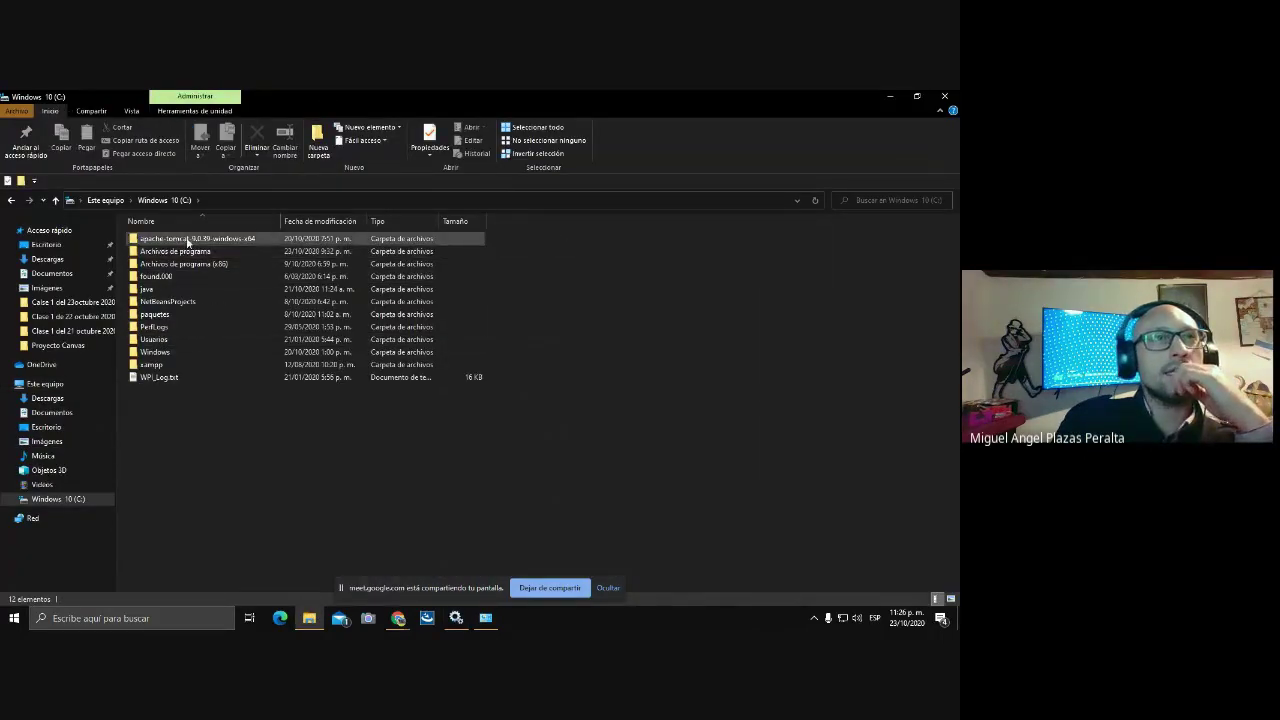
pyautogui.rightClick(226, 240)
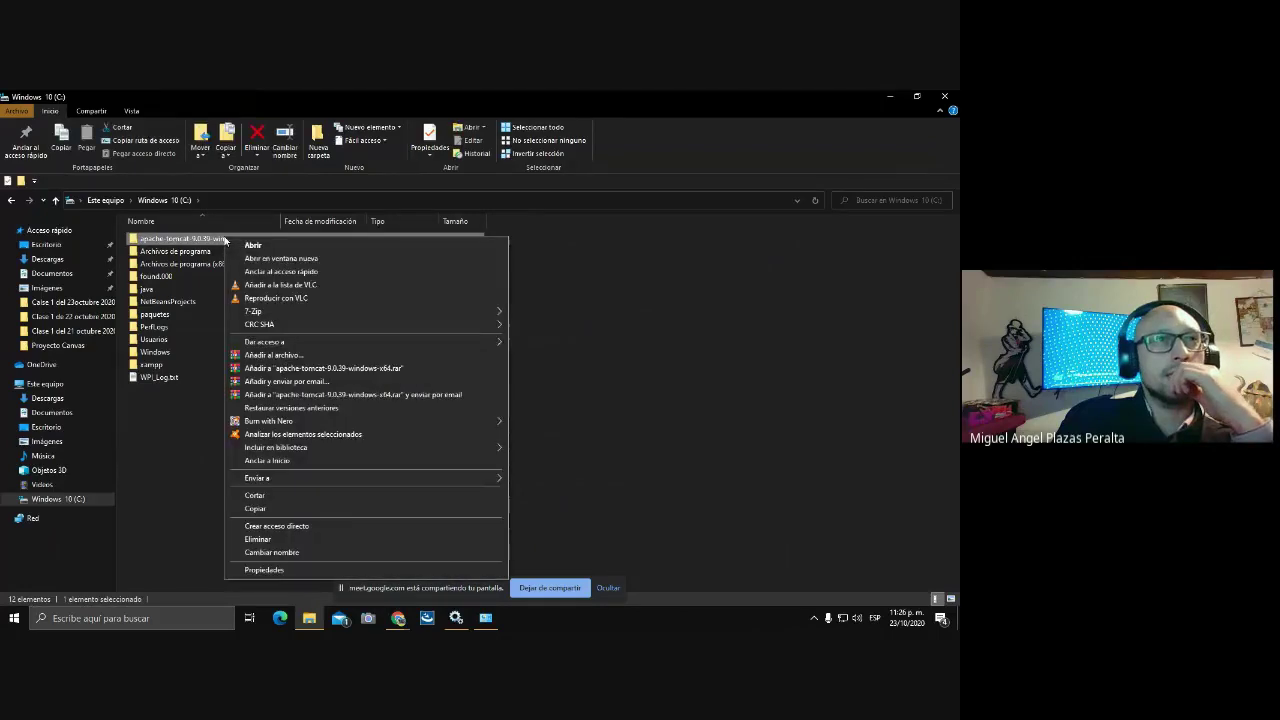
pyautogui.click(258, 540)
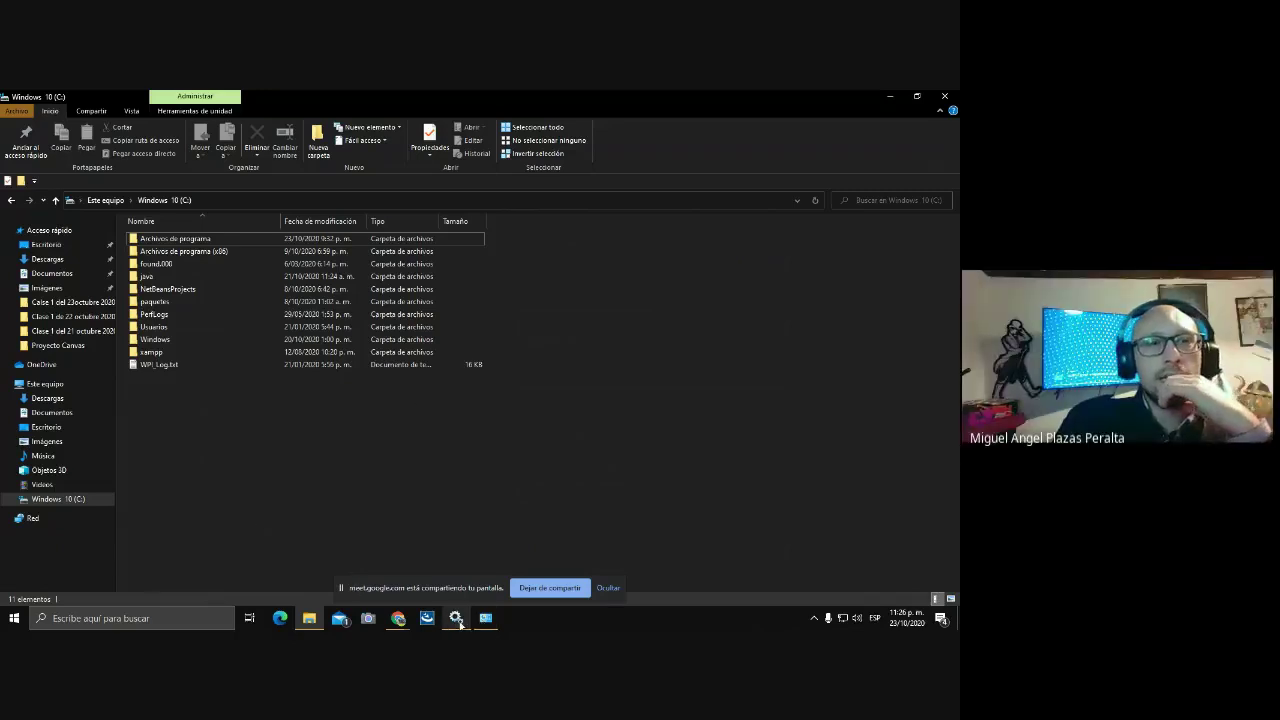
pyautogui.moveTo(457, 622)
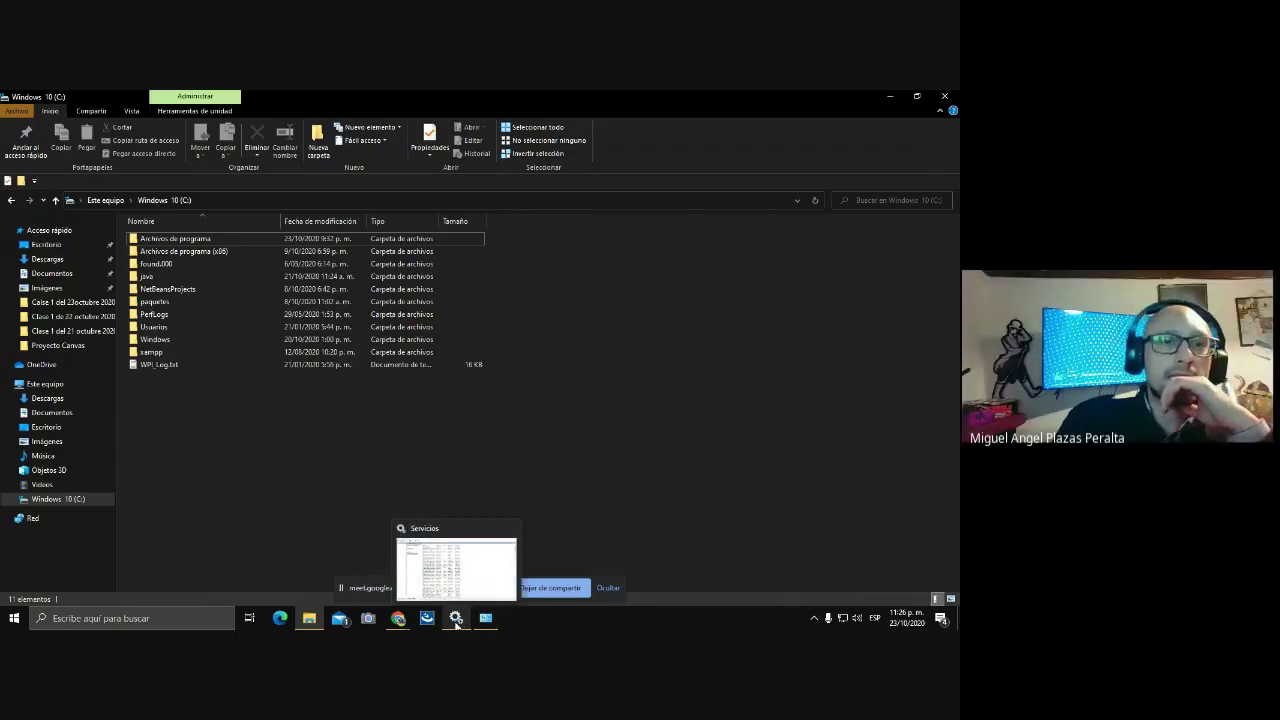
pyautogui.moveTo(398, 620)
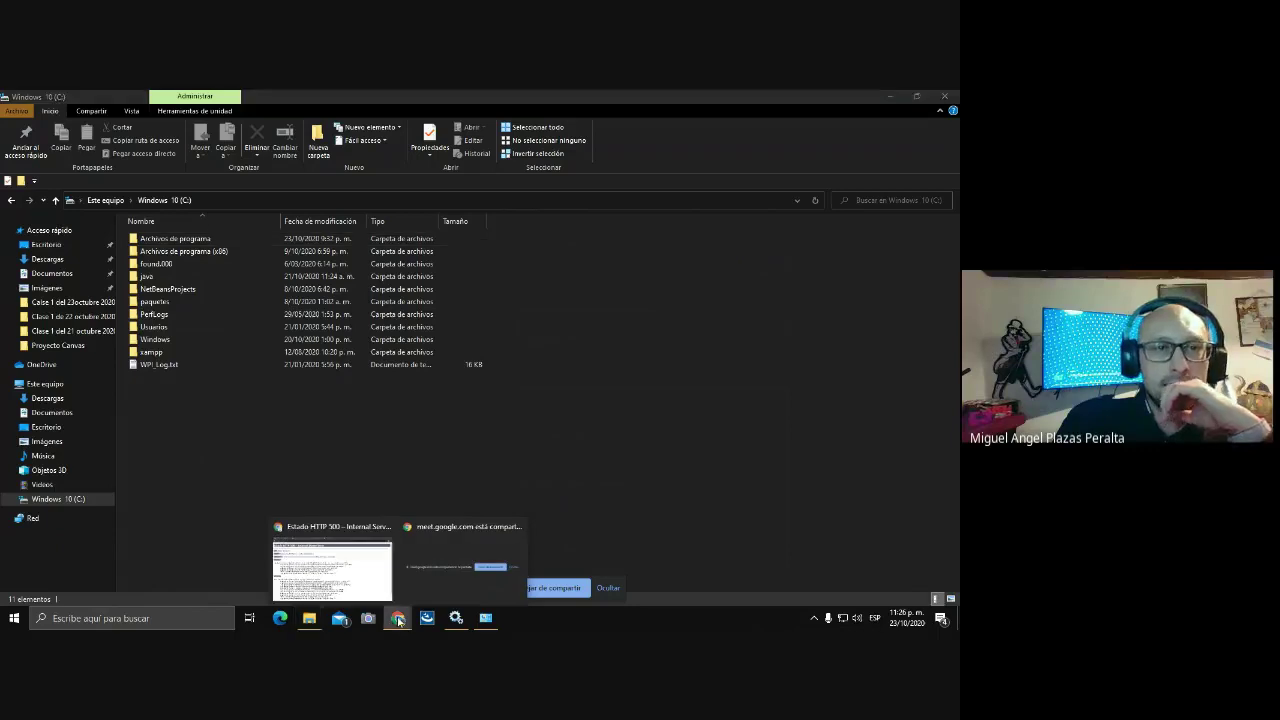
# Open a new Chrome tab, then stop the Apache Tomcat 9.0 tomcat9 service with Detener.
pyautogui.click(360, 589)
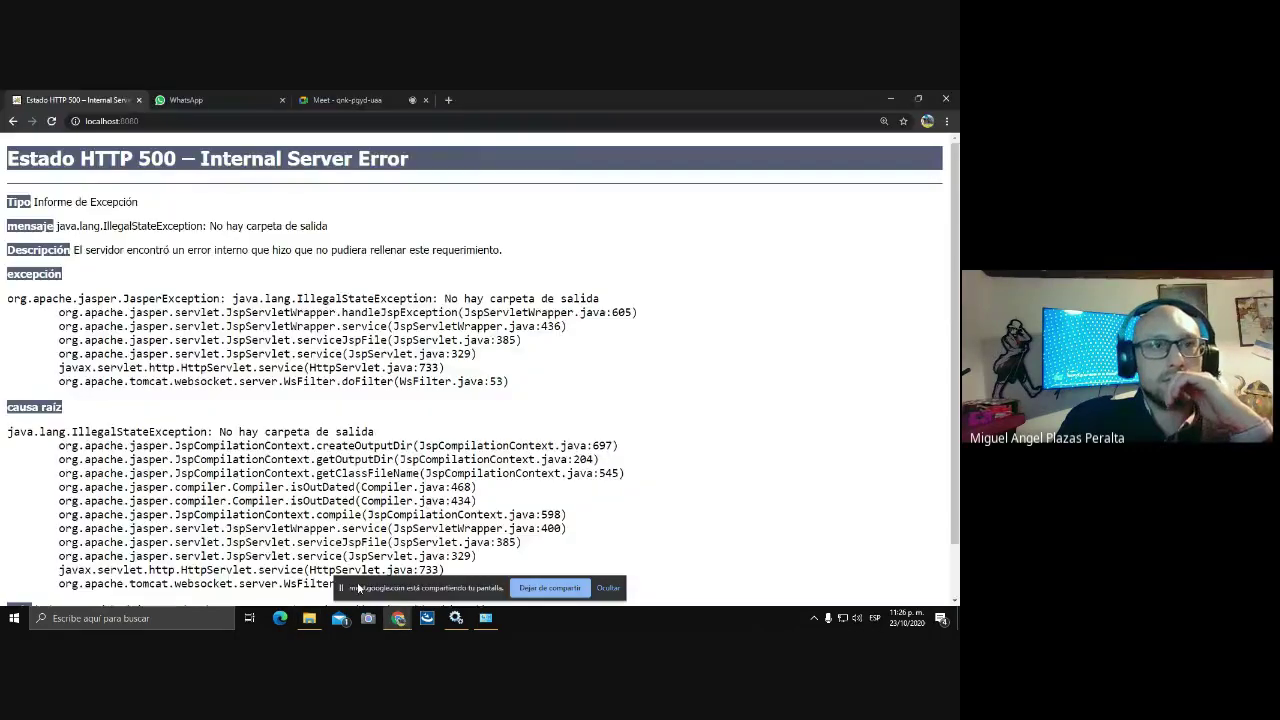
pyautogui.click(448, 100)
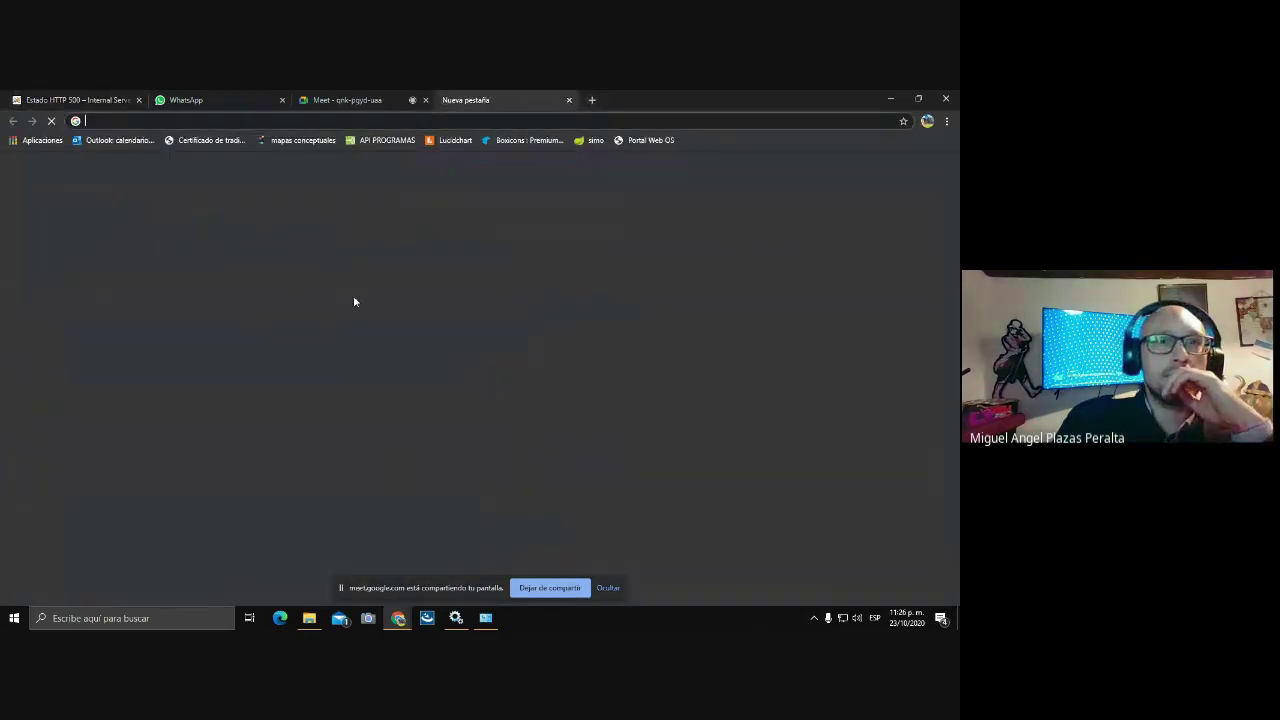
pyautogui.click(456, 618)
pyautogui.rightClick(409, 516)
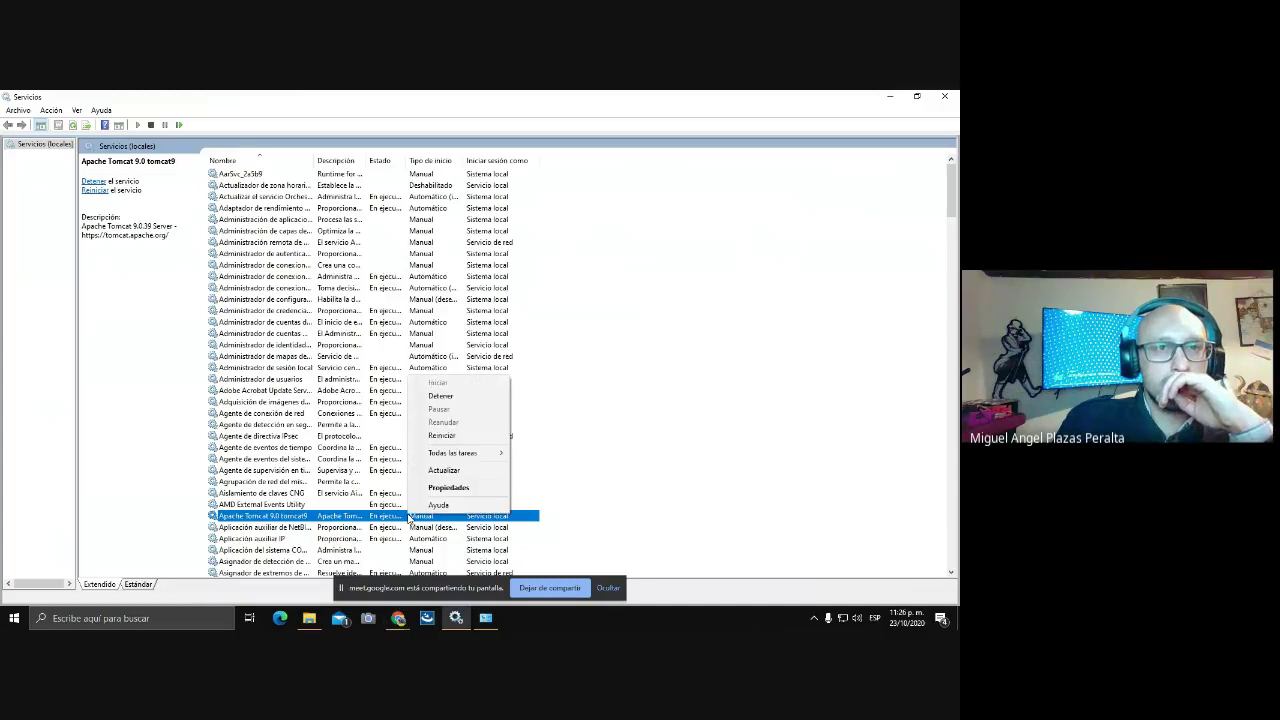
pyautogui.click(440, 396)
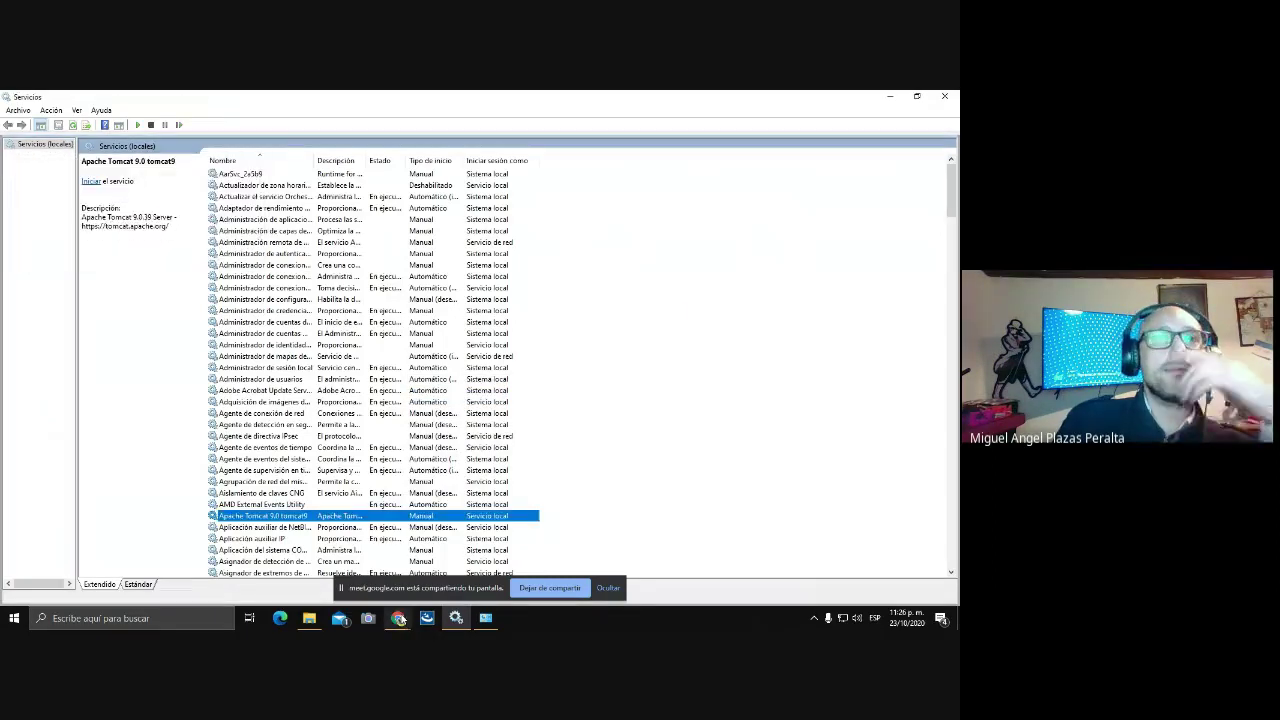
pyautogui.moveTo(398, 620)
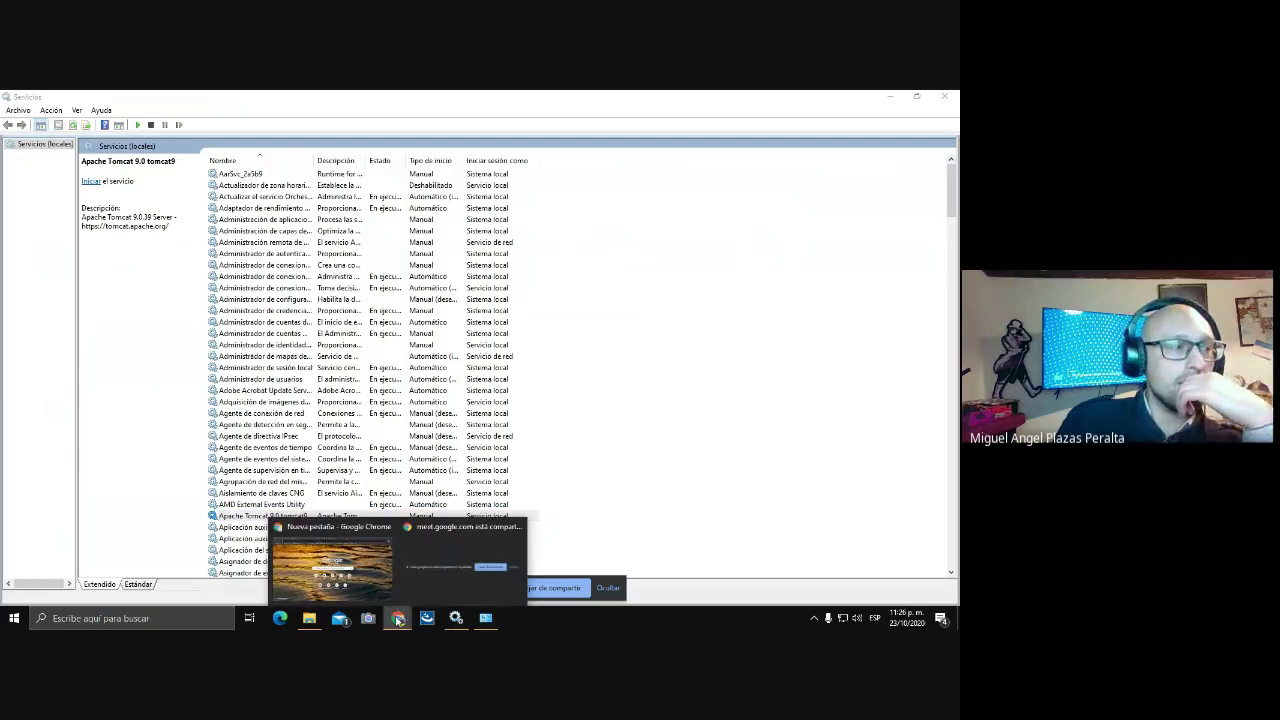
# Search Google for 'apache tomcat'.
pyautogui.click(352, 578)
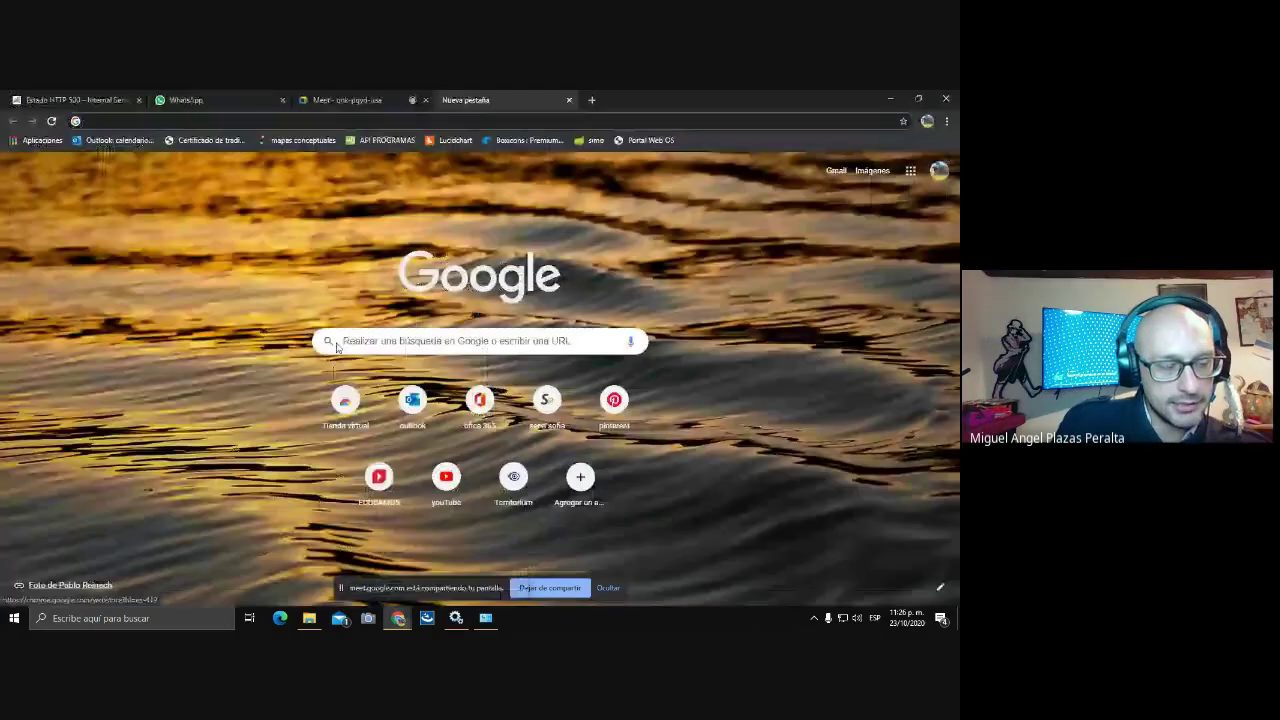
pyautogui.click(366, 340)
pyautogui.write('apa')
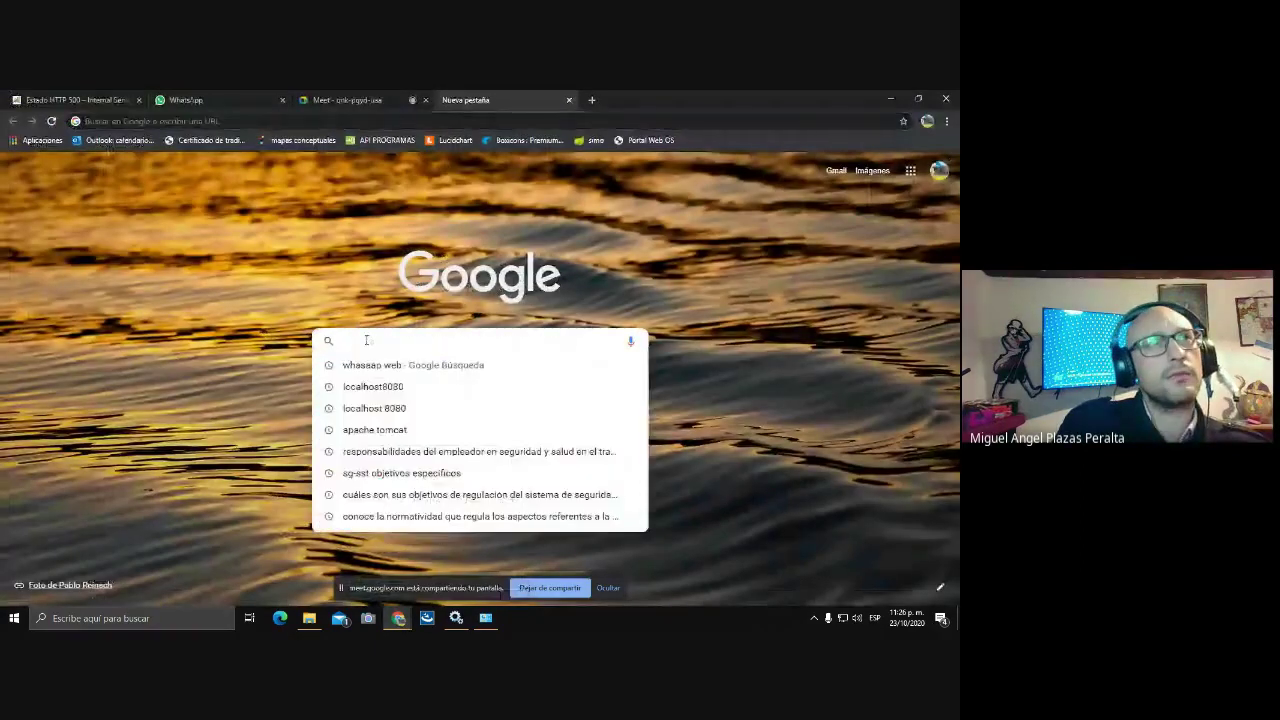
pyautogui.write('che')
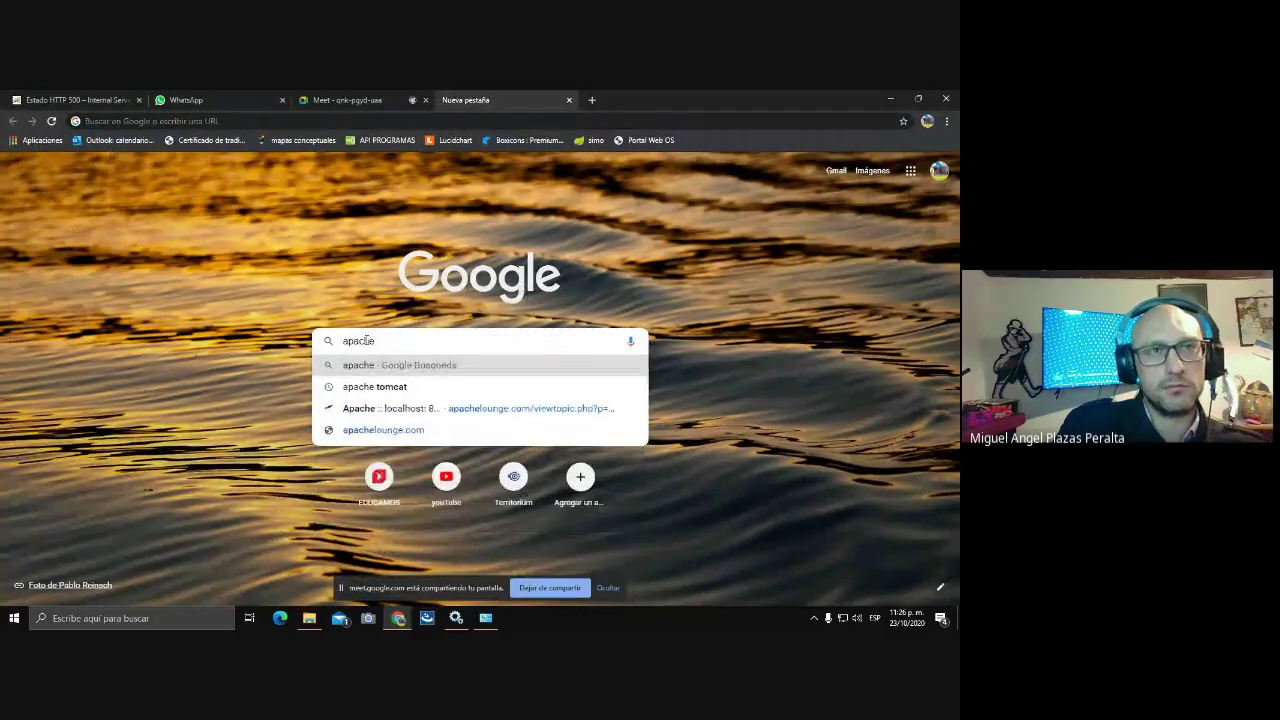
pyautogui.press('Down')
pyautogui.press('Down')
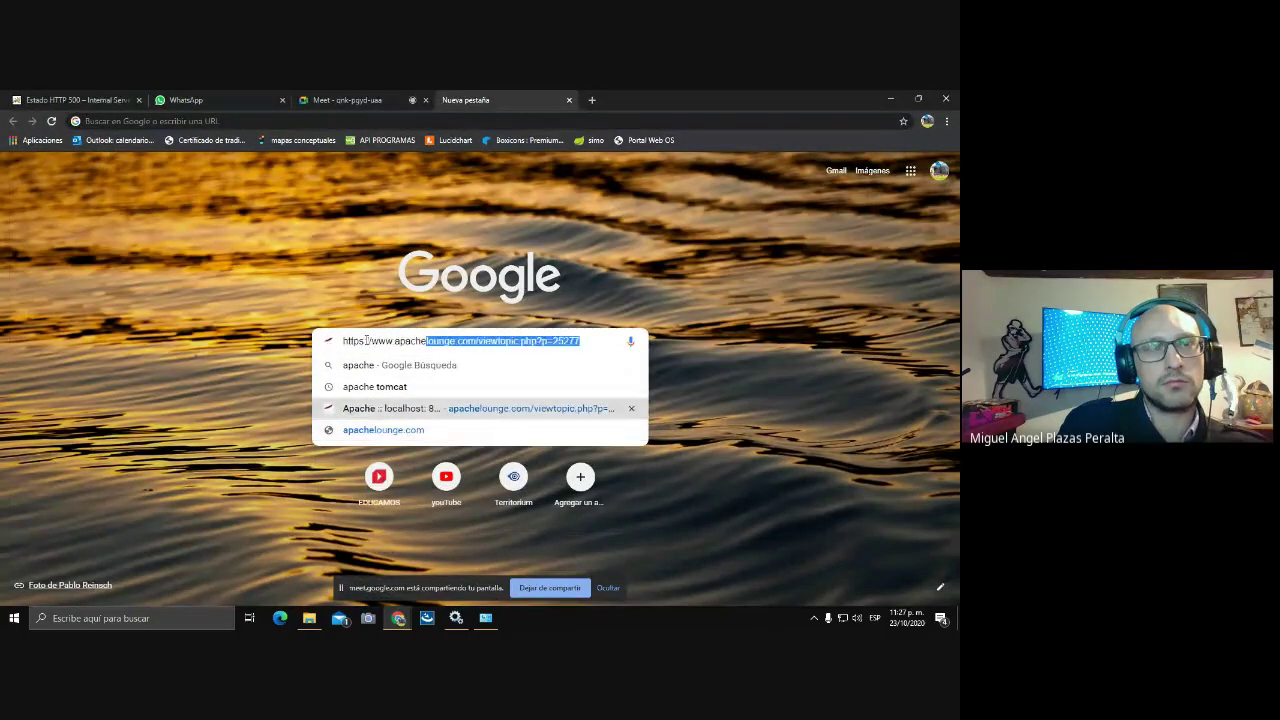
pyautogui.press('Up')
pyautogui.press('Return')
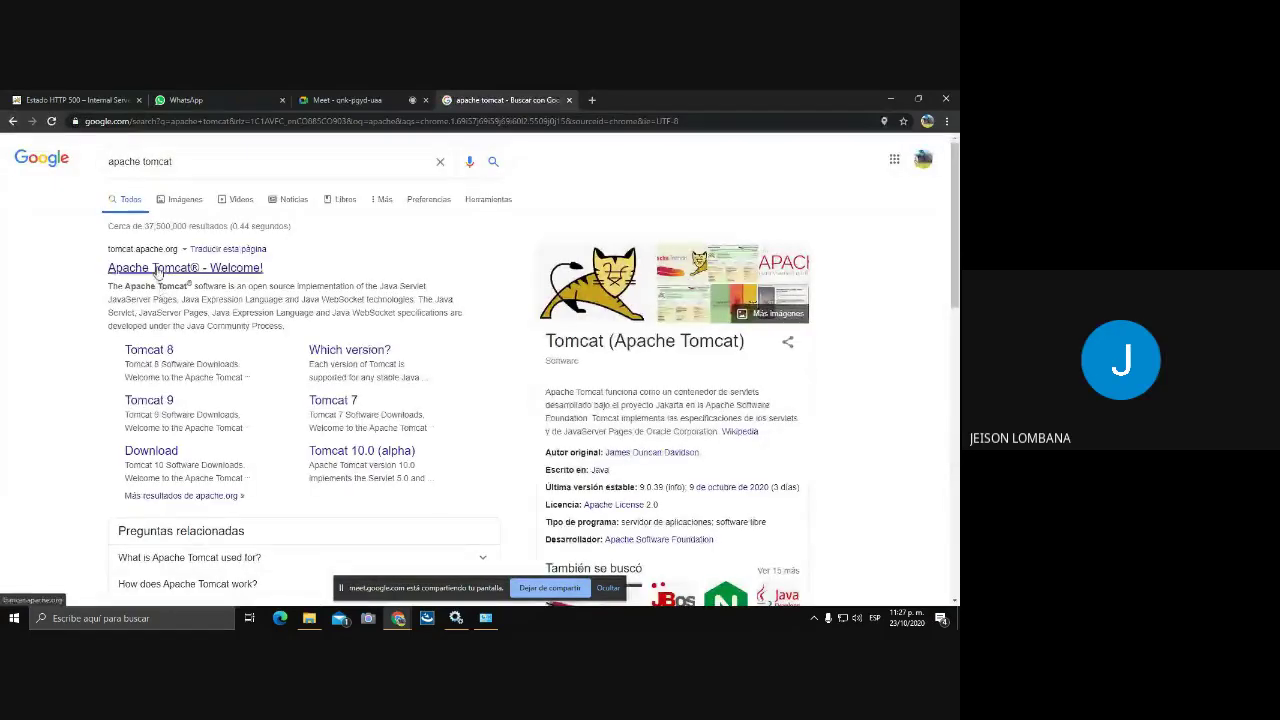
# On tomcat.apache.org's Tomcat 9 page, download the 32-bit/64-bit Windows Service Installer.
pyautogui.click(158, 270)
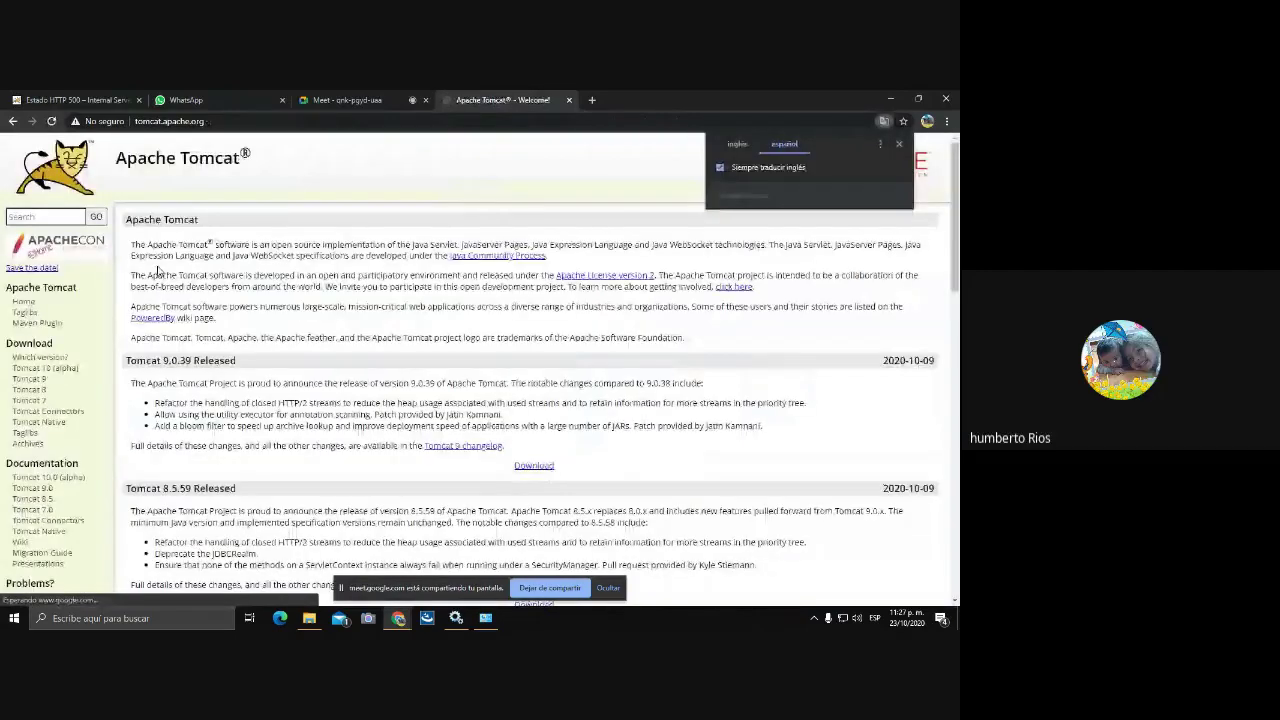
pyautogui.click(39, 381)
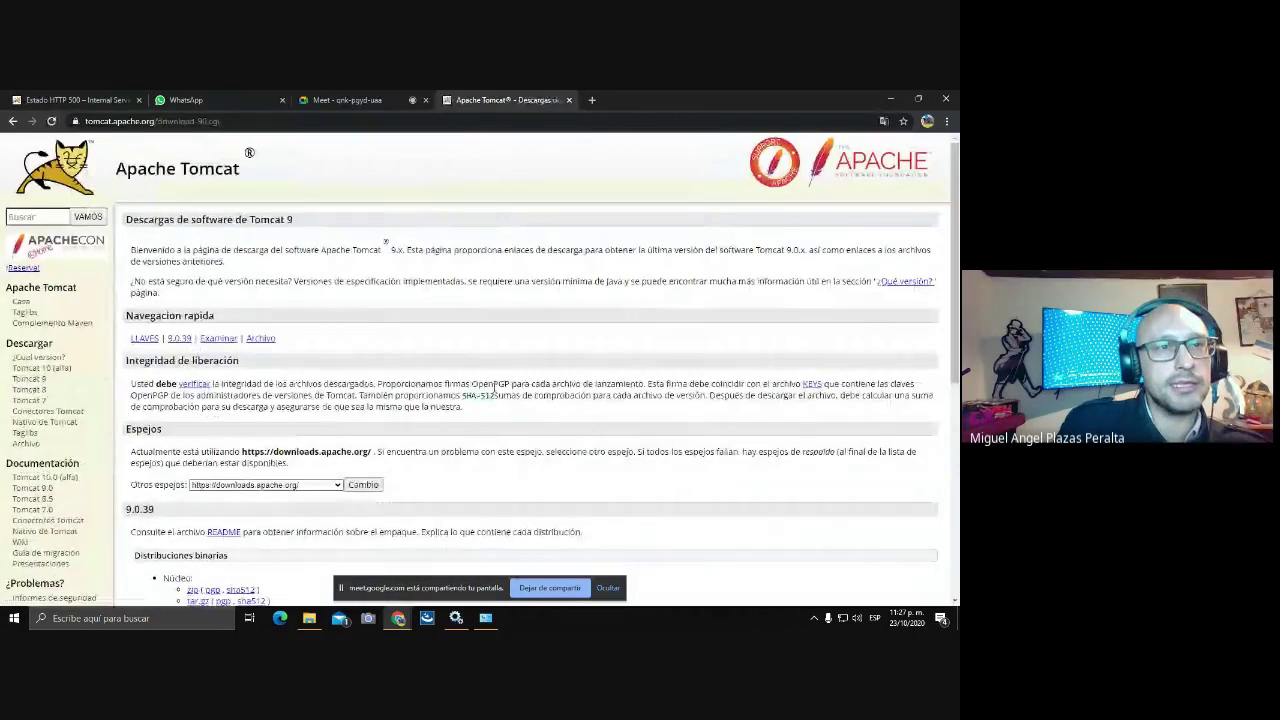
pyautogui.scroll(-2, 493, 392)
pyautogui.scroll(-1, 493, 392)
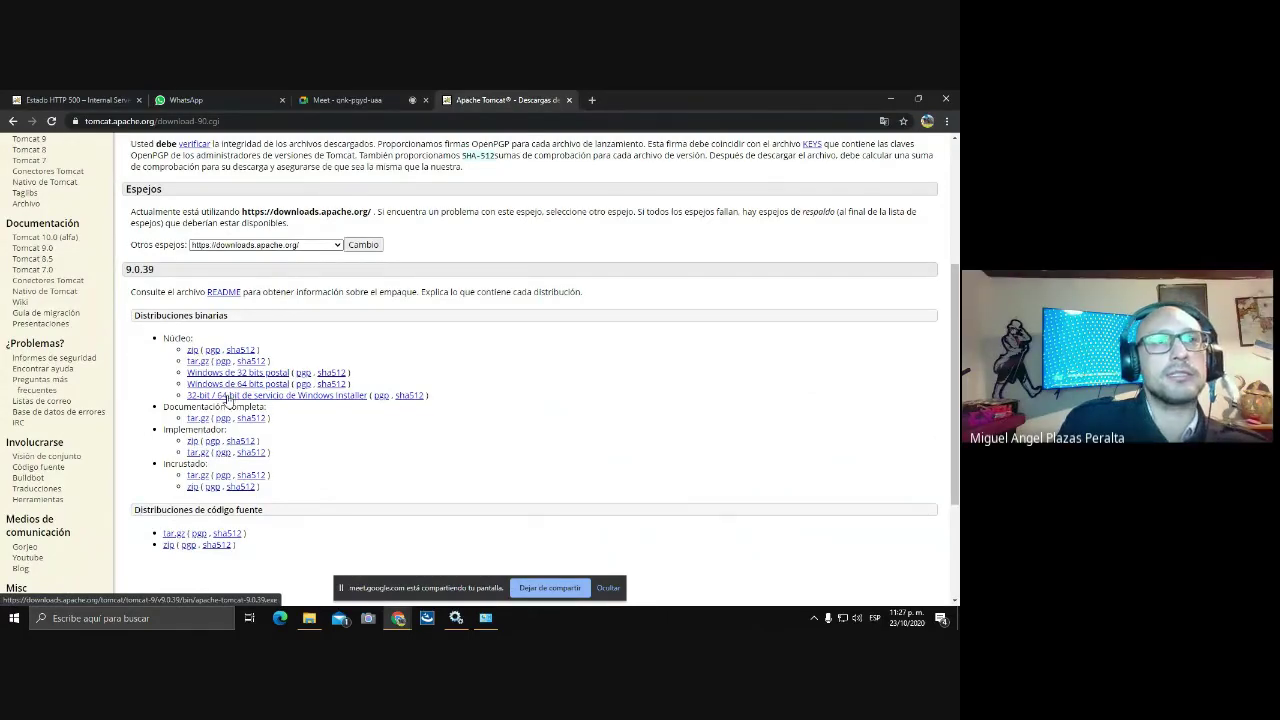
pyautogui.click(229, 399)
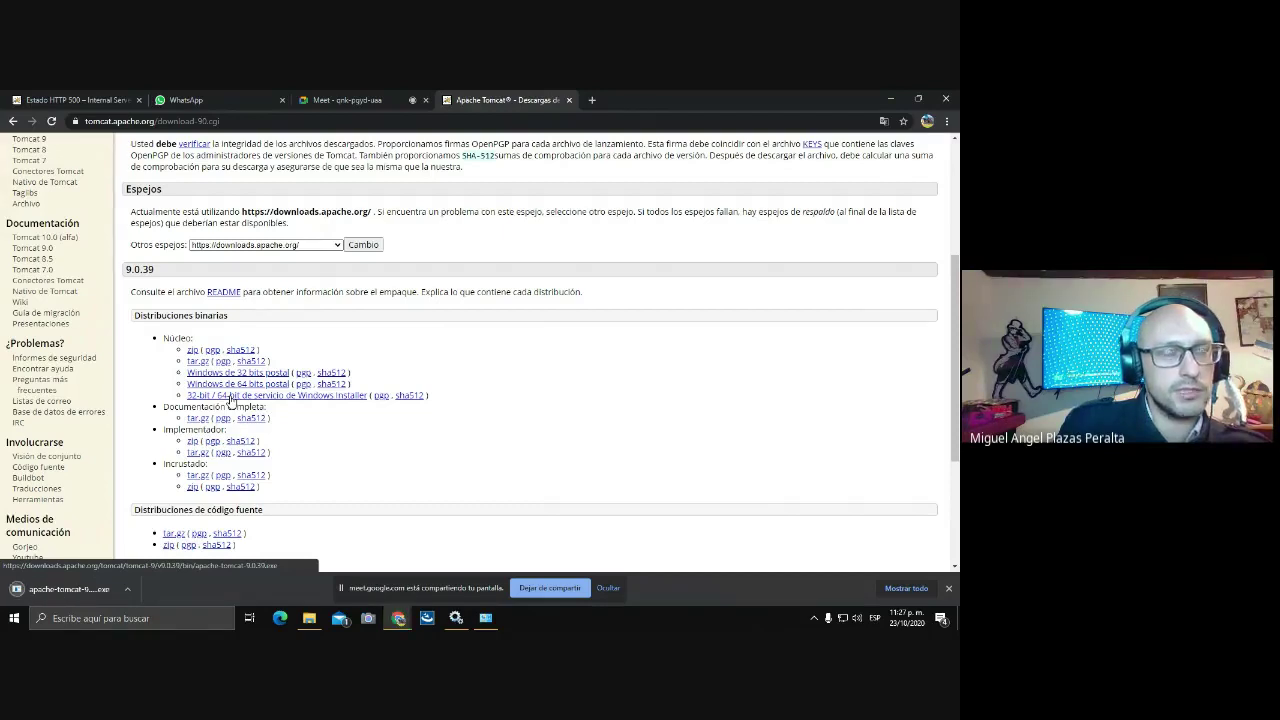
# Cut the downloaded apache-tomcat-9.0.39.exe from Descargas and open C:\Archivos de programa.
pyautogui.click(127, 590)
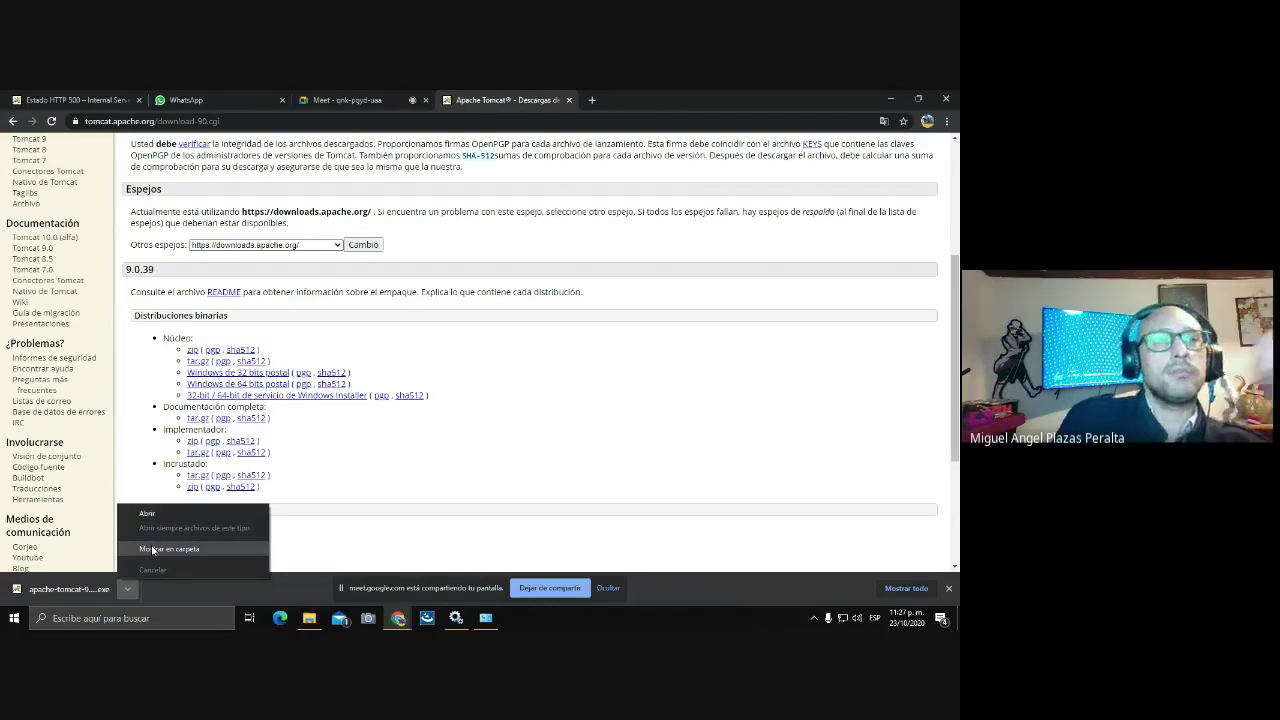
pyautogui.click(152, 549)
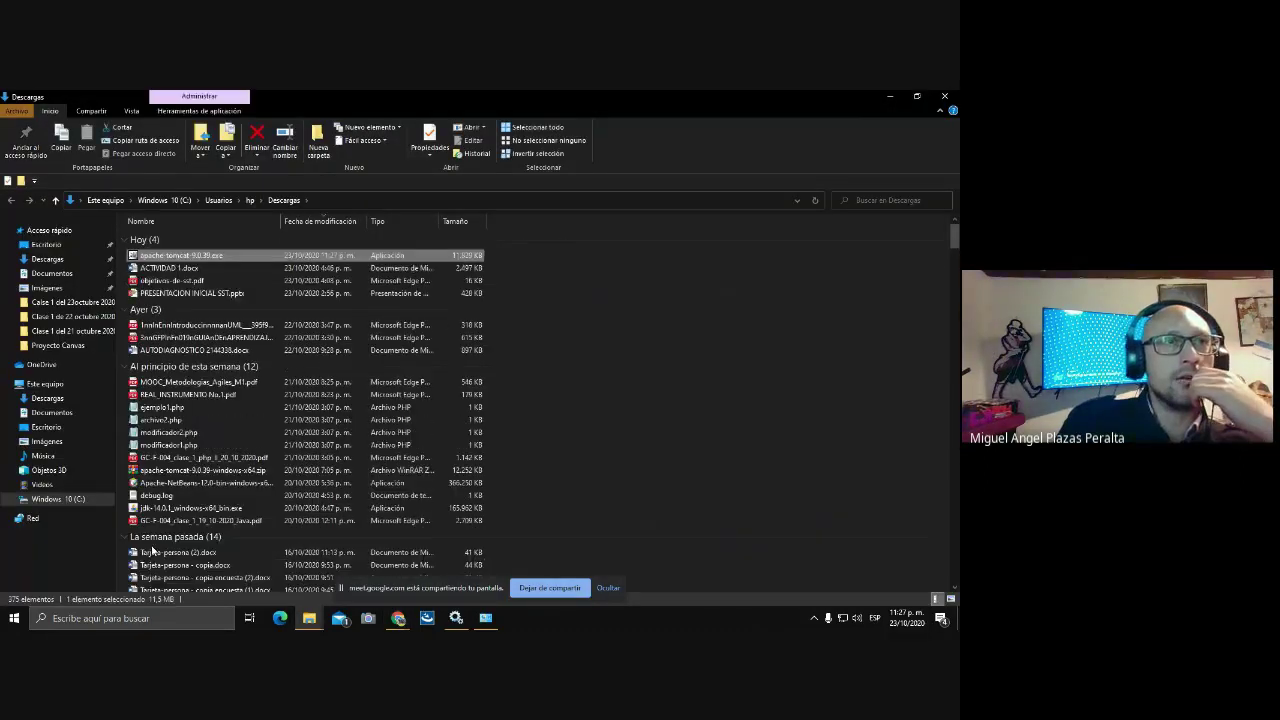
pyautogui.rightClick(192, 257)
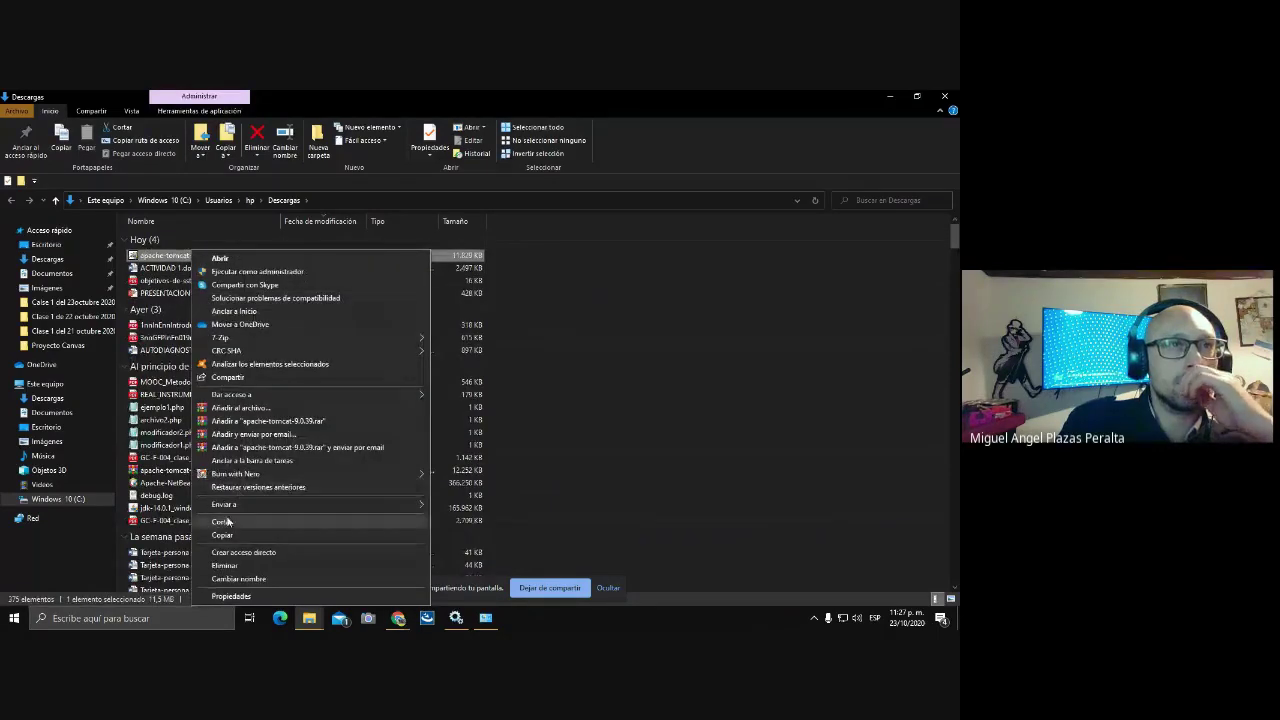
pyautogui.click(229, 522)
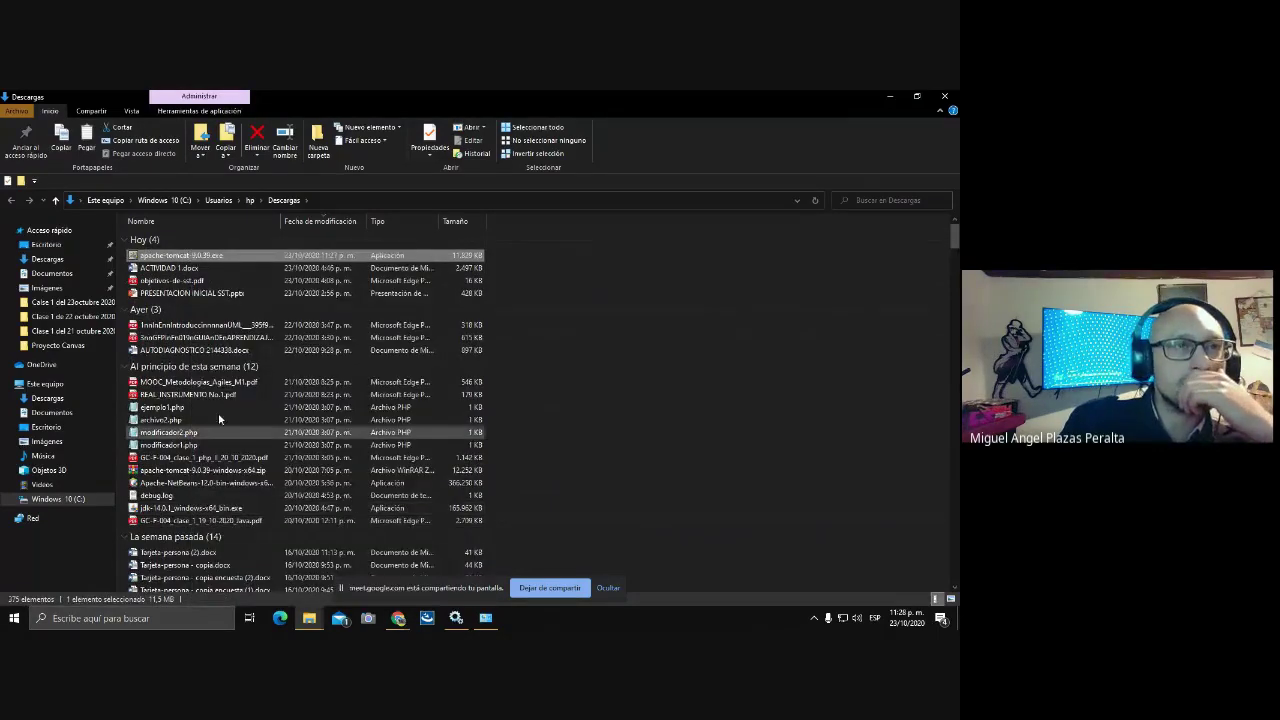
pyautogui.click(86, 500)
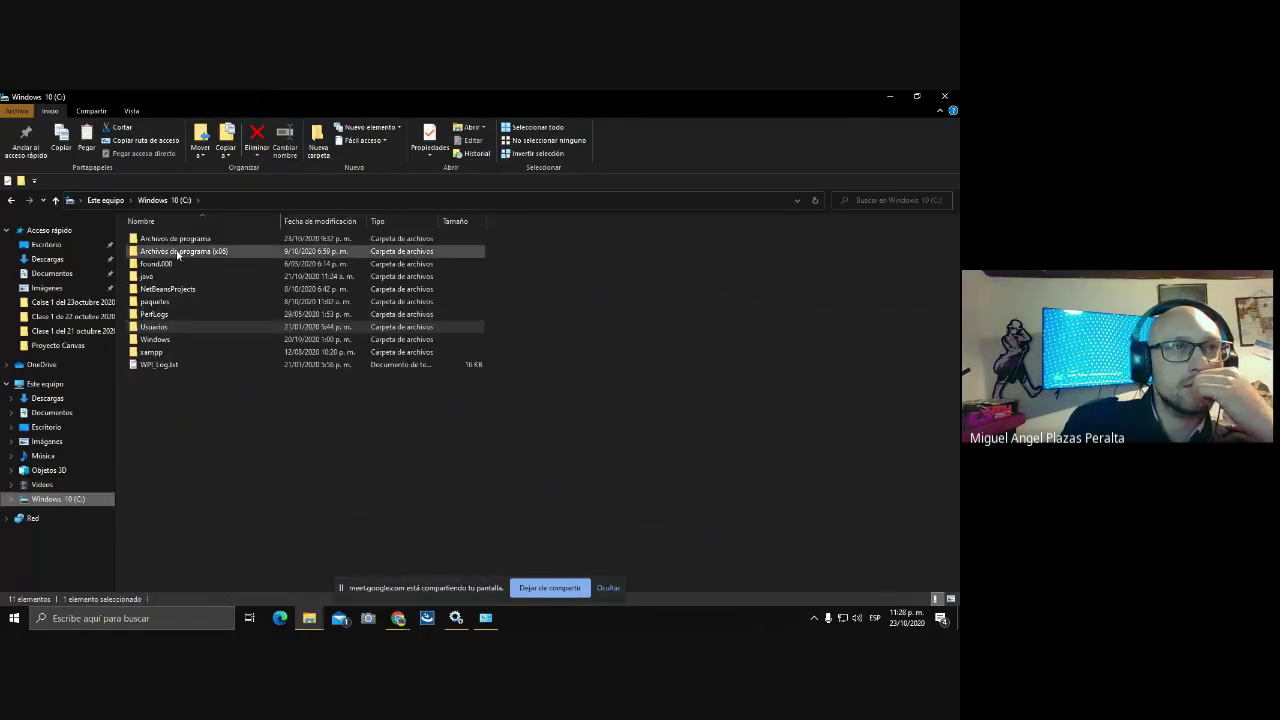
pyautogui.doubleClick(180, 238)
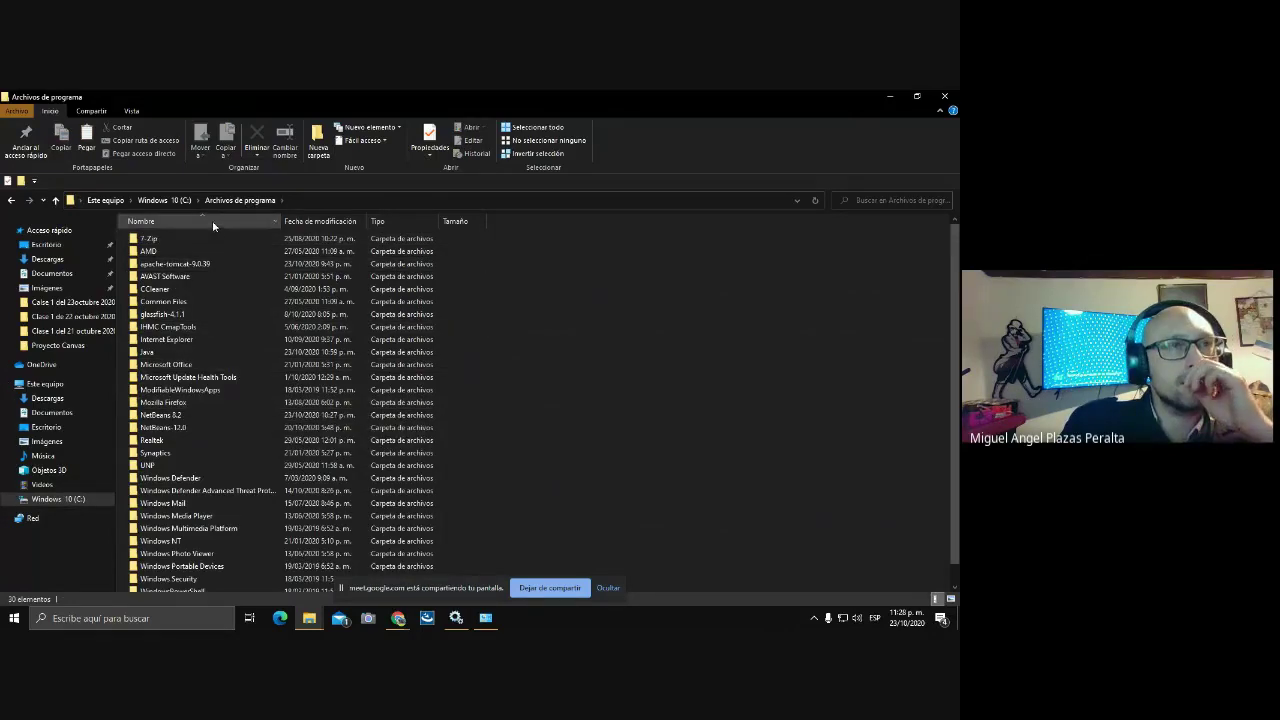
# Paste apache-tomcat-9.0.39.exe into Archivos de programa, then run it as administrator.
pyautogui.rightClick(565, 268)
pyautogui.click(600, 356)
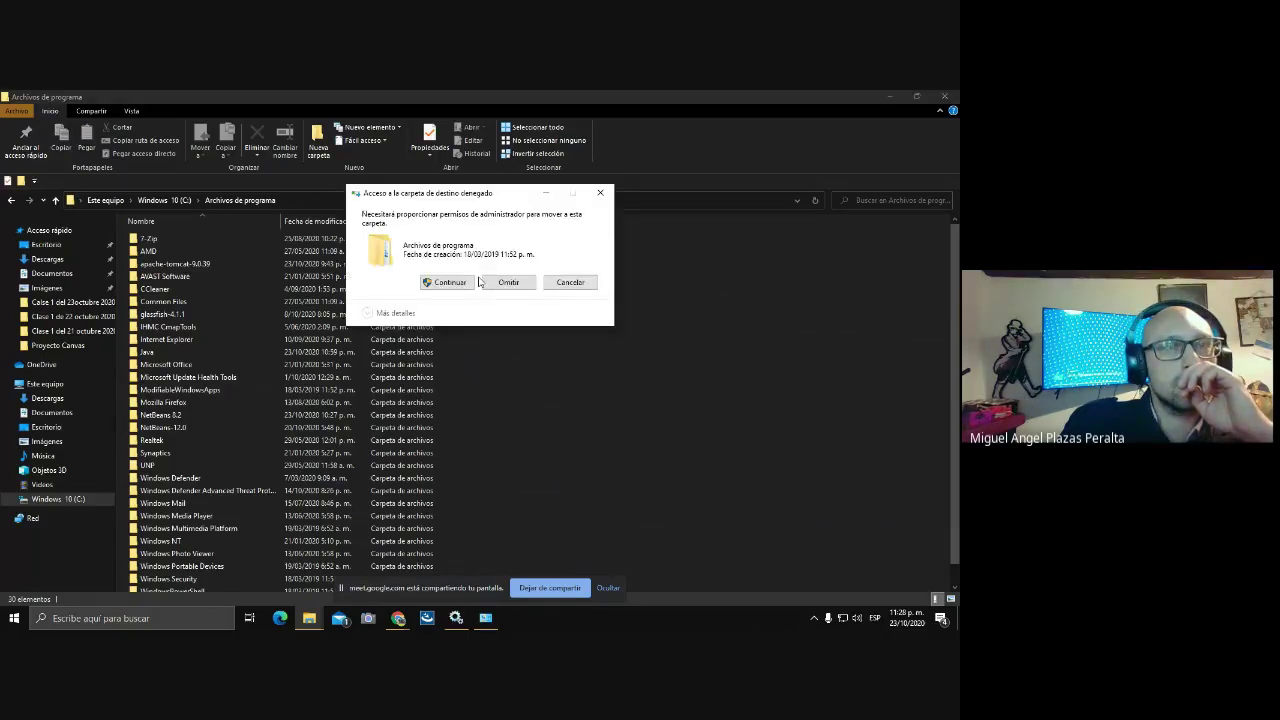
pyautogui.click(451, 283)
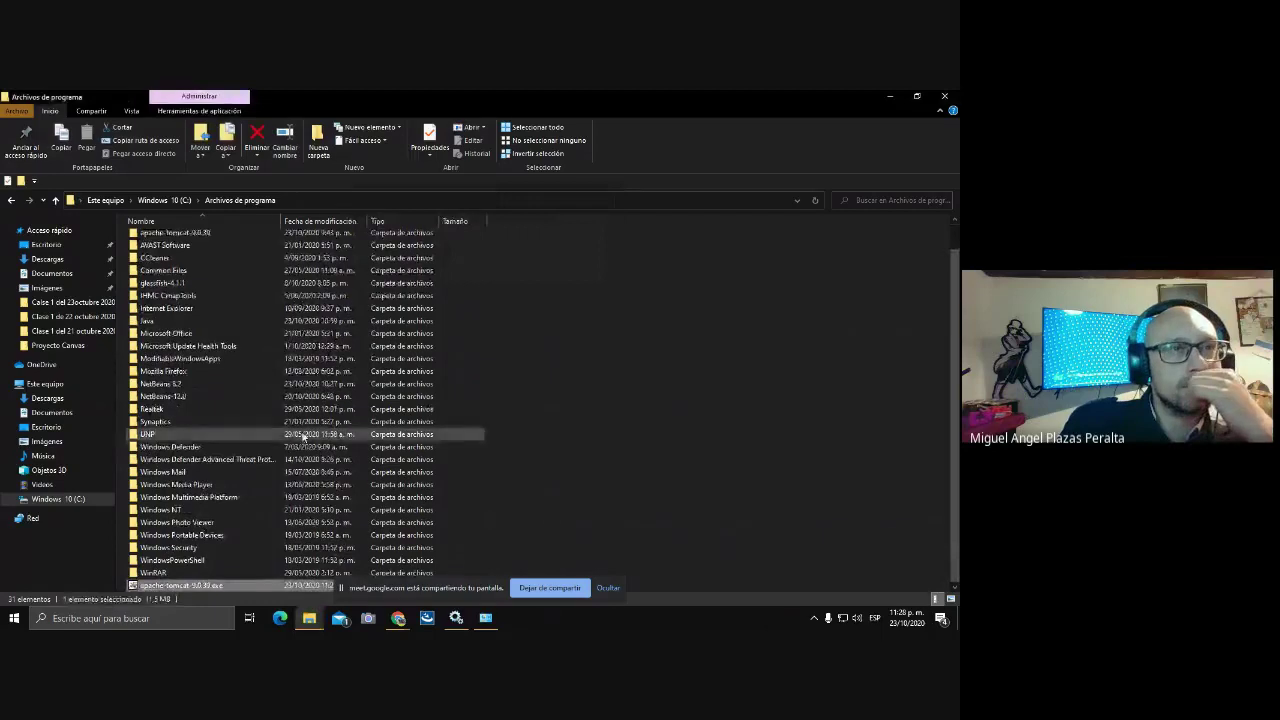
pyautogui.rightClick(183, 586)
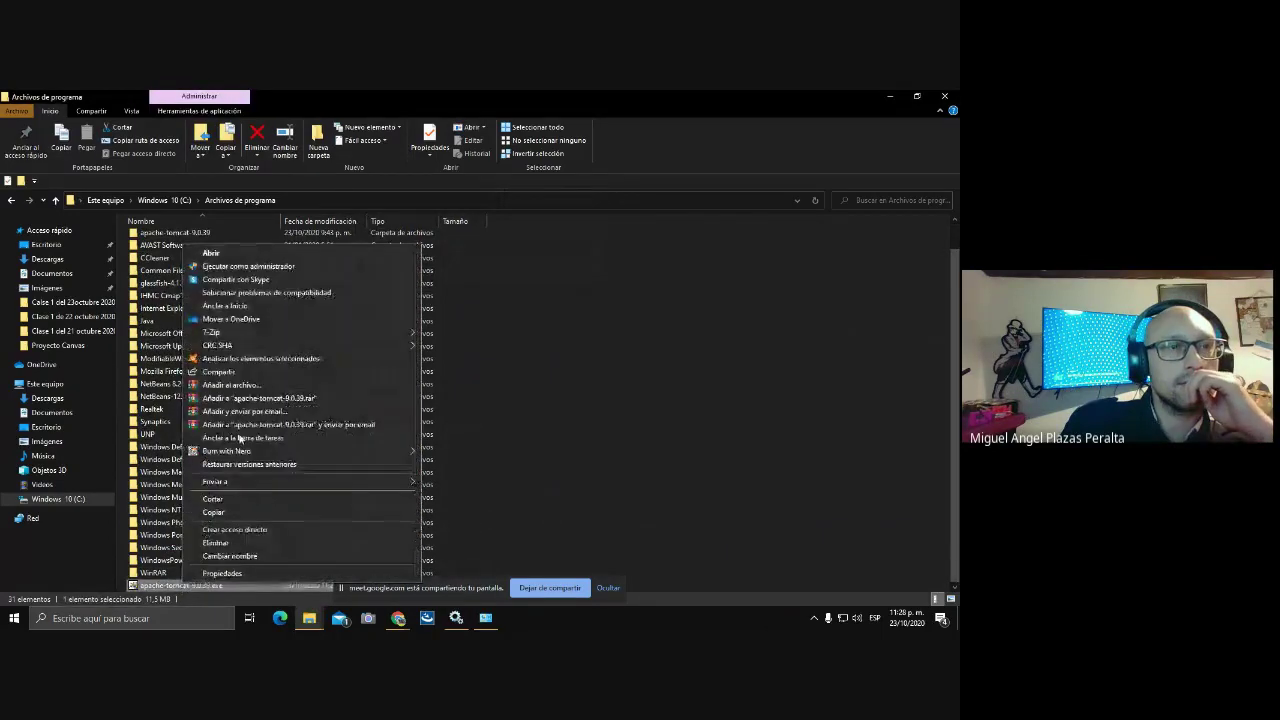
pyautogui.click(250, 267)
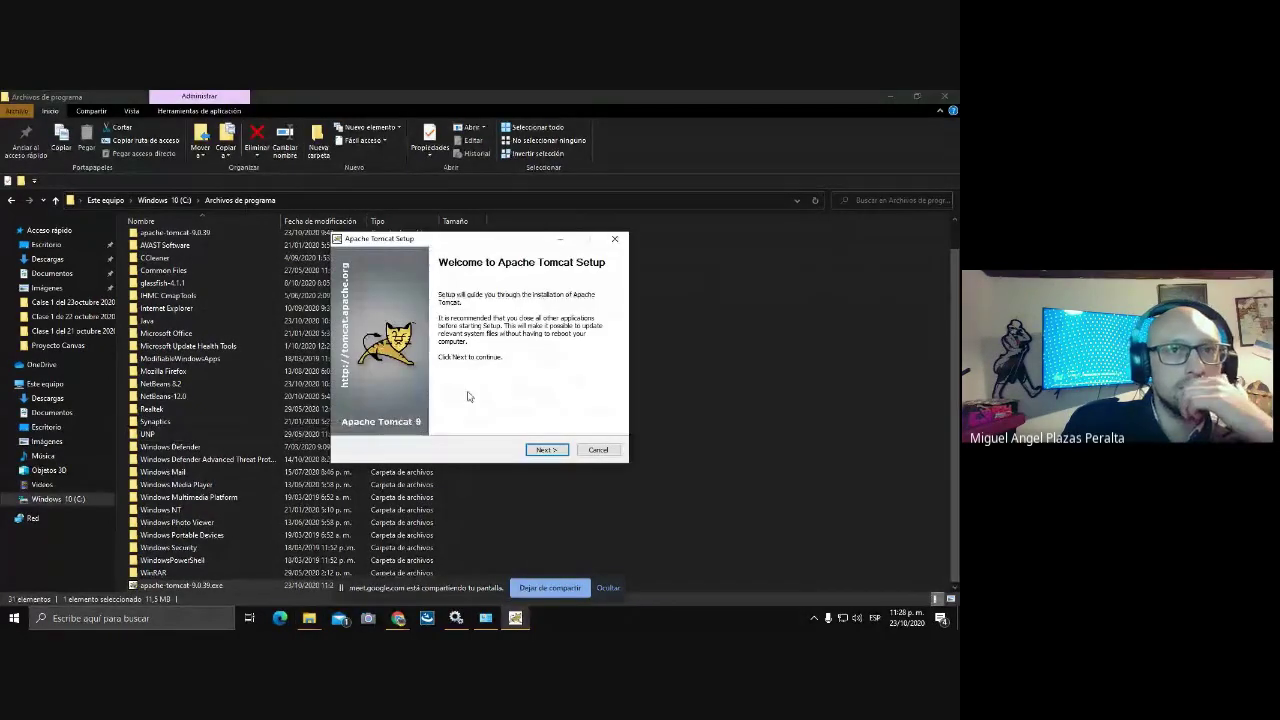
# Accept the Tomcat licence and choose the Full install type.
pyautogui.click(546, 450)
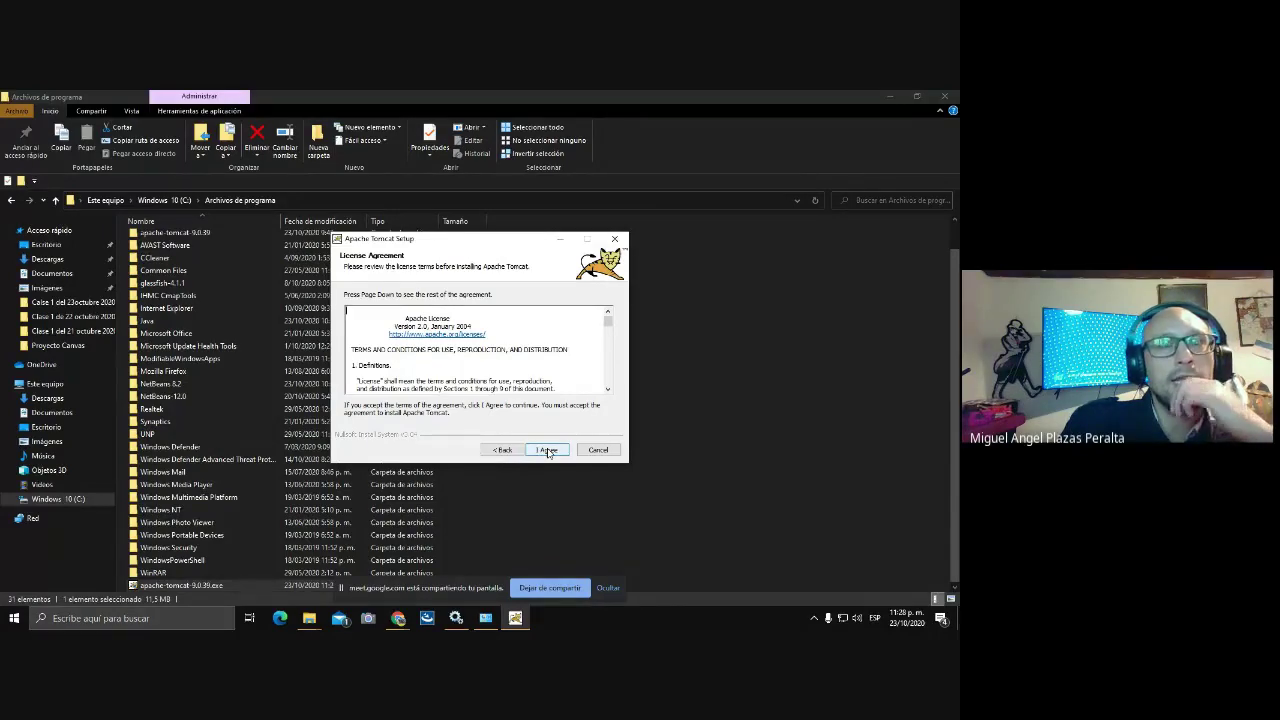
pyautogui.click(548, 451)
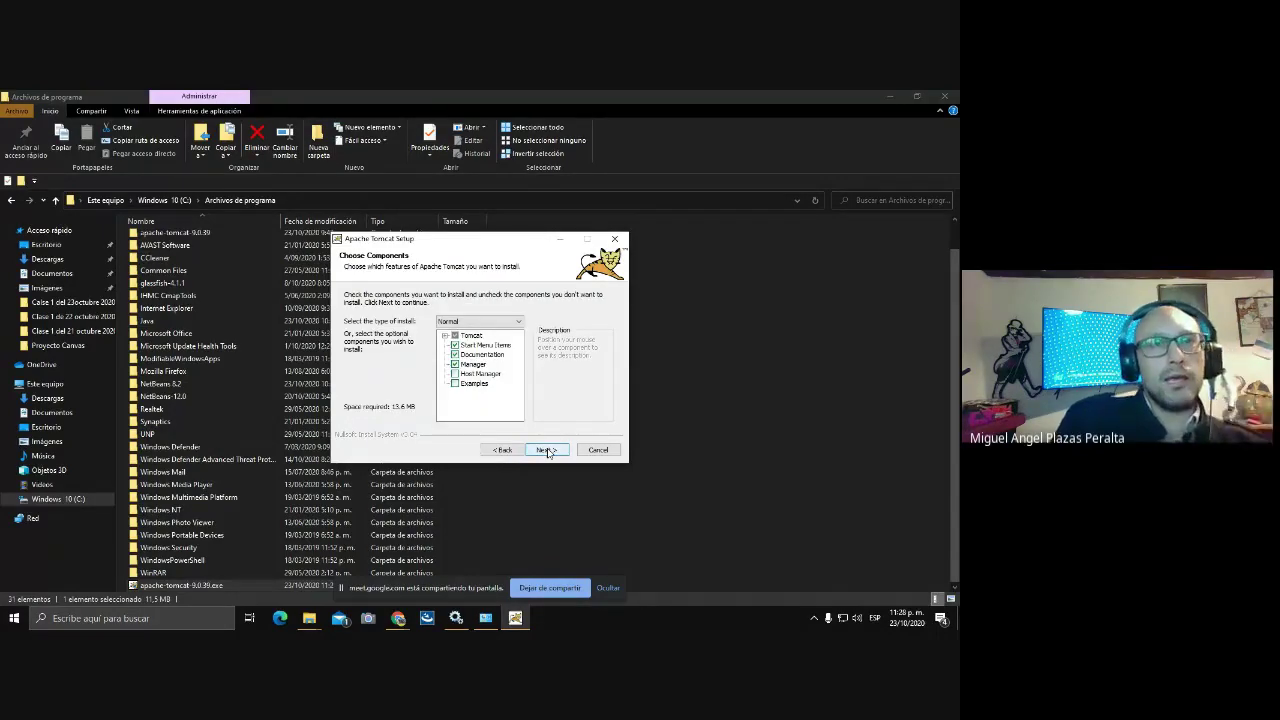
pyautogui.click(517, 322)
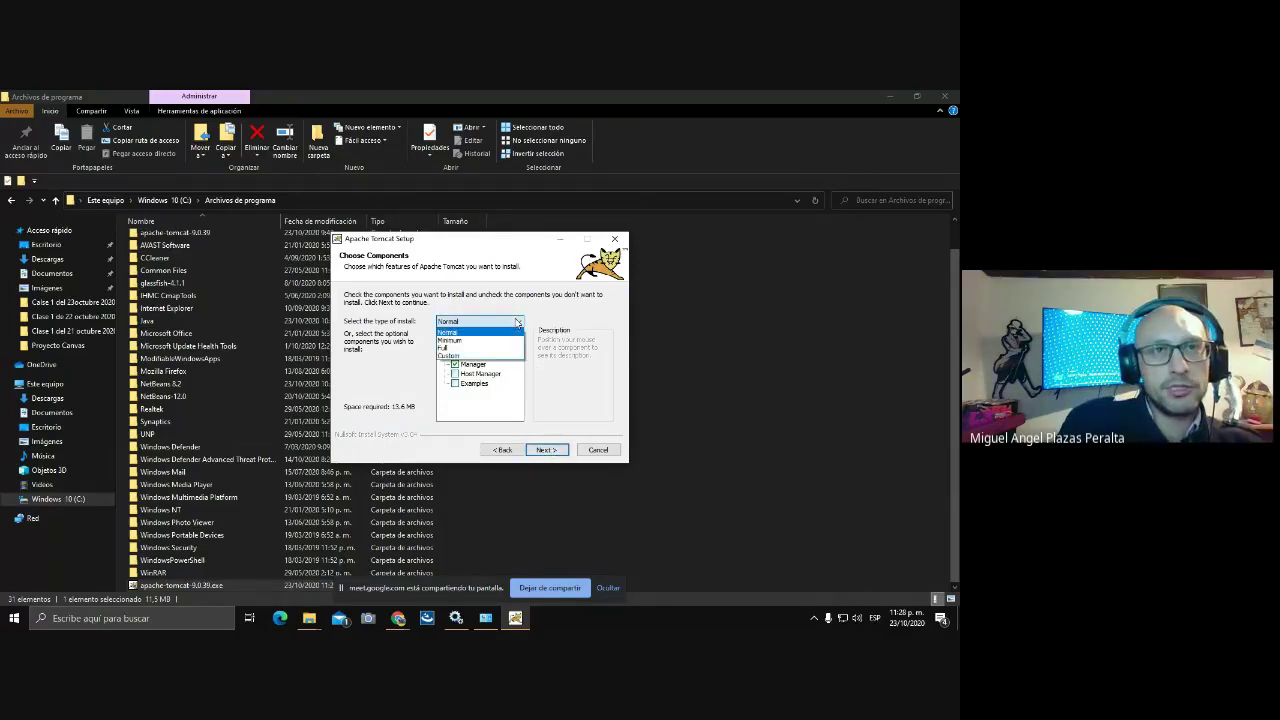
pyautogui.click(455, 348)
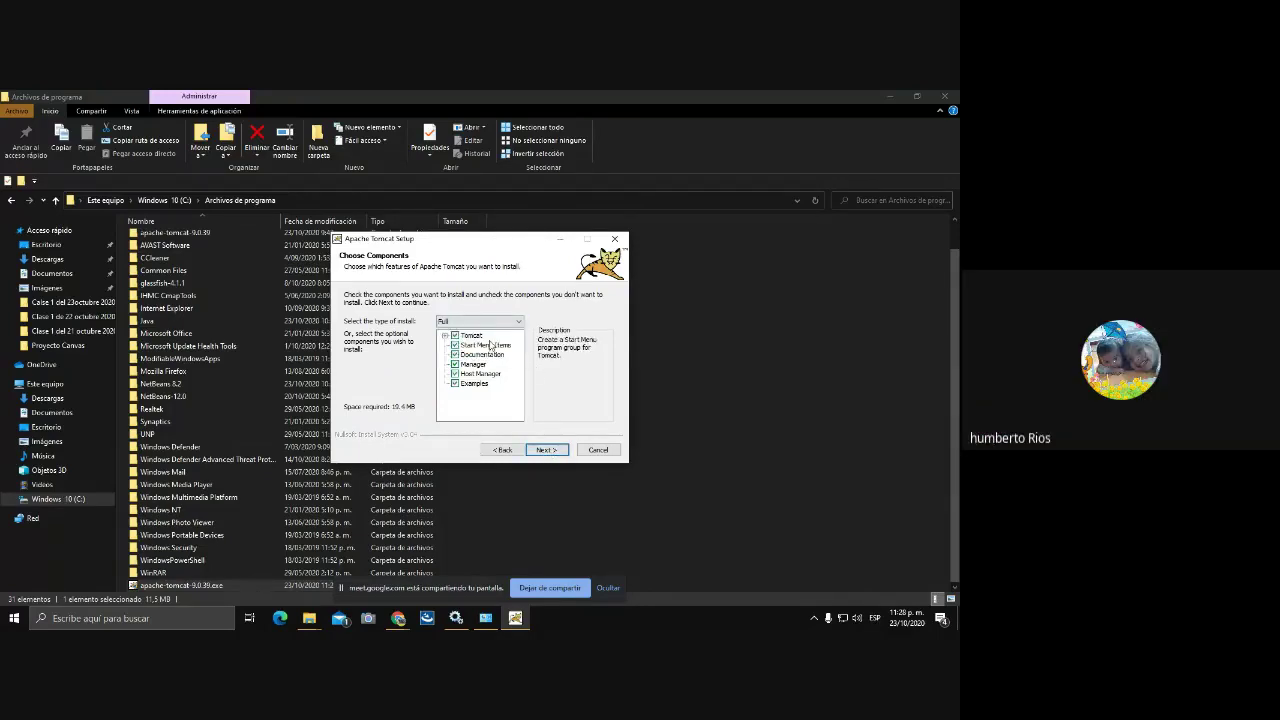
pyautogui.click(546, 450)
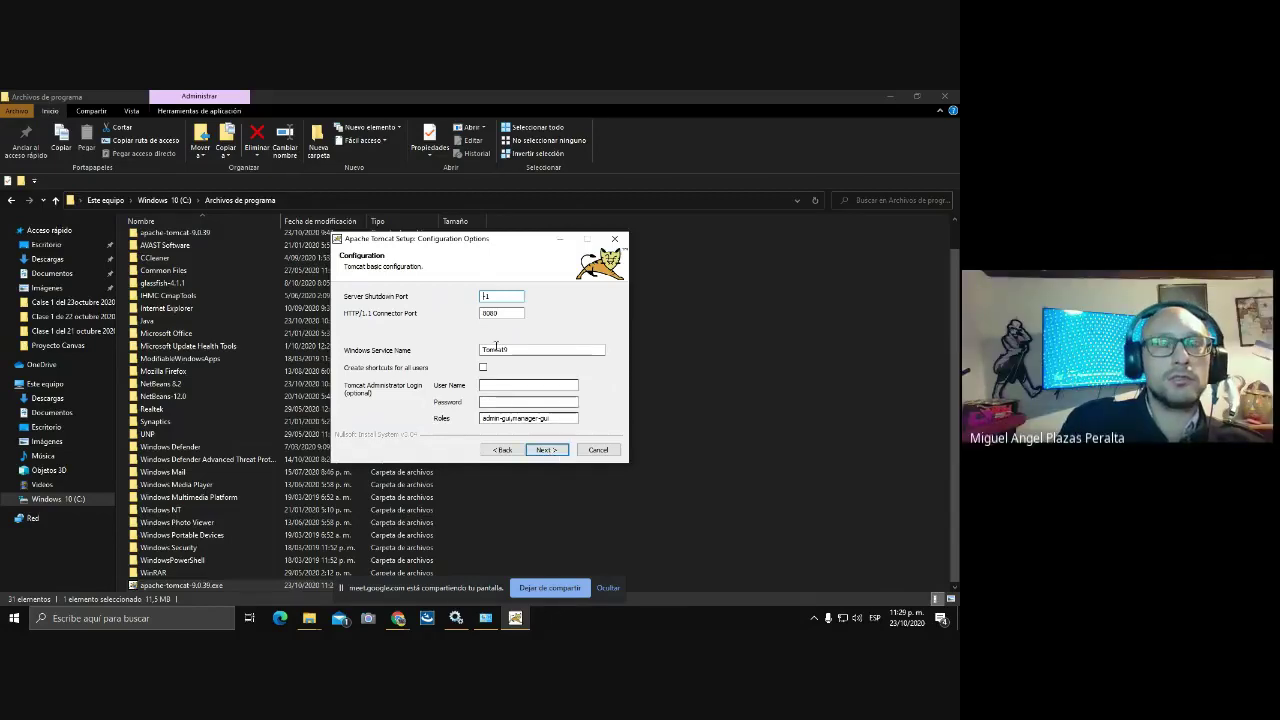
# Set the Server Shutdown Port to 8085 and create shortcuts for all users.
pyautogui.press('BackSpace')
pyautogui.press('BackSpace')
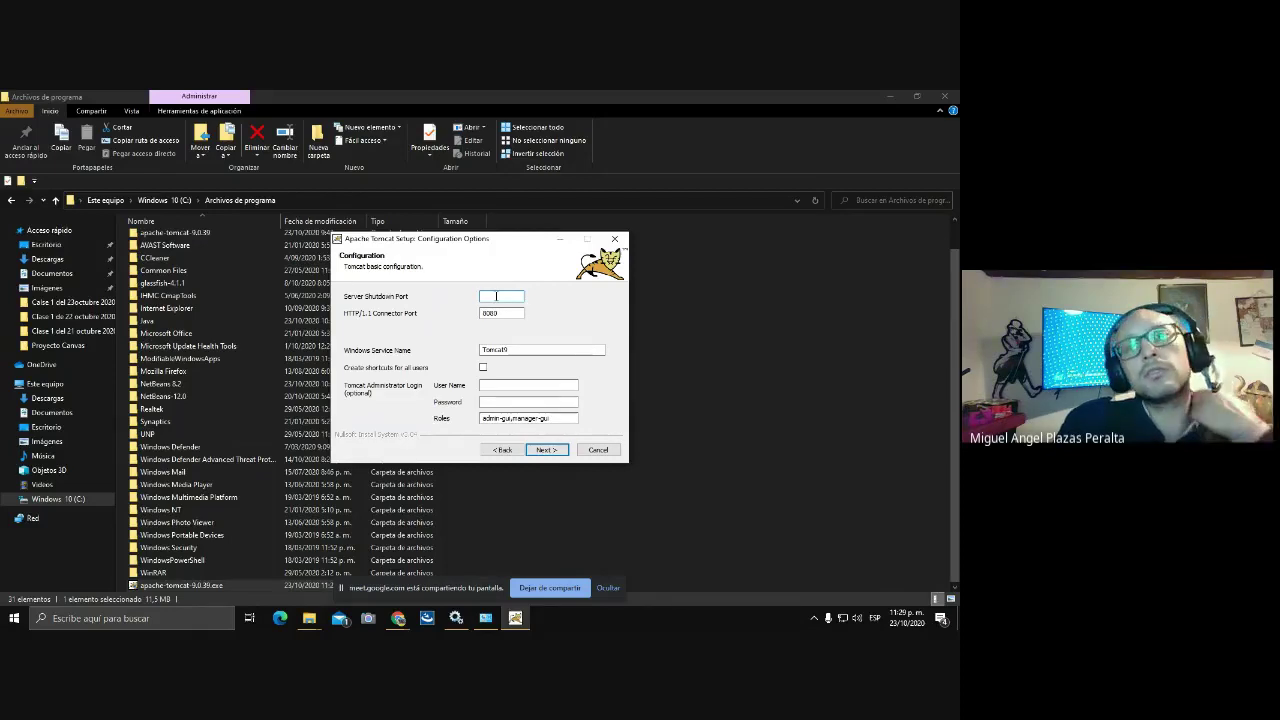
pyautogui.write('8085')
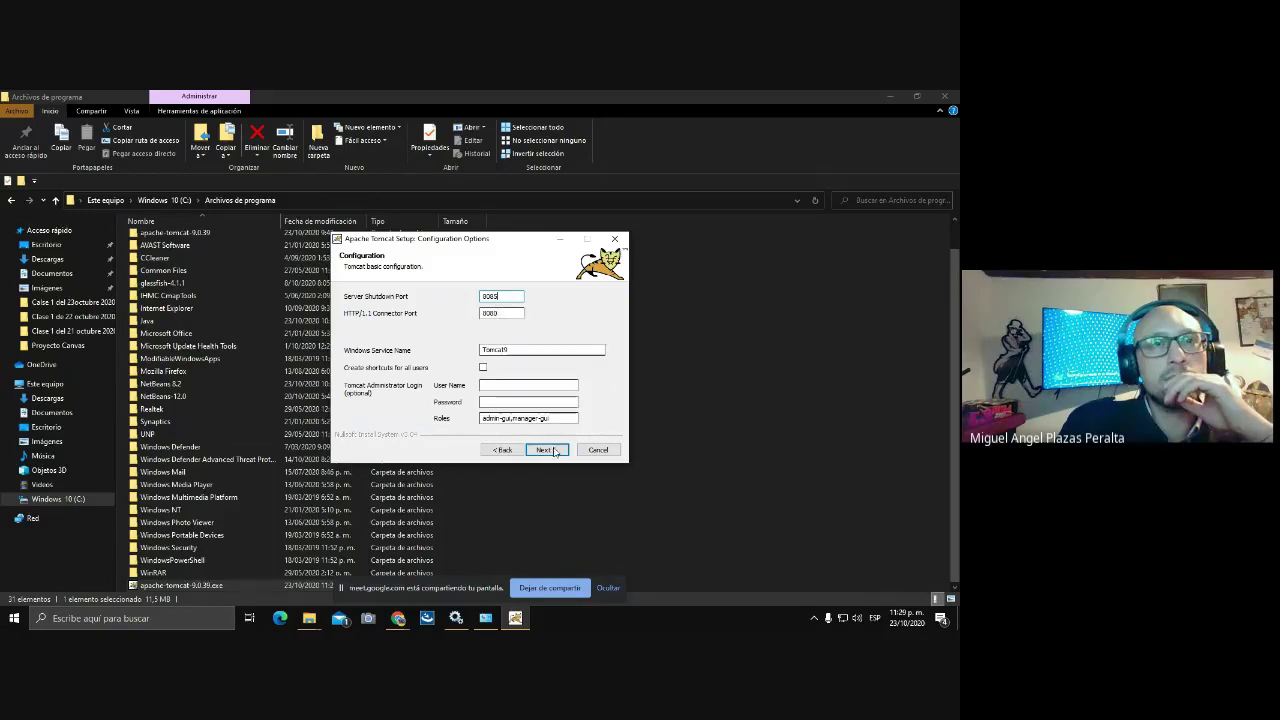
pyautogui.click(483, 368)
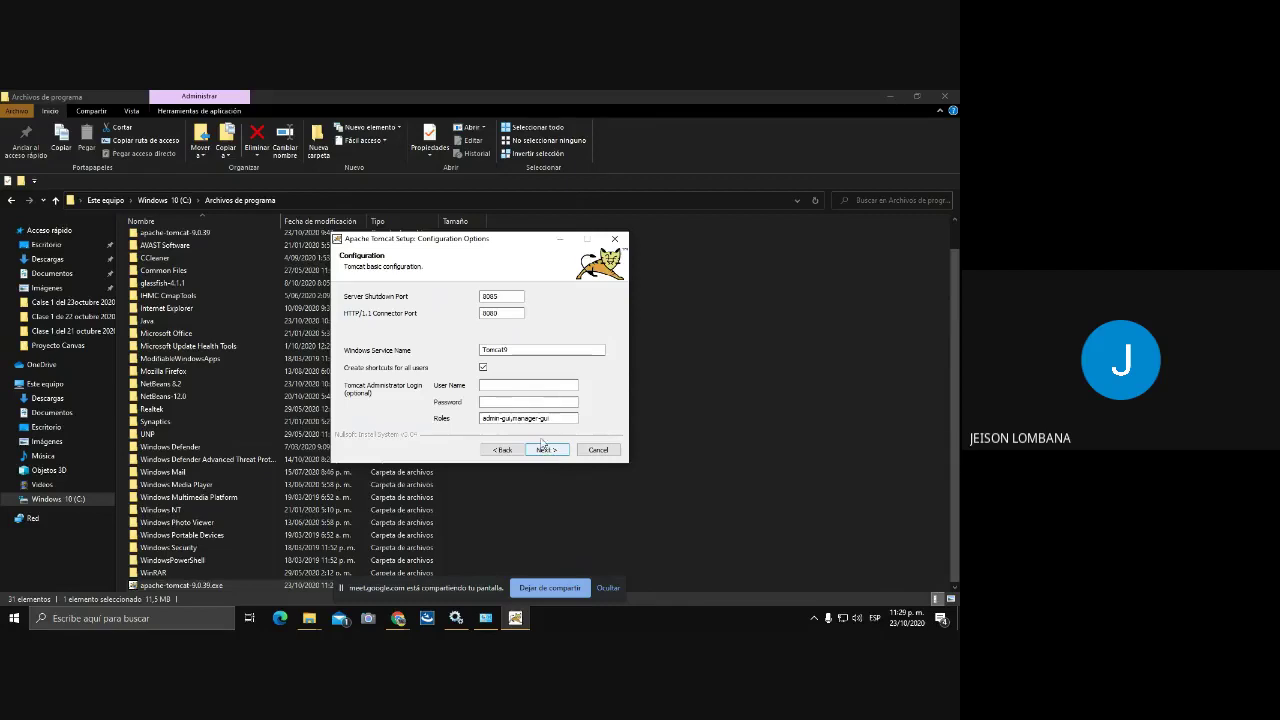
pyautogui.click(509, 350)
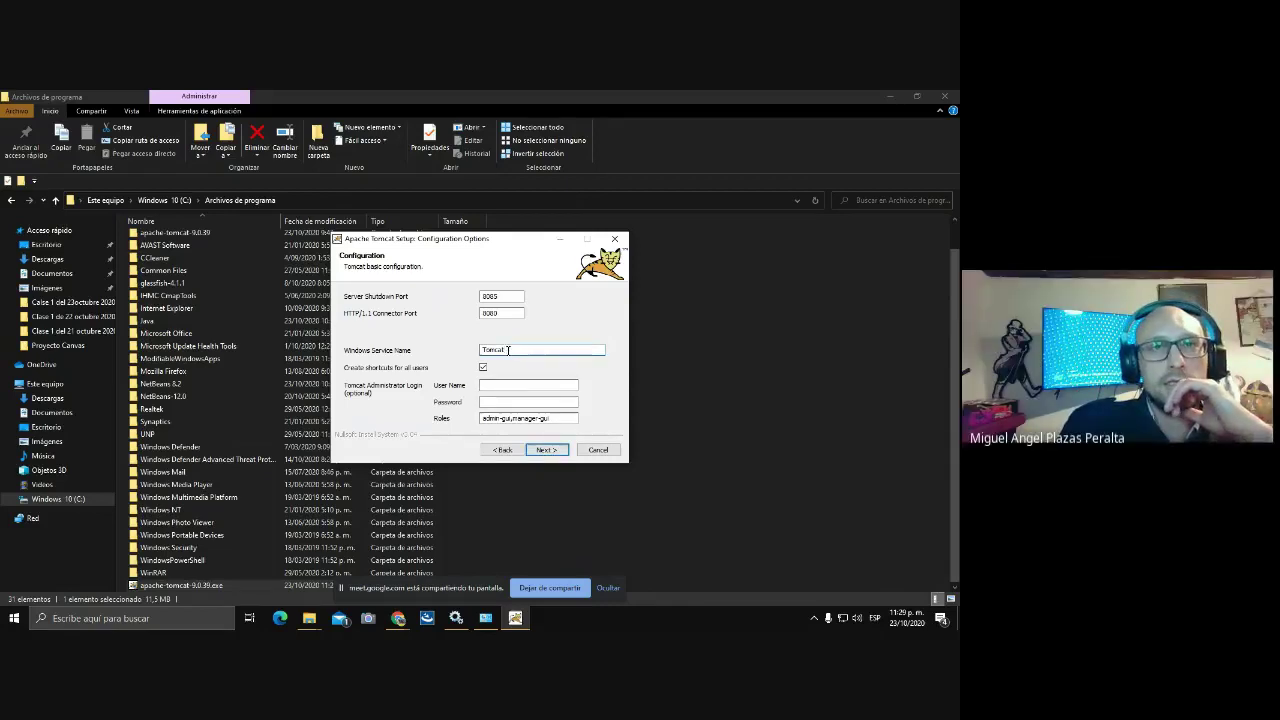
pyautogui.click(545, 450)
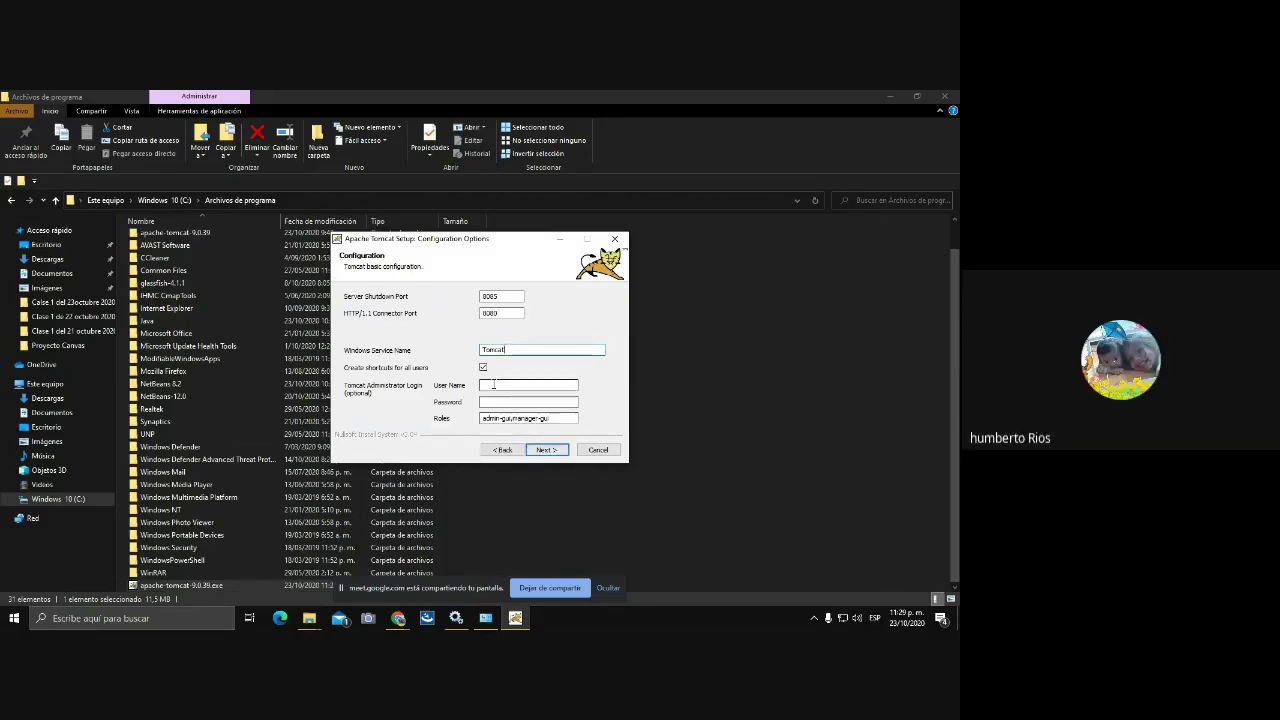
# Enter the administrator user name and password, continuing to the Java Virtual Machine page.
pyautogui.click(493, 385)
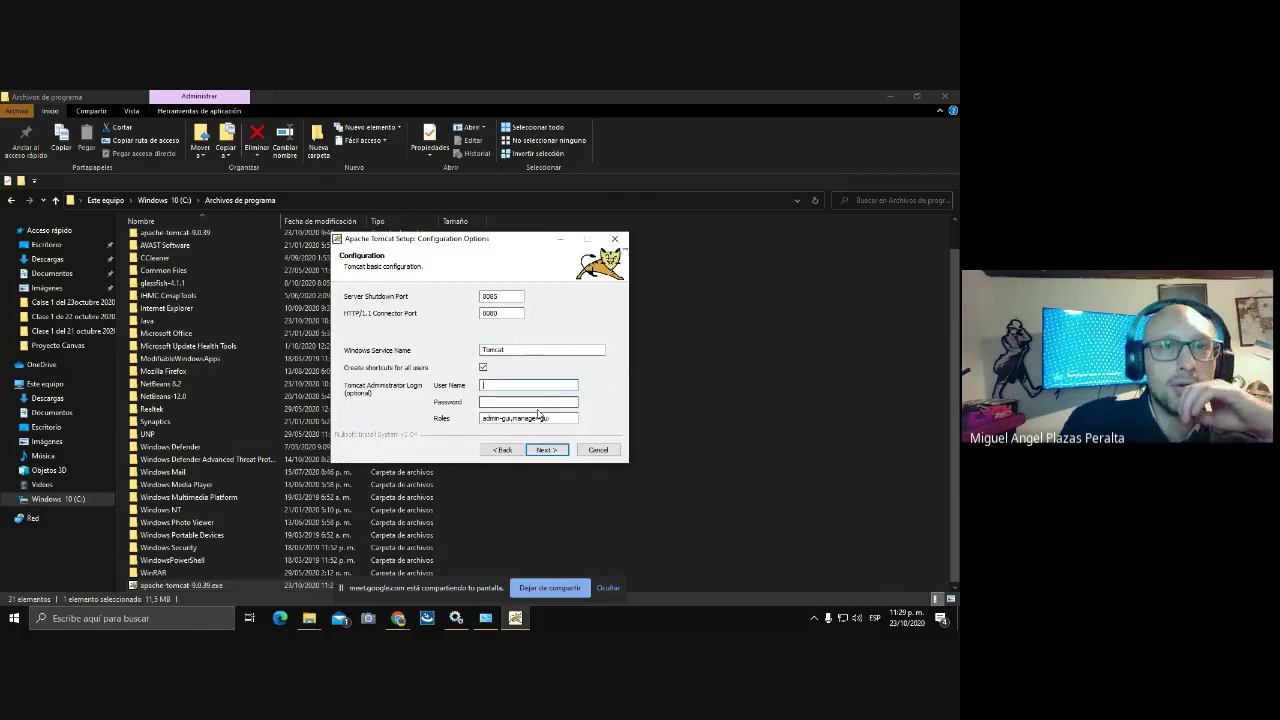
pyautogui.write('adm')
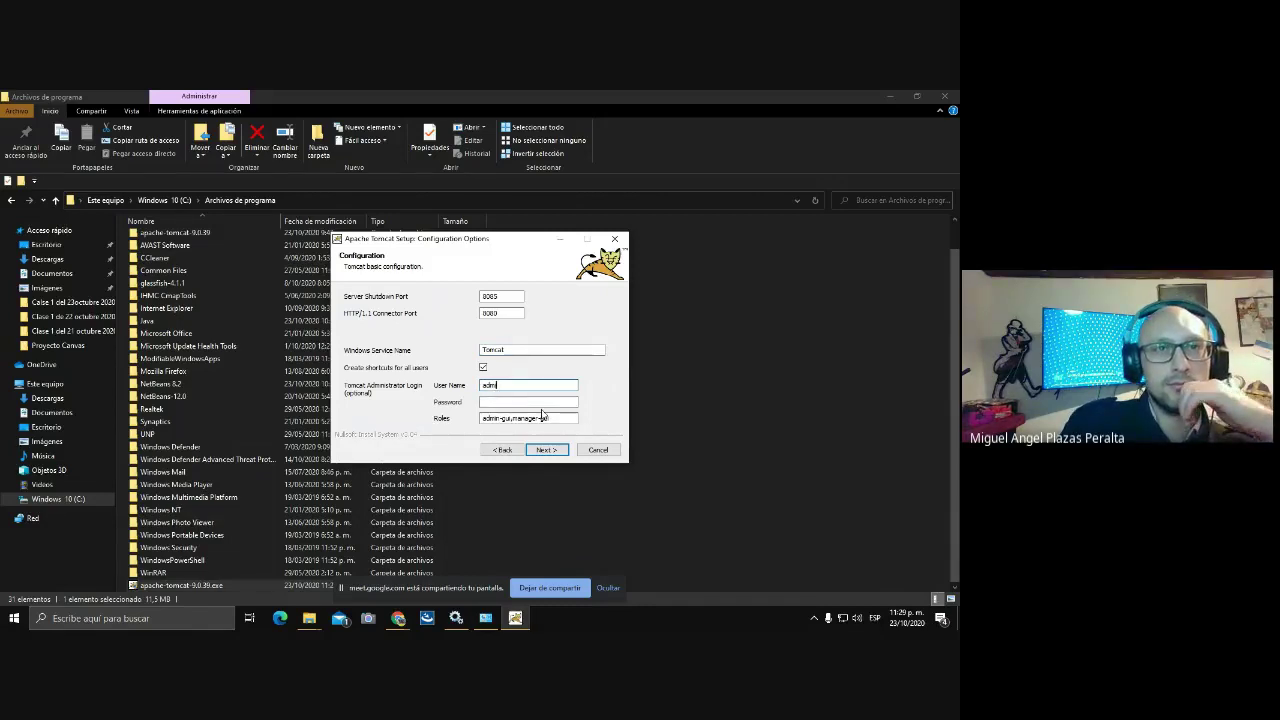
pyautogui.write('in')
pyautogui.click(506, 402)
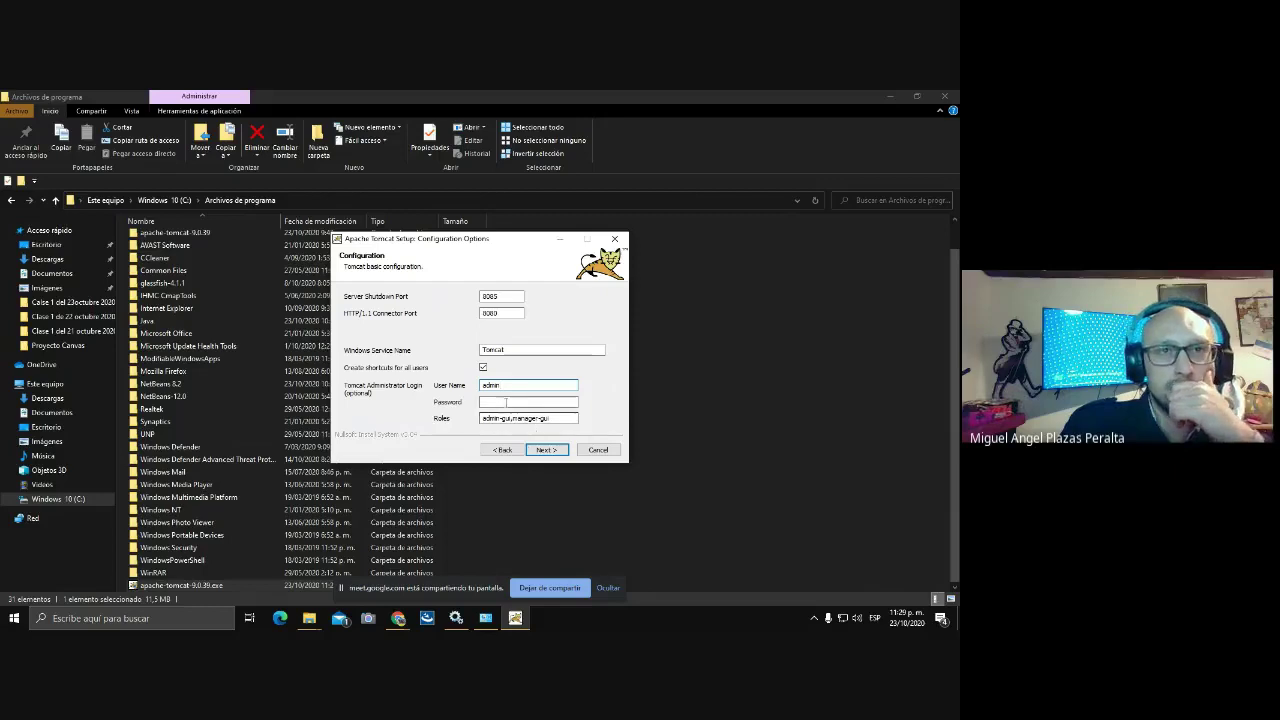
pyautogui.write('ad')
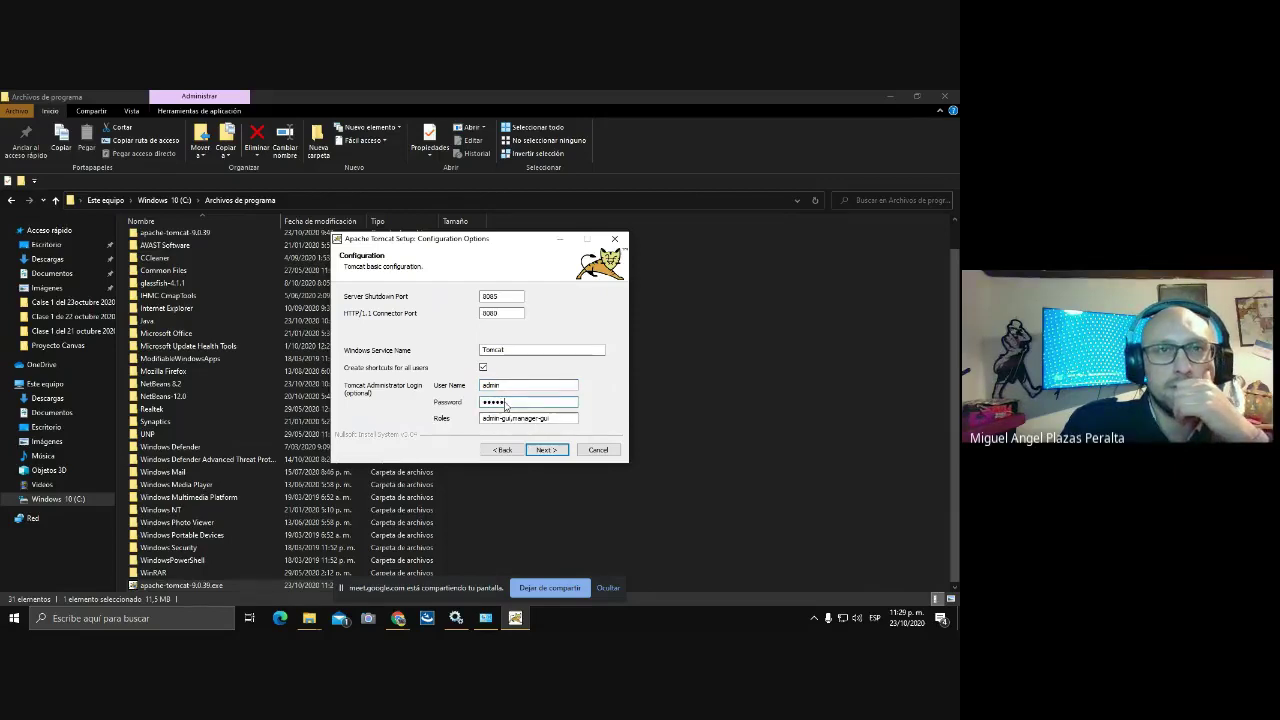
pyautogui.click(545, 450)
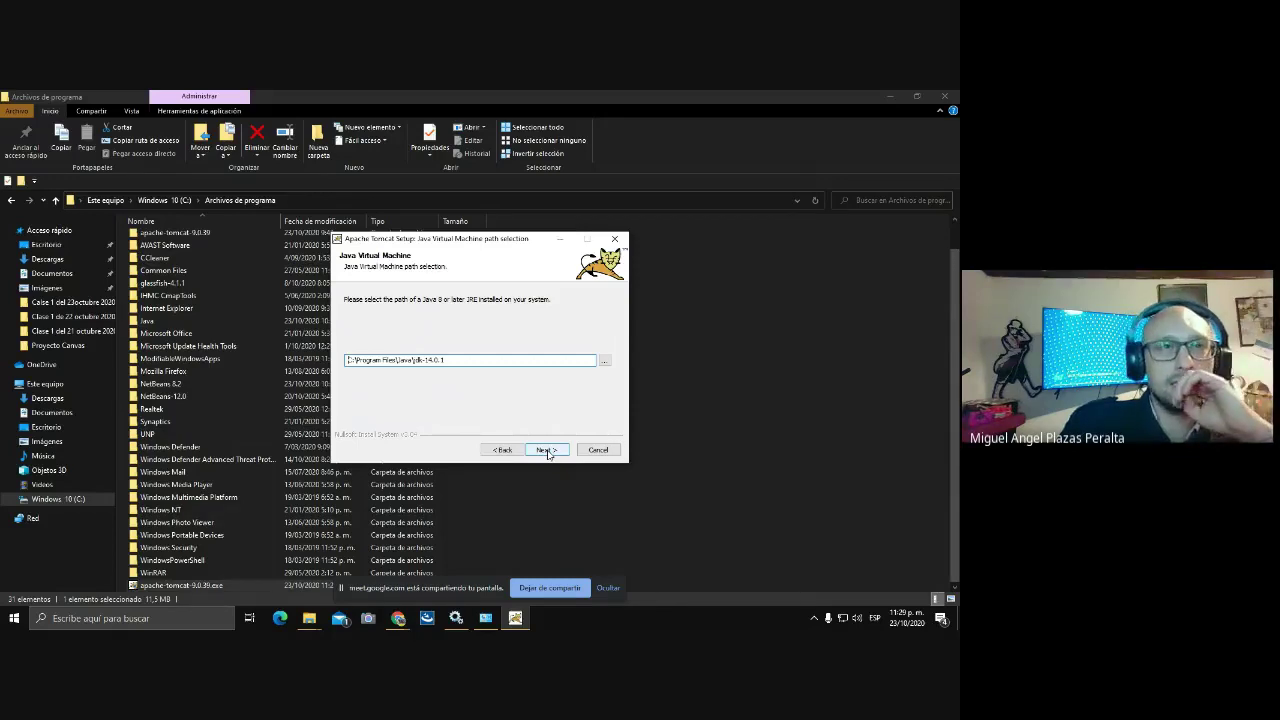
# Accept the Java path, install Tomcat into the default Tomcat 9.0 folder, and finish with Run Apache Tomcat enabled.
pyautogui.click(546, 450)
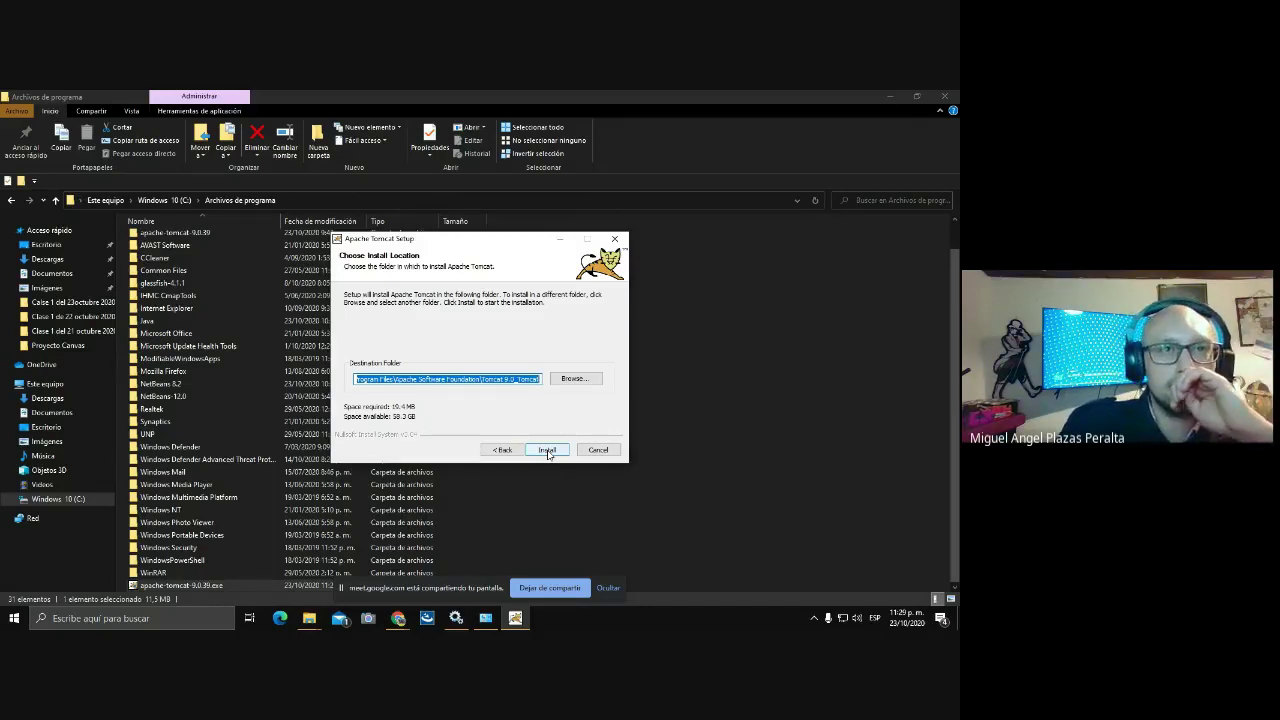
pyautogui.click(547, 451)
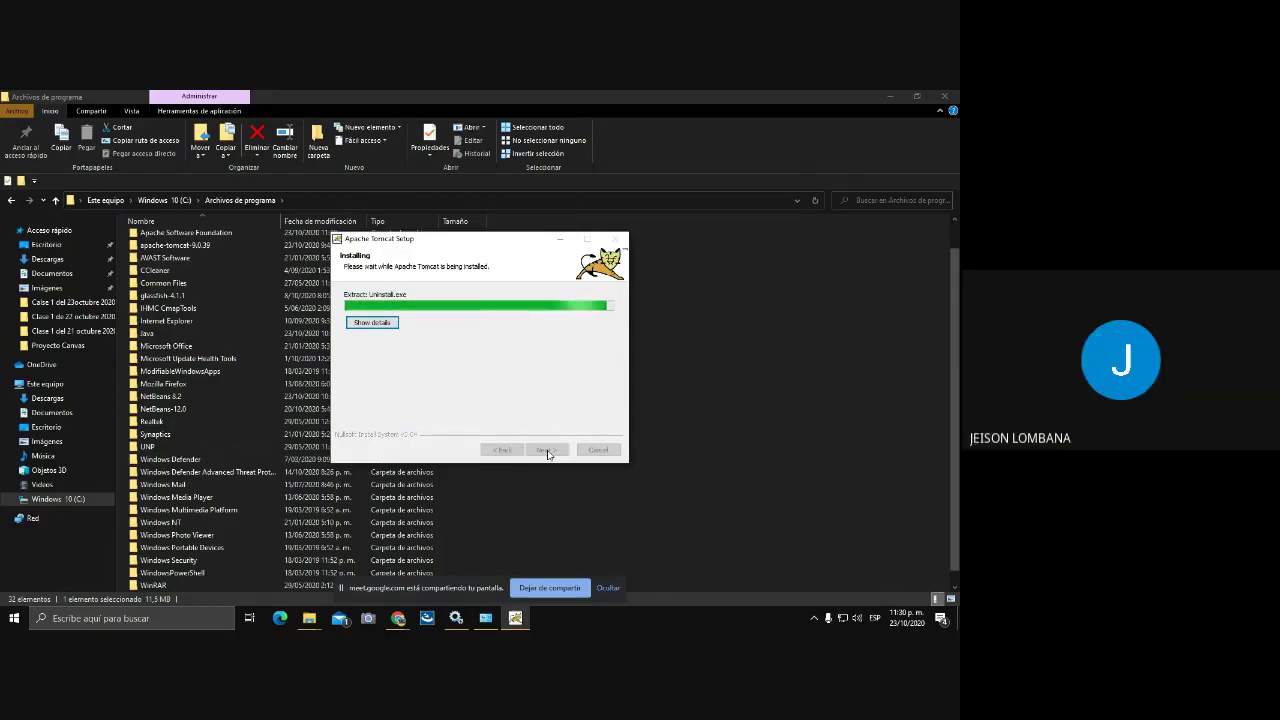
pyautogui.click(547, 450)
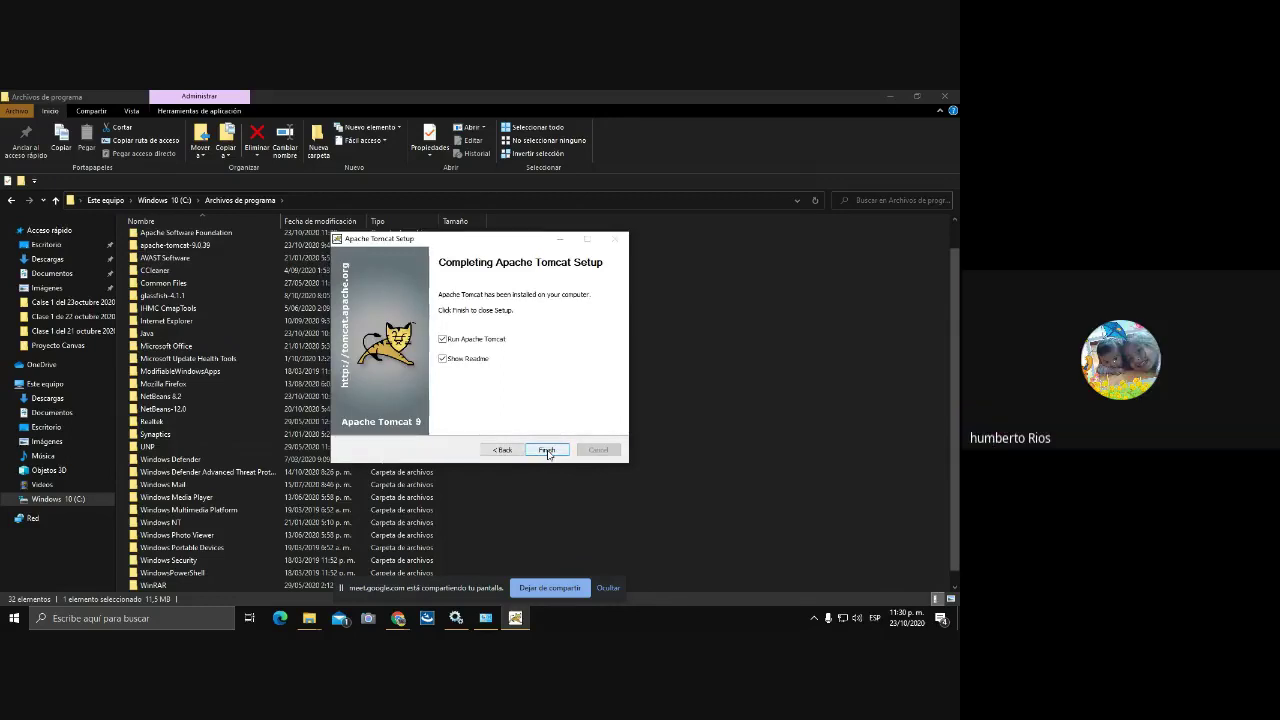
pyautogui.click(547, 450)
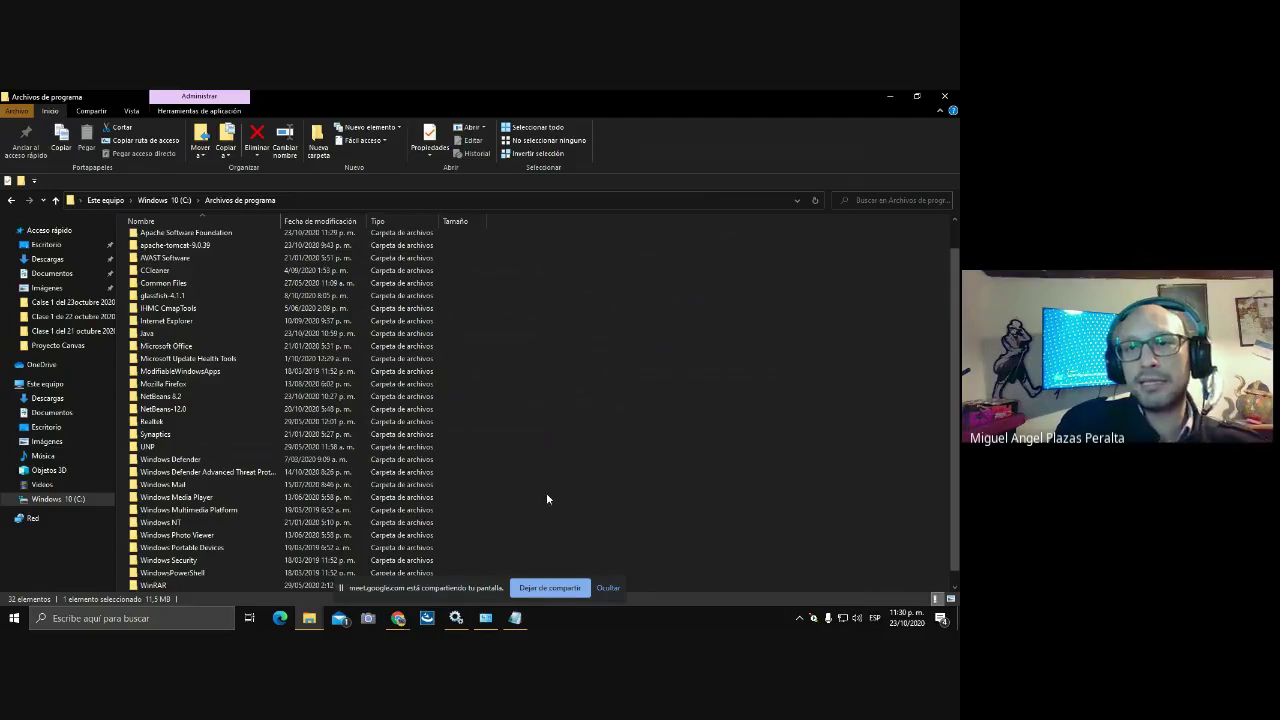
# Check Services for the Apache Tomcat 9.0 tomcat9 service, then open a new Chrome tab.
pyautogui.click(455, 619)
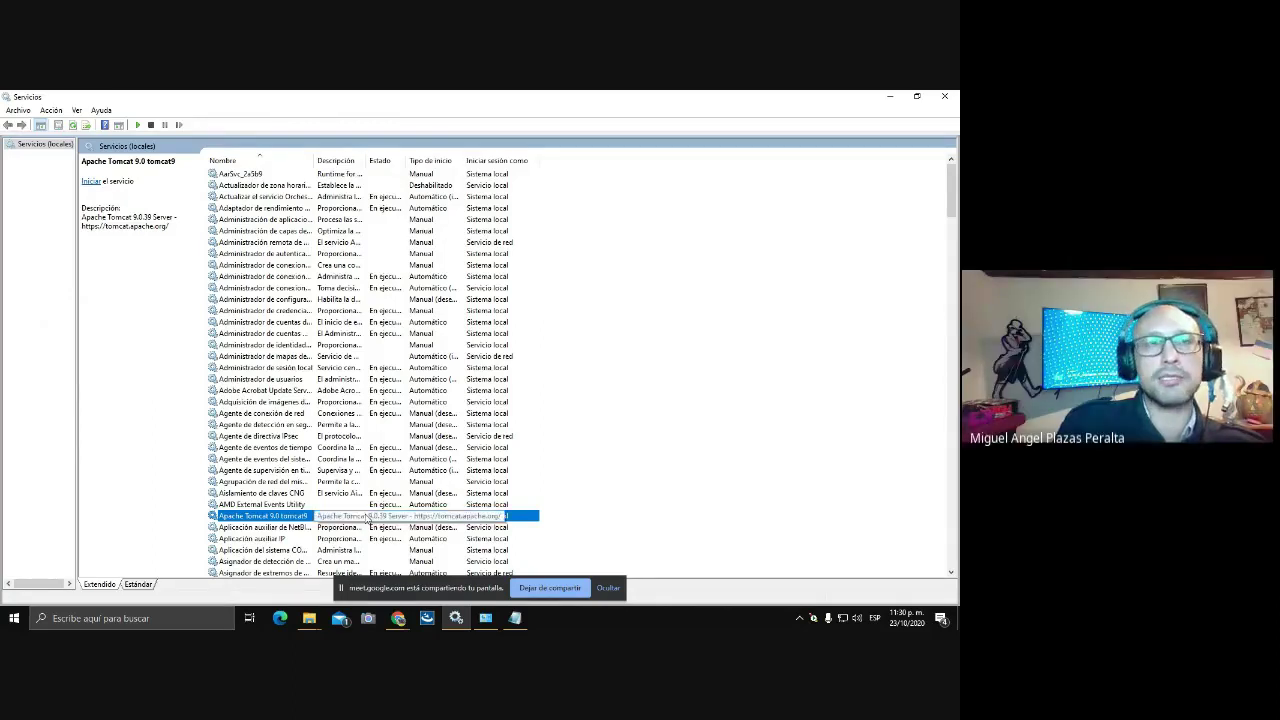
pyautogui.click(399, 621)
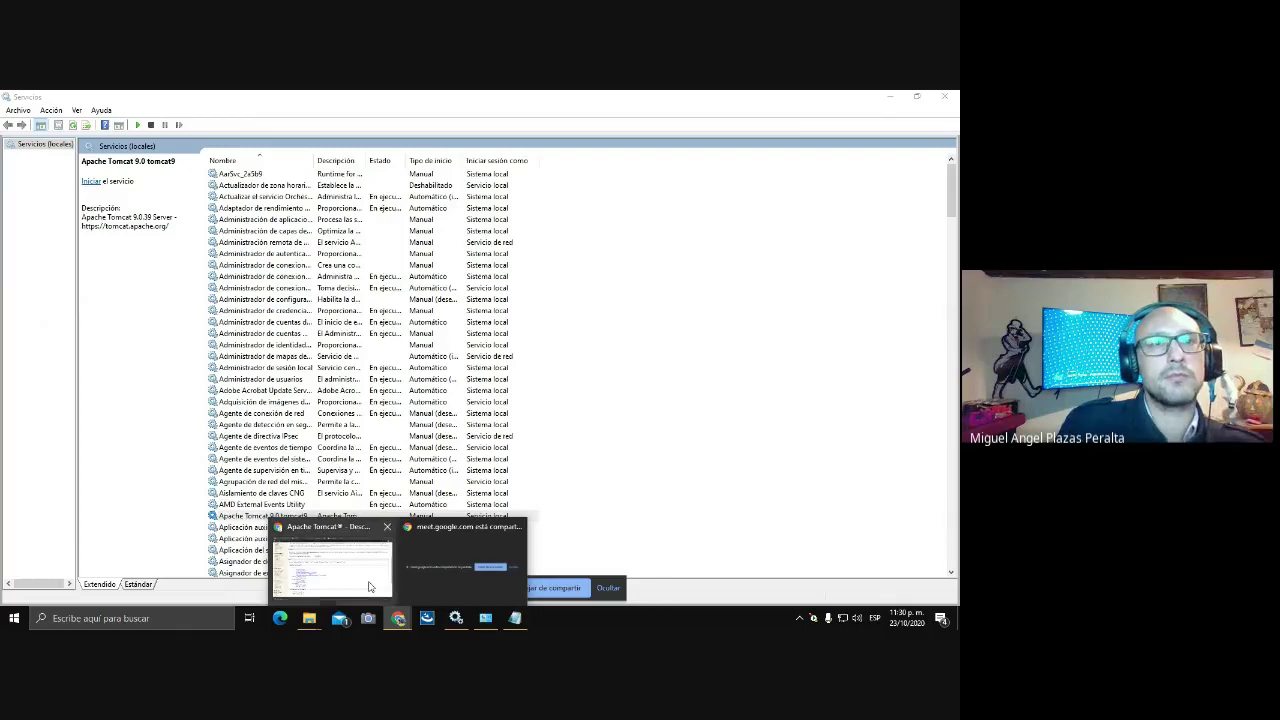
pyautogui.click(369, 586)
pyautogui.click(591, 100)
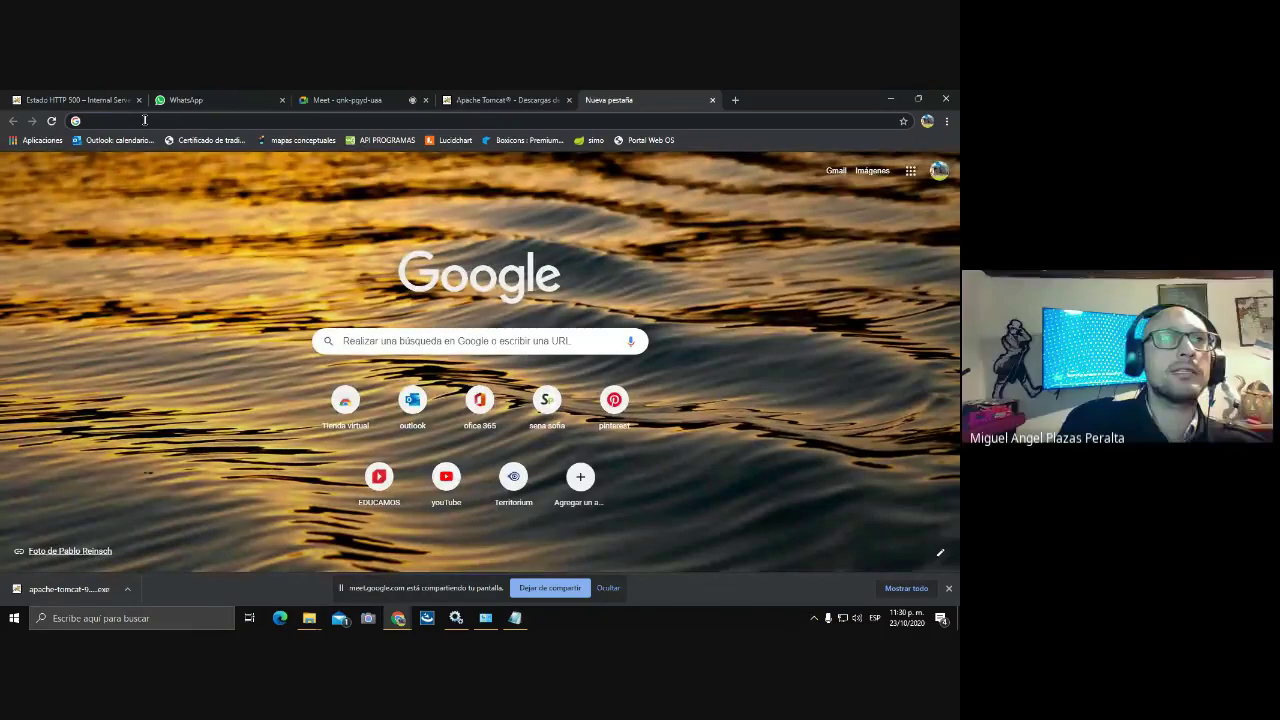
pyautogui.write('ht')
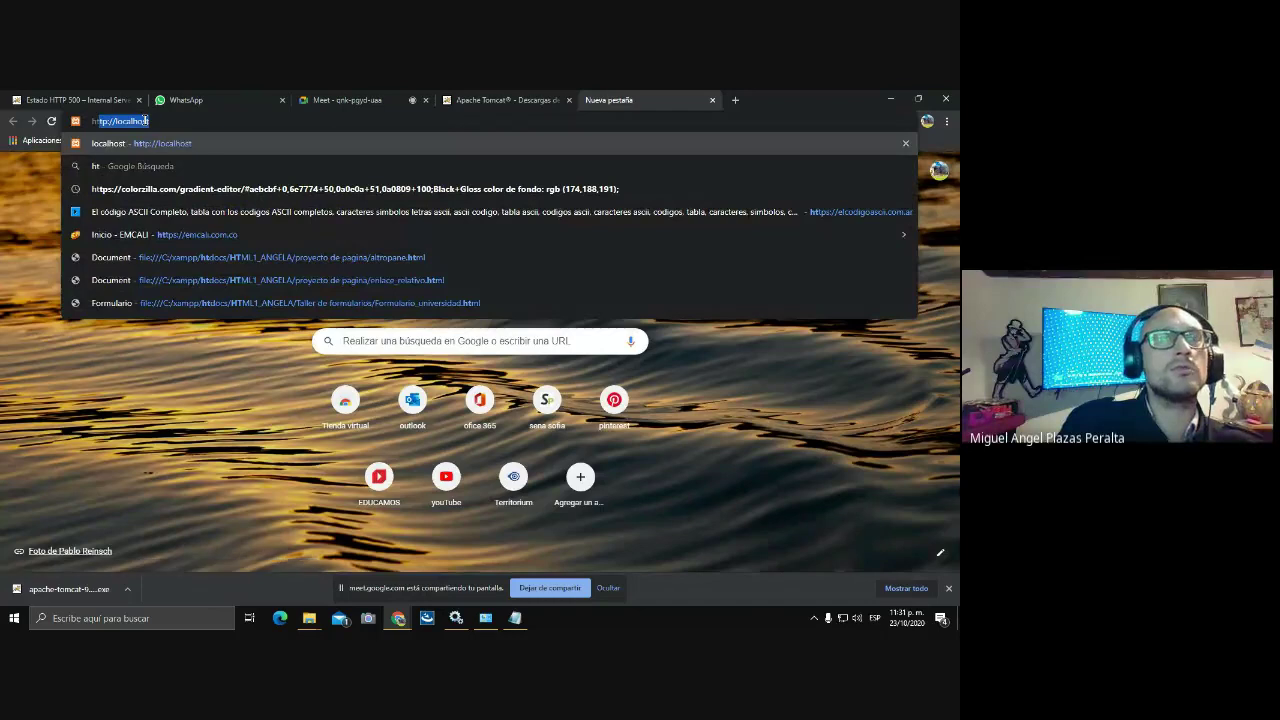
pyautogui.write('tp')
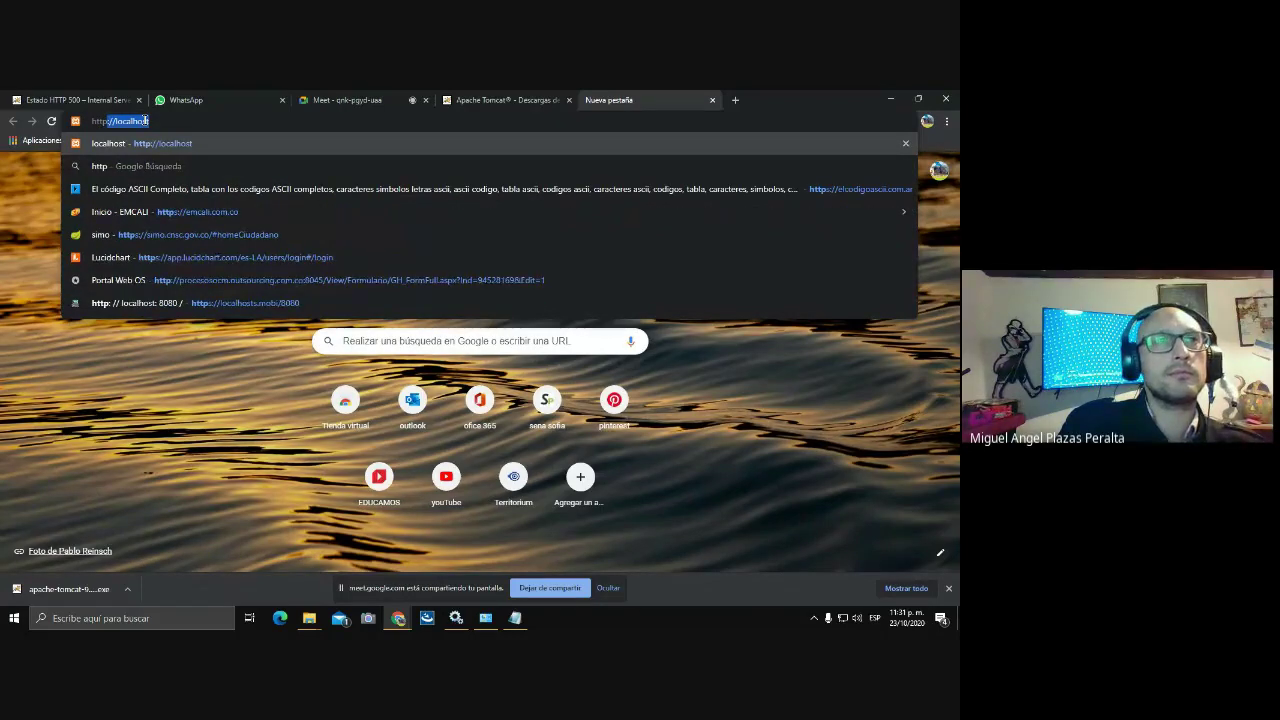
pyautogui.write(':')
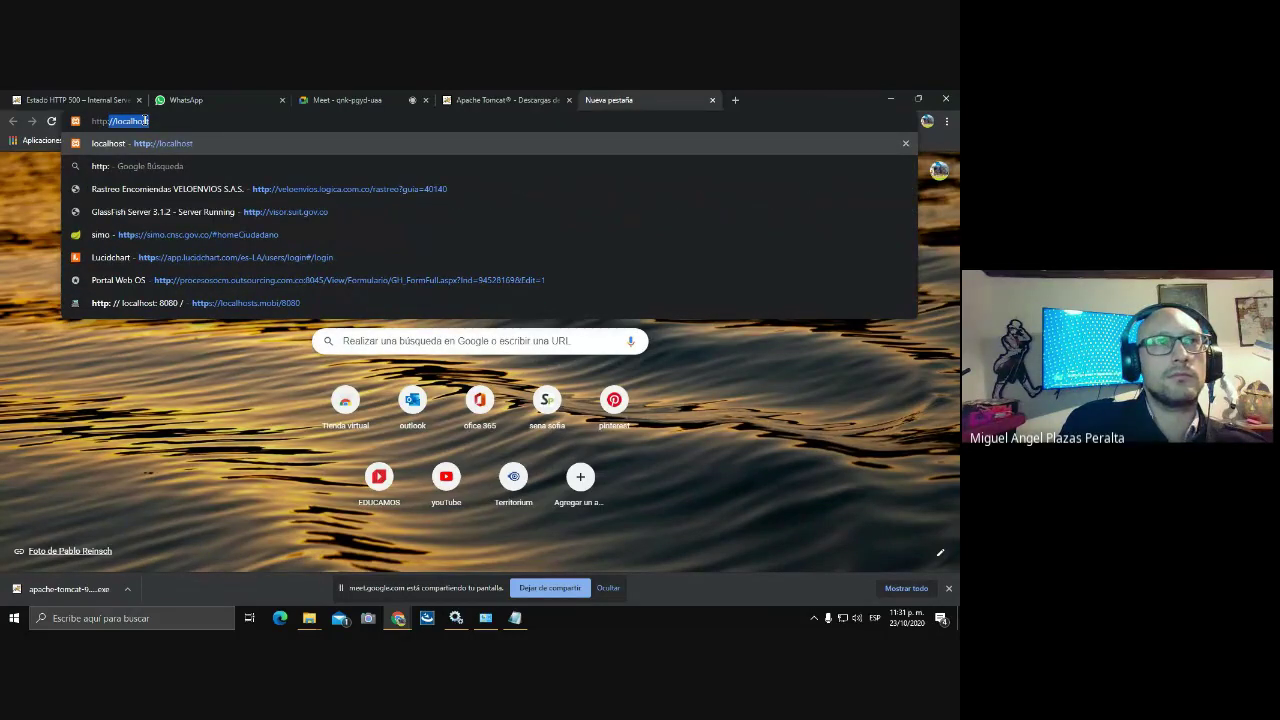
pyautogui.write('//')
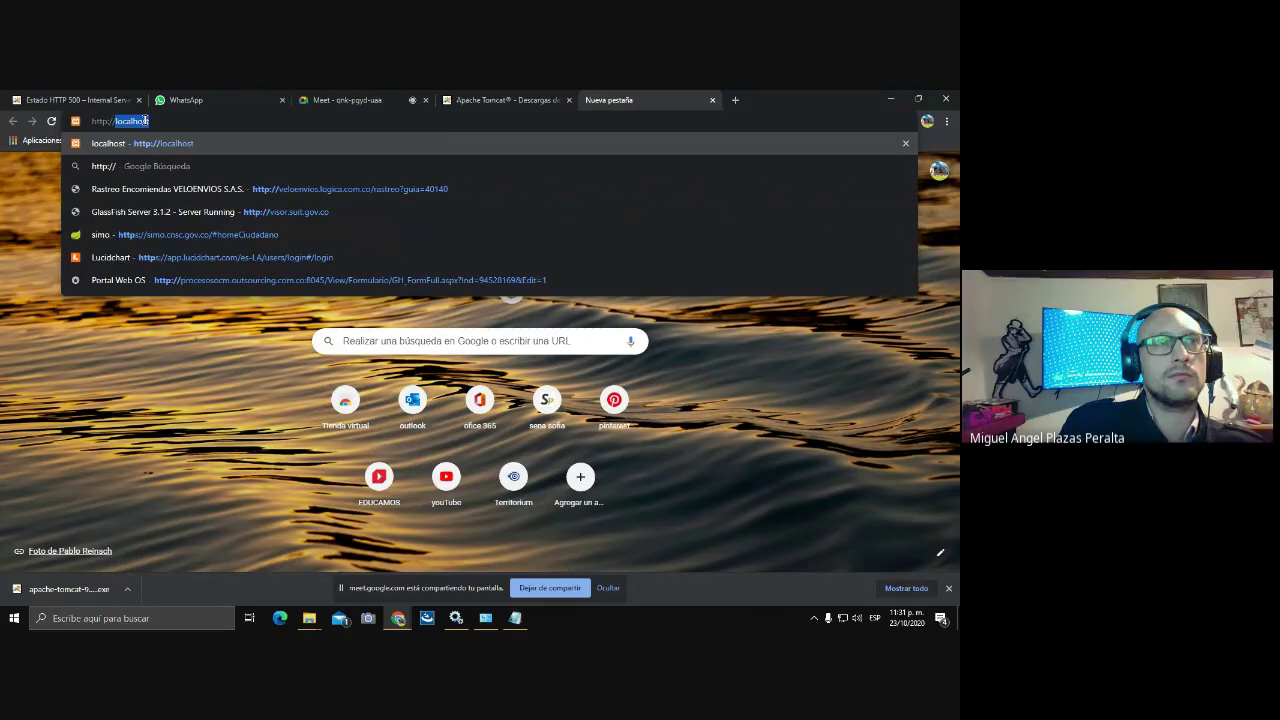
pyautogui.write('localho')
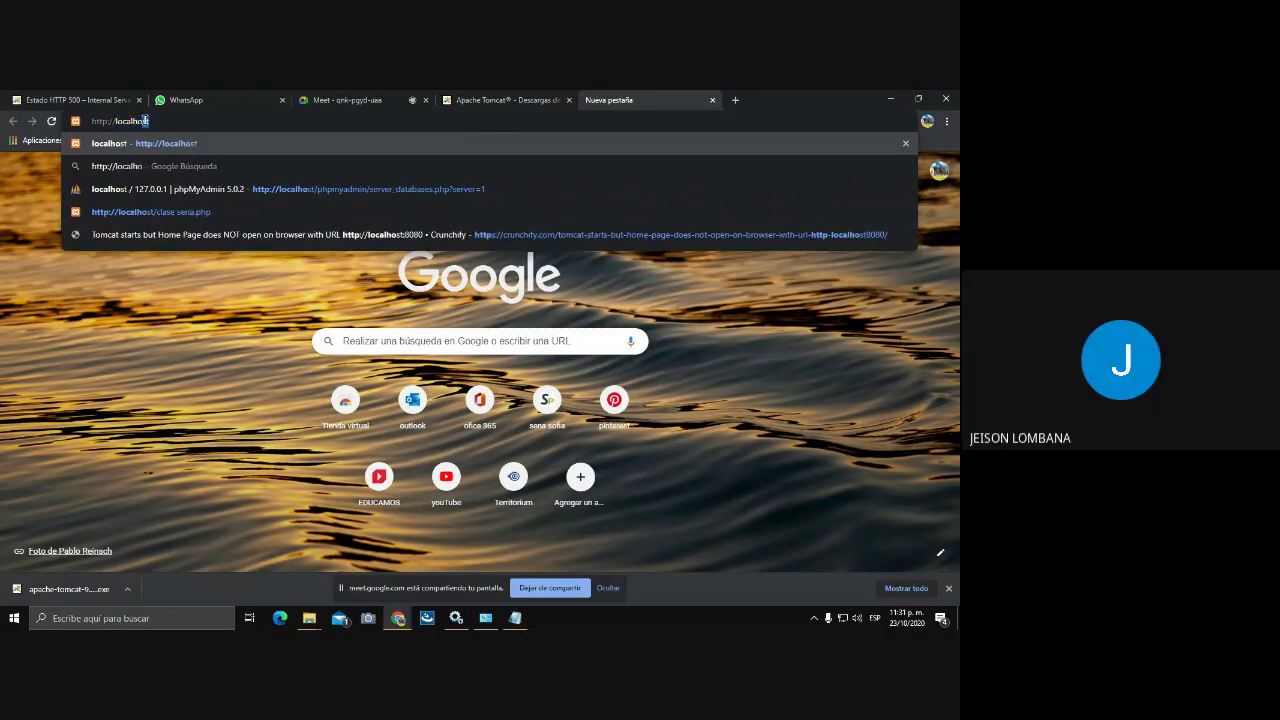
pyautogui.write('st:')
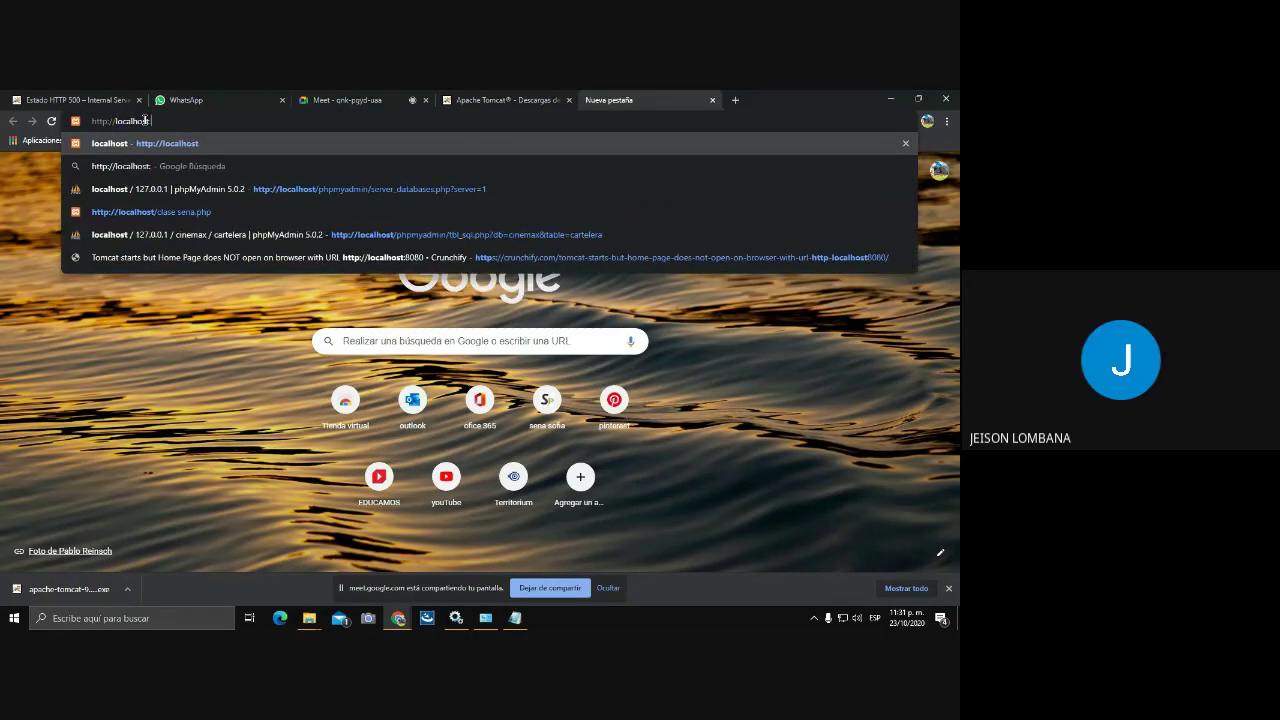
pyautogui.write('80808')
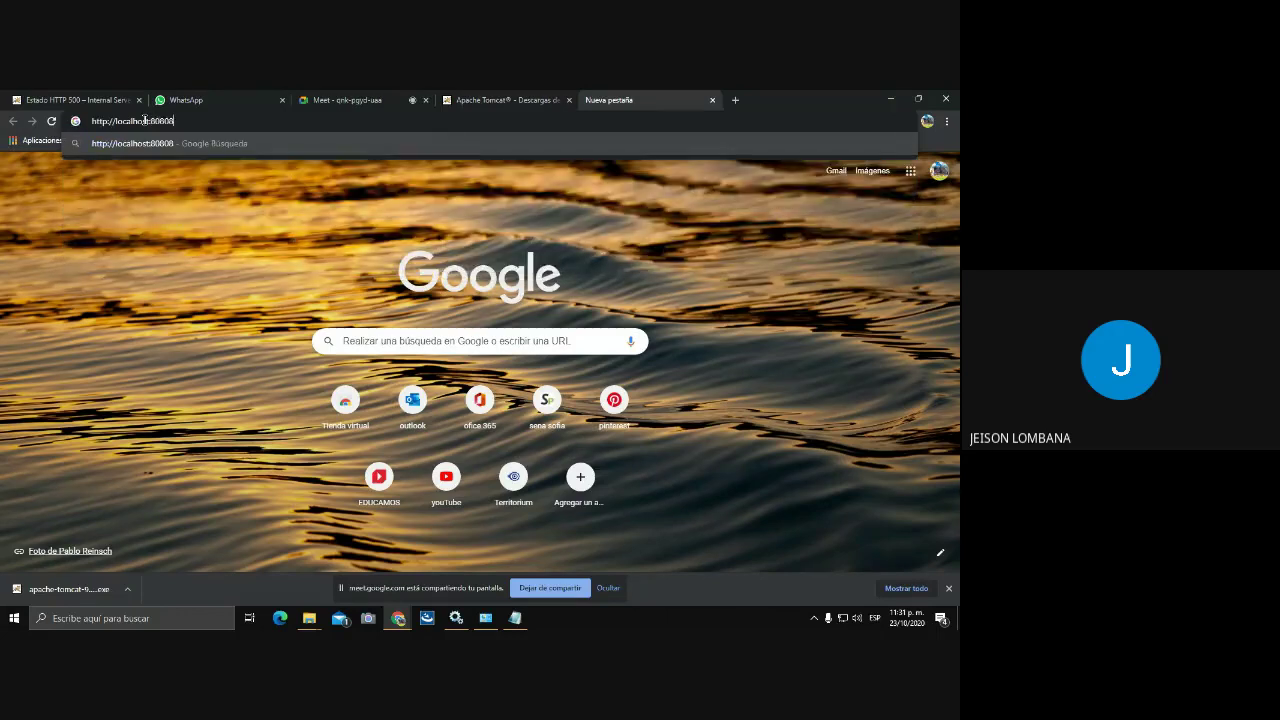
pyautogui.press('BackSpace')
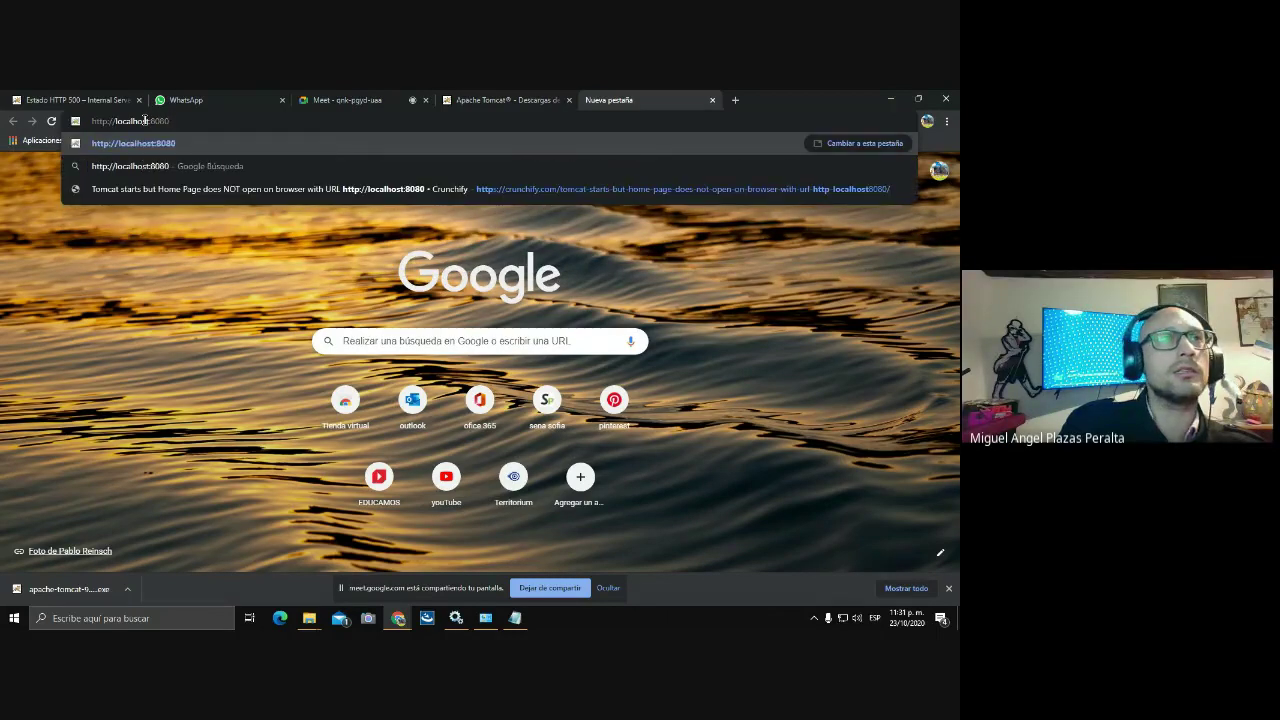
pyautogui.press('Return')
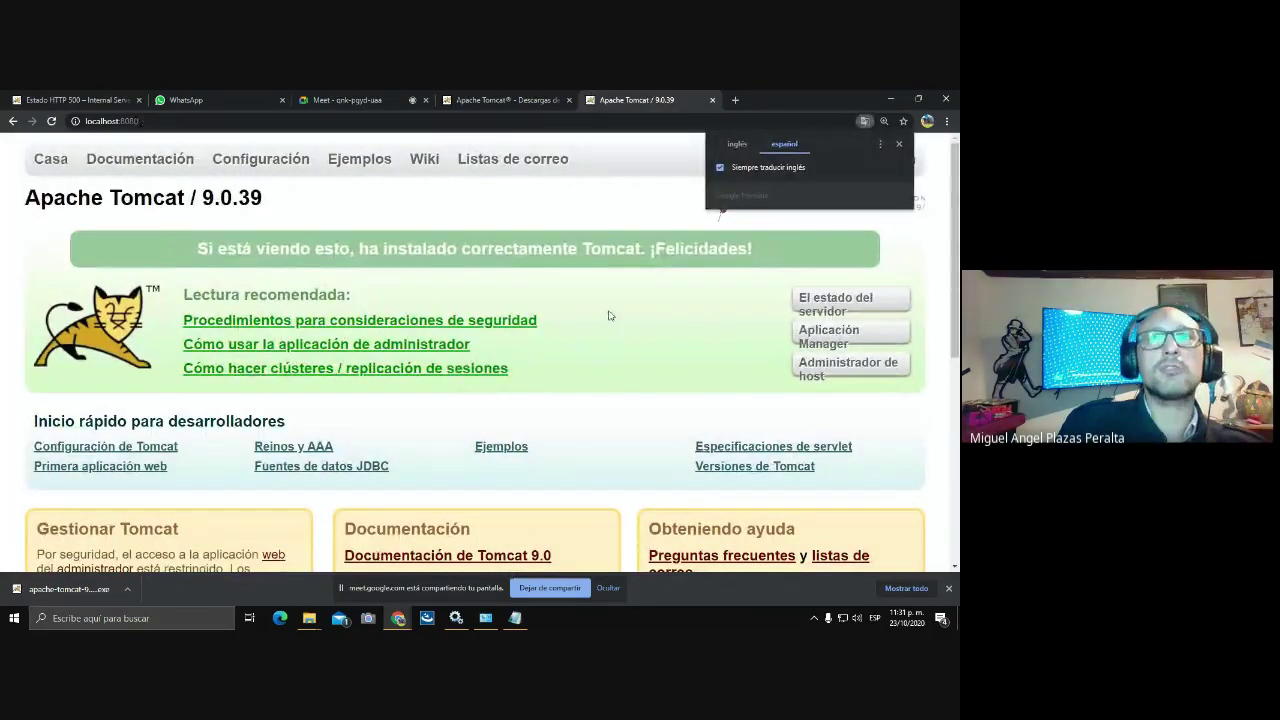
# Show the page in English, then sign in to Tomcat's Host Manager and save the login.
pyautogui.click(737, 145)
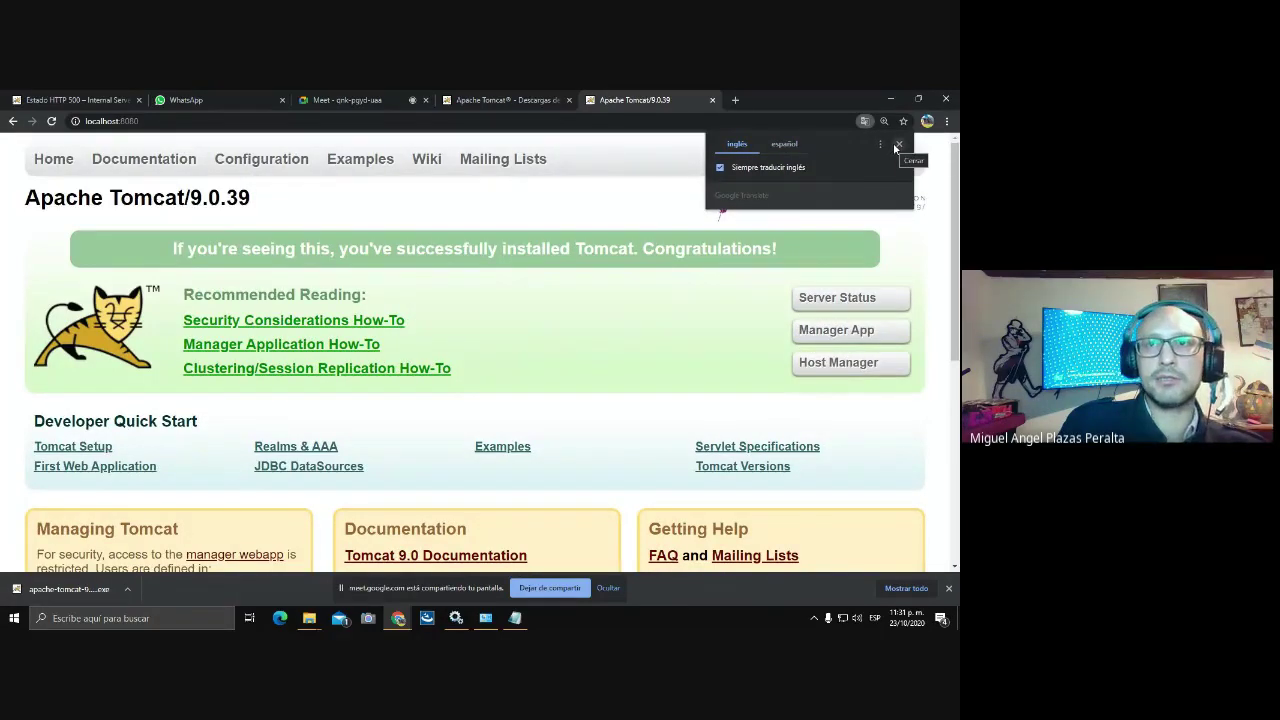
pyautogui.click(840, 363)
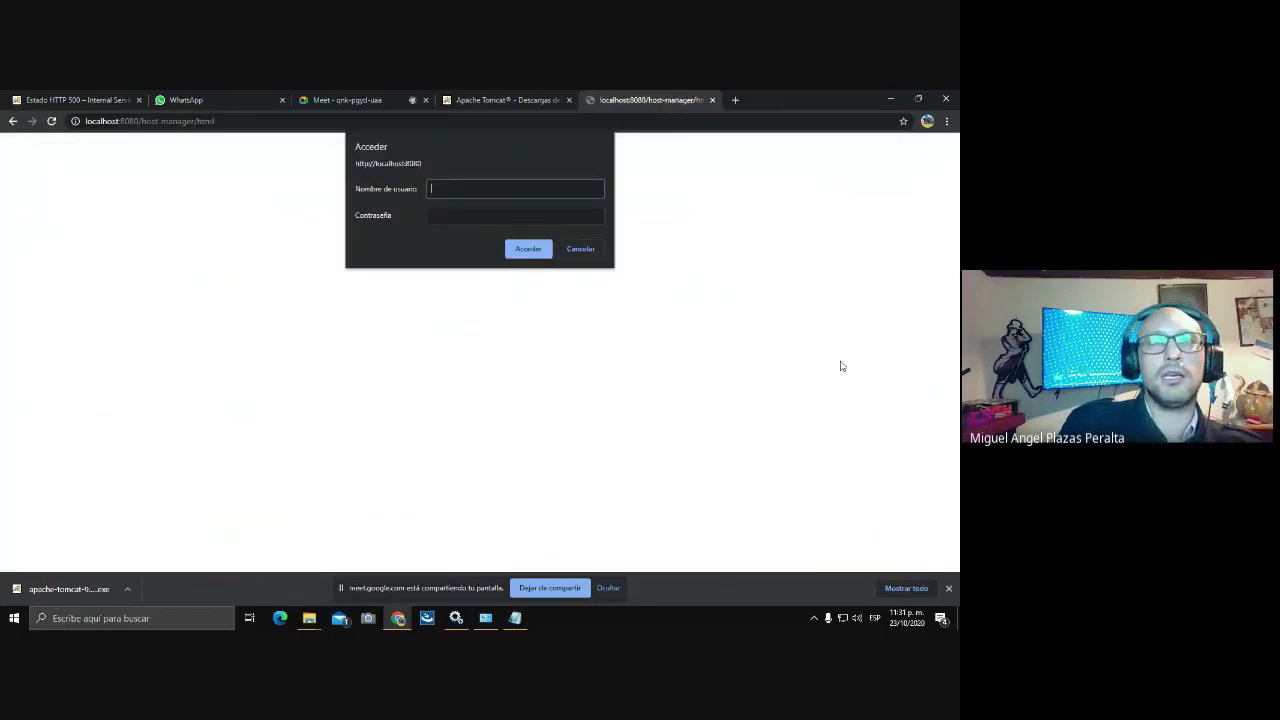
pyautogui.write('admin')
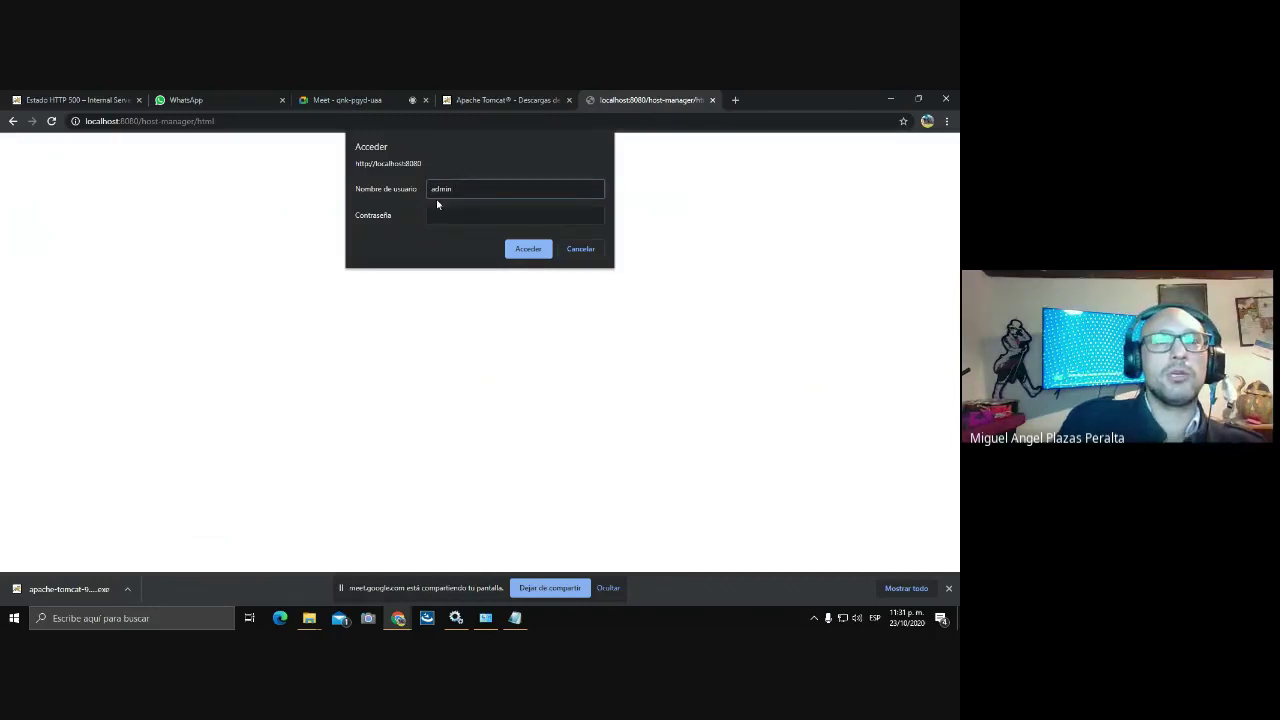
pyautogui.click(446, 212)
pyautogui.write('adm')
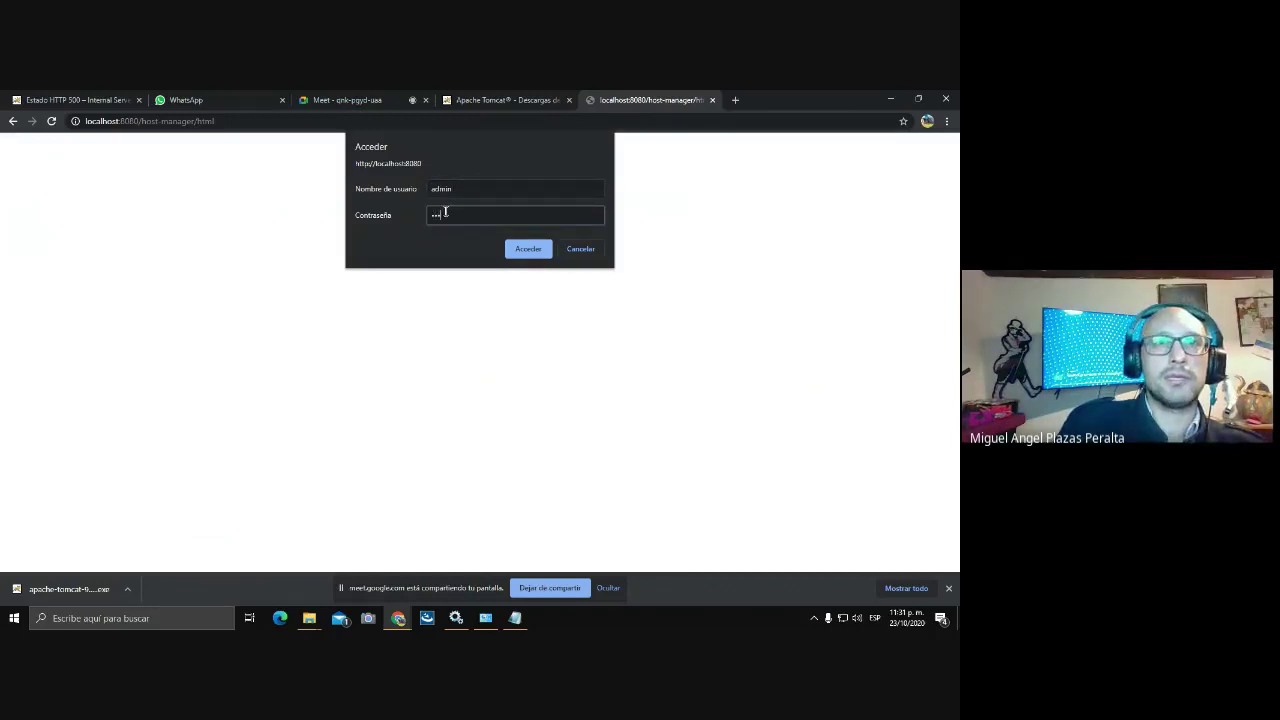
pyautogui.click(527, 248)
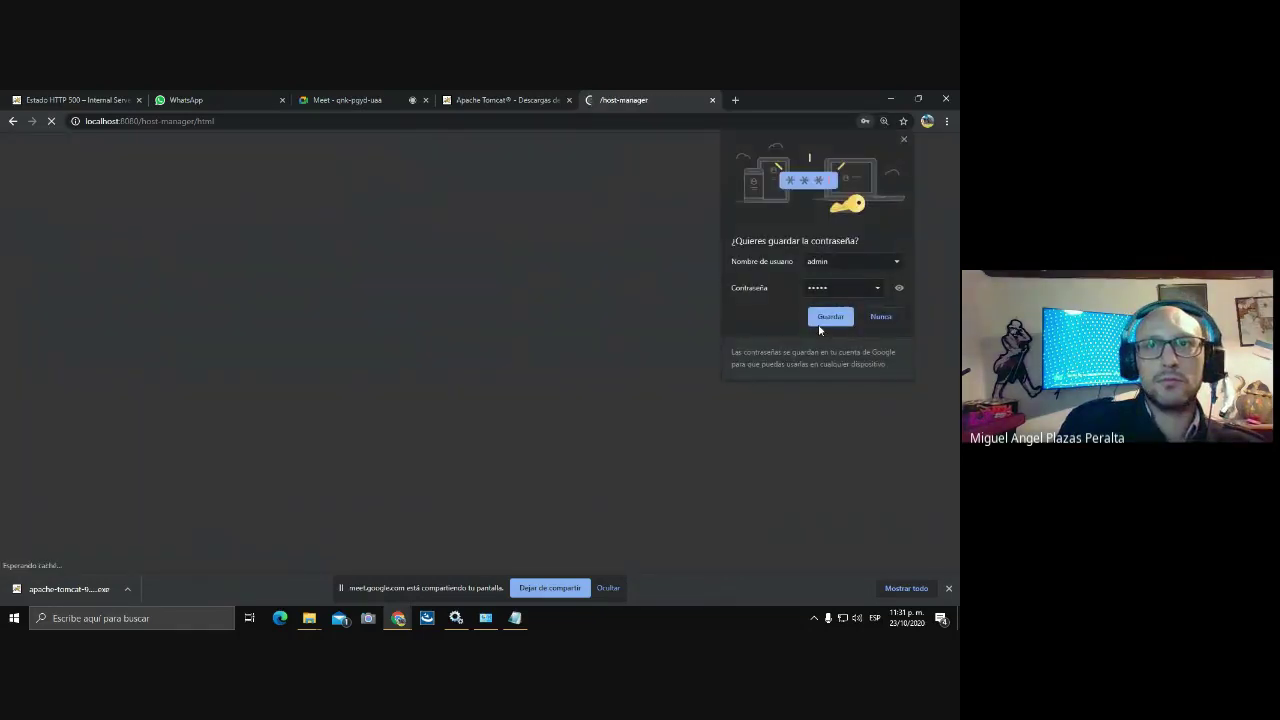
pyautogui.click(825, 318)
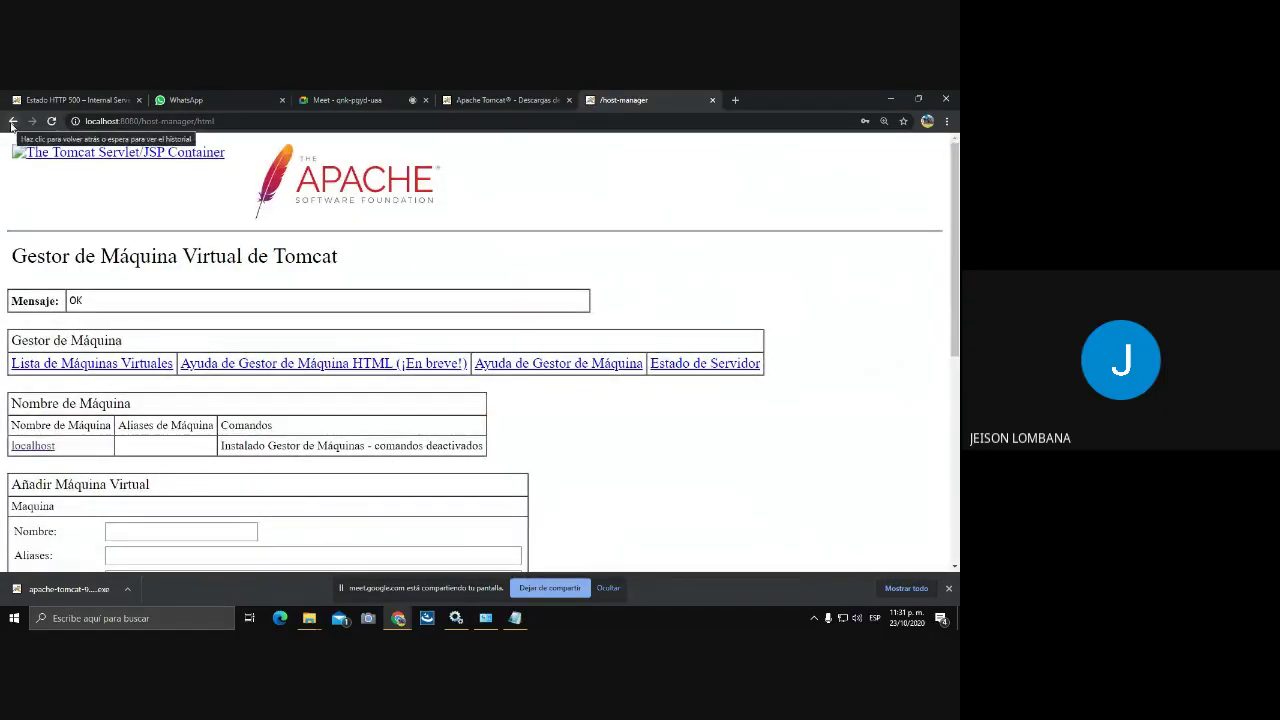
# Return to the welcome page and turn off always-translate English, keeping it in English.
pyautogui.click(12, 122)
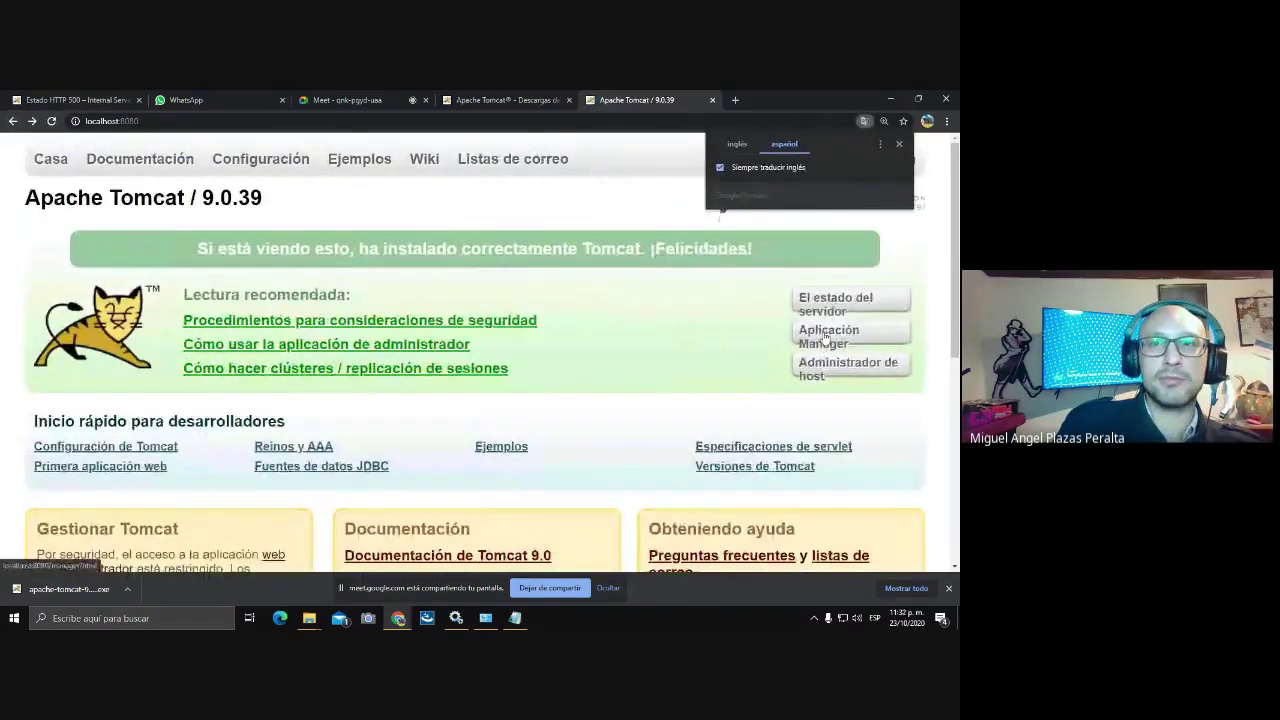
pyautogui.click(720, 168)
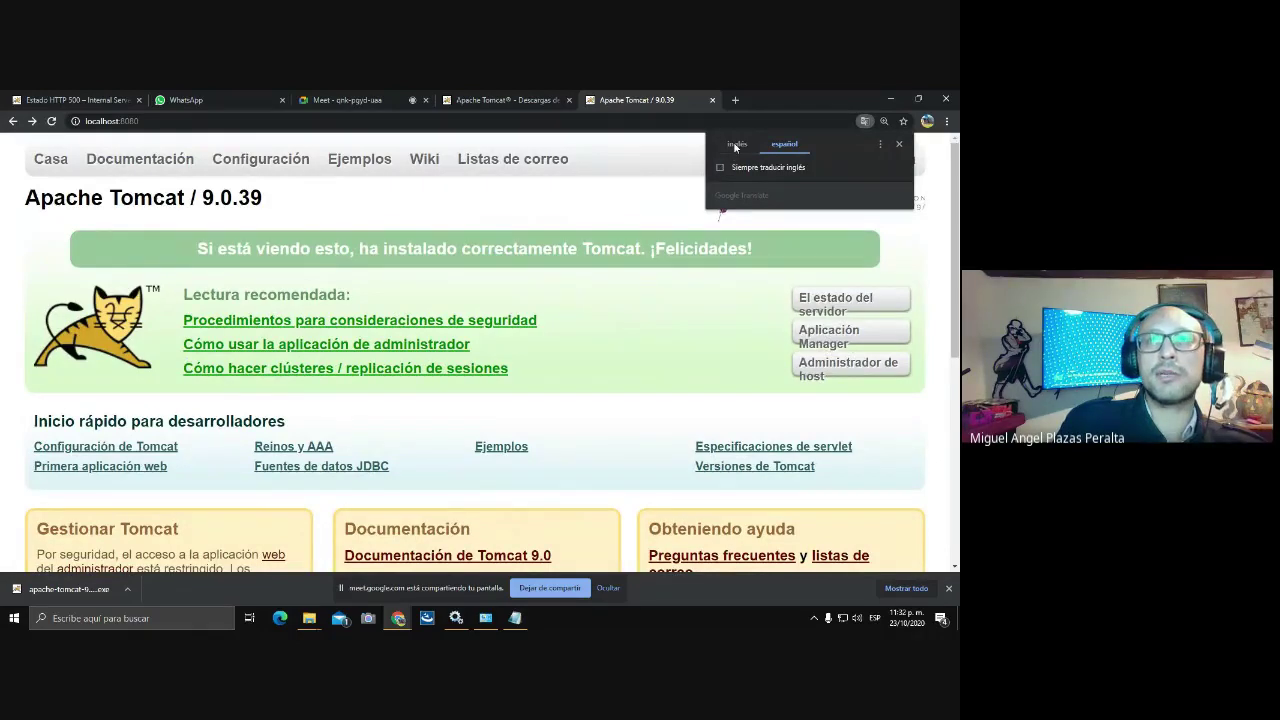
pyautogui.click(736, 145)
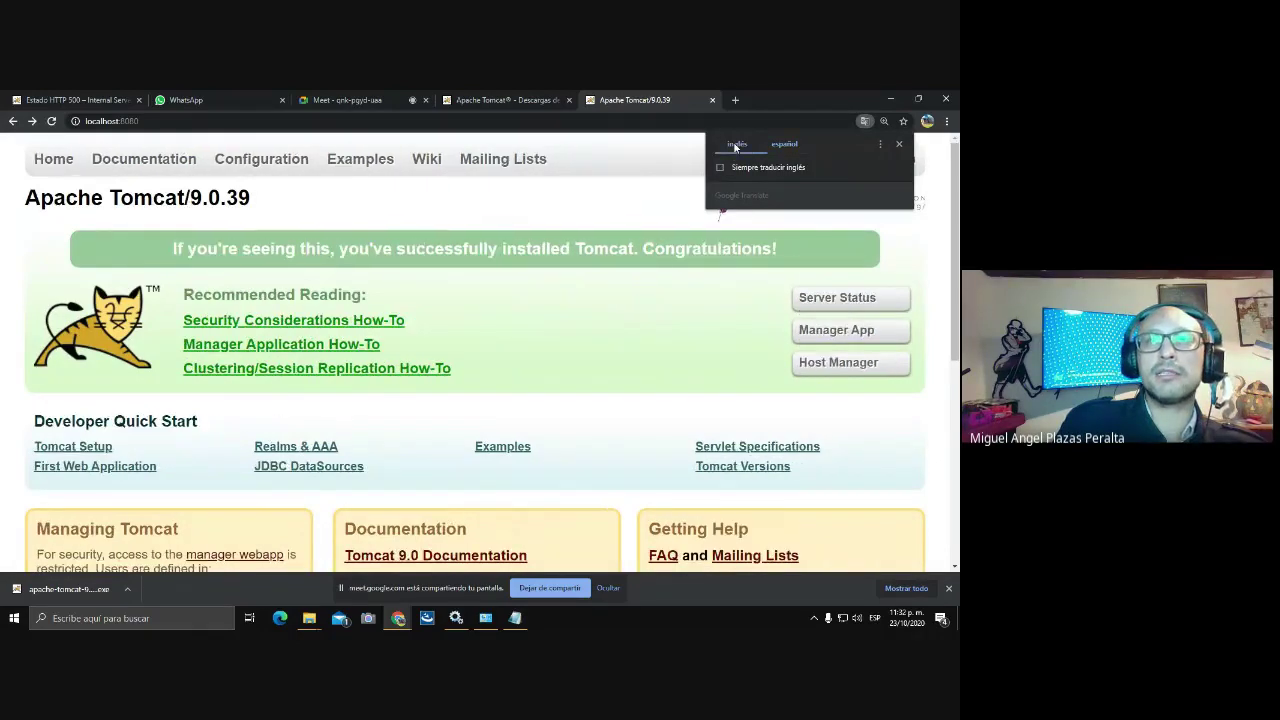
# Sign in to Tomcat's Manager App with the manager username and password, and save the login.
pyautogui.click(822, 333)
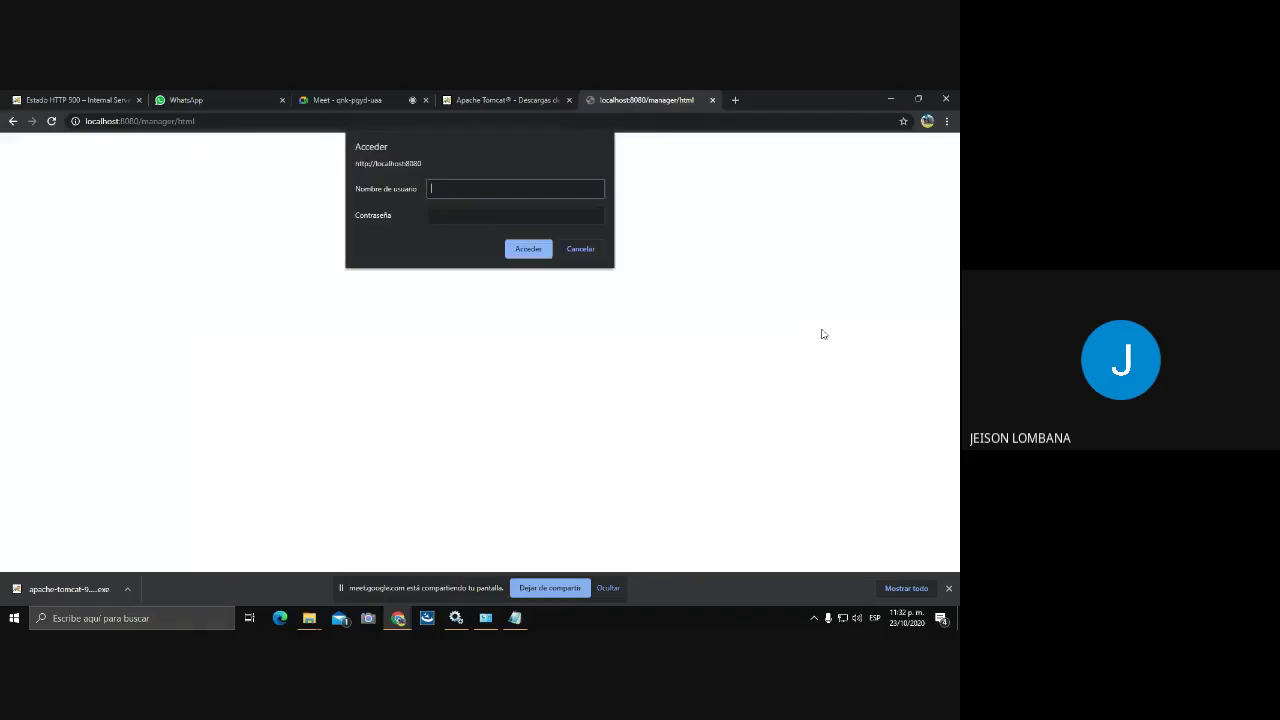
pyautogui.write('admin')
pyautogui.click(449, 214)
pyautogui.write('admin')
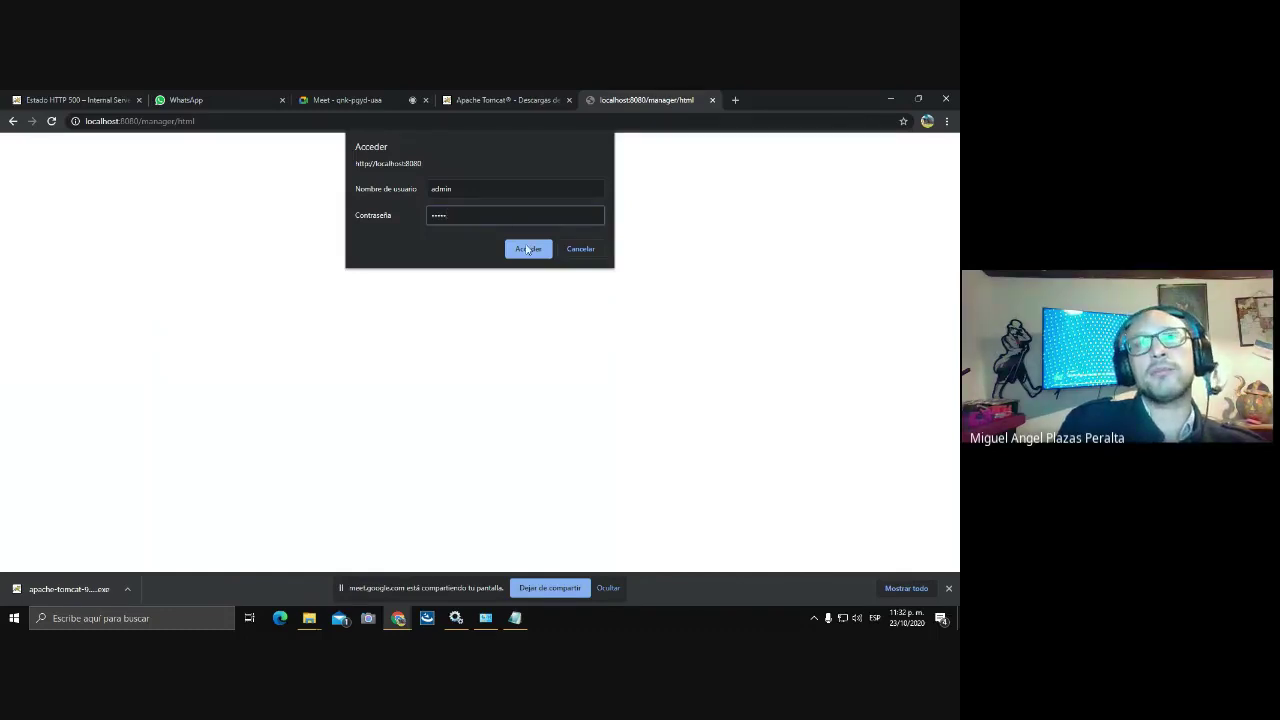
pyautogui.click(527, 248)
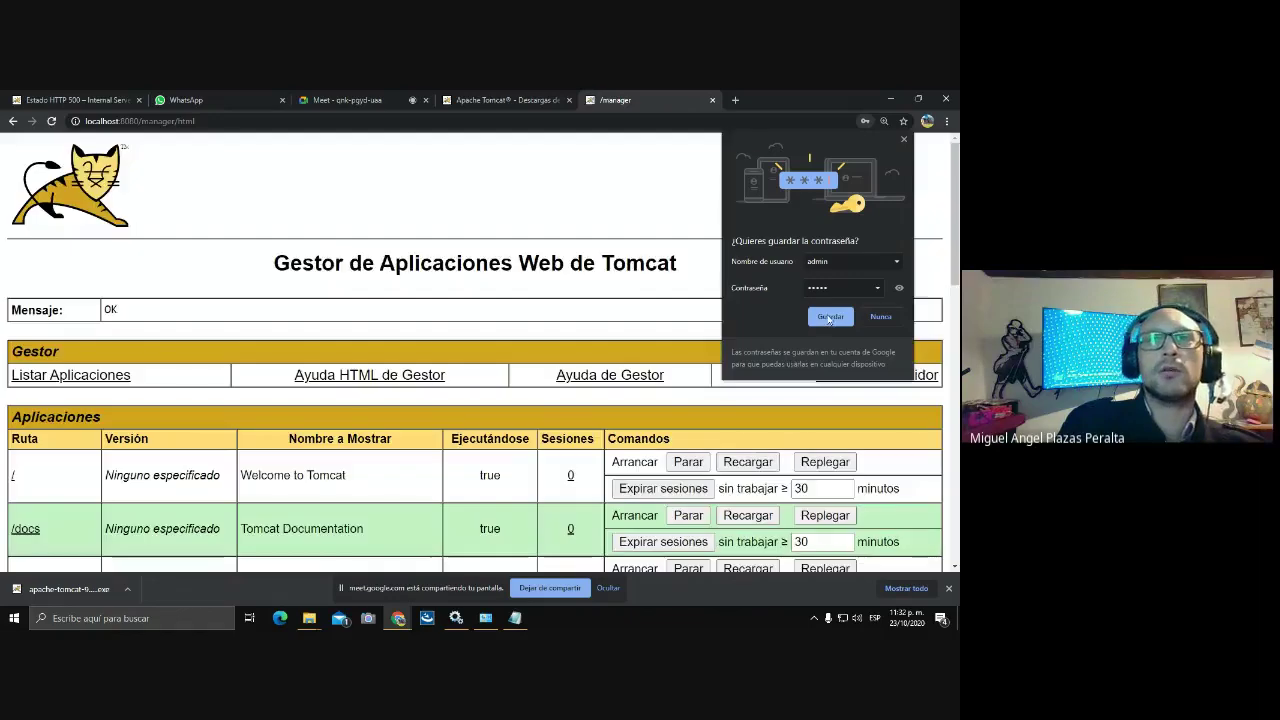
pyautogui.click(818, 316)
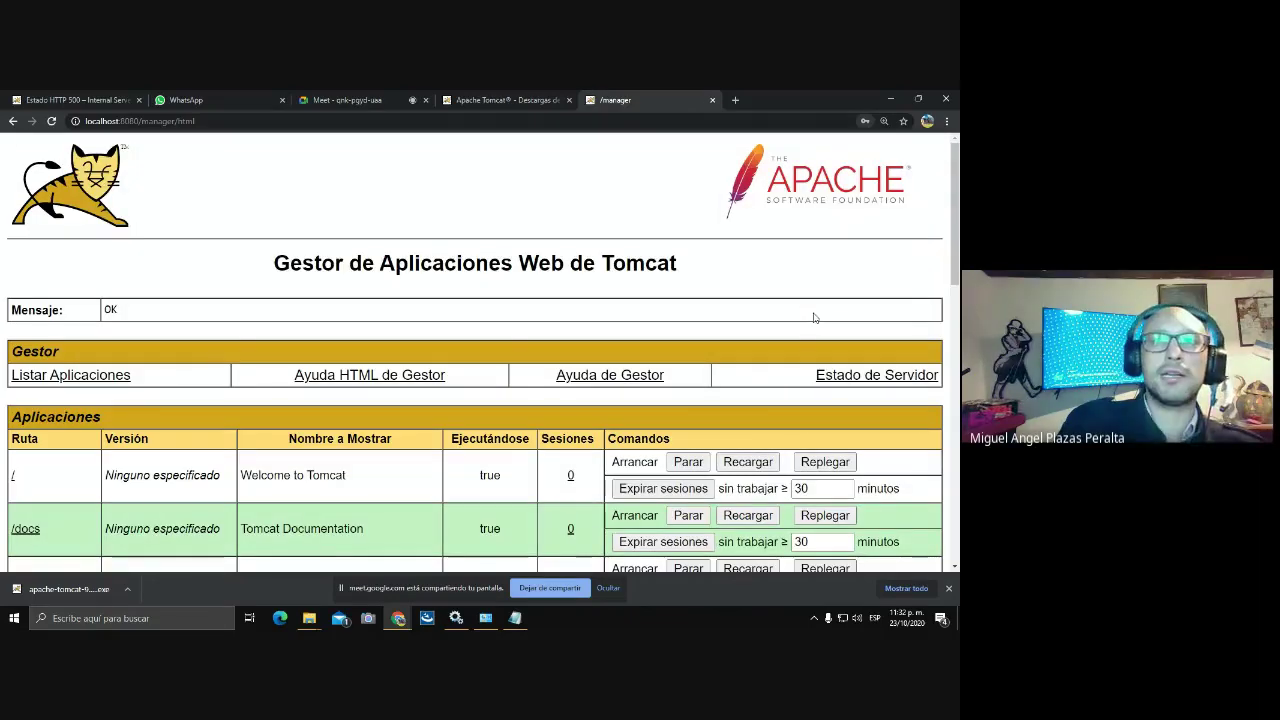
# Go back to the welcome page, view Server Status, then return.
pyautogui.click(13, 121)
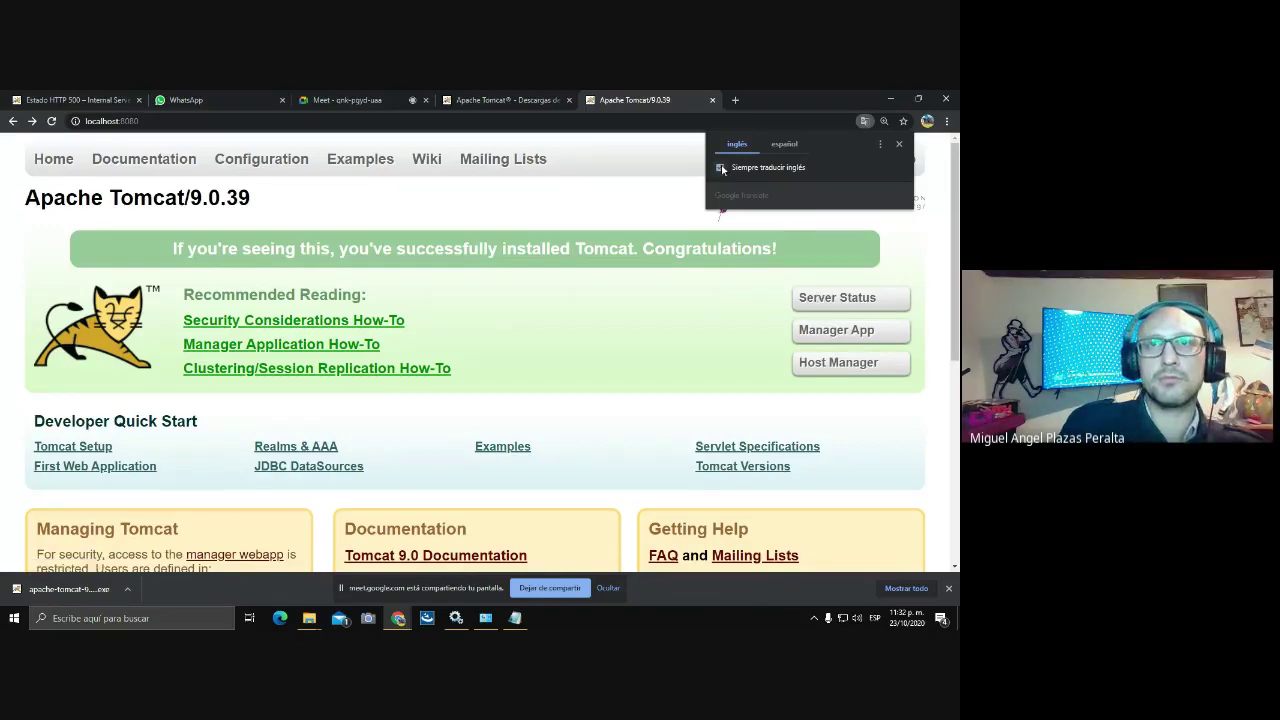
pyautogui.click(829, 297)
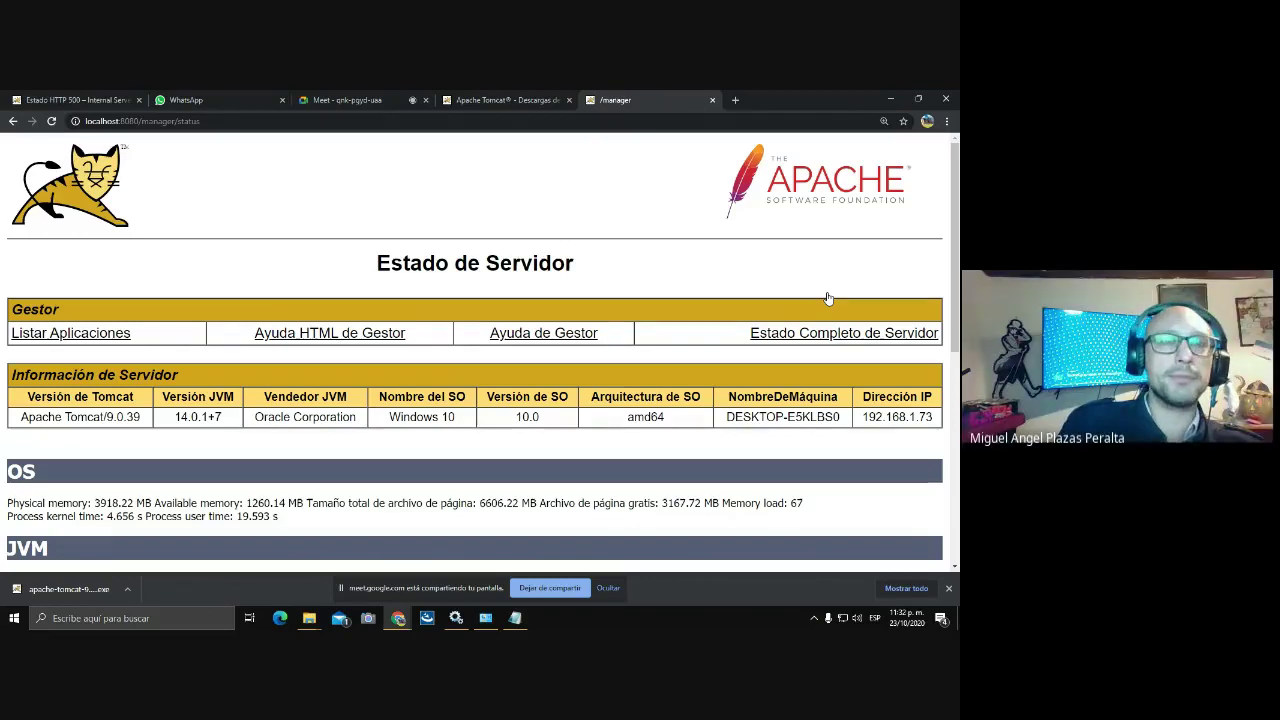
pyautogui.click(14, 121)
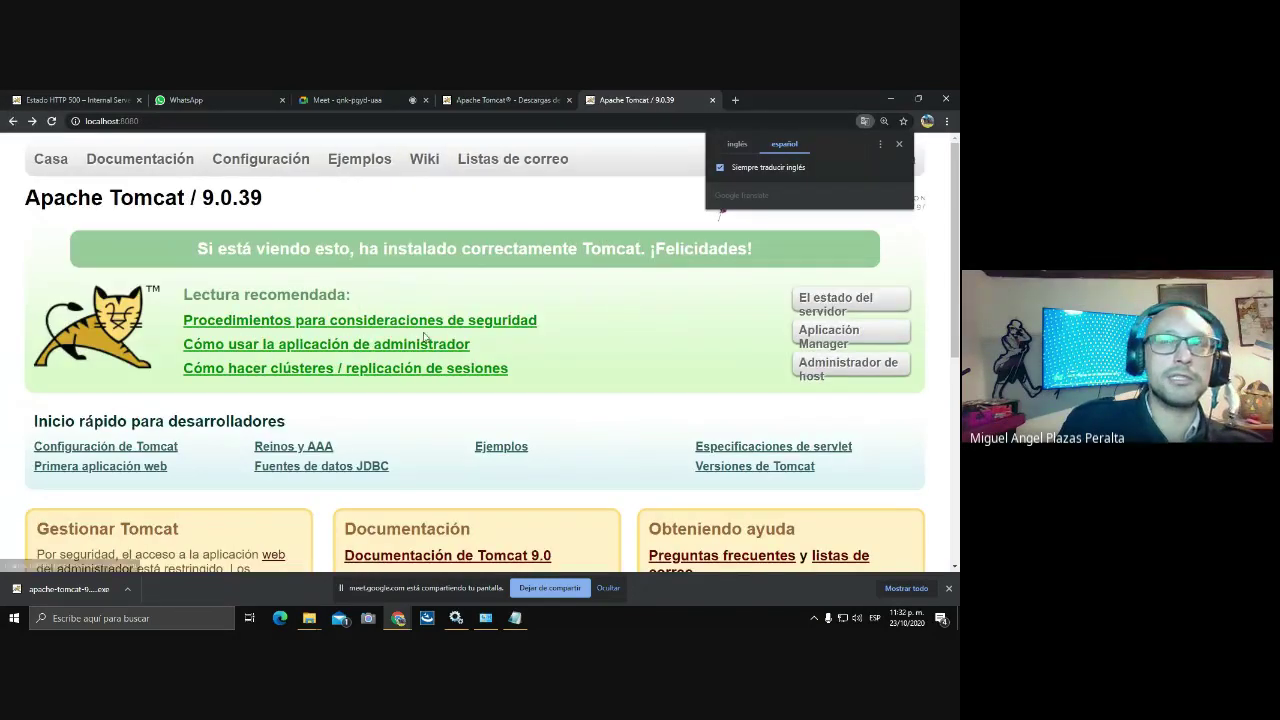
# Bring Services forward and check the Apache Tomcat 9.0 service's actions without changing it.
pyautogui.click(888, 99)
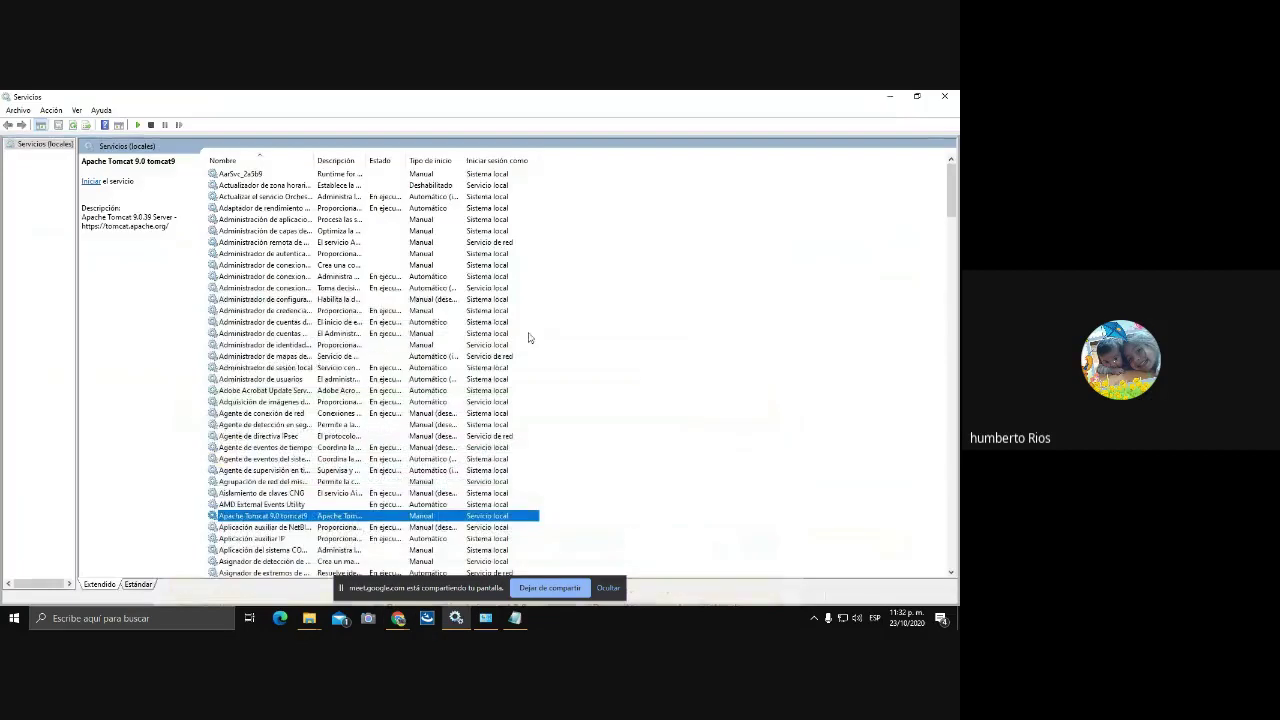
pyautogui.click(885, 97)
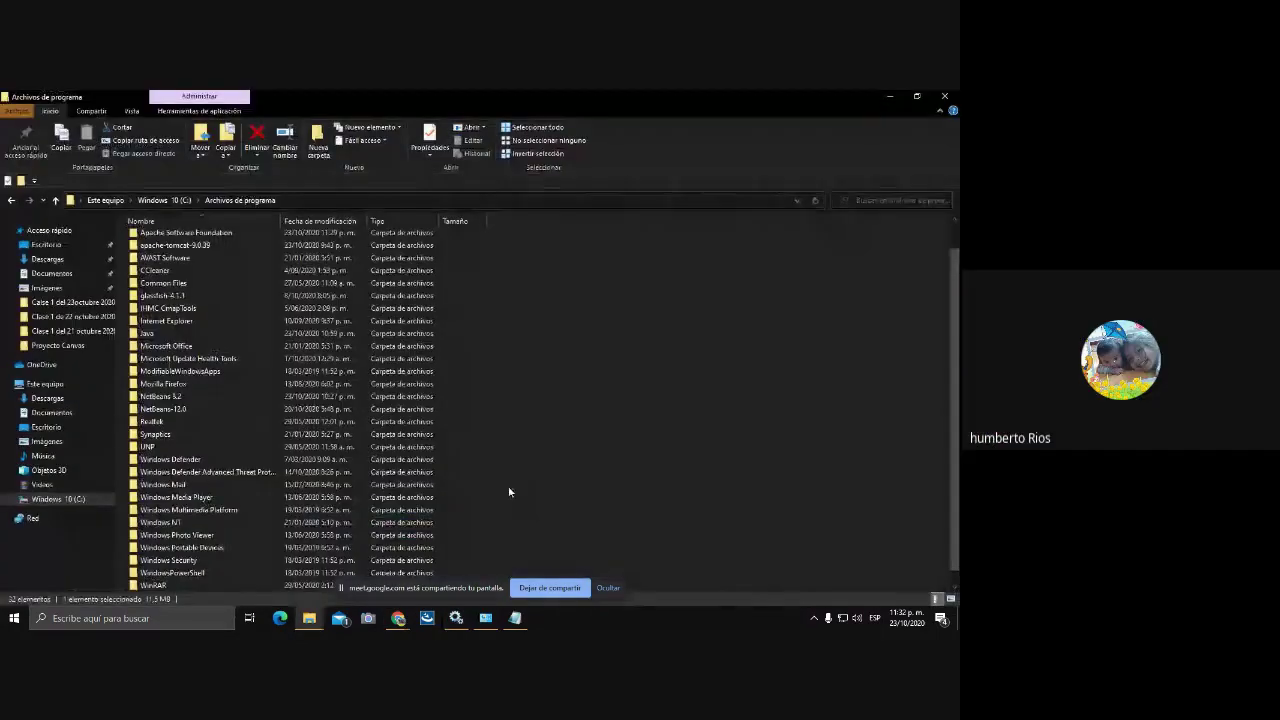
pyautogui.click(455, 618)
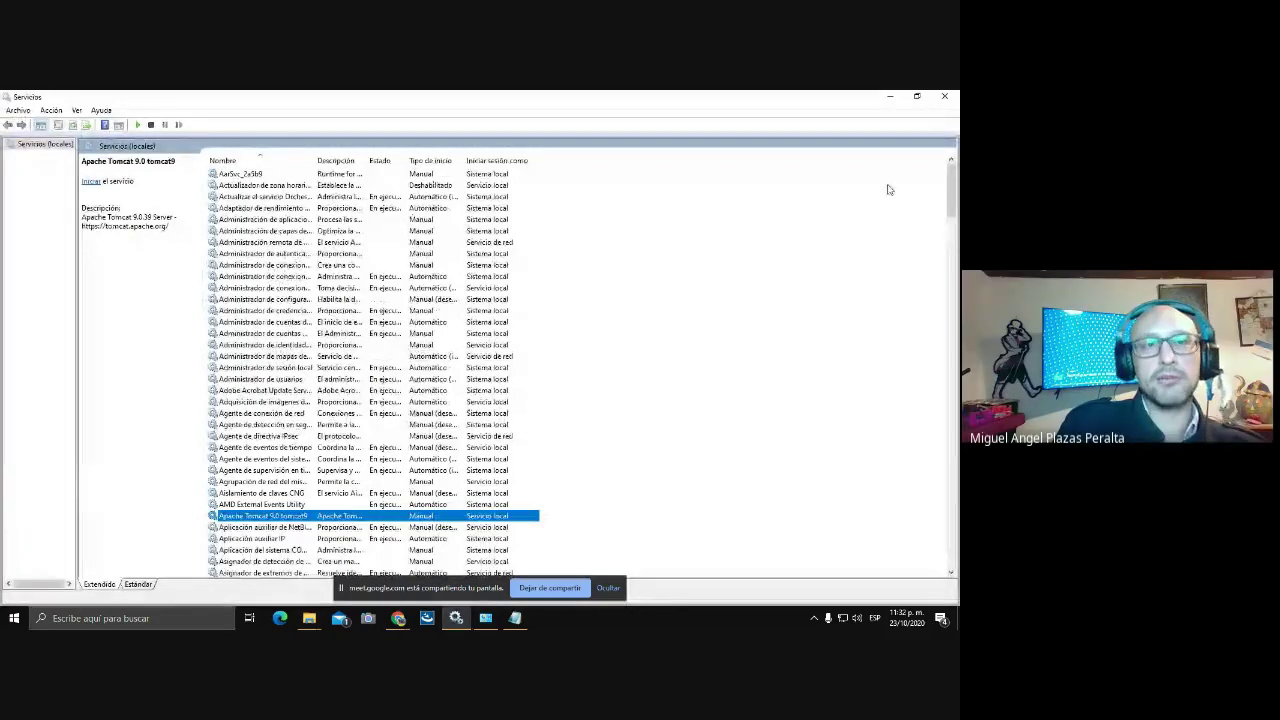
pyautogui.rightClick(374, 515)
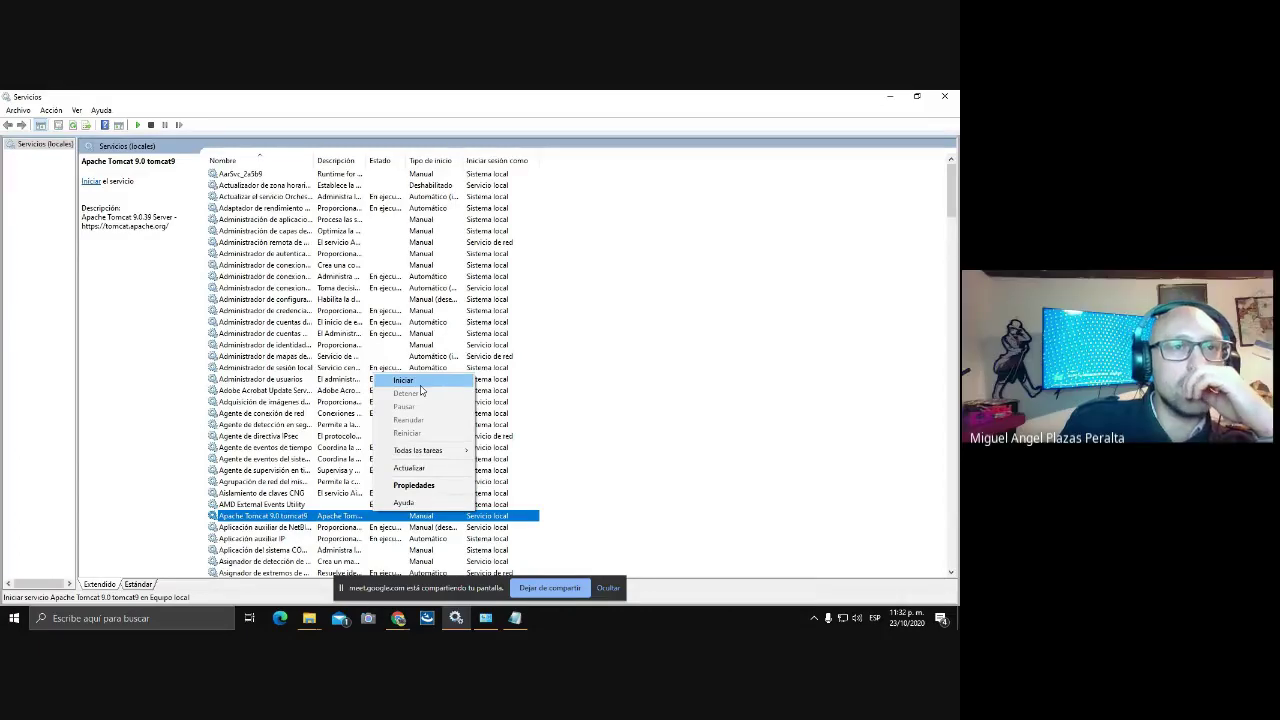
pyautogui.click(693, 409)
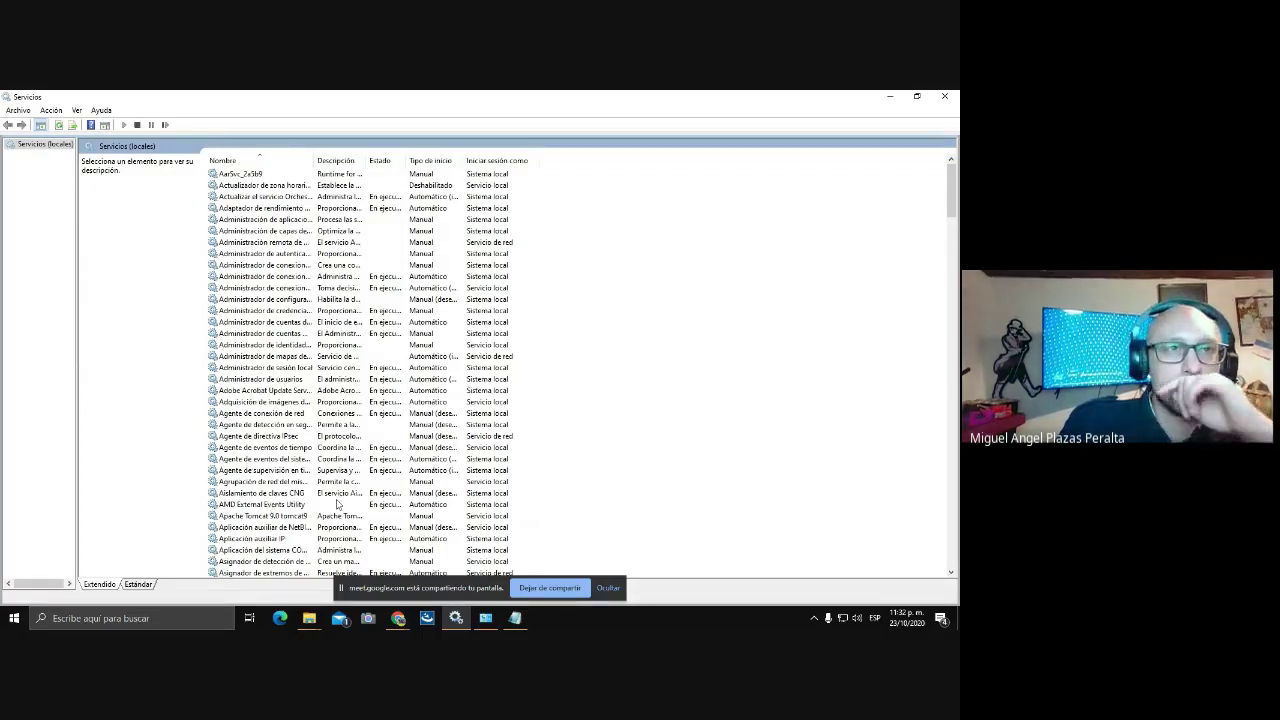
pyautogui.scroll(-1, 338, 505)
pyautogui.scroll(1, 338, 505)
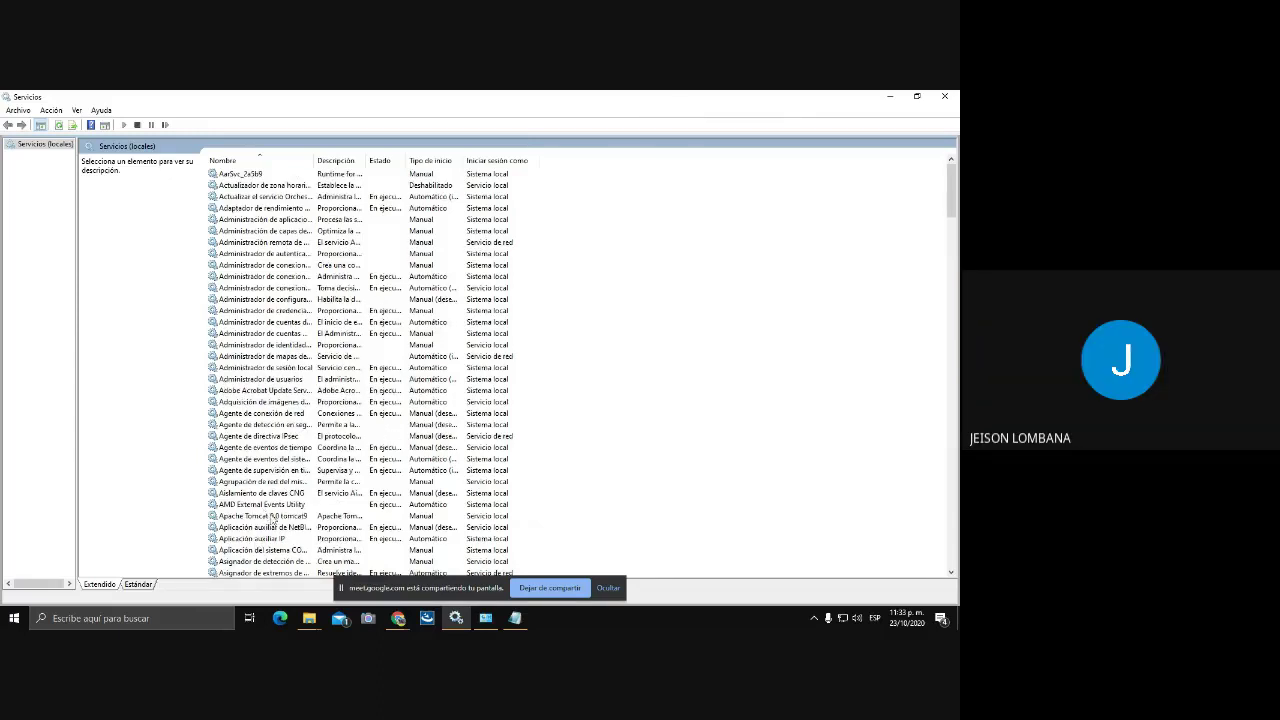
# Stop the Apache Tomcat 9.0 service from the Tomcat monitor in the system tray.
pyautogui.click(813, 619)
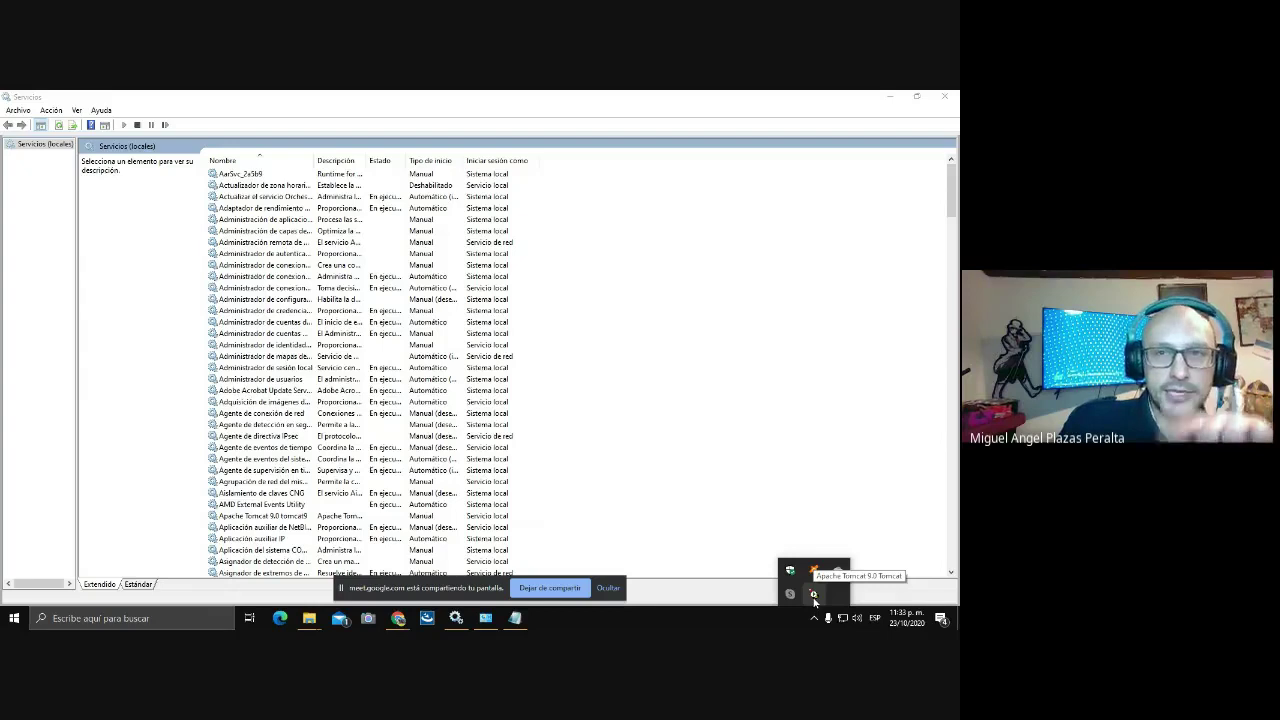
pyautogui.rightClick(814, 597)
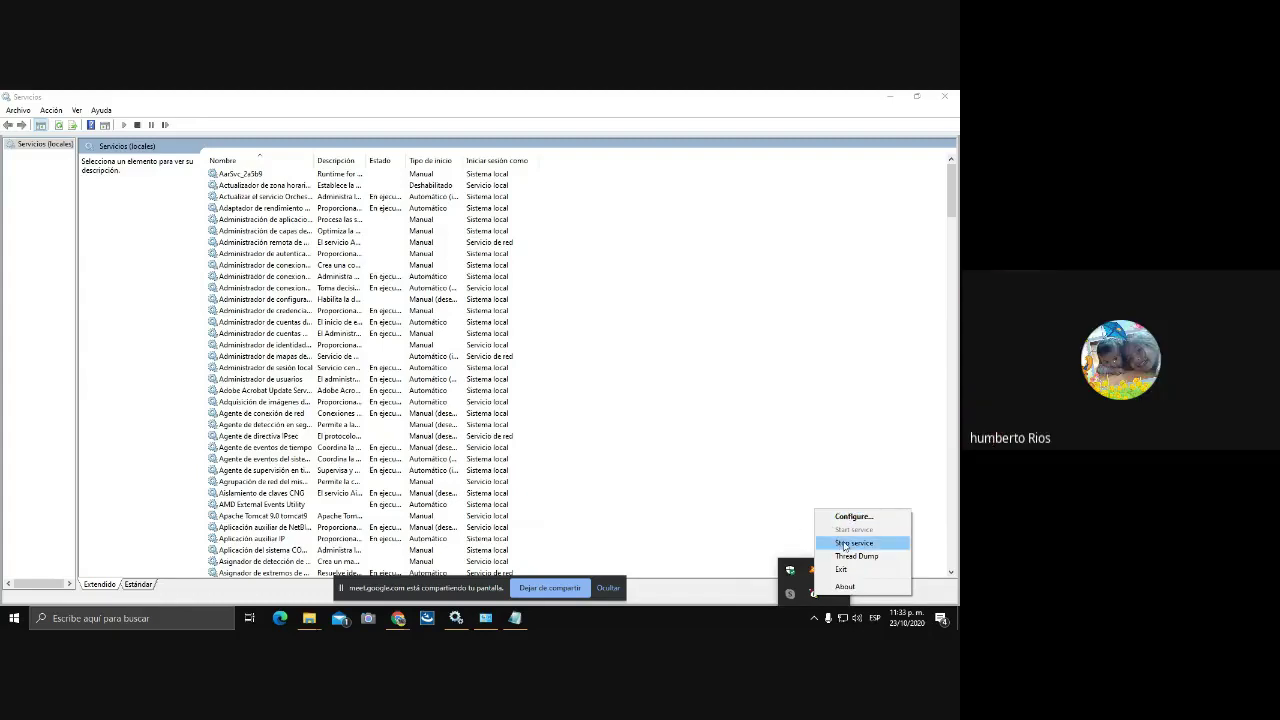
pyautogui.click(845, 543)
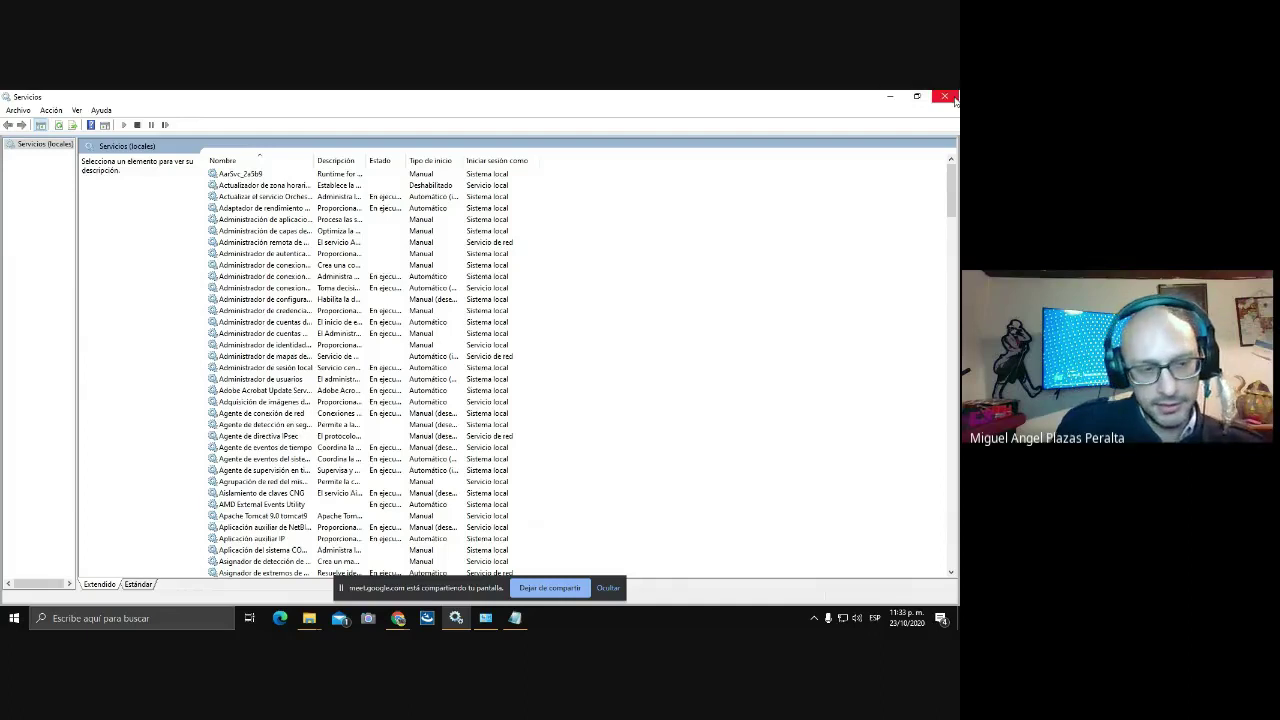
# Minimize the Services, Archivos de programa, release notes and drive C windows to reveal the desktop.
pyautogui.click(890, 98)
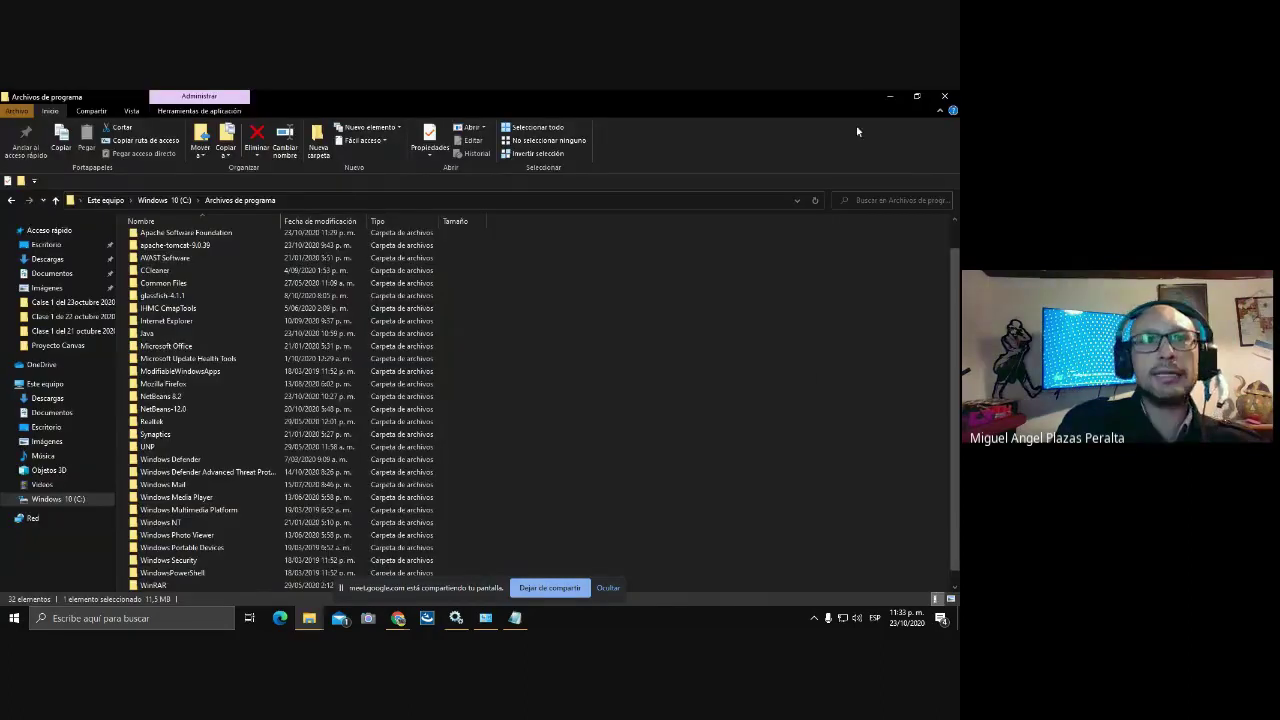
pyautogui.click(889, 98)
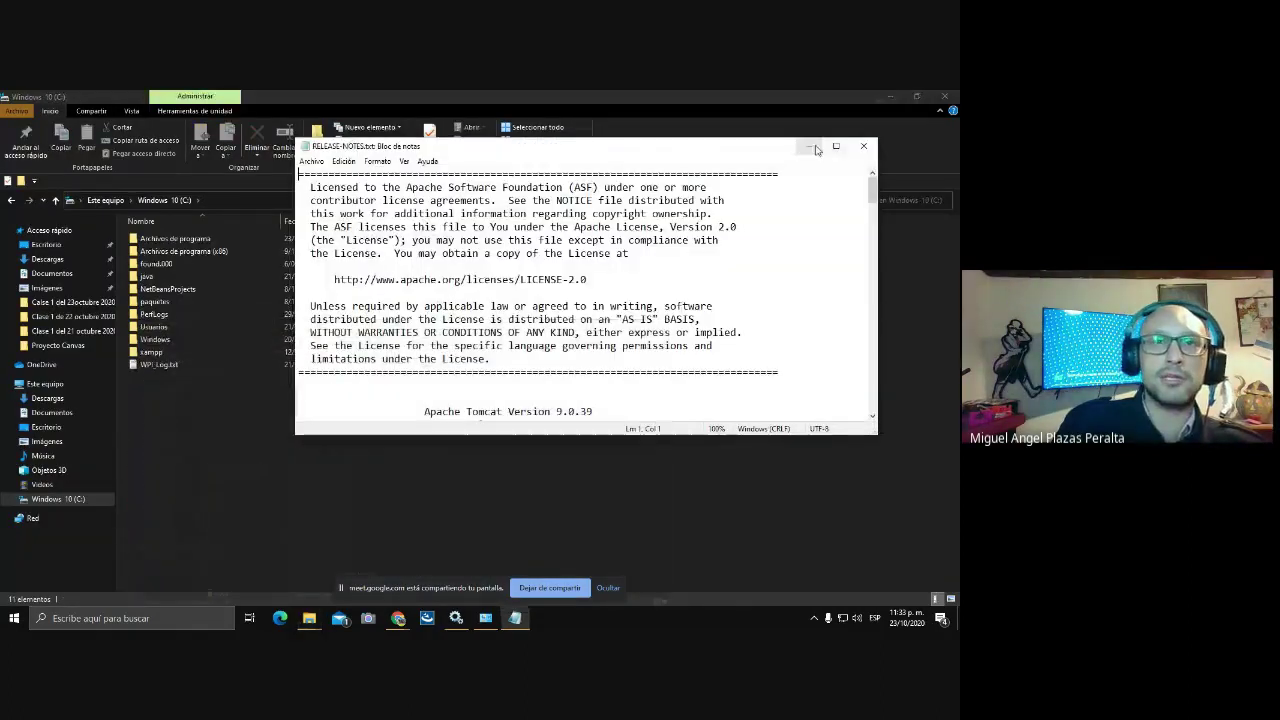
pyautogui.click(810, 146)
pyautogui.click(889, 97)
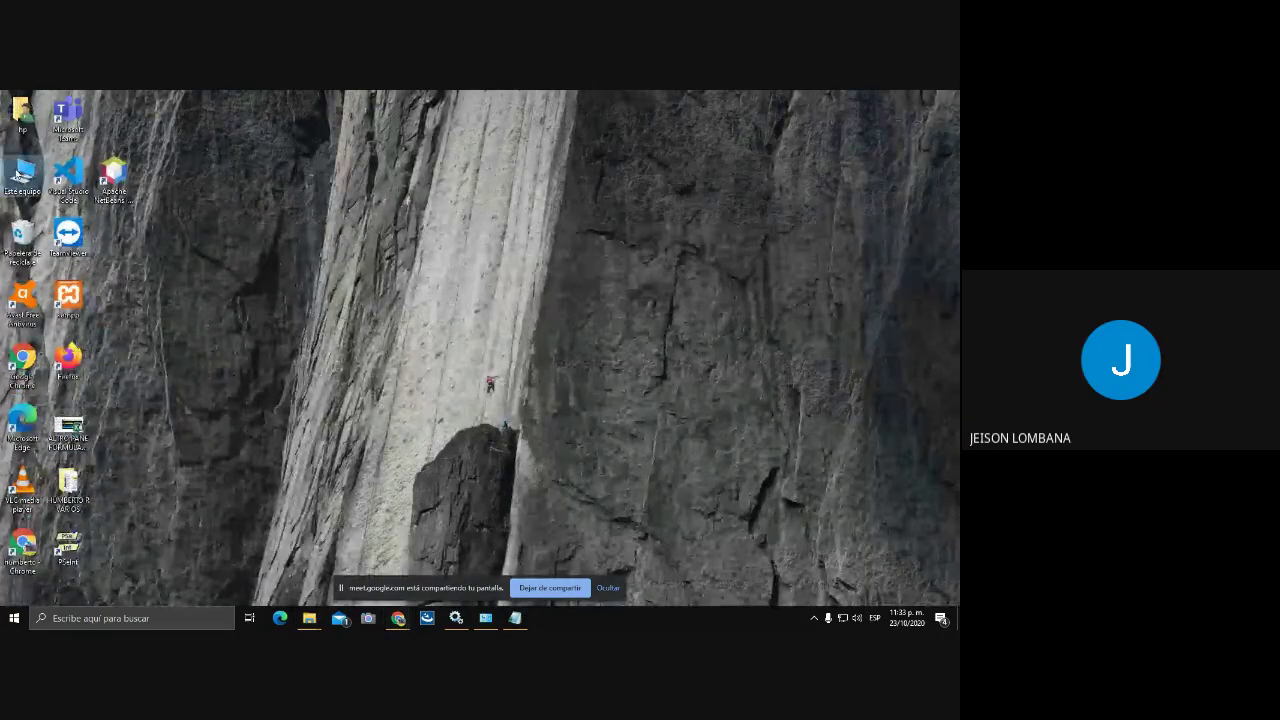
# Open Environment Variables via This PC Properties and Advanced system settings.
pyautogui.rightClick(15, 173)
pyautogui.click(80, 310)
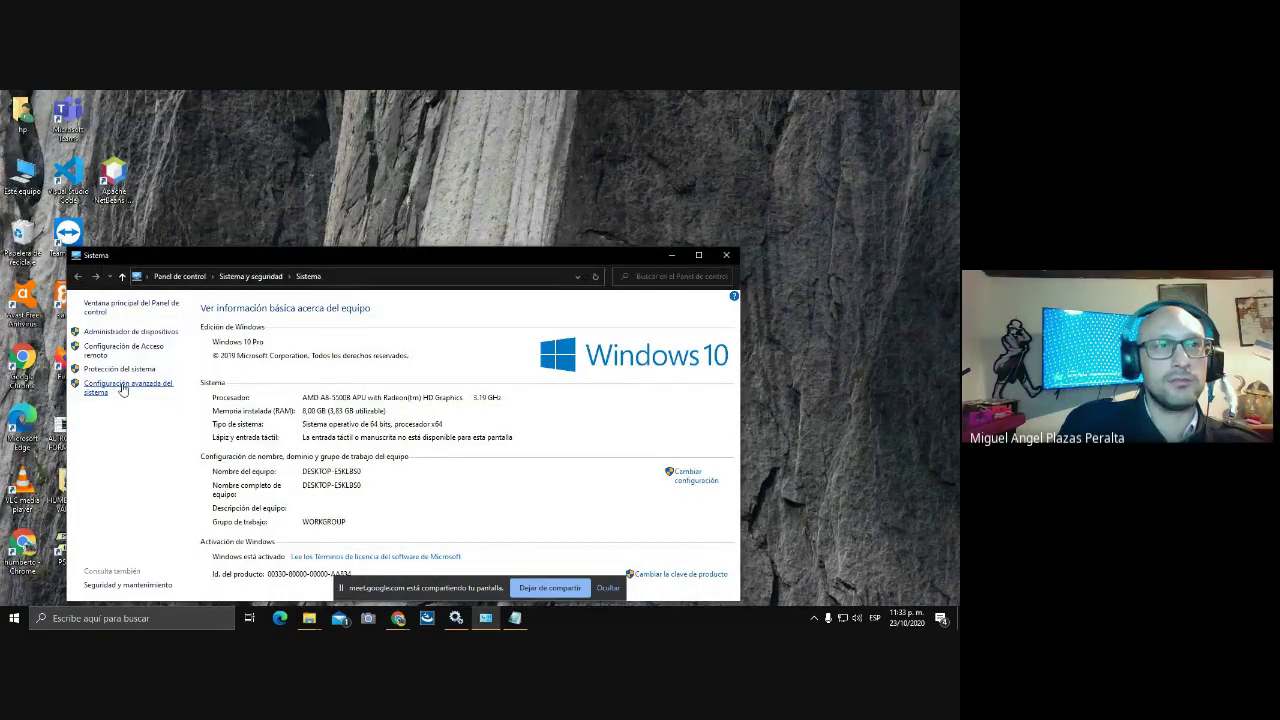
pyautogui.click(122, 389)
pyautogui.click(302, 446)
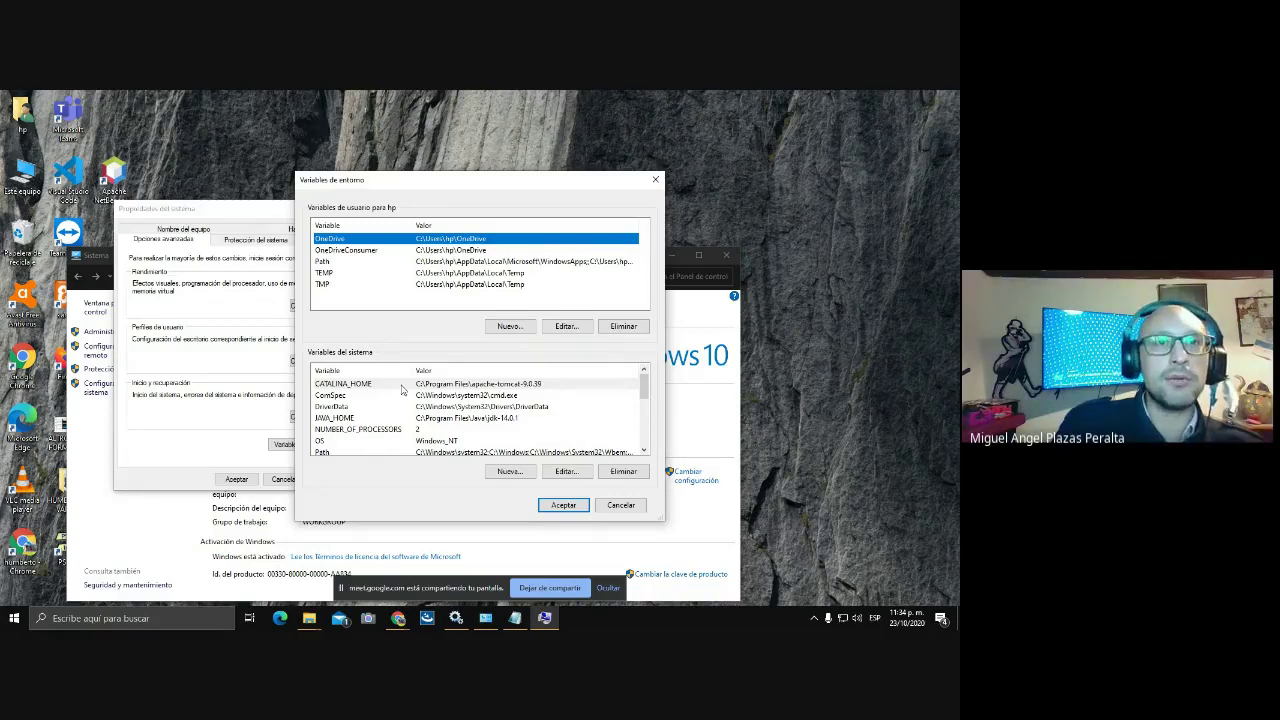
# Edit CATALINA_HOME, browse to C: > Archivos de programa > Apache Software Foundation > Tomcat 9.0_Tomcat, and confirm all dialogs.
pyautogui.click(402, 389)
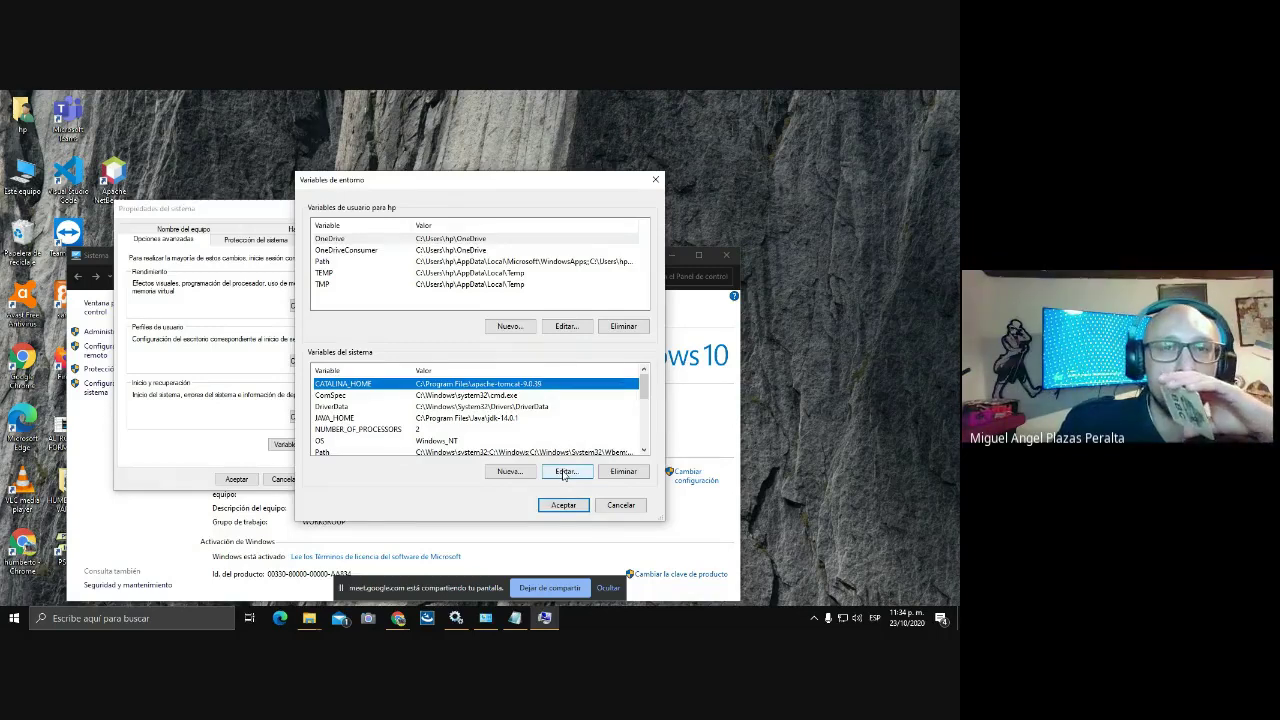
pyautogui.click(564, 472)
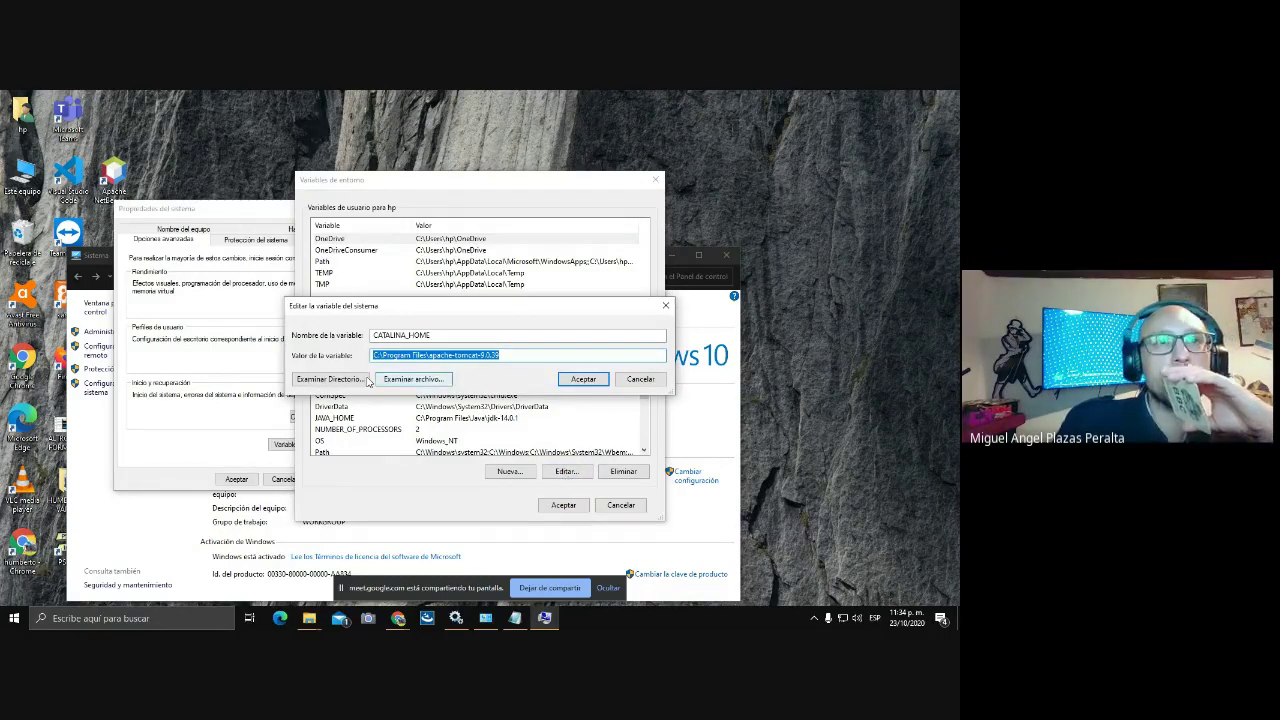
pyautogui.click(319, 379)
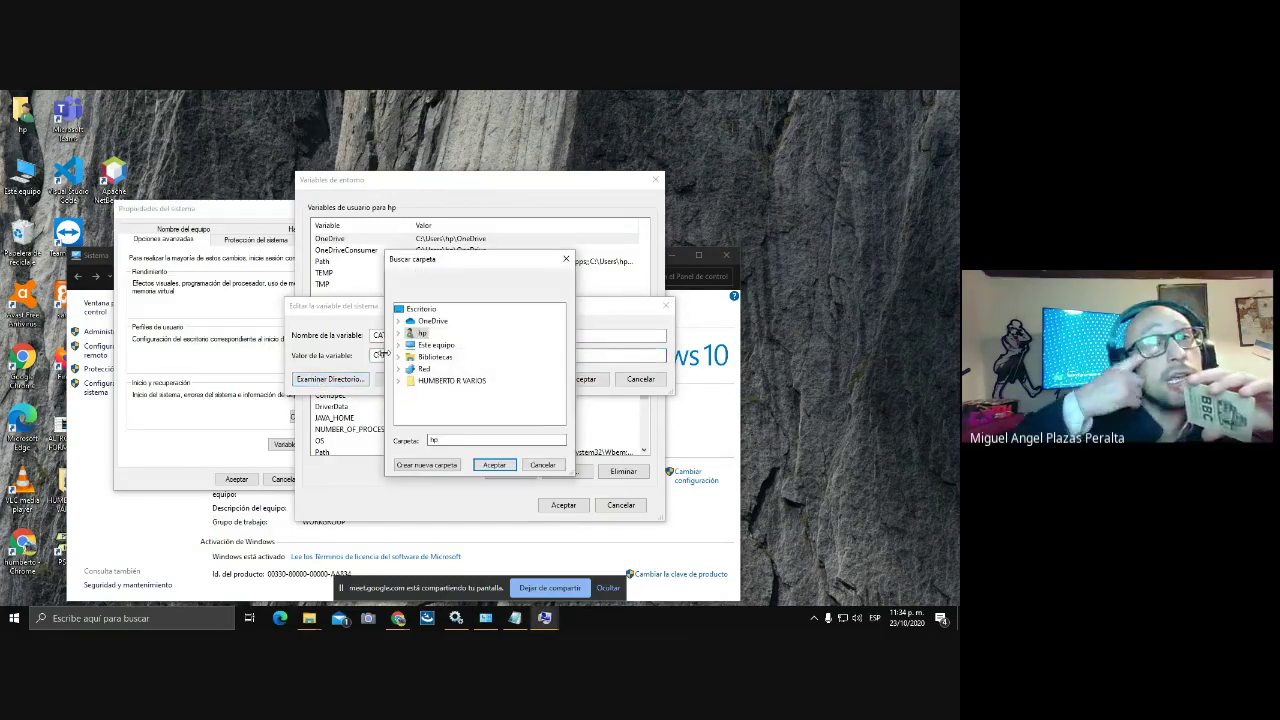
pyautogui.click(399, 345)
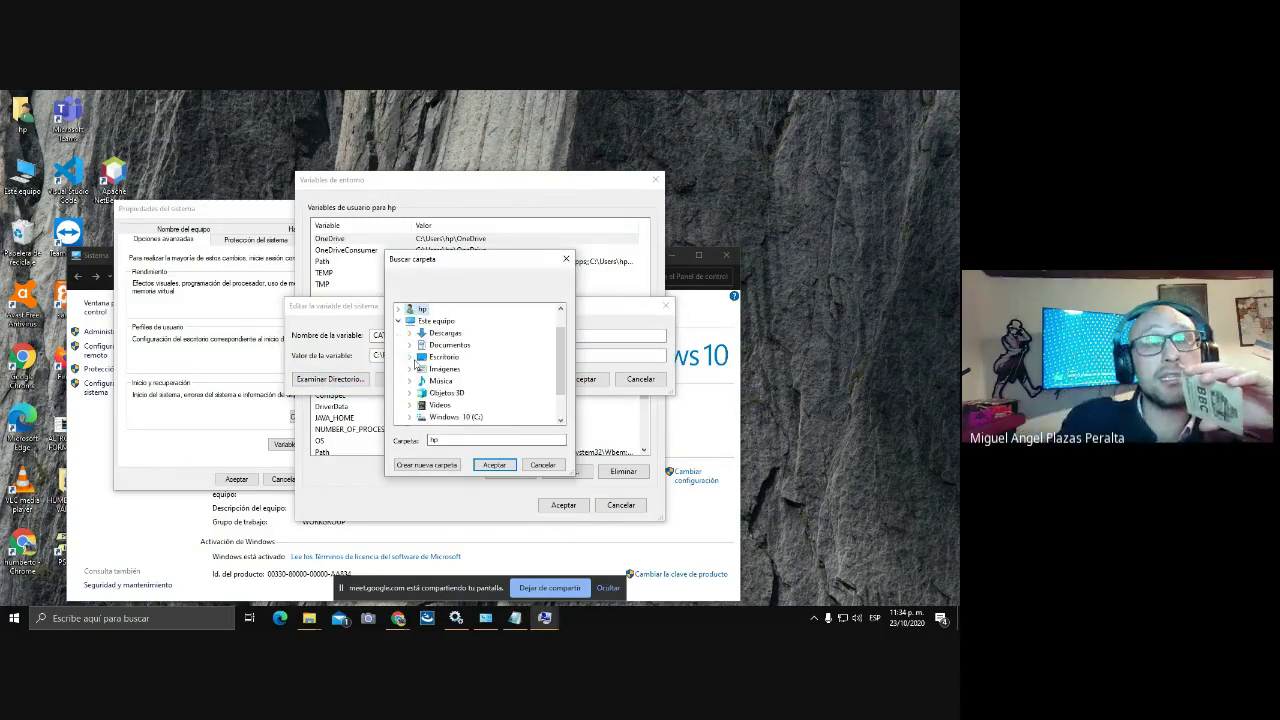
pyautogui.doubleClick(440, 417)
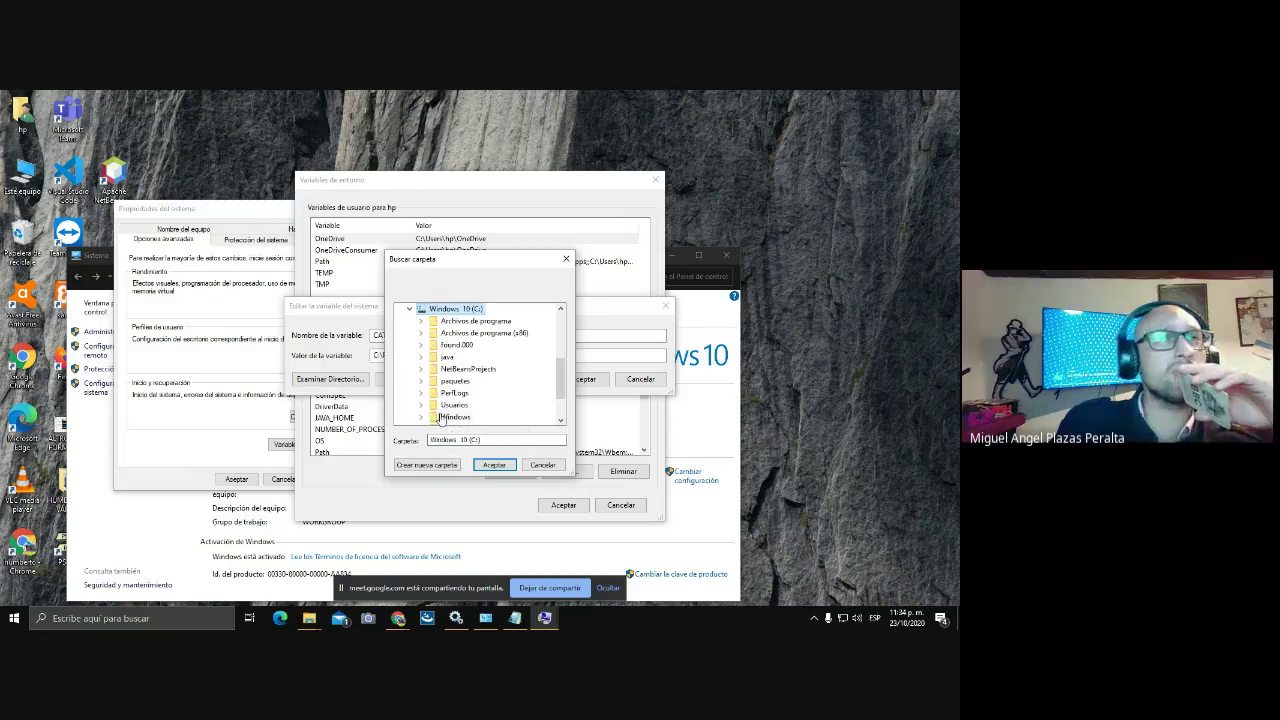
pyautogui.doubleClick(483, 322)
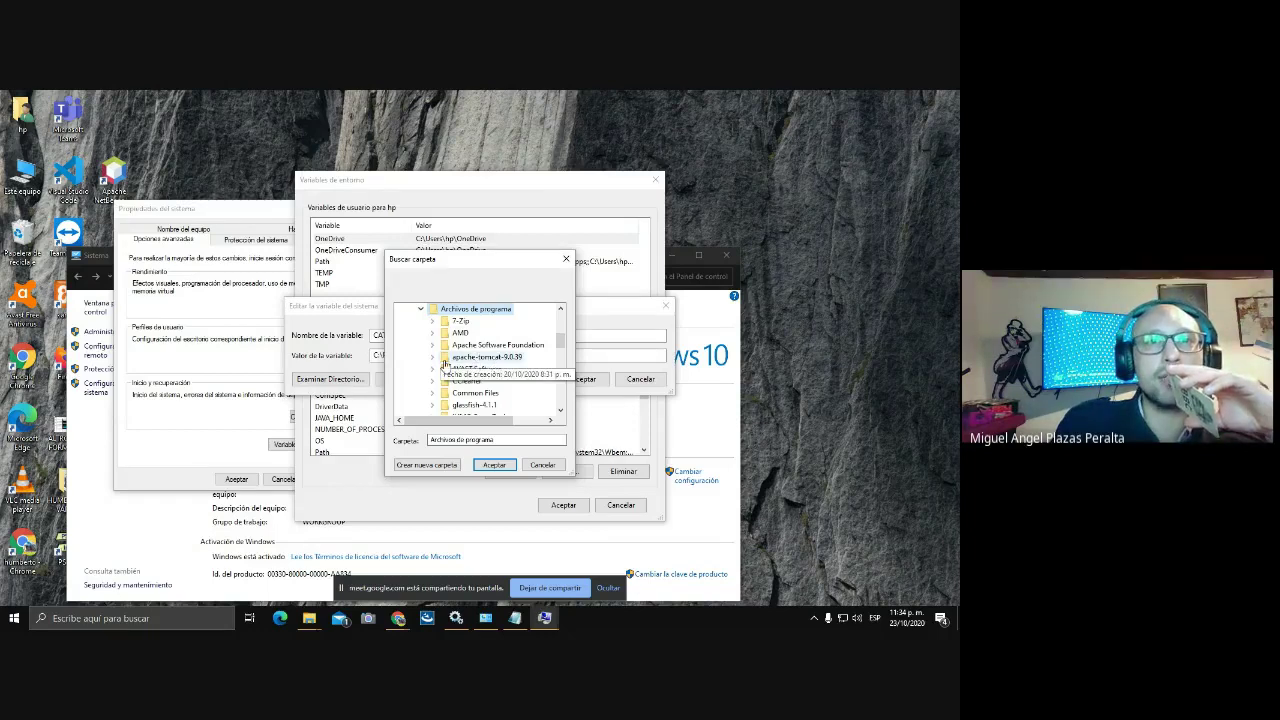
pyautogui.click(433, 346)
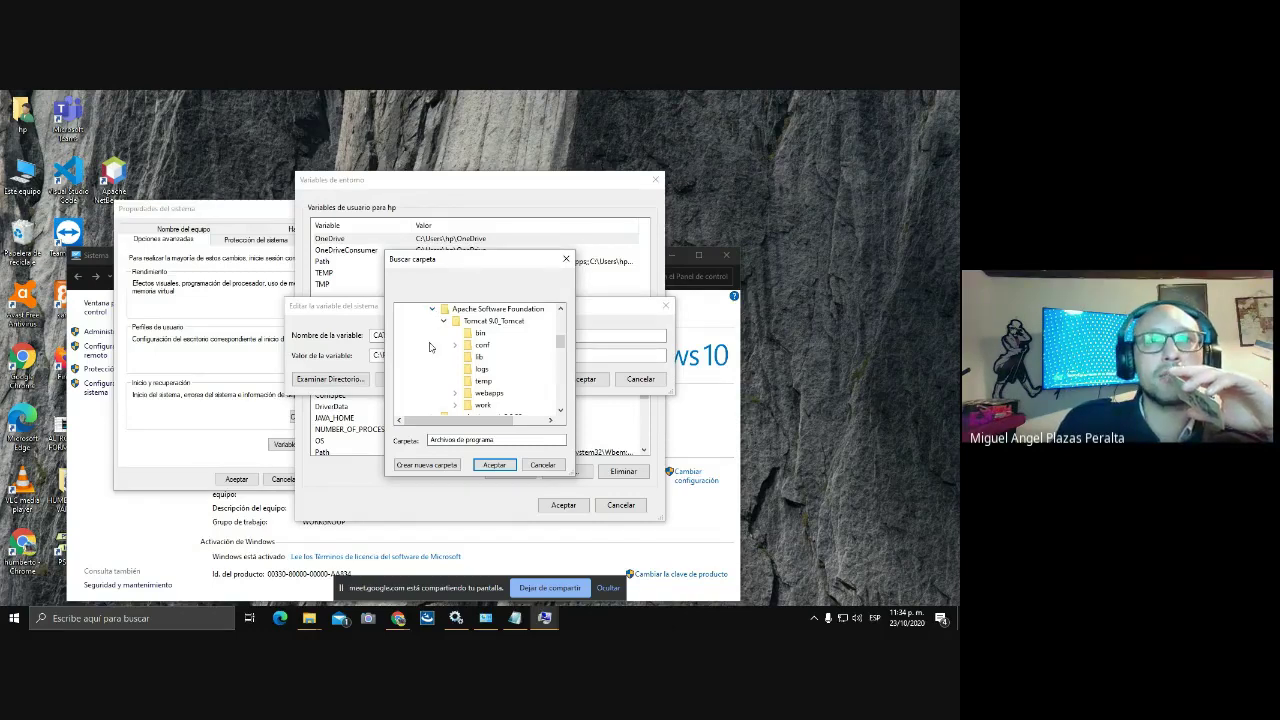
pyautogui.click(494, 321)
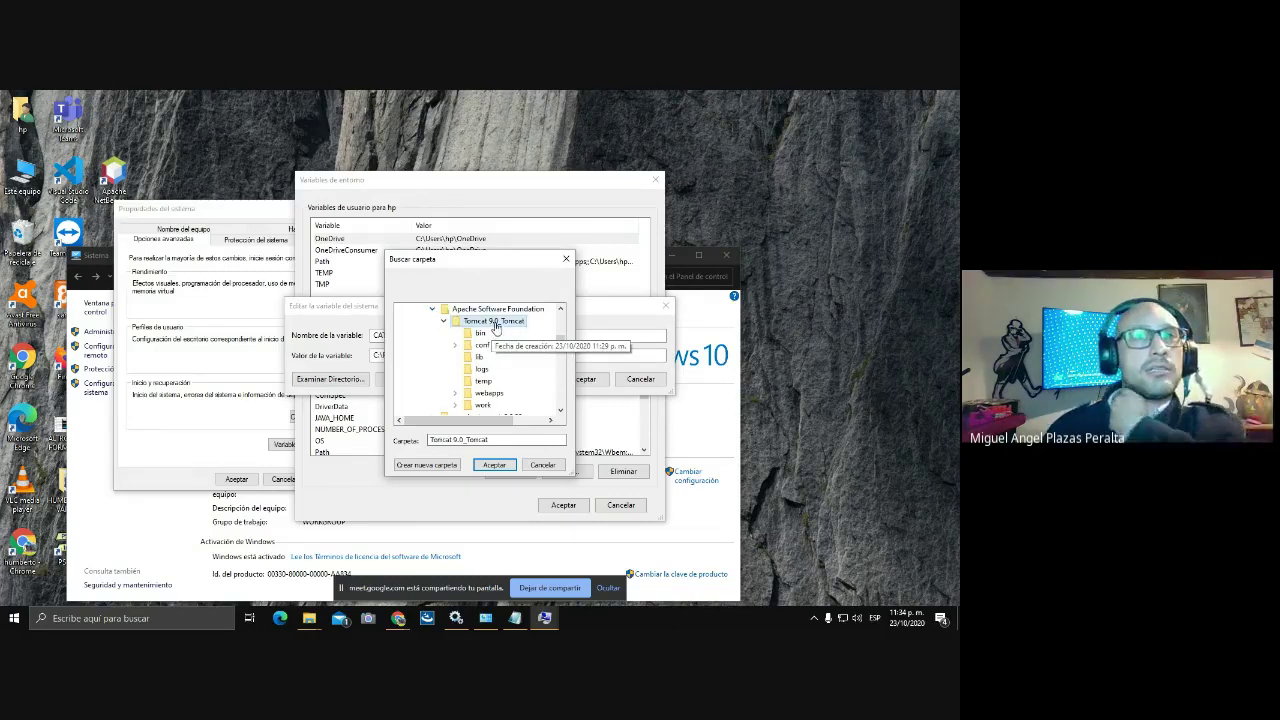
pyautogui.click(494, 464)
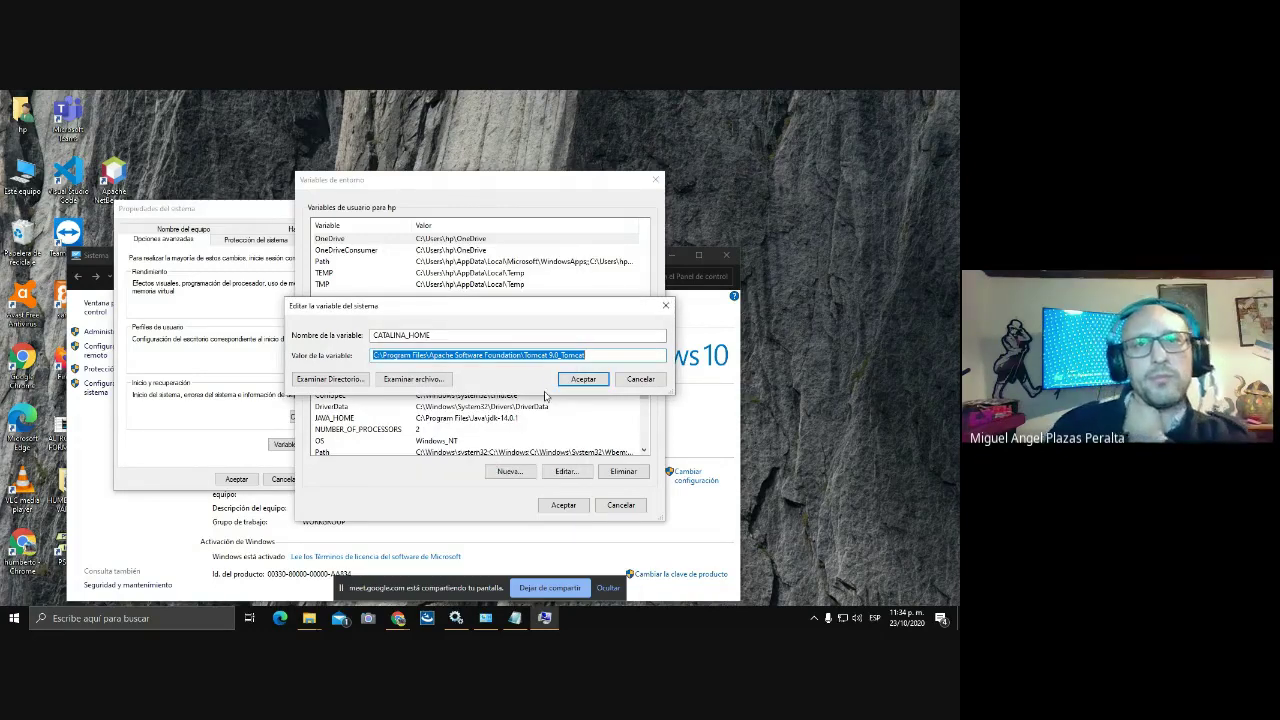
pyautogui.click(577, 380)
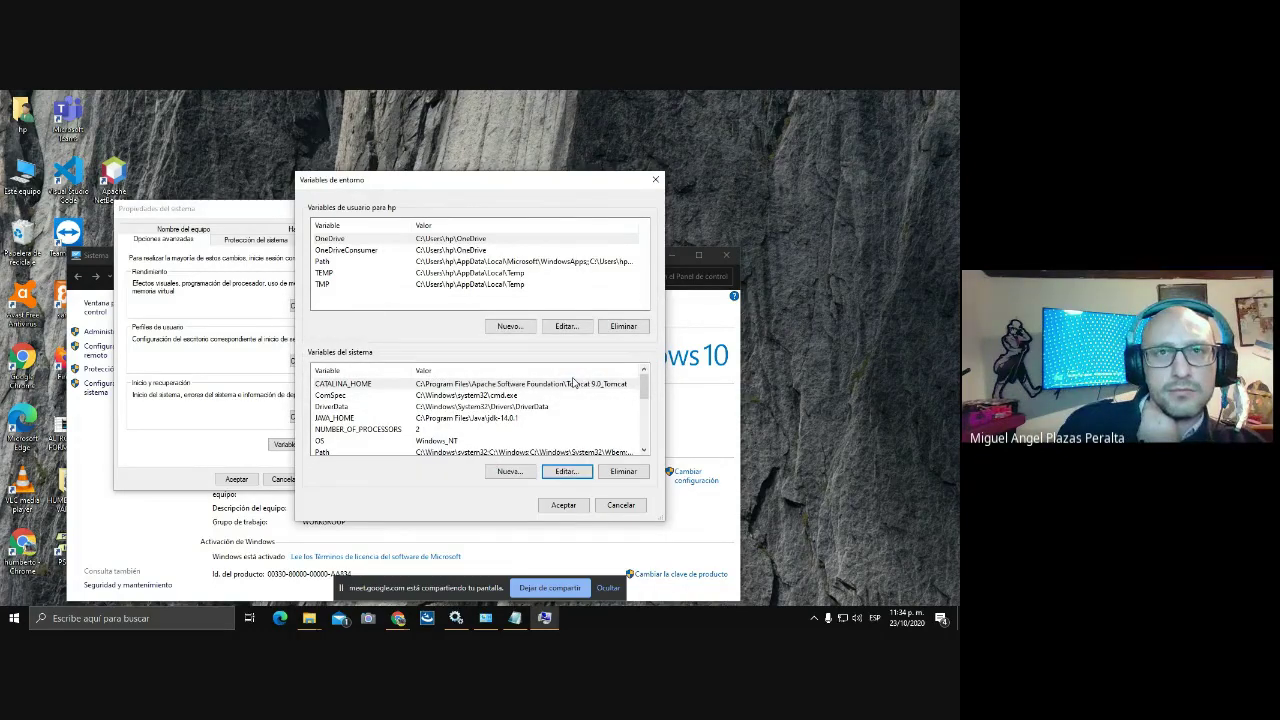
pyautogui.click(564, 505)
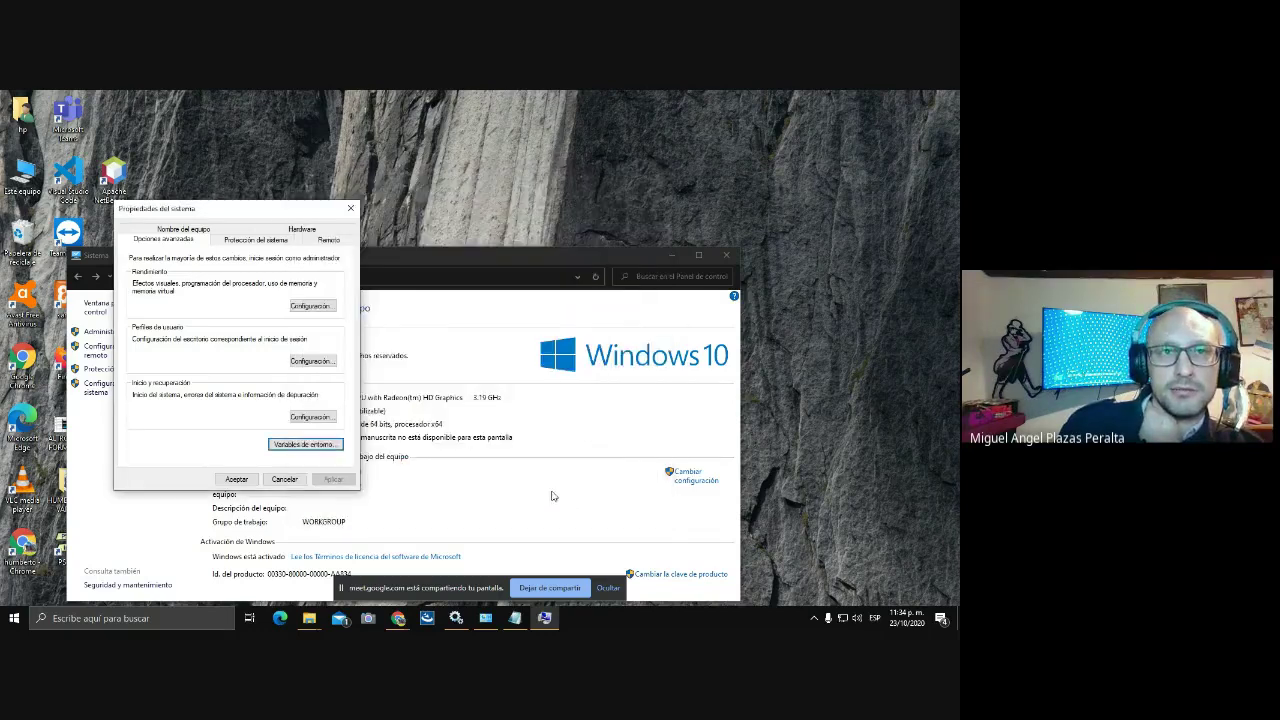
# Close System Properties and the System window, and bring up Chrome's Apache Tomcat page.
pyautogui.click(240, 479)
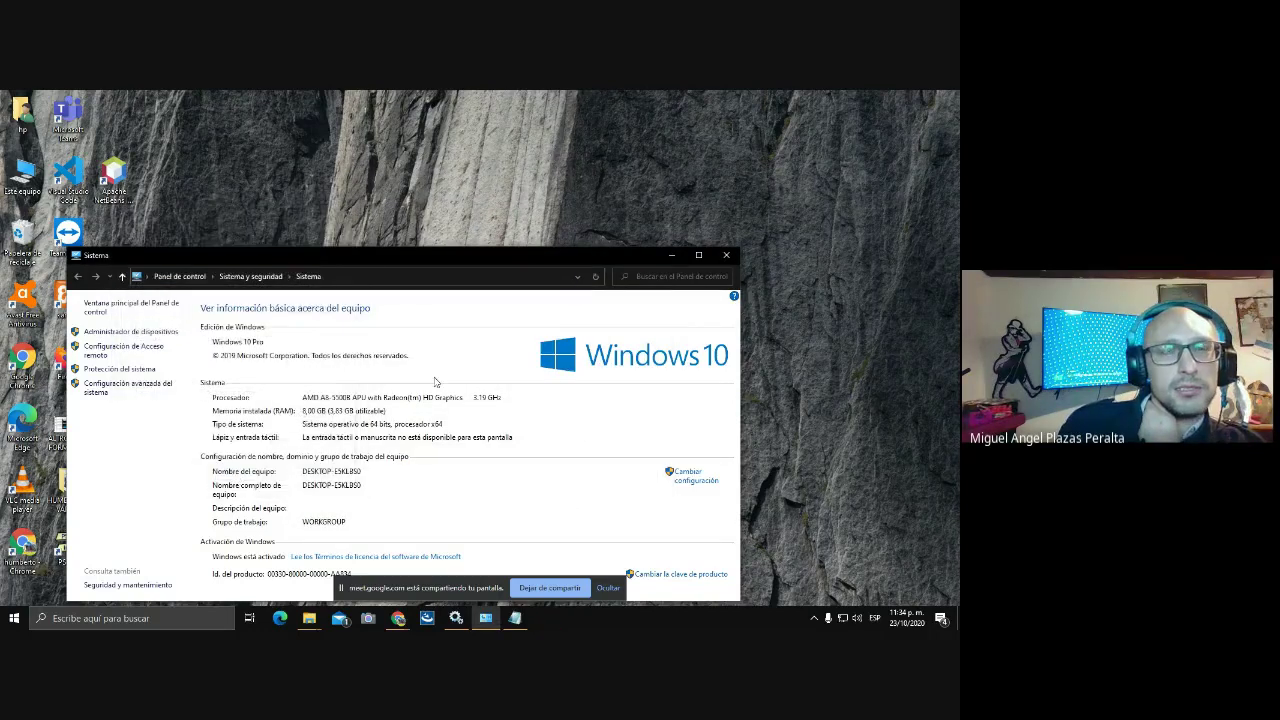
pyautogui.click(726, 255)
pyautogui.moveTo(400, 620)
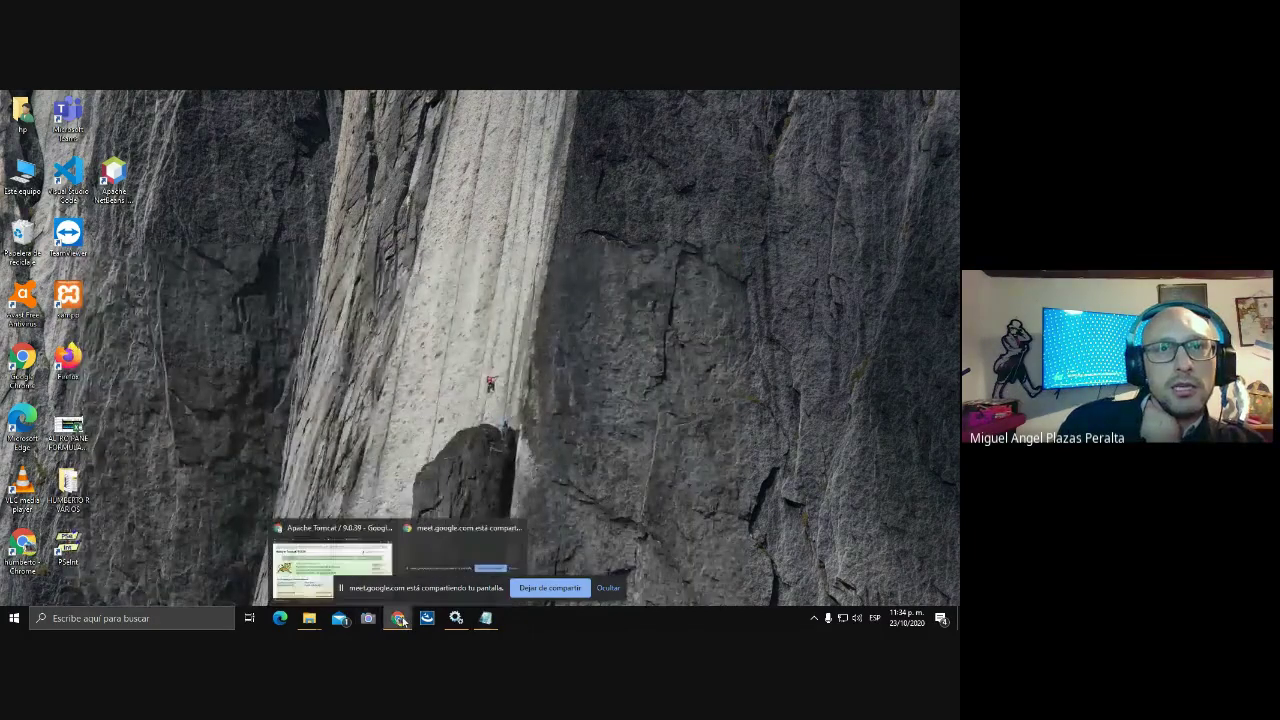
pyautogui.click(335, 565)
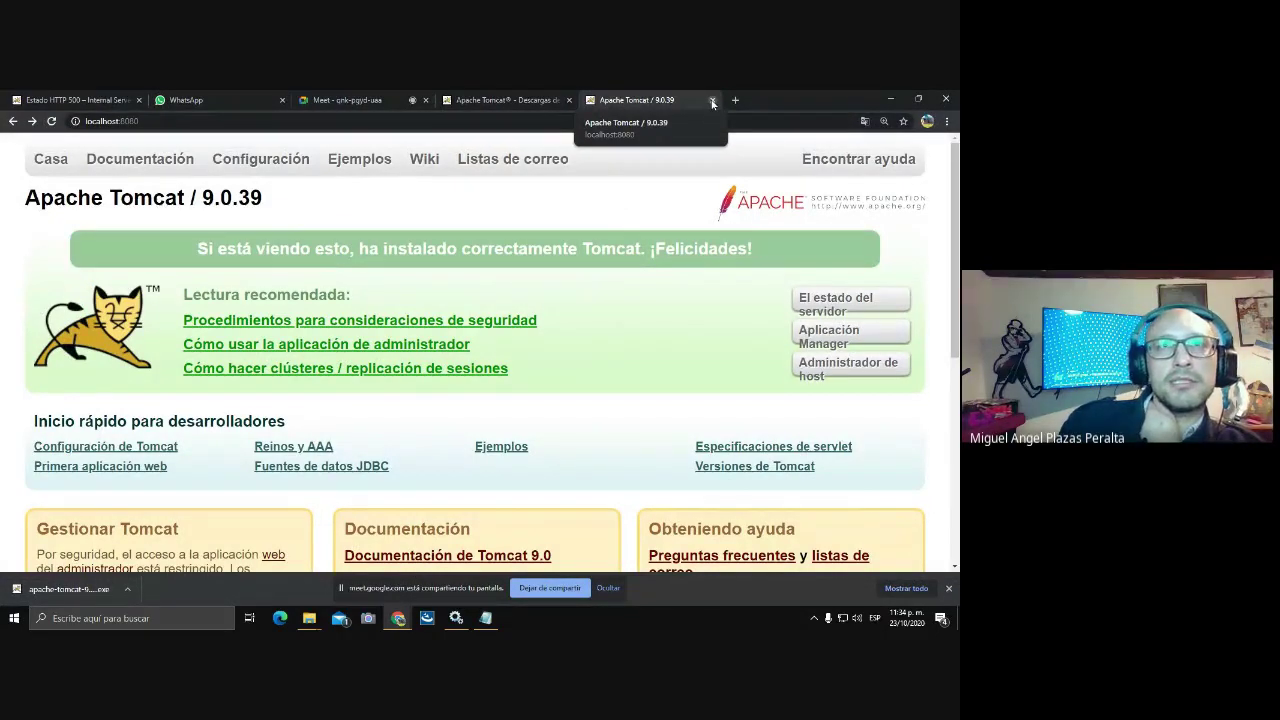
# Bring the Services list forward and close it.
pyautogui.click(457, 619)
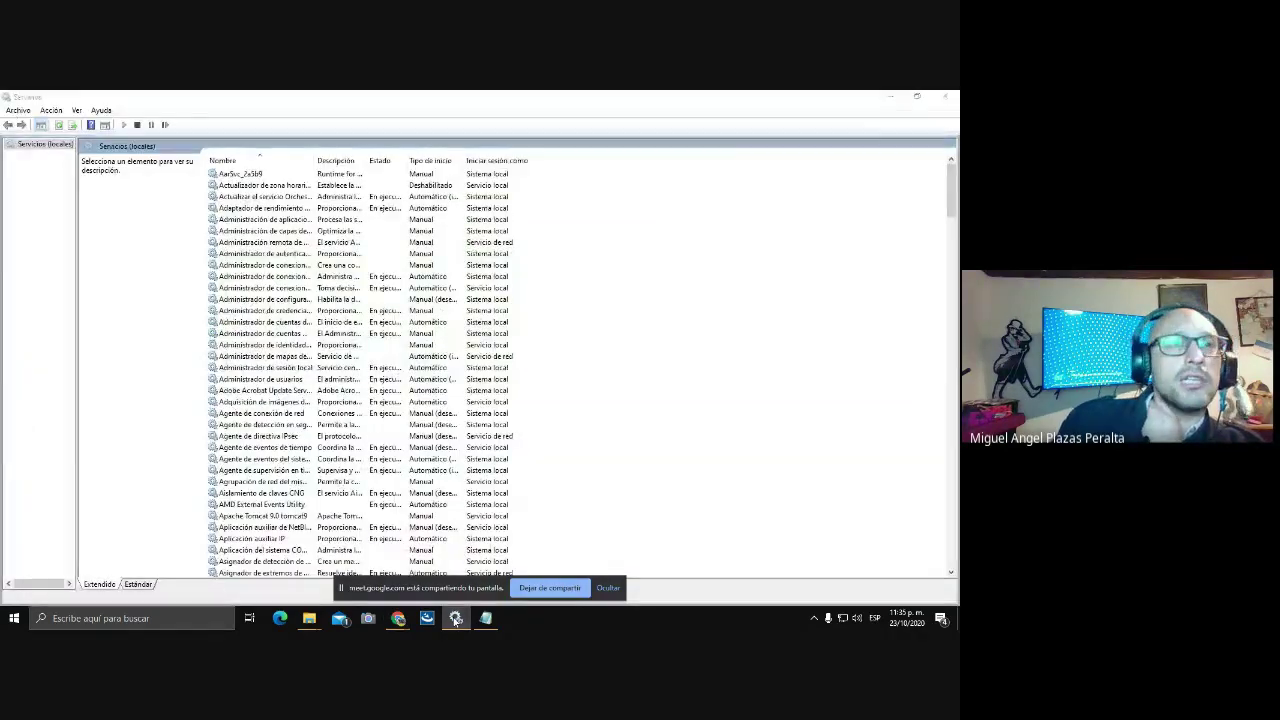
pyautogui.click(455, 620)
pyautogui.click(455, 620)
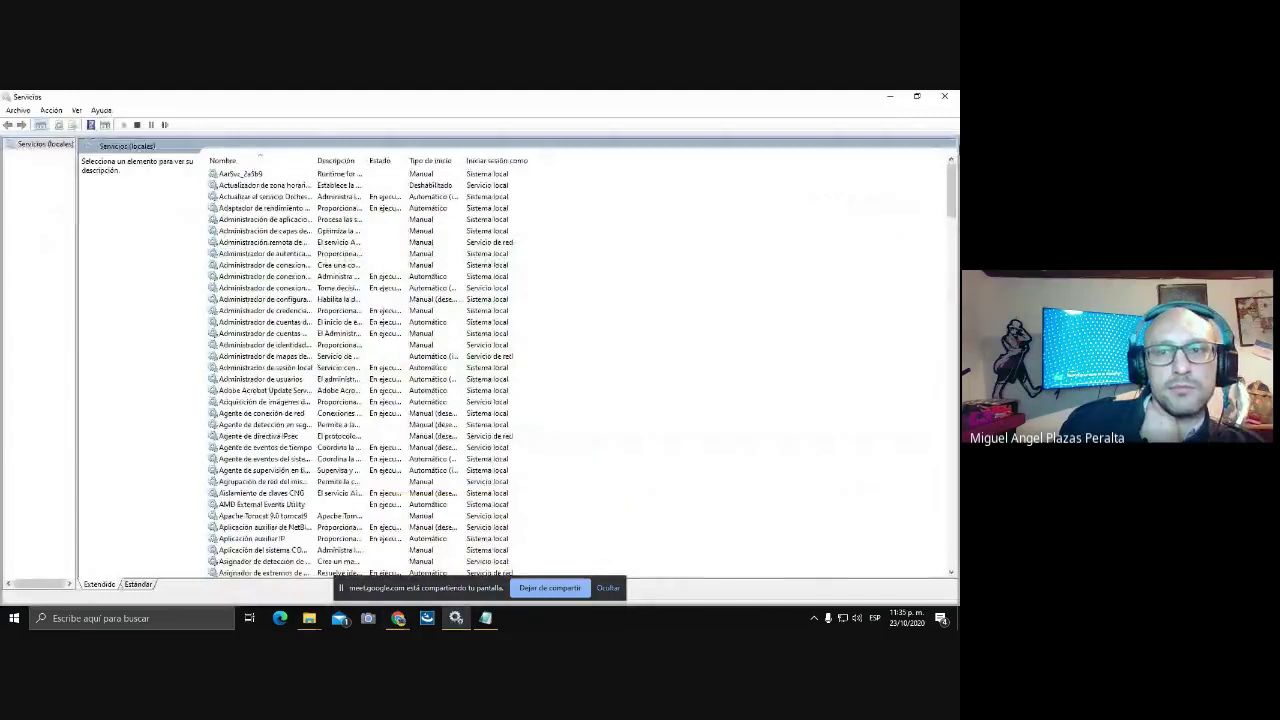
pyautogui.click(944, 96)
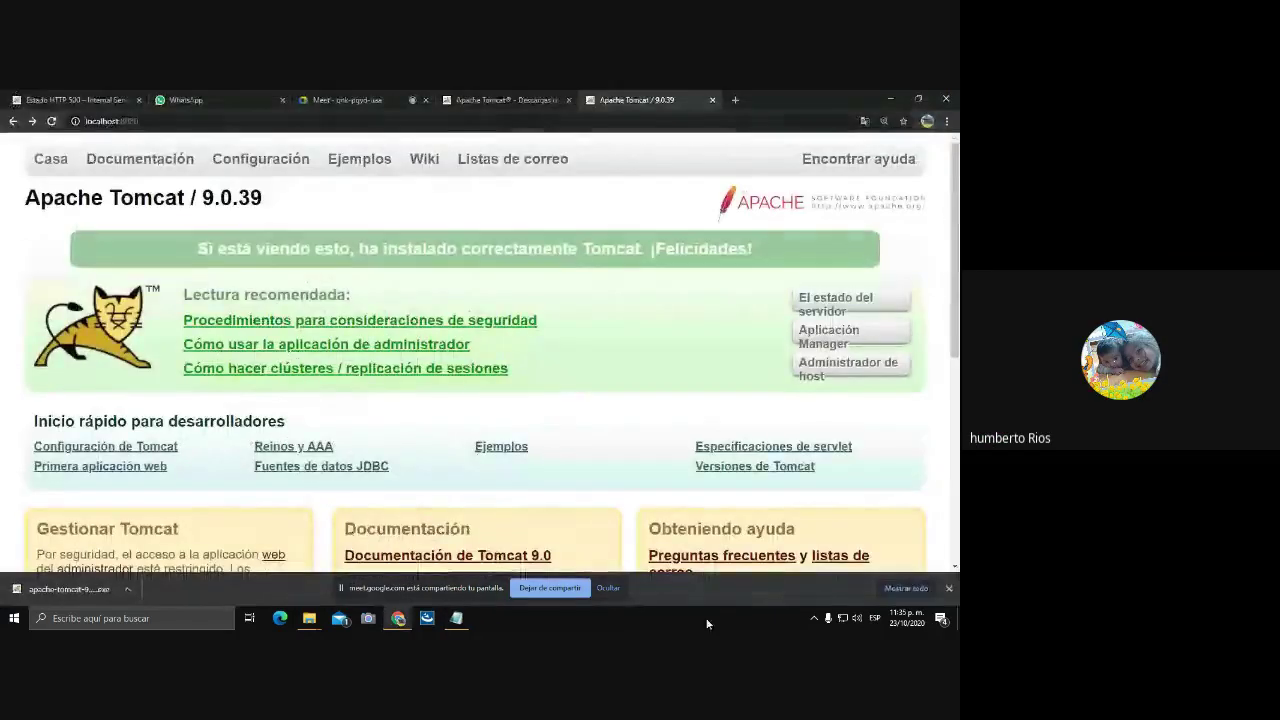
# Start the Tomcat service from the tray monitor and confirm it is running.
pyautogui.click(815, 619)
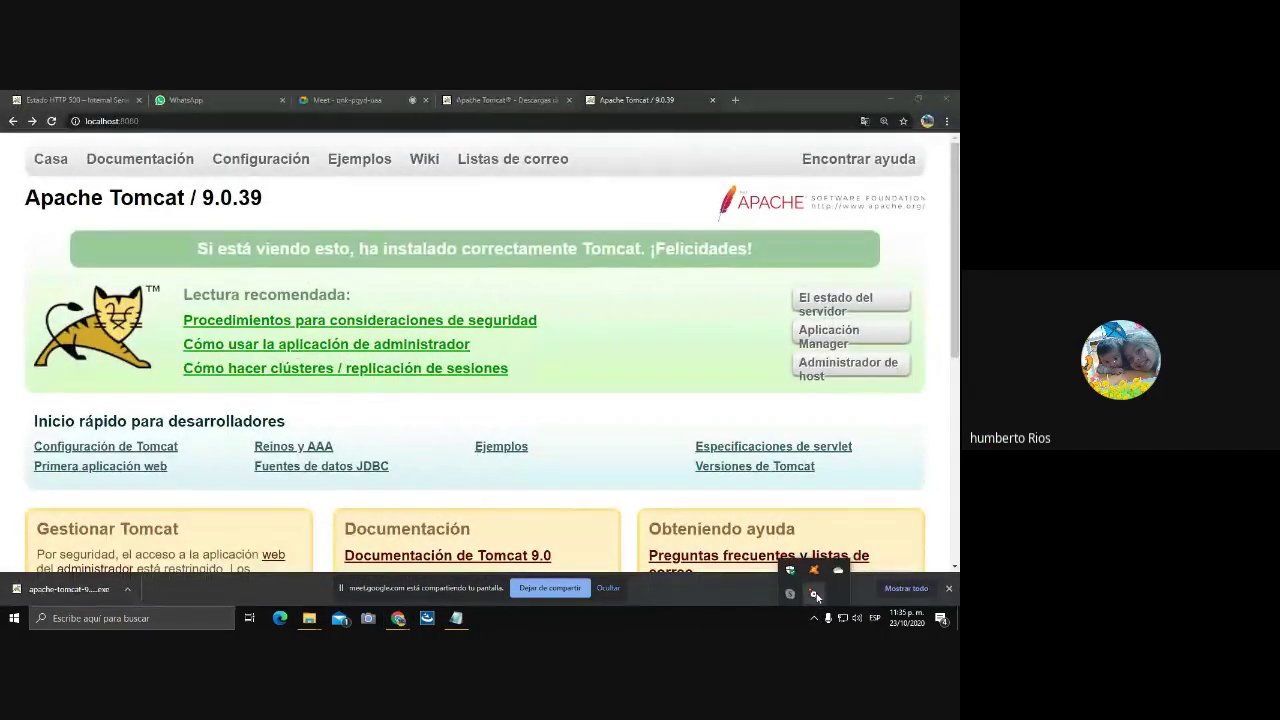
pyautogui.rightClick(815, 594)
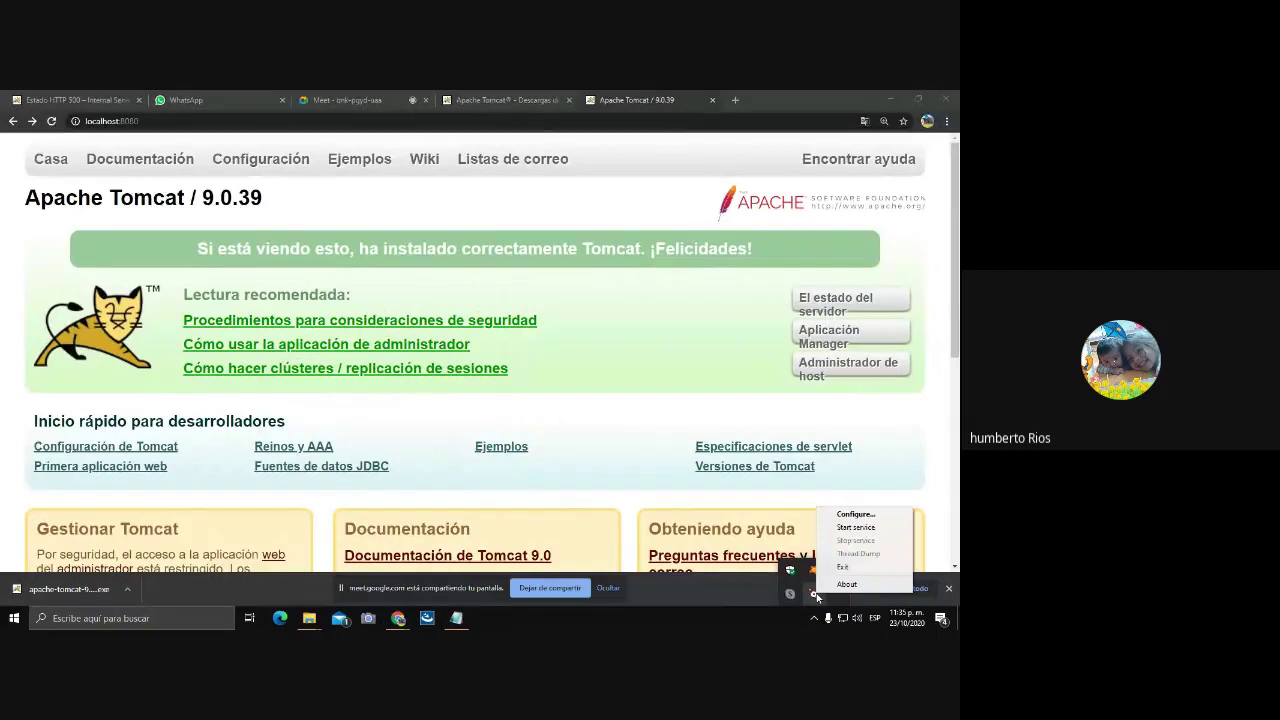
pyautogui.click(855, 527)
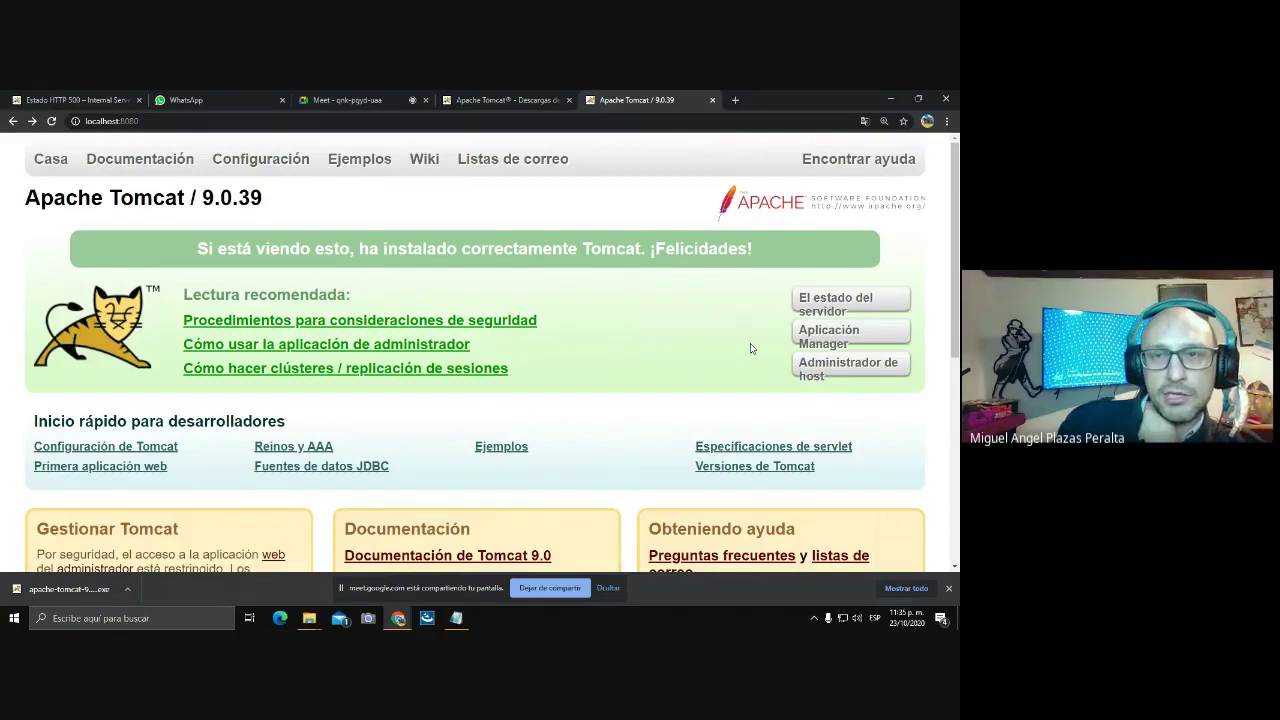
pyautogui.click(816, 619)
pyautogui.rightClick(790, 569)
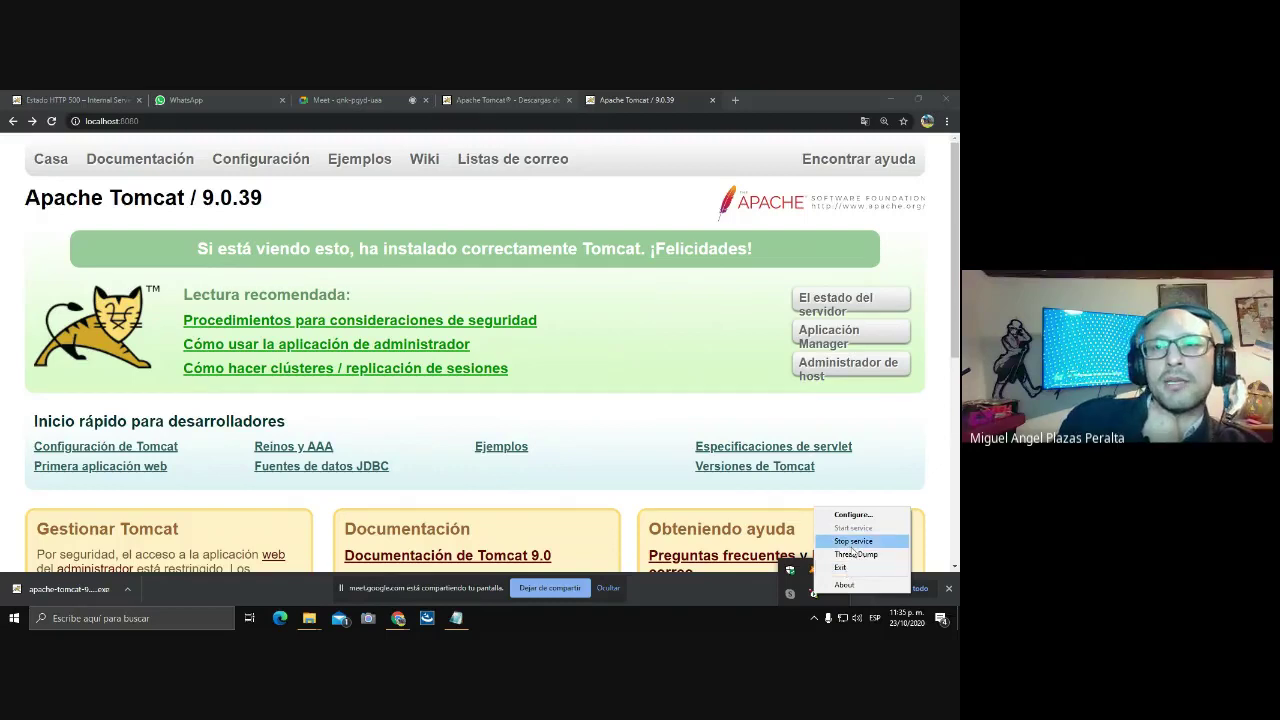
pyautogui.click(703, 415)
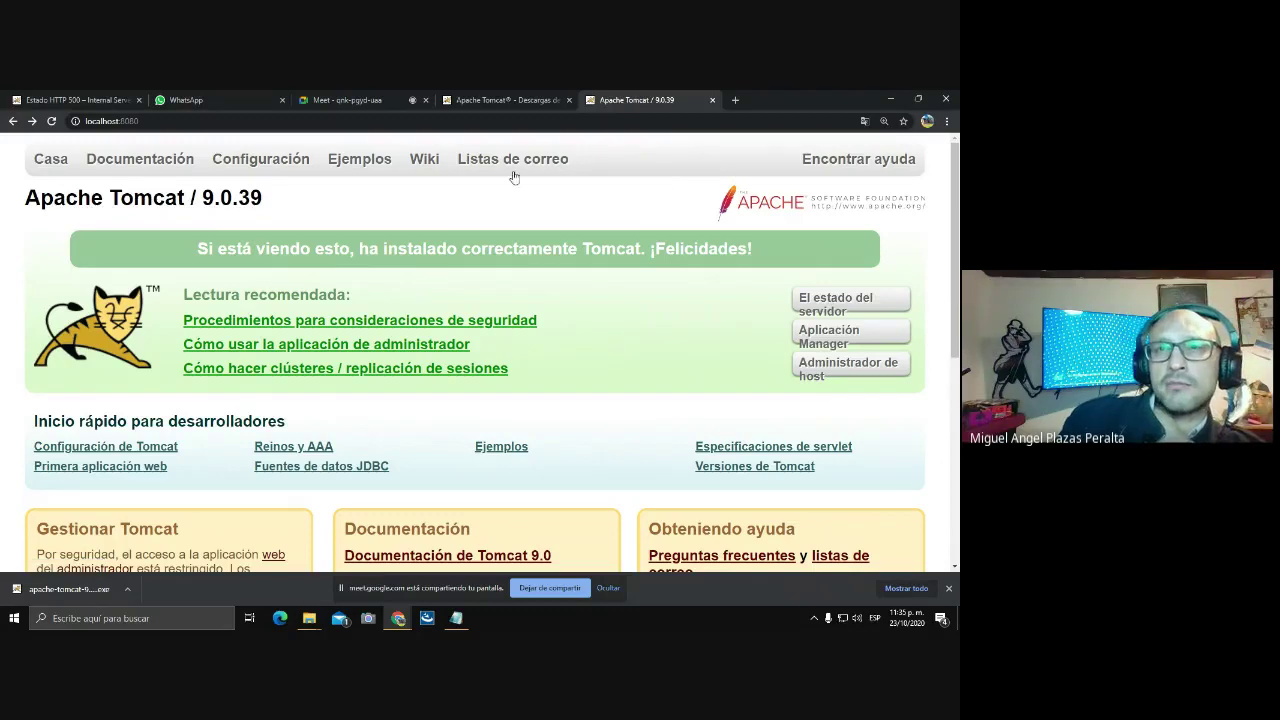
# Close the Tomcat welcome and downloads tabs and open a new Chrome tab.
pyautogui.click(712, 100)
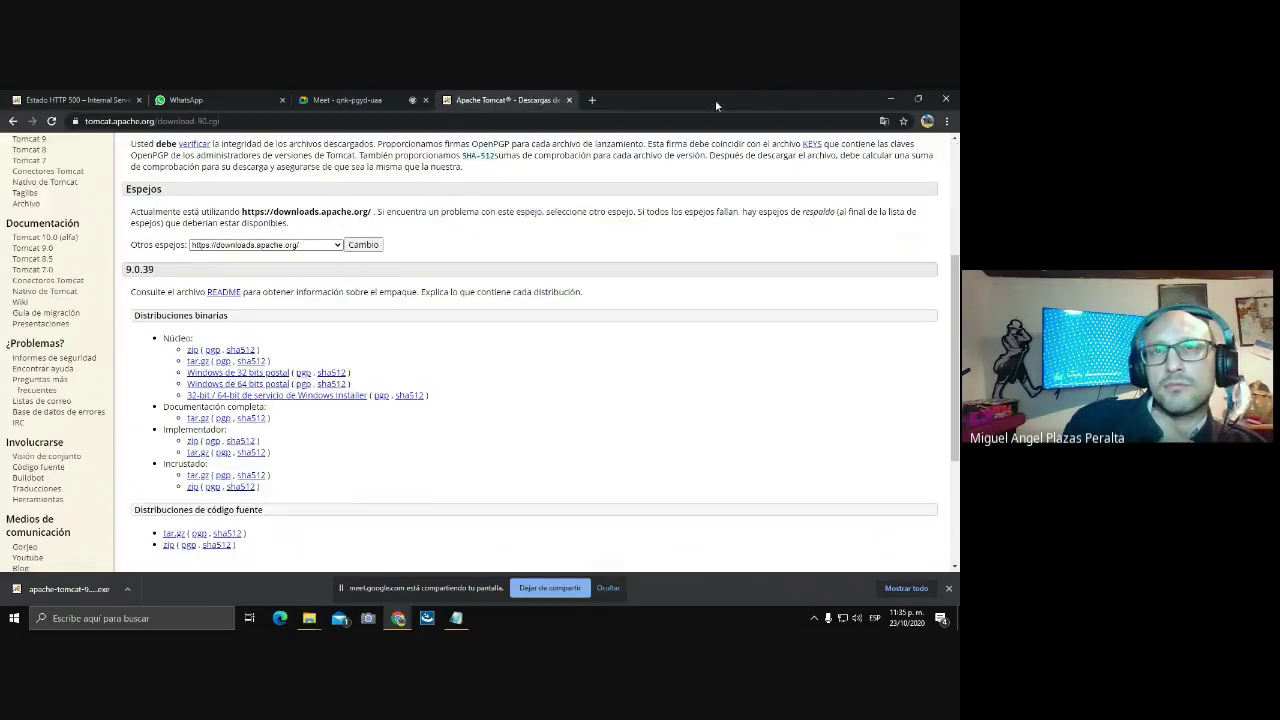
pyautogui.click(567, 100)
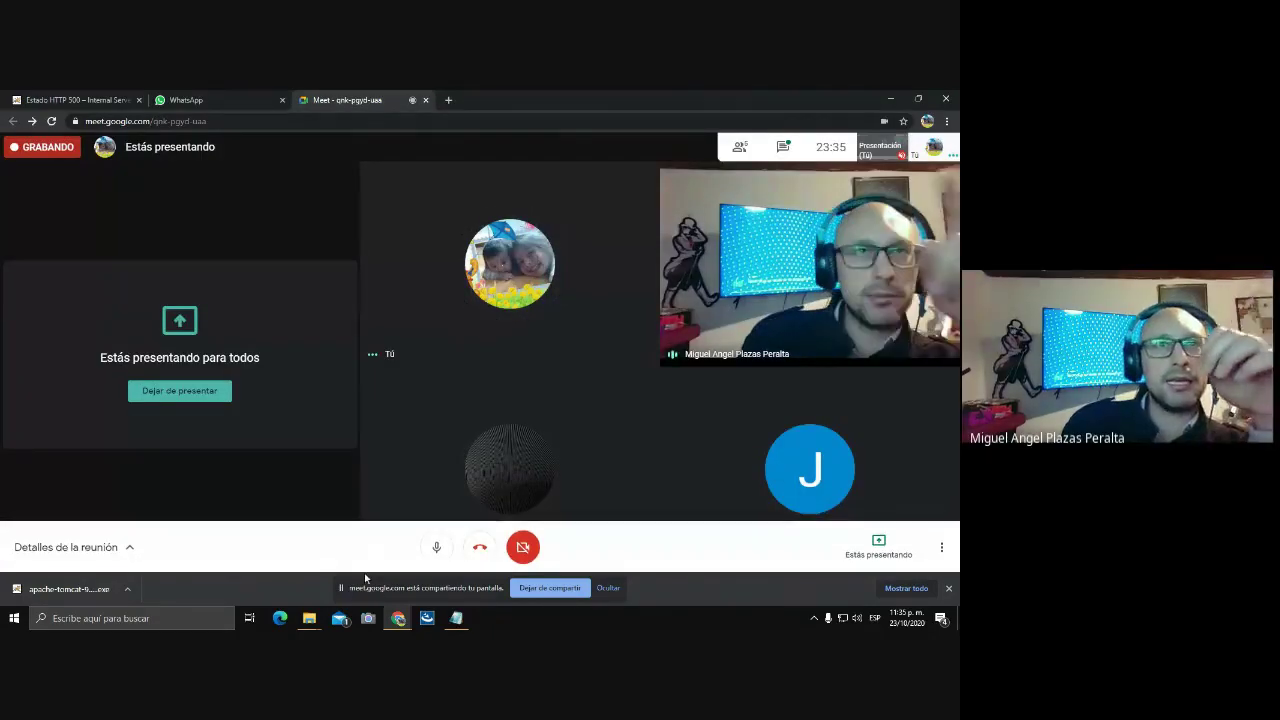
pyautogui.click(399, 620)
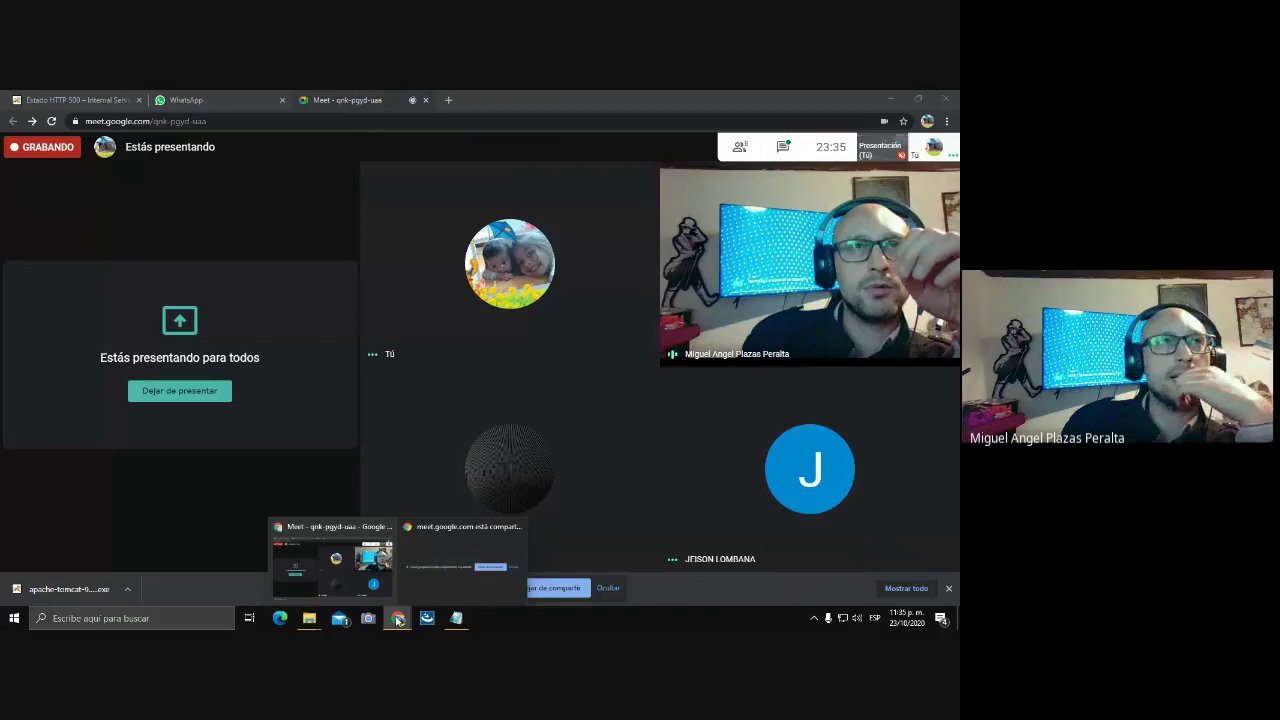
pyautogui.click(448, 100)
# Search Google for localhost8080 from the address bar.
pyautogui.click(189, 120)
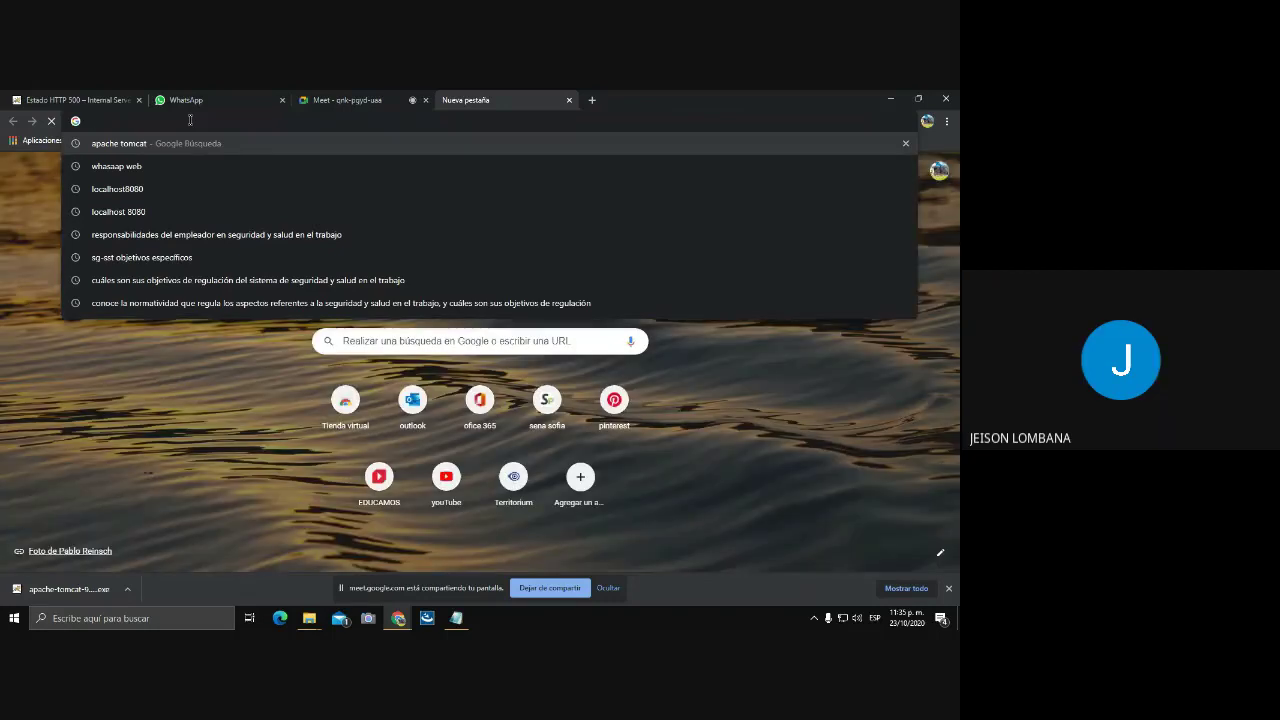
pyautogui.press('Down')
pyautogui.press('Down')
pyautogui.press('Return')
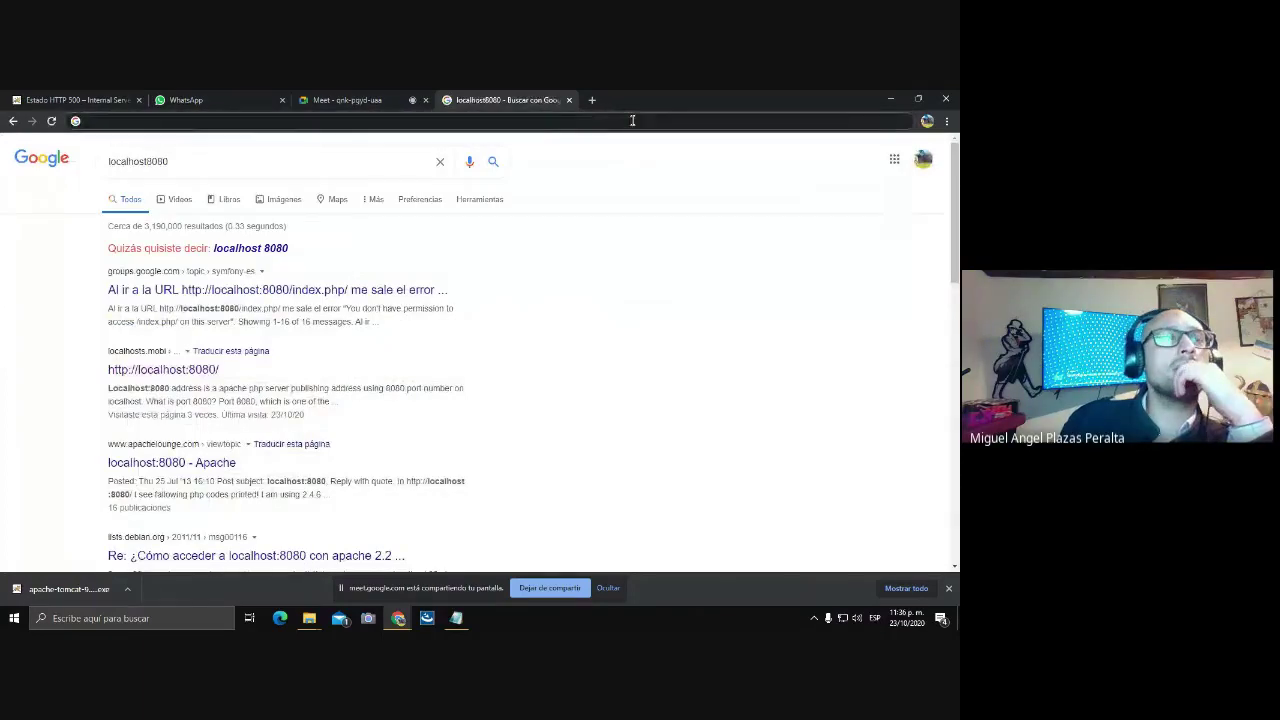
pyautogui.click(632, 120)
pyautogui.write('ht')
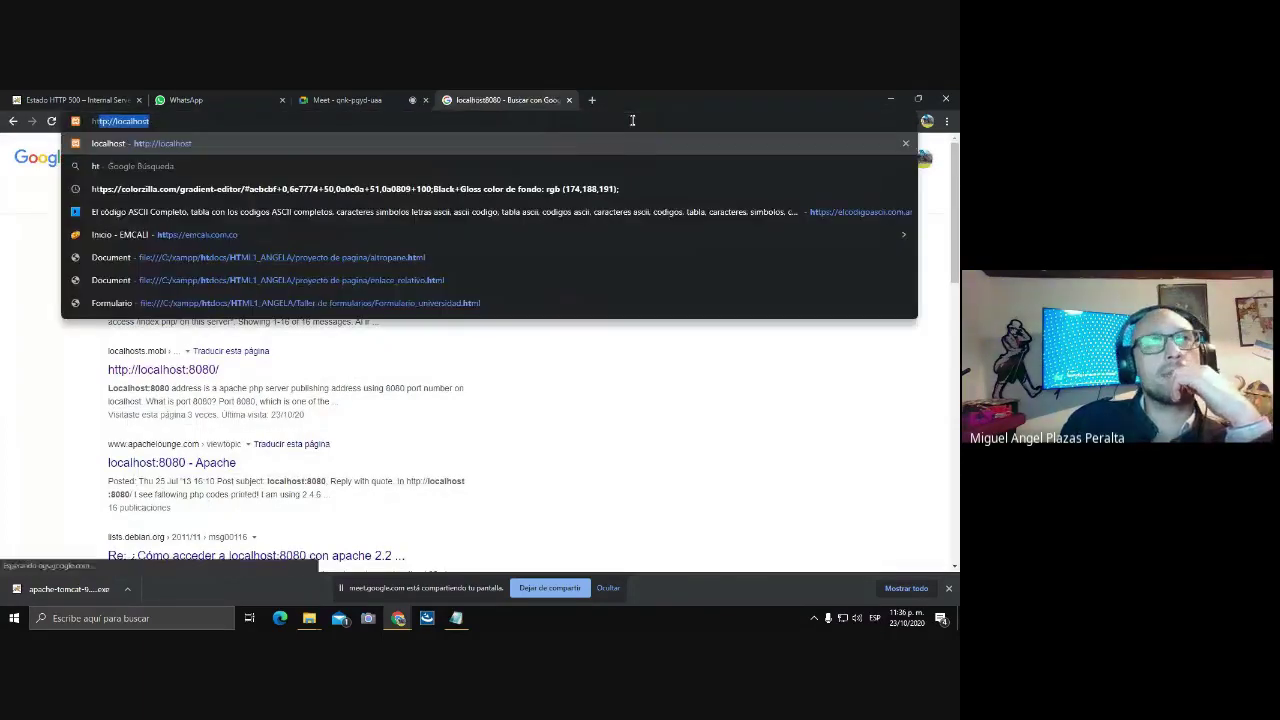
pyautogui.press('BackSpace')
pyautogui.press('BackSpace')
pyautogui.press('BackSpace')
pyautogui.write('http')
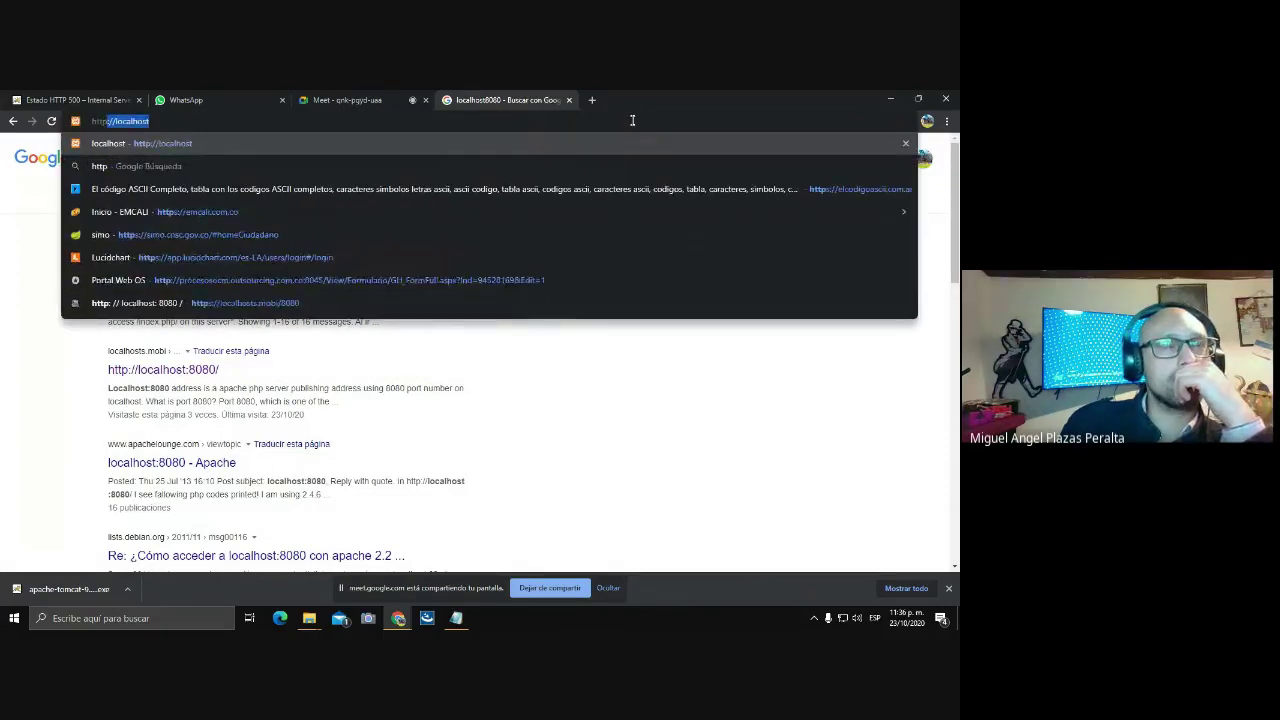
pyautogui.write(':')
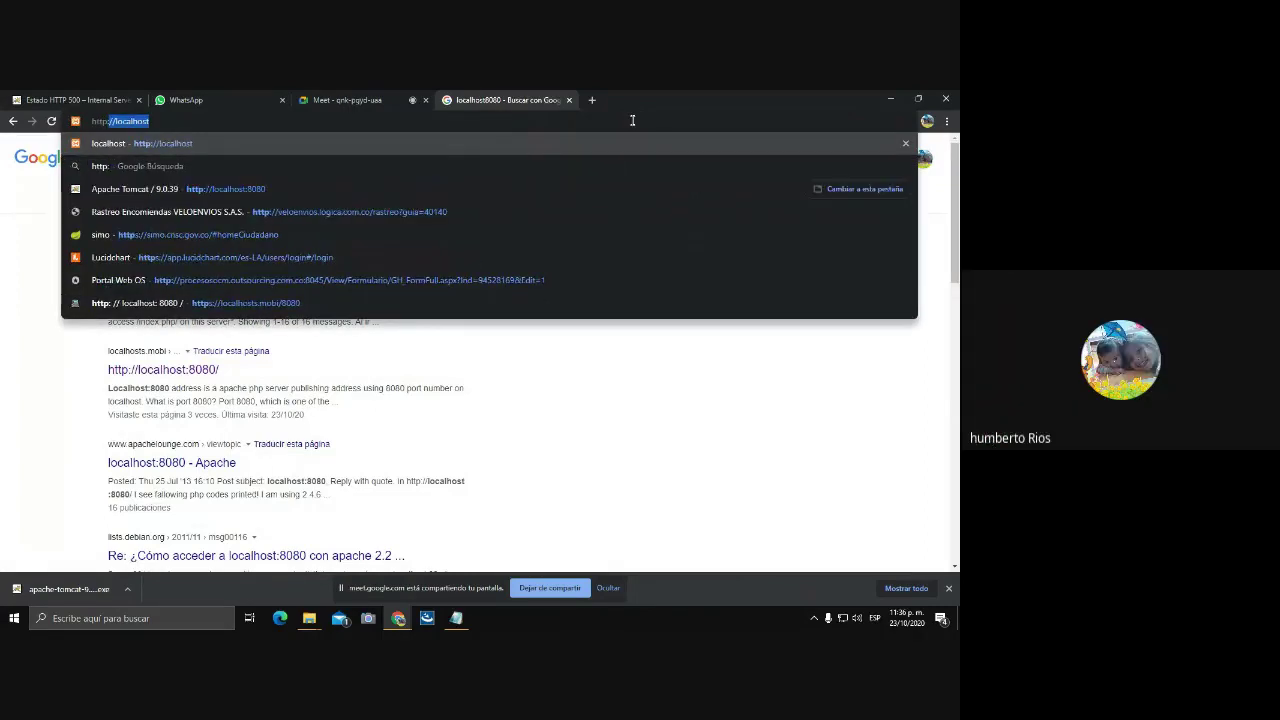
pyautogui.write('//')
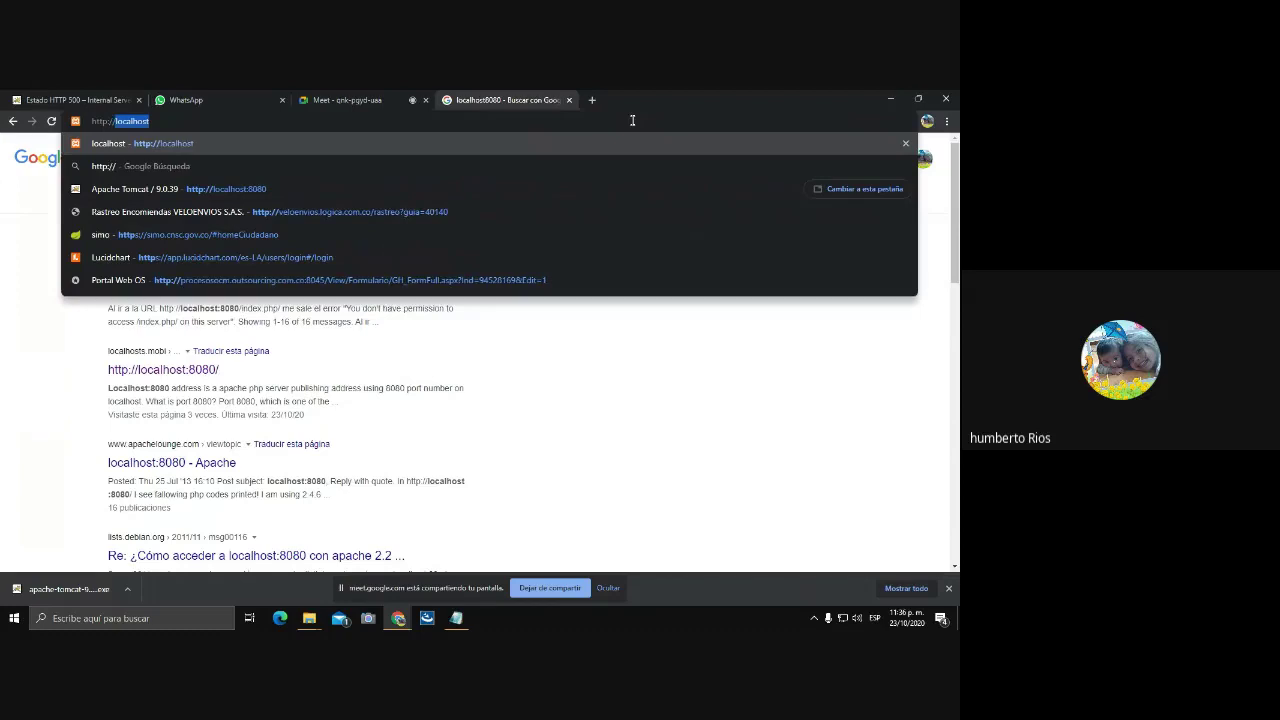